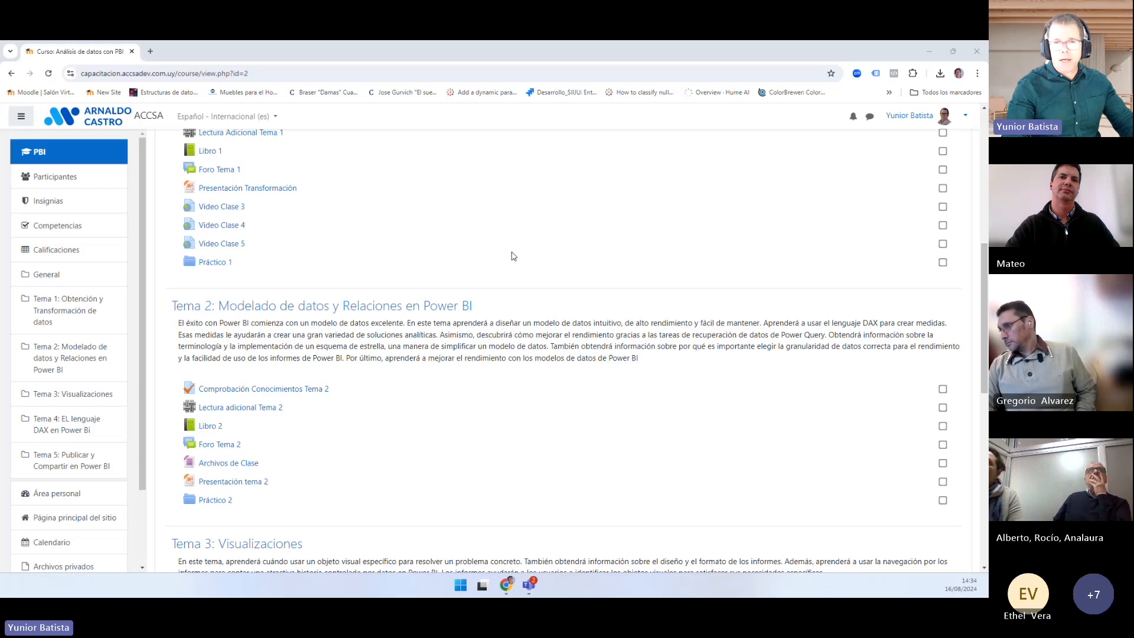
Switch to the Power BI report and slightly reposition the two IdCurso attendance tables and the NombreApellidos grade table
{"action": "left_click", "coordinate": [928, 51]}
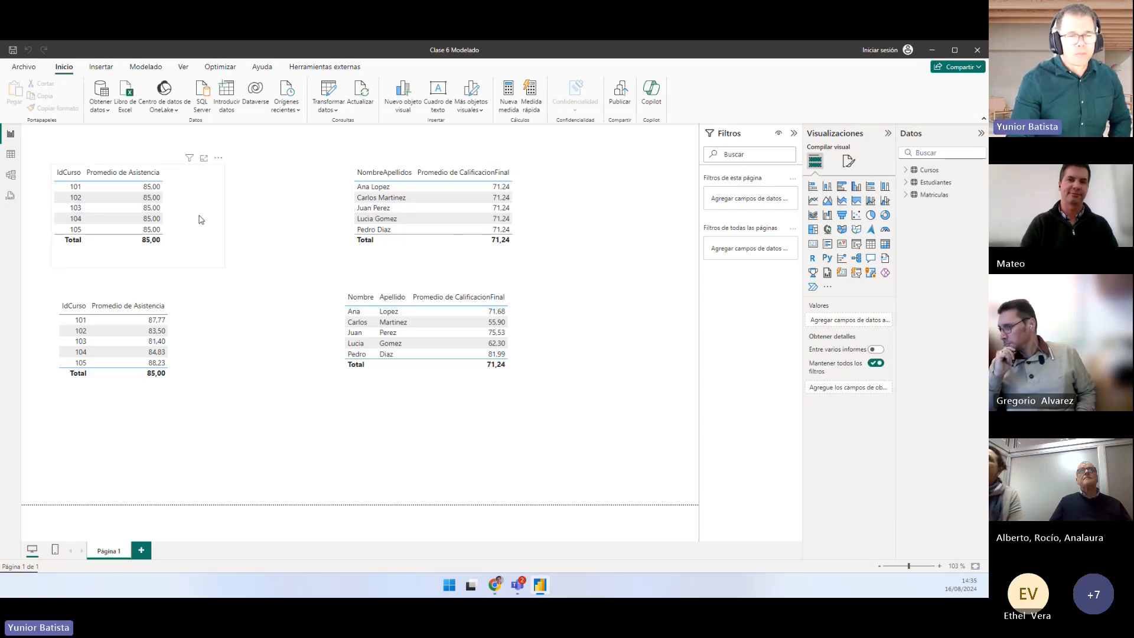
{"action": "left_click_drag", "start_coordinate": [204, 217], "coordinate": [209, 213]}
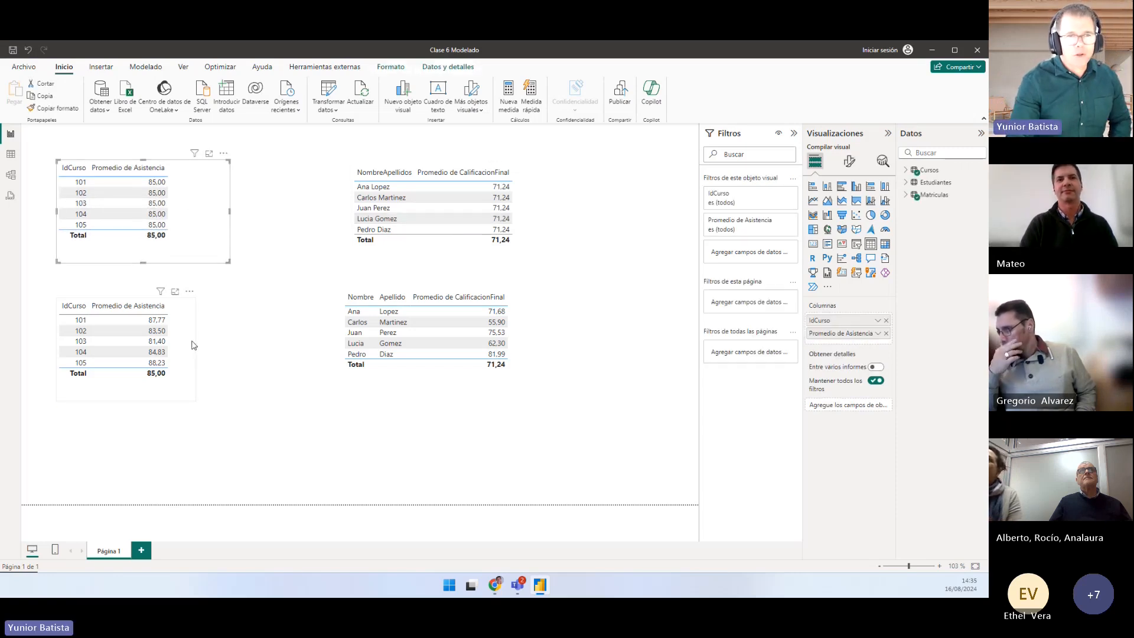
{"action": "left_click_drag", "start_coordinate": [192, 341], "coordinate": [191, 329]}
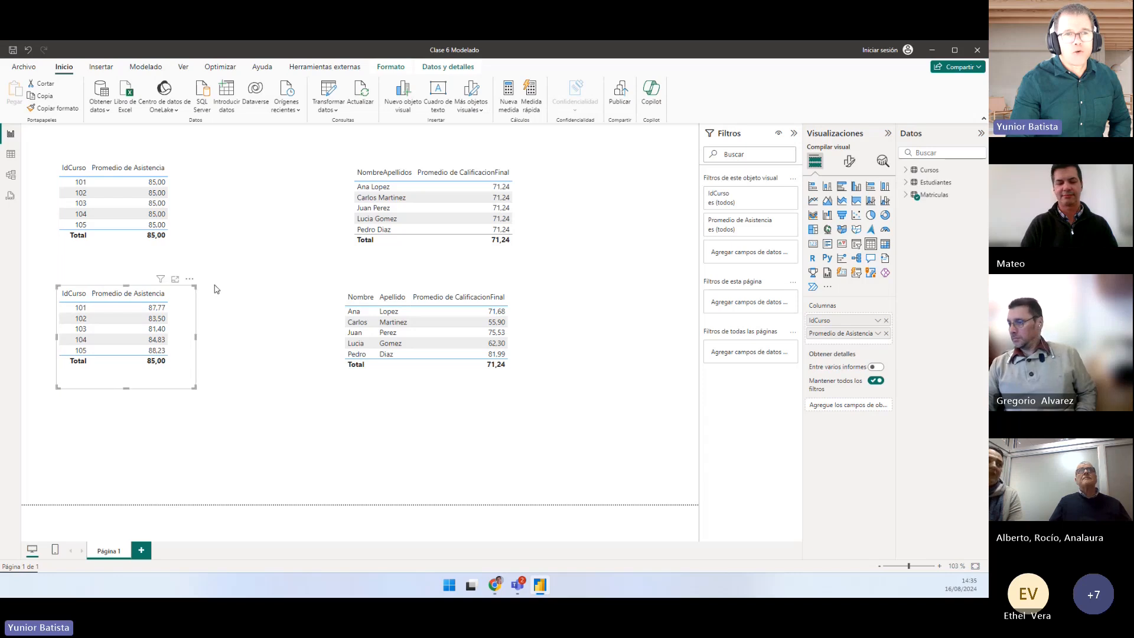
{"action": "left_click_drag", "start_coordinate": [190, 213], "coordinate": [197, 214]}
{"action": "left_click_drag", "start_coordinate": [440, 261], "coordinate": [424, 255]}
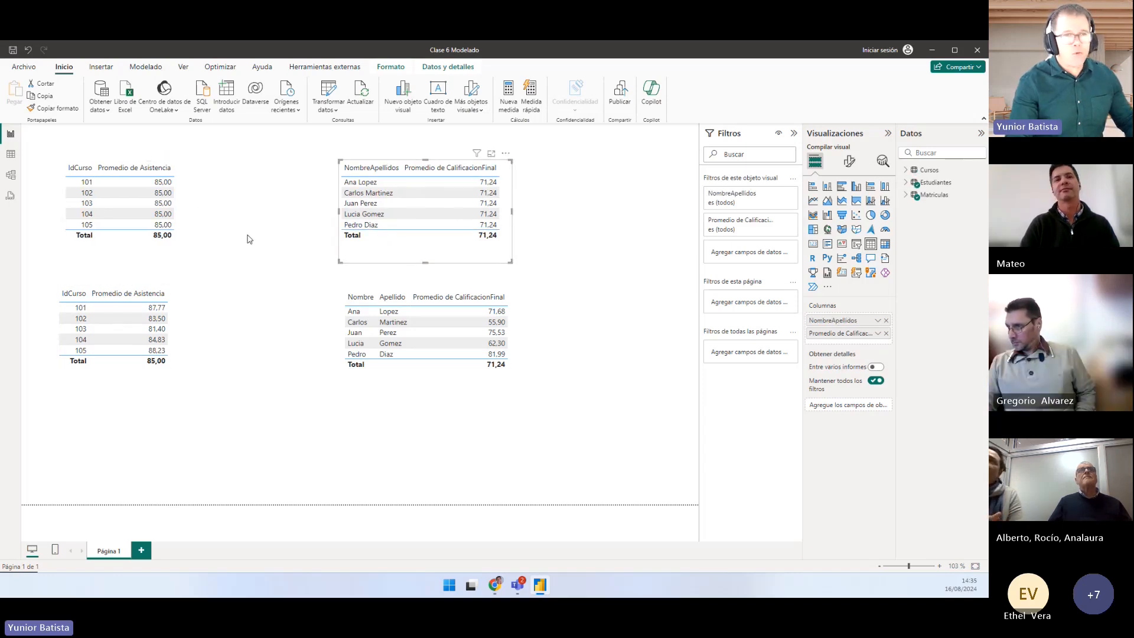
Zoom in and mark the average columns of the upper IdCurso attendance and NombreApellidos grade tables with red rectangles
{"action": "key", "text": "ctrl+1"}
{"action": "left_click", "coordinate": [191, 202]}
{"action": "left_click_drag", "start_coordinate": [81, 112], "coordinate": [192, 308]}
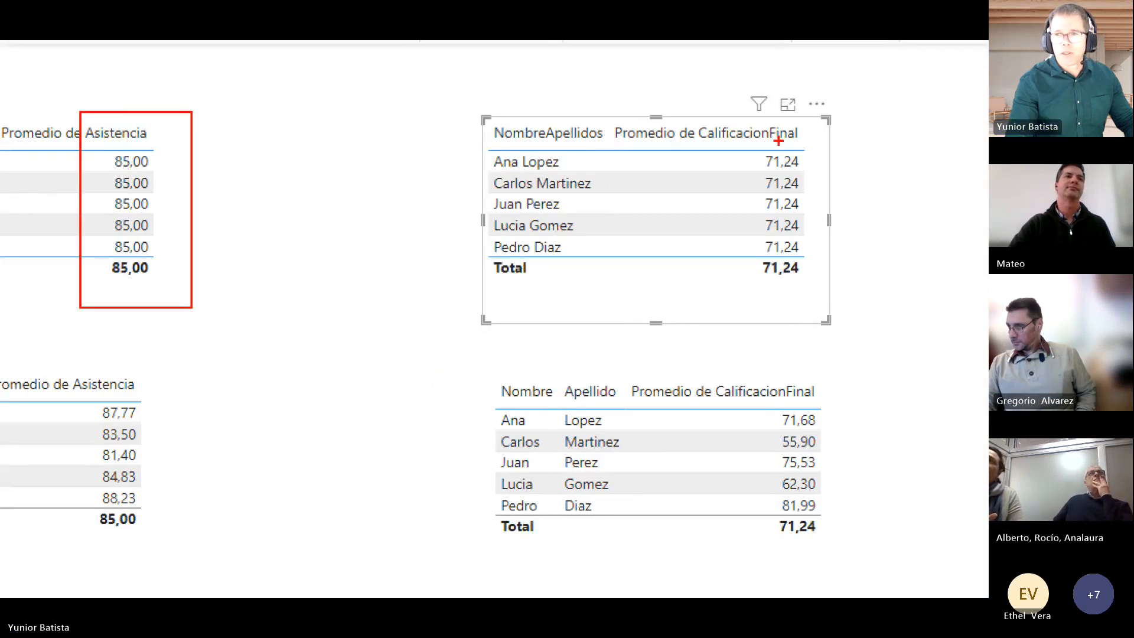
{"action": "left_click_drag", "start_coordinate": [731, 95], "coordinate": [829, 311]}
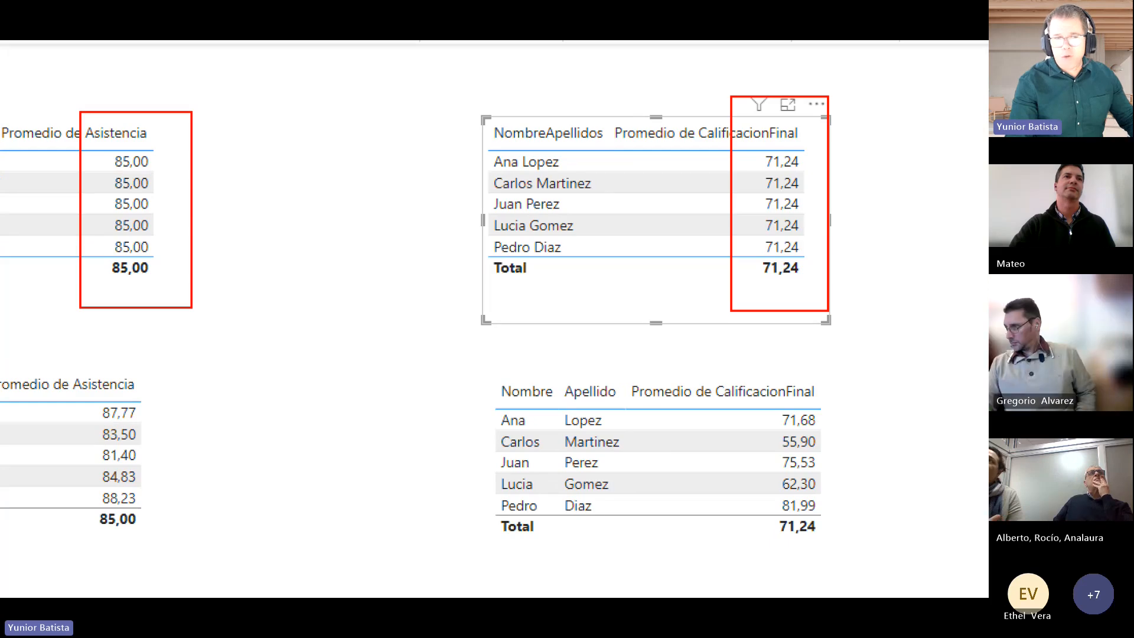
{"action": "key", "text": "Escape"}
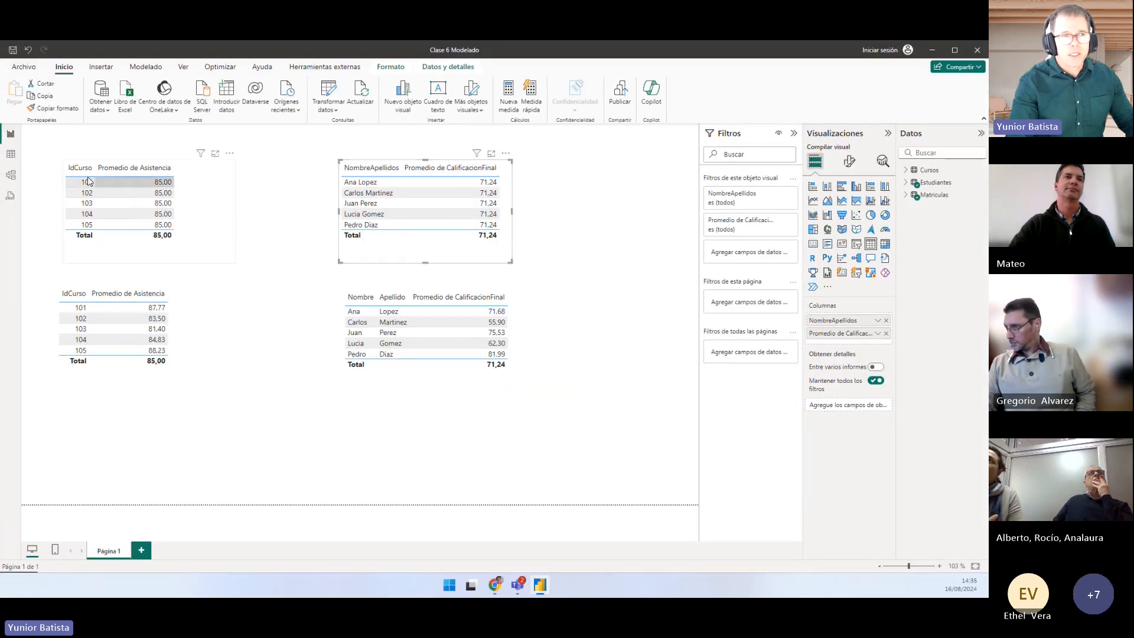
Display the data rows of the Cursos table and mark its row count with a red rectangle
{"action": "left_click", "coordinate": [11, 156]}
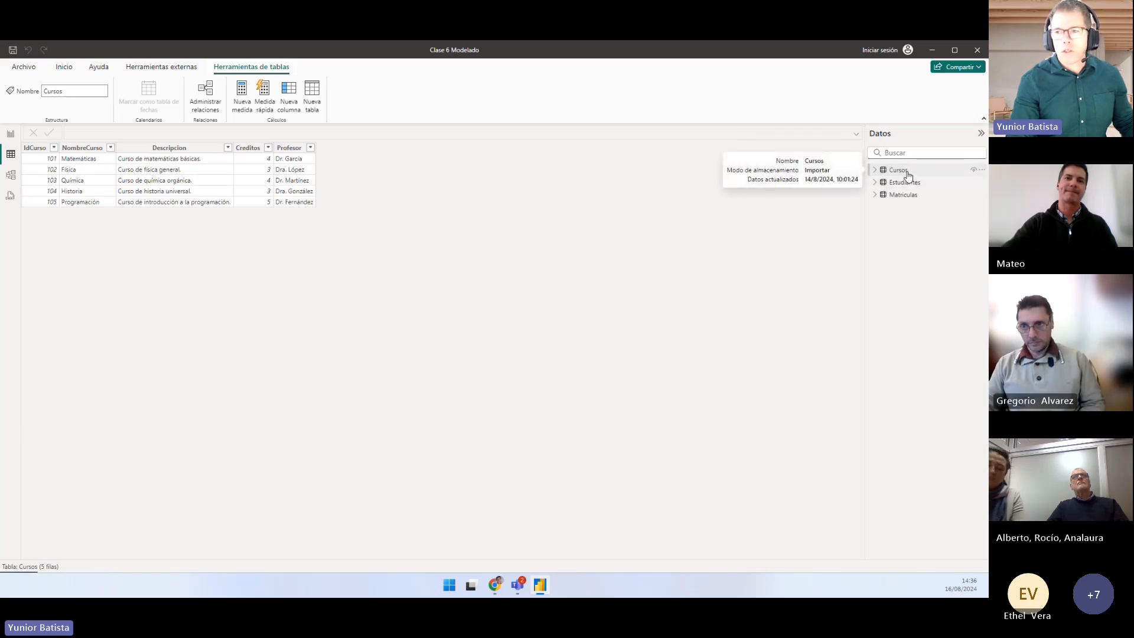
{"action": "mouse_move", "coordinate": [902, 175]}
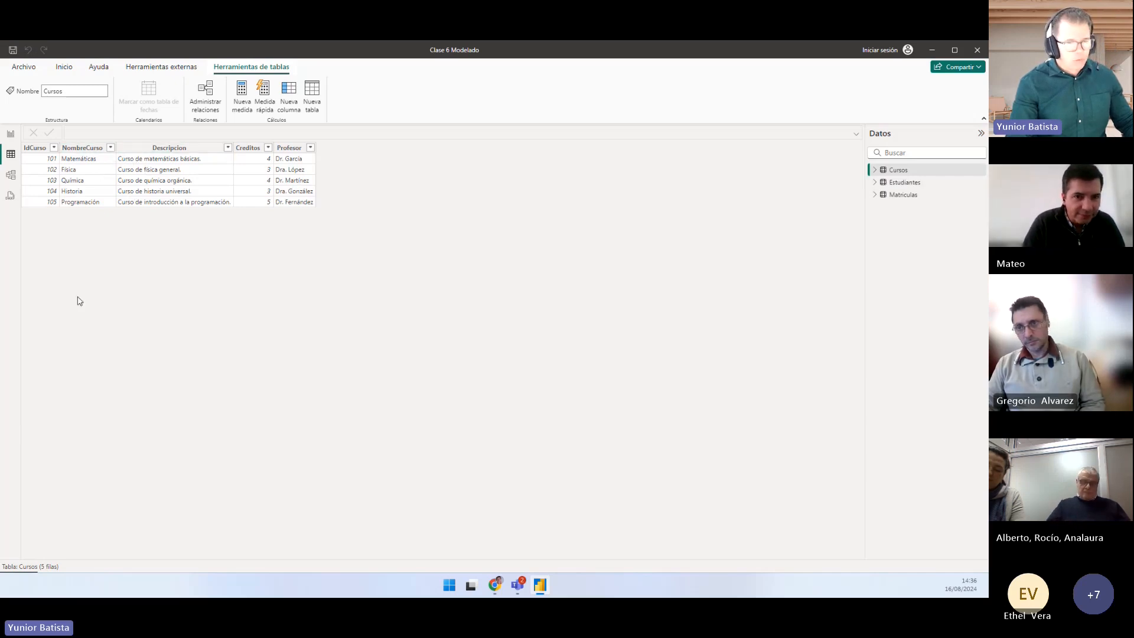
{"action": "key", "text": "ctrl+1"}
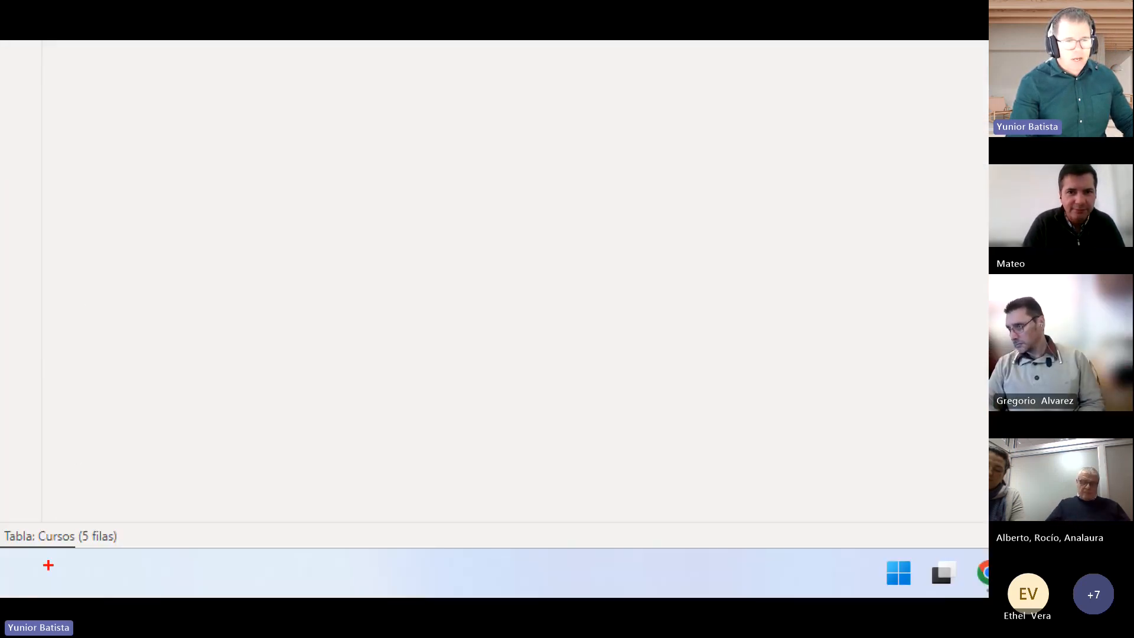
{"action": "left_click_drag", "start_coordinate": [64, 520], "coordinate": [139, 556]}
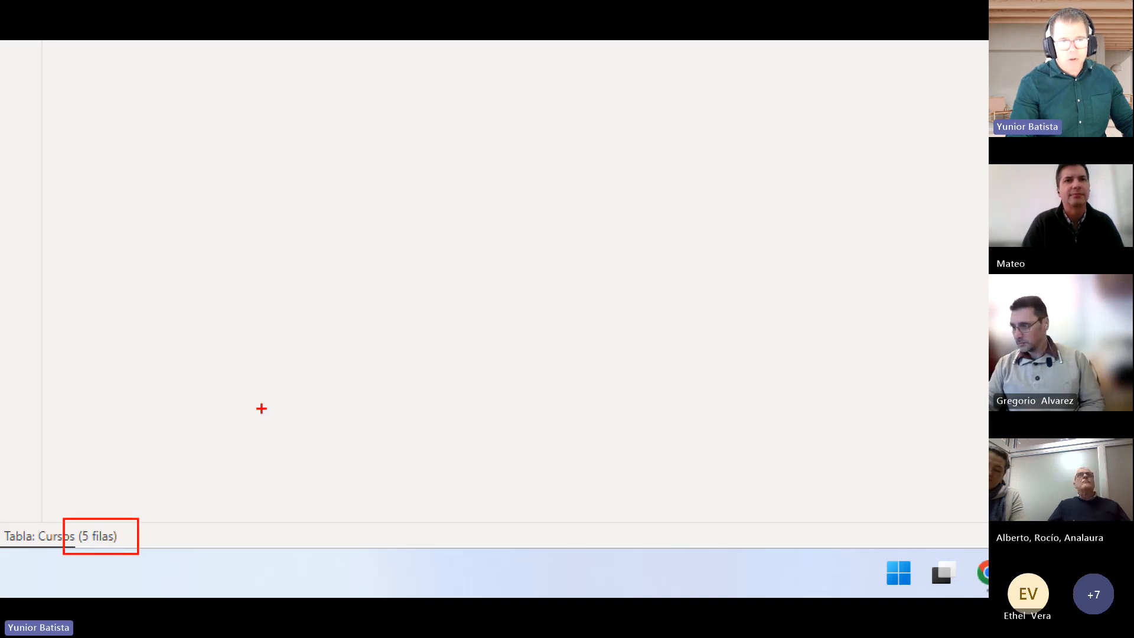
{"action": "key", "text": "Escape"}
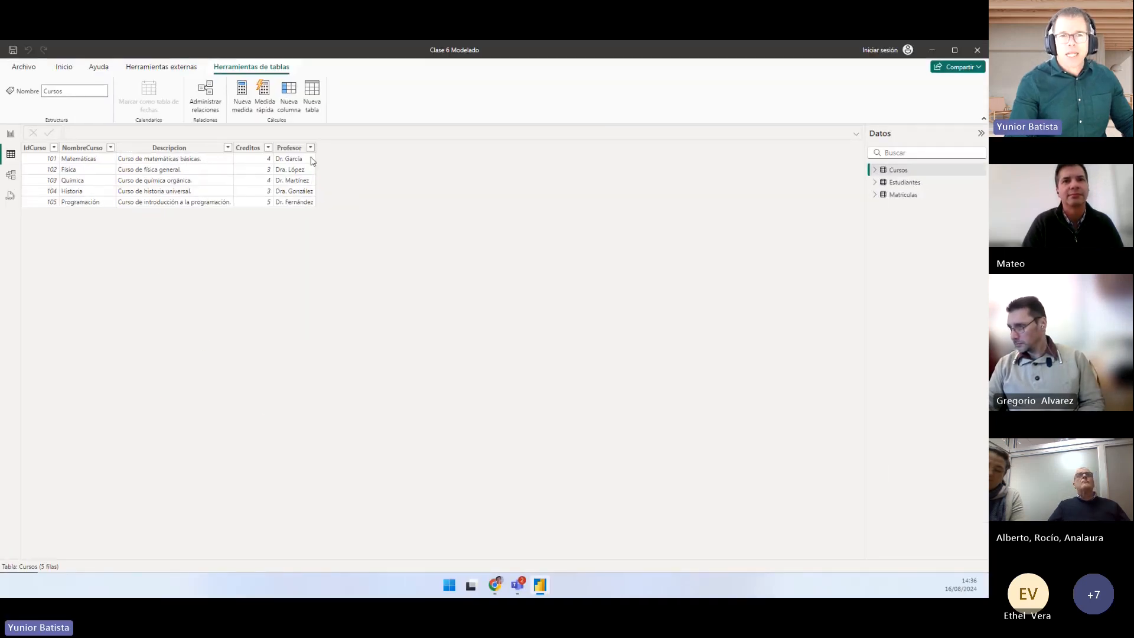
Review the Estudiantes and Matriculas data, examining the CalificacionFinal, Asistencia, PeriodoAcademico and Estado columns of Matriculas
{"action": "left_click", "coordinate": [907, 183]}
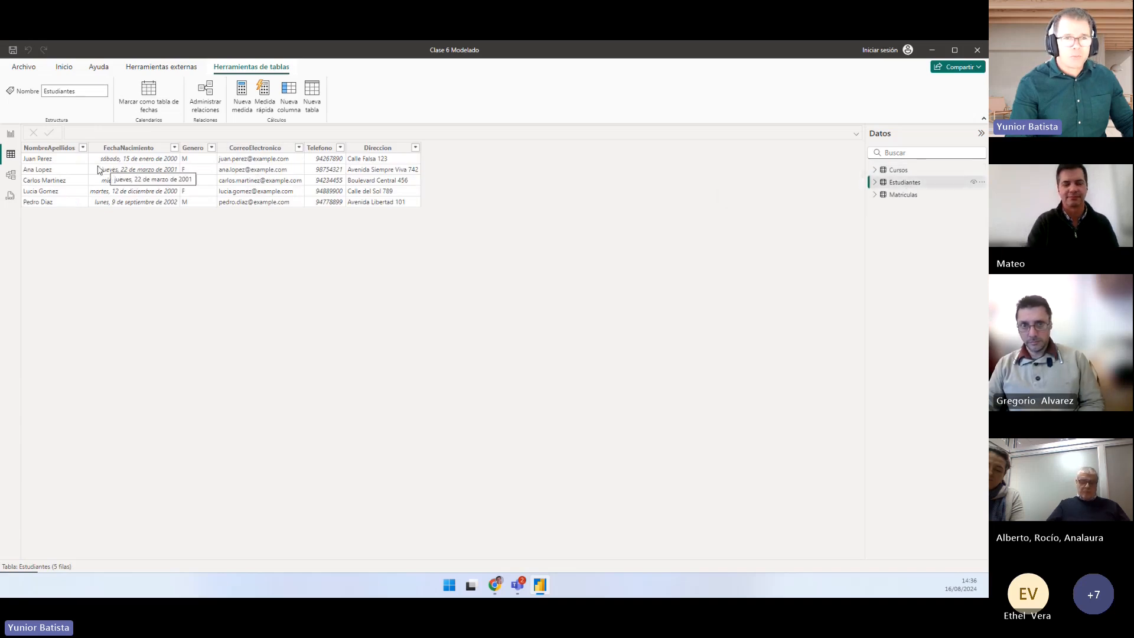
{"action": "left_click", "coordinate": [917, 197]}
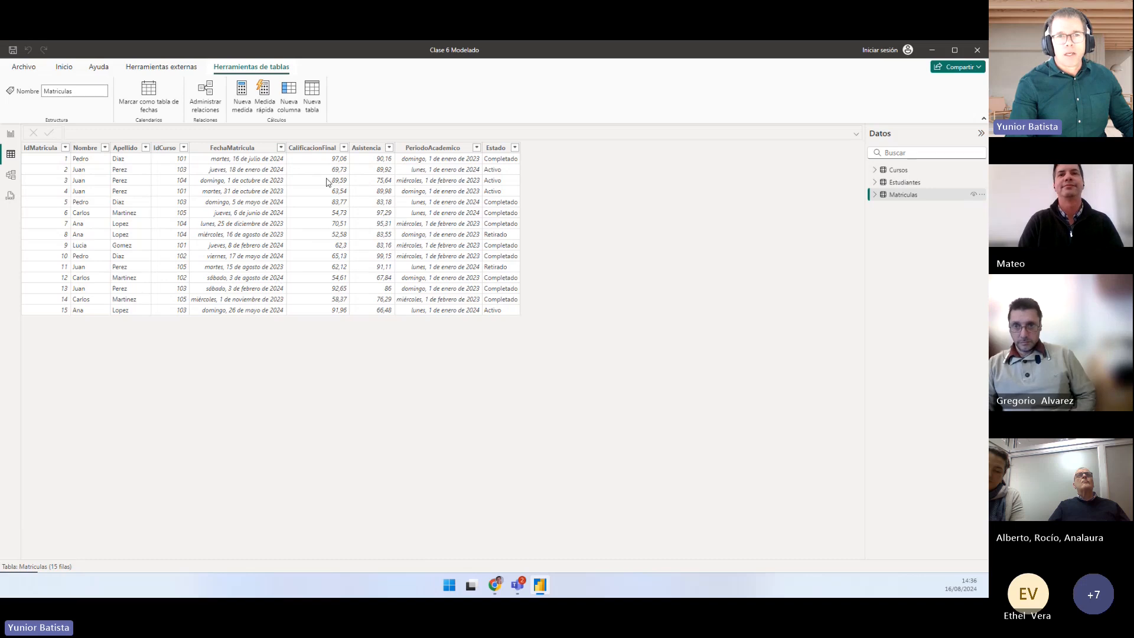
{"action": "left_click", "coordinate": [319, 148]}
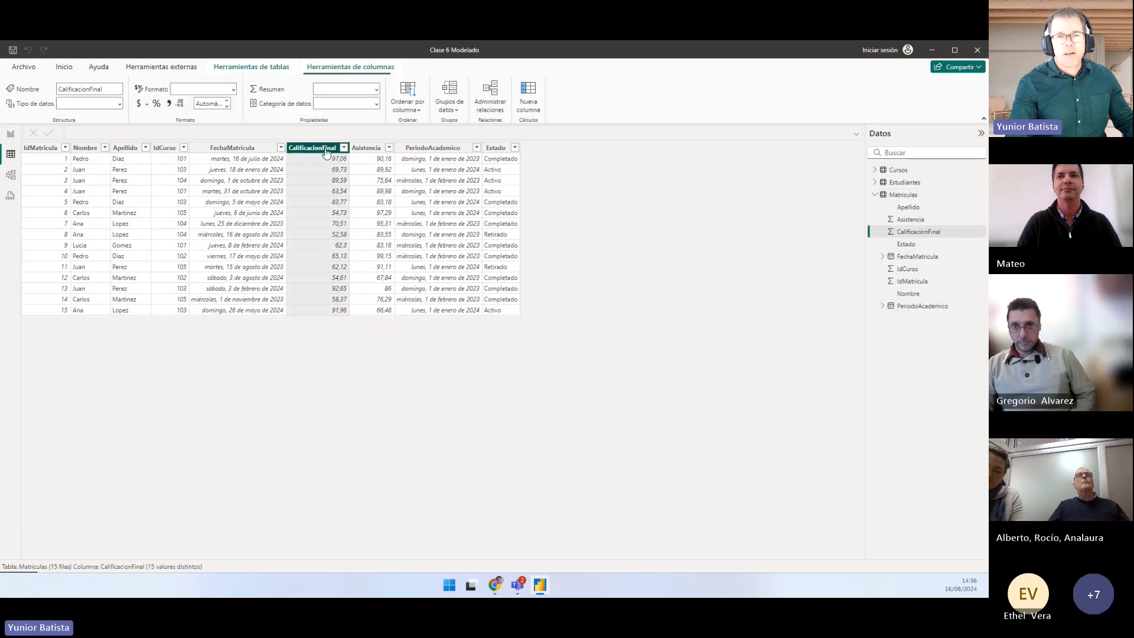
{"action": "left_click", "coordinate": [372, 149]}
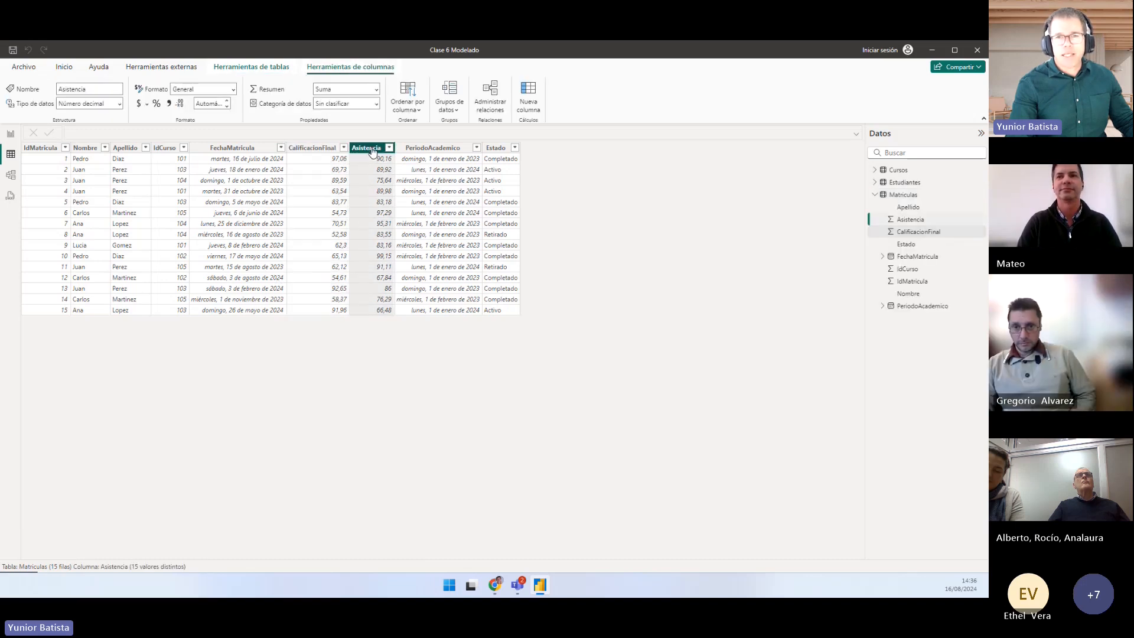
{"action": "left_click", "coordinate": [437, 149]}
{"action": "left_click", "coordinate": [499, 148]}
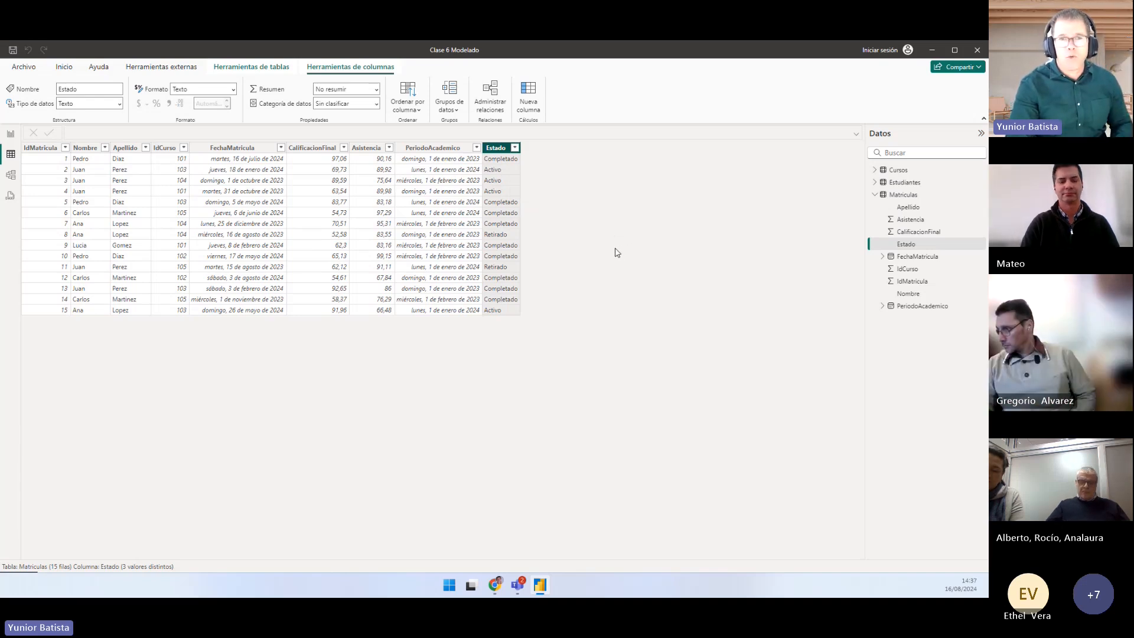
Compare the Estudiantes, Matriculas and Cursos data, examining the CalificacionFinal and Asistencia columns in Matriculas
{"action": "left_click", "coordinate": [874, 196]}
{"action": "left_click", "coordinate": [904, 182]}
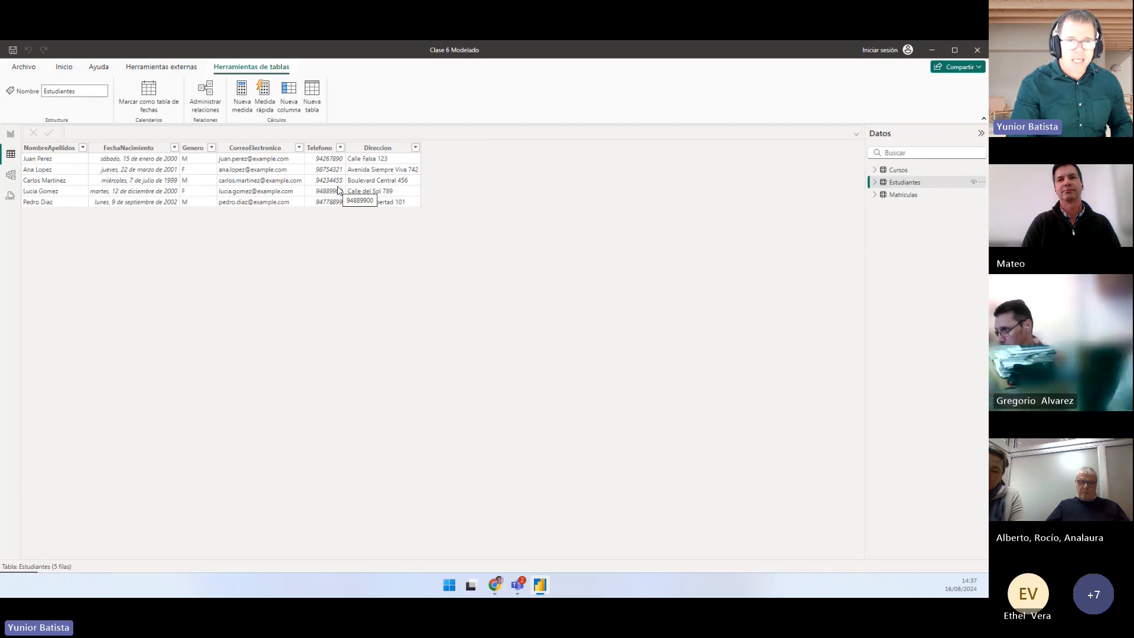
{"action": "left_click", "coordinate": [903, 196]}
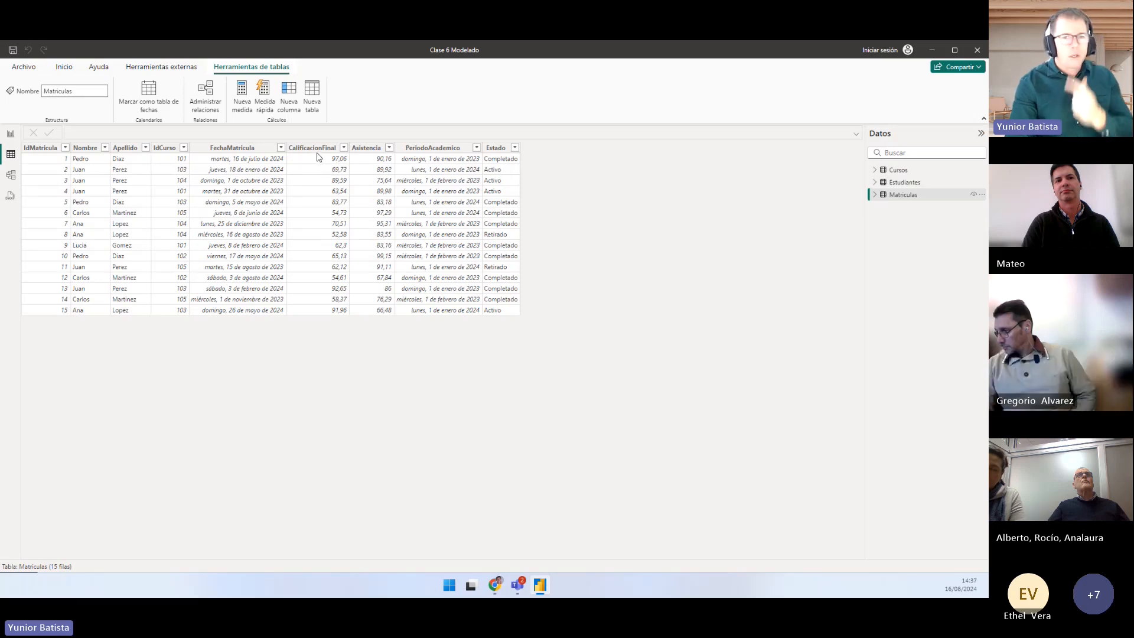
{"action": "left_click", "coordinate": [319, 151]}
{"action": "left_click", "coordinate": [371, 148]}
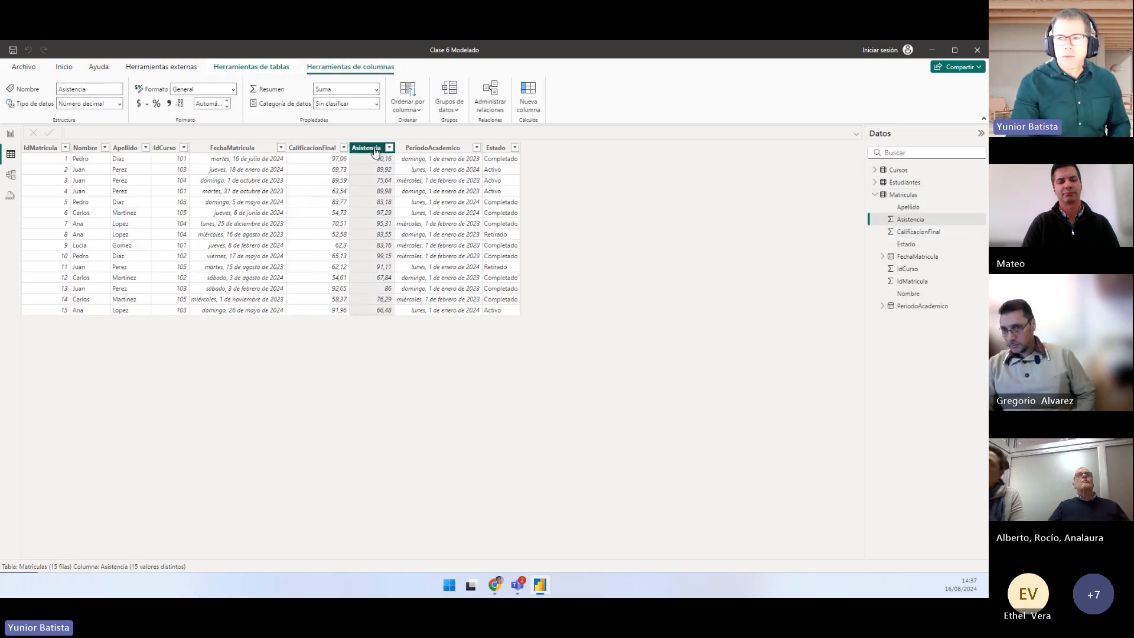
{"action": "left_click", "coordinate": [899, 183]}
{"action": "left_click", "coordinate": [897, 170]}
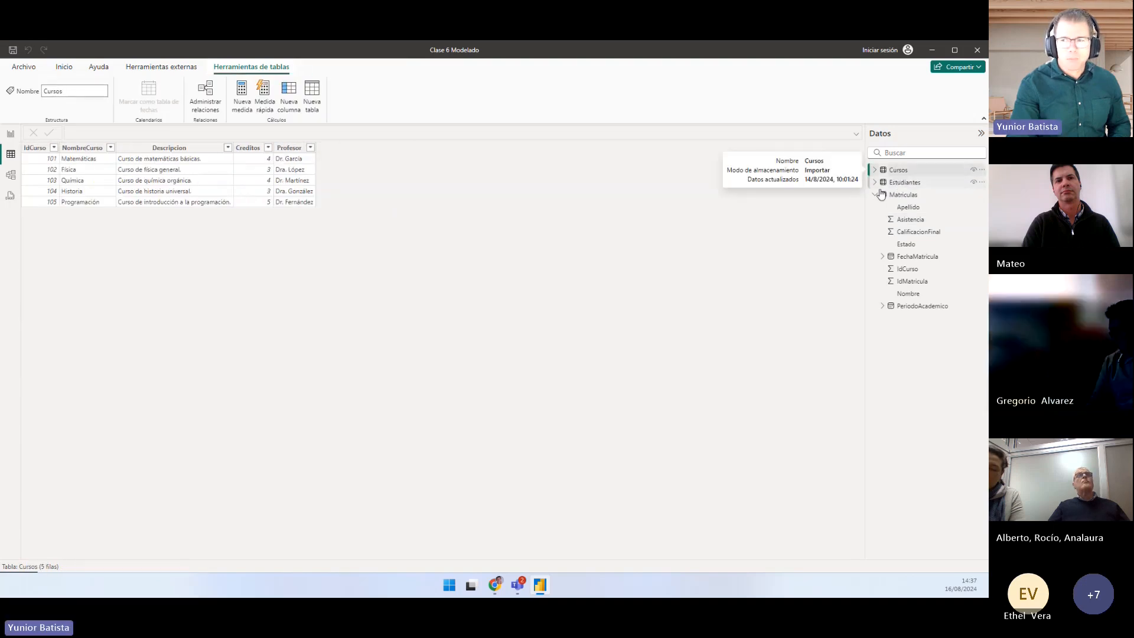
{"action": "left_click", "coordinate": [874, 195]}
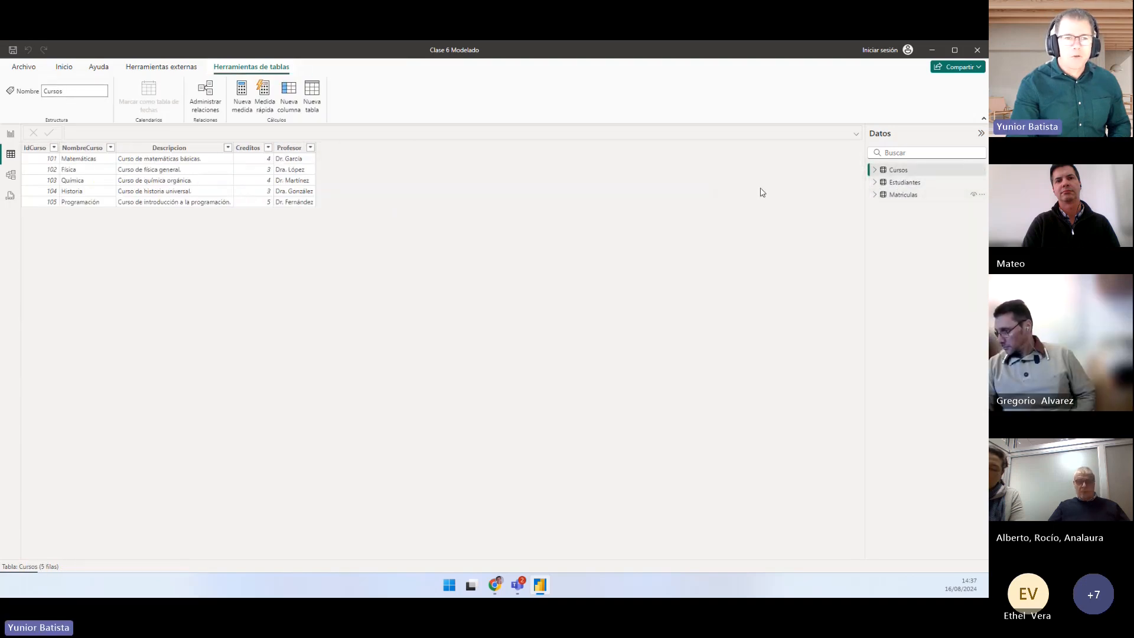
Open the model diagram, spread out the Cursos, Estudiantes and Matriculas cards, and leave Estudiantes selected
{"action": "left_click", "coordinate": [13, 176]}
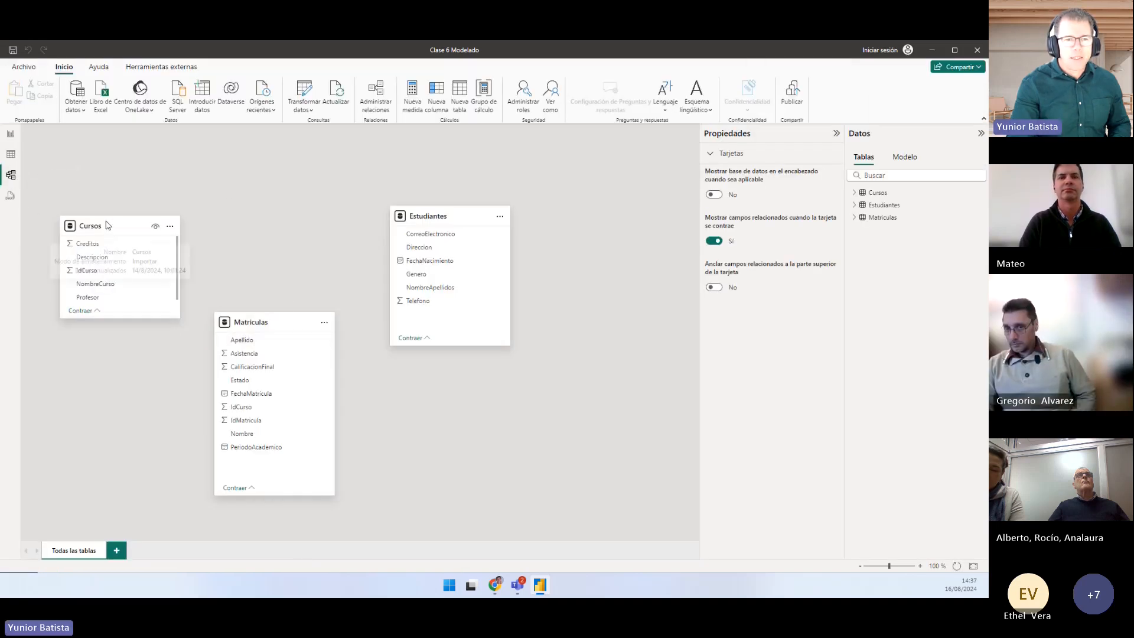
{"action": "left_click_drag", "start_coordinate": [106, 226], "coordinate": [106, 201]}
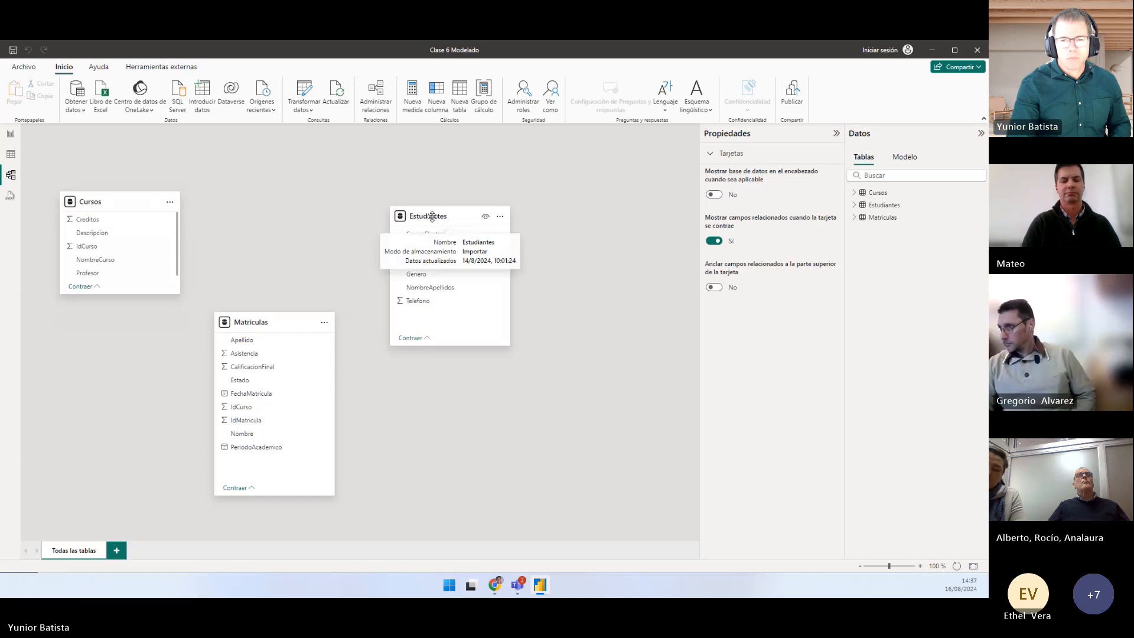
{"action": "left_click_drag", "start_coordinate": [434, 217], "coordinate": [456, 208]}
{"action": "left_click_drag", "start_coordinate": [262, 324], "coordinate": [273, 321]}
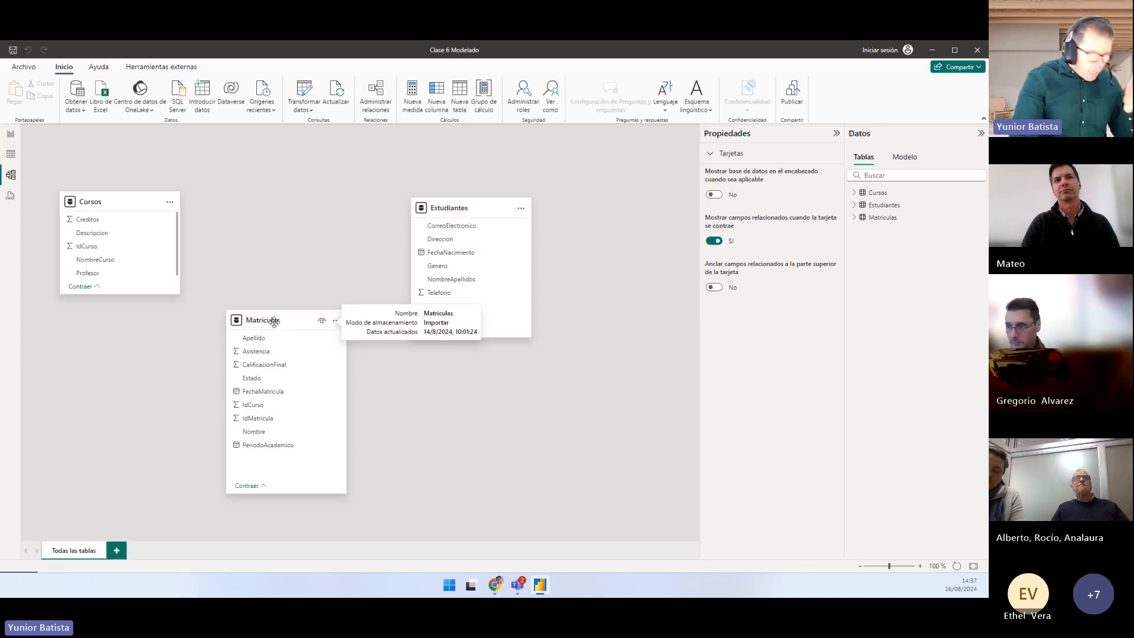
{"action": "left_click", "coordinate": [467, 209]}
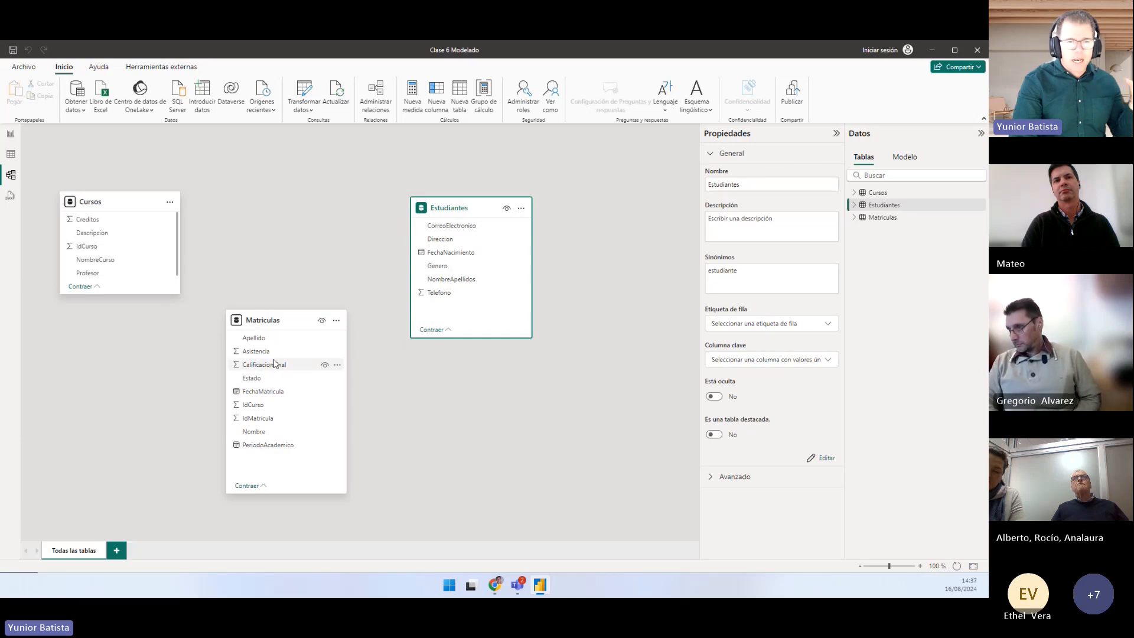
Return to the report and shift the upper IdCurso attendance table slightly left, reducing its frame size
{"action": "left_click", "coordinate": [11, 135]}
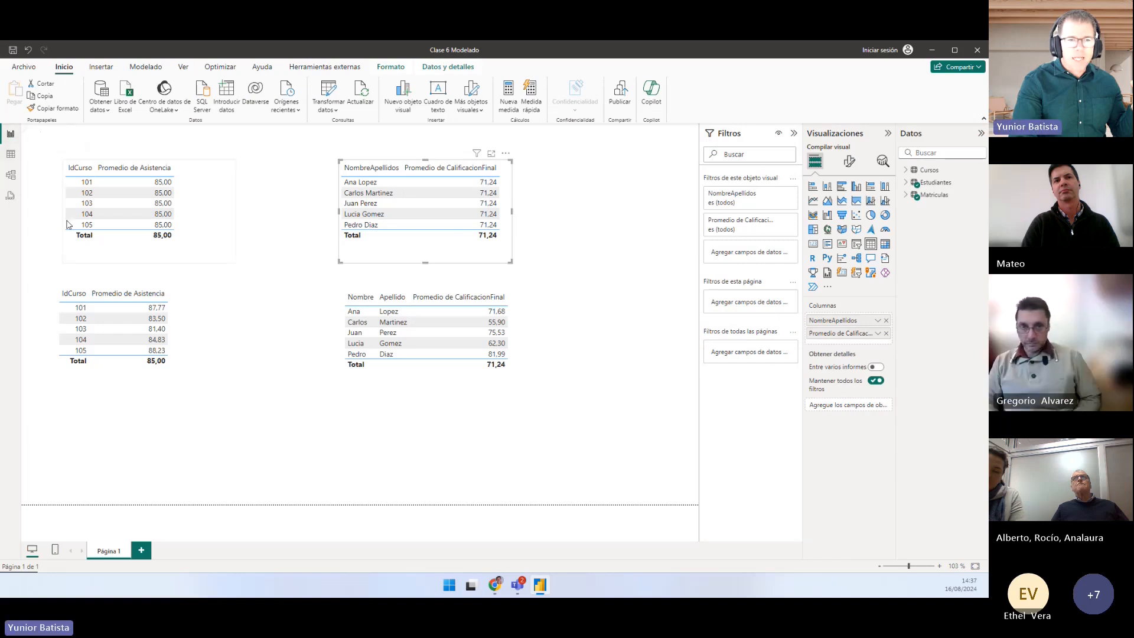
{"action": "left_click_drag", "start_coordinate": [143, 257], "coordinate": [125, 253]}
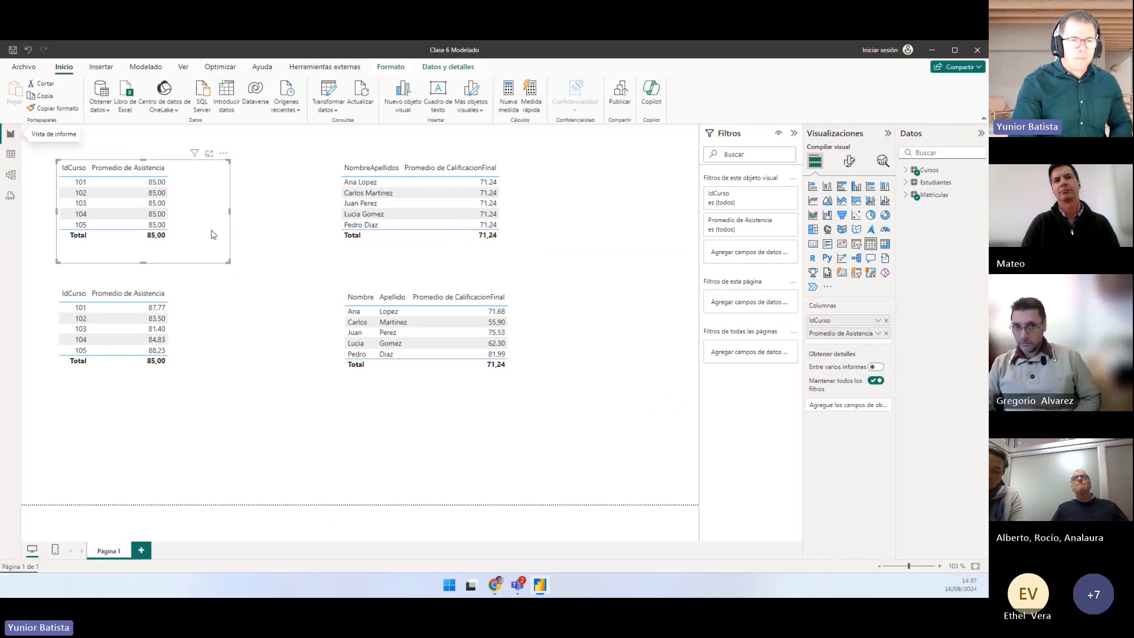
{"action": "left_click_drag", "start_coordinate": [229, 262], "coordinate": [204, 256]}
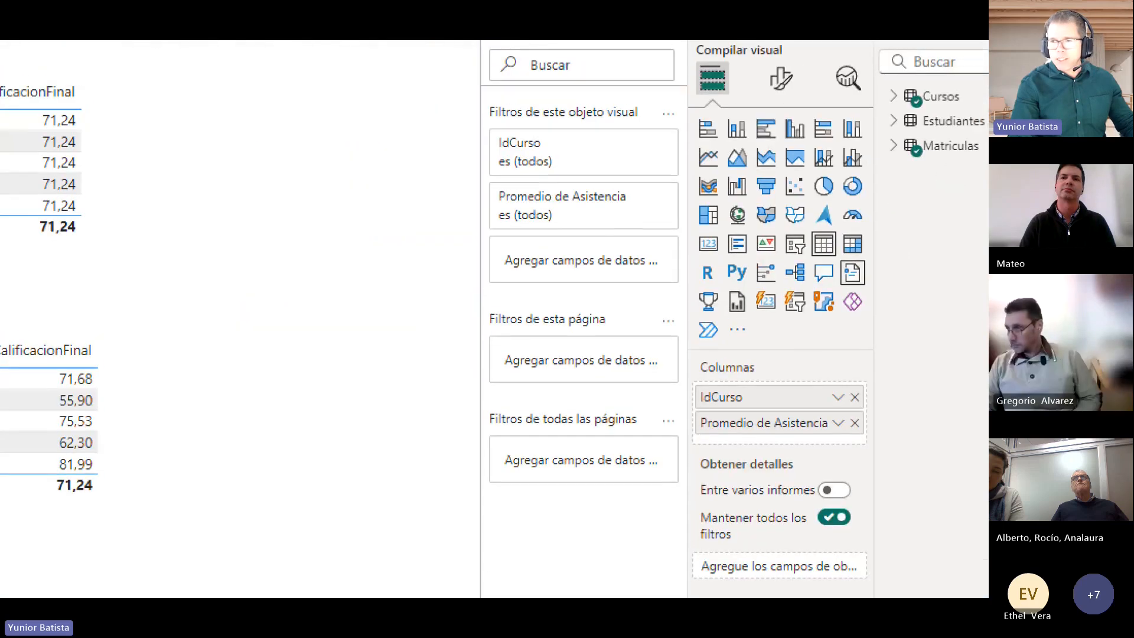
Widen the data fields area and expand the Cursos table to list its fields
{"action": "left_click_drag", "start_coordinate": [804, 225], "coordinate": [837, 261]}
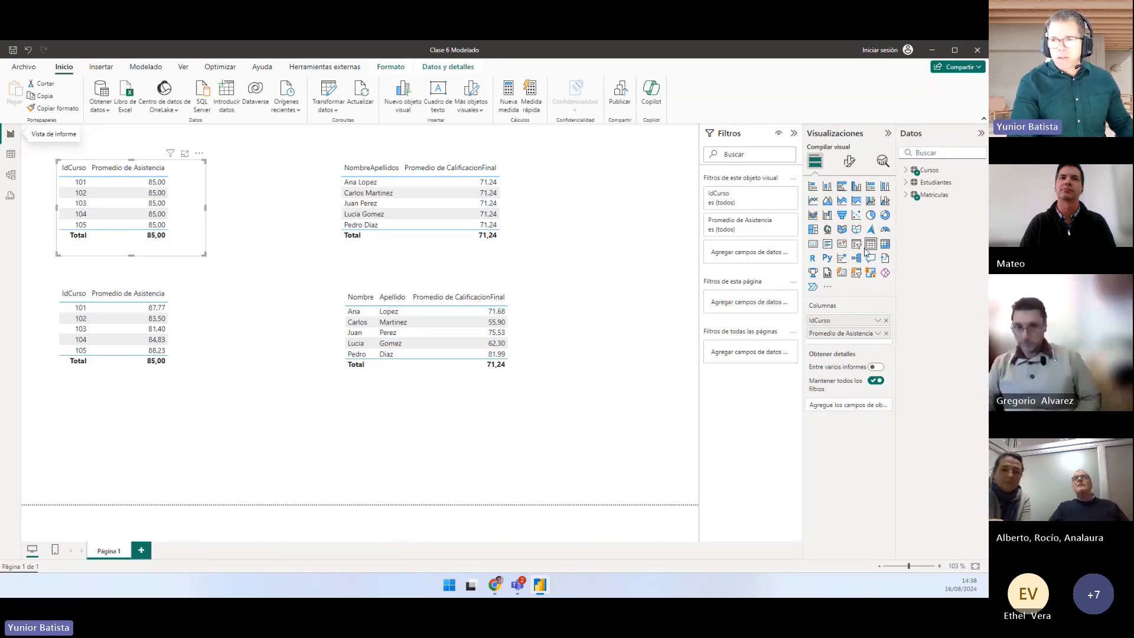
{"action": "left_click_drag", "start_coordinate": [898, 225], "coordinate": [851, 220]}
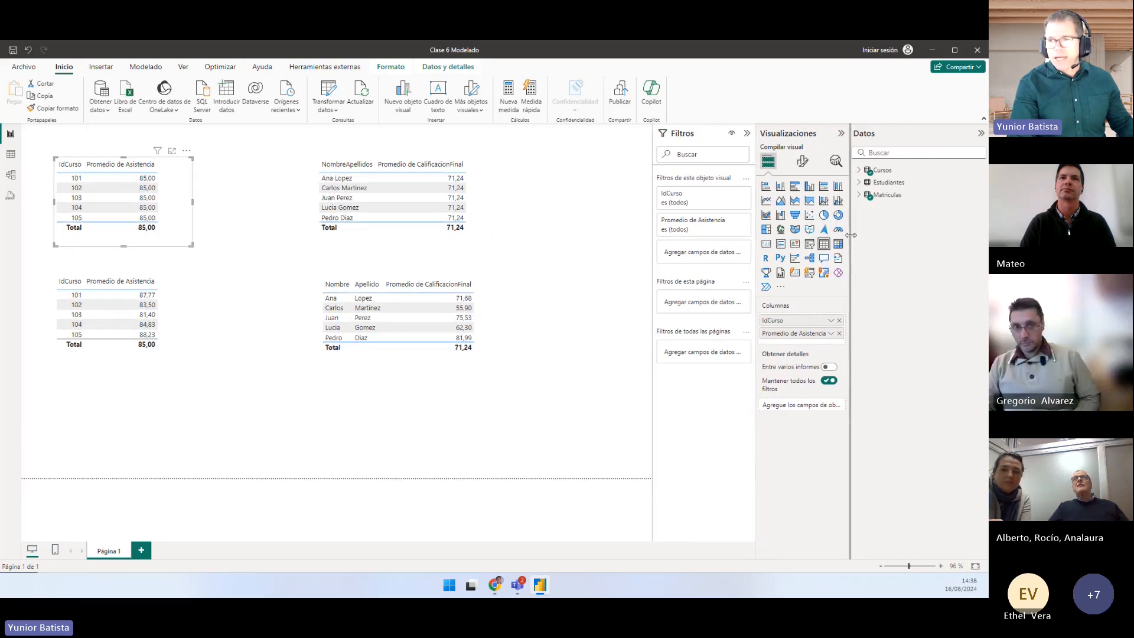
{"action": "left_click", "coordinate": [873, 171]}
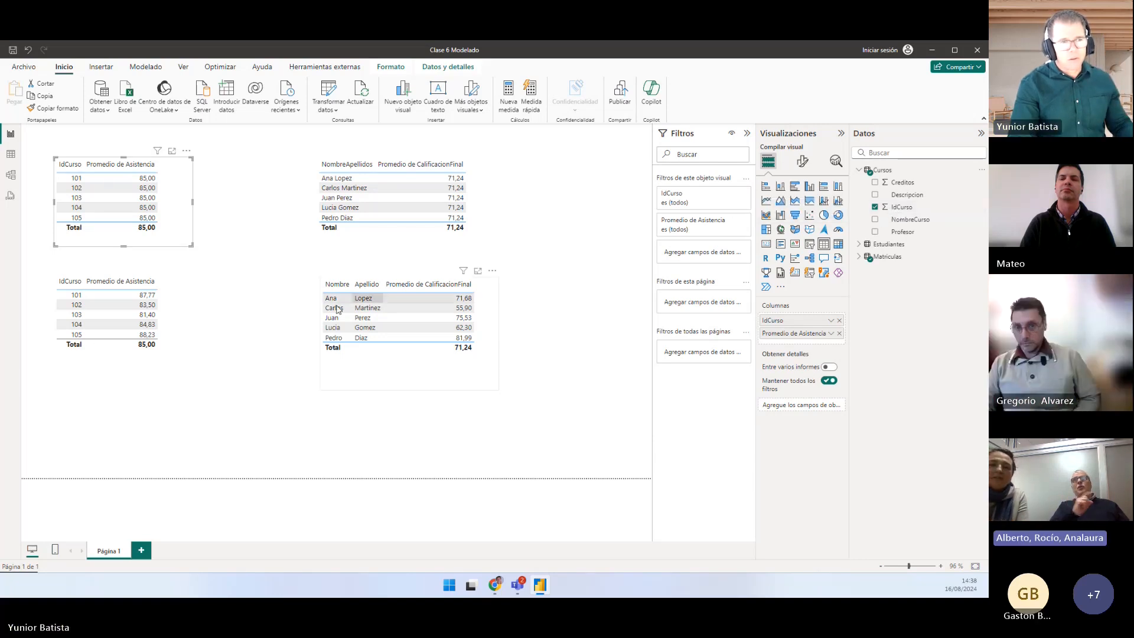
Reopen the model diagram and shift the Estudiantes and Matriculas cards slightly left
{"action": "left_click", "coordinate": [11, 176]}
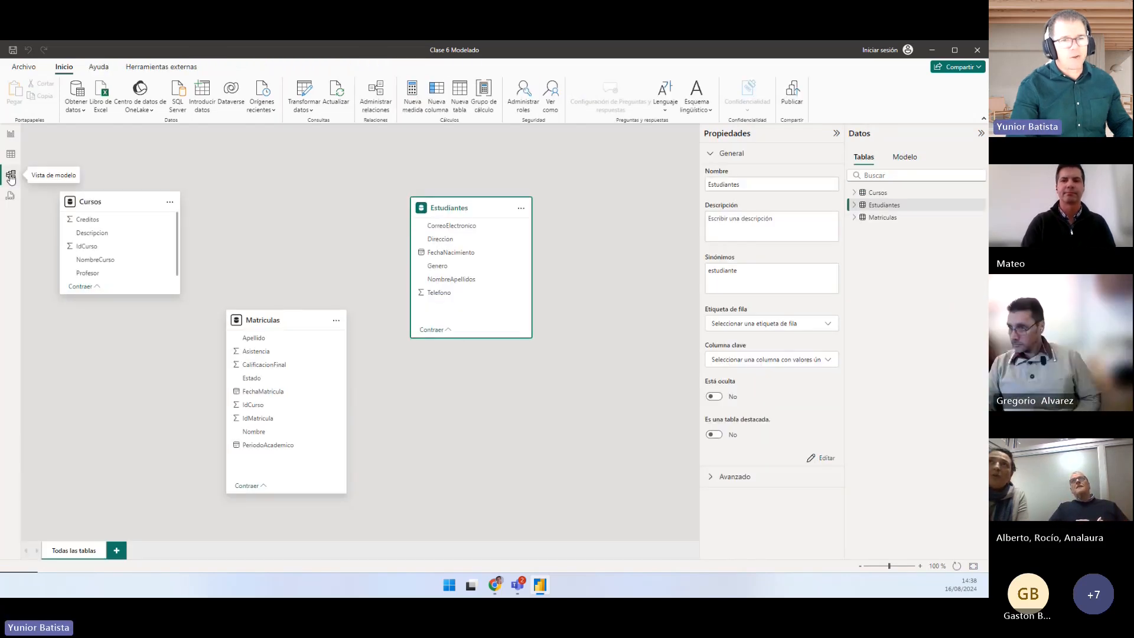
{"action": "left_click", "coordinate": [190, 200]}
{"action": "left_click_drag", "start_coordinate": [453, 204], "coordinate": [433, 204]}
{"action": "left_click_drag", "start_coordinate": [272, 333], "coordinate": [257, 329]}
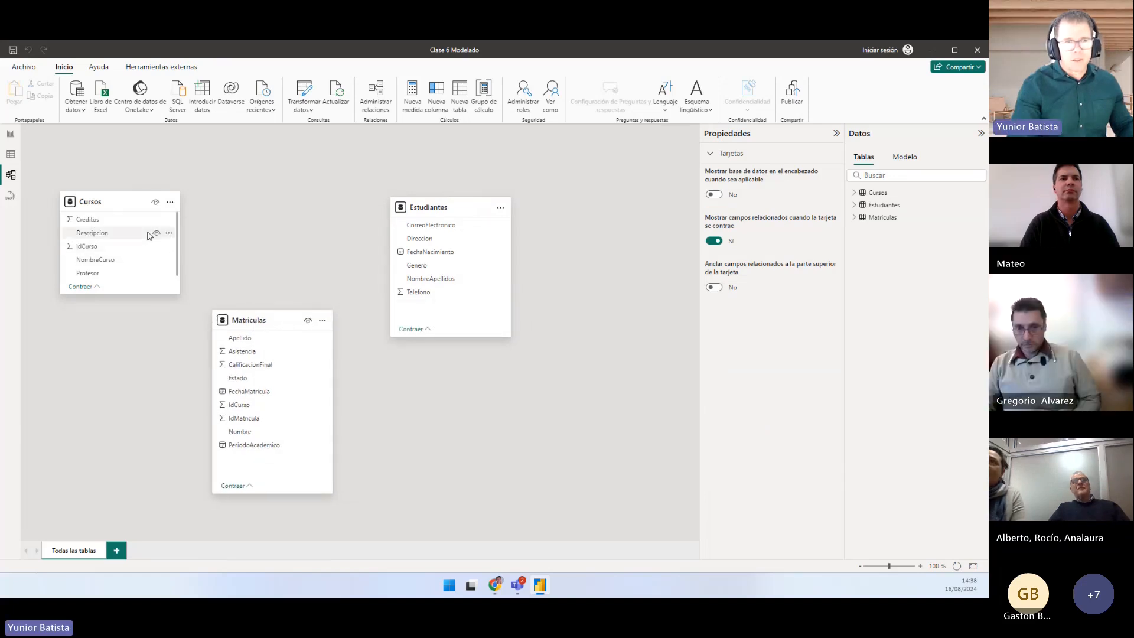
Select the Cursos, Estudiantes and Matriculas cards in turn to review each table in the model diagram
{"action": "left_click", "coordinate": [108, 203]}
{"action": "left_click", "coordinate": [419, 207]}
{"action": "left_click", "coordinate": [256, 324]}
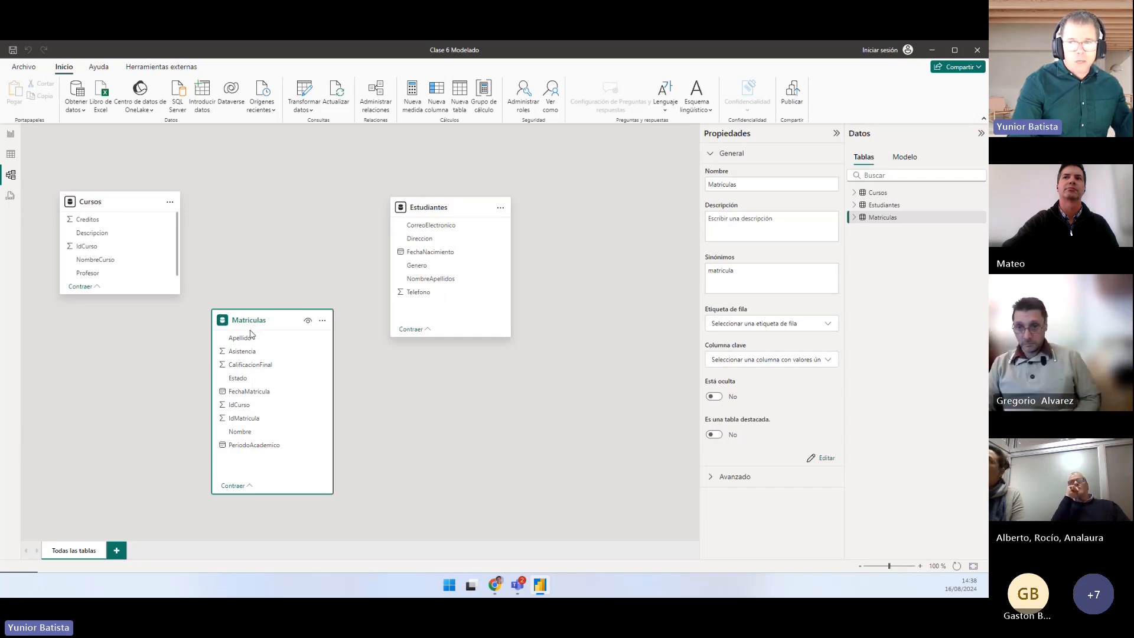
Open the table data view and inspect the CalificacionFinal and Asistencia columns of the Matriculas table
{"action": "mouse_move", "coordinate": [260, 322]}
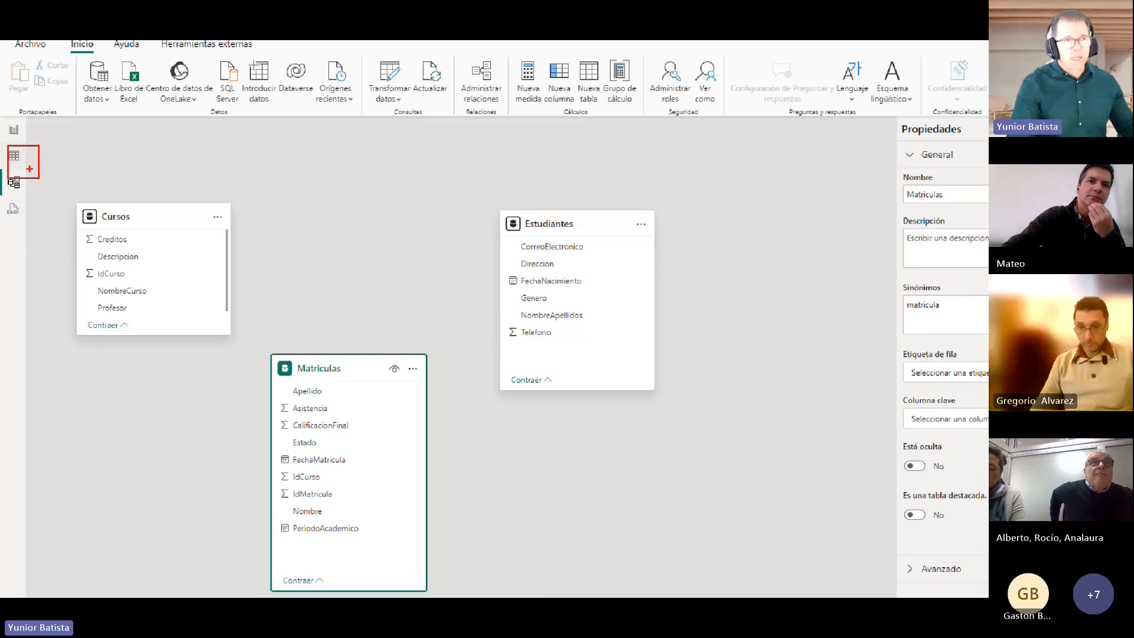
{"action": "left_click", "coordinate": [20, 156]}
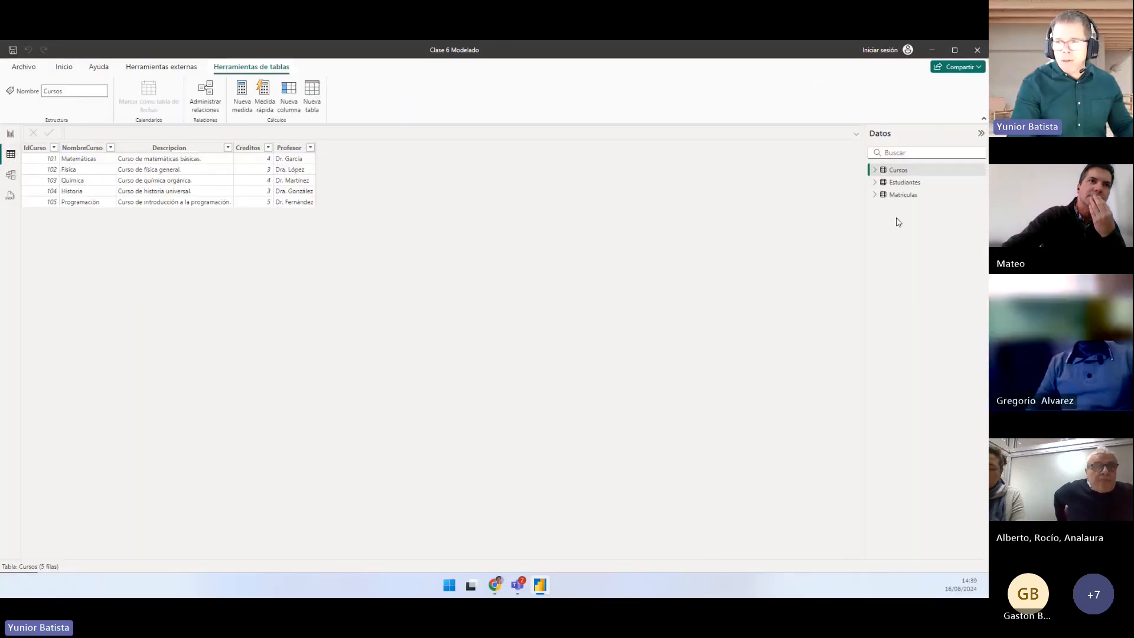
{"action": "left_click", "coordinate": [902, 195]}
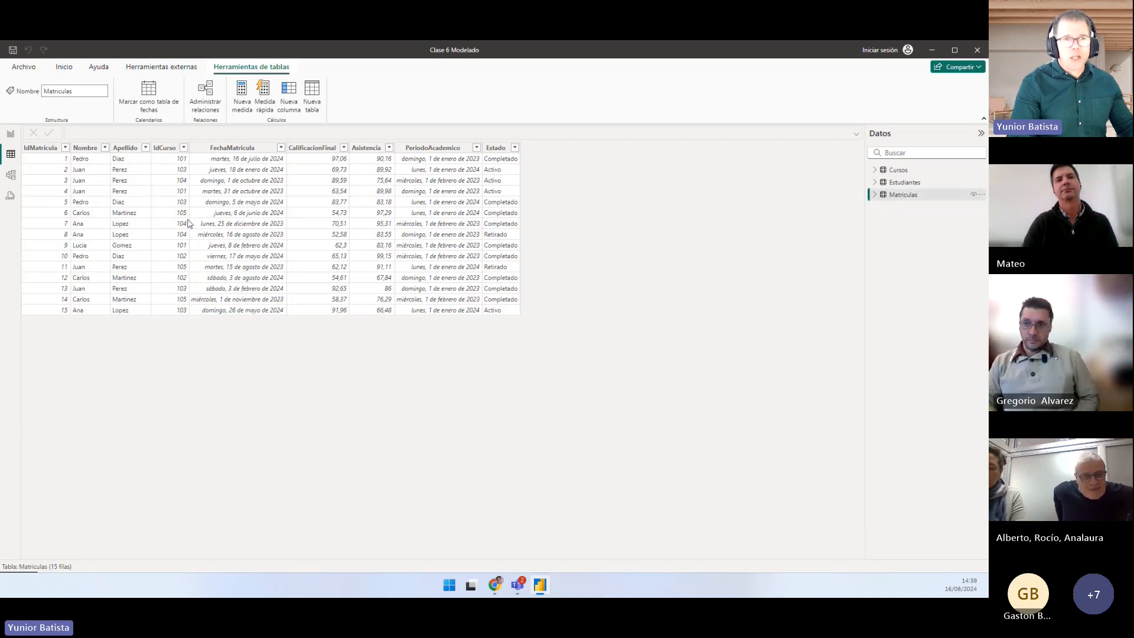
{"action": "key", "text": "ctrl+1"}
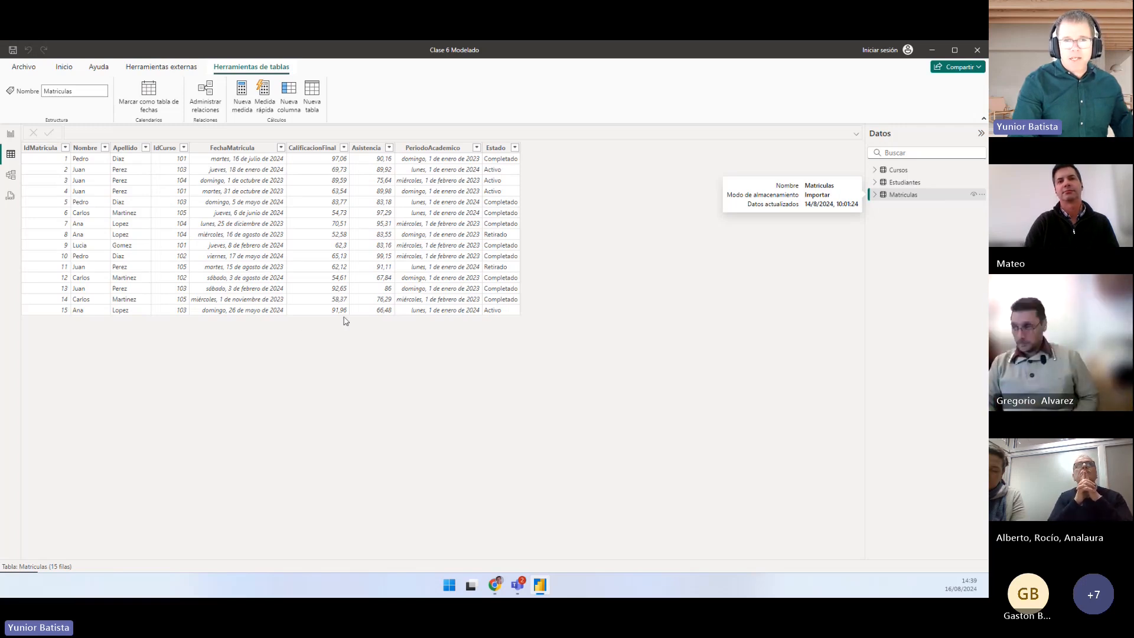
{"action": "left_click", "coordinate": [313, 148]}
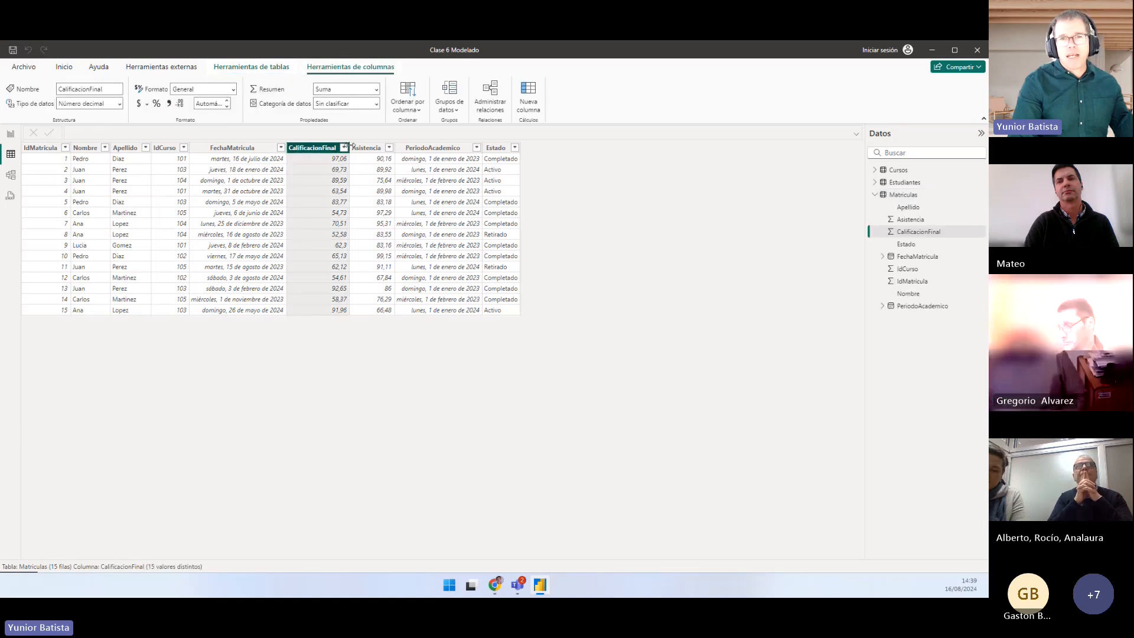
{"action": "left_click", "coordinate": [359, 149]}
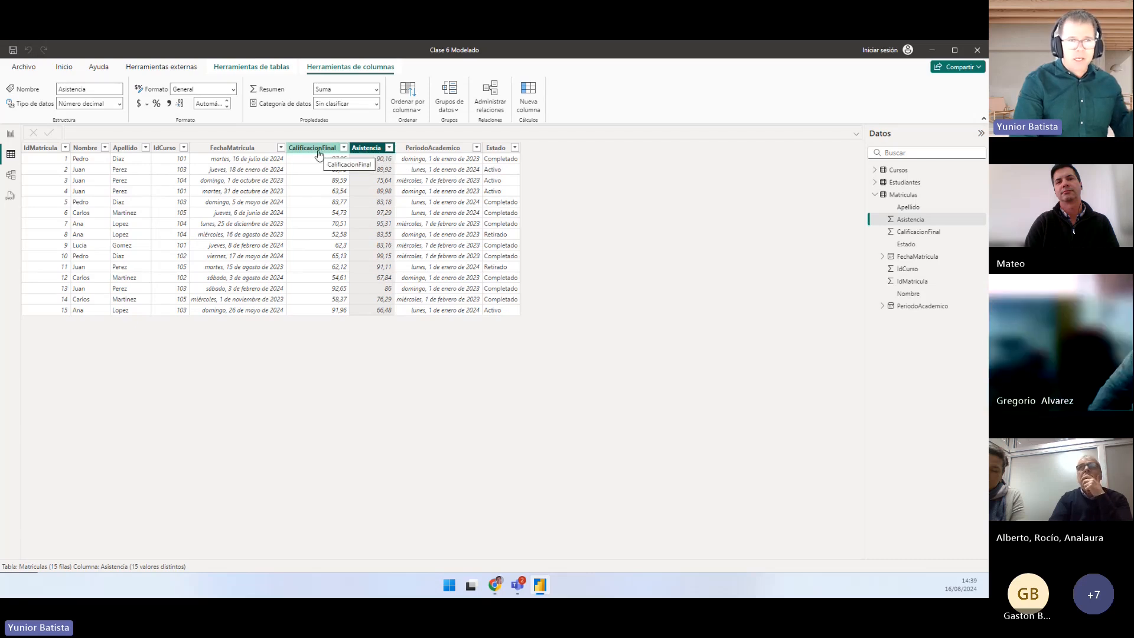
Review the rows of Estudiantes and Cursos, comparing them with the Asistencia and CalificacionFinal columns of Matriculas
{"action": "left_click", "coordinate": [902, 184]}
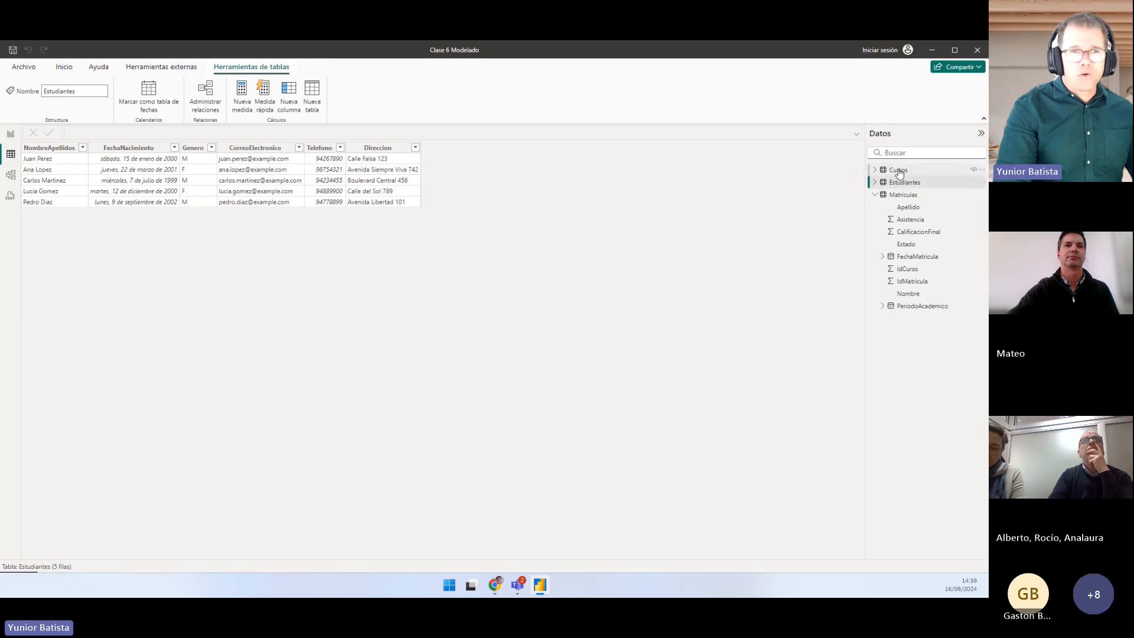
{"action": "left_click", "coordinate": [899, 170]}
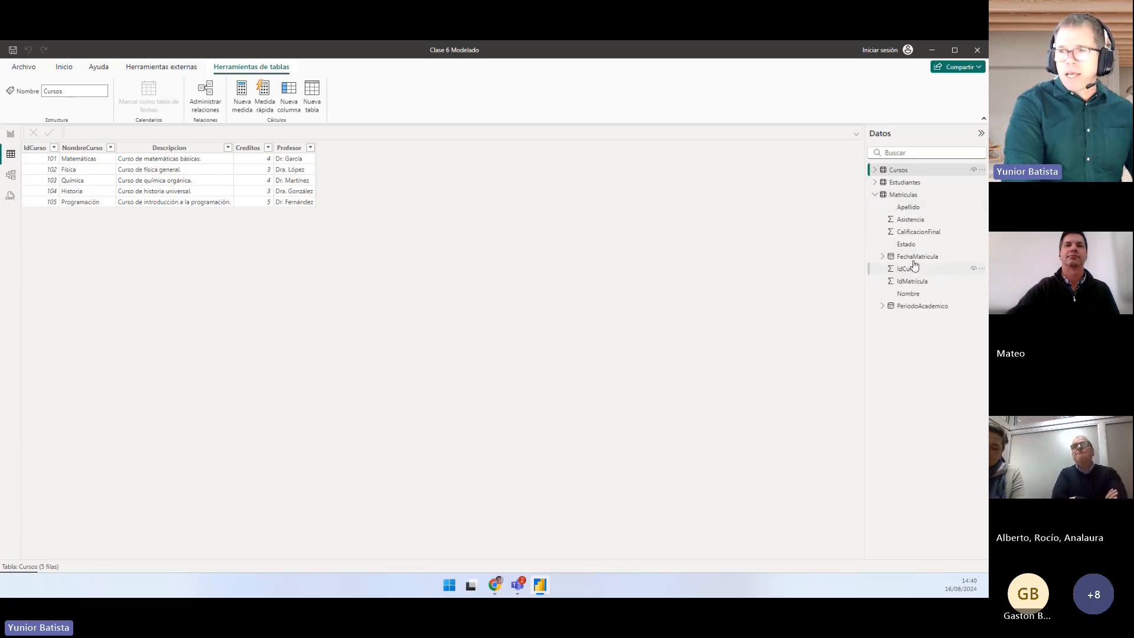
{"action": "left_click", "coordinate": [908, 221]}
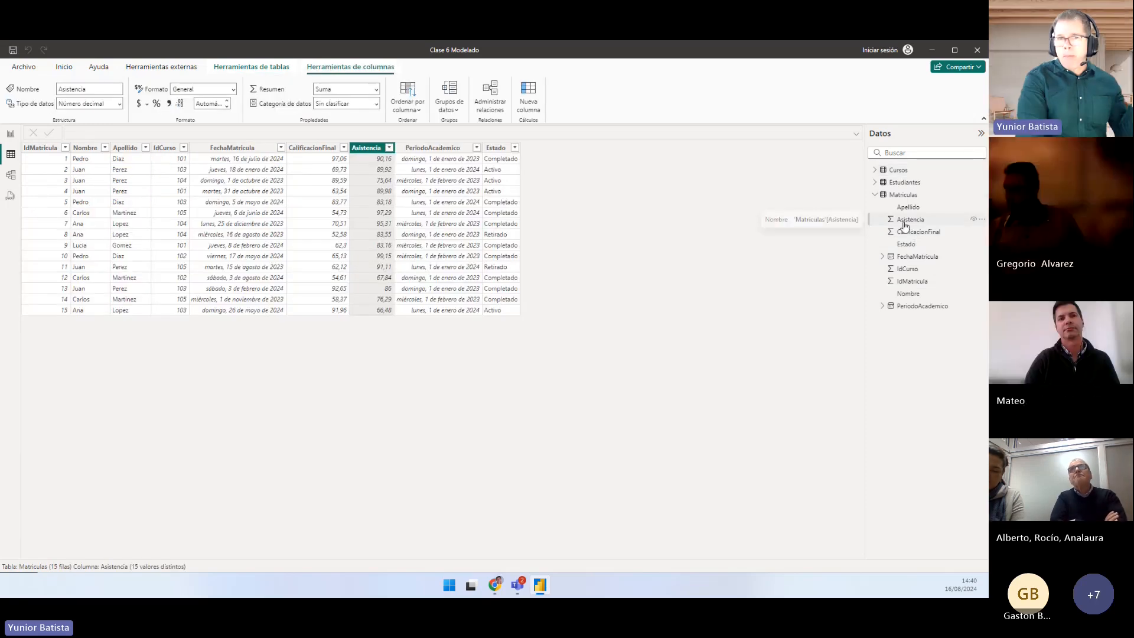
{"action": "left_click", "coordinate": [909, 231]}
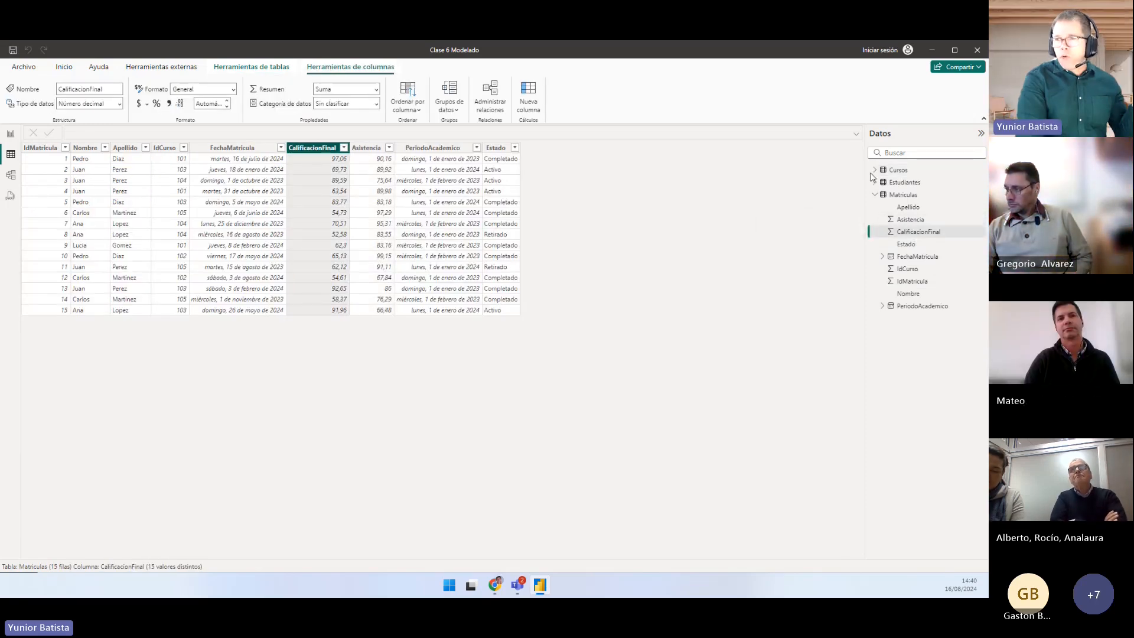
{"action": "left_click", "coordinate": [897, 170]}
{"action": "left_click", "coordinate": [904, 183]}
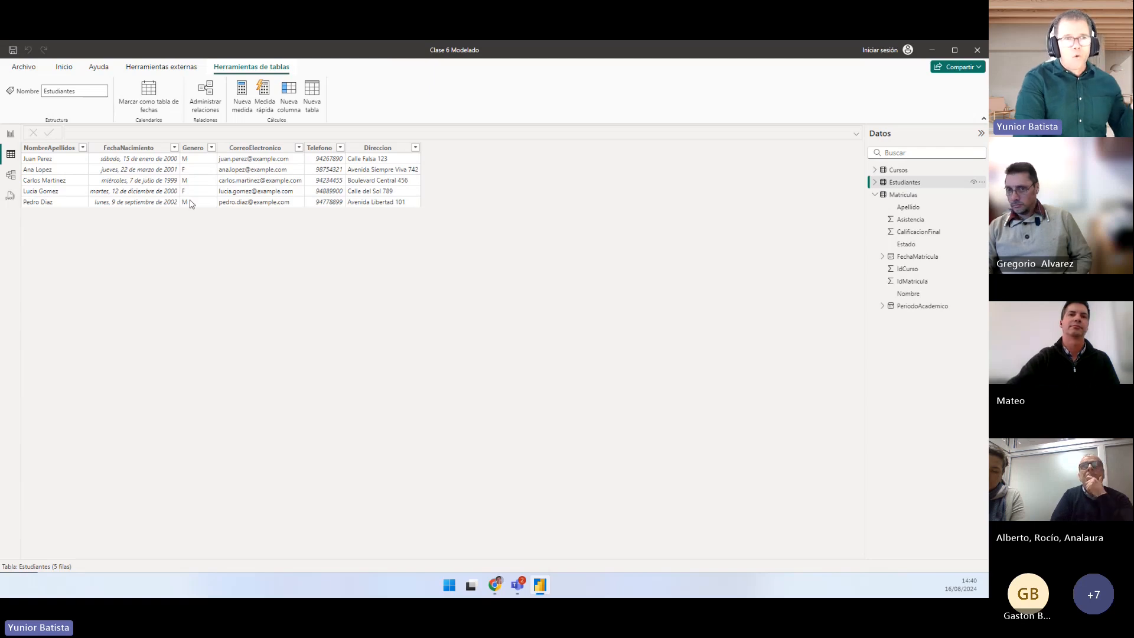
Reopen the model diagram and shift the Matriculas card slightly right and the Estudiantes and Cursos cards slightly up
{"action": "left_click", "coordinate": [11, 177]}
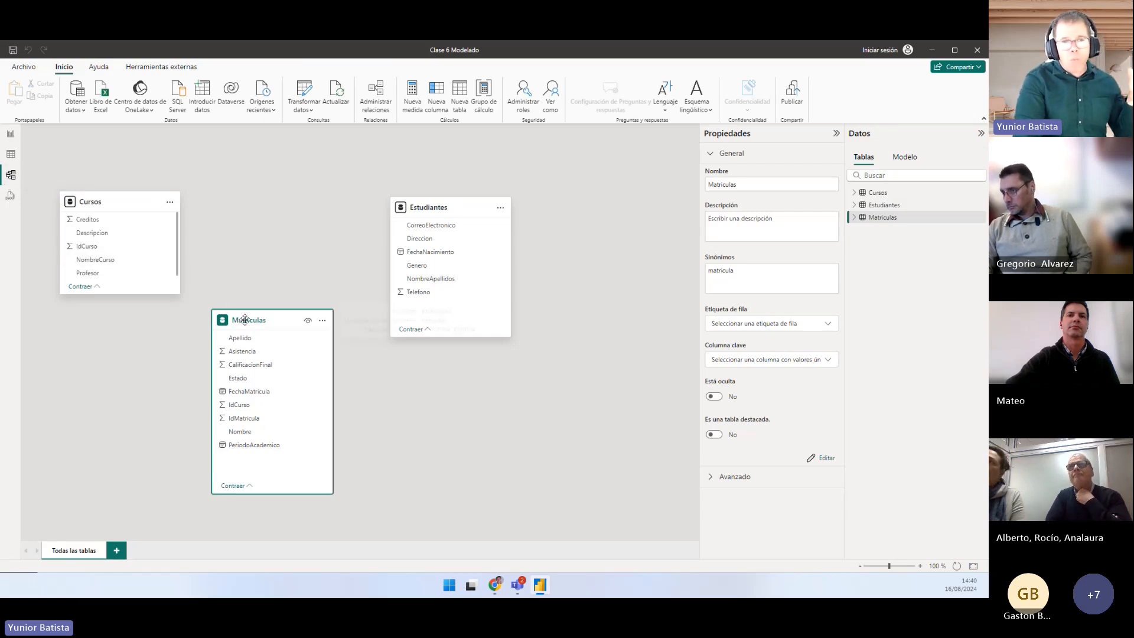
{"action": "left_click_drag", "start_coordinate": [245, 320], "coordinate": [256, 322]}
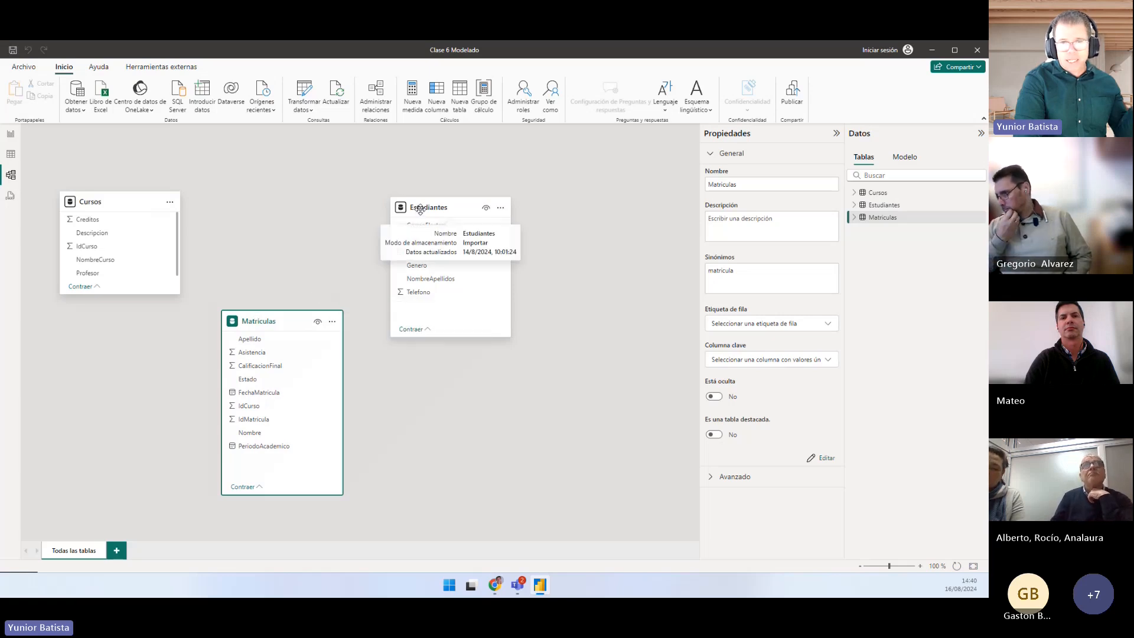
{"action": "left_click_drag", "start_coordinate": [422, 214], "coordinate": [413, 185]}
{"action": "left_click_drag", "start_coordinate": [101, 204], "coordinate": [105, 192]}
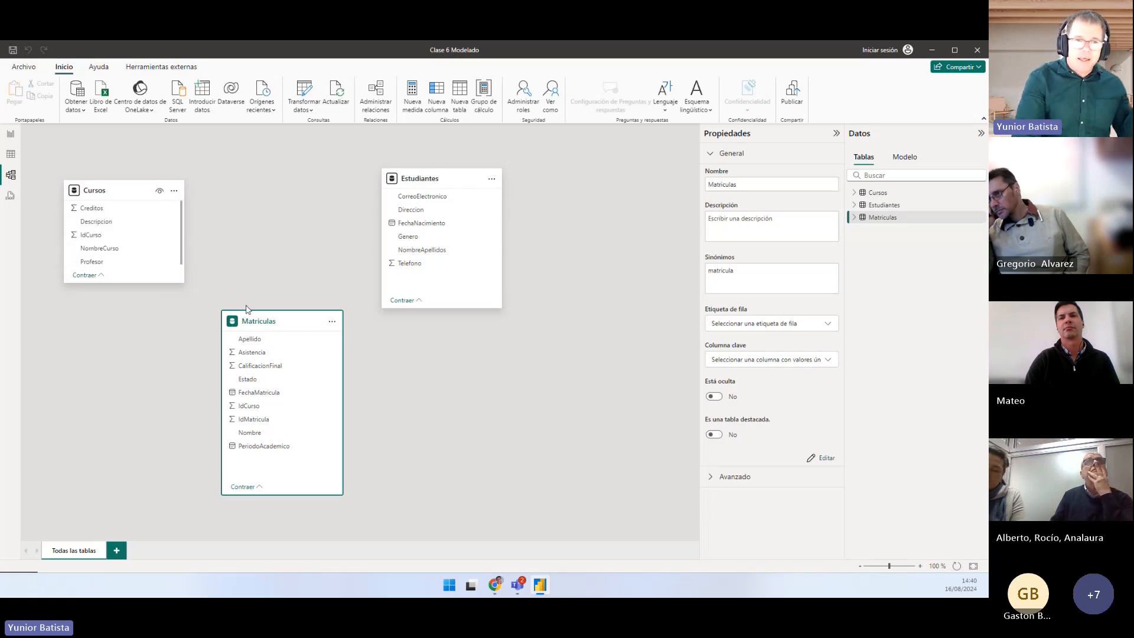
{"action": "left_click", "coordinate": [419, 192]}
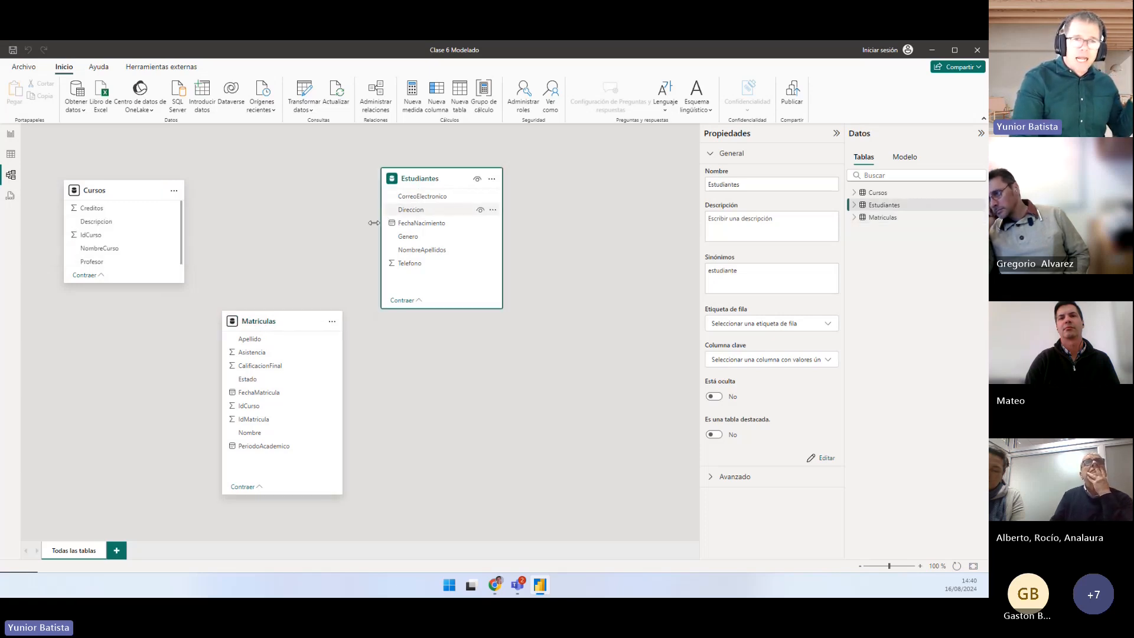
{"action": "left_click", "coordinate": [270, 322]}
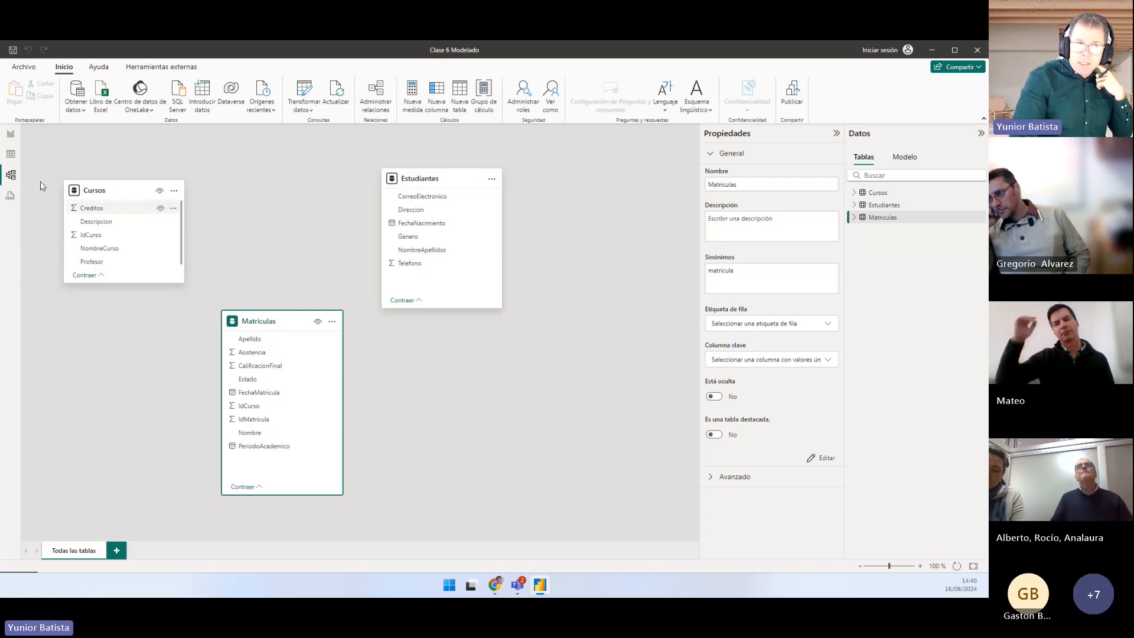
Return to the report and shift the upper IdCurso attendance table slightly up and left
{"action": "left_click", "coordinate": [12, 135]}
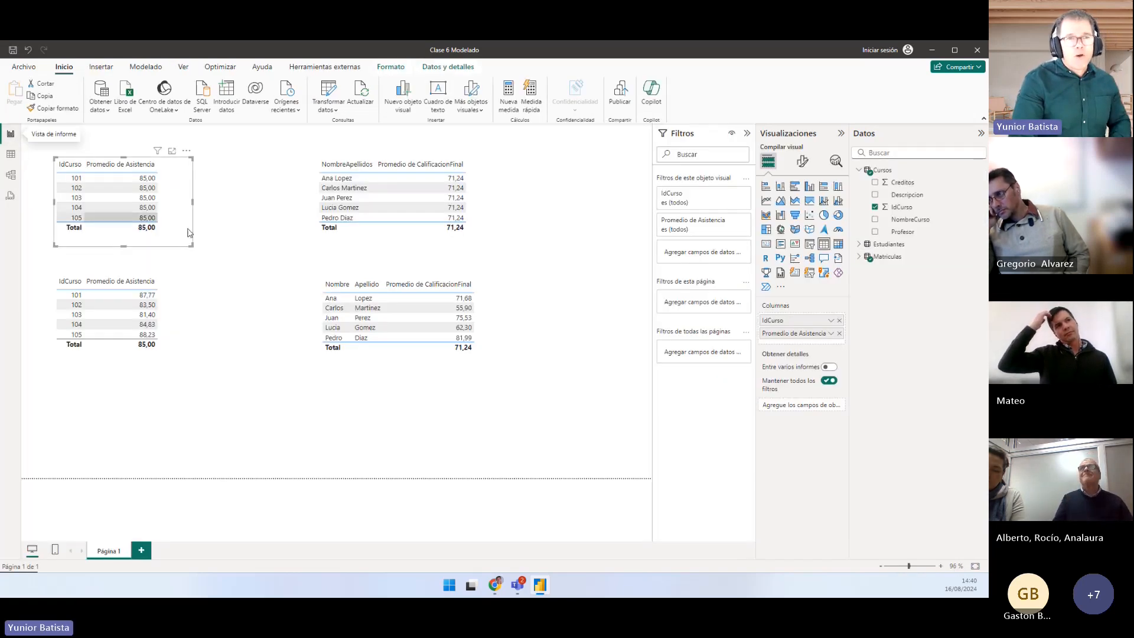
{"action": "left_click_drag", "start_coordinate": [178, 216], "coordinate": [172, 205]}
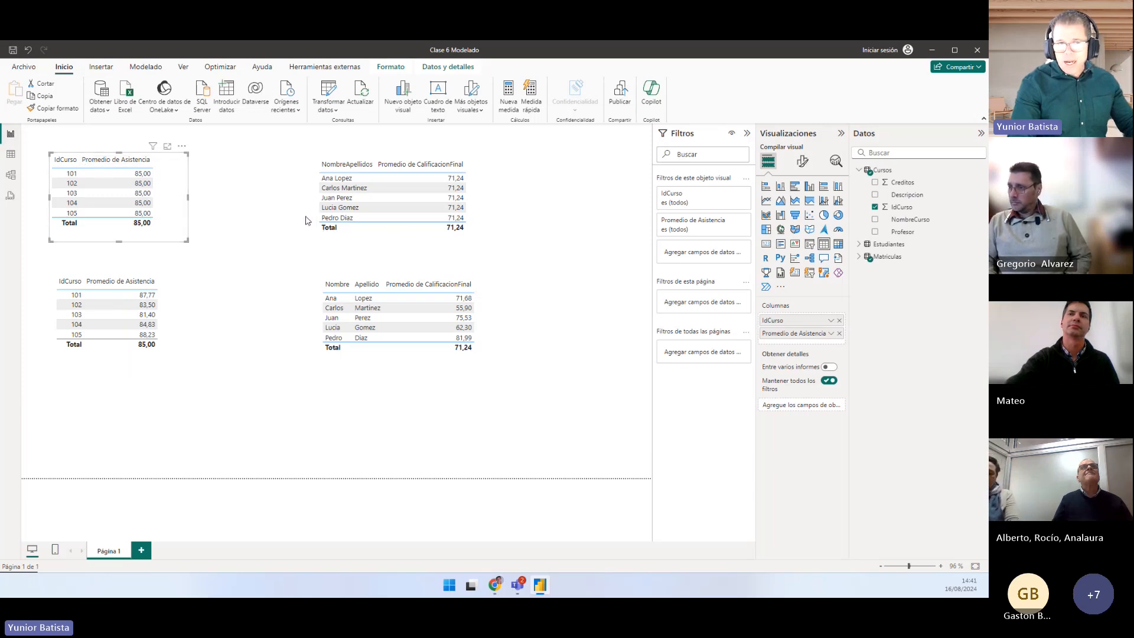
Check which data tables feed the selected attendance visual, expanding Cursos and Matriculas to review the IdCurso and Asistencia fields it uses
{"action": "left_click", "coordinate": [860, 172]}
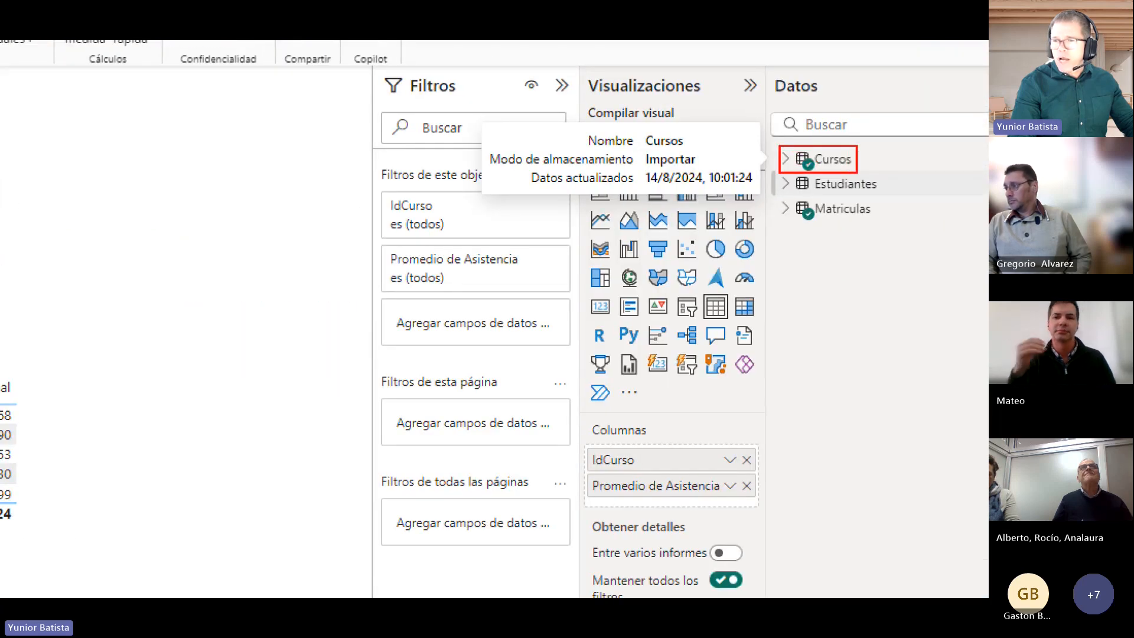
{"action": "mouse_move", "coordinate": [783, 200]}
{"action": "left_mouse_down"}
{"action": "mouse_move", "coordinate": [890, 239]}
{"action": "mouse_move", "coordinate": [930, 267]}
{"action": "mouse_move", "coordinate": [873, 279]}
{"action": "mouse_move", "coordinate": [889, 269]}
{"action": "left_mouse_up"}
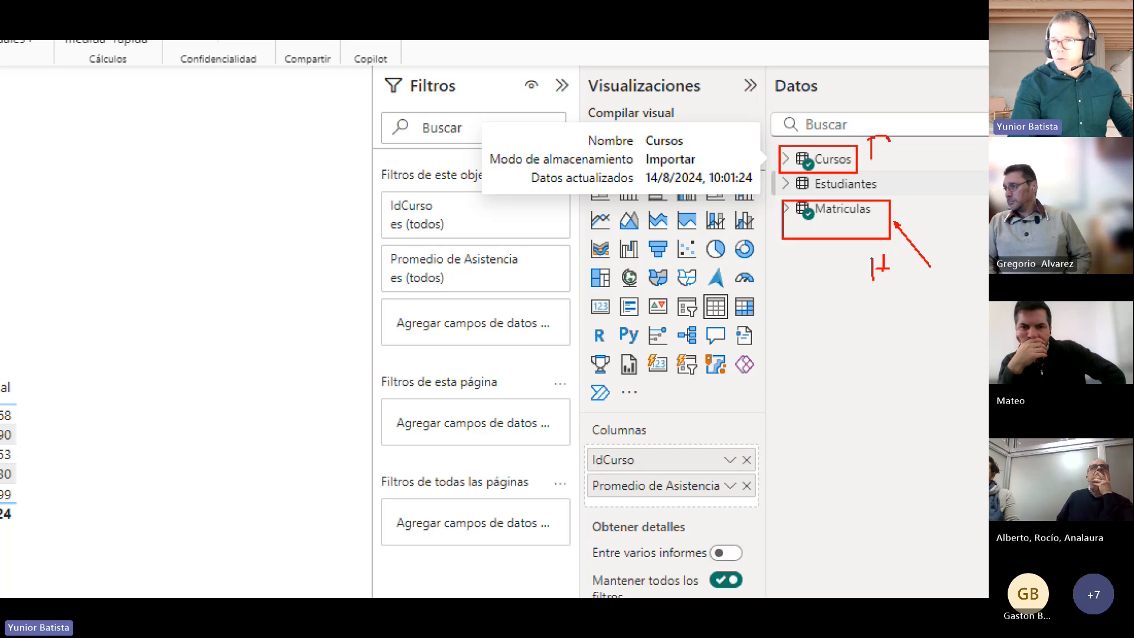
{"action": "key", "text": "Escape"}
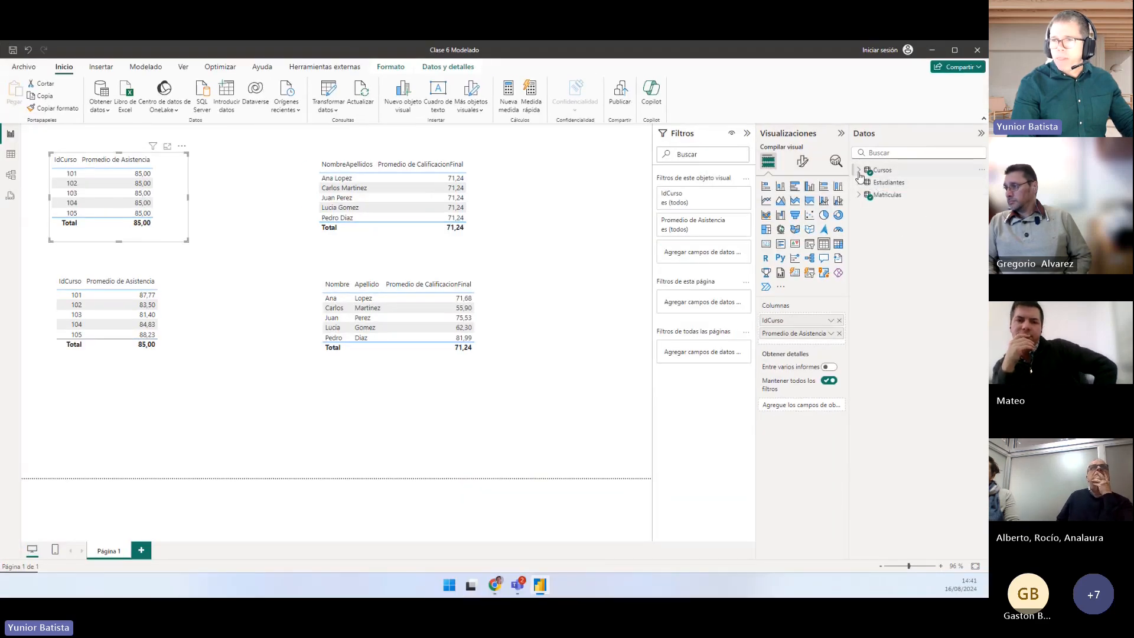
{"action": "left_click", "coordinate": [859, 172]}
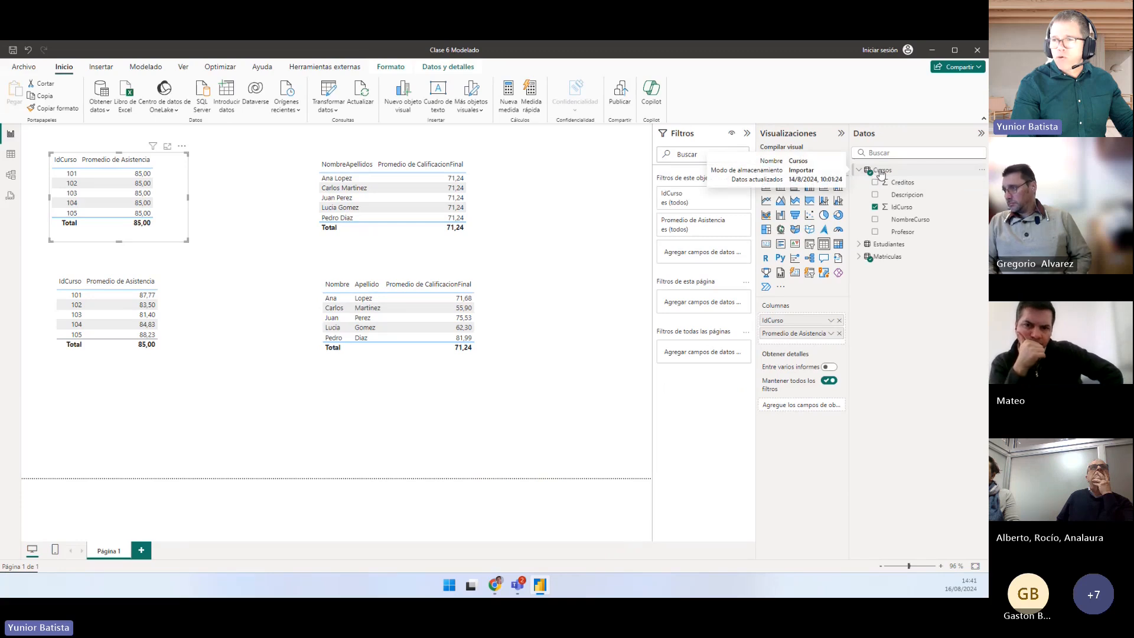
{"action": "left_click", "coordinate": [859, 258]}
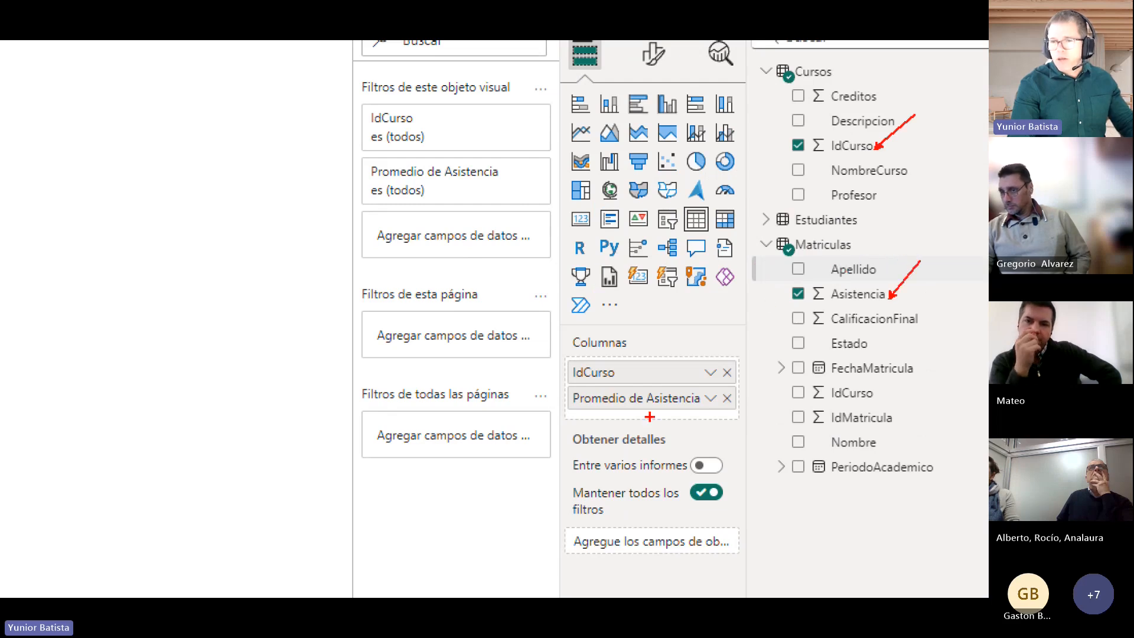
{"action": "left_click_drag", "start_coordinate": [592, 400], "coordinate": [743, 412]}
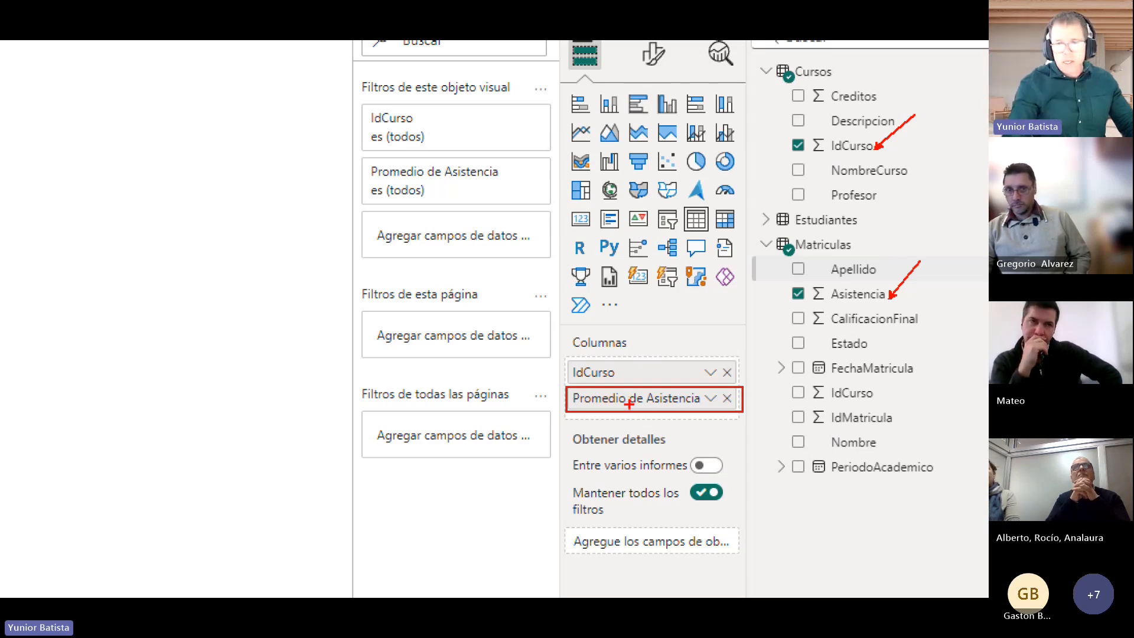
{"action": "key", "text": "Escape"}
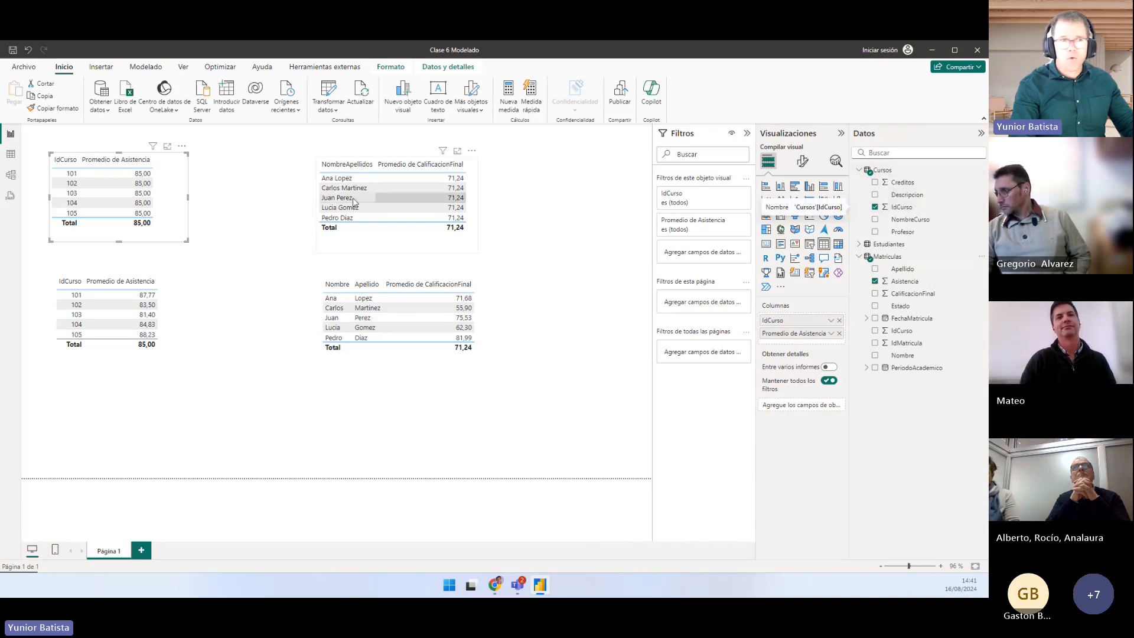
Examine the IdCurso values against the Promedio de Asistencia values in the upper attendance table of the report
{"action": "key", "text": "ctrl+1"}
{"action": "left_click", "coordinate": [107, 141]}
{"action": "left_click_drag", "start_coordinate": [107, 142], "coordinate": [160, 267]}
{"action": "key", "text": "Escape"}
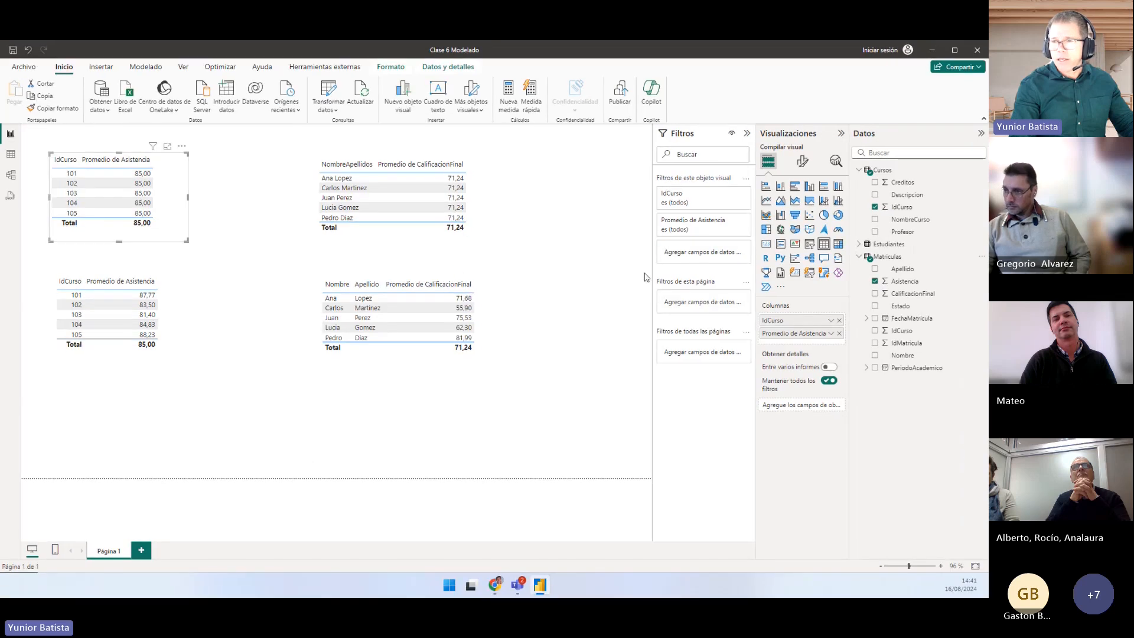
{"action": "mouse_move", "coordinate": [907, 286]}
{"action": "left_mouse_down"}
{"action": "mouse_move", "coordinate": [147, 216]}
{"action": "mouse_move", "coordinate": [889, 285]}
{"action": "mouse_move", "coordinate": [811, 336]}
{"action": "mouse_move", "coordinate": [914, 288]}
{"action": "left_mouse_up"}
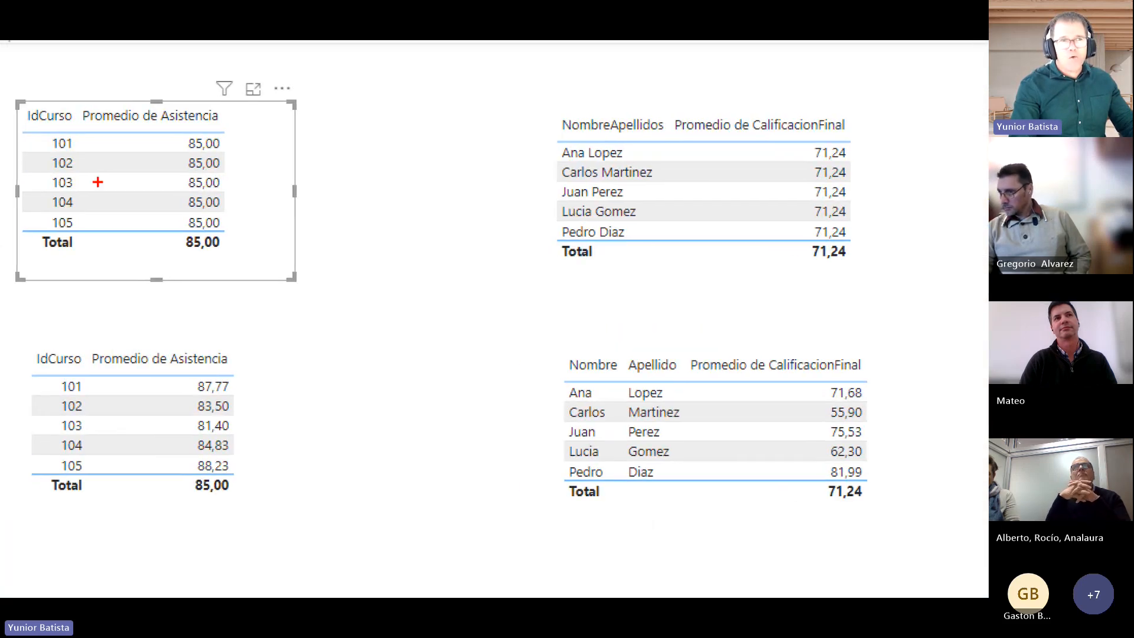
{"action": "left_click_drag", "start_coordinate": [22, 103], "coordinate": [80, 244]}
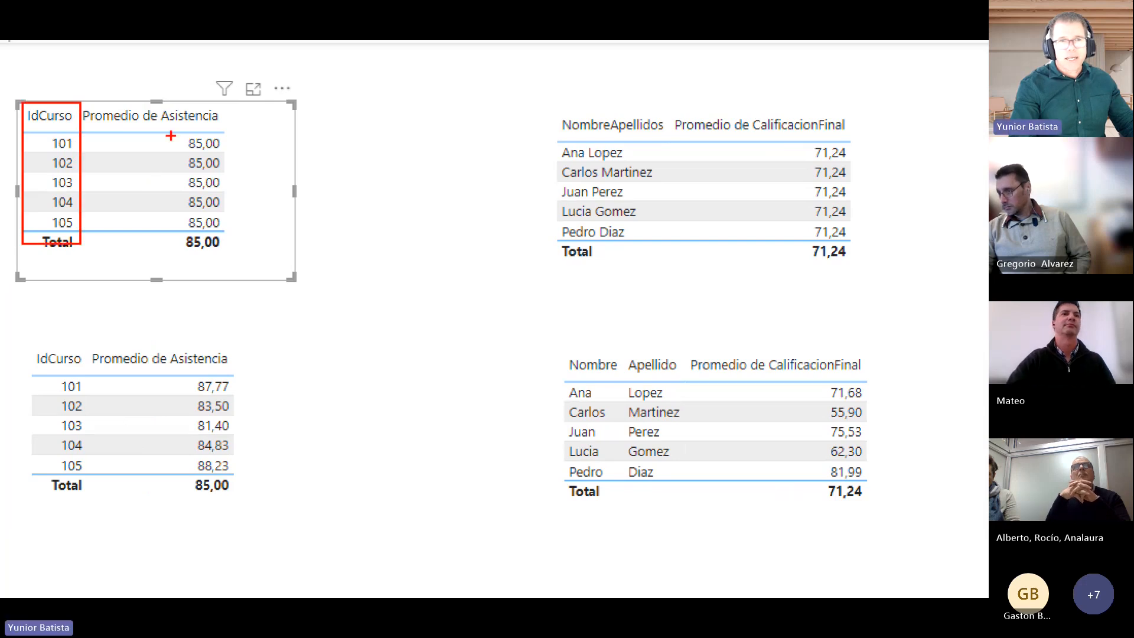
{"action": "left_click_drag", "start_coordinate": [162, 106], "coordinate": [240, 250]}
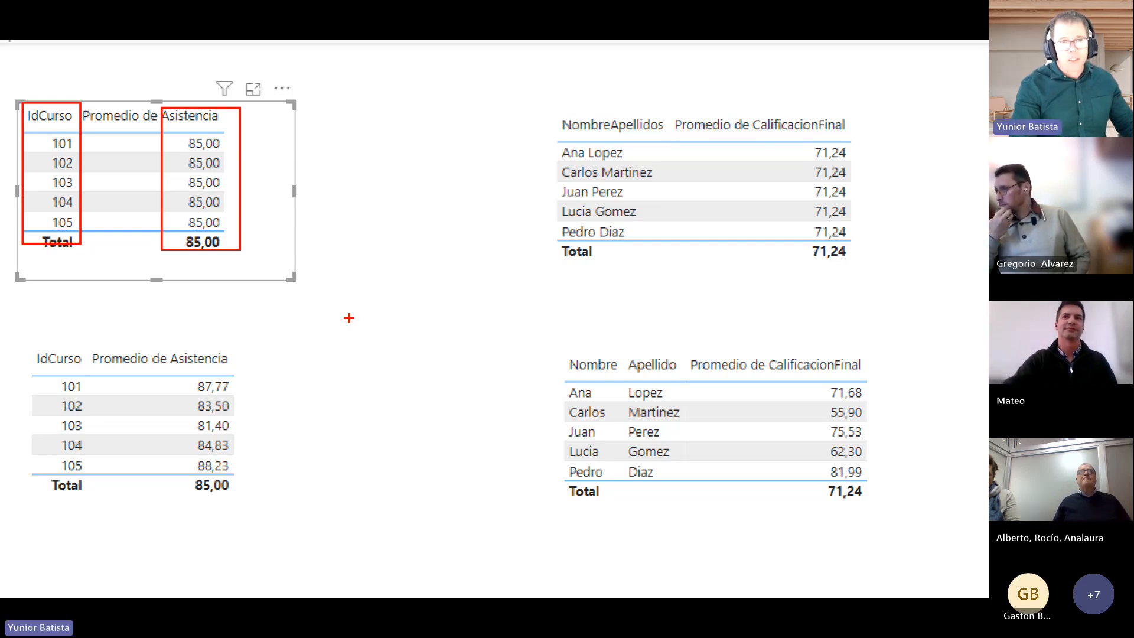
{"action": "key", "text": "Escape"}
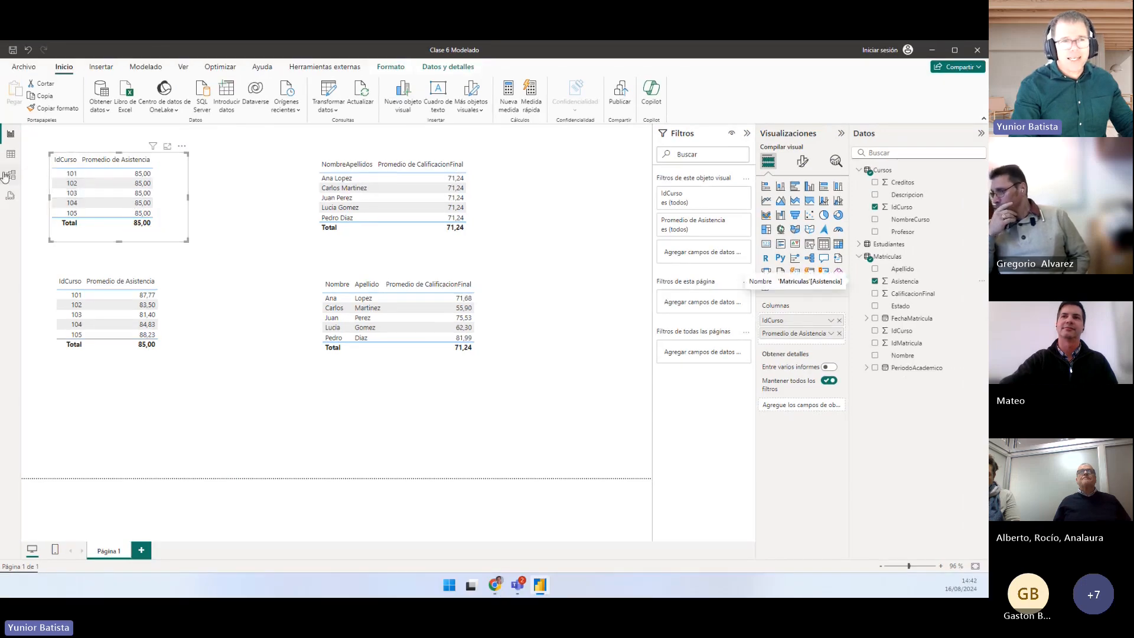
Reopen the model diagram, shift the Cursos card slightly down and left, and leave no table selected
{"action": "left_click", "coordinate": [8, 176]}
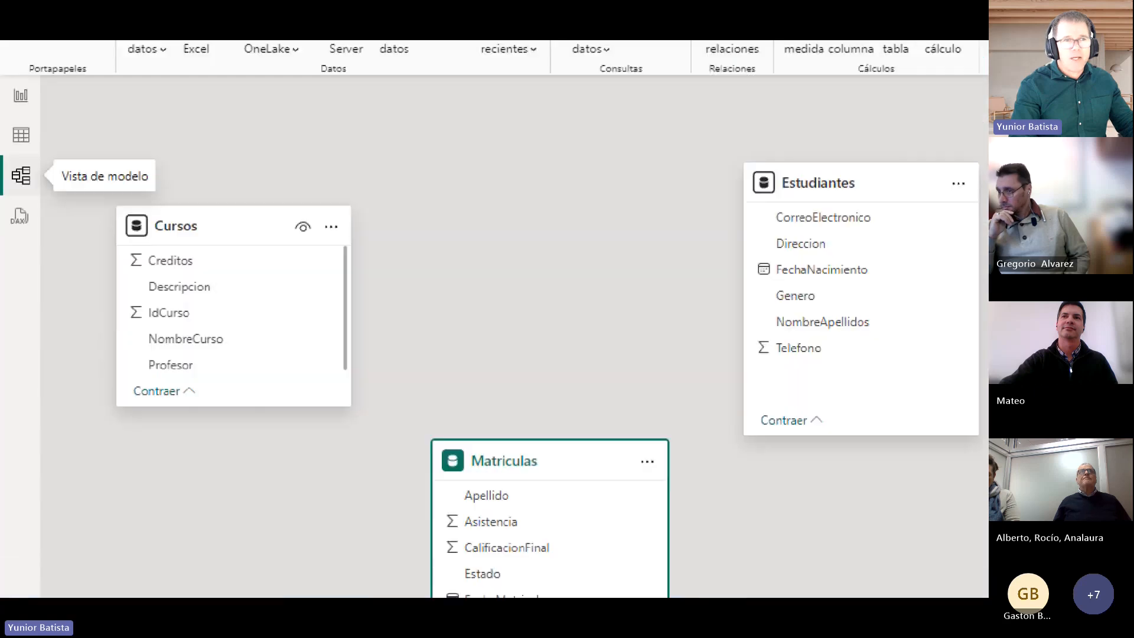
{"action": "left_click_drag", "start_coordinate": [9, 161], "coordinate": [43, 200]}
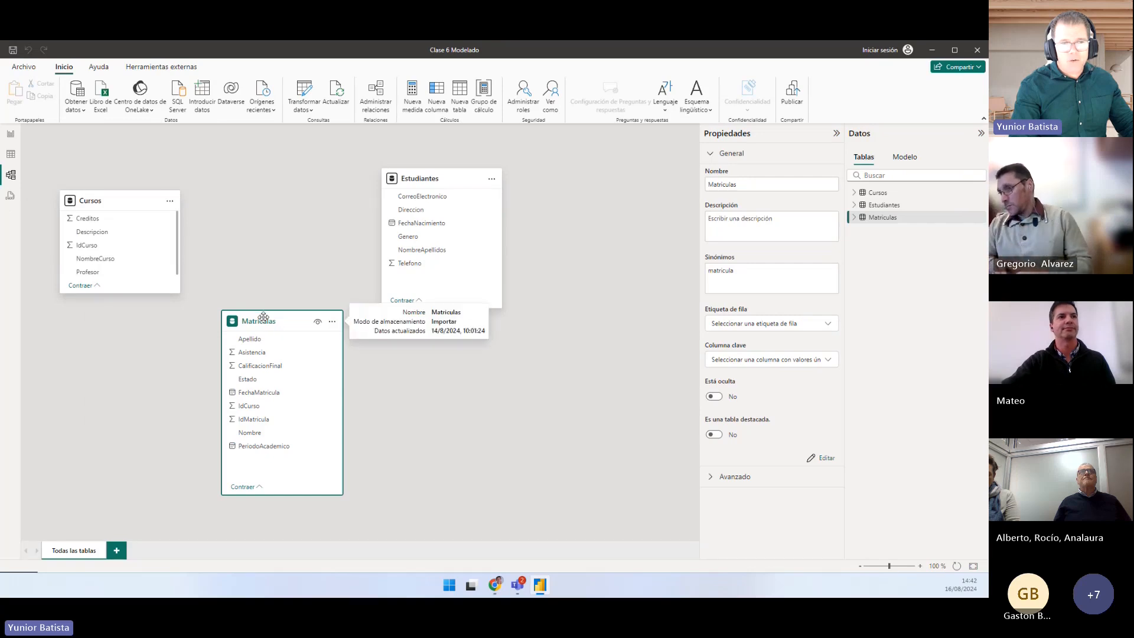
{"action": "left_click", "coordinate": [108, 205]}
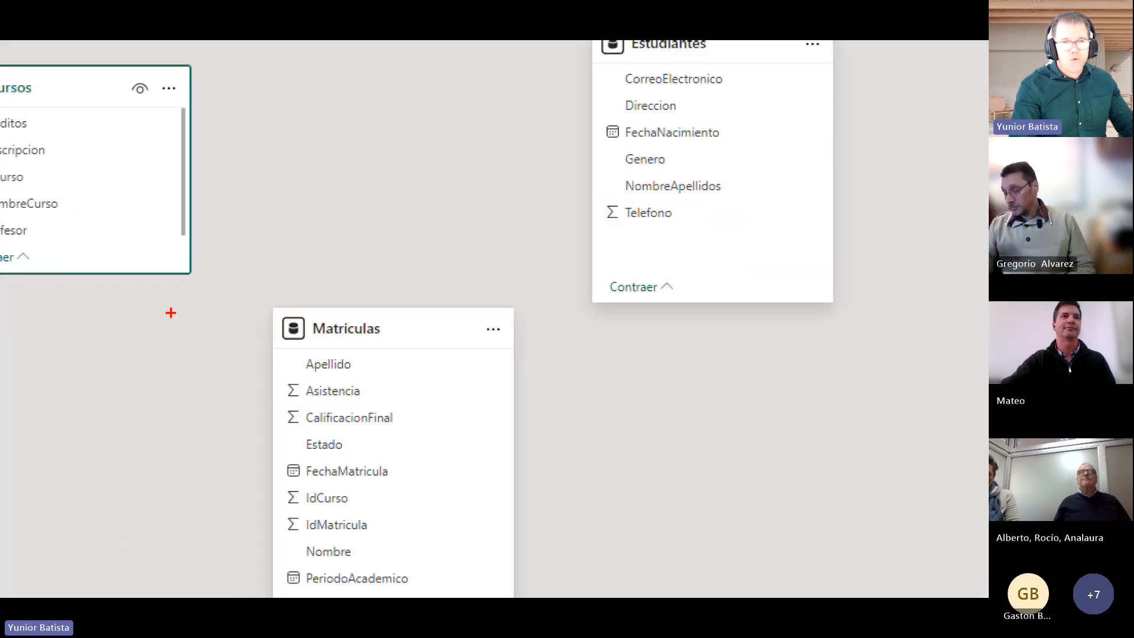
{"action": "mouse_move", "coordinate": [148, 274]}
{"action": "left_mouse_down"}
{"action": "mouse_move", "coordinate": [279, 386]}
{"action": "mouse_move", "coordinate": [137, 282]}
{"action": "mouse_move", "coordinate": [270, 477]}
{"action": "left_mouse_up"}
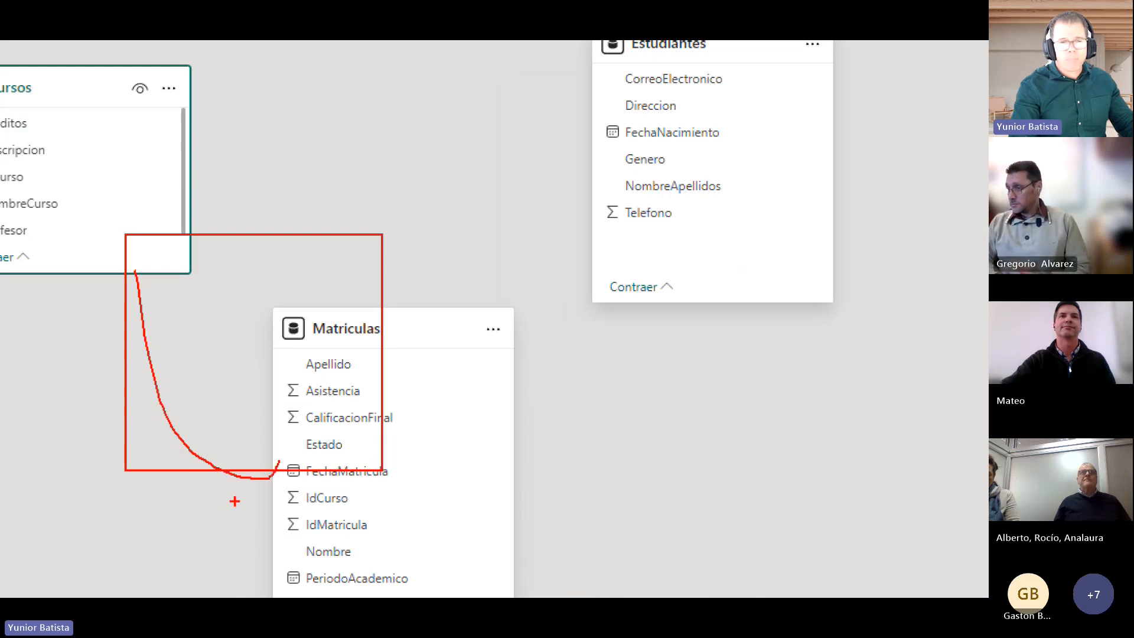
{"action": "key", "text": "Escape"}
{"action": "left_click", "coordinate": [275, 254]}
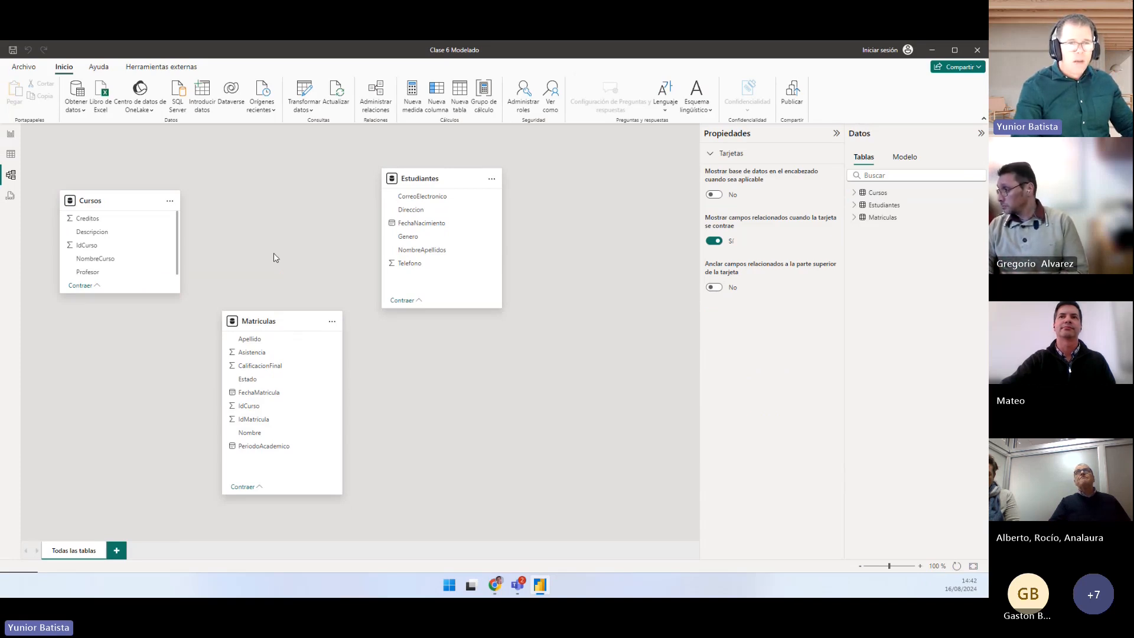
Compare the Cursos and Matriculas tables and their IdCurso fields in the model diagram, and consult the Administrar relaciones slide
{"action": "left_click", "coordinate": [99, 197]}
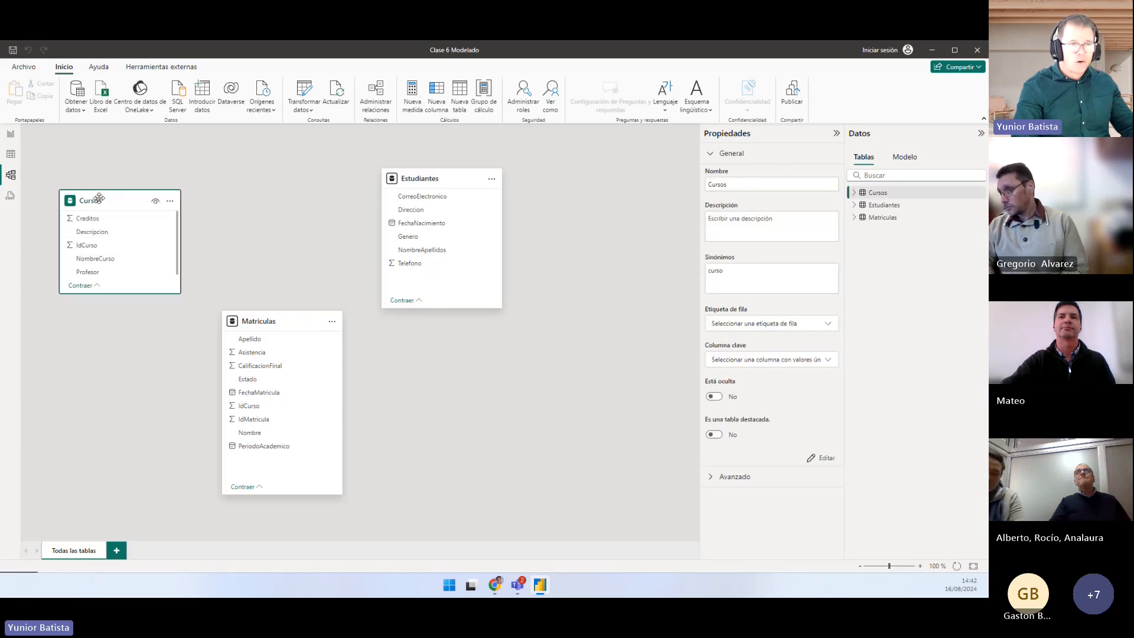
{"action": "left_click", "coordinate": [258, 322]}
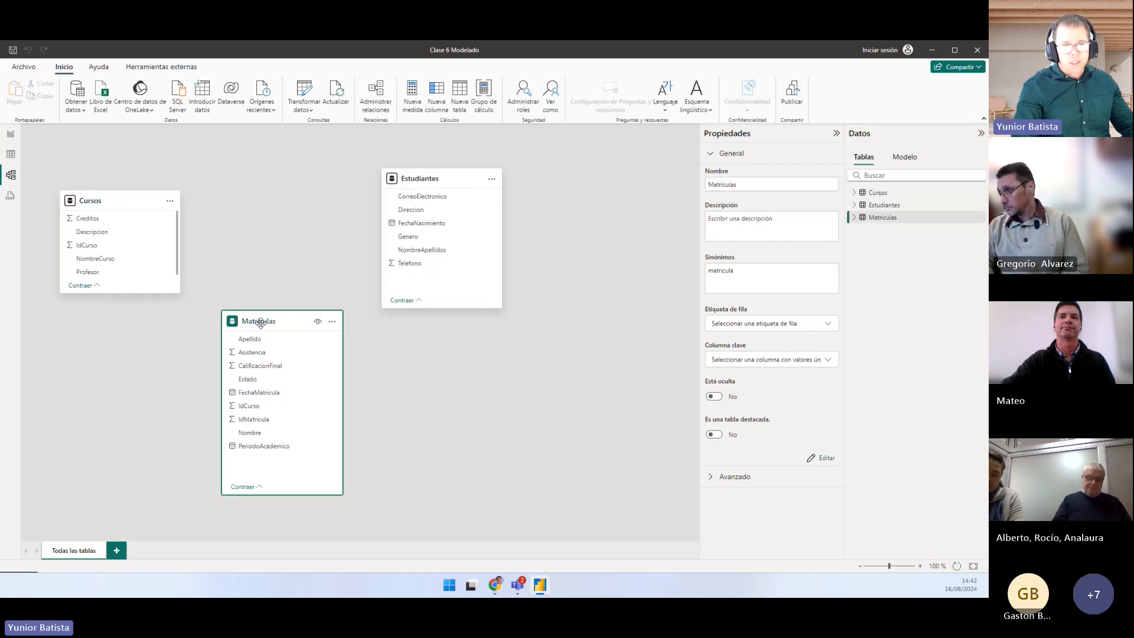
{"action": "left_click", "coordinate": [90, 246]}
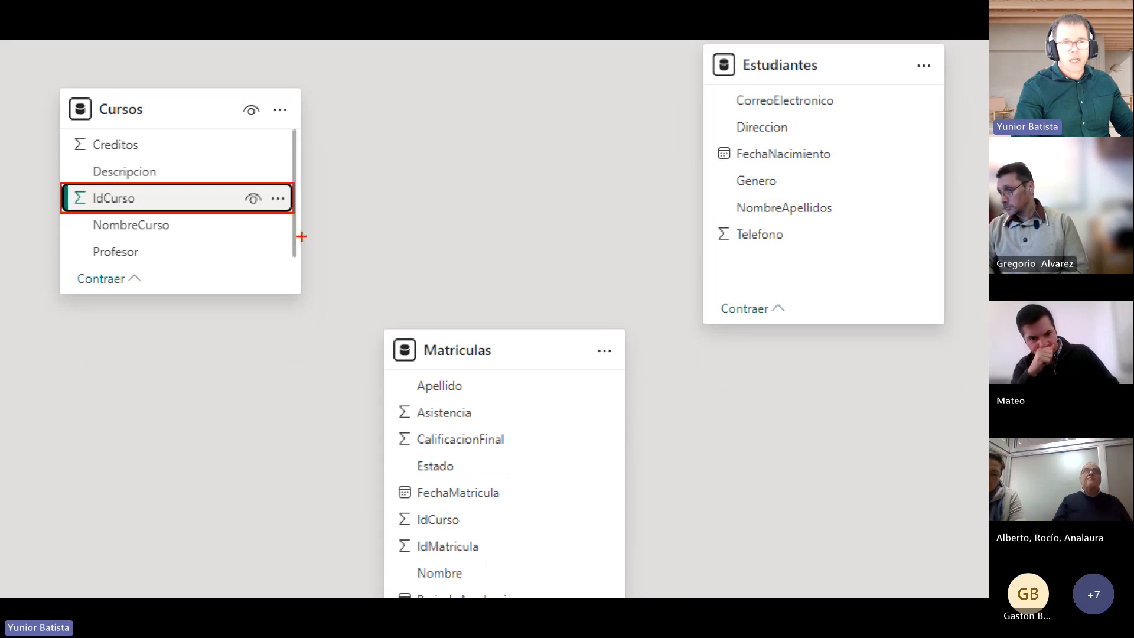
{"action": "mouse_move", "coordinate": [392, 508]}
{"action": "left_mouse_down"}
{"action": "mouse_move", "coordinate": [459, 541]}
{"action": "mouse_move", "coordinate": [616, 531]}
{"action": "left_mouse_up"}
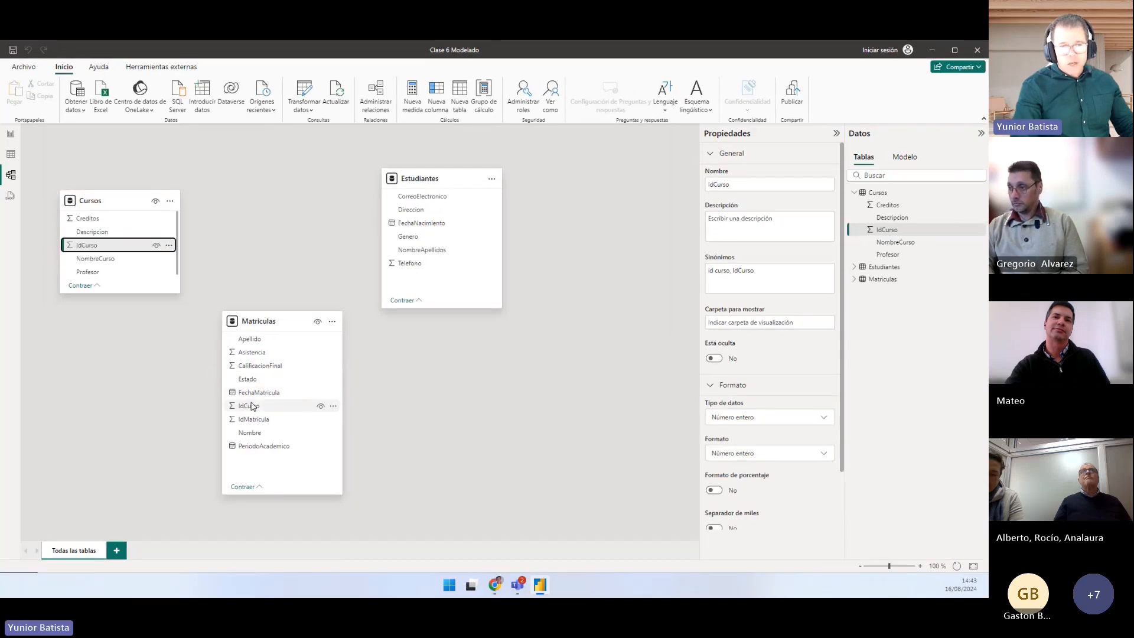
{"action": "left_click", "coordinate": [460, 528]}
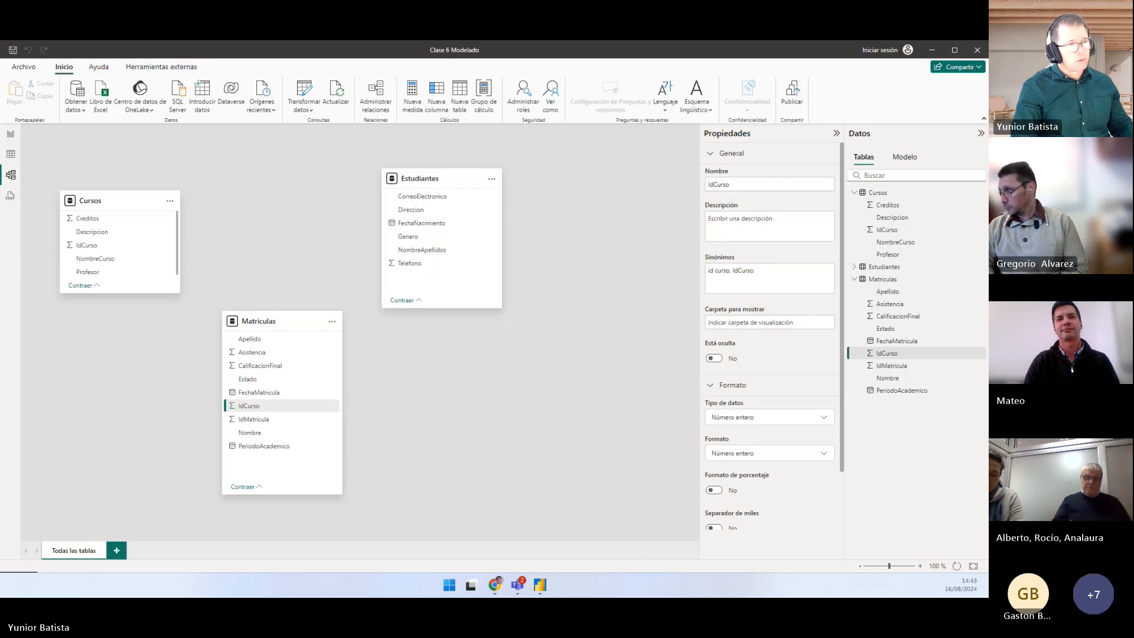
{"action": "key", "text": "shift+F5"}
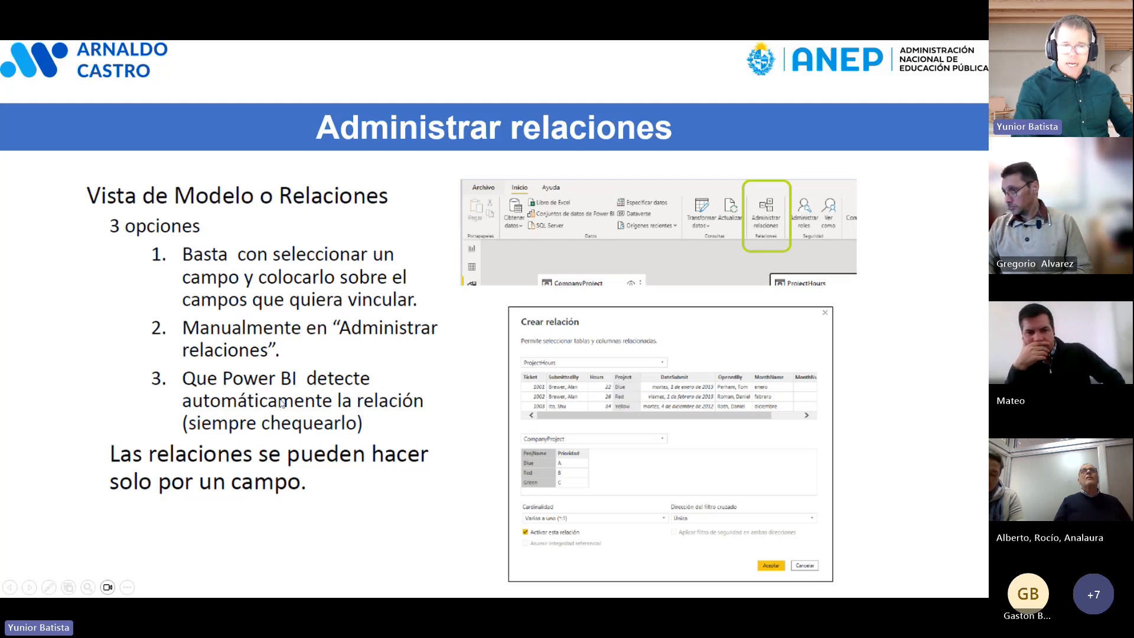
{"action": "key", "text": "alt+Tab"}
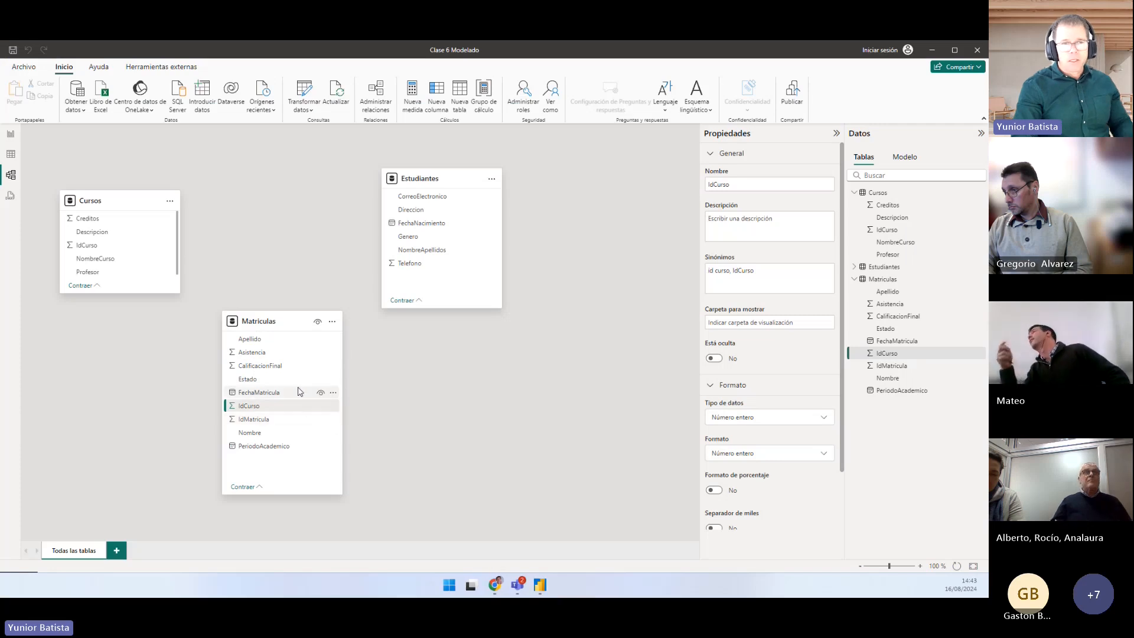
{"action": "left_click", "coordinate": [86, 246]}
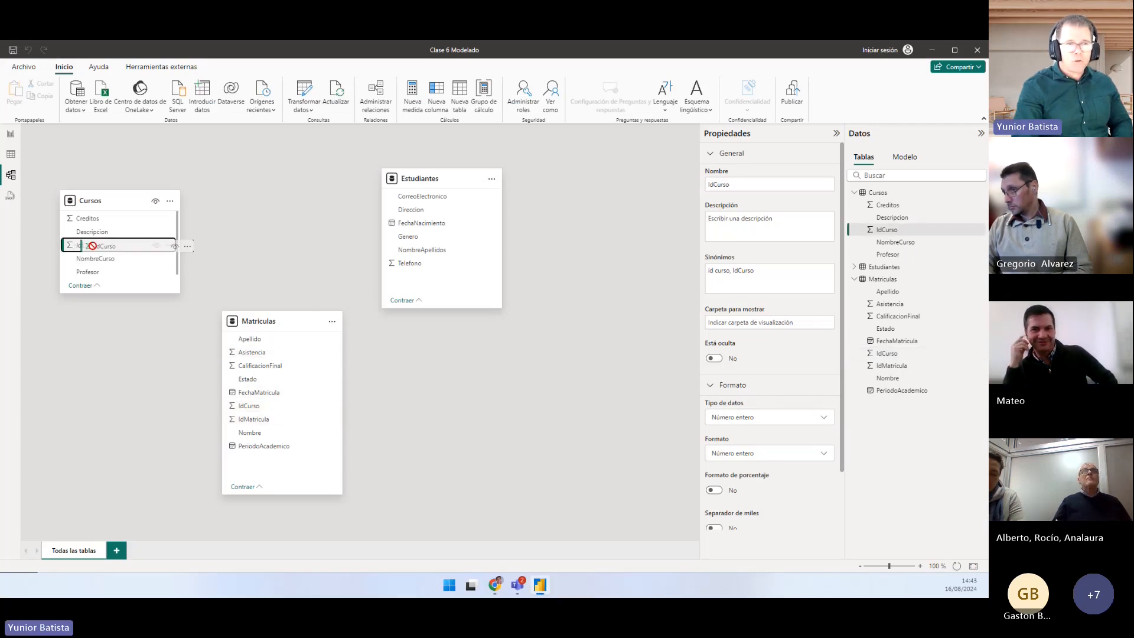
{"action": "left_click_drag", "start_coordinate": [75, 248], "coordinate": [260, 413]}
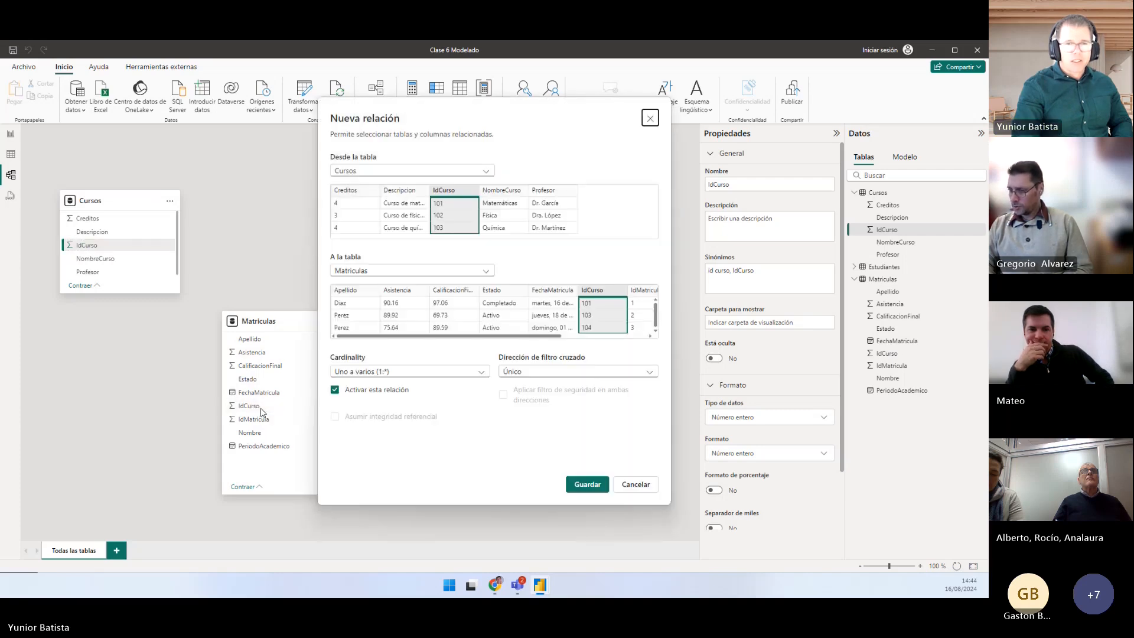
{"action": "left_click", "coordinate": [633, 484]}
Create an active many-to-one relationship from IdCurso in Matriculas to IdCurso in Cursos, with a single cross-filter direction
{"action": "left_click", "coordinate": [262, 408]}
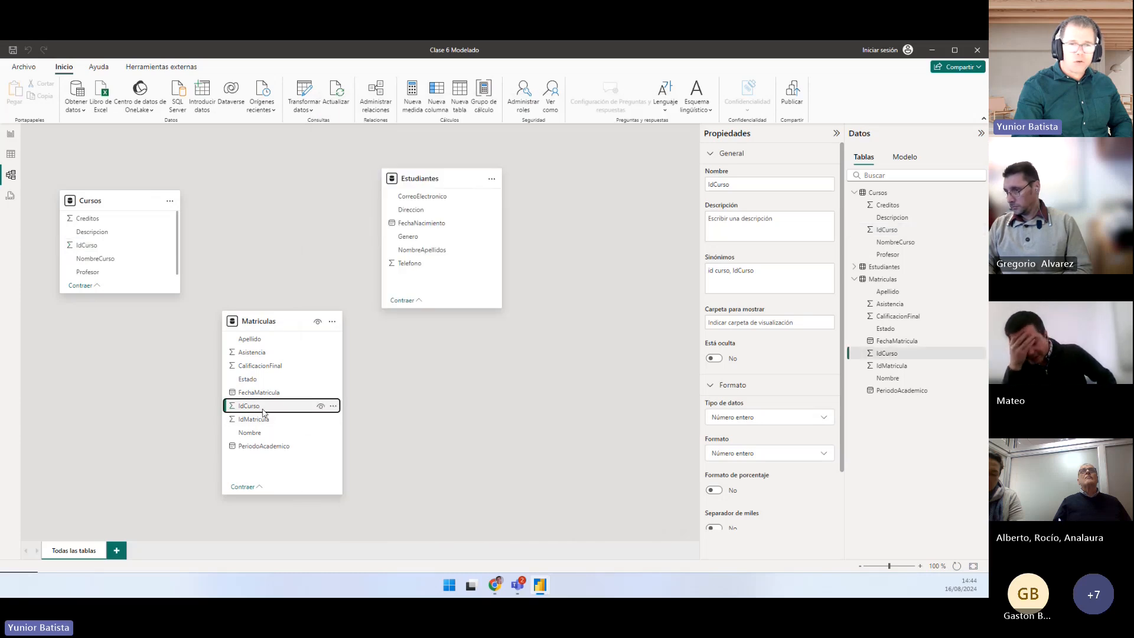
{"action": "left_click_drag", "start_coordinate": [263, 407], "coordinate": [99, 253]}
{"action": "left_click_drag", "start_coordinate": [530, 117], "coordinate": [425, 153]}
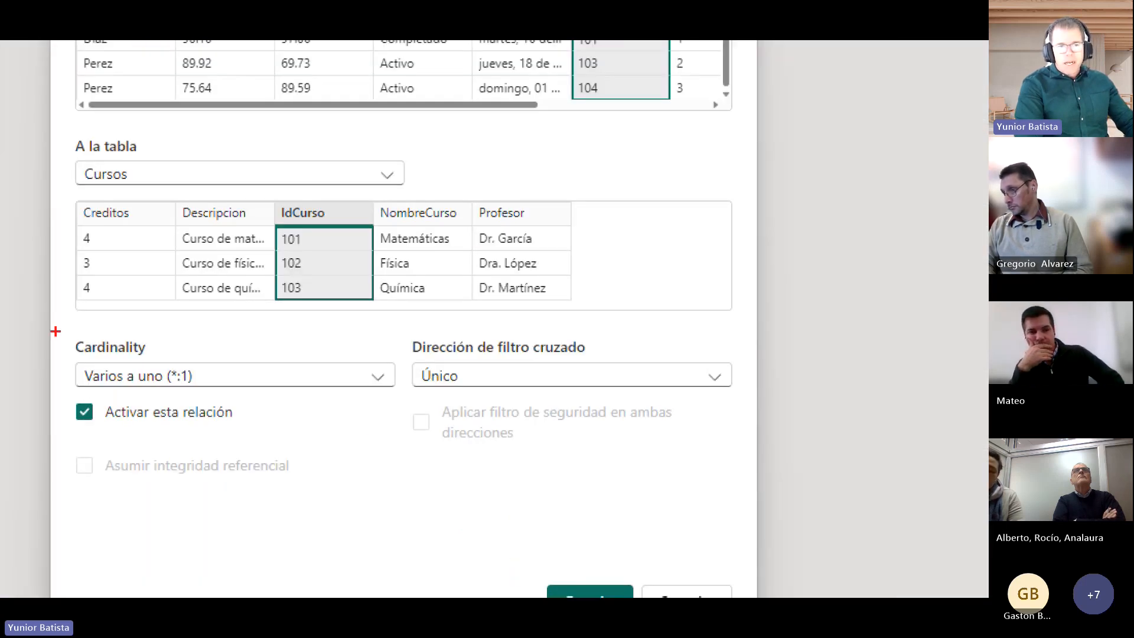
{"action": "mouse_move", "coordinate": [55, 331]}
{"action": "left_mouse_down"}
{"action": "mouse_move", "coordinate": [144, 381]}
{"action": "mouse_move", "coordinate": [371, 434]}
{"action": "left_mouse_up"}
{"action": "left_click_drag", "start_coordinate": [410, 343], "coordinate": [748, 440]}
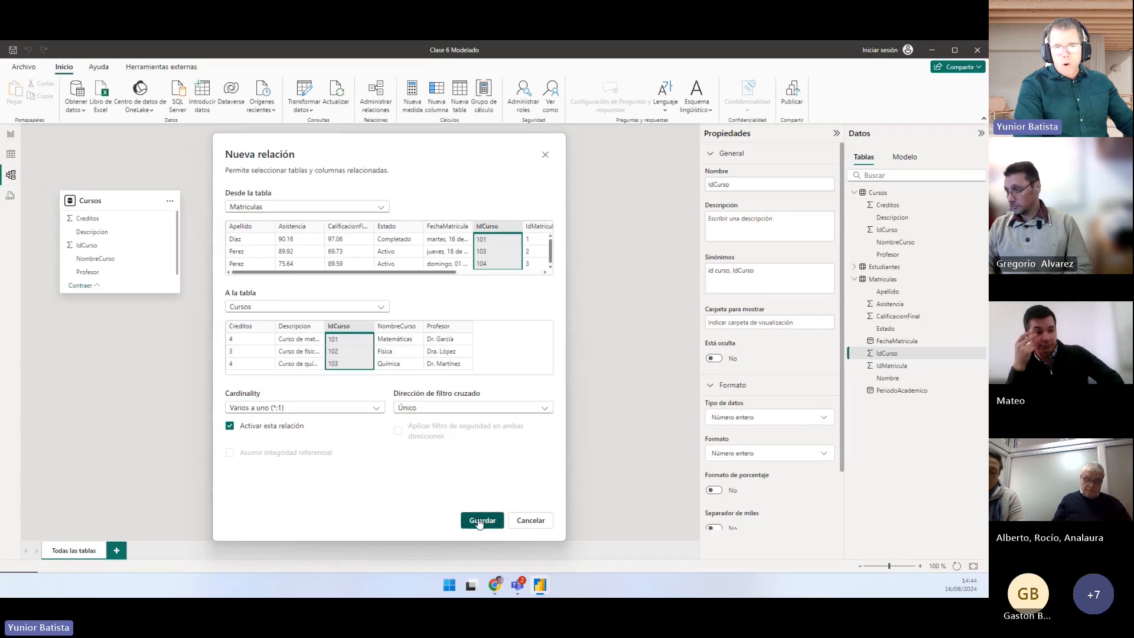
{"action": "left_click", "coordinate": [480, 522]}
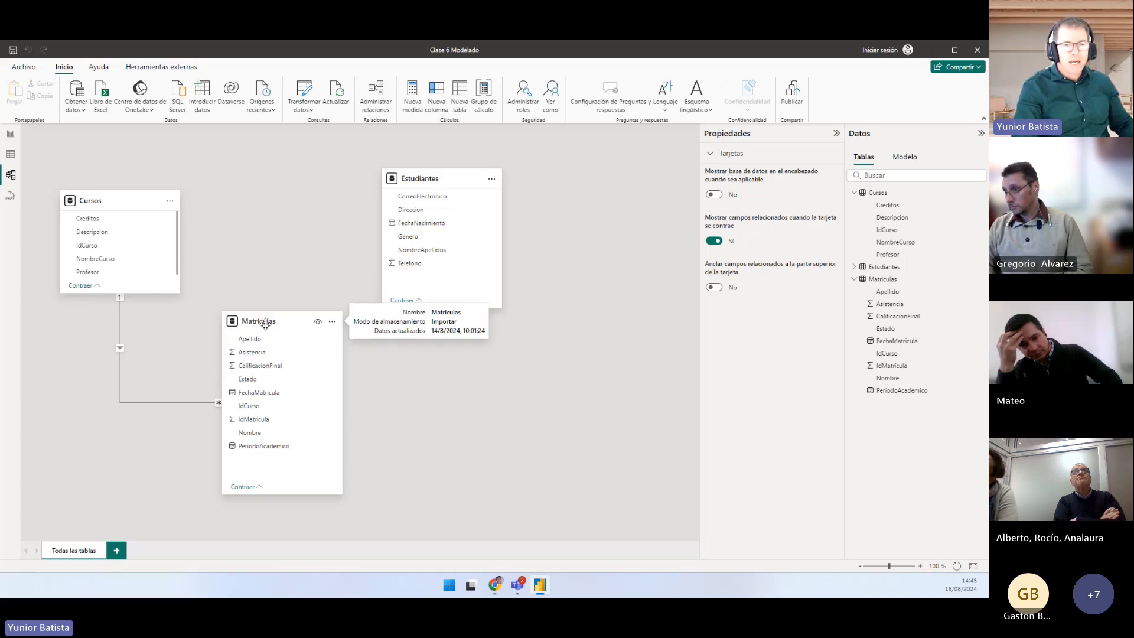
Shift the Estudiantes card slightly right and down in the model diagram, and return to the report
{"action": "left_click_drag", "start_coordinate": [428, 183], "coordinate": [462, 188]}
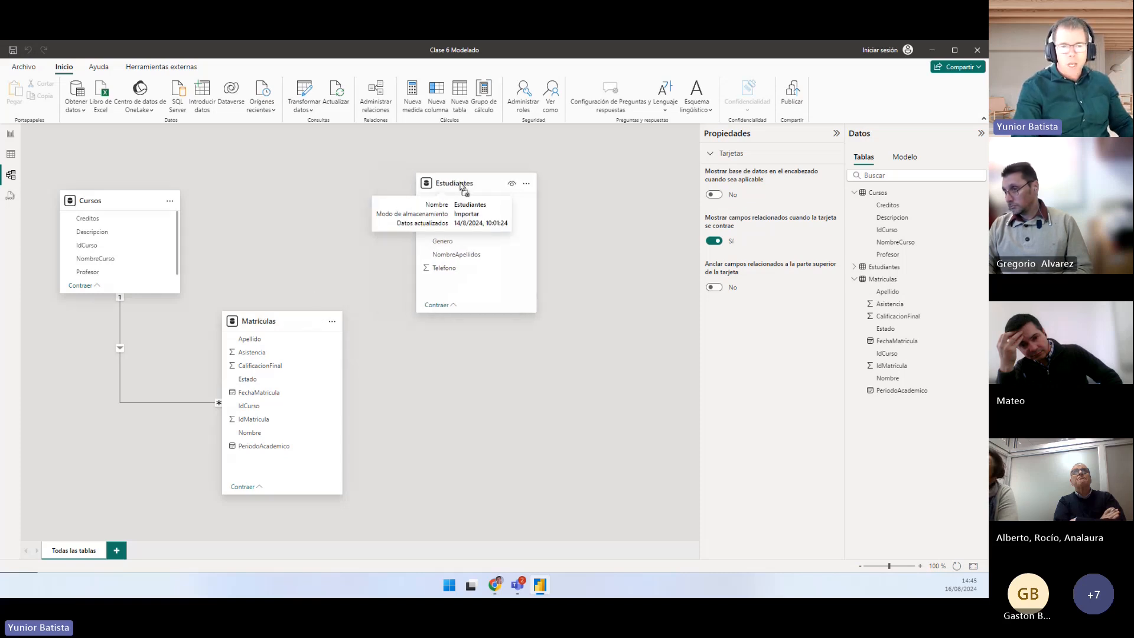
{"action": "left_click", "coordinate": [282, 320]}
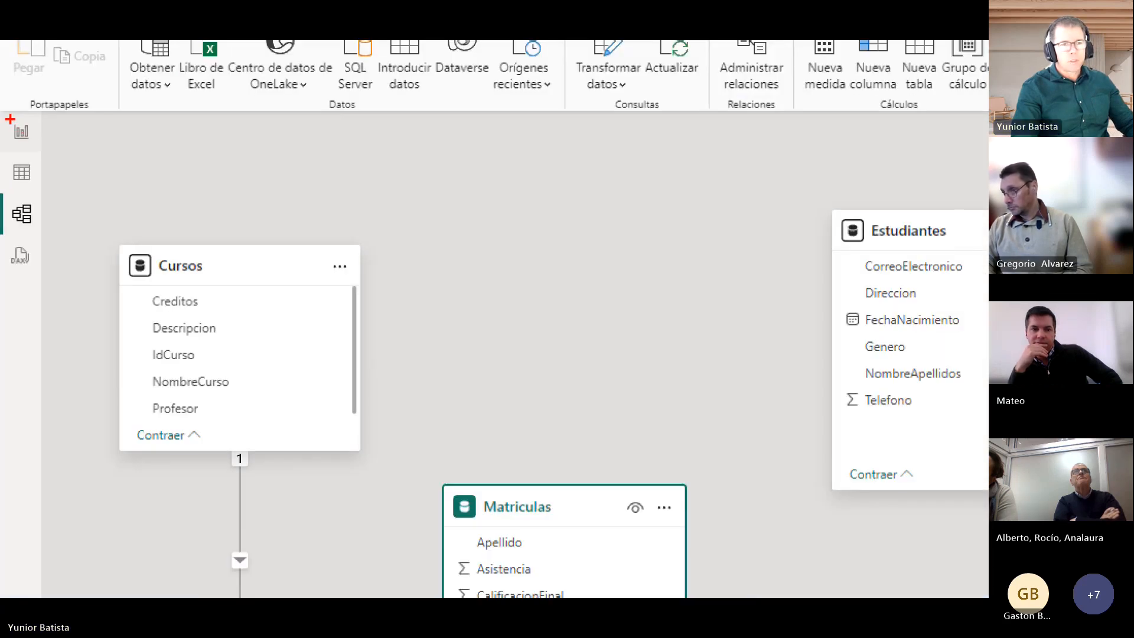
{"action": "left_click", "coordinate": [21, 131]}
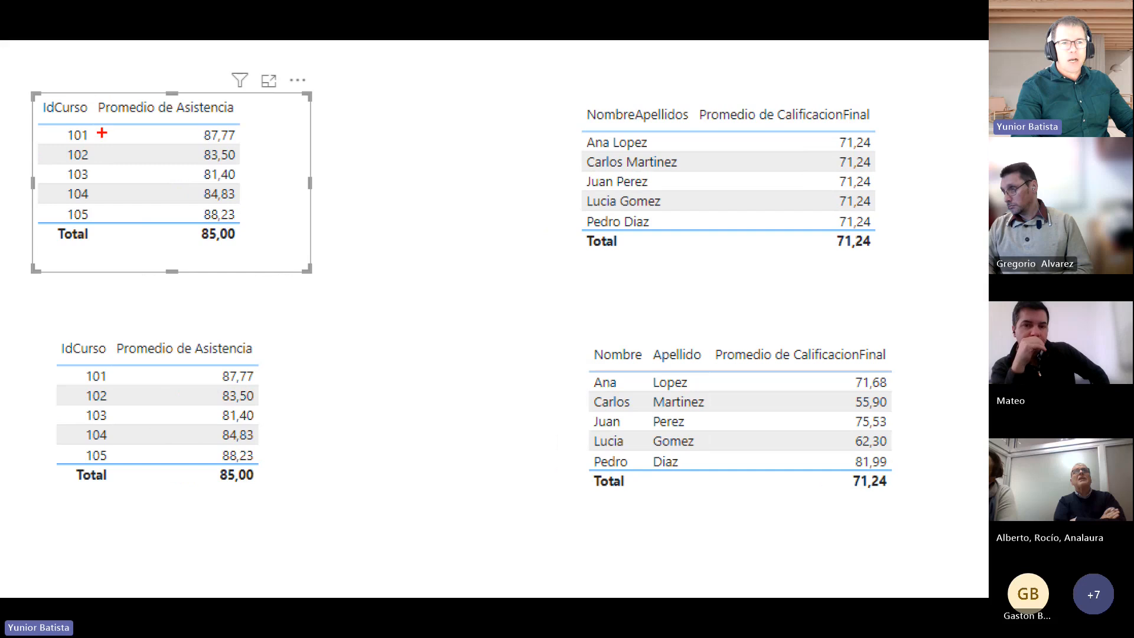
Compare the Promedio de Asistencia values per IdCurso between the upper and lower attendance tables
{"action": "left_click_drag", "start_coordinate": [96, 135], "coordinate": [176, 134]}
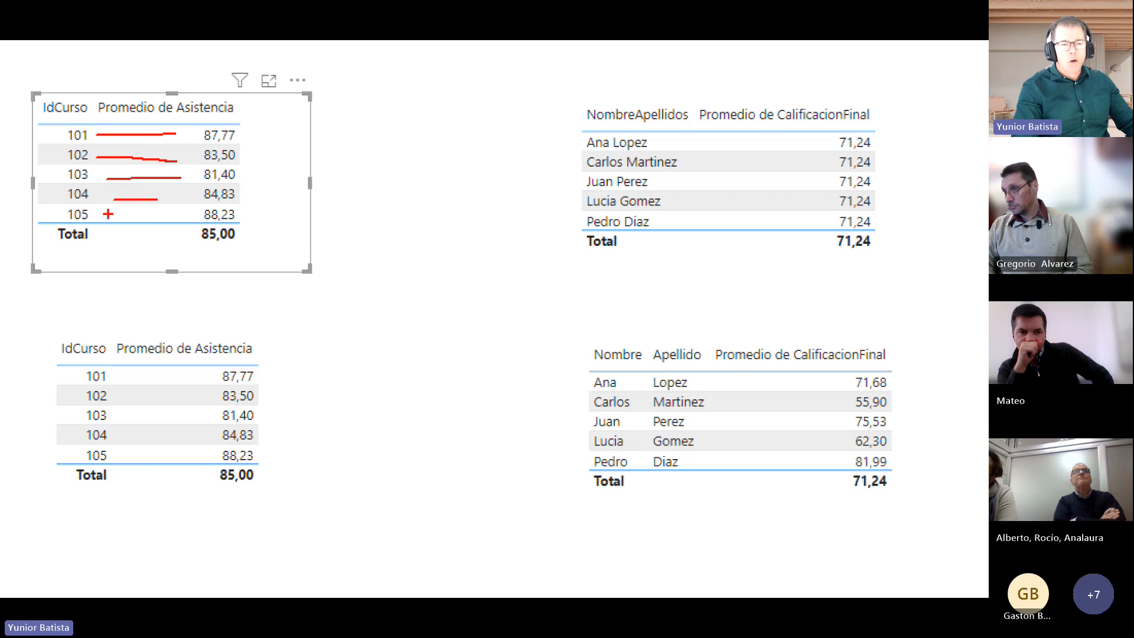
{"action": "mouse_move", "coordinate": [39, 334]}
{"action": "left_mouse_down"}
{"action": "mouse_move", "coordinate": [251, 501]}
{"action": "mouse_move", "coordinate": [272, 500]}
{"action": "left_mouse_up"}
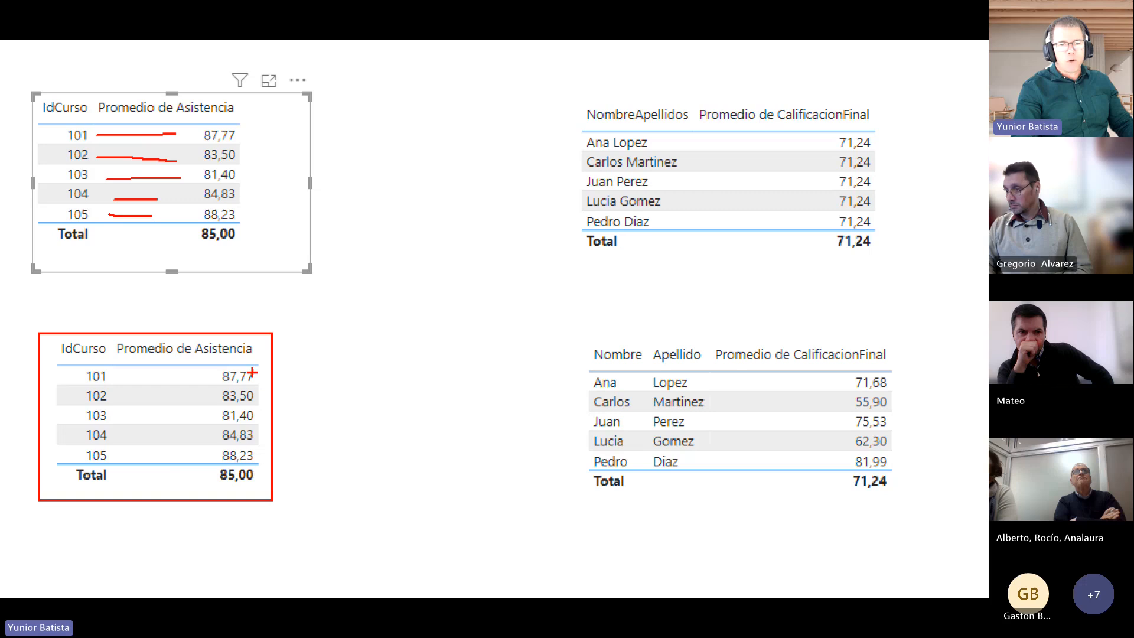
{"action": "mouse_move", "coordinate": [254, 374]}
{"action": "left_mouse_down"}
{"action": "mouse_move", "coordinate": [299, 349]}
{"action": "mouse_move", "coordinate": [332, 264]}
{"action": "mouse_move", "coordinate": [245, 147]}
{"action": "left_mouse_up"}
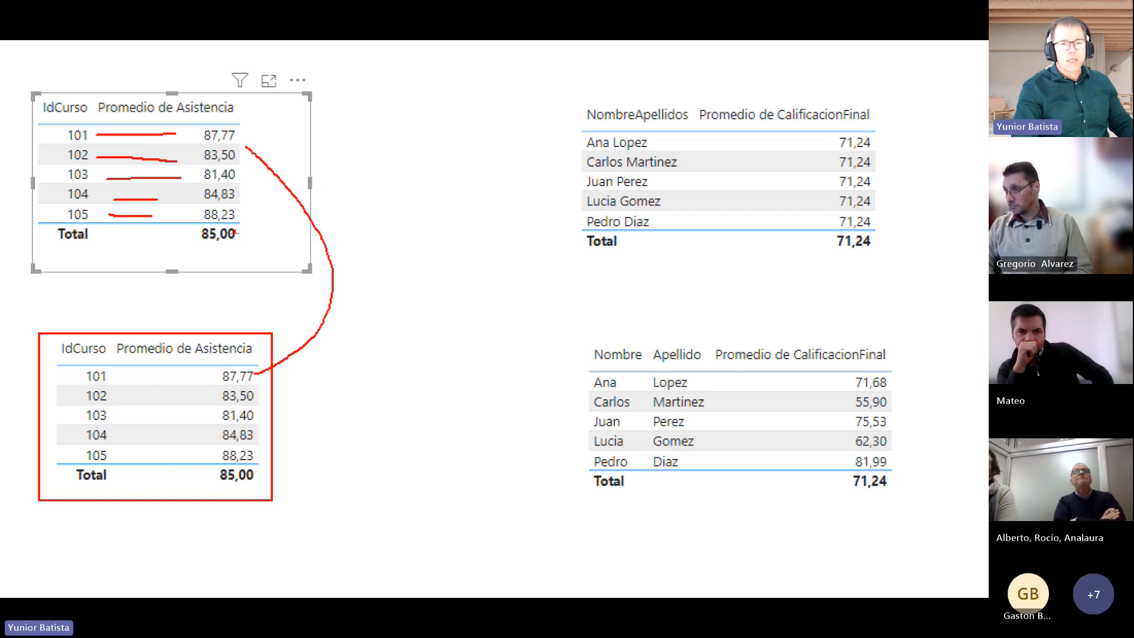
{"action": "mouse_move", "coordinate": [283, 365]}
{"action": "left_mouse_down"}
{"action": "mouse_move", "coordinate": [254, 187]}
{"action": "mouse_move", "coordinate": [227, 151]}
{"action": "left_mouse_up"}
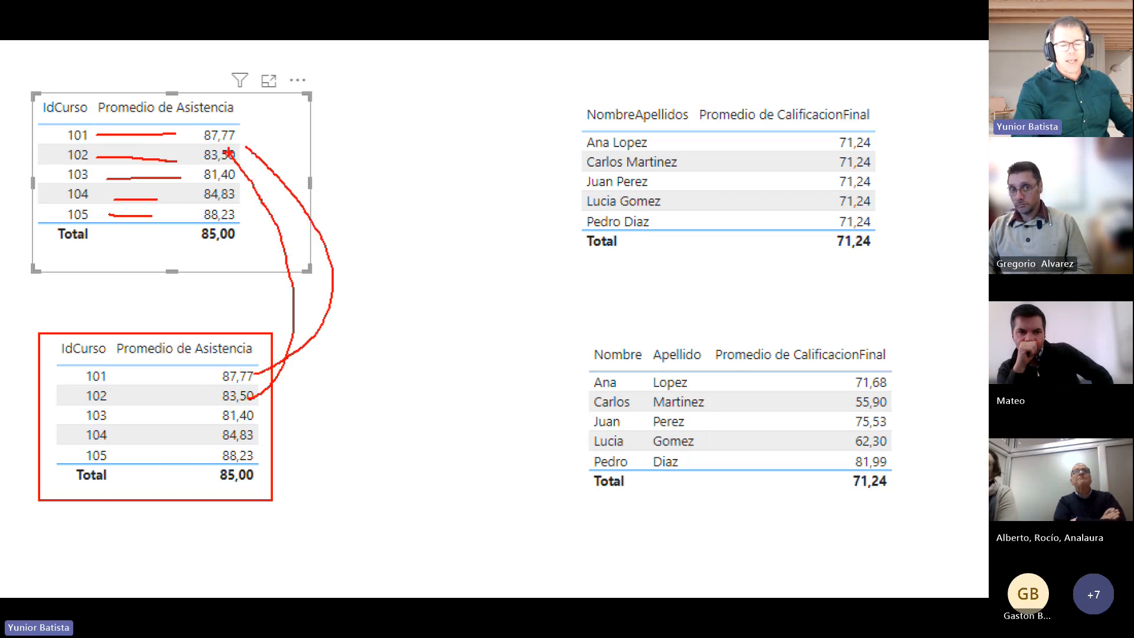
{"action": "key", "text": "Escape"}
Check which Matriculas fields feed the lower attendance table, and shift the upper attendance table slightly down and right
{"action": "left_click", "coordinate": [119, 355]}
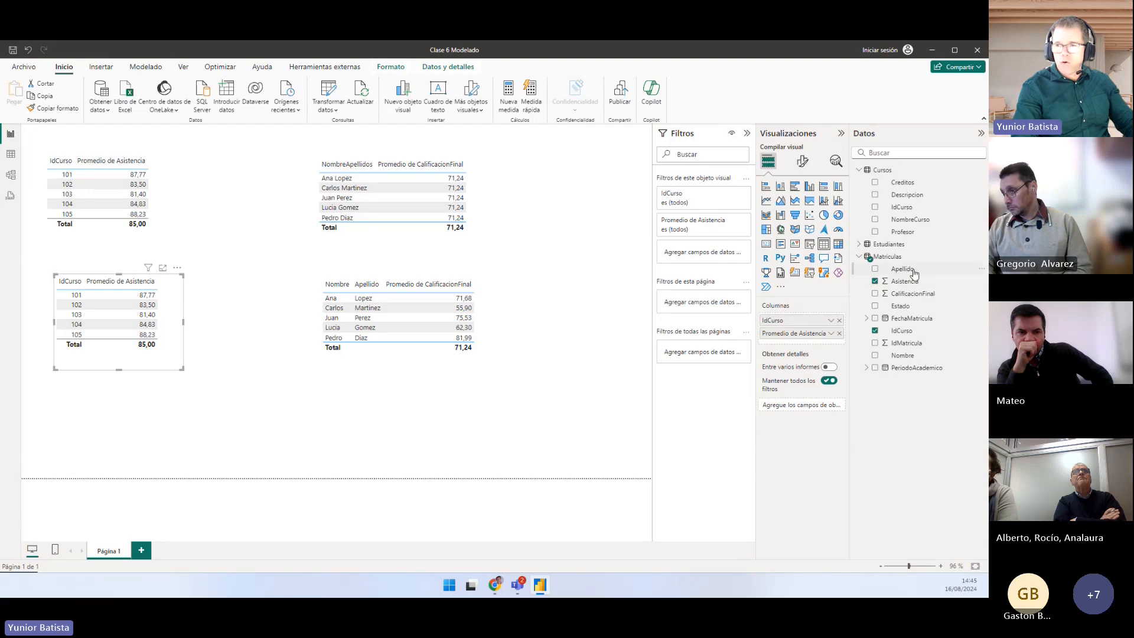
{"action": "key", "text": "ctrl+1"}
{"action": "left_click", "coordinate": [819, 252]}
{"action": "mouse_move", "coordinate": [718, 236]}
{"action": "left_mouse_down"}
{"action": "mouse_move", "coordinate": [861, 416]}
{"action": "mouse_move", "coordinate": [936, 490]}
{"action": "mouse_move", "coordinate": [969, 500]}
{"action": "left_mouse_up"}
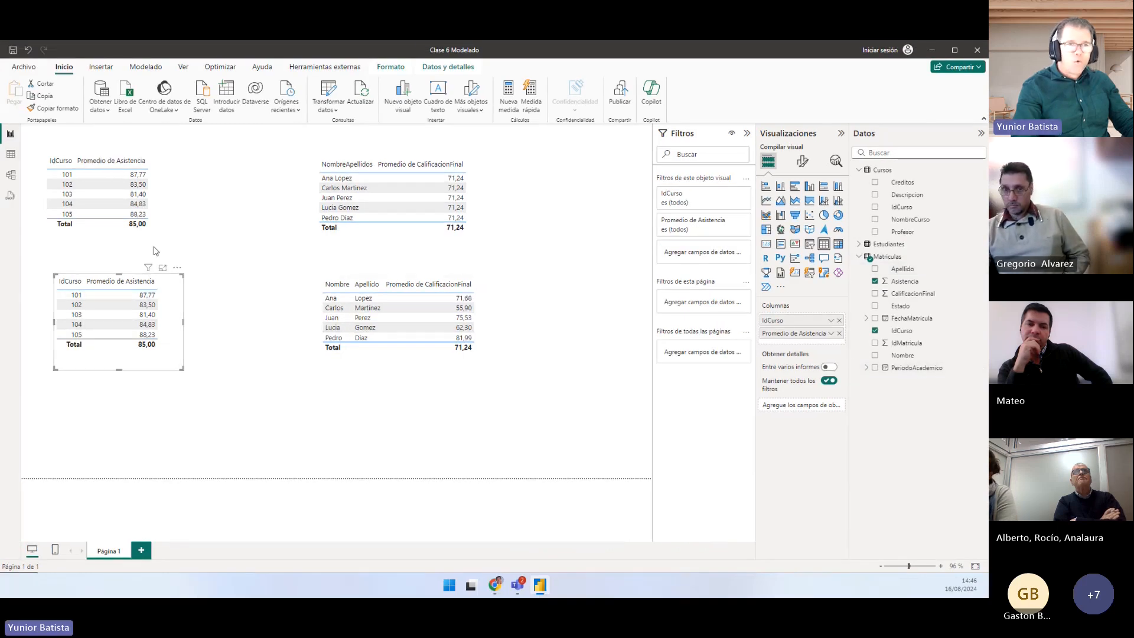
{"action": "left_click_drag", "start_coordinate": [165, 211], "coordinate": [169, 219]}
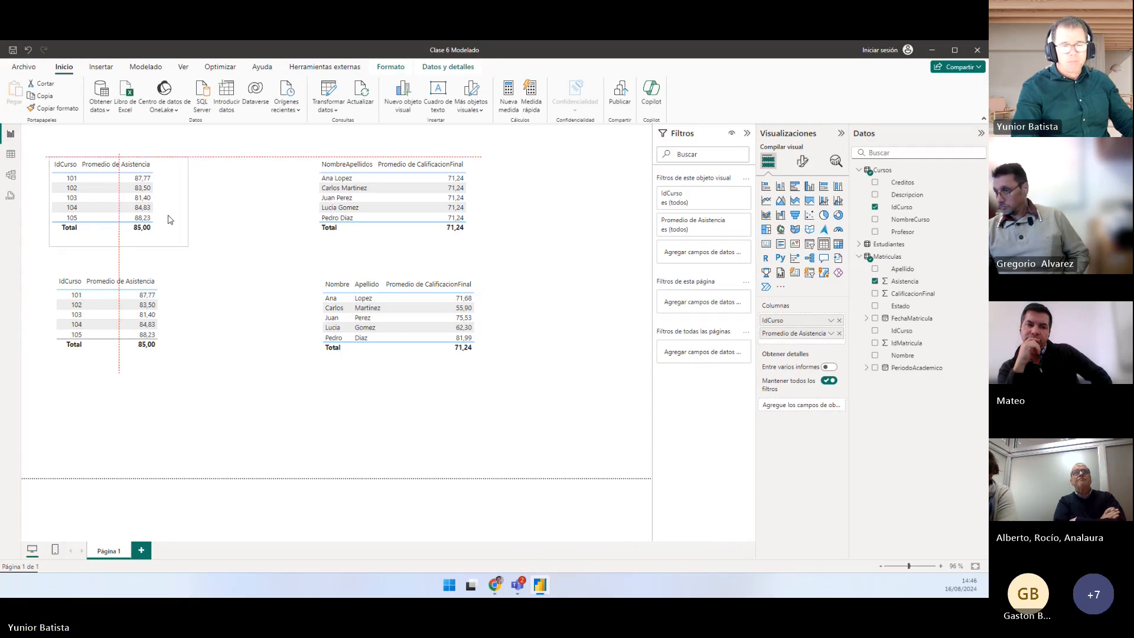
{"action": "left_click", "coordinate": [171, 299]}
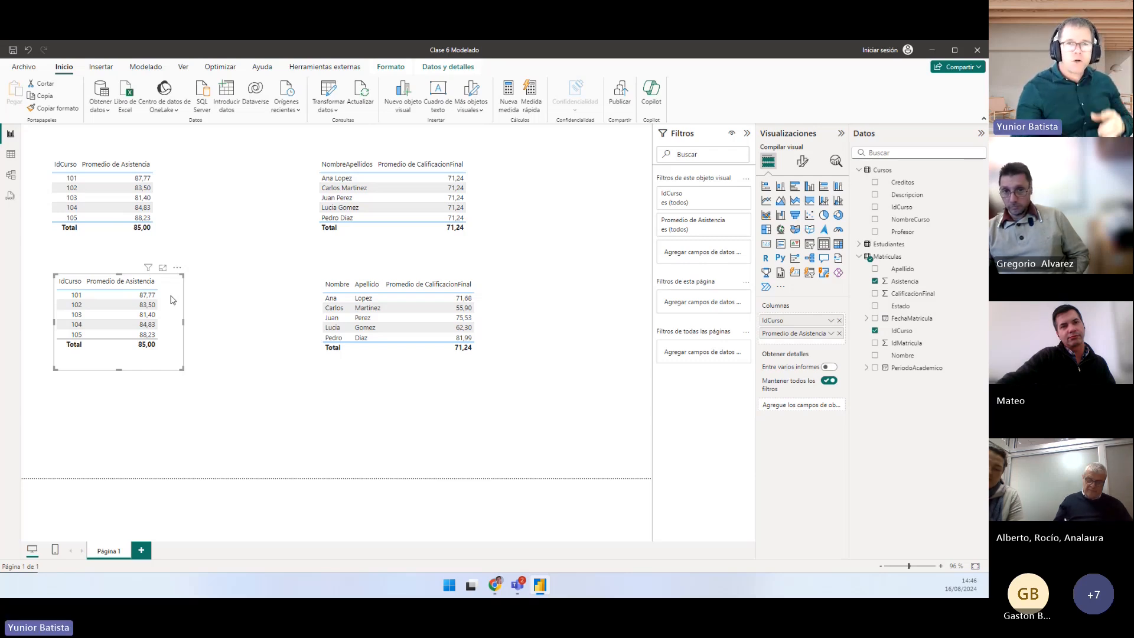
Collapse the Cursos and Matriculas field lists and shift the upper NombreApellidos grade table slightly up and left
{"action": "left_click", "coordinate": [366, 247]}
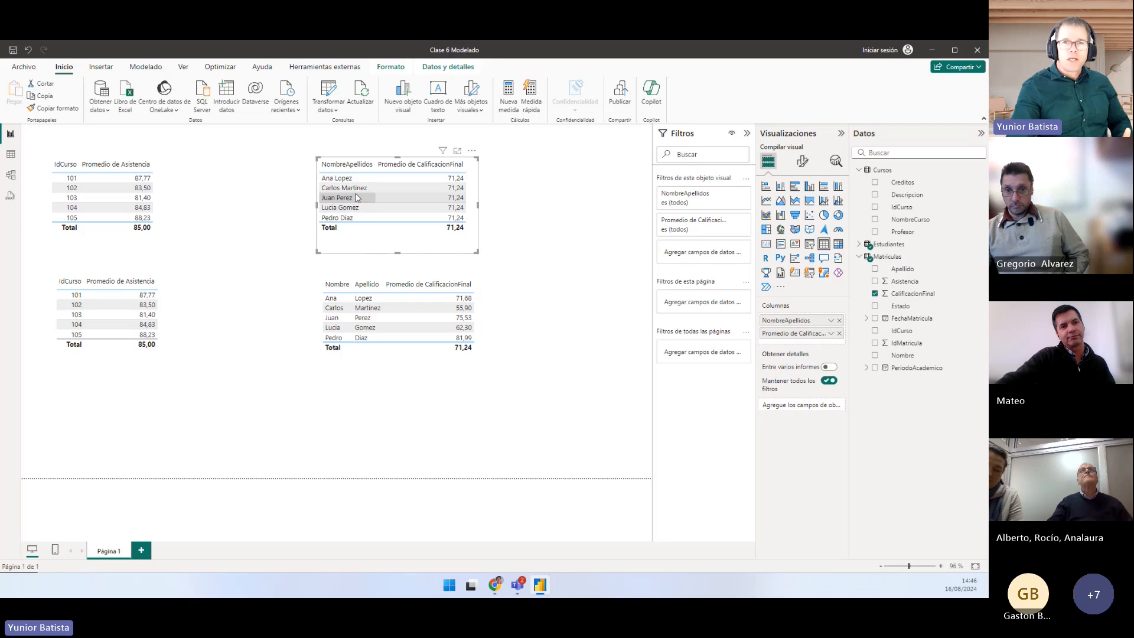
{"action": "left_click", "coordinate": [361, 167]}
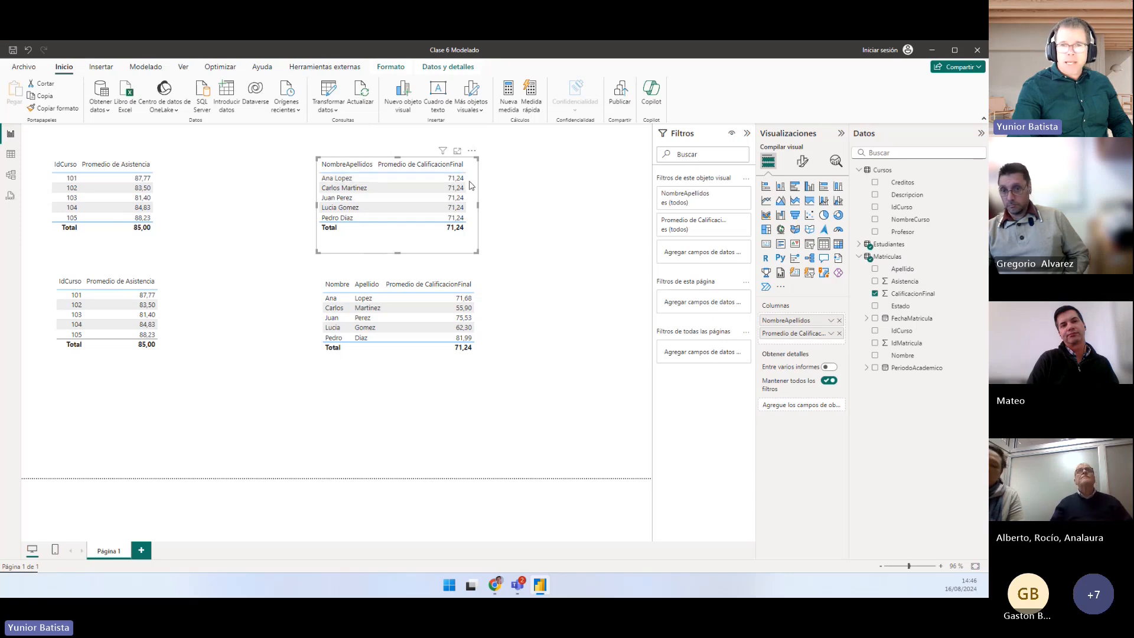
{"action": "left_click_drag", "start_coordinate": [470, 245], "coordinate": [473, 245]}
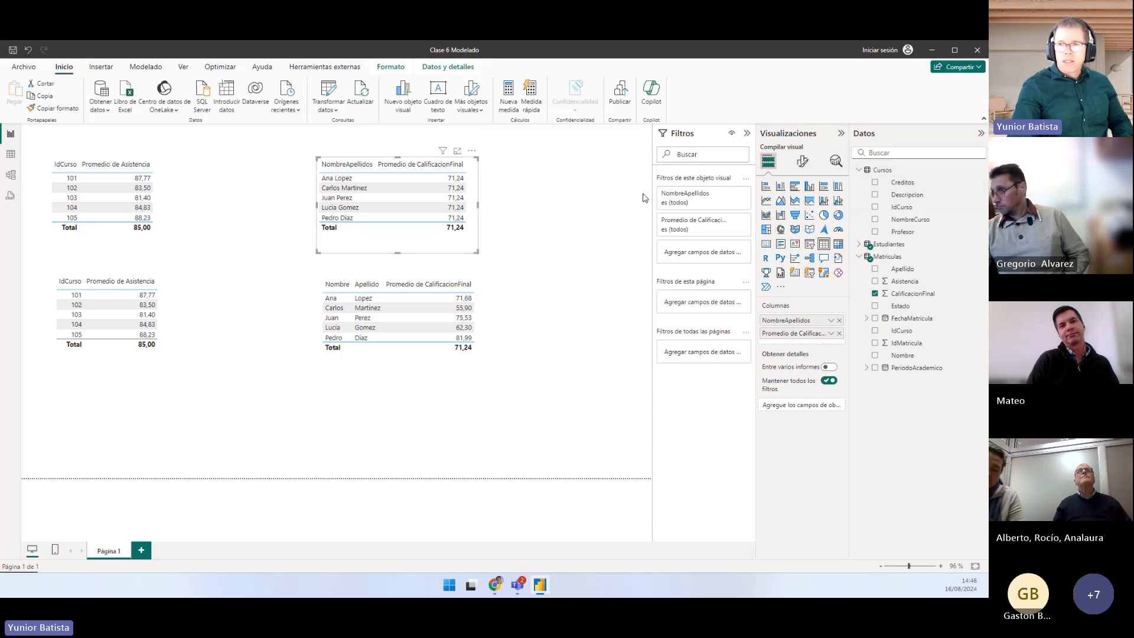
{"action": "left_click", "coordinate": [859, 171]}
{"action": "left_click", "coordinate": [860, 196]}
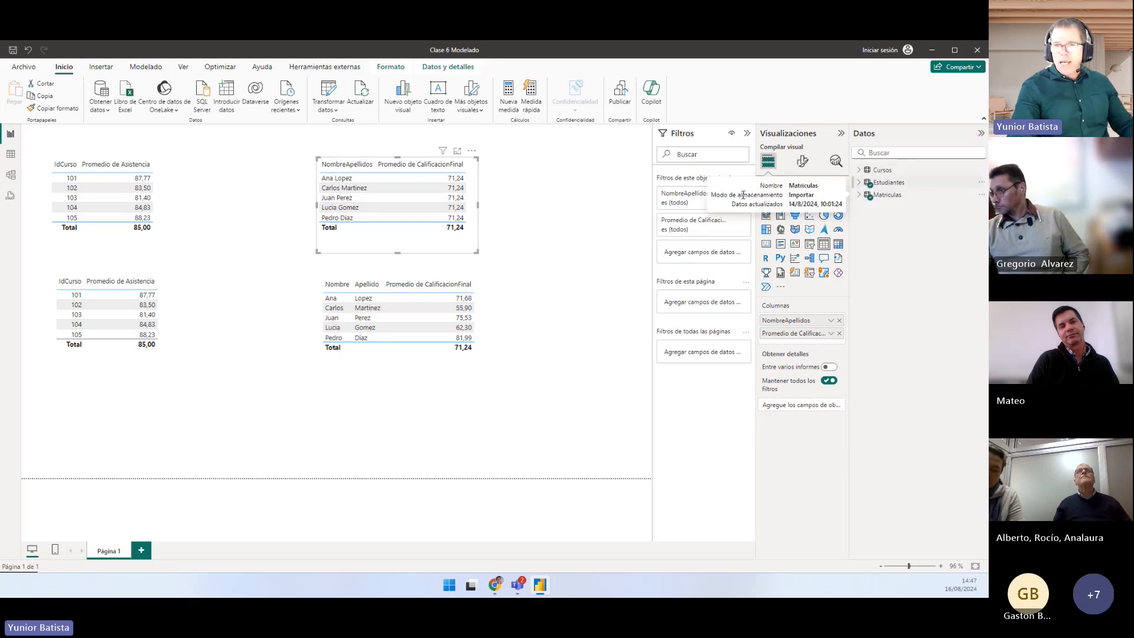
{"action": "left_click_drag", "start_coordinate": [478, 213], "coordinate": [476, 206]}
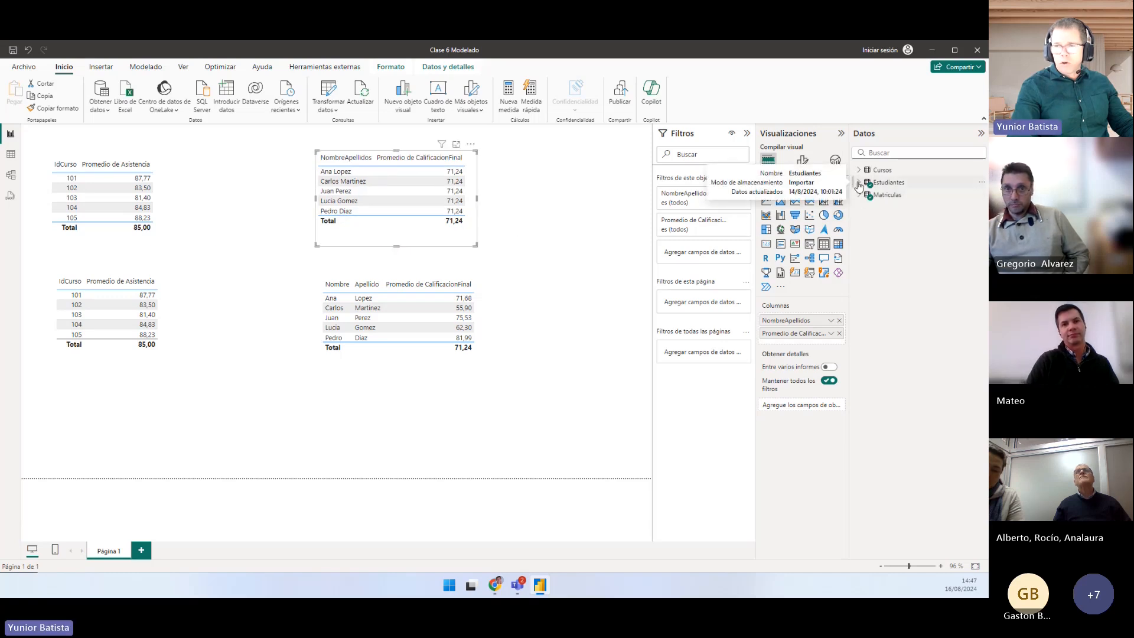
Check the NombreApellidos field in Estudiantes and CalificacionFinal in Matriculas used by the upper grade table, and shift that table slightly right and down
{"action": "left_click", "coordinate": [859, 183]}
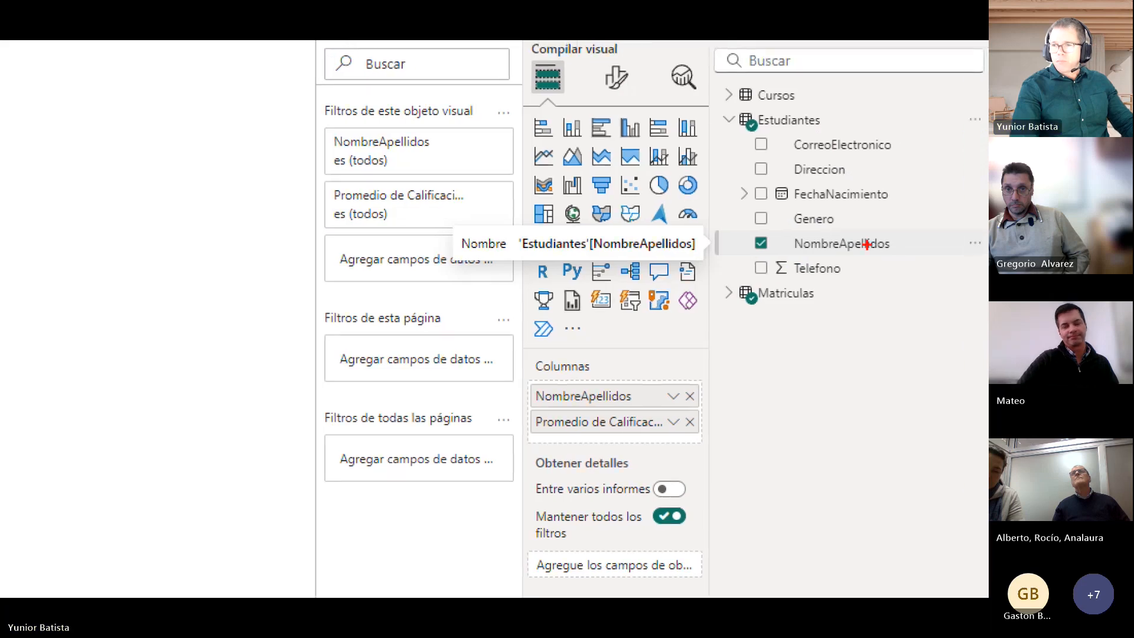
{"action": "key", "text": "Escape"}
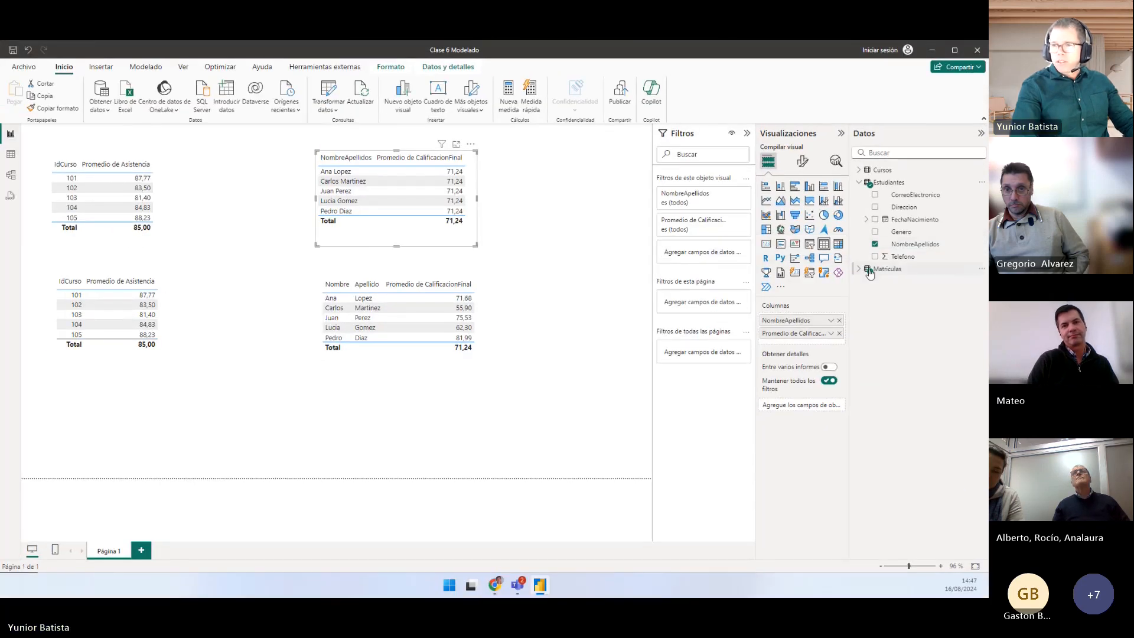
{"action": "left_click", "coordinate": [859, 270]}
{"action": "key", "text": "ctrl+1"}
{"action": "left_click", "coordinate": [866, 307]}
{"action": "left_click_drag", "start_coordinate": [892, 304], "coordinate": [917, 268]}
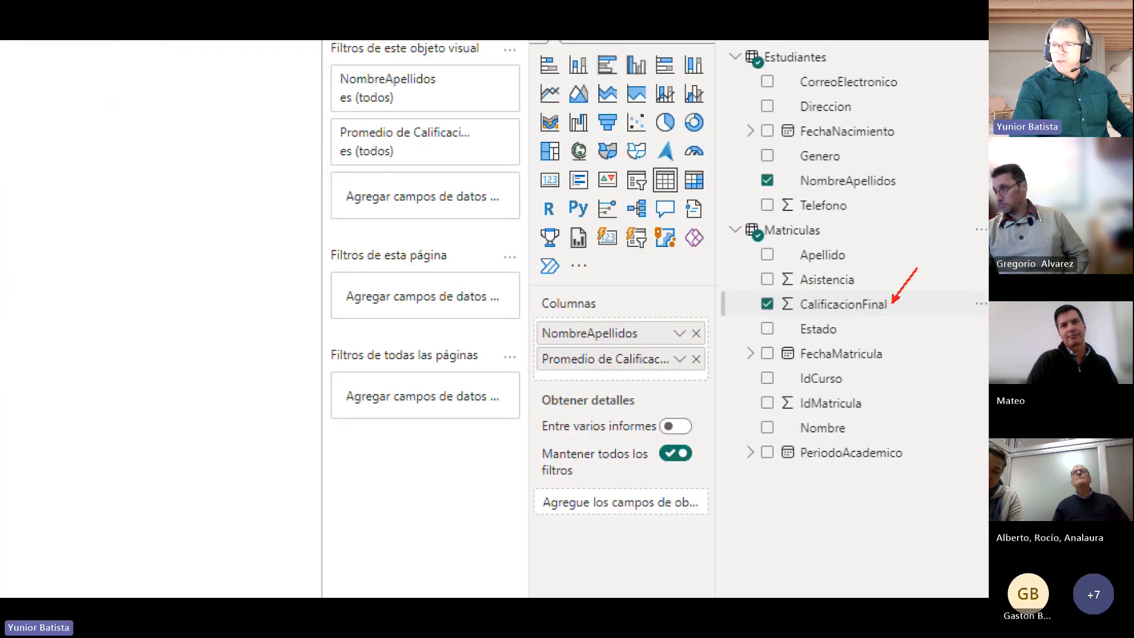
{"action": "left_click_drag", "start_coordinate": [902, 176], "coordinate": [917, 149]}
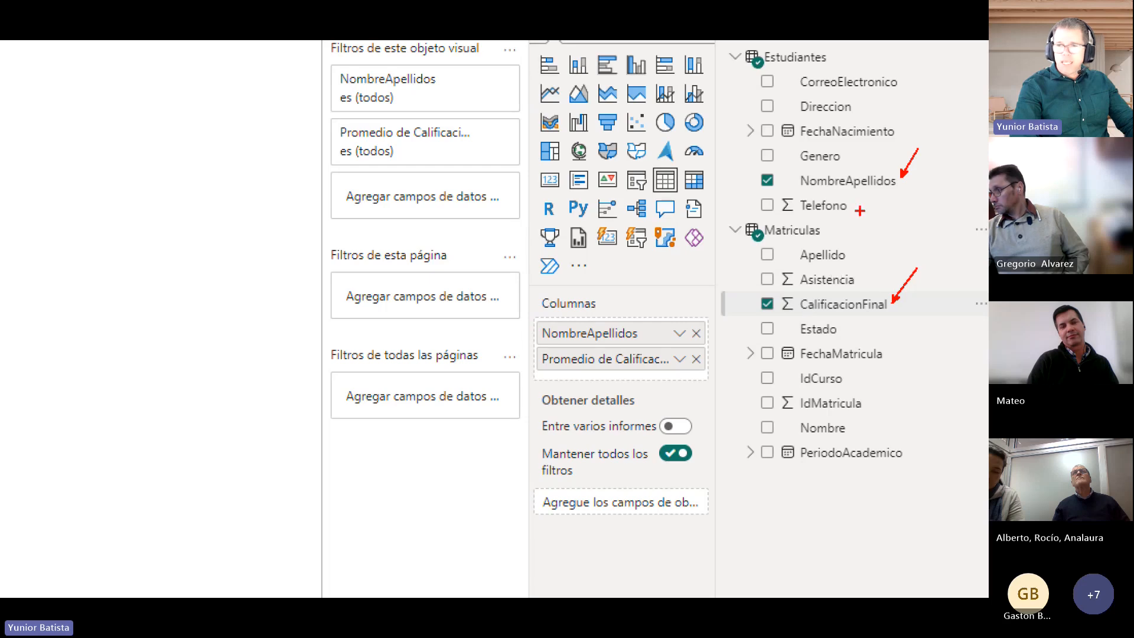
{"action": "key", "text": "Escape"}
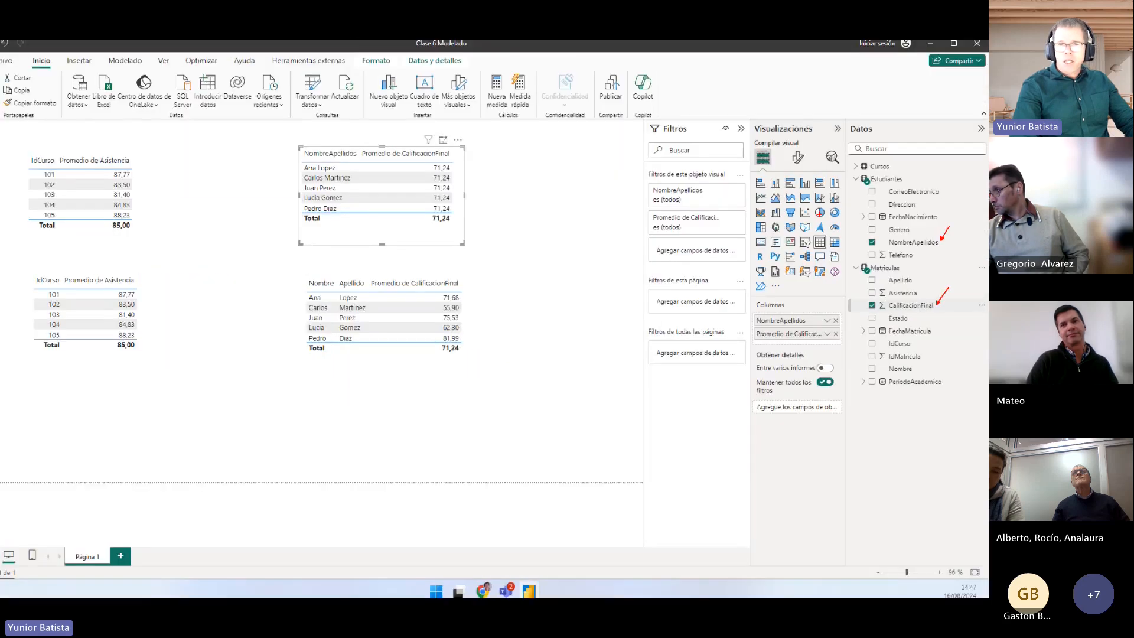
{"action": "mouse_move", "coordinate": [427, 243]}
{"action": "left_mouse_down"}
{"action": "mouse_move", "coordinate": [464, 236]}
{"action": "mouse_move", "coordinate": [437, 242]}
{"action": "left_mouse_up"}
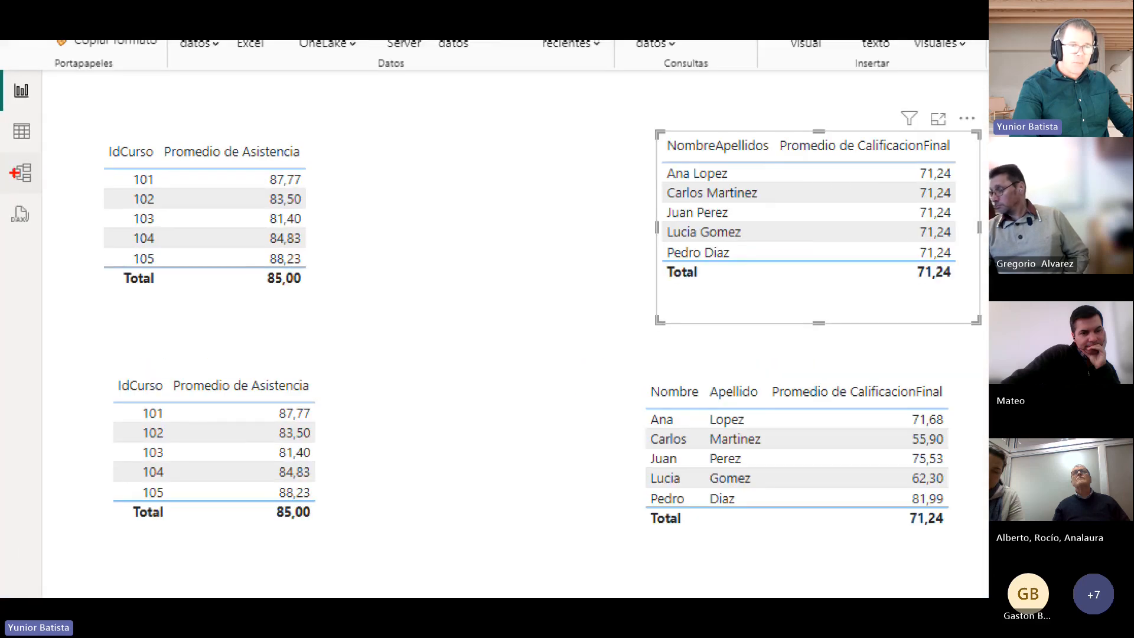
Examine the model diagram for a link between the Estudiantes and Matriculas tables
{"action": "left_click", "coordinate": [20, 172]}
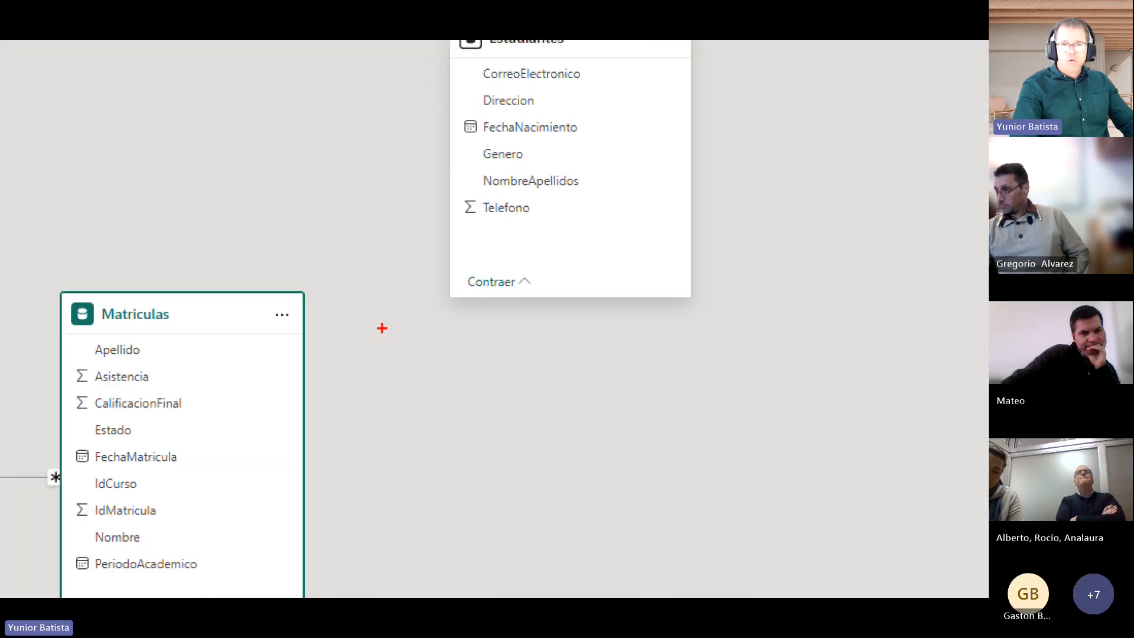
{"action": "mouse_move", "coordinate": [342, 353]}
{"action": "left_mouse_down"}
{"action": "mouse_move", "coordinate": [367, 344]}
{"action": "mouse_move", "coordinate": [419, 290]}
{"action": "left_mouse_up"}
{"action": "left_click_drag", "start_coordinate": [422, 242], "coordinate": [463, 286]}
{"action": "mouse_move", "coordinate": [324, 331]}
{"action": "left_mouse_down"}
{"action": "mouse_move", "coordinate": [310, 347]}
{"action": "mouse_move", "coordinate": [312, 414]}
{"action": "left_mouse_up"}
{"action": "key", "text": "Escape"}
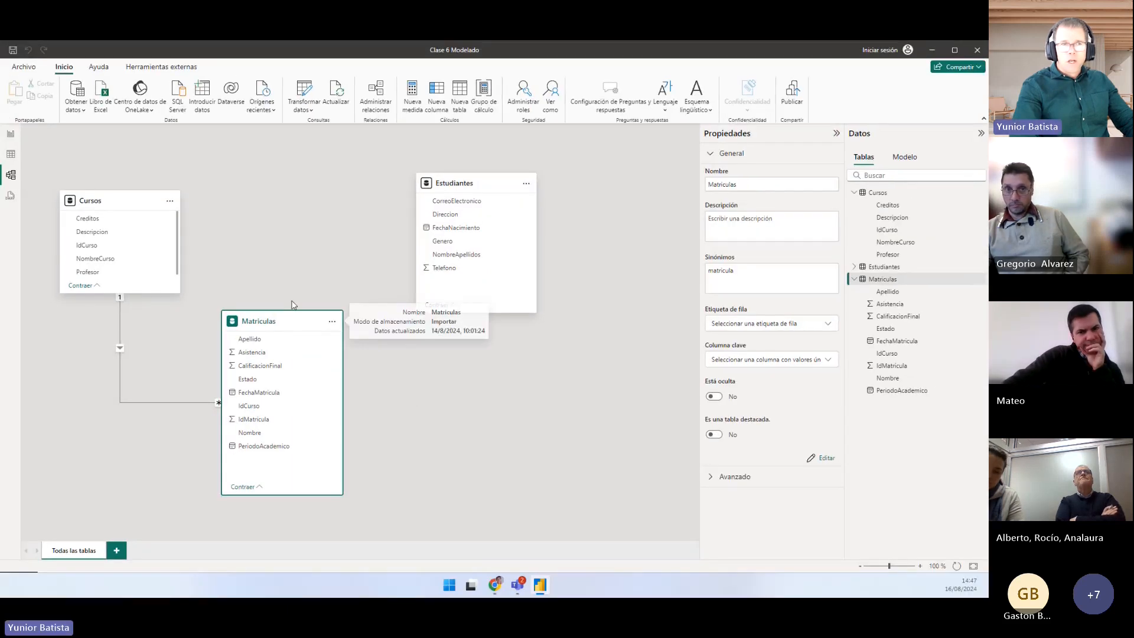
Check which Matriculas fields feed the lower grade table in the report and examine its Promedio de CalificacionFinal values
{"action": "left_click", "coordinate": [11, 134]}
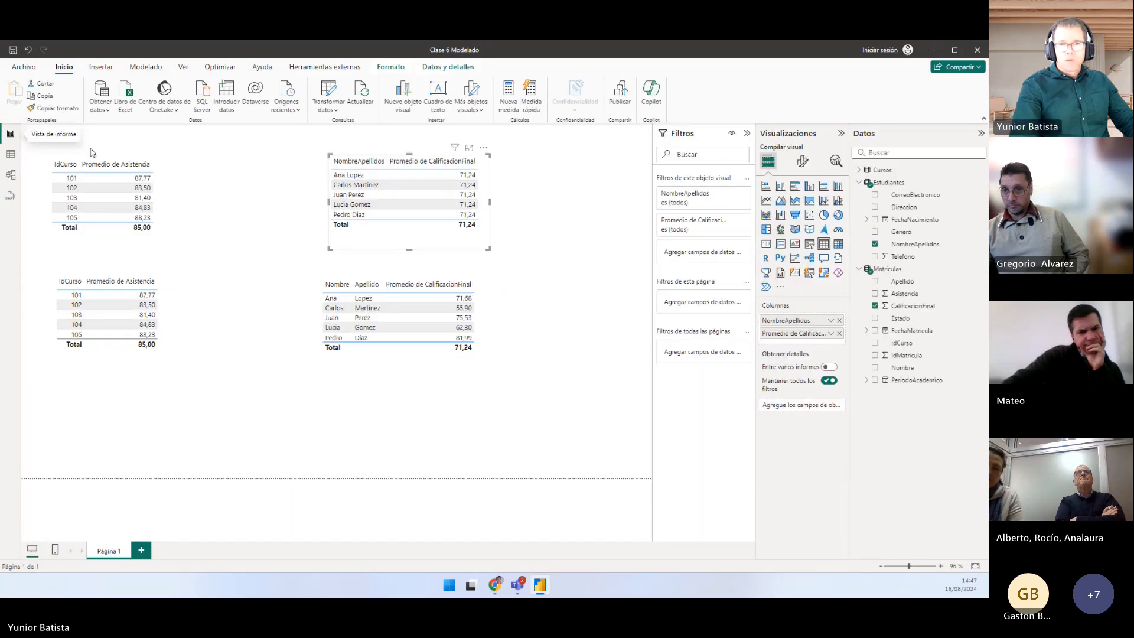
{"action": "left_click", "coordinate": [494, 315]}
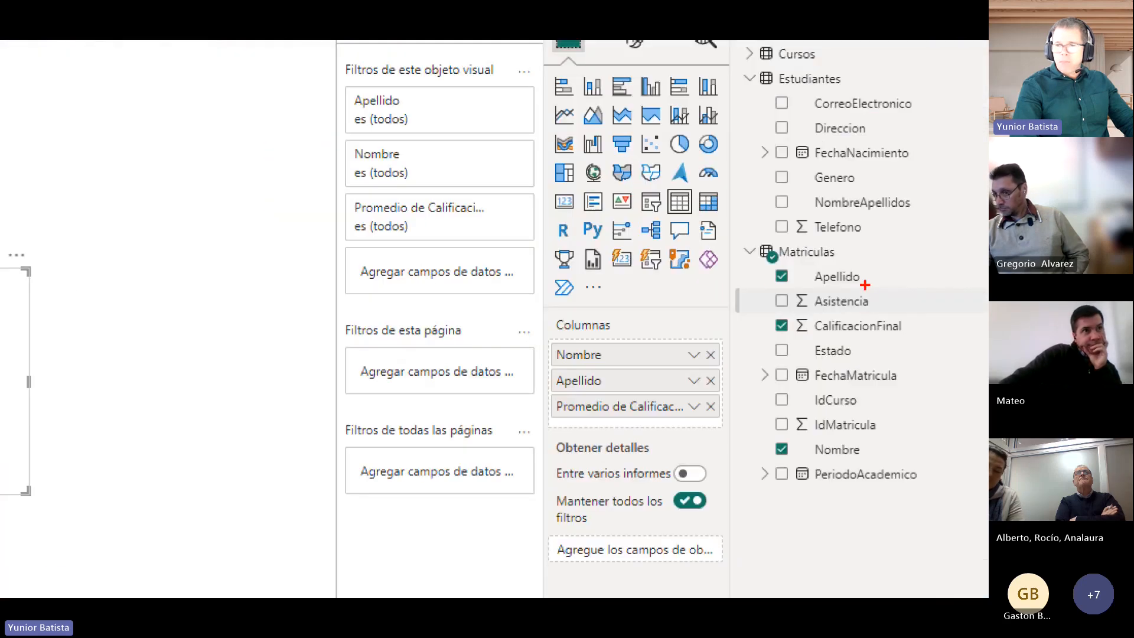
{"action": "mouse_move", "coordinate": [746, 242]}
{"action": "left_mouse_down"}
{"action": "mouse_move", "coordinate": [889, 476]}
{"action": "mouse_move", "coordinate": [919, 491]}
{"action": "left_mouse_up"}
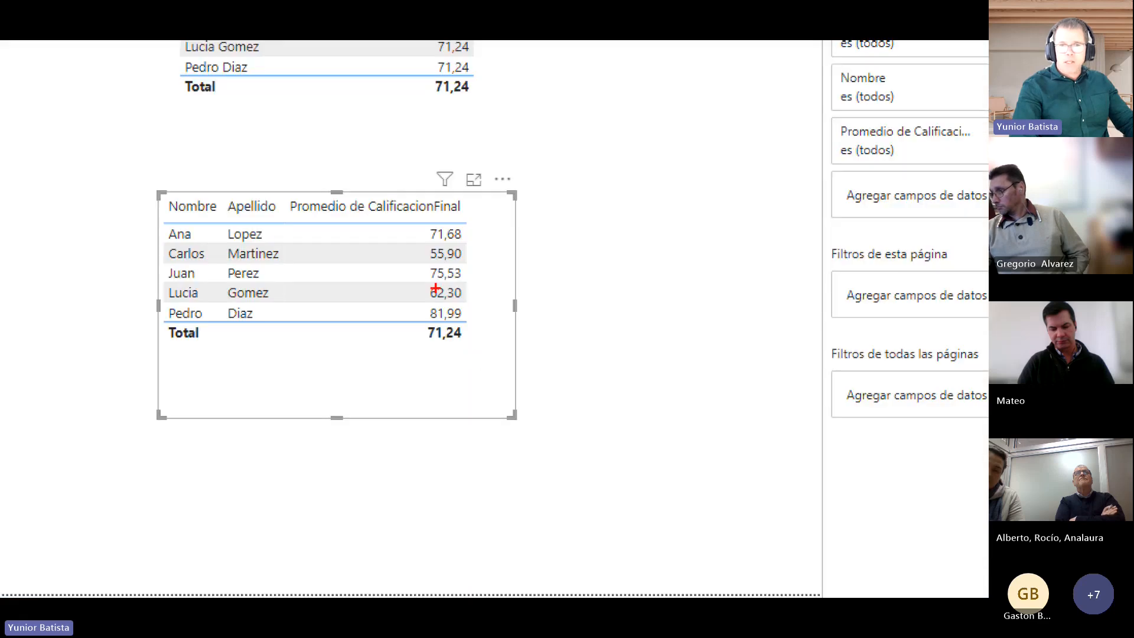
{"action": "left_click_drag", "start_coordinate": [413, 208], "coordinate": [482, 343]}
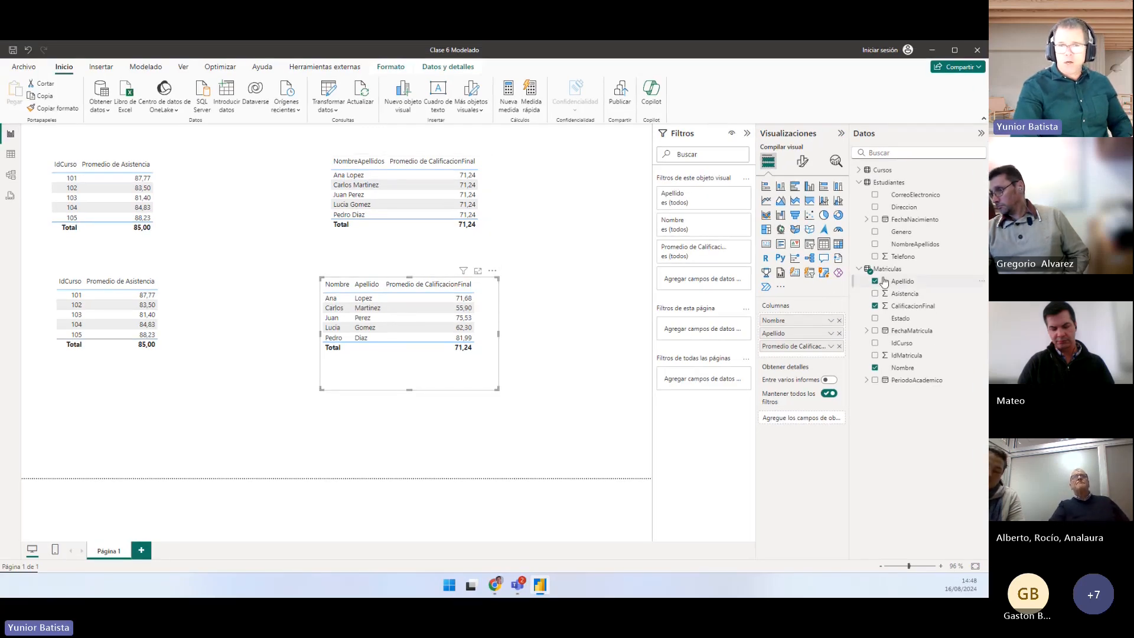
{"action": "left_click", "coordinate": [494, 208]}
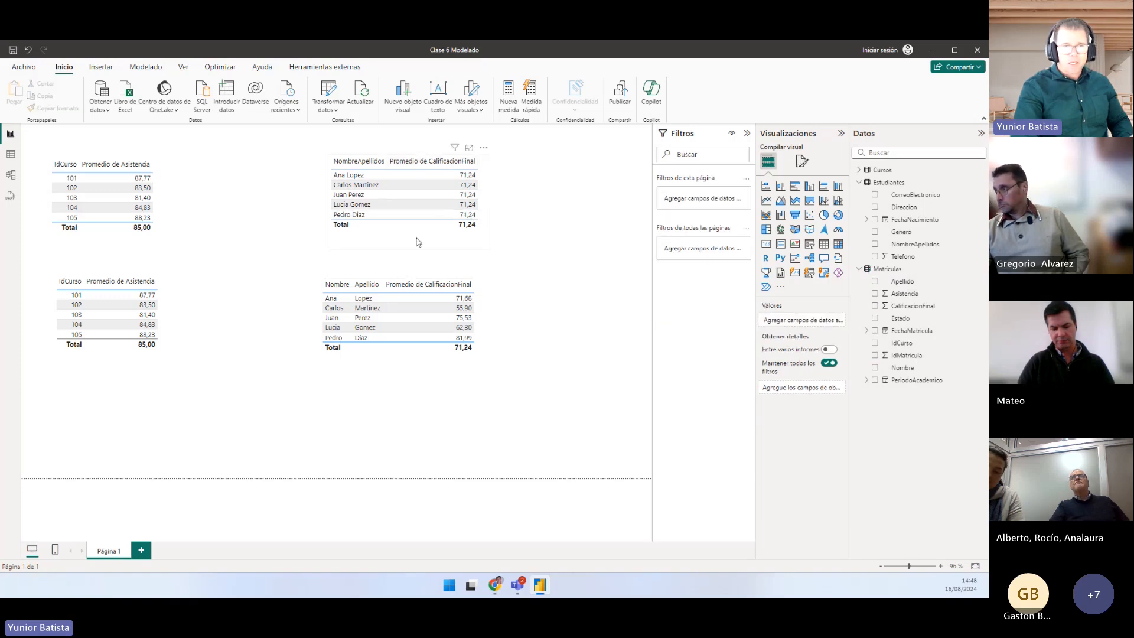
Compare the NombreApellidos column in the Estudiantes data with the Nombre and Apellido columns in Matriculas
{"action": "left_click", "coordinate": [9, 155]}
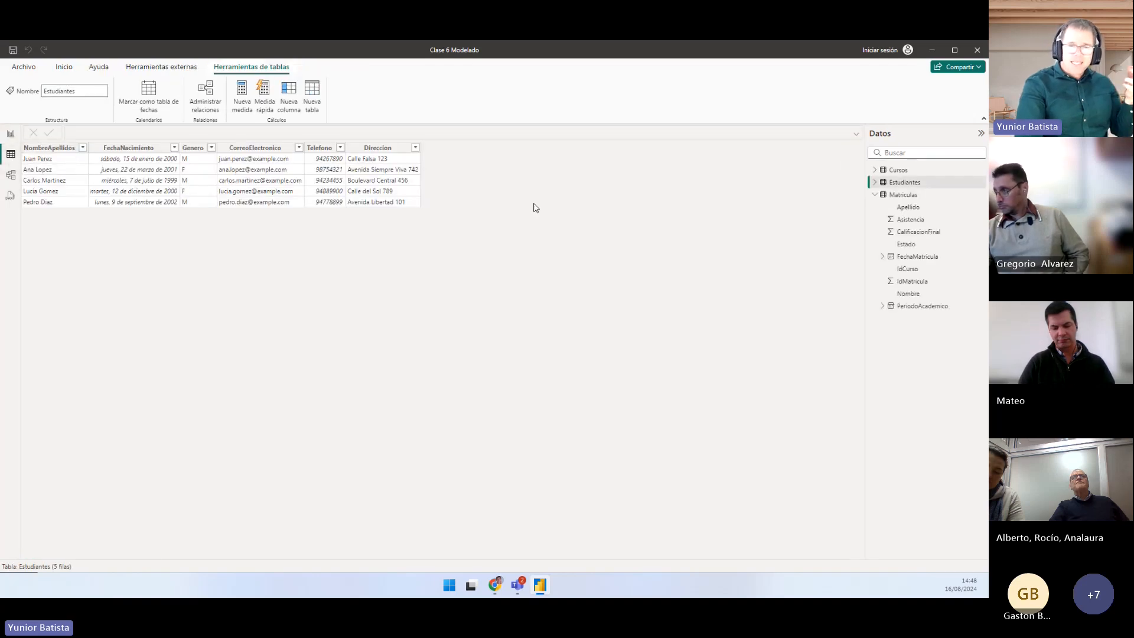
{"action": "left_click", "coordinate": [895, 196]}
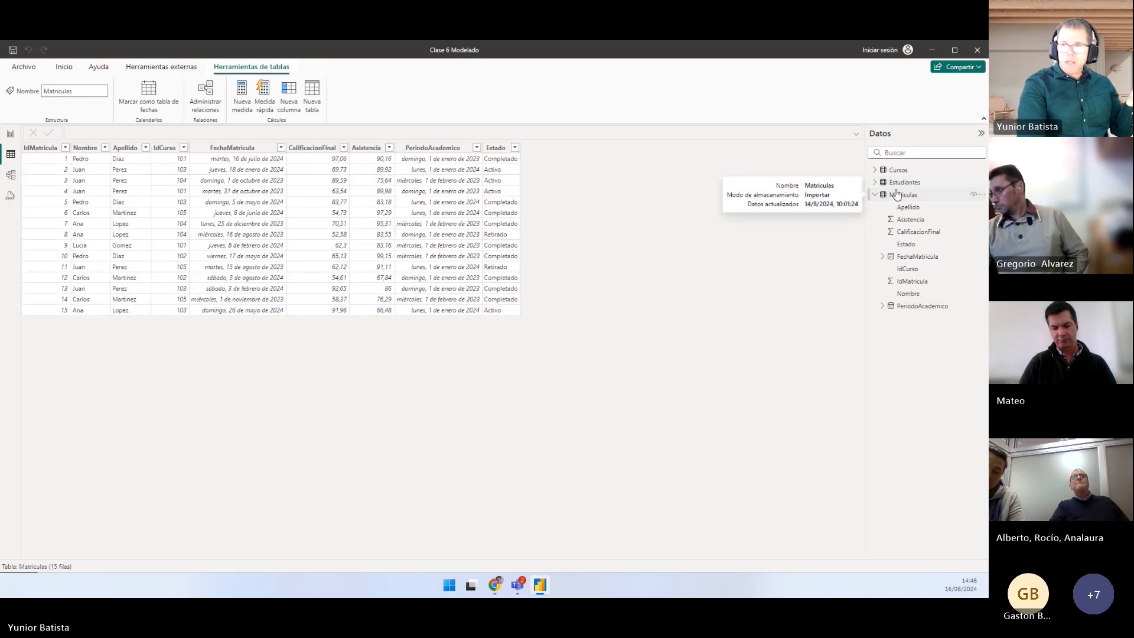
{"action": "left_click", "coordinate": [898, 184]}
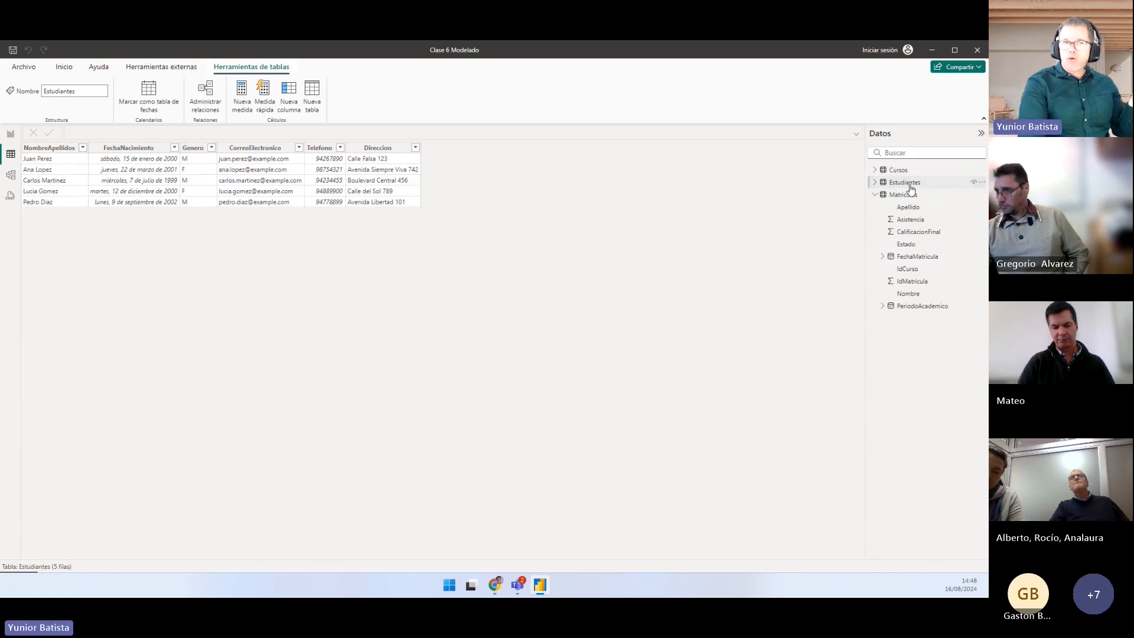
{"action": "left_click", "coordinate": [50, 152]}
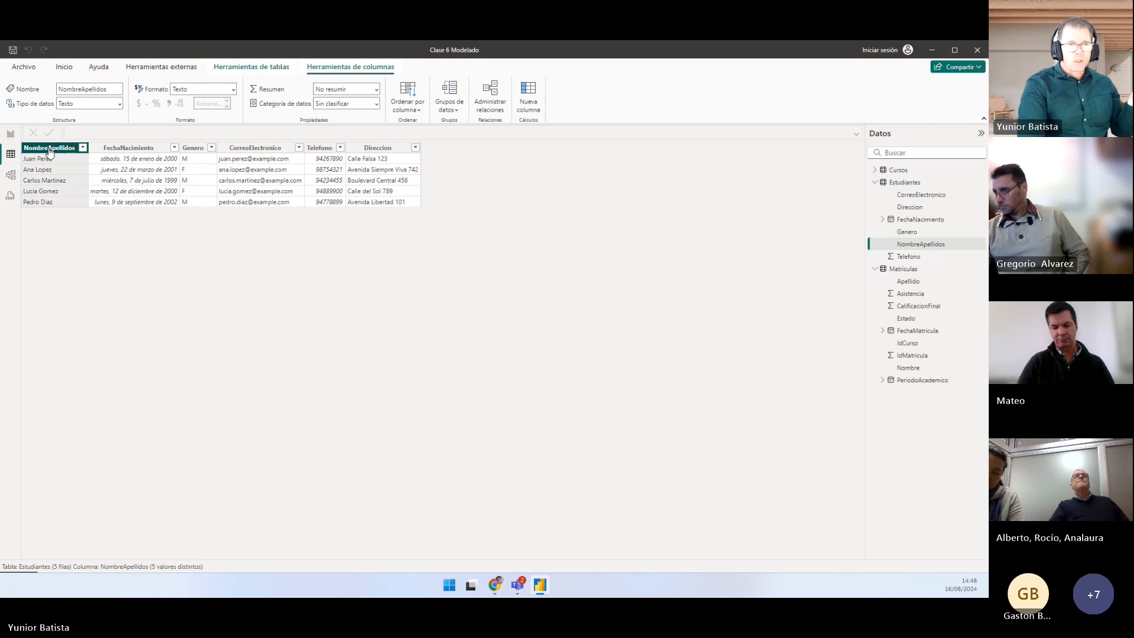
{"action": "left_click", "coordinate": [904, 270]}
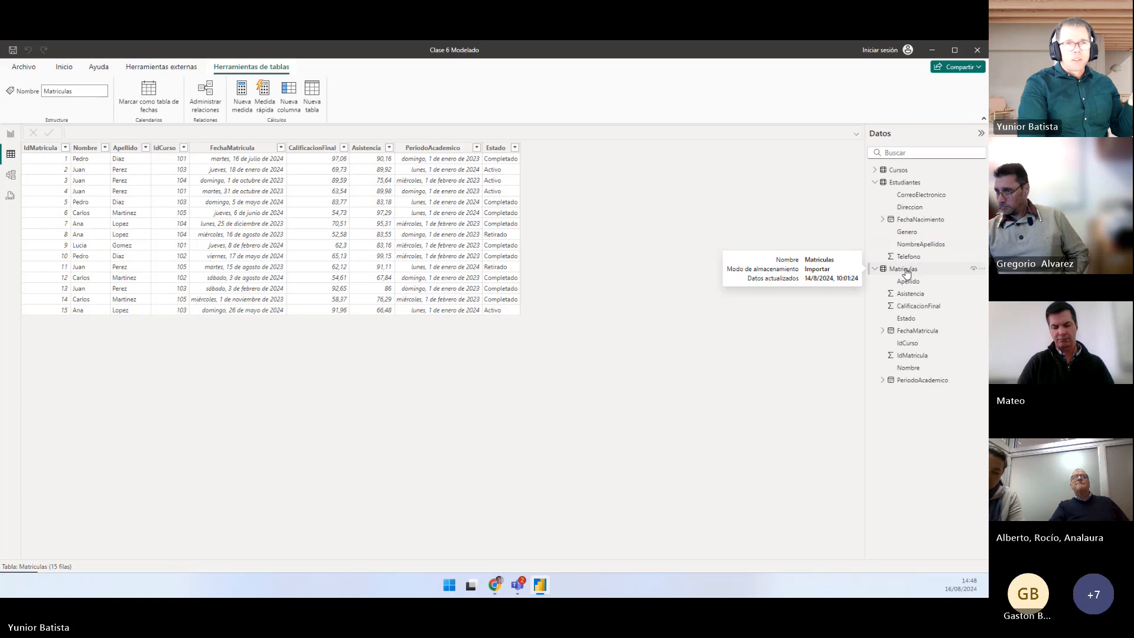
{"action": "left_click", "coordinate": [85, 147]}
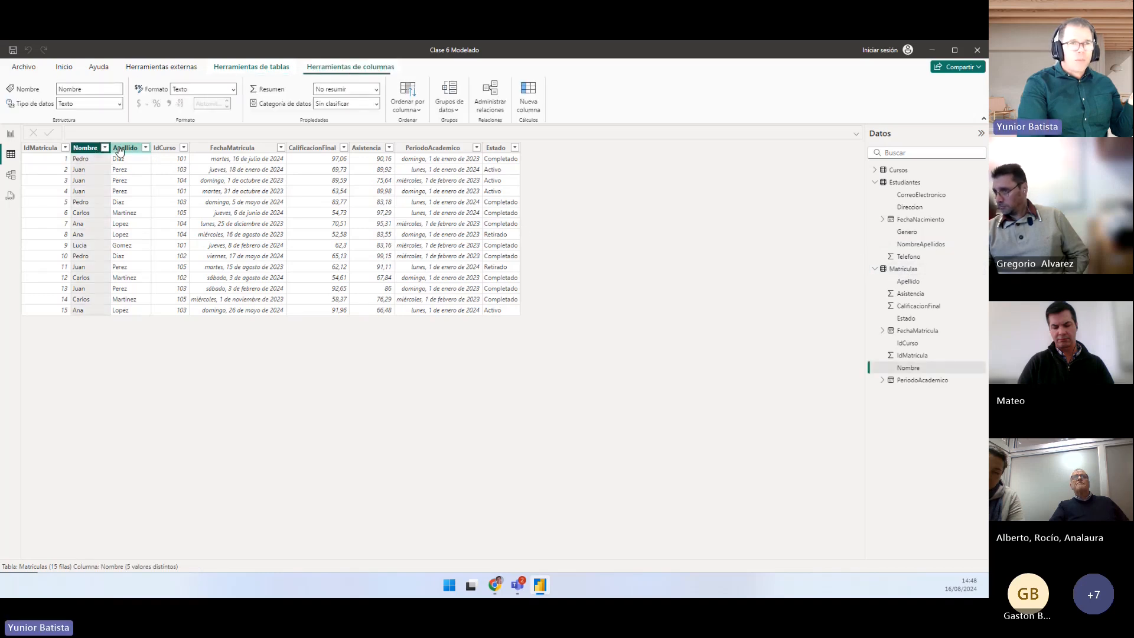
{"action": "left_click", "coordinate": [120, 149]}
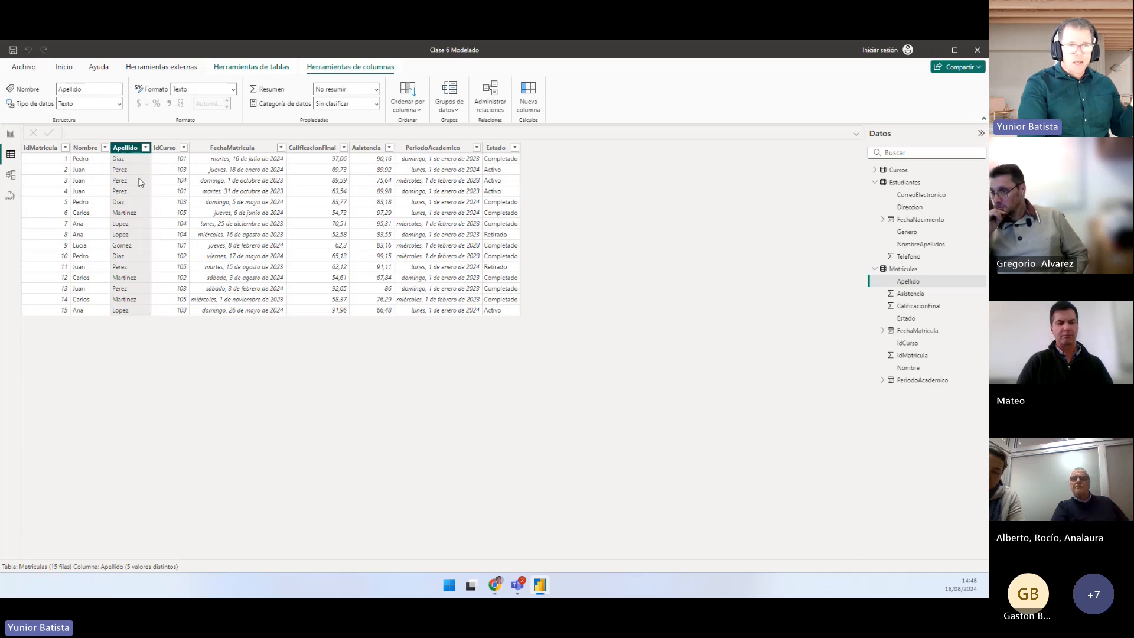
Move the Matriculas table slightly up and right in the model diagram, and compare its Apellido and Nombre fields with NombreApellidos in Estudiantes
{"action": "left_click", "coordinate": [10, 175]}
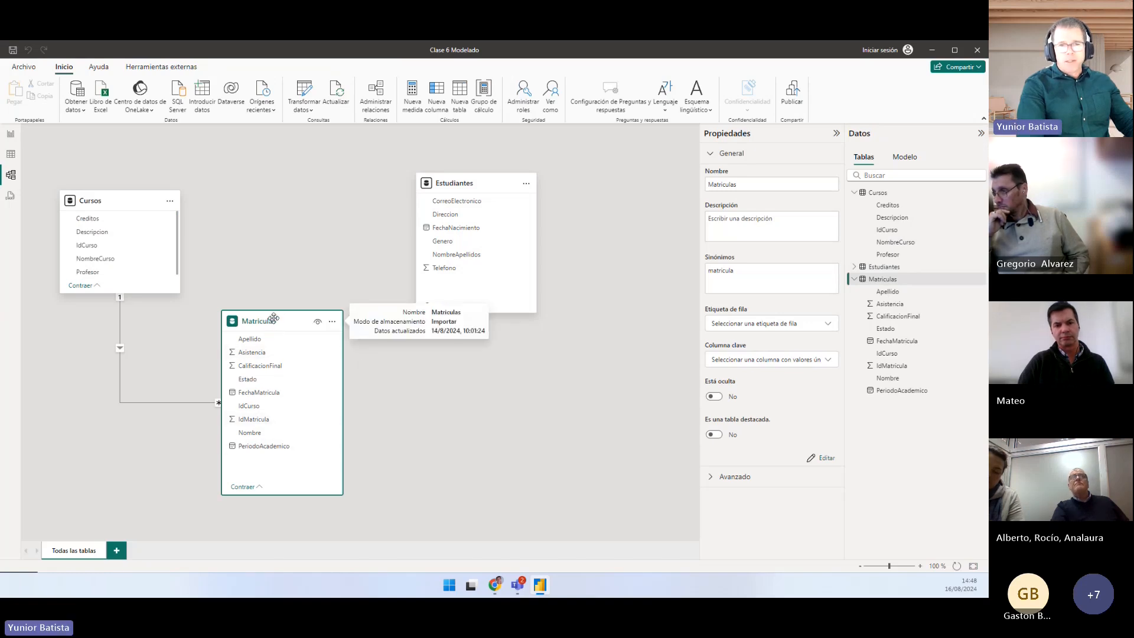
{"action": "left_click_drag", "start_coordinate": [269, 322], "coordinate": [287, 290]}
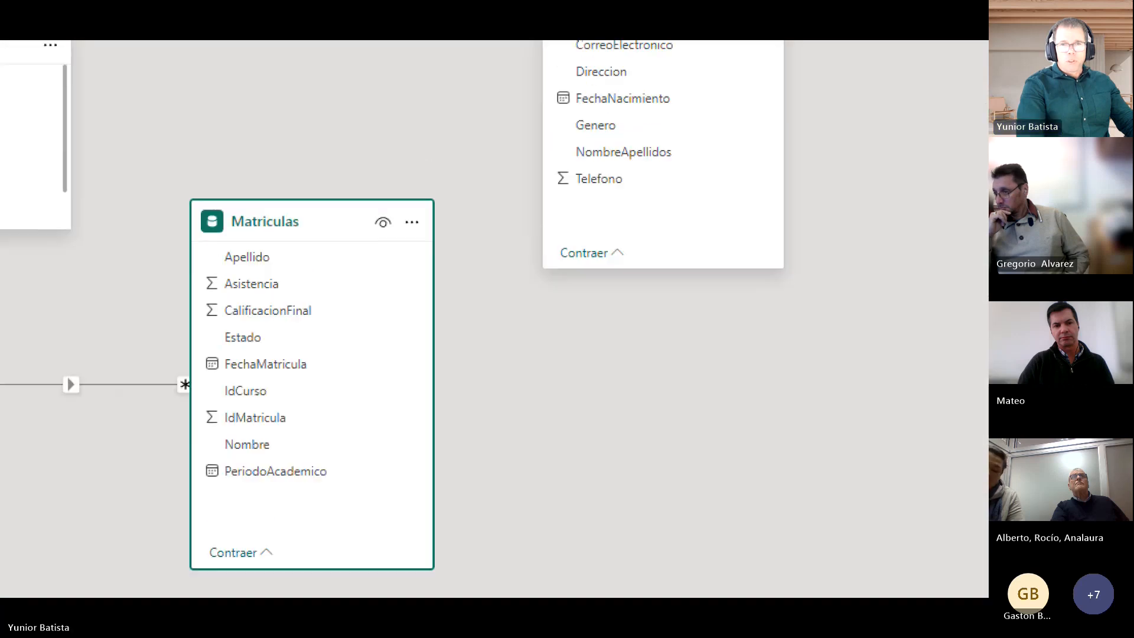
{"action": "left_click", "coordinate": [289, 335]}
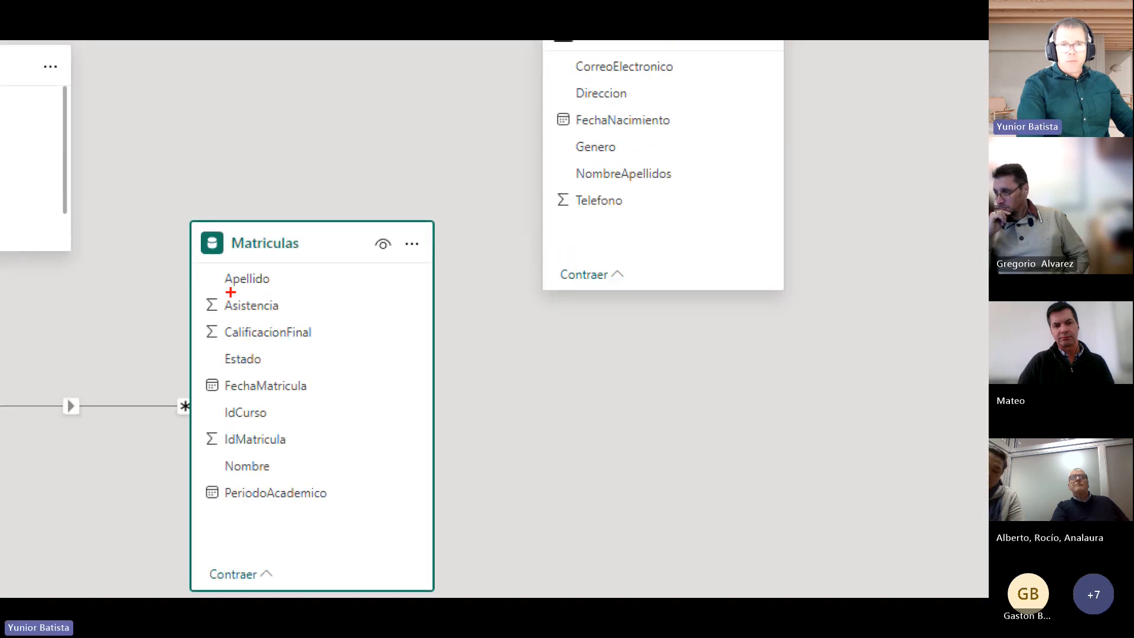
{"action": "left_click_drag", "start_coordinate": [208, 265], "coordinate": [287, 293]}
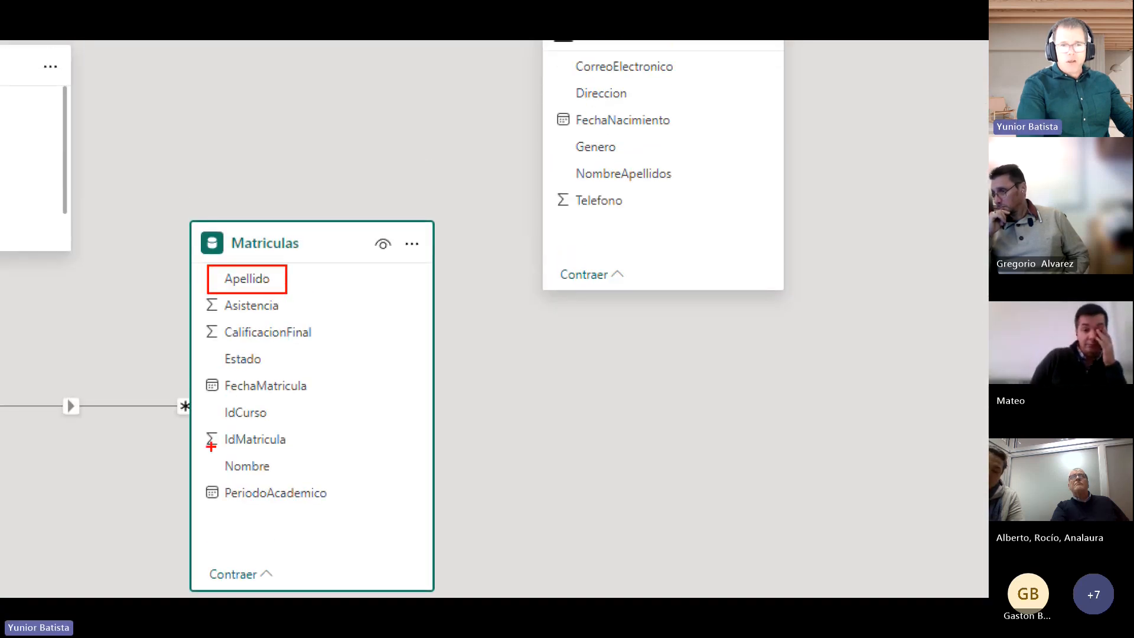
{"action": "left_click_drag", "start_coordinate": [203, 457], "coordinate": [296, 475]}
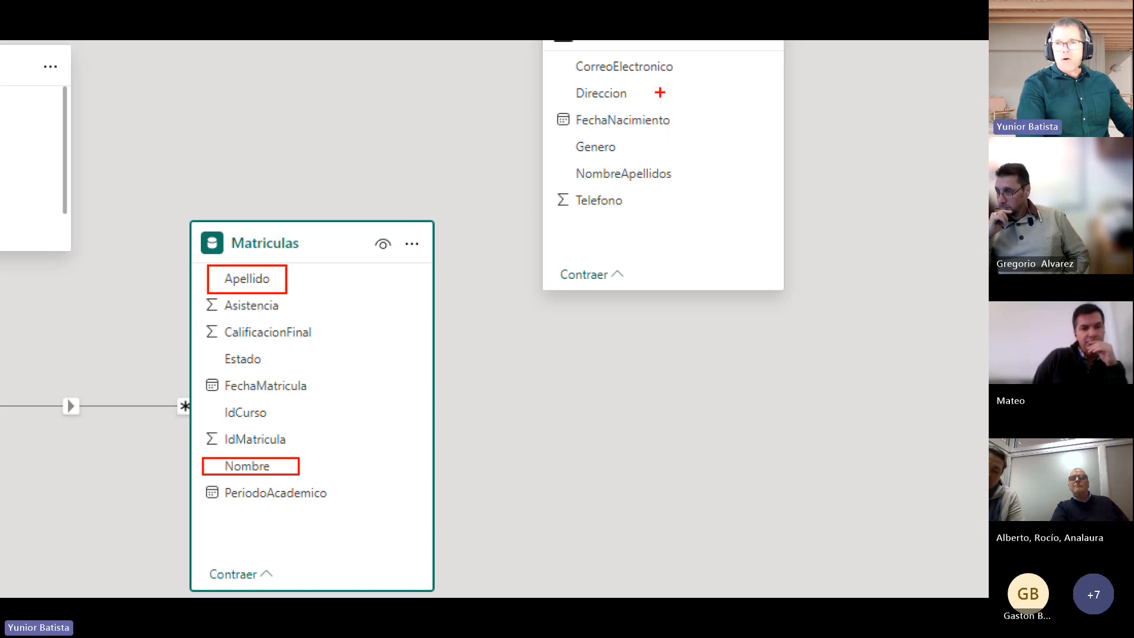
{"action": "left_click_drag", "start_coordinate": [560, 162], "coordinate": [671, 190]}
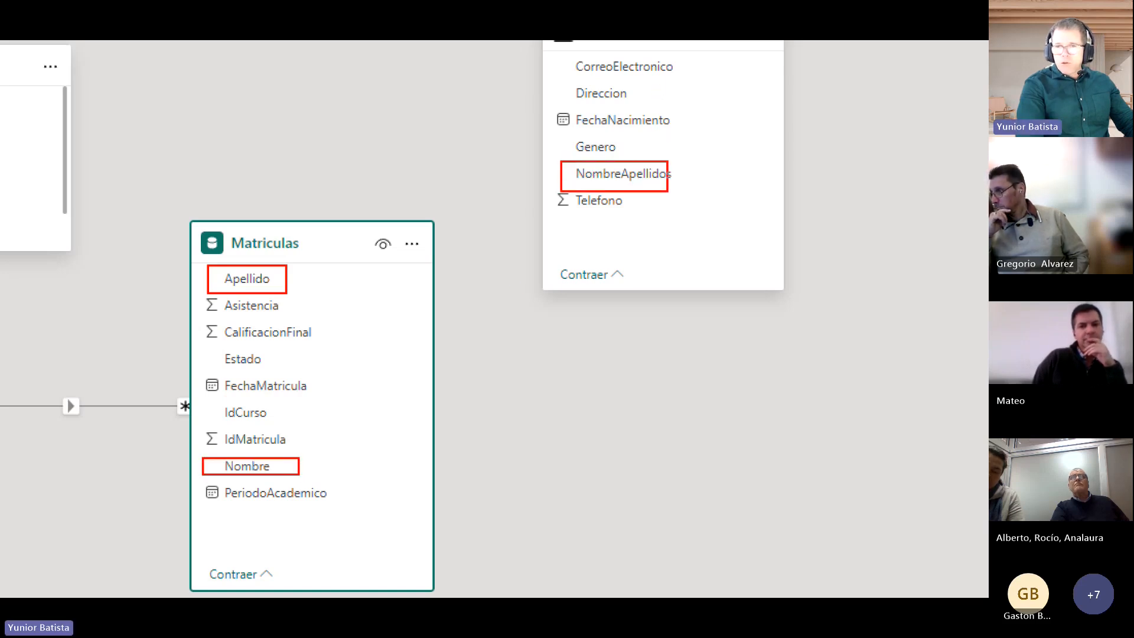
{"action": "left_click_drag", "start_coordinate": [274, 281], "coordinate": [578, 167]}
{"action": "mouse_move", "coordinate": [289, 469]}
{"action": "left_mouse_down"}
{"action": "mouse_move", "coordinate": [410, 423]}
{"action": "mouse_move", "coordinate": [589, 180]}
{"action": "left_mouse_up"}
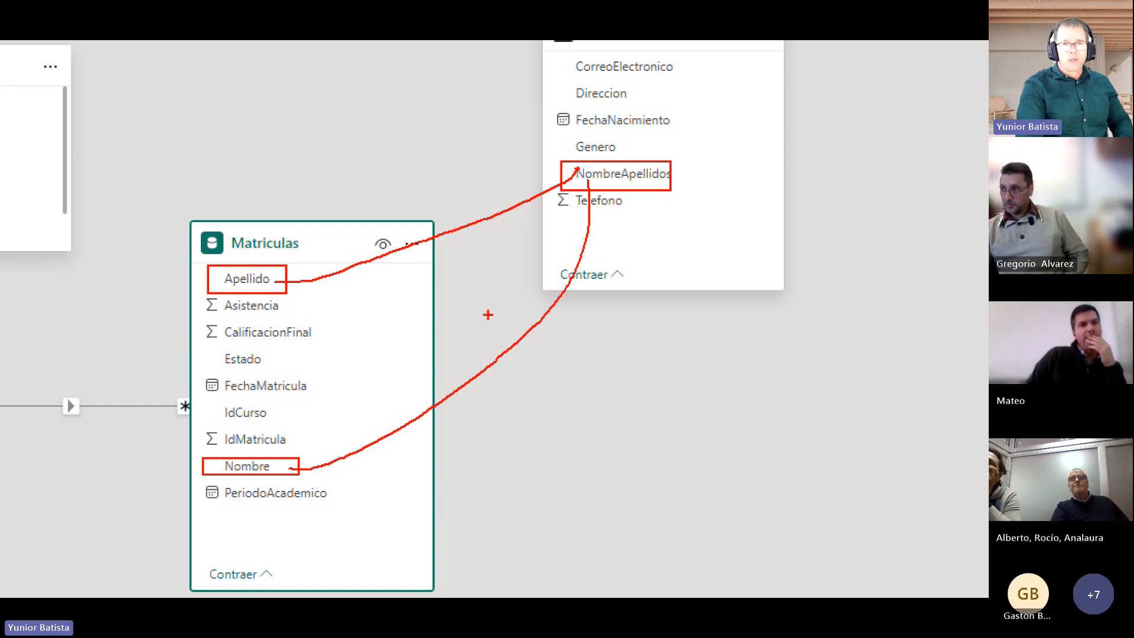
Mark where a combined name field in Matriculas would link to NombreApellidos in Estudiantes
{"action": "mouse_move", "coordinate": [198, 509]}
{"action": "left_mouse_down"}
{"action": "mouse_move", "coordinate": [264, 528]}
{"action": "mouse_move", "coordinate": [366, 531]}
{"action": "left_mouse_up"}
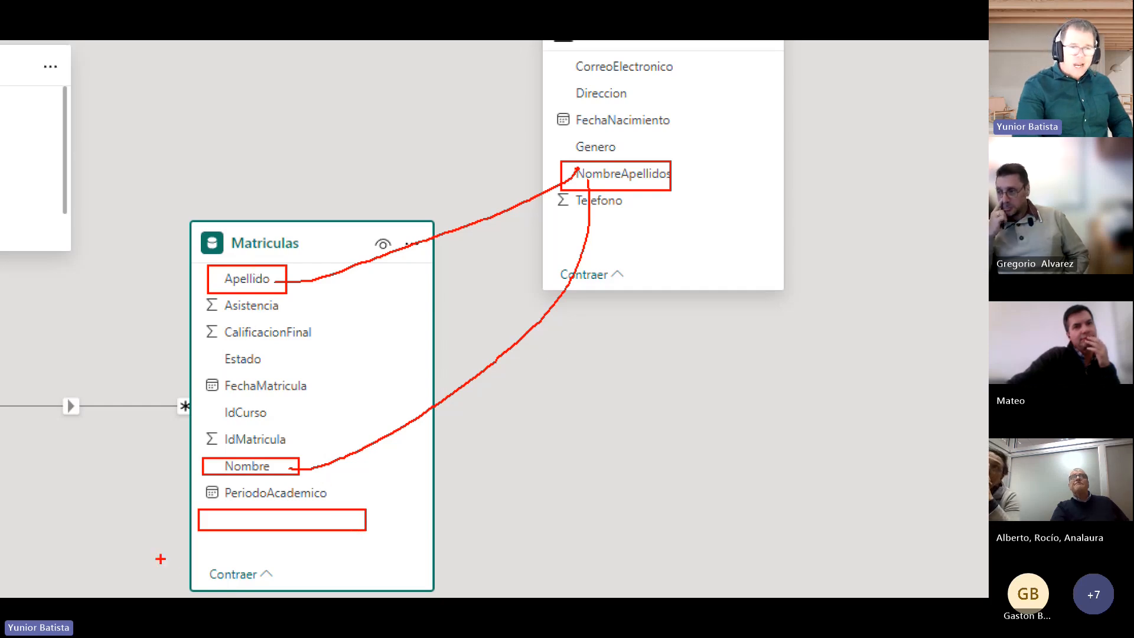
{"action": "left_click_drag", "start_coordinate": [213, 522], "coordinate": [221, 521]}
{"action": "left_click_drag", "start_coordinate": [234, 527], "coordinate": [253, 527]}
{"action": "left_click_drag", "start_coordinate": [268, 530], "coordinate": [288, 526]}
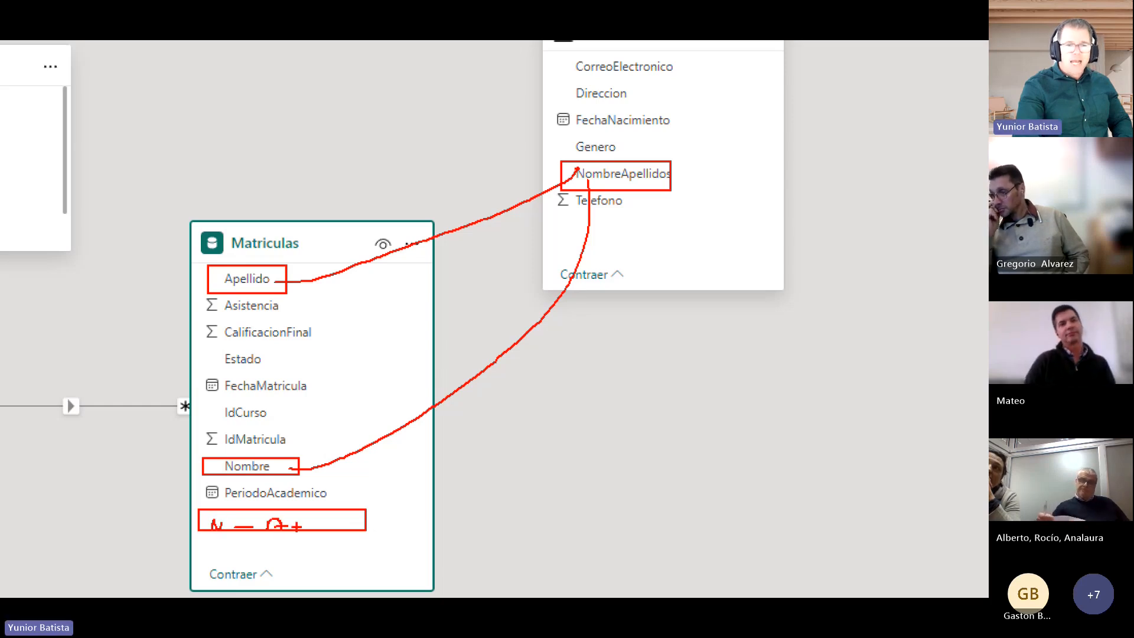
{"action": "key", "text": "b"}
{"action": "mouse_move", "coordinate": [366, 527]}
{"action": "left_mouse_down"}
{"action": "mouse_move", "coordinate": [527, 439]}
{"action": "mouse_move", "coordinate": [624, 331]}
{"action": "mouse_move", "coordinate": [621, 219]}
{"action": "left_mouse_up"}
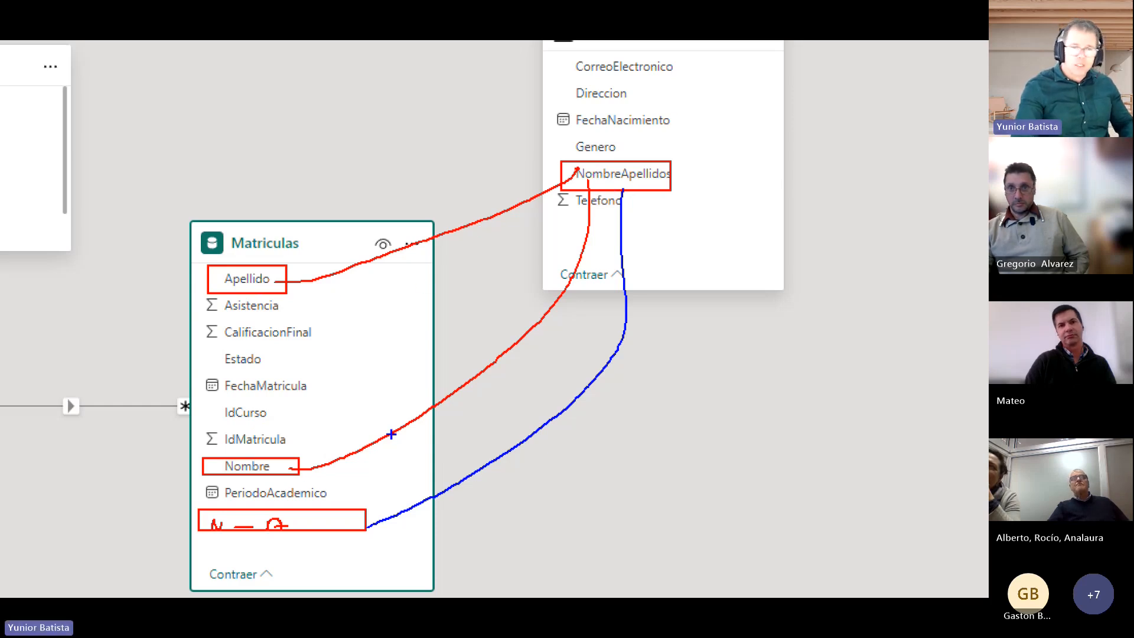
{"action": "key", "text": "Escape"}
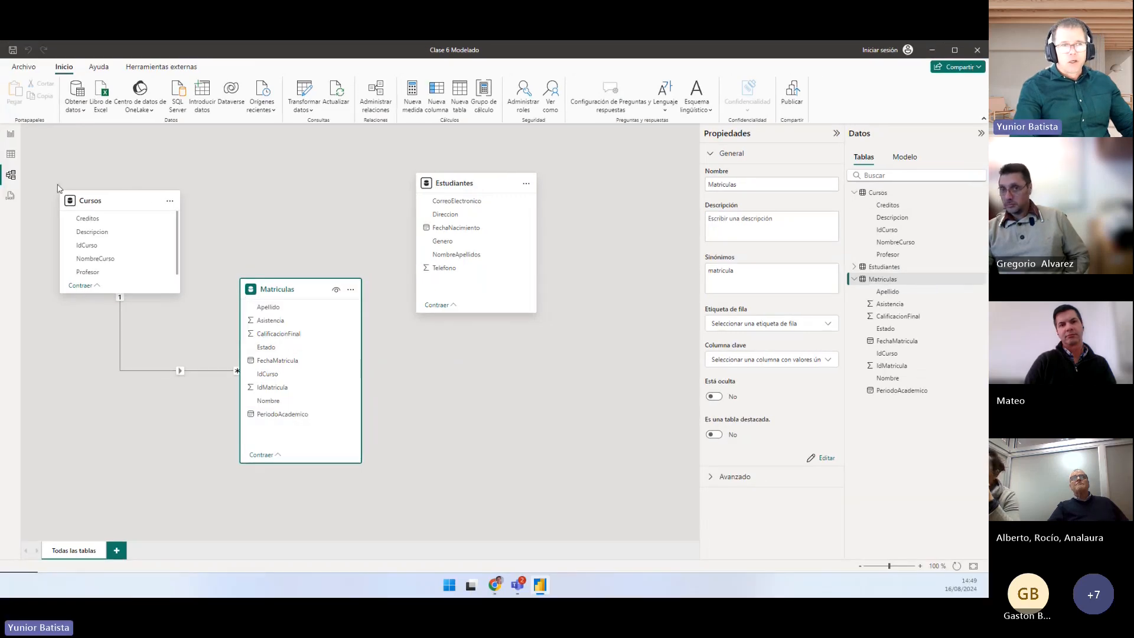
Review the Nombre and Apellido columns in the Matriculas data and locate the command for adding a calculated column
{"action": "left_click", "coordinate": [11, 154]}
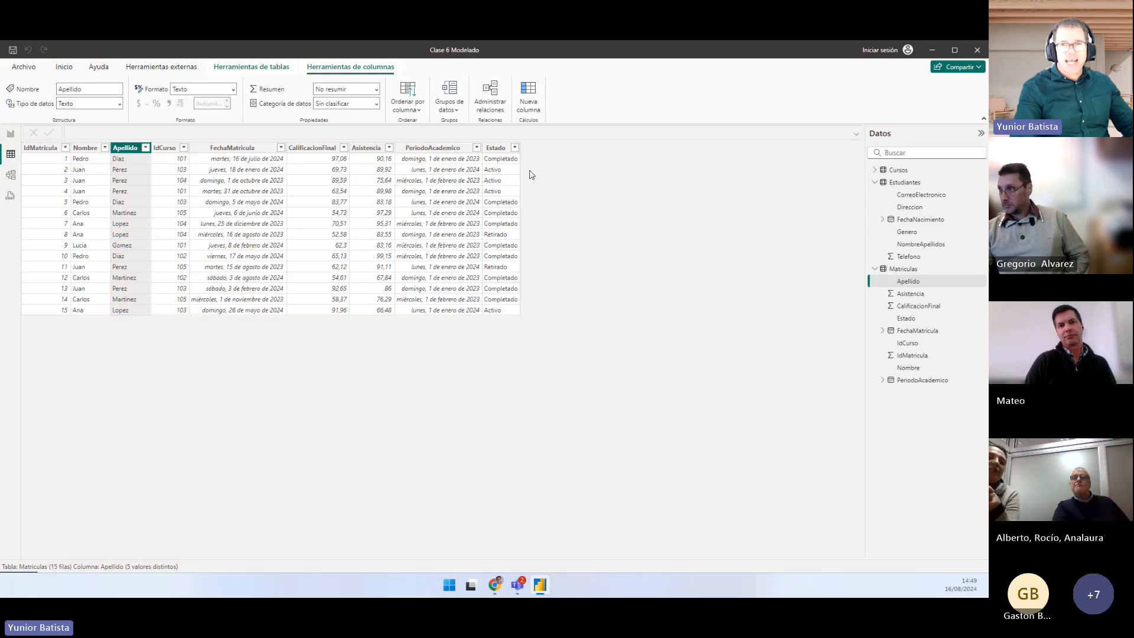
{"action": "mouse_move", "coordinate": [510, 118]}
{"action": "left_mouse_down"}
{"action": "mouse_move", "coordinate": [573, 362]}
{"action": "mouse_move", "coordinate": [623, 455]}
{"action": "left_mouse_up"}
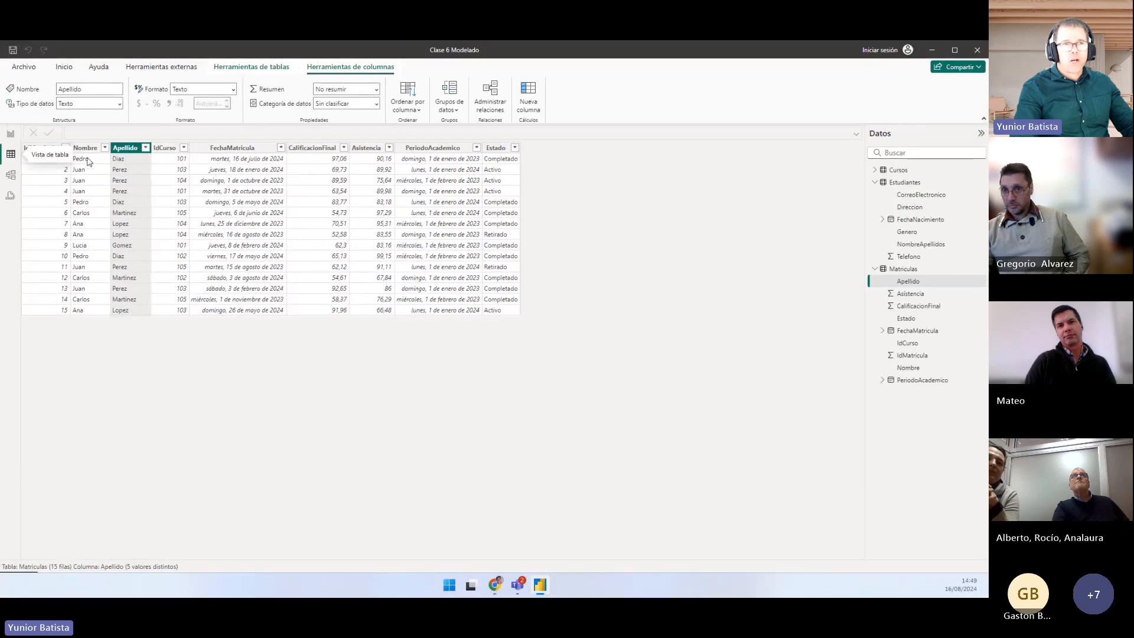
{"action": "left_click", "coordinate": [80, 147]}
{"action": "left_click", "coordinate": [114, 148]}
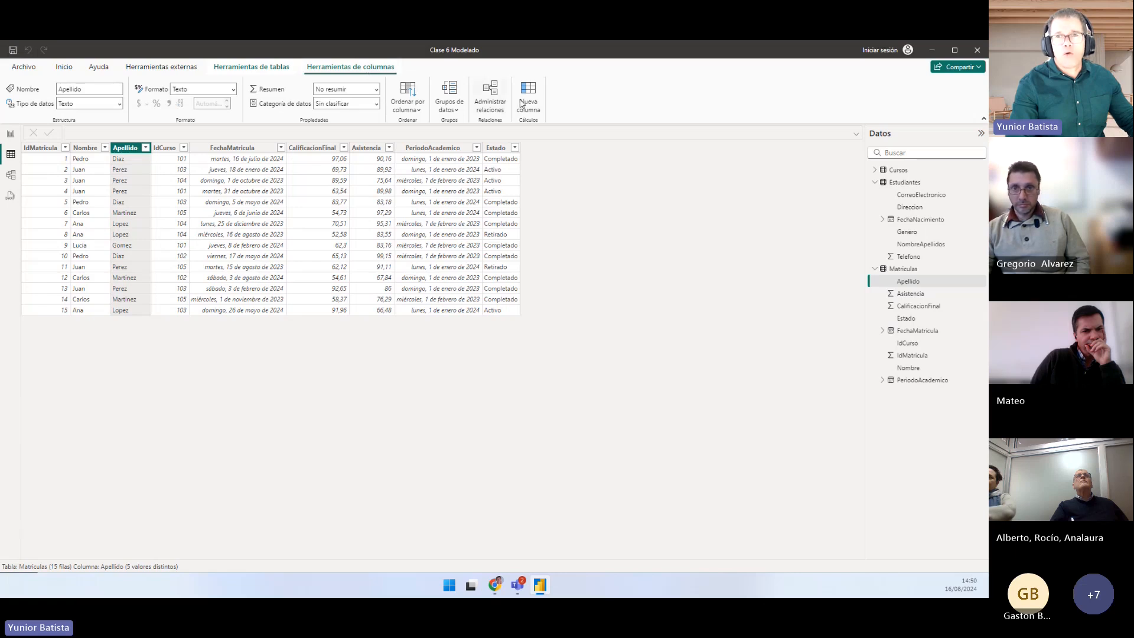
{"action": "left_click_drag", "start_coordinate": [455, 60], "coordinate": [520, 152]}
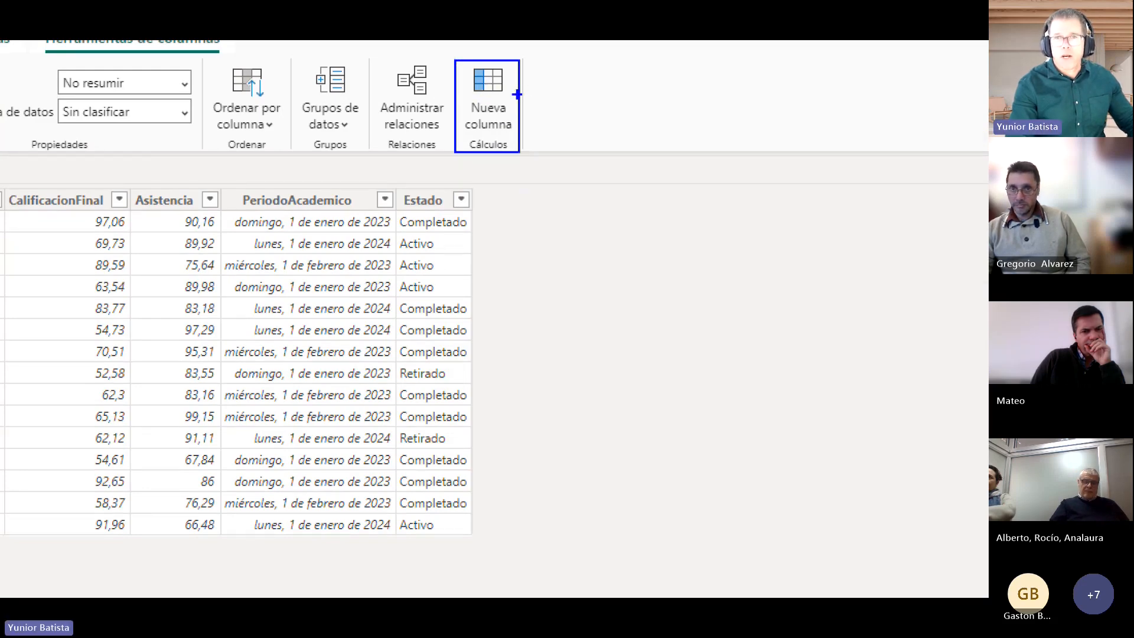
Add a calculated column to Matriculas and name it NombreApellidos, matching the field name in Estudiantes
{"action": "left_click", "coordinate": [488, 94]}
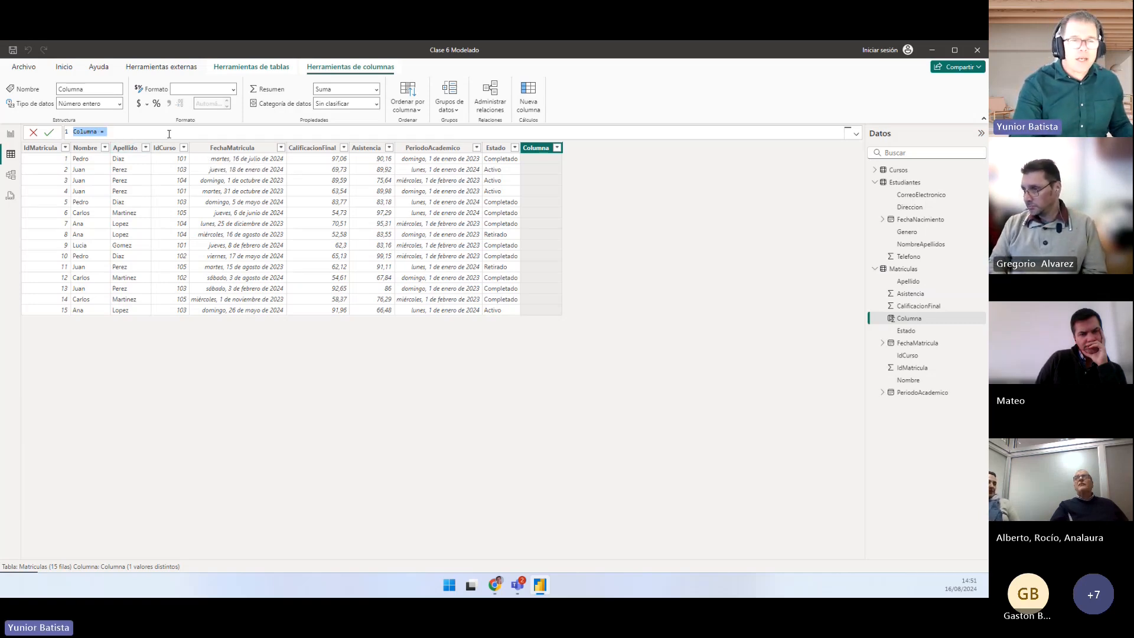
{"action": "scroll", "coordinate": [123, 133], "scroll_direction": "up", "scroll_amount": 2}
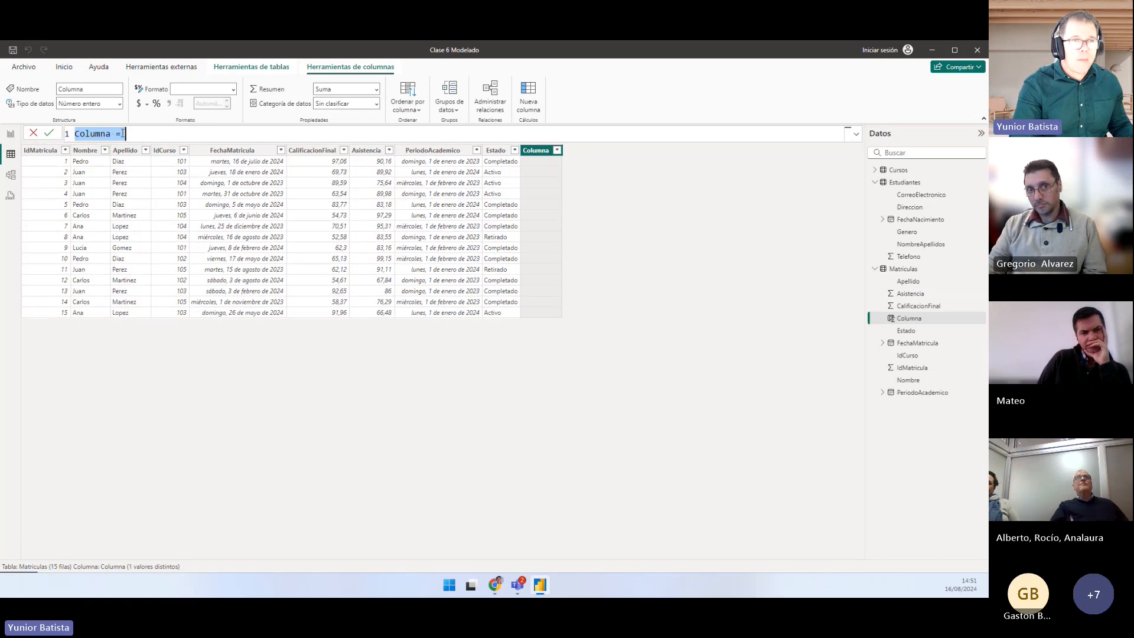
{"action": "scroll", "coordinate": [122, 133], "scroll_direction": "up", "scroll_amount": 2}
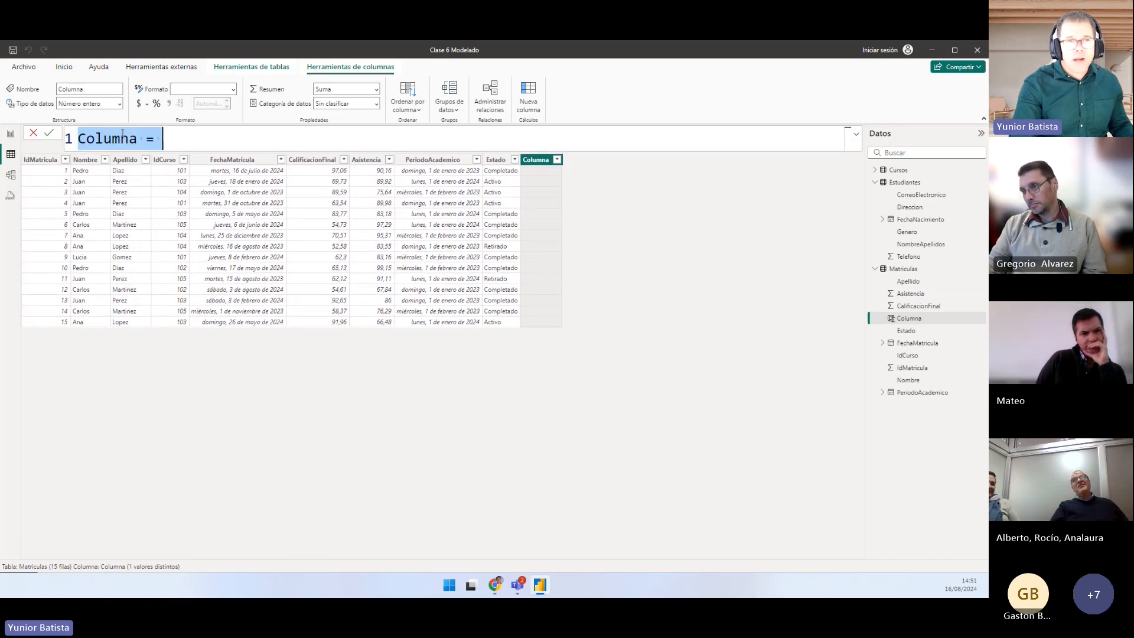
{"action": "scroll", "coordinate": [132, 145], "scroll_direction": "up", "scroll_amount": 1}
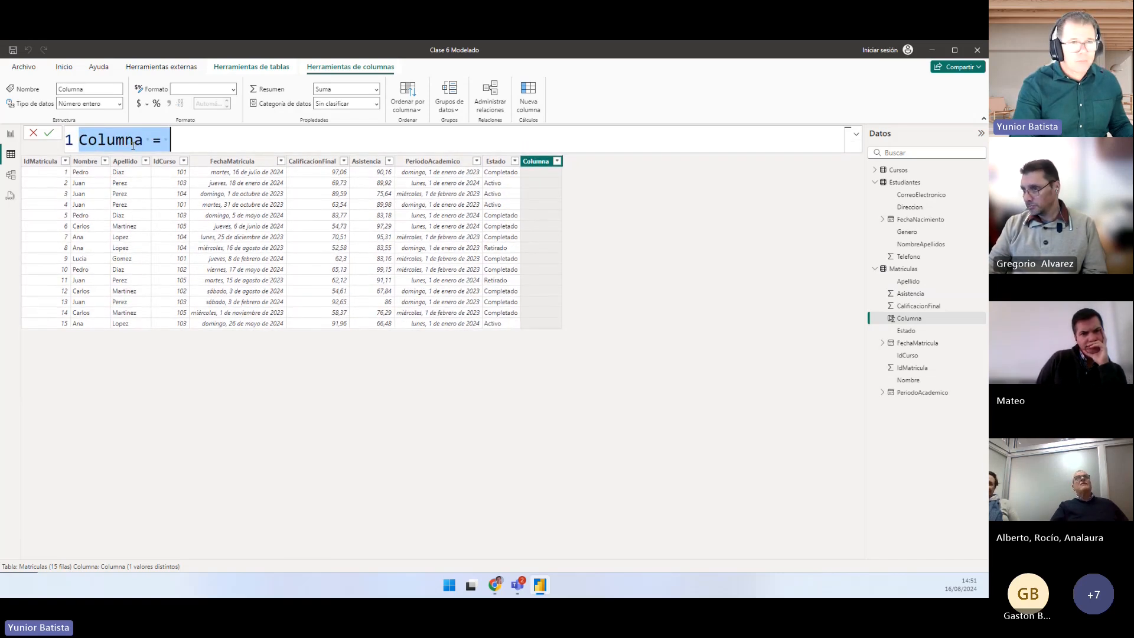
{"action": "double_click", "coordinate": [129, 137]}
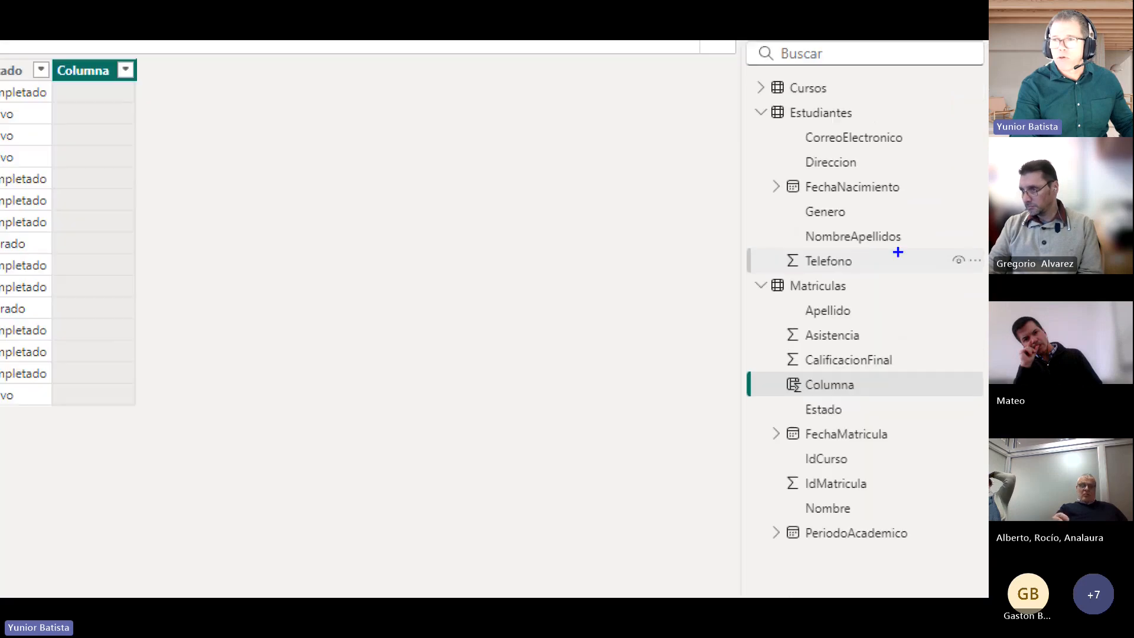
{"action": "left_click_drag", "start_coordinate": [807, 232], "coordinate": [928, 250]}
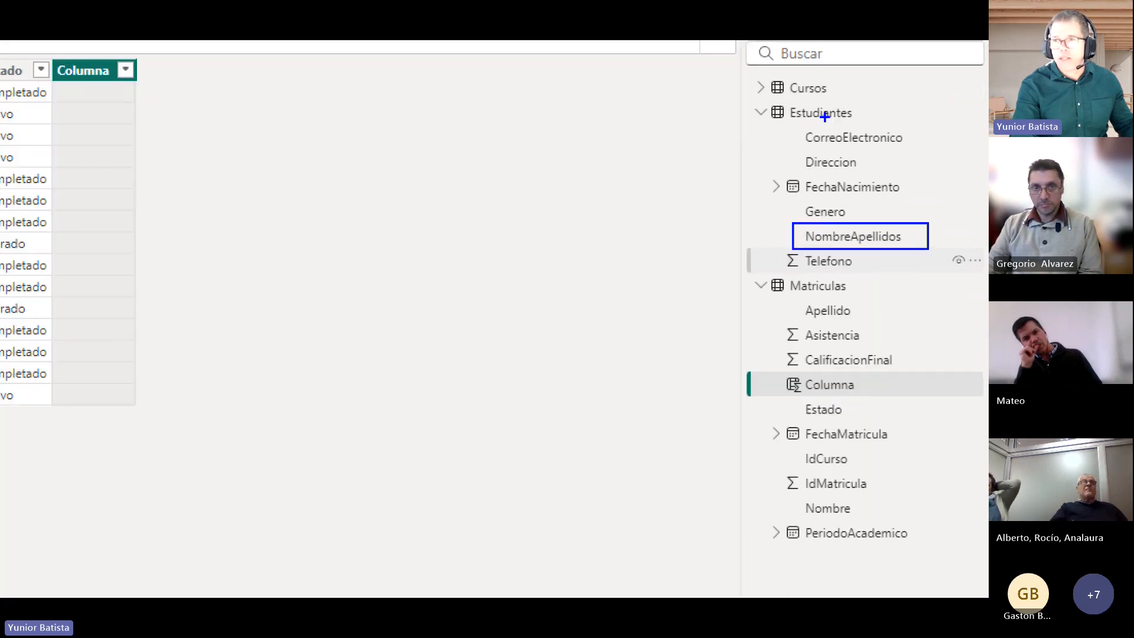
{"action": "key", "text": "Escape"}
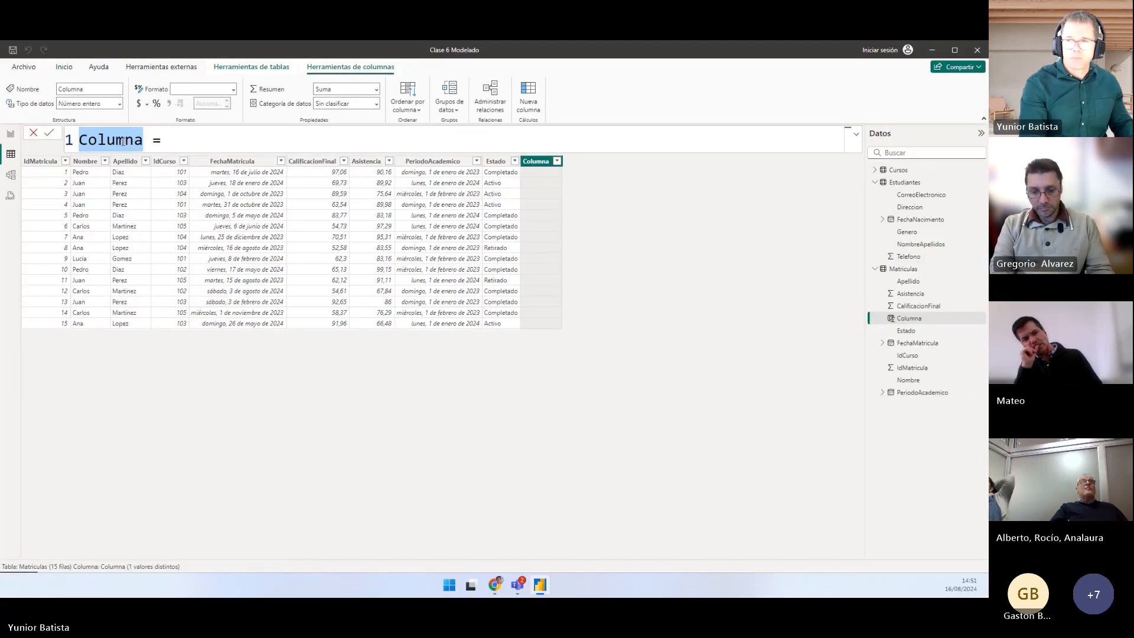
{"action": "type", "text": "NombreA"}
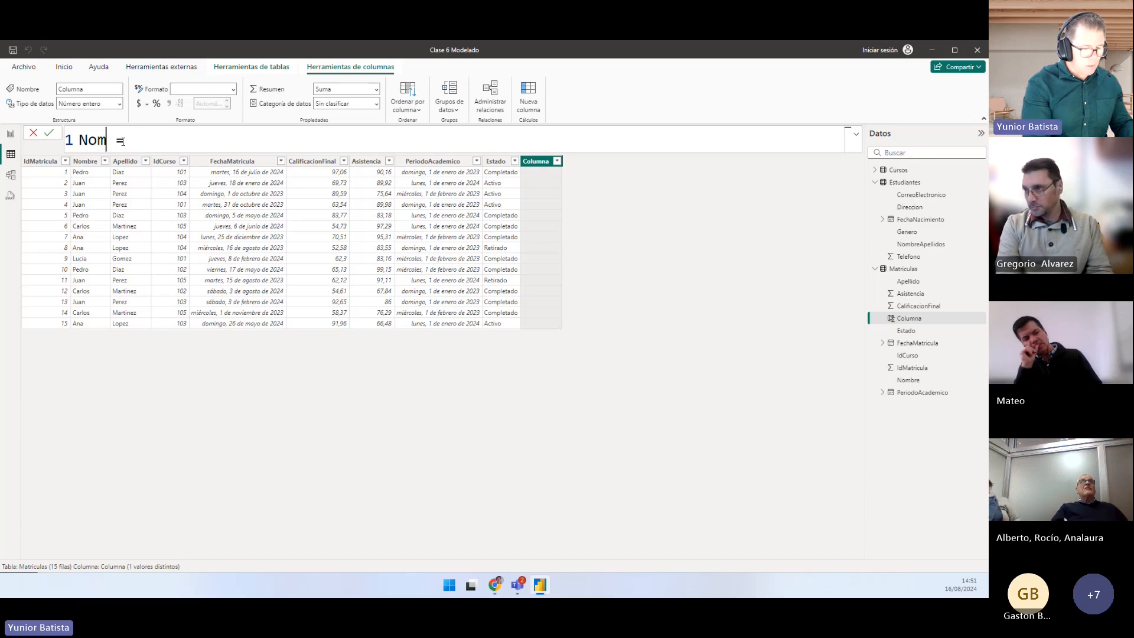
{"action": "type", "text": "pellidos"}
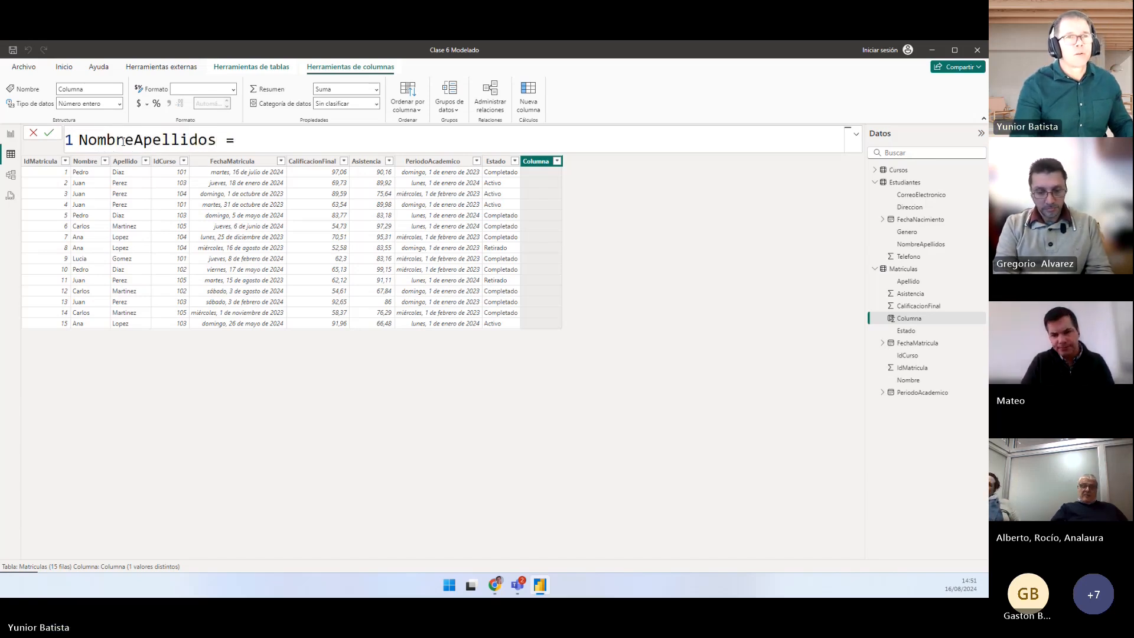
{"action": "double_click", "coordinate": [228, 140]}
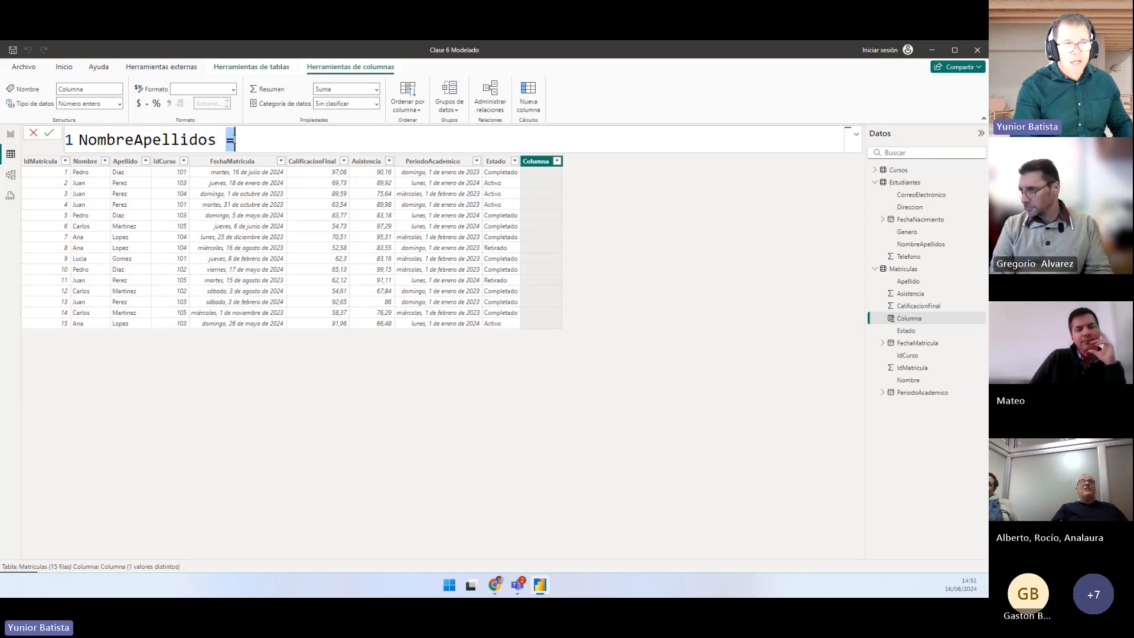
{"action": "left_click", "coordinate": [247, 140]}
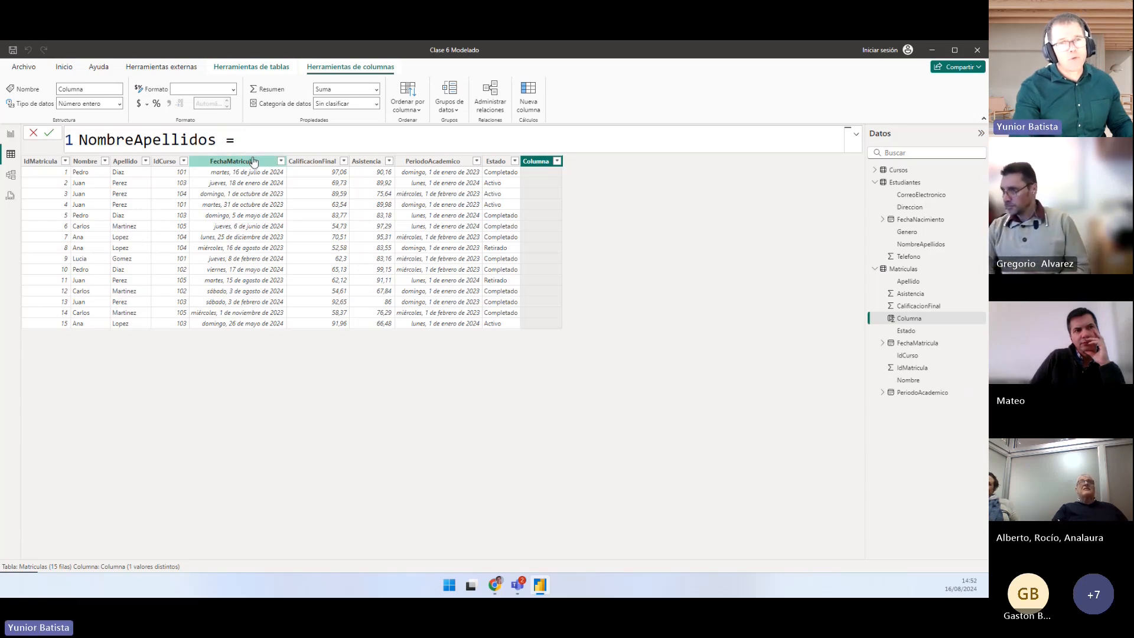
{"action": "left_click", "coordinate": [228, 141]}
{"action": "key", "text": "BackSpace"}
{"action": "left_click", "coordinate": [232, 140]}
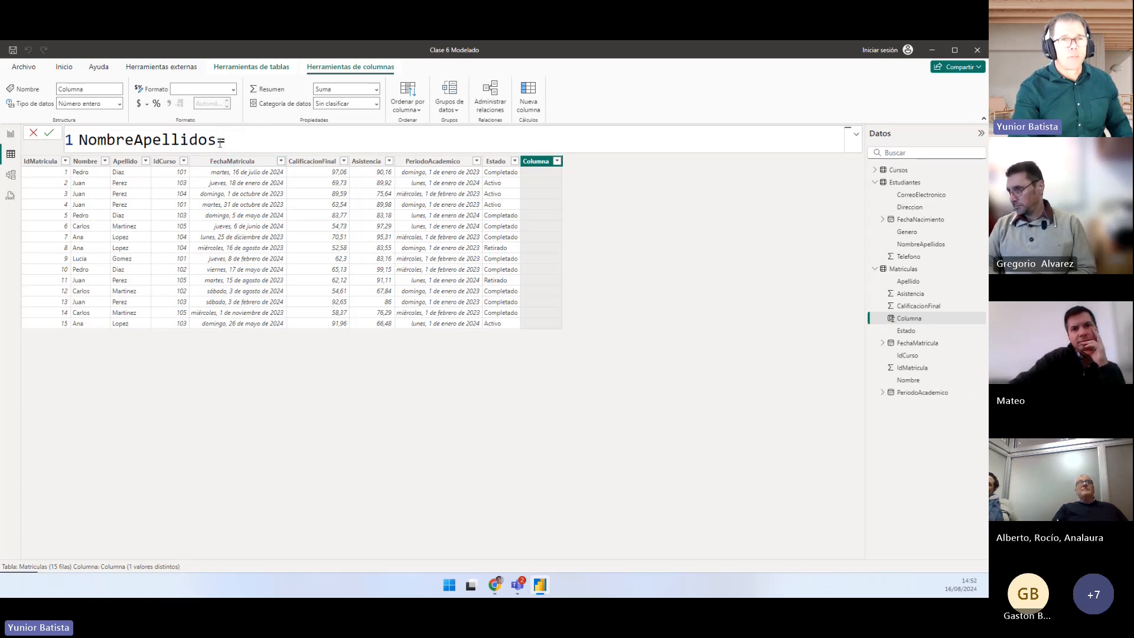
{"action": "double_click", "coordinate": [220, 142]}
{"action": "type", "text": "="}
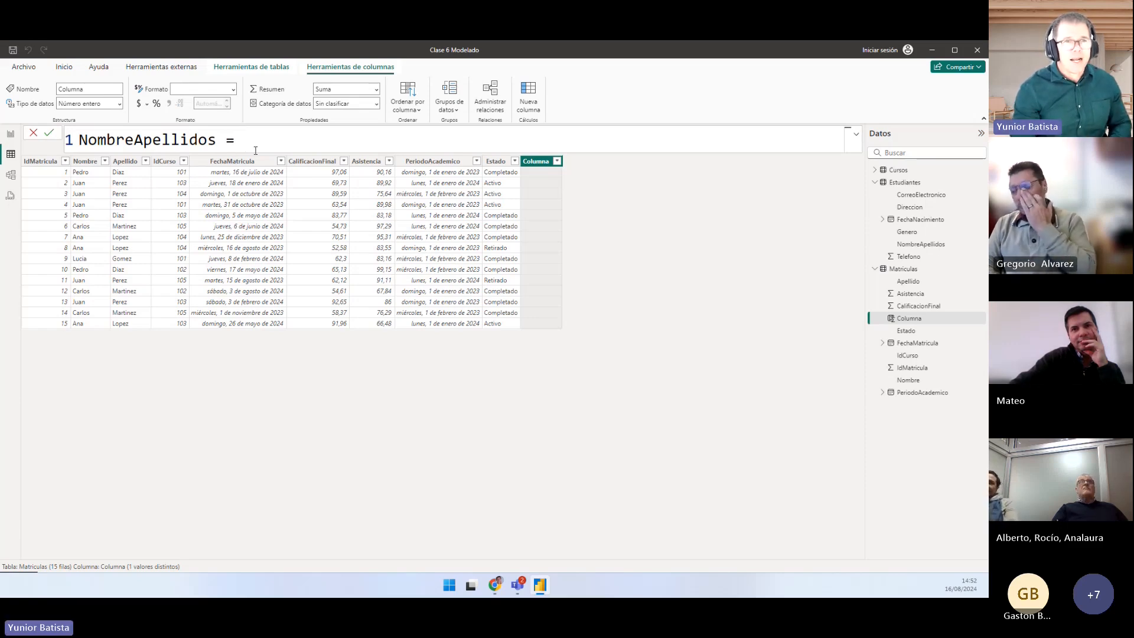
Begin the NombreApellidos formula with a reference to Matriculas[Nombre]
{"action": "type", "text": " no"}
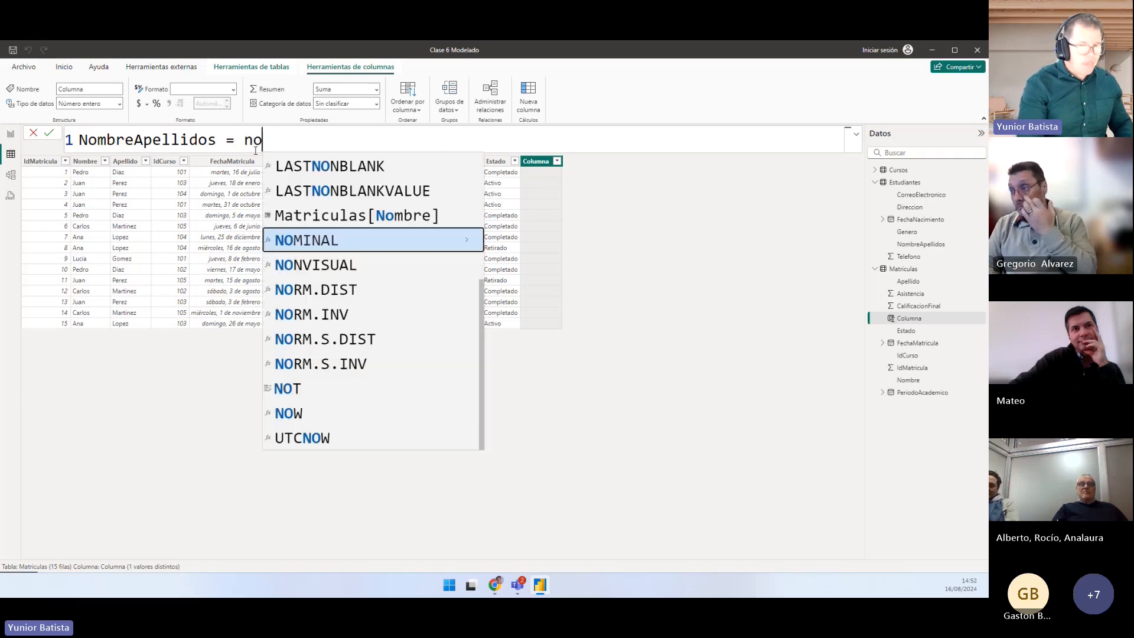
{"action": "type", "text": "m"}
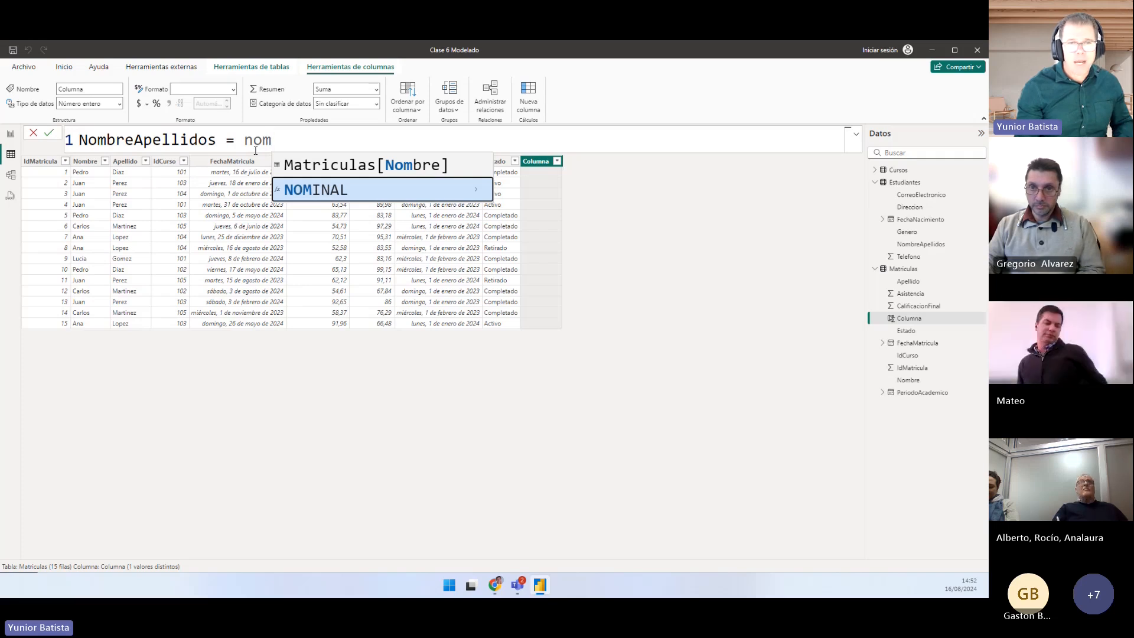
{"action": "key", "text": "Up"}
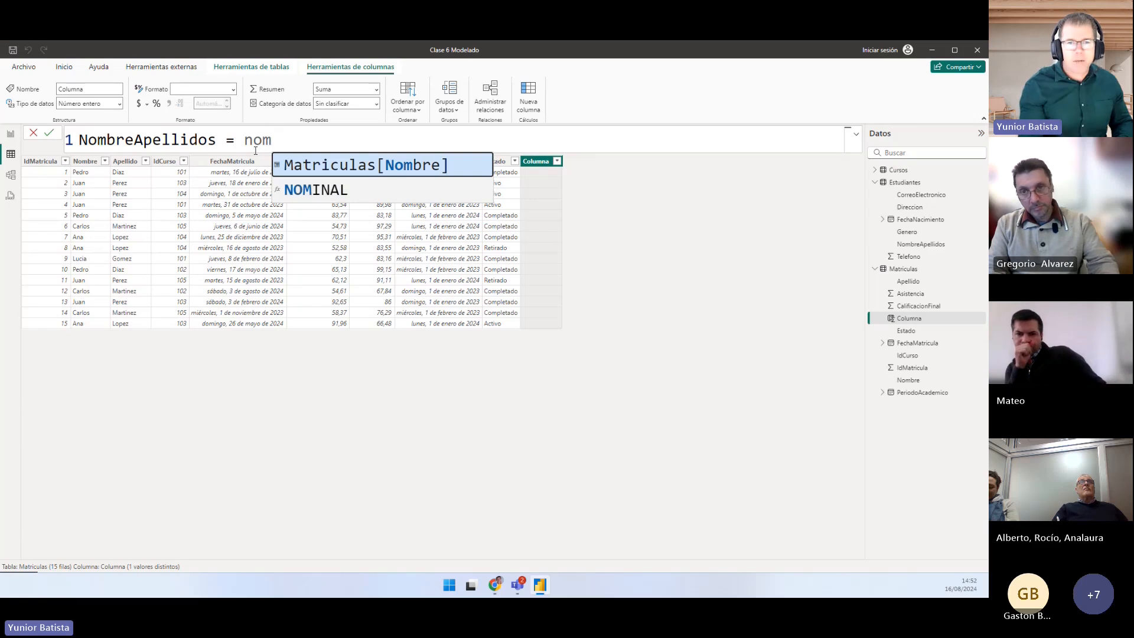
{"action": "key", "text": "Tab"}
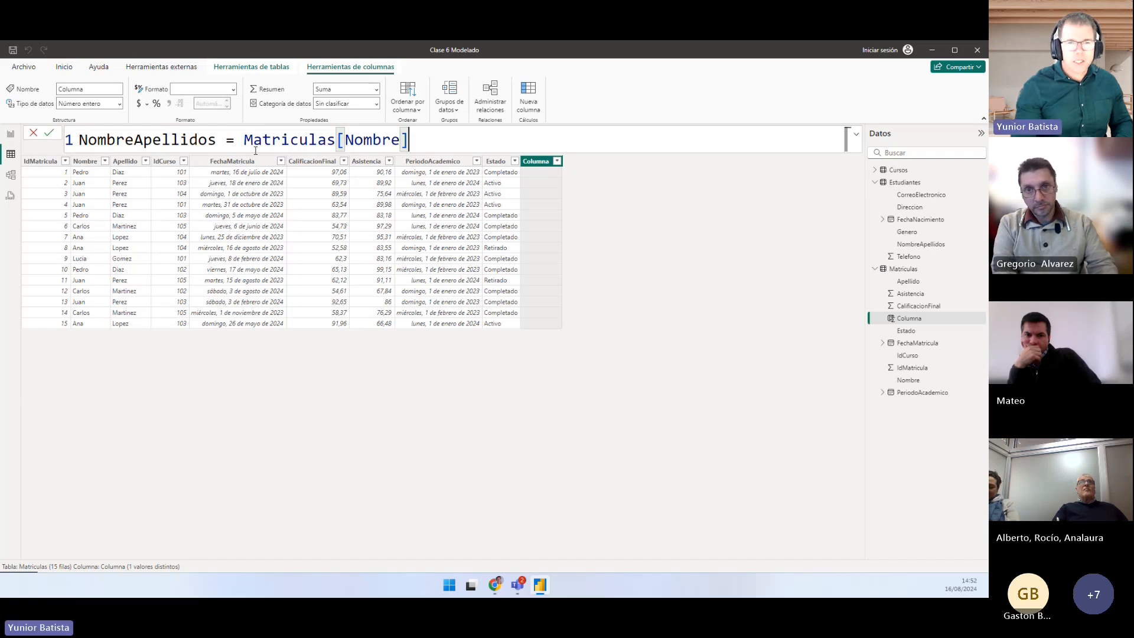
{"action": "double_click", "coordinate": [364, 138]}
{"action": "double_click", "coordinate": [289, 137]}
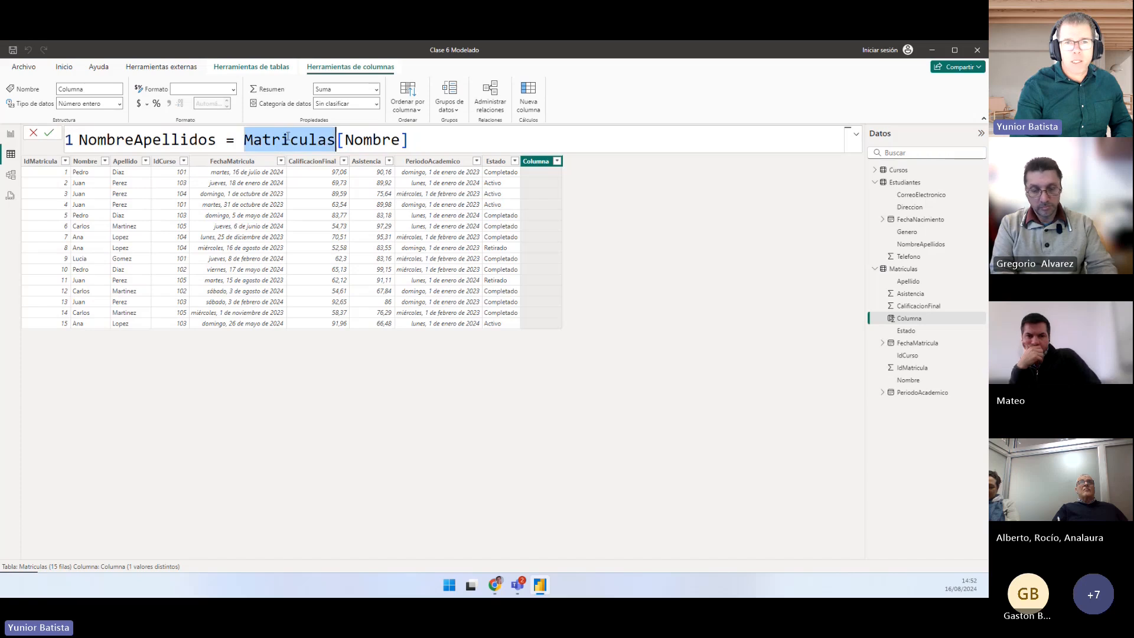
{"action": "left_click", "coordinate": [396, 140]}
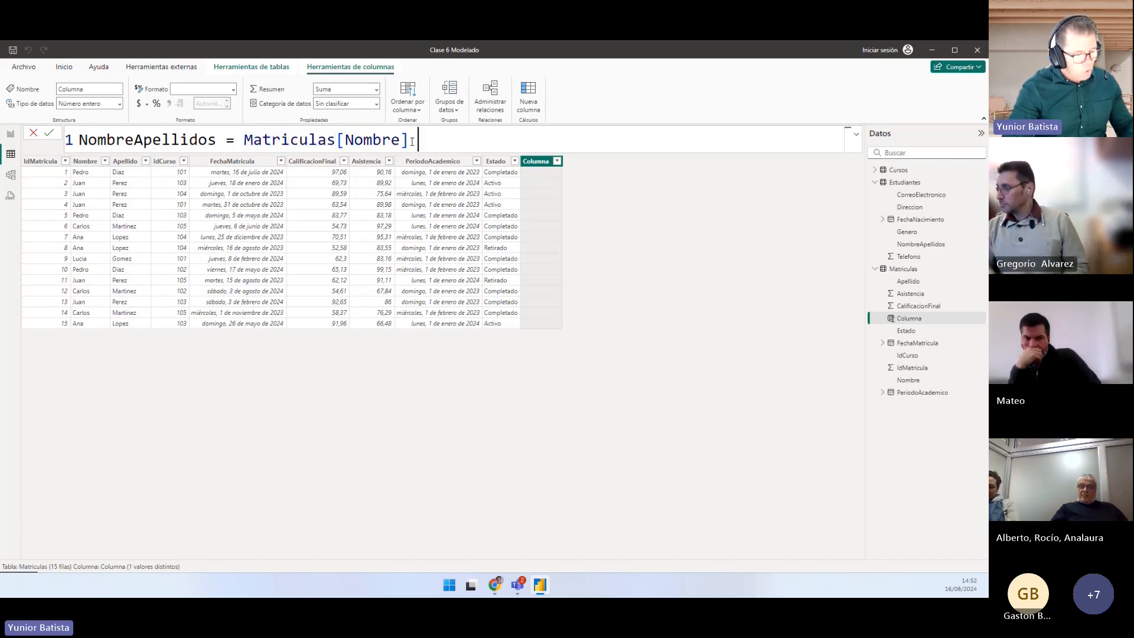
Append a quoted space to the formula after Matriculas[Nombre], with an & operator on each side
{"action": "type", "text": "&"}
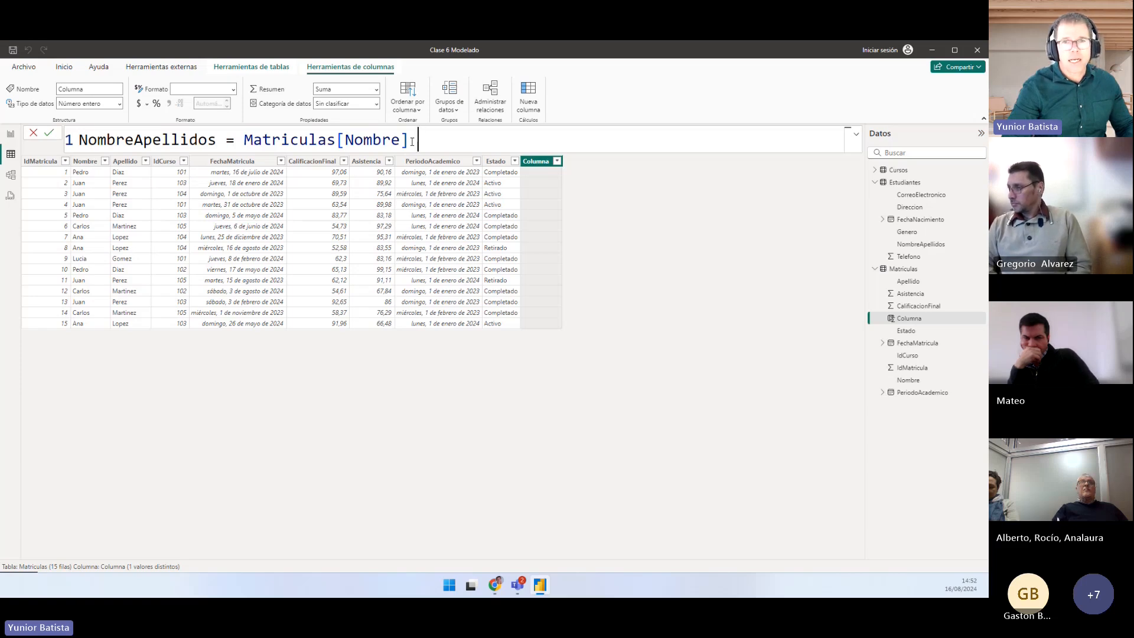
{"action": "type", "text": "&"}
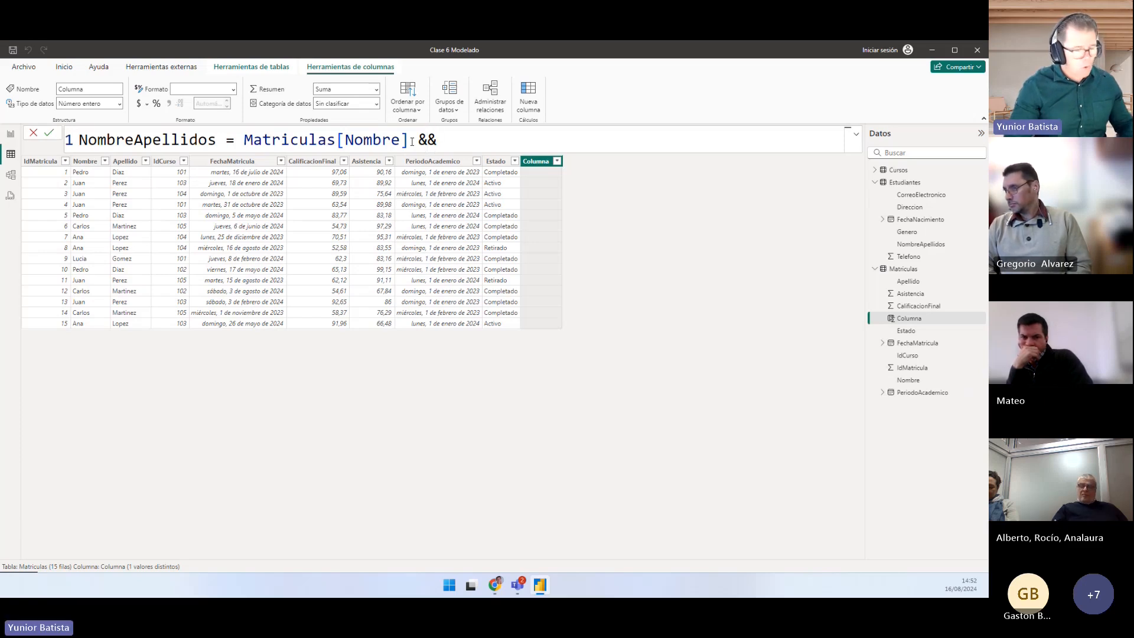
{"action": "type", "text": "\" \""}
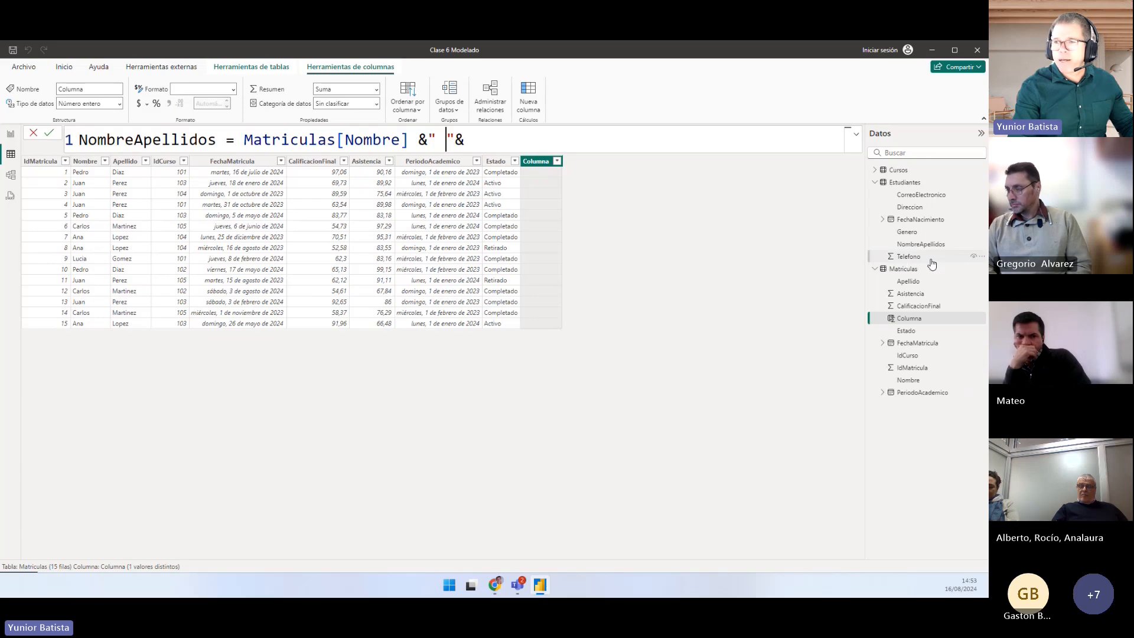
Mark the Estudiantes table and its NombreApellidos field as the format the new column has to match
{"action": "left_click_drag", "start_coordinate": [768, 141], "coordinate": [864, 175]}
{"action": "left_click_drag", "start_coordinate": [899, 281], "coordinate": [925, 238]}
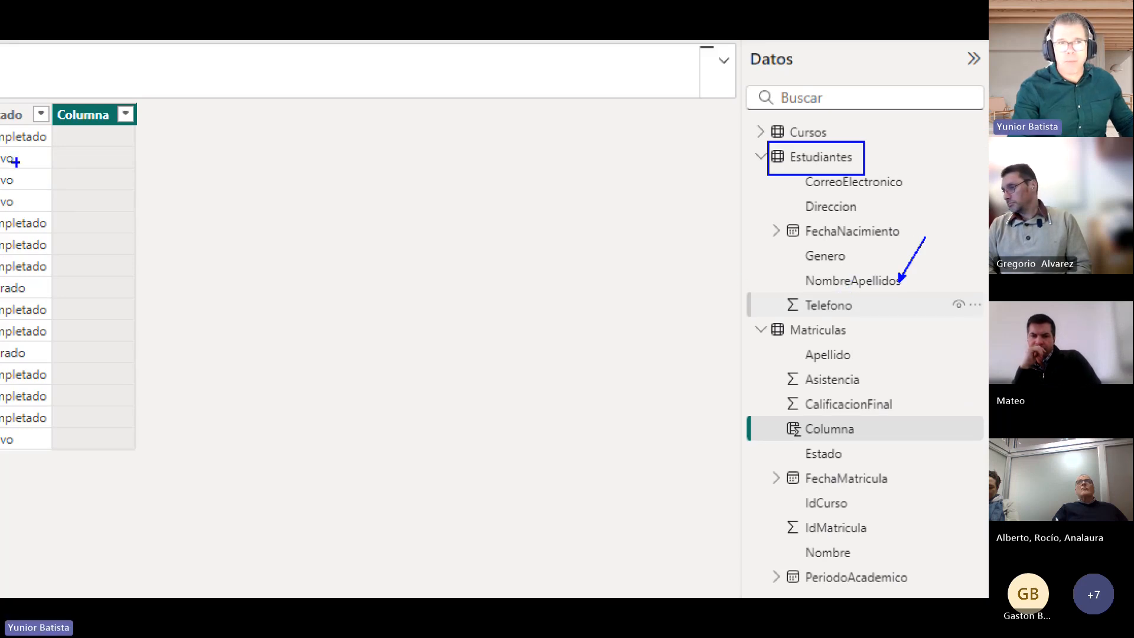
{"action": "key", "text": "Escape"}
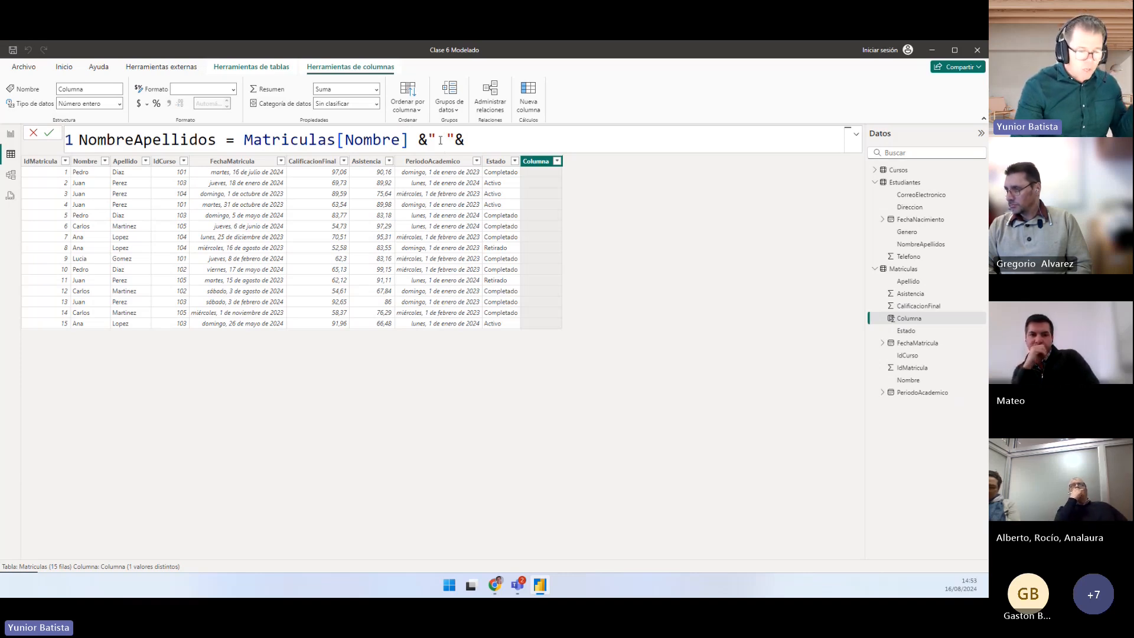
Try a comma in place of the space between the quotation marks in the formula
{"action": "key", "text": "BackSpace"}
{"action": "type", "text": ","}
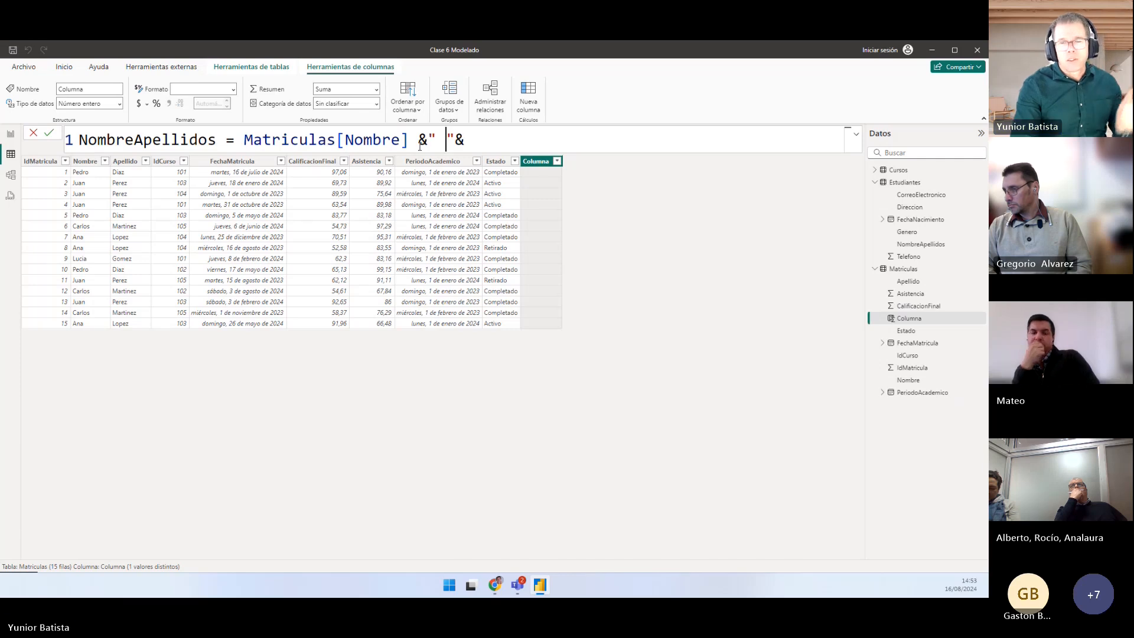
{"action": "left_click_drag", "start_coordinate": [244, 139], "coordinate": [427, 136]}
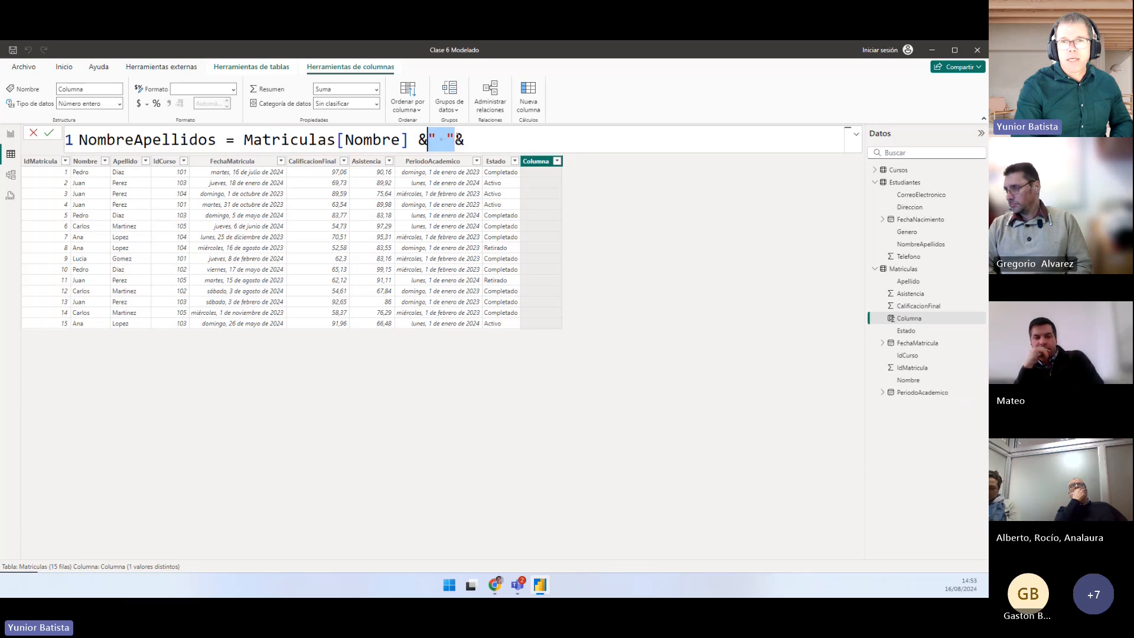
Complete the formula with Matriculas[Apellido] after the last & and commit the NombreApellidos column
{"action": "left_click", "coordinate": [466, 139]}
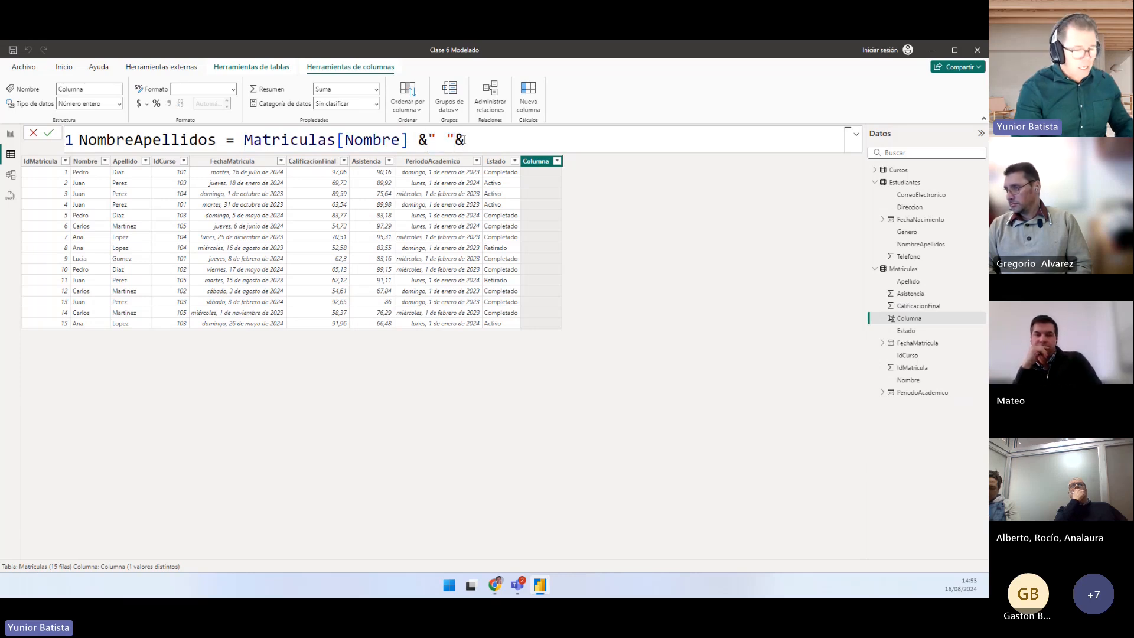
{"action": "type", "text": "ap"}
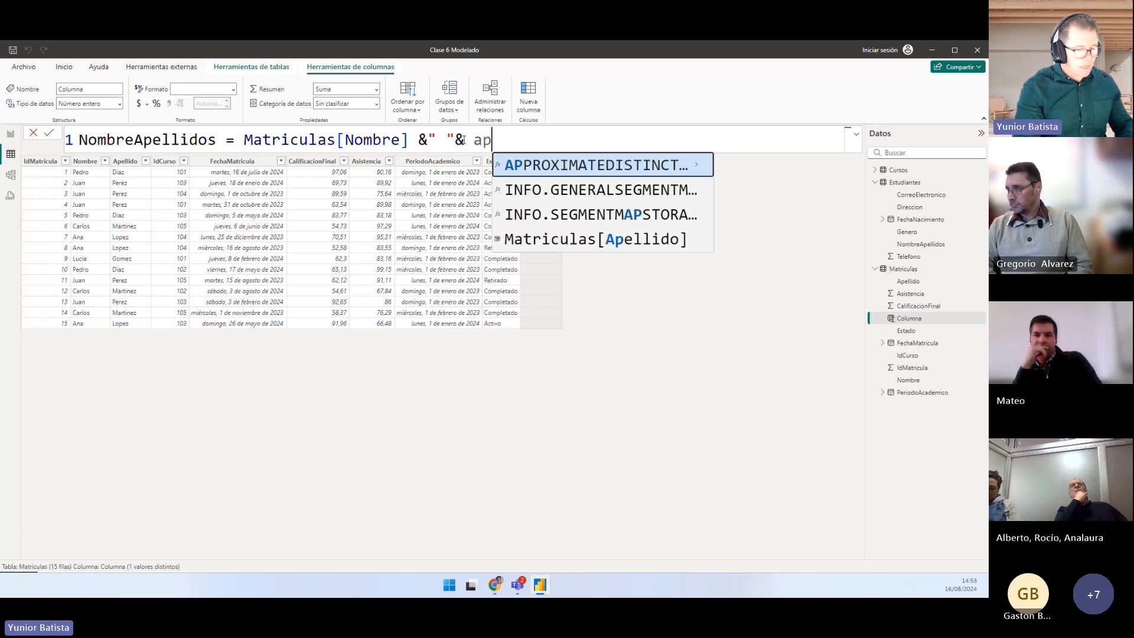
{"action": "type", "text": "el"}
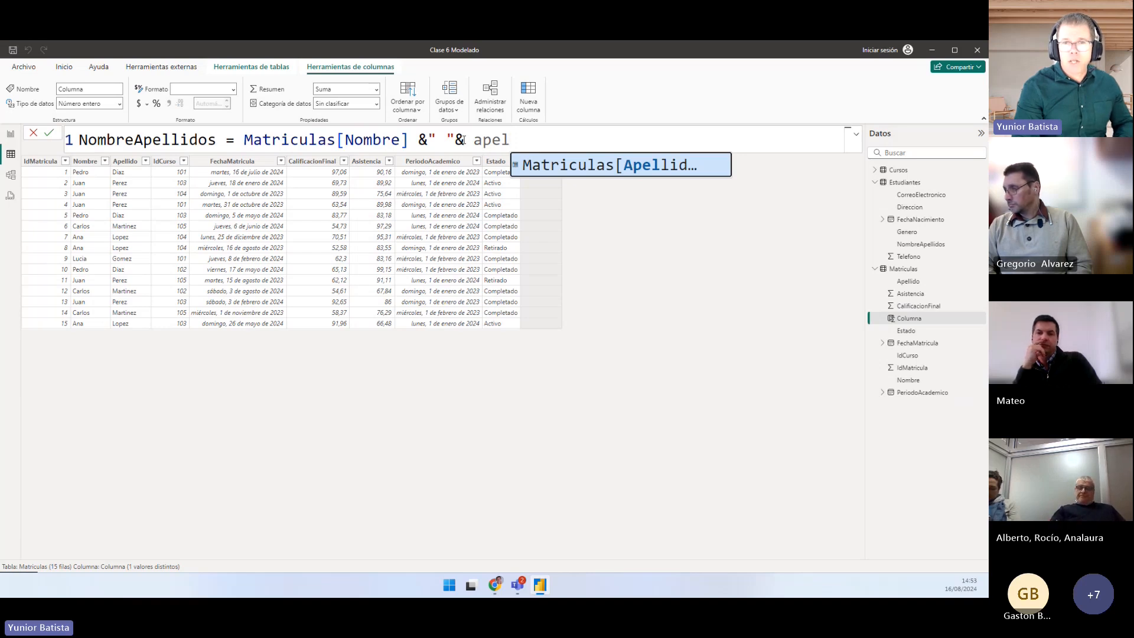
{"action": "key", "text": "Tab"}
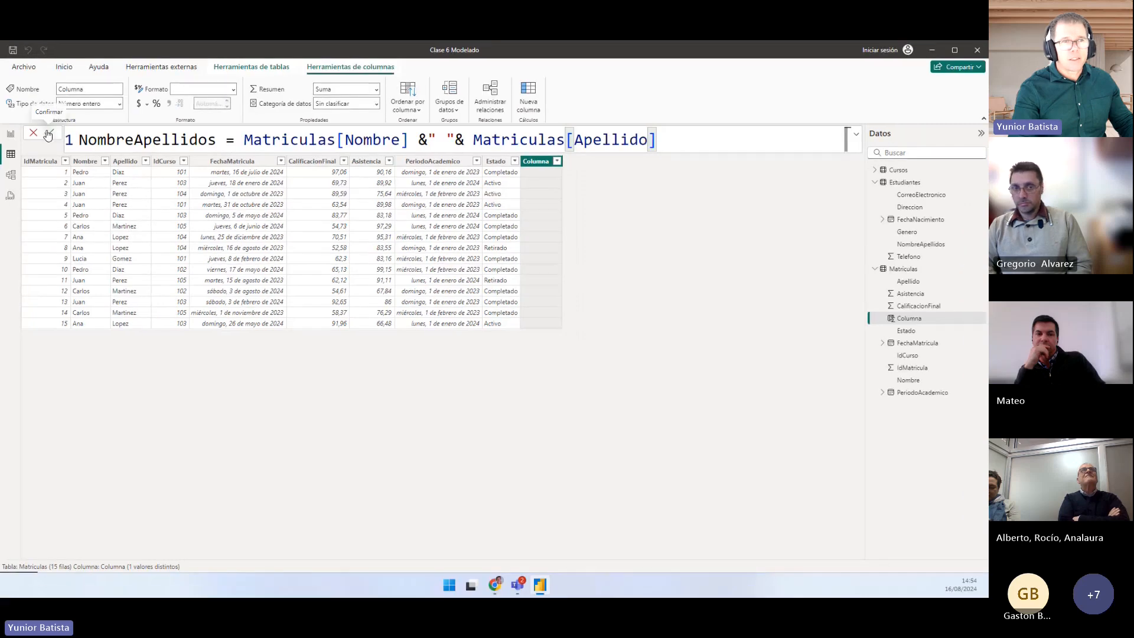
{"action": "left_click", "coordinate": [48, 134]}
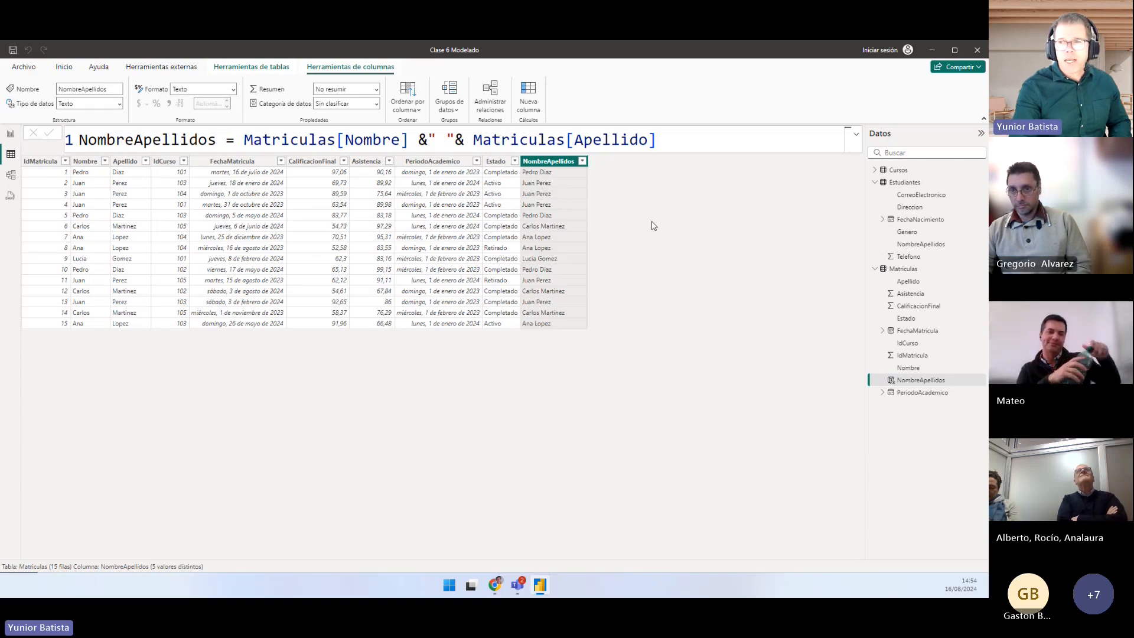
Review the NombreApellidos column in the Estudiantes data to compare its names with the new Matriculas column
{"action": "key", "text": "ctrl+1"}
{"action": "left_click", "coordinate": [901, 184]}
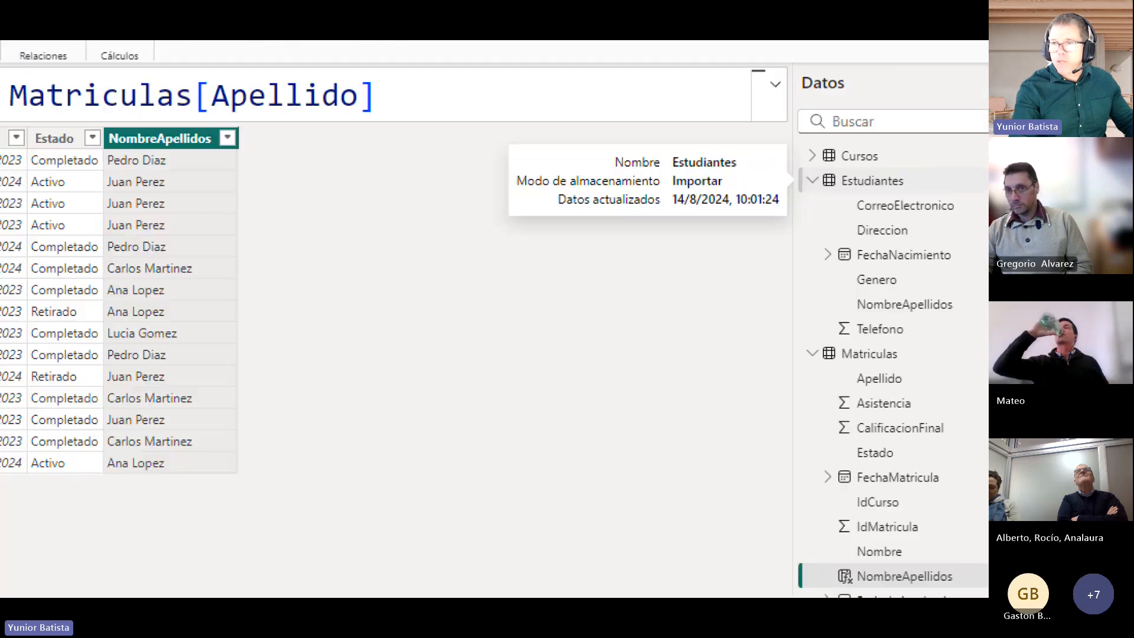
{"action": "left_click_drag", "start_coordinate": [887, 175], "coordinate": [934, 197]}
{"action": "key", "text": "Escape"}
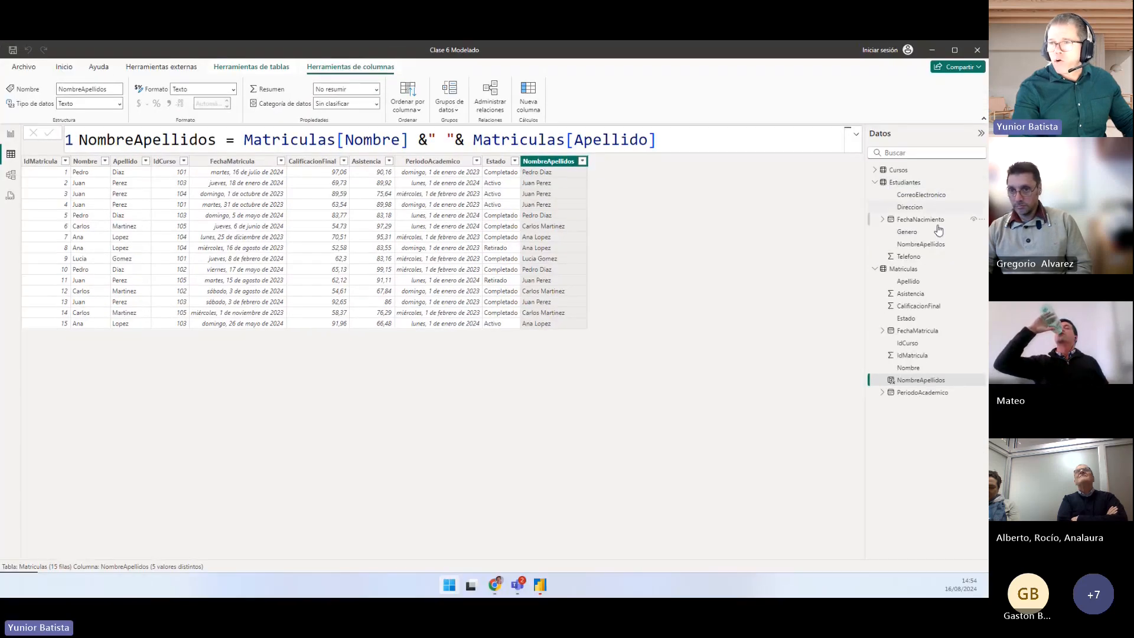
{"action": "left_click", "coordinate": [923, 245]}
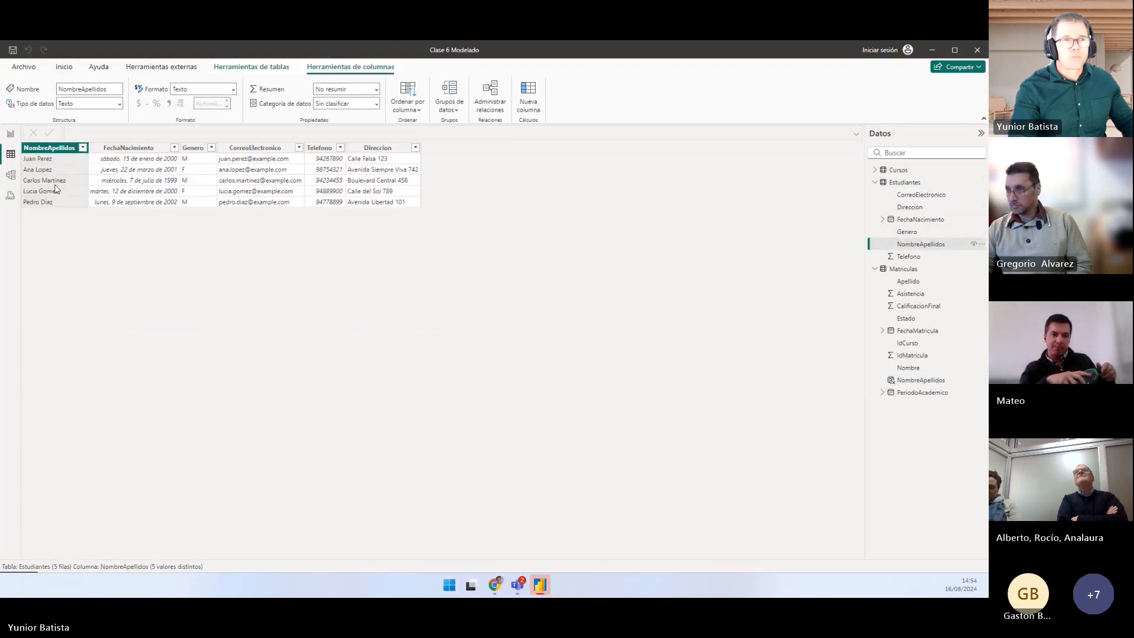
{"action": "key", "text": "ctrl+1"}
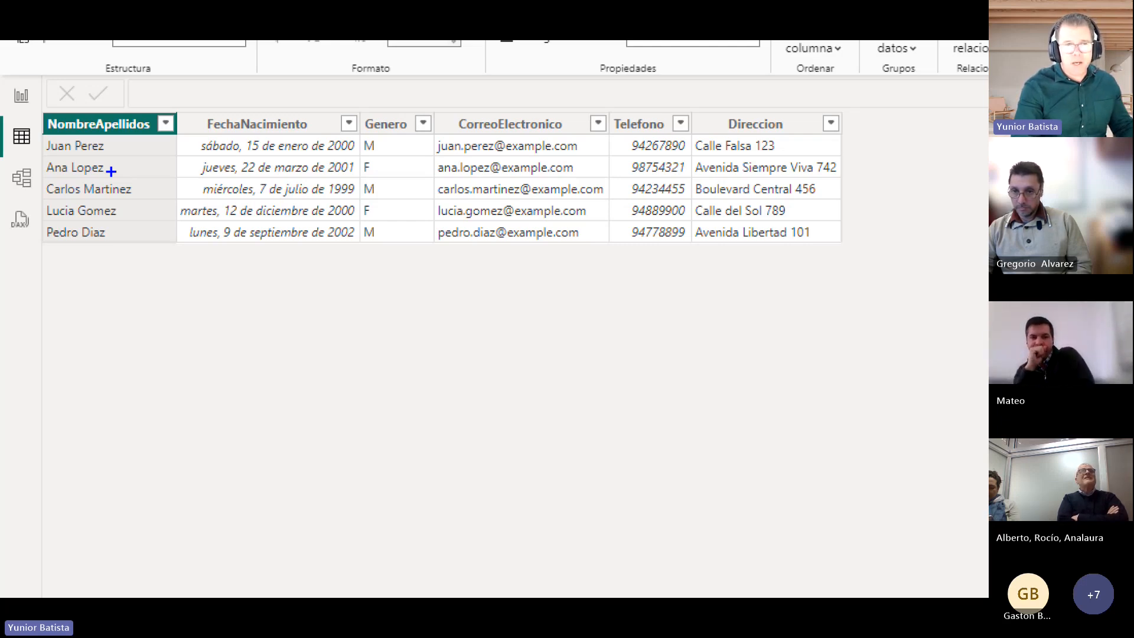
Mark the model view as the place for managing relationships and open it
{"action": "key", "text": "Escape"}
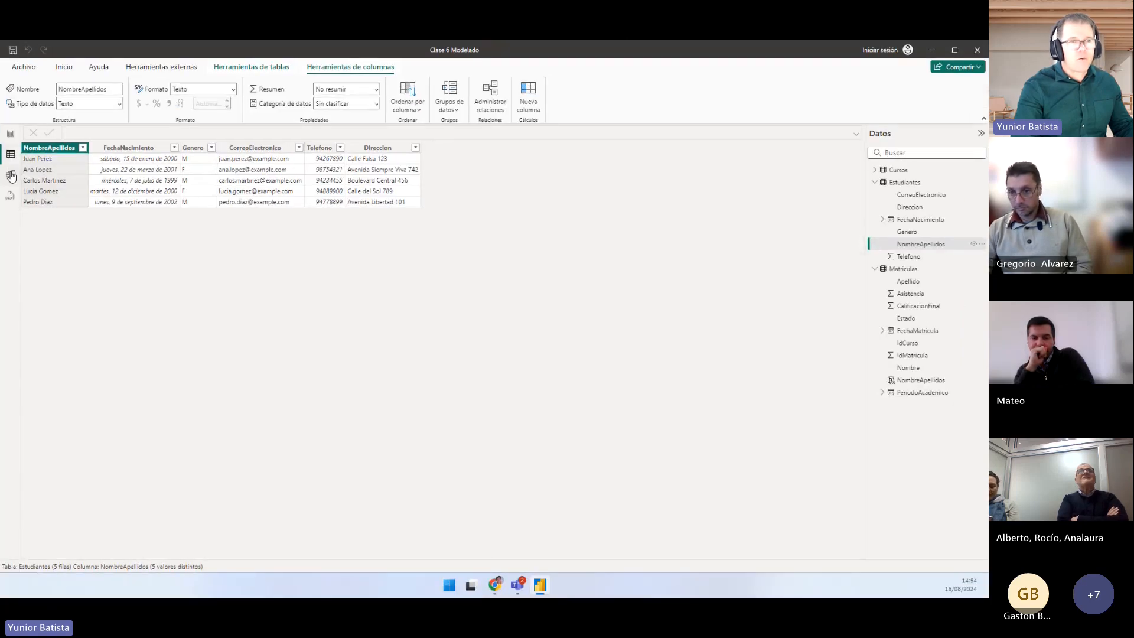
{"action": "key", "text": "ctrl+1"}
{"action": "left_click", "coordinate": [20, 171]}
{"action": "left_click_drag", "start_coordinate": [3, 157], "coordinate": [38, 191]}
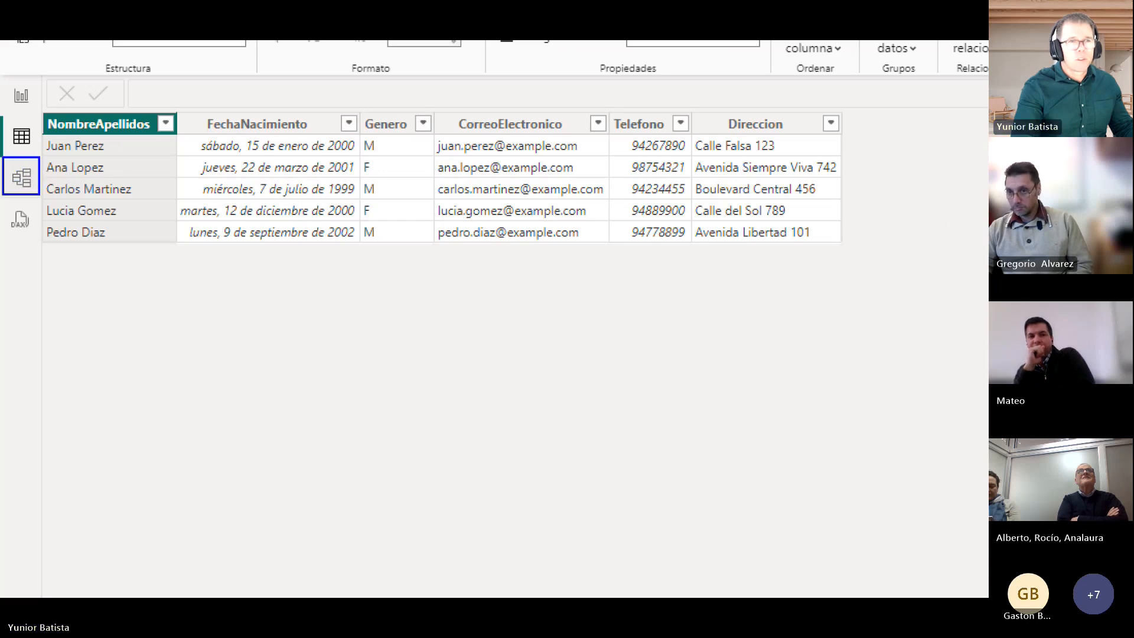
{"action": "key", "text": "Escape"}
{"action": "left_click", "coordinate": [12, 176]}
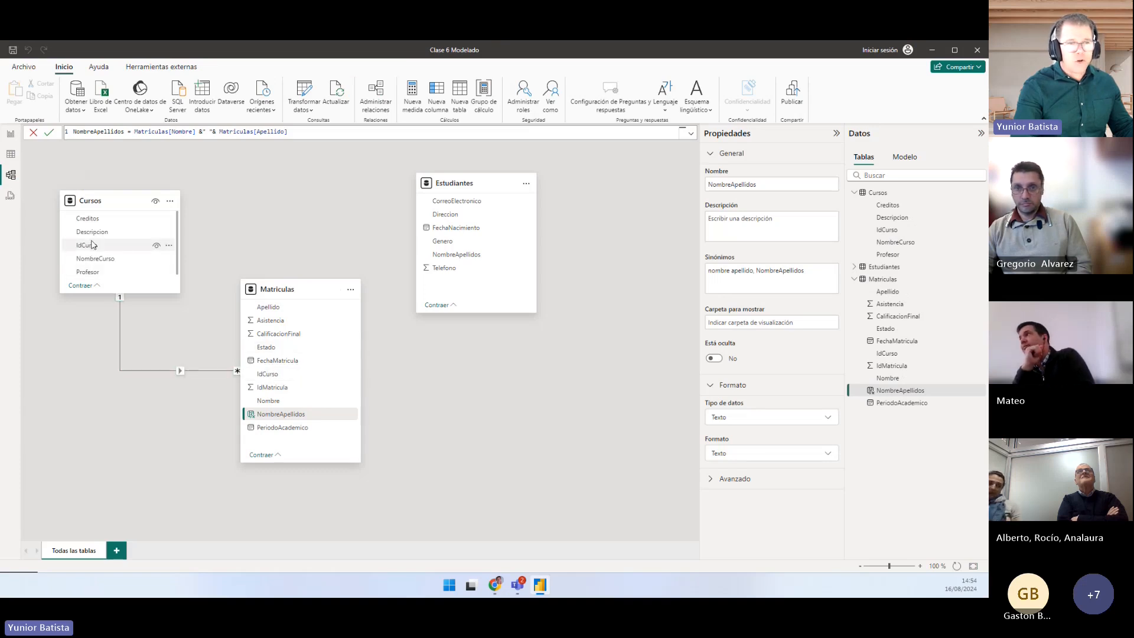
Point out the NombreApellidos field in Estudiantes and its counterpart in Matriculas on the diagram
{"action": "left_click_drag", "start_coordinate": [460, 254], "coordinate": [459, 254]}
{"action": "mouse_move", "coordinate": [443, 258]}
{"action": "left_mouse_down"}
{"action": "mouse_move", "coordinate": [337, 309]}
{"action": "mouse_move", "coordinate": [286, 367]}
{"action": "mouse_move", "coordinate": [282, 418]}
{"action": "mouse_move", "coordinate": [462, 257]}
{"action": "left_mouse_up"}
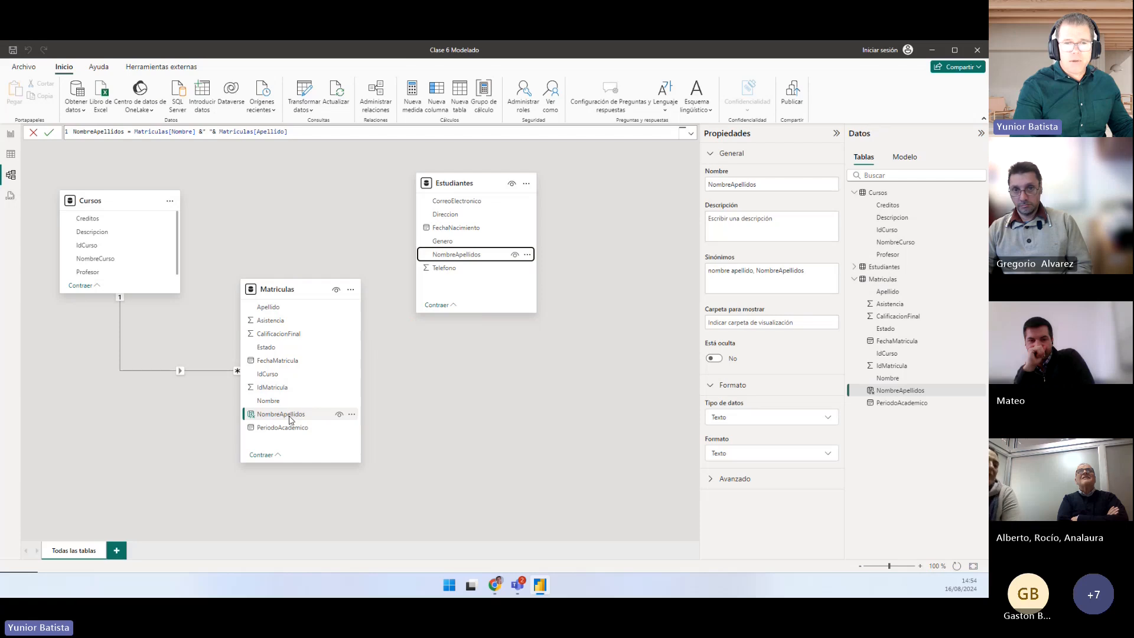
{"action": "mouse_move", "coordinate": [290, 420]}
{"action": "left_mouse_down"}
{"action": "mouse_move", "coordinate": [435, 325]}
{"action": "mouse_move", "coordinate": [443, 274]}
{"action": "mouse_move", "coordinate": [301, 418]}
{"action": "left_mouse_up"}
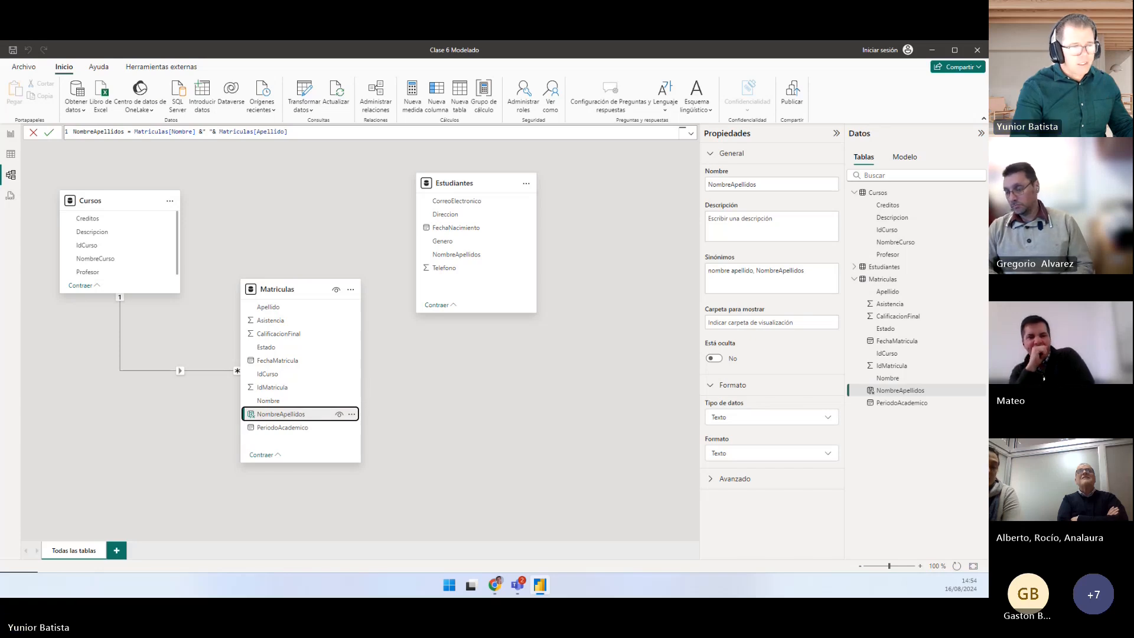
Switch to the "Administrar relaciones" slide, mark its manual relationship option, and return to Power BI
{"action": "key", "text": "alt+Tab"}
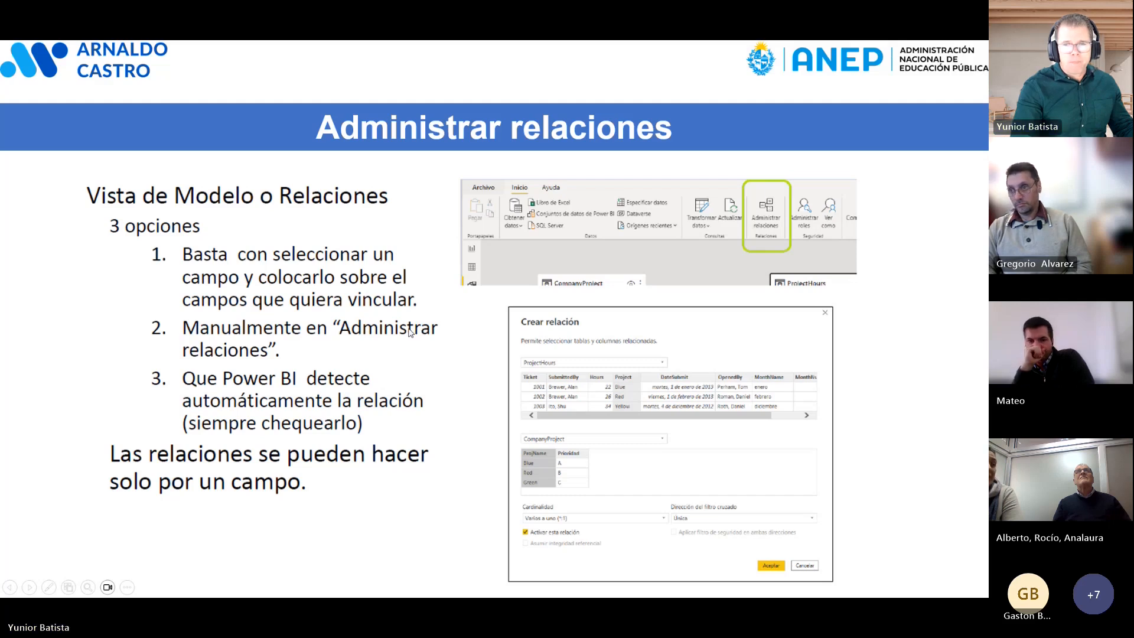
{"action": "key", "text": "ctrl+1"}
{"action": "left_click", "coordinate": [775, 236]}
{"action": "left_click_drag", "start_coordinate": [766, 247], "coordinate": [781, 332]}
{"action": "key", "text": "Escape"}
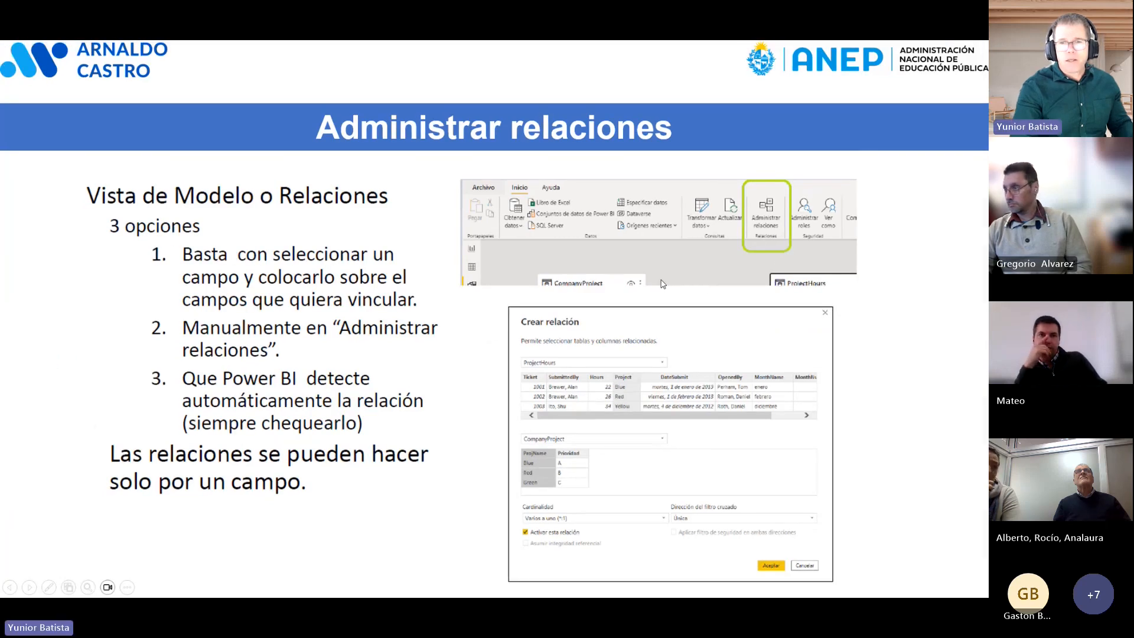
{"action": "key", "text": "alt+Tab"}
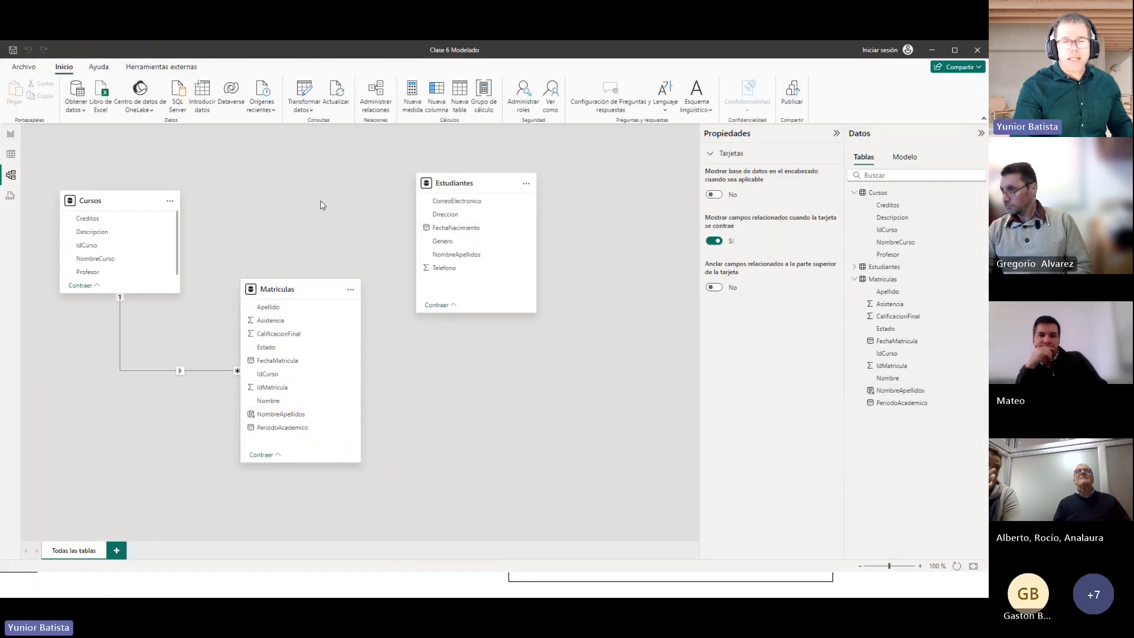
Mark the Administrar relaciones command as the manual way to relate the tables
{"action": "key", "text": "ctrl+1"}
{"action": "left_click", "coordinate": [368, 85]}
{"action": "left_click_drag", "start_coordinate": [328, 41], "coordinate": [402, 99]}
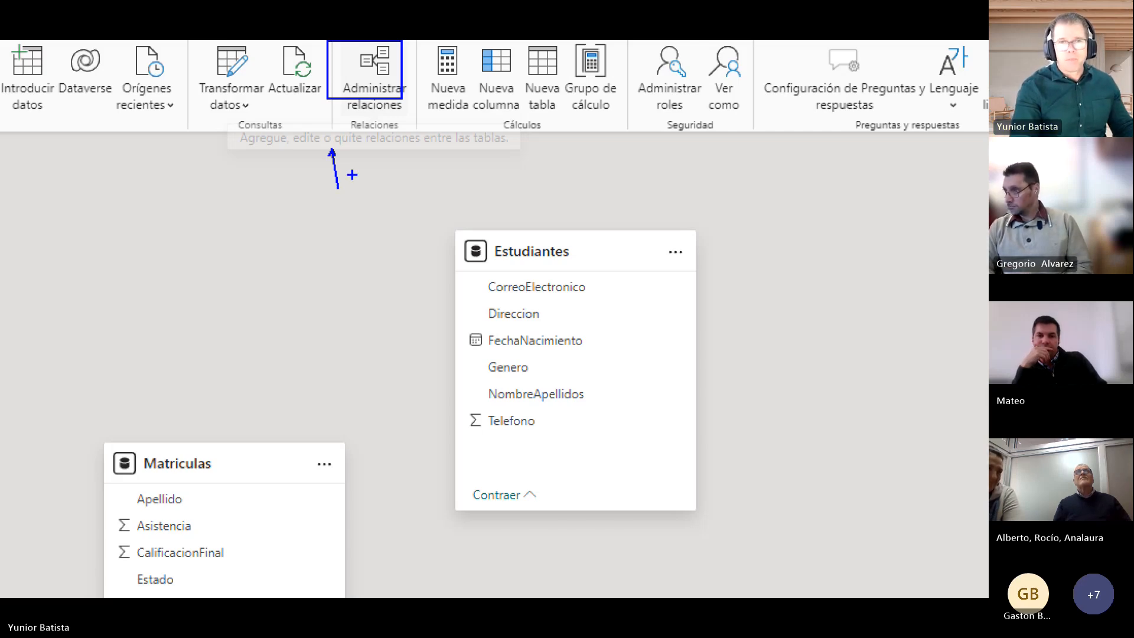
{"action": "key", "text": "Escape"}
{"action": "left_click", "coordinate": [375, 99]}
{"action": "left_click_drag", "start_coordinate": [383, 124], "coordinate": [354, 128]}
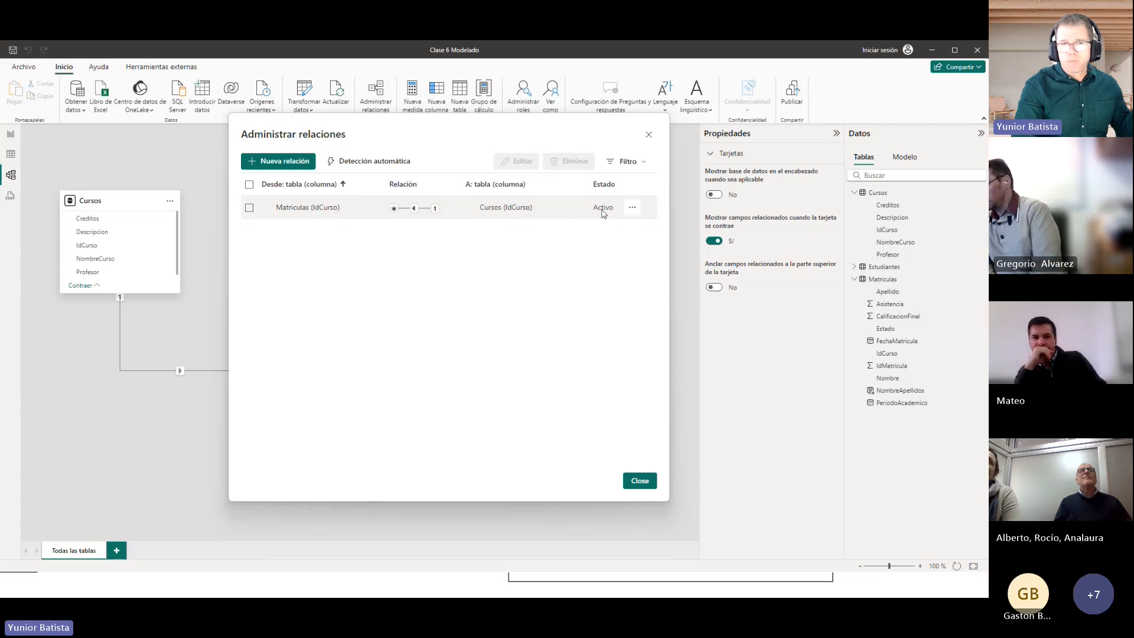
{"action": "left_click", "coordinate": [286, 162]}
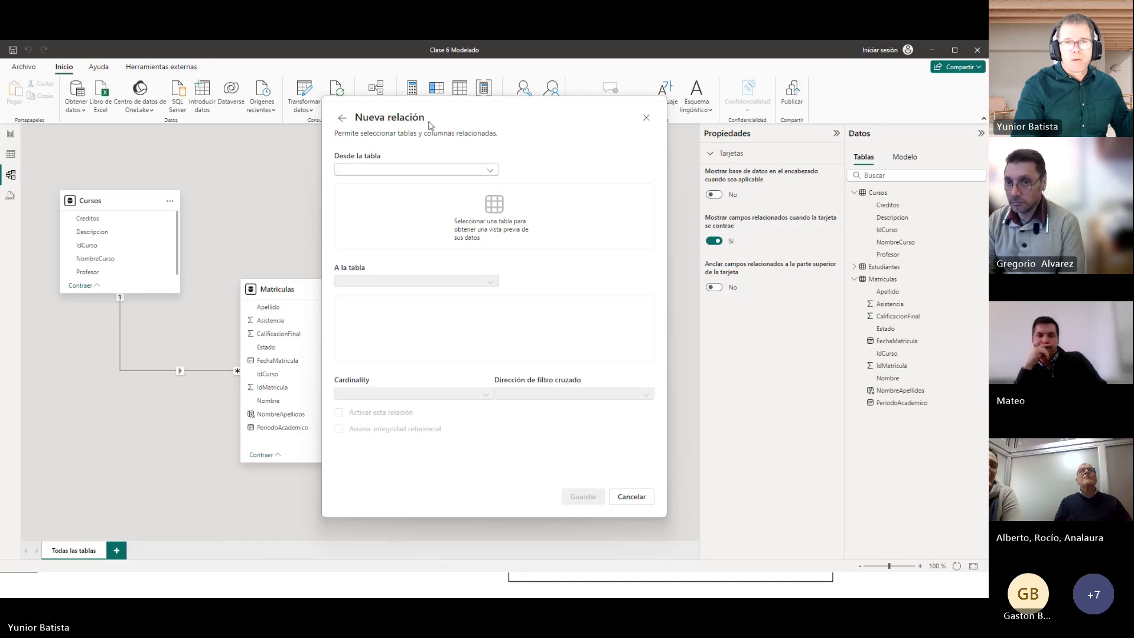
{"action": "left_click_drag", "start_coordinate": [438, 116], "coordinate": [376, 123]}
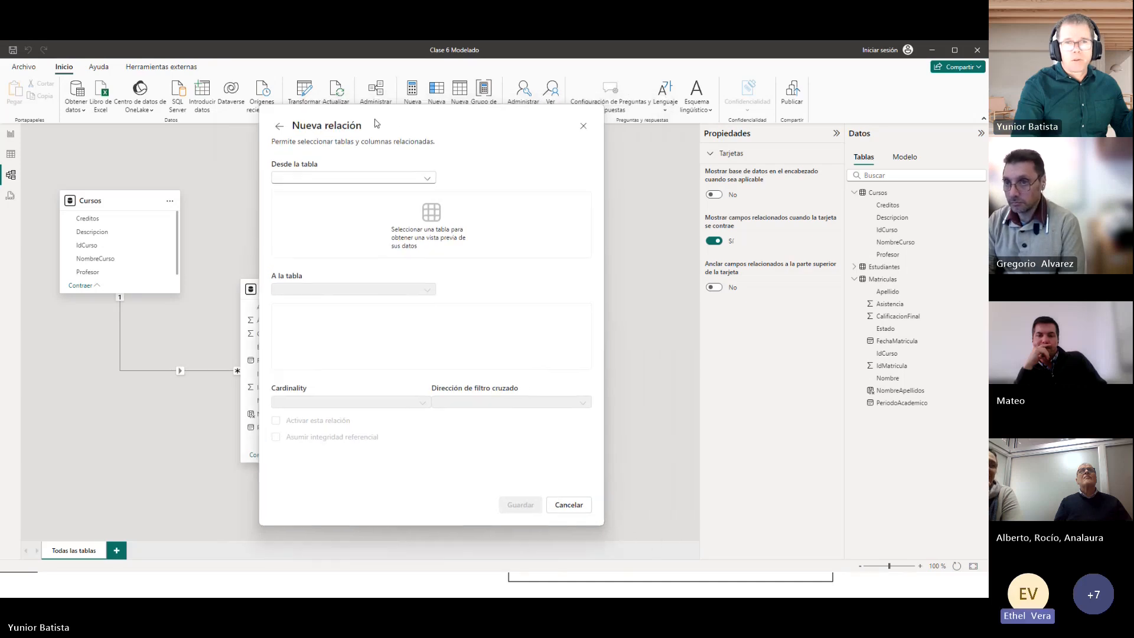
{"action": "left_click", "coordinate": [583, 128]}
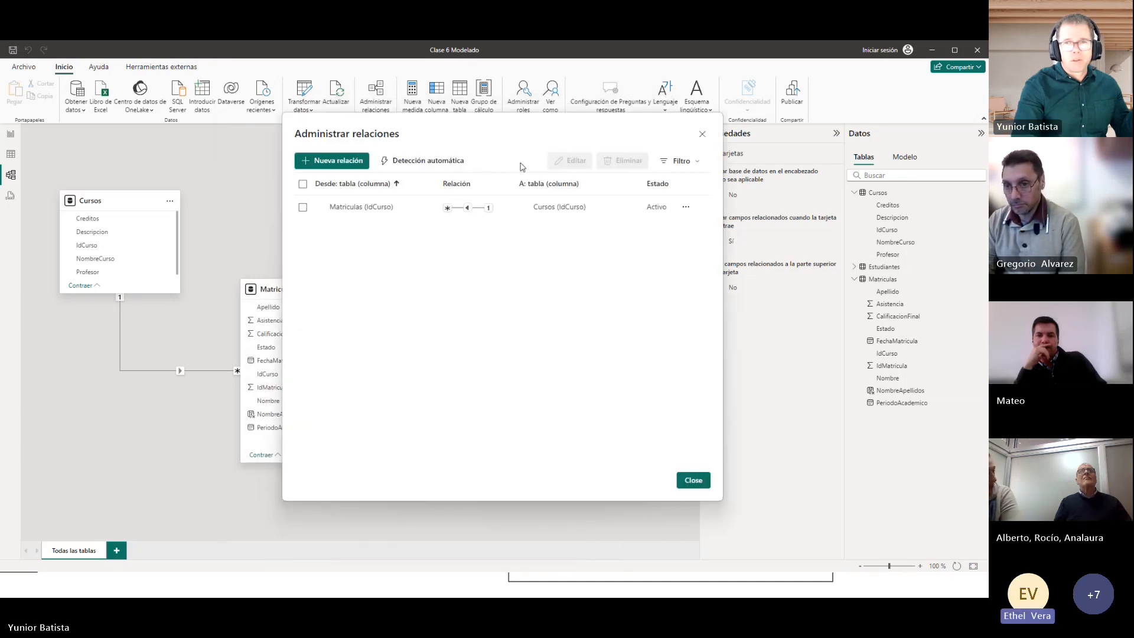
{"action": "left_click", "coordinate": [703, 135]}
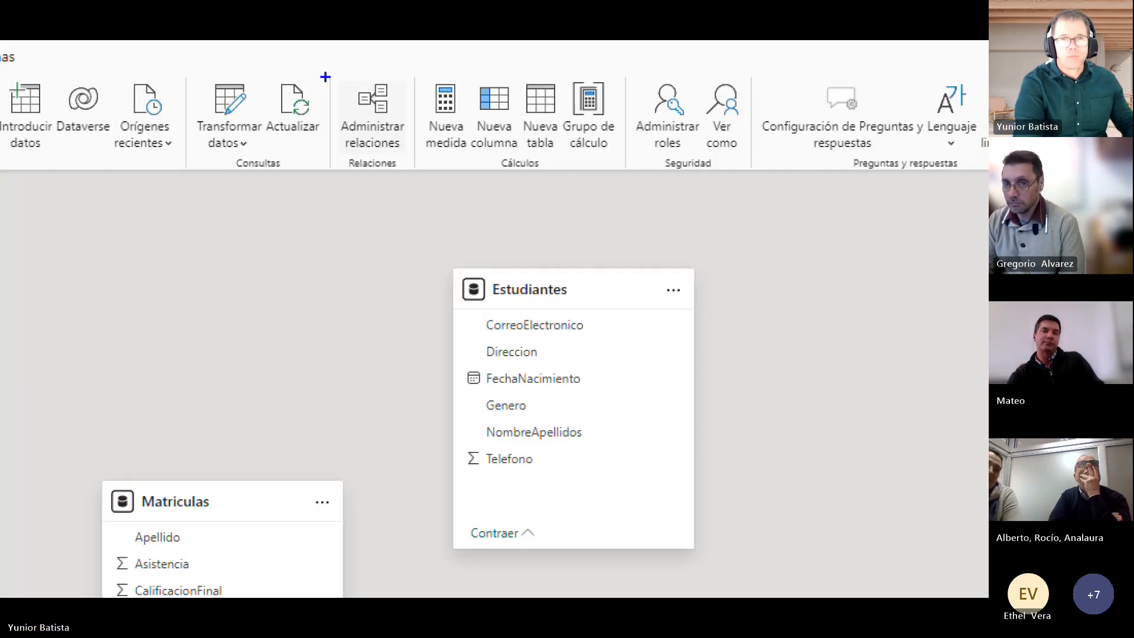
Mark the Administrar relaciones command again and review the list of existing relationships it opens
{"action": "left_click_drag", "start_coordinate": [326, 77], "coordinate": [408, 159]}
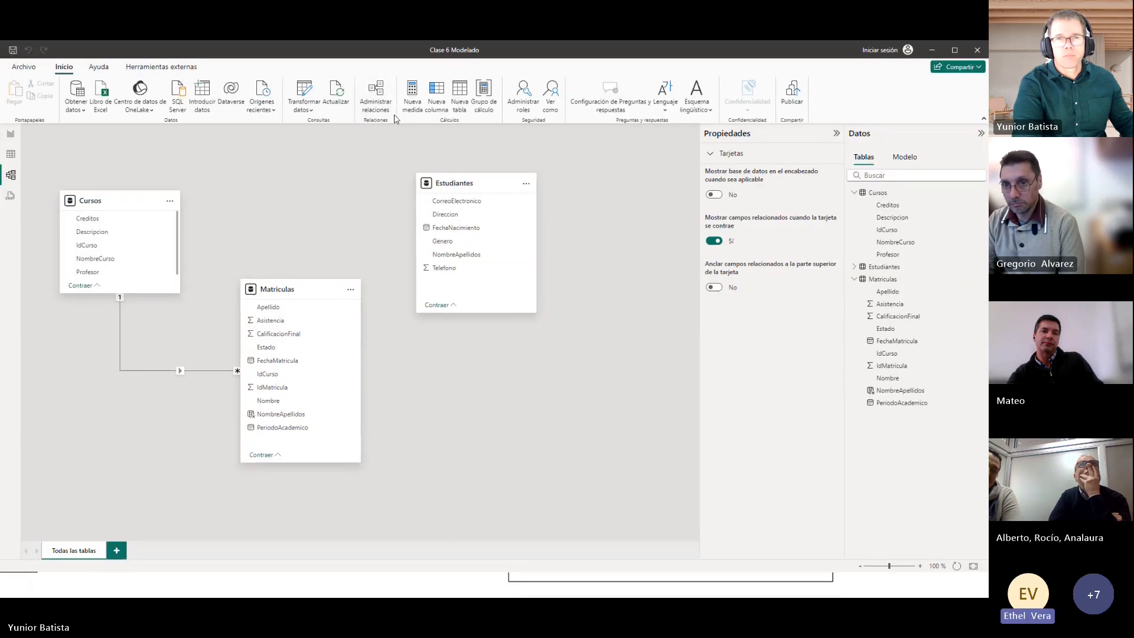
{"action": "left_click", "coordinate": [395, 148]}
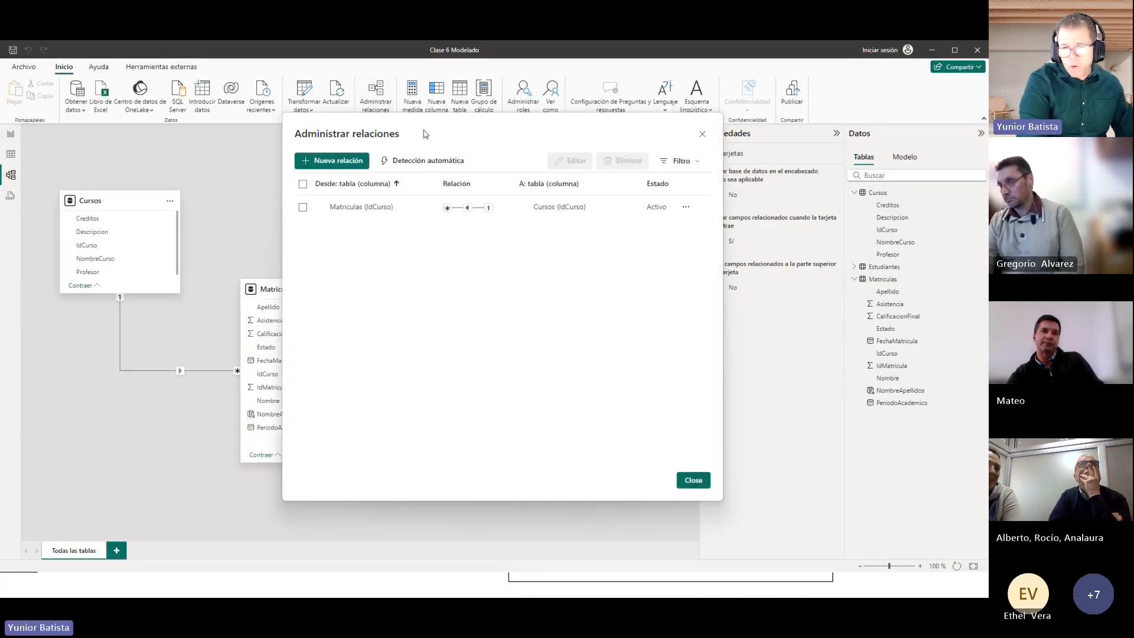
{"action": "left_click_drag", "start_coordinate": [423, 135], "coordinate": [338, 157]}
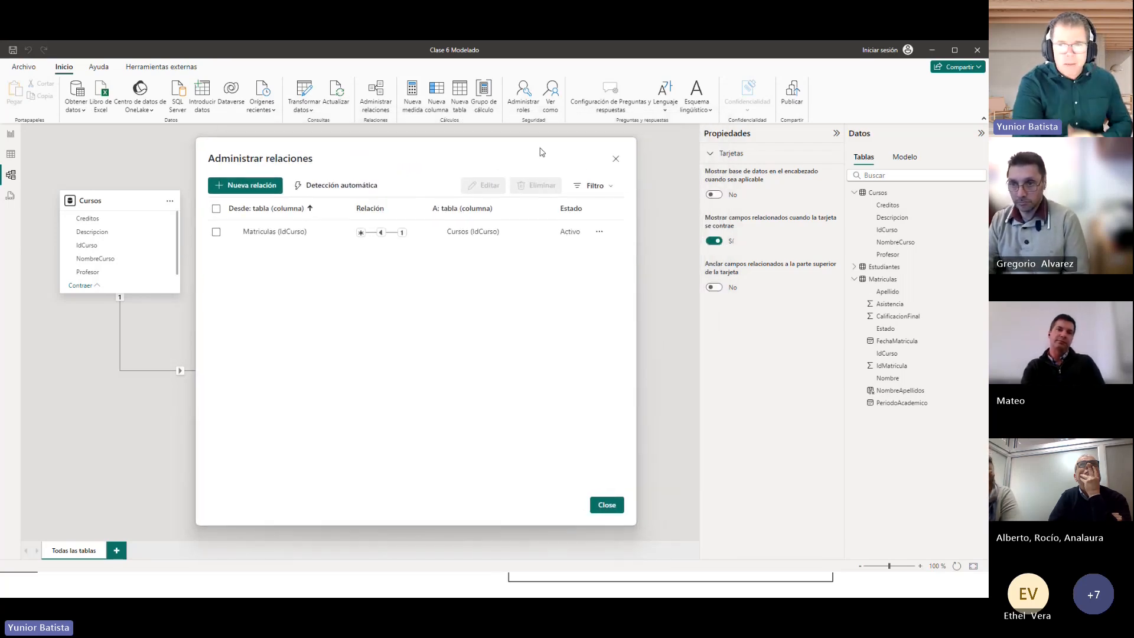
{"action": "left_click", "coordinate": [614, 159]}
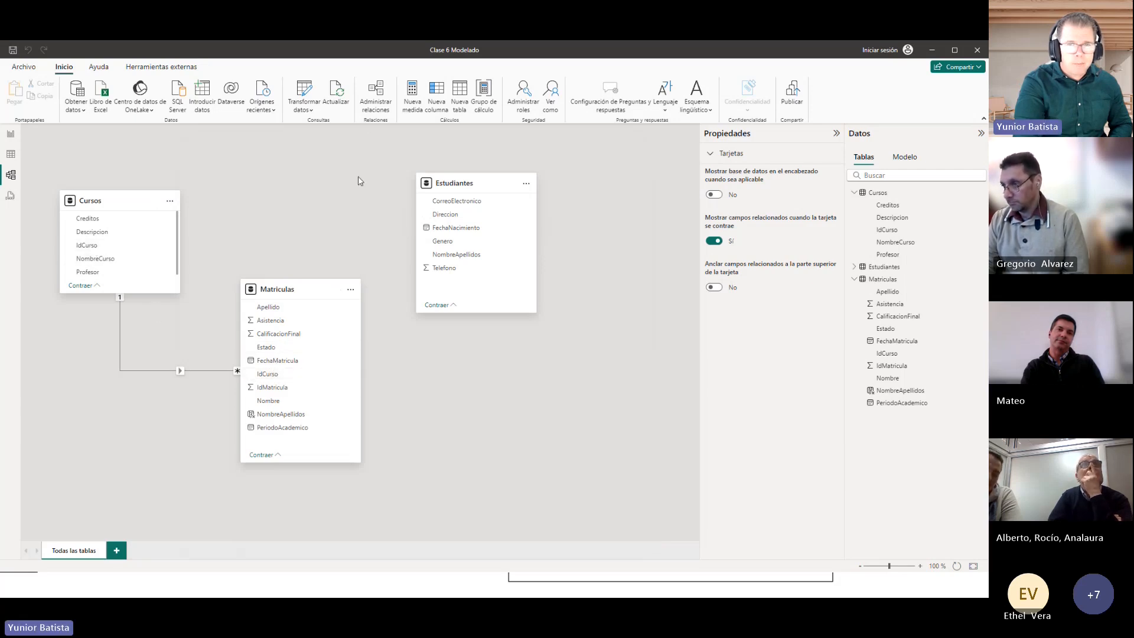
{"action": "left_click", "coordinate": [381, 106]}
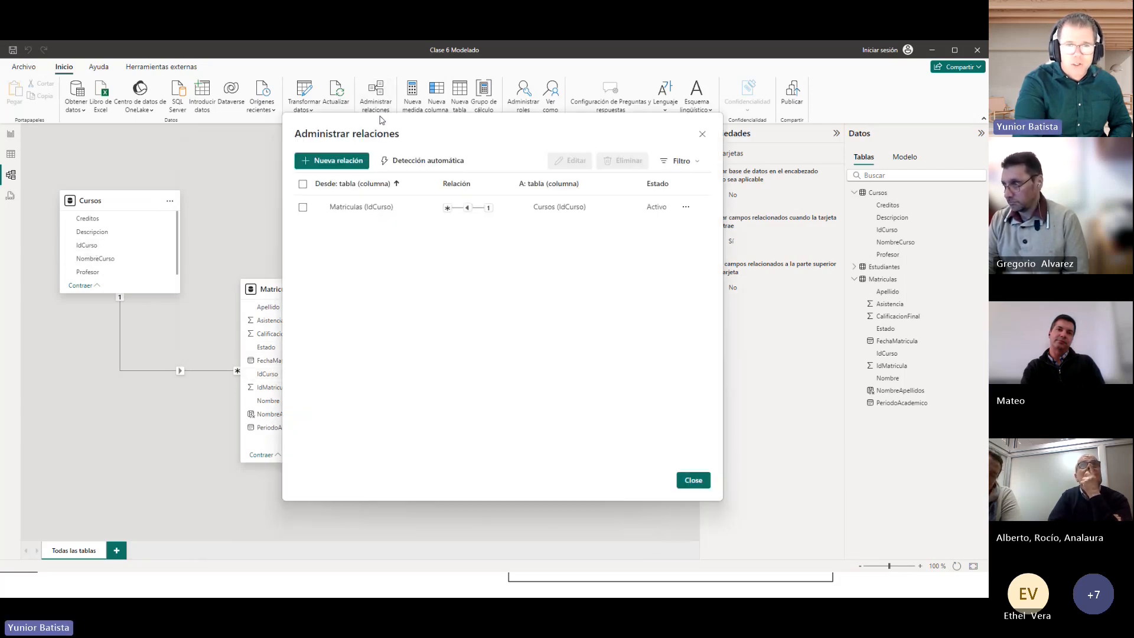
{"action": "left_click_drag", "start_coordinate": [444, 126], "coordinate": [417, 147]}
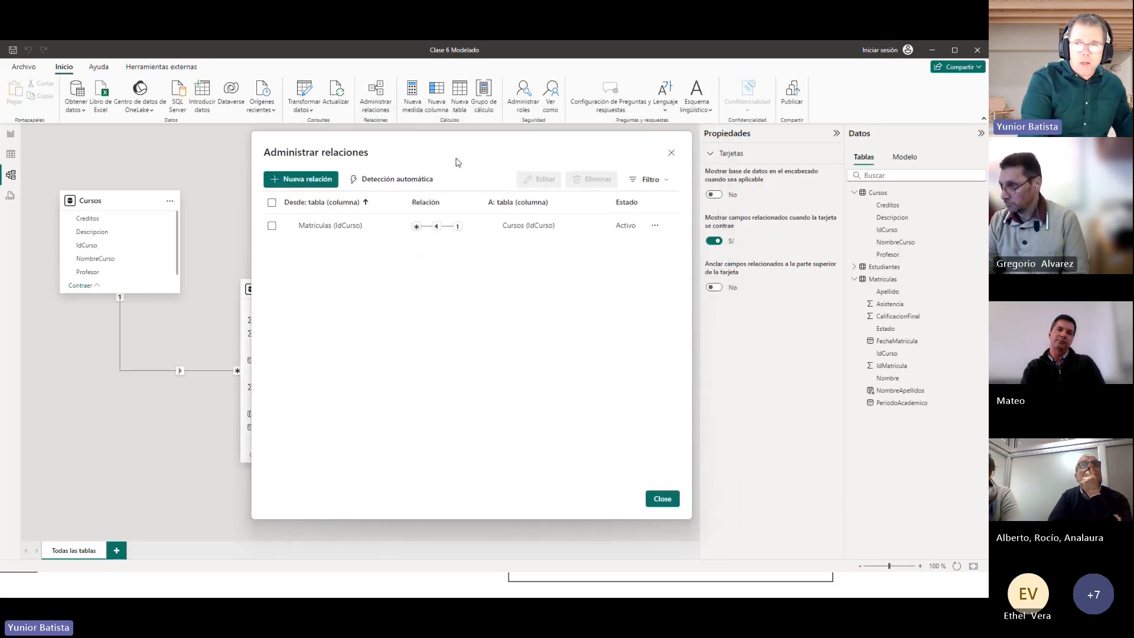
{"action": "left_click", "coordinate": [672, 155]}
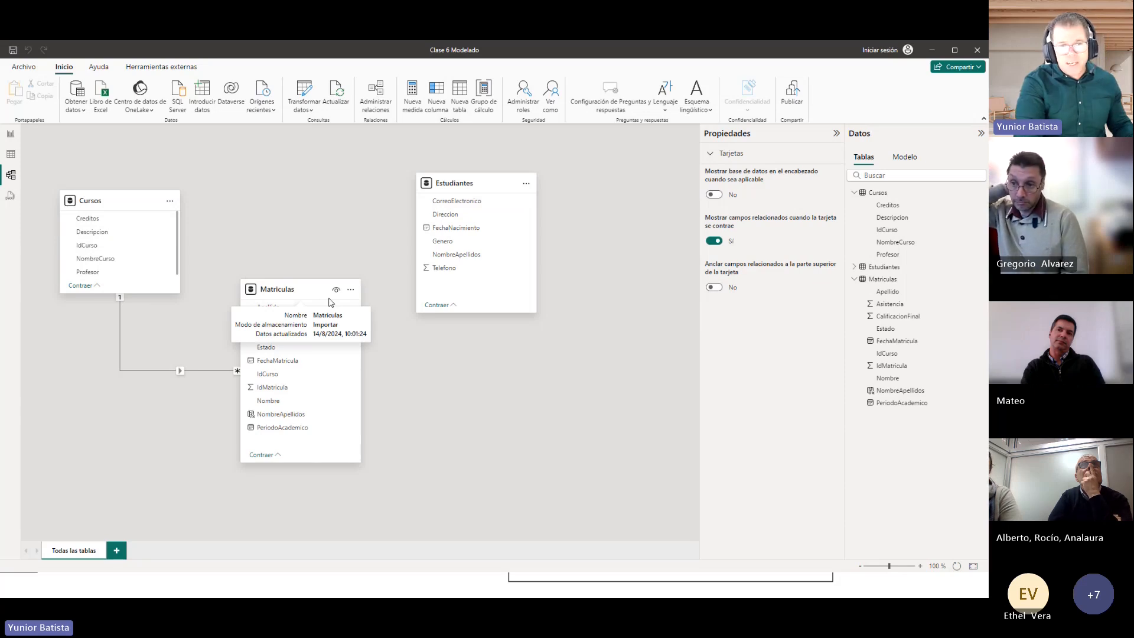
{"action": "scroll", "coordinate": [355, 321], "scroll_direction": "down", "scroll_amount": 8}
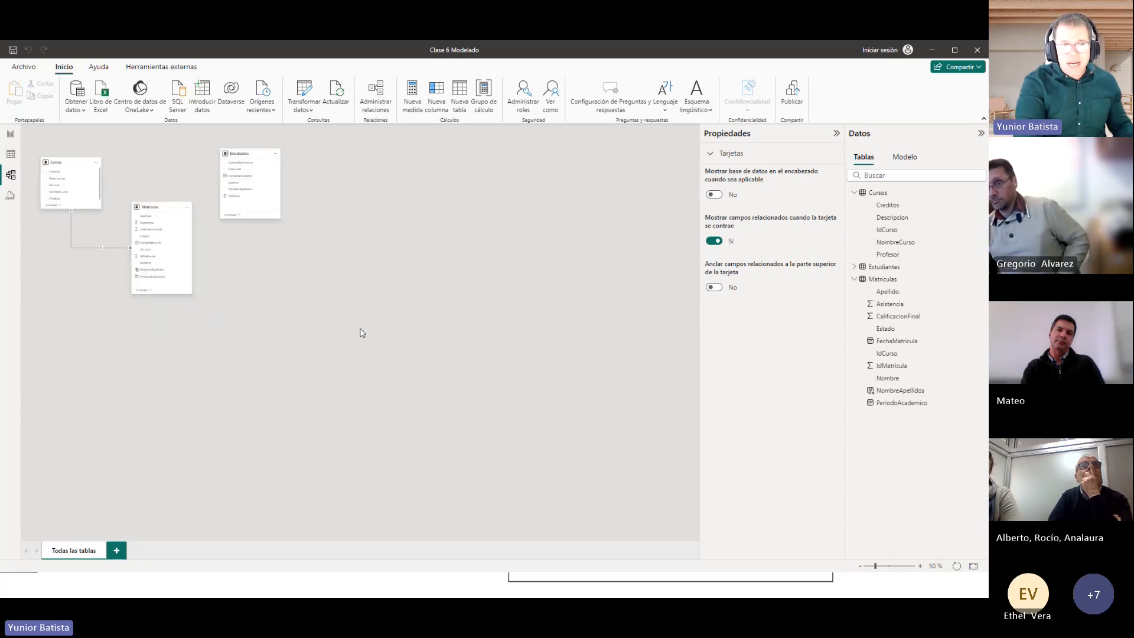
{"action": "scroll", "coordinate": [289, 325], "scroll_direction": "up", "scroll_amount": 10}
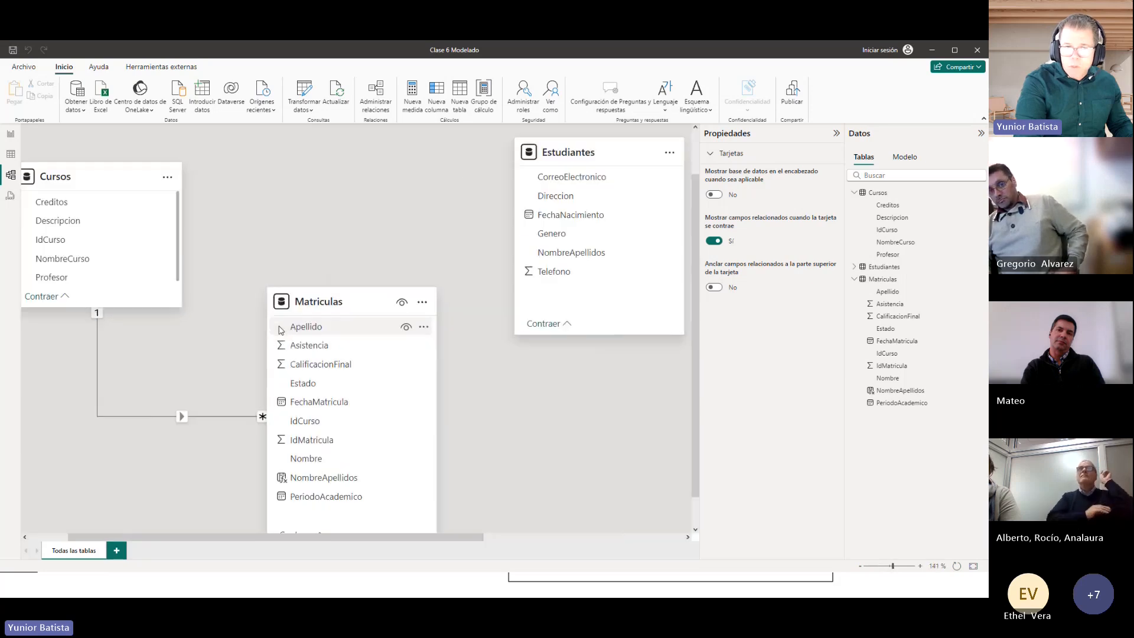
{"action": "scroll", "coordinate": [280, 330], "scroll_direction": "down", "scroll_amount": 6}
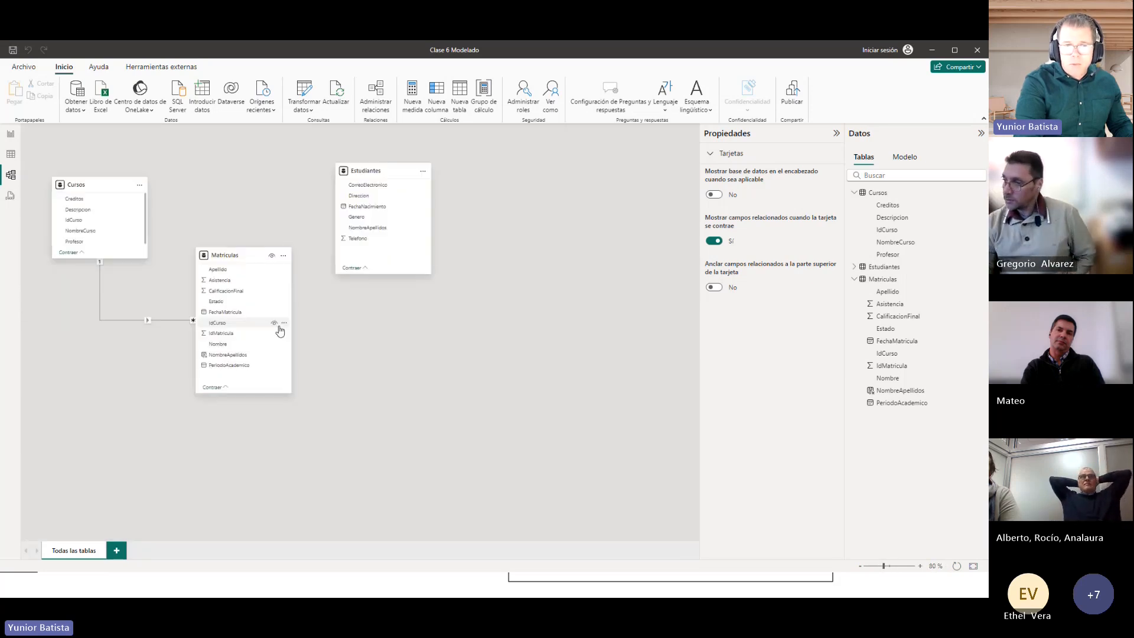
{"action": "scroll", "coordinate": [281, 330], "scroll_direction": "up", "scroll_amount": 3}
{"action": "scroll", "coordinate": [280, 330], "scroll_direction": "down", "scroll_amount": 5}
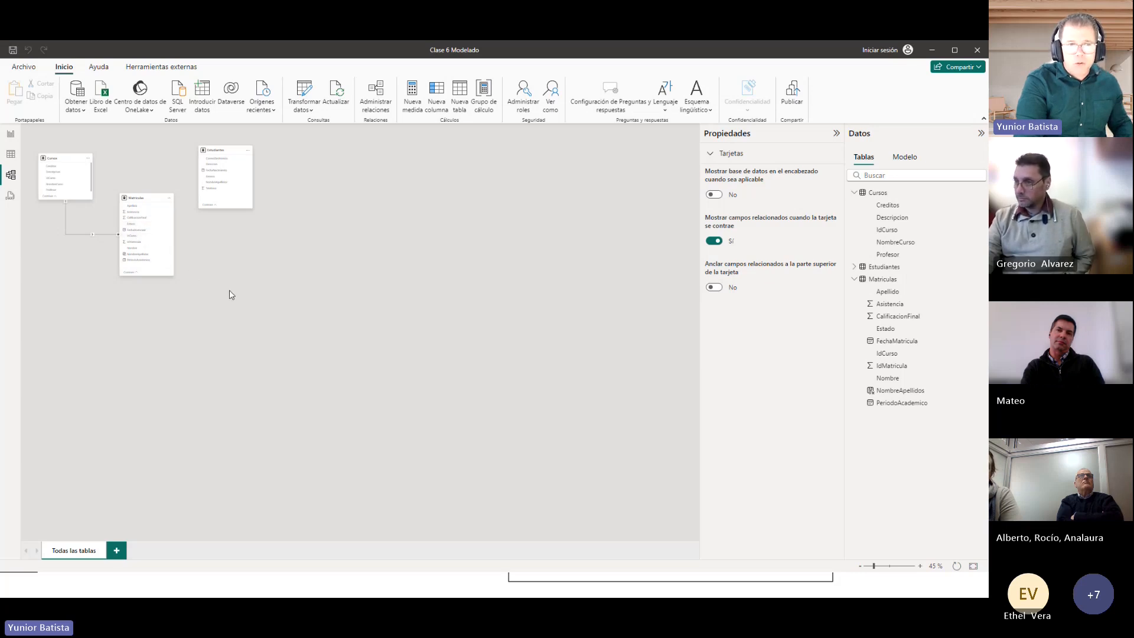
{"action": "scroll", "coordinate": [231, 295], "scroll_direction": "up", "scroll_amount": 5}
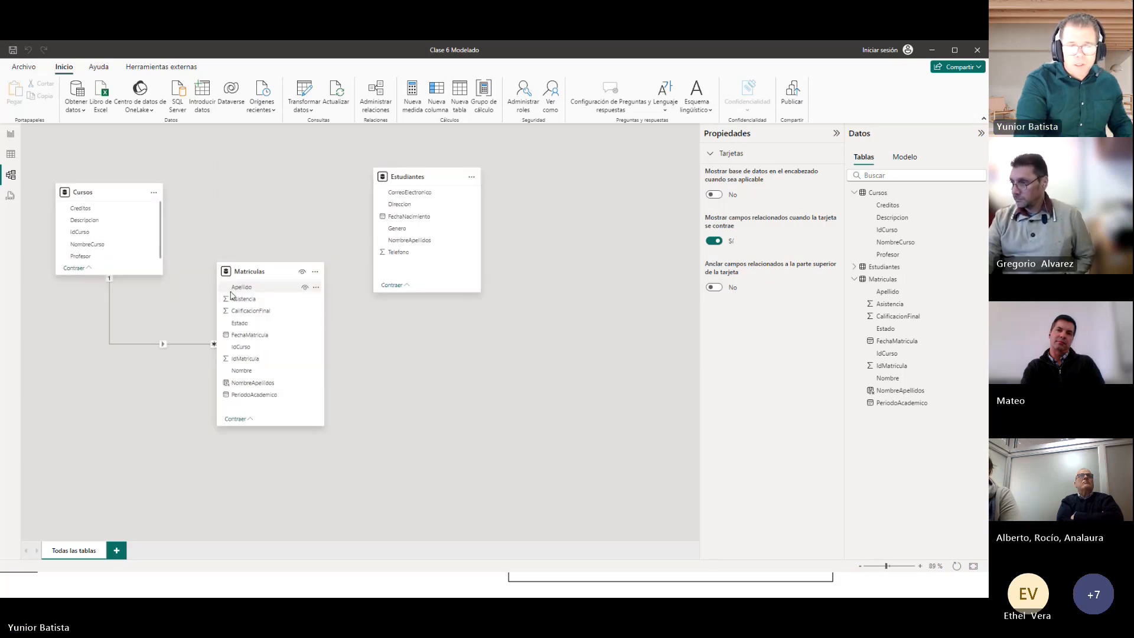
{"action": "scroll", "coordinate": [302, 329], "scroll_direction": "up", "scroll_amount": 2}
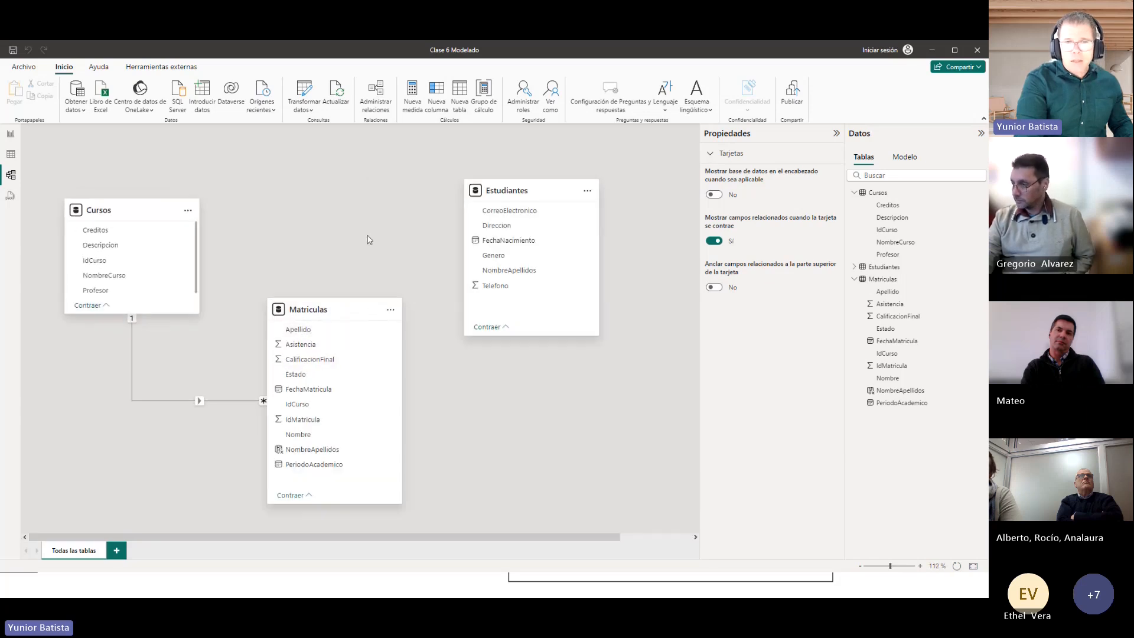
Start a new relationship in Administrar relaciones with Matriculas as the source table and NombreApellidos as its linking column
{"action": "left_click", "coordinate": [376, 100]}
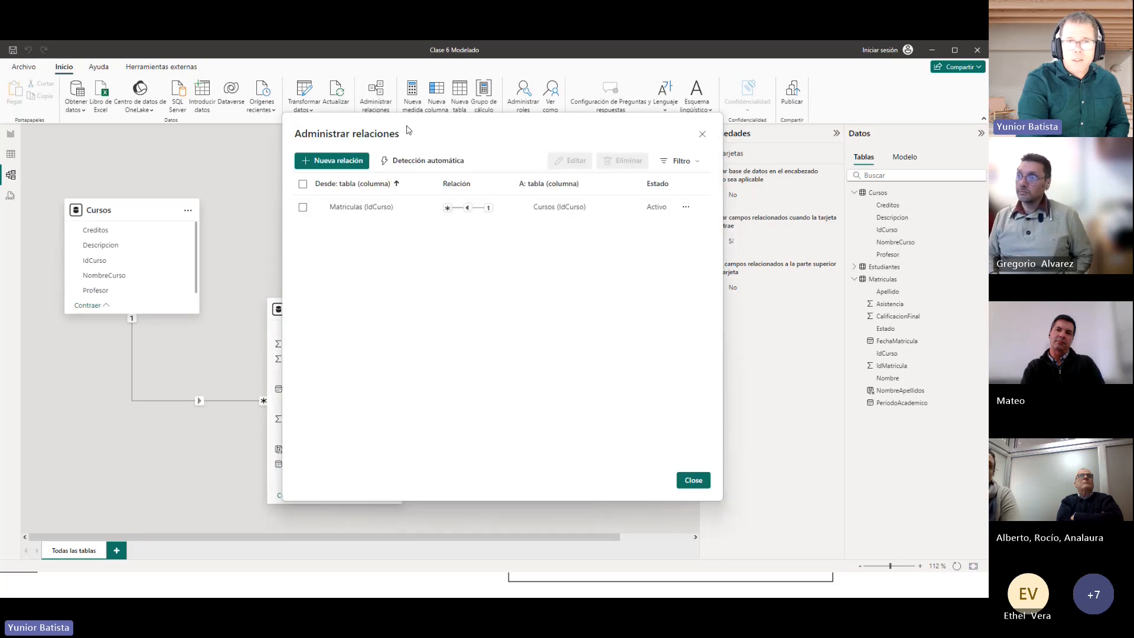
{"action": "left_click", "coordinate": [292, 168]}
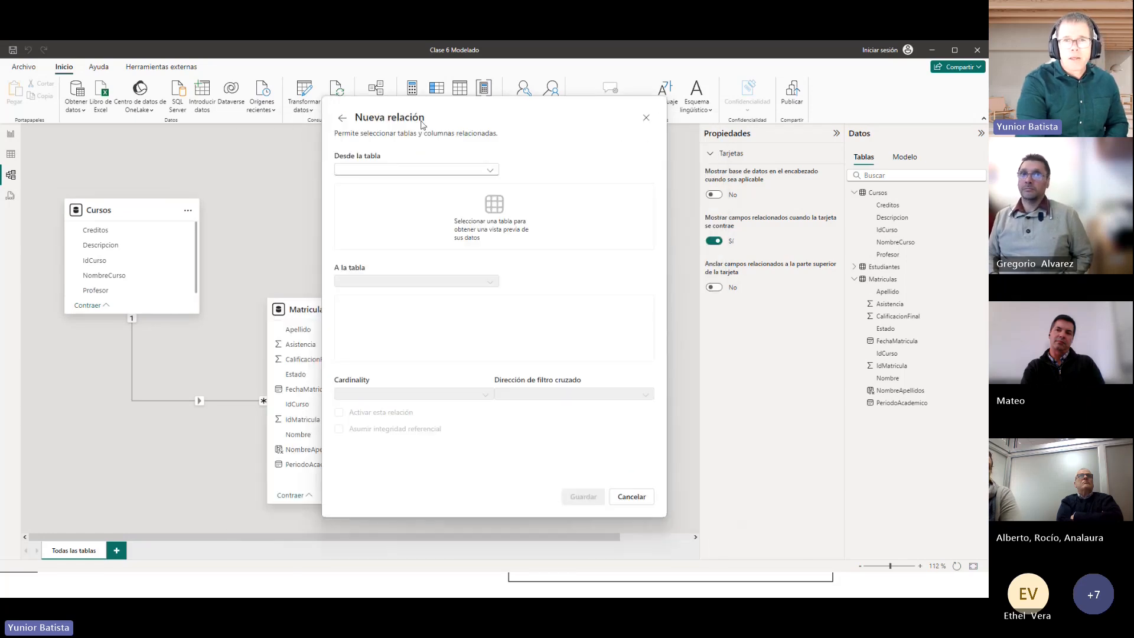
{"action": "left_click_drag", "start_coordinate": [435, 117], "coordinate": [350, 127]}
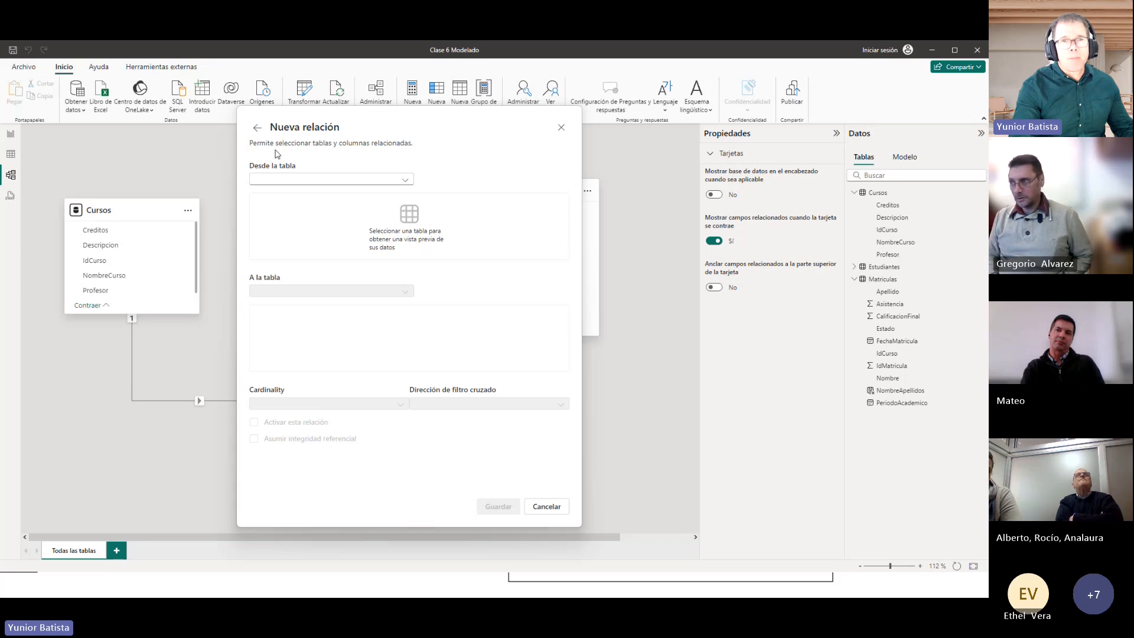
{"action": "left_click", "coordinate": [276, 180]}
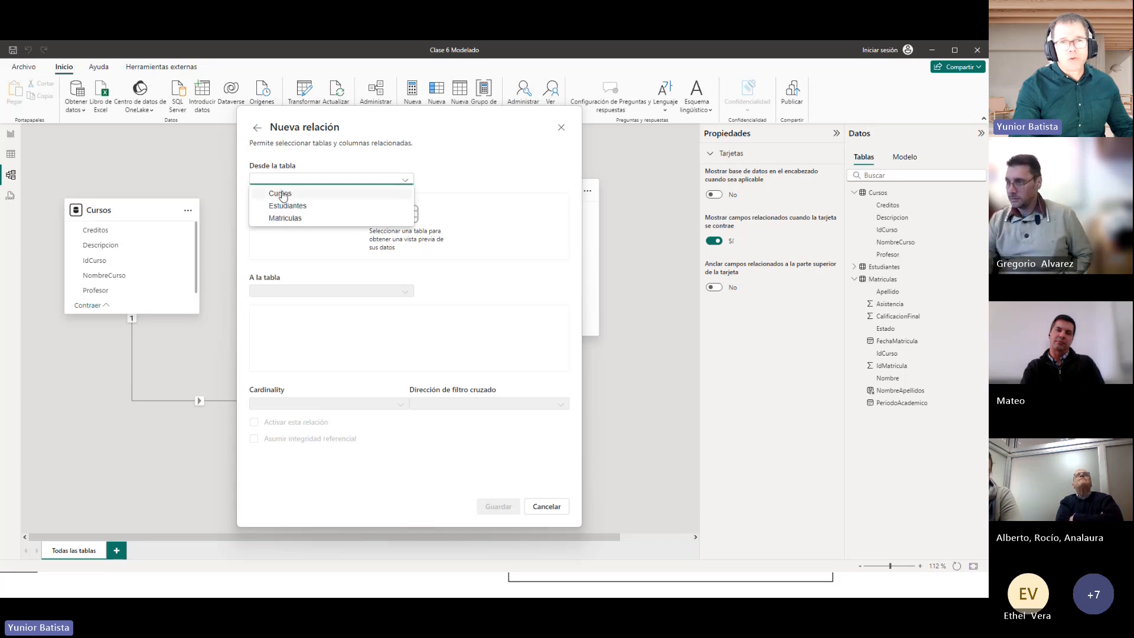
{"action": "left_click", "coordinate": [290, 218]}
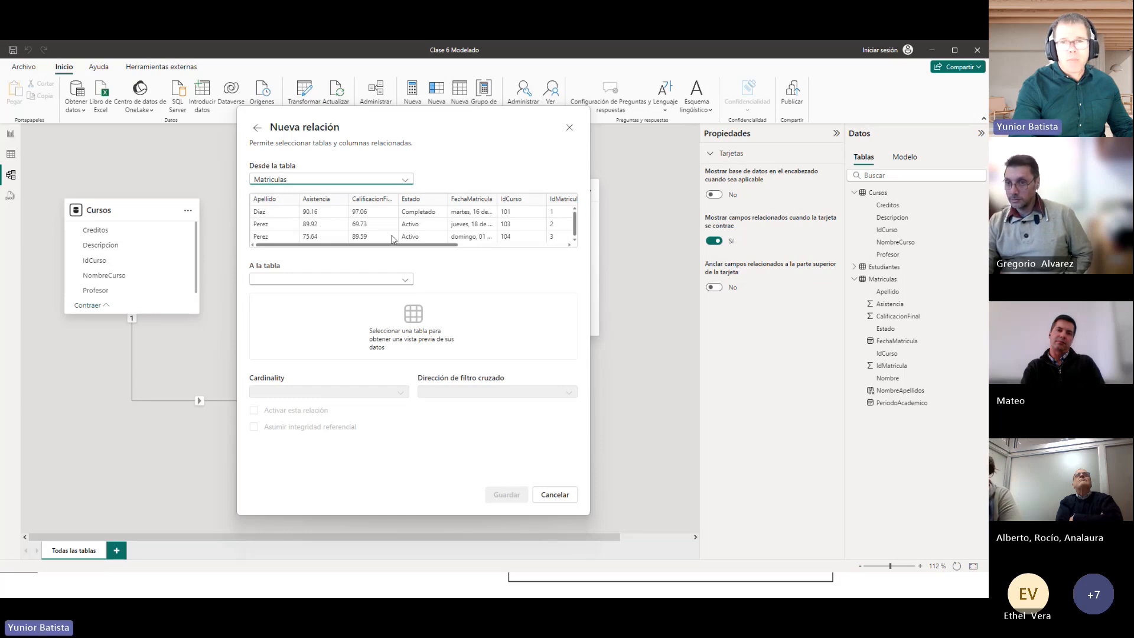
{"action": "left_click_drag", "start_coordinate": [397, 244], "coordinate": [523, 258]}
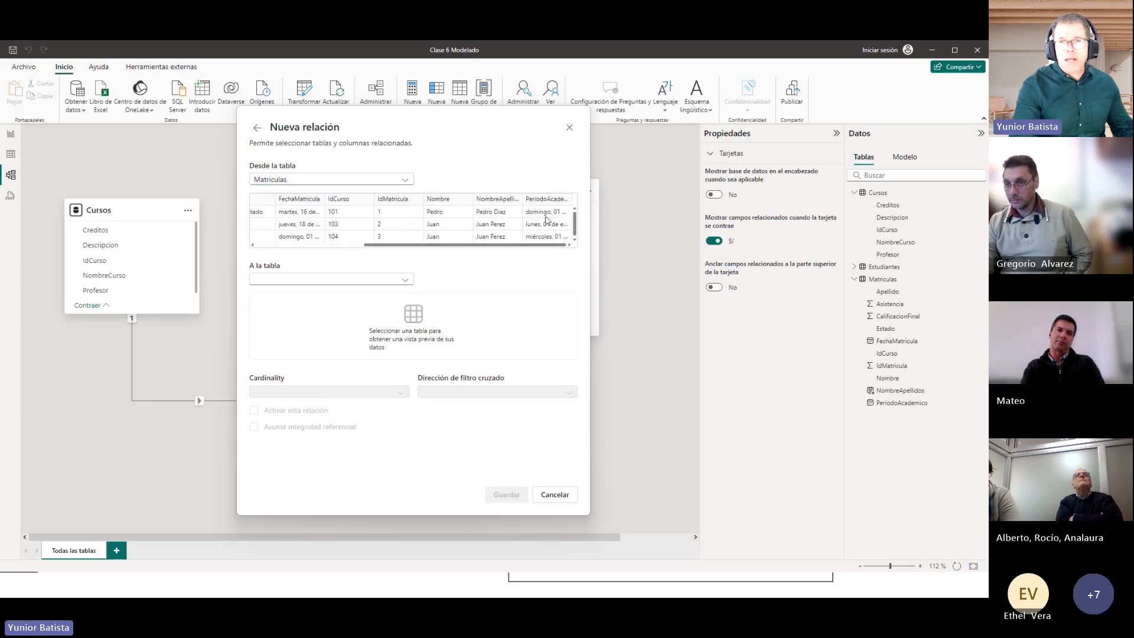
{"action": "left_click", "coordinate": [505, 202]}
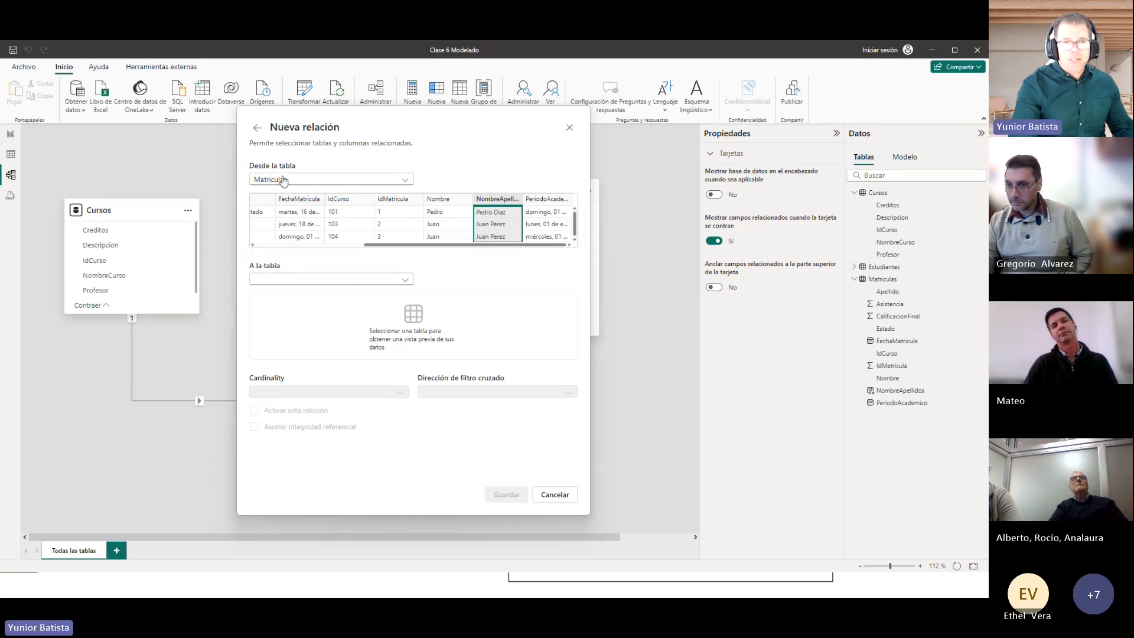
Save the relationship to Estudiantes through NombreApellidos as active Varios a uno (*:1) with filter direction Único, and shift the Matriculas card slightly
{"action": "left_click", "coordinate": [286, 279]}
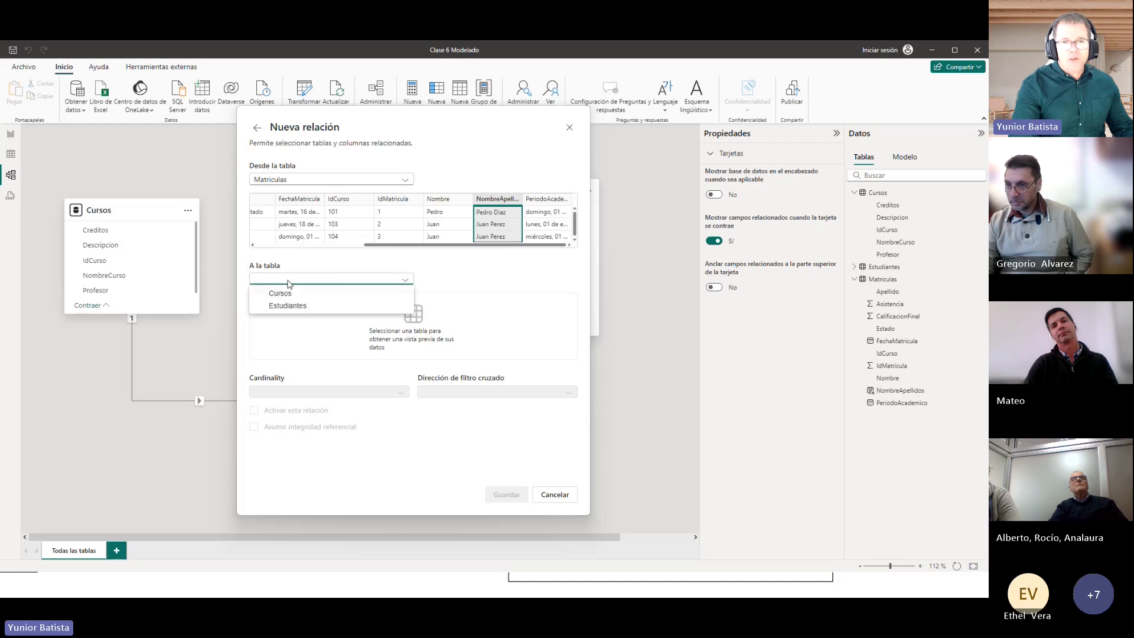
{"action": "left_click", "coordinate": [288, 306]}
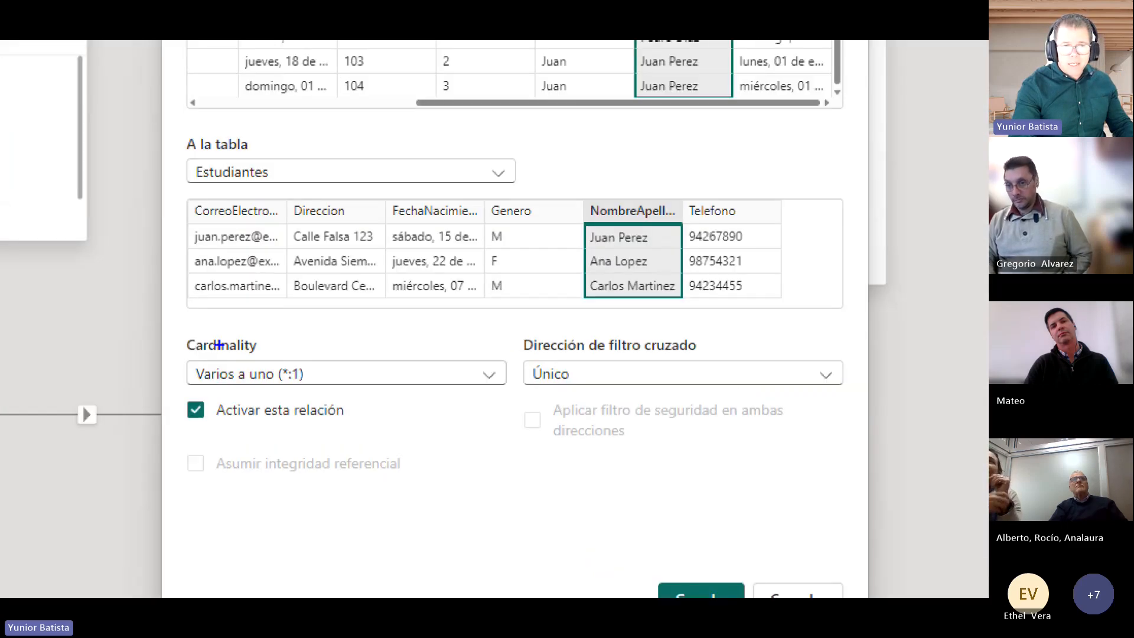
{"action": "mouse_move", "coordinate": [176, 331]}
{"action": "left_mouse_down"}
{"action": "mouse_move", "coordinate": [471, 403]}
{"action": "mouse_move", "coordinate": [654, 431]}
{"action": "mouse_move", "coordinate": [830, 435]}
{"action": "left_mouse_up"}
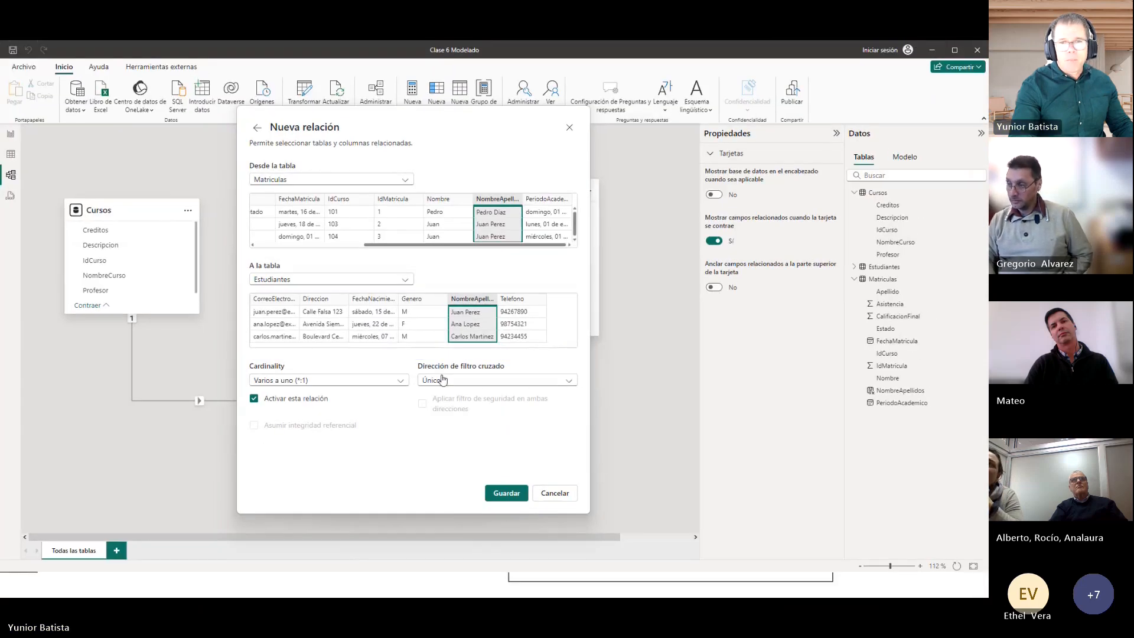
{"action": "left_click", "coordinate": [499, 492]}
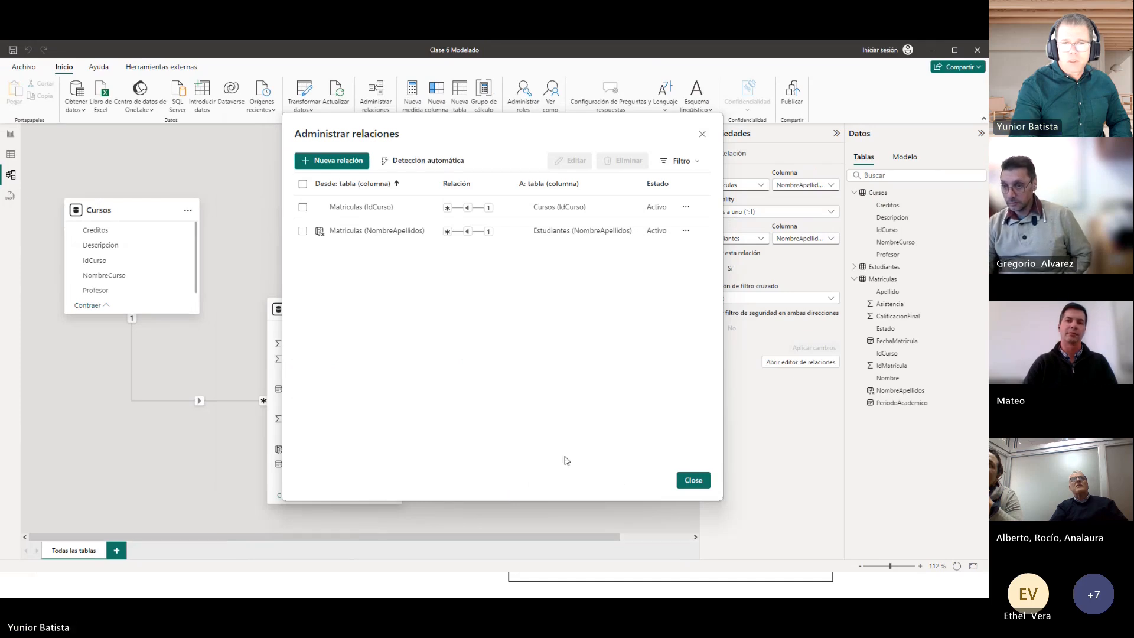
{"action": "left_click", "coordinate": [691, 481]}
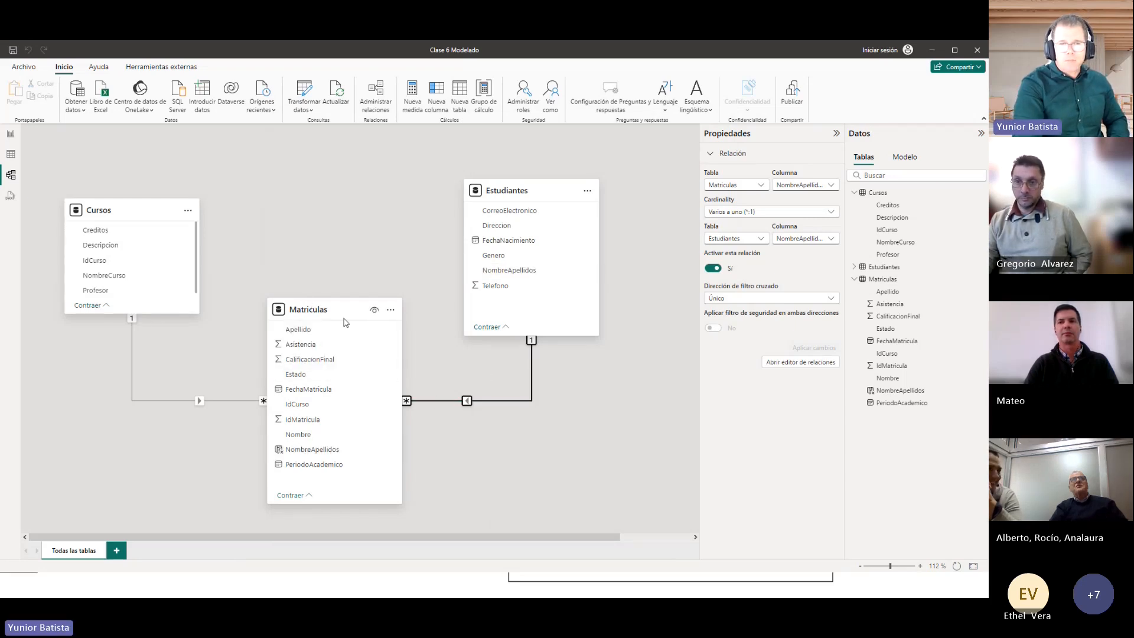
{"action": "left_click_drag", "start_coordinate": [332, 314], "coordinate": [324, 313]}
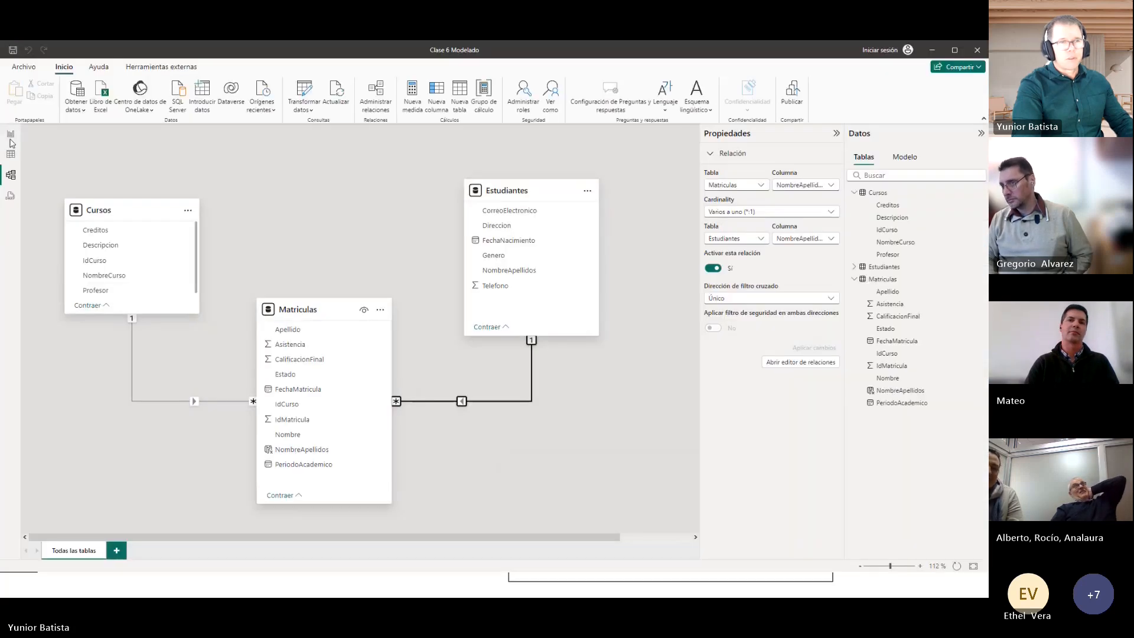
Return to the report and reposition the NombreApellidos averages table above the Nombre and Apellido table
{"action": "left_click", "coordinate": [22, 131]}
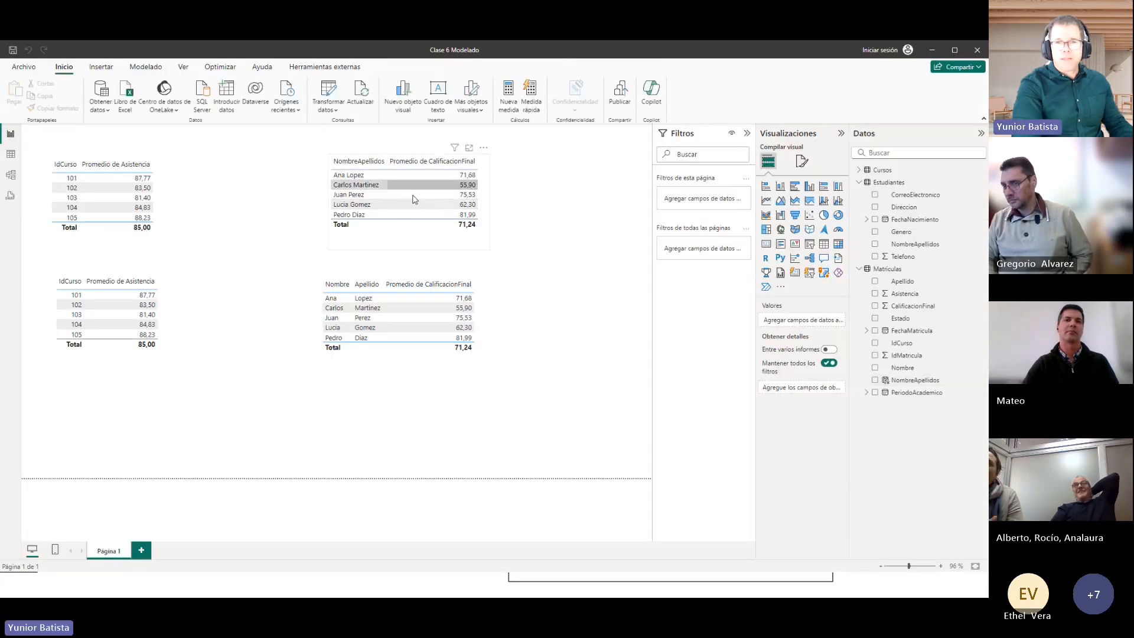
{"action": "left_click", "coordinate": [421, 248]}
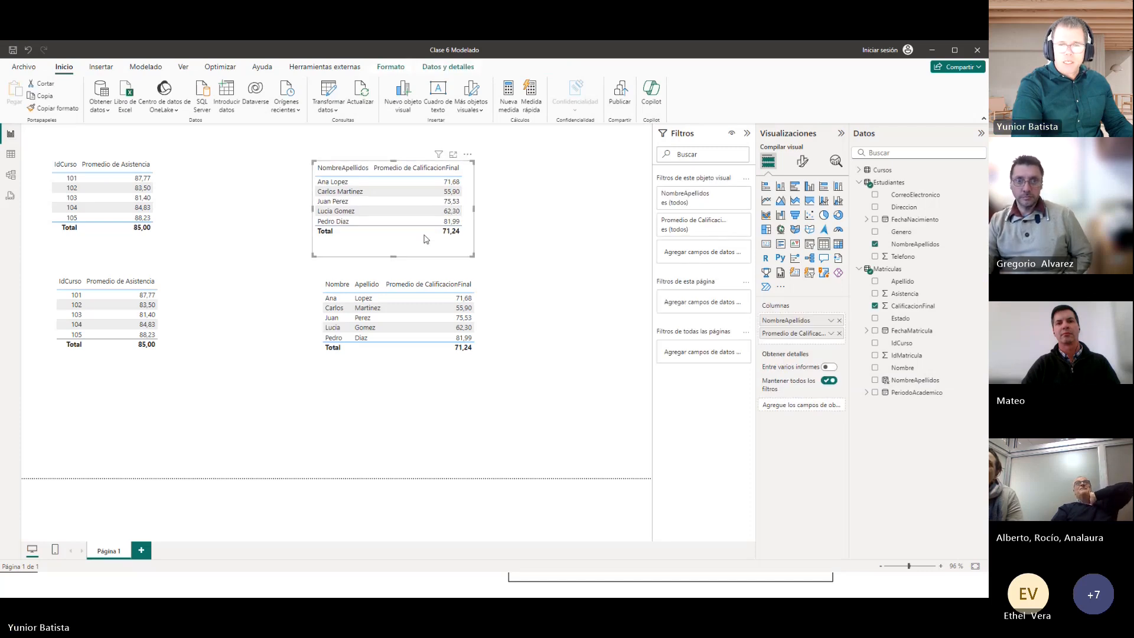
{"action": "left_click_drag", "start_coordinate": [424, 235], "coordinate": [414, 247]}
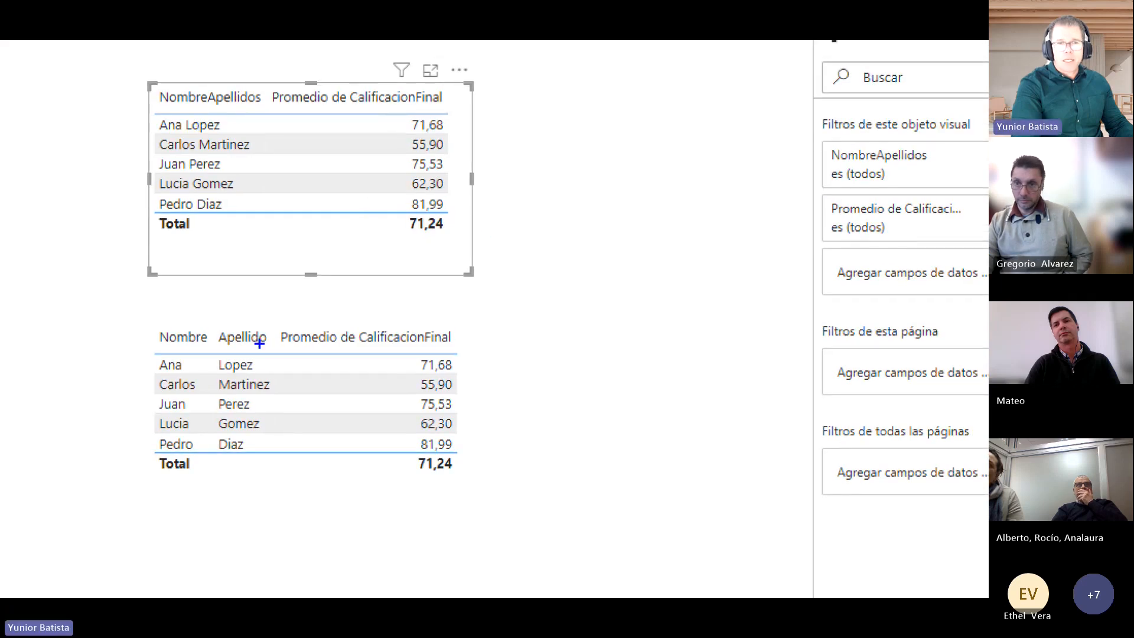
Frame the Nombre and Apellido table and link each student's Promedio de CalificacionFinal to its counterpart in the NombreApellidos table
{"action": "mouse_move", "coordinate": [135, 318]}
{"action": "left_mouse_down"}
{"action": "mouse_move", "coordinate": [265, 423]}
{"action": "mouse_move", "coordinate": [408, 488]}
{"action": "mouse_move", "coordinate": [466, 498]}
{"action": "left_mouse_up"}
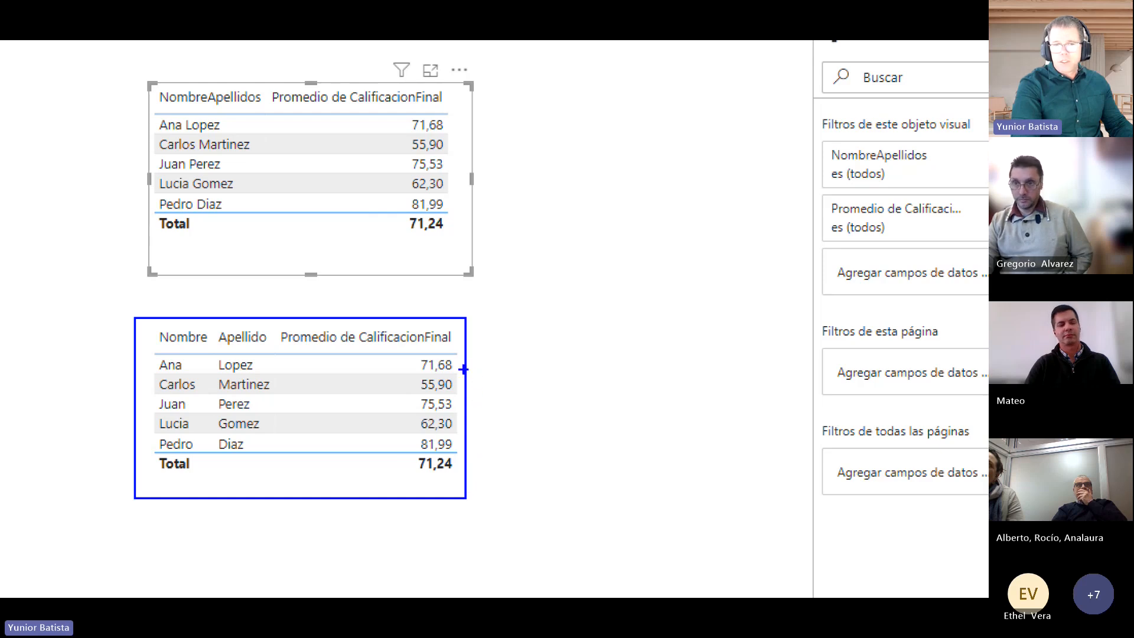
{"action": "mouse_move", "coordinate": [460, 363]}
{"action": "left_mouse_down"}
{"action": "mouse_move", "coordinate": [532, 299]}
{"action": "mouse_move", "coordinate": [499, 147]}
{"action": "left_mouse_up"}
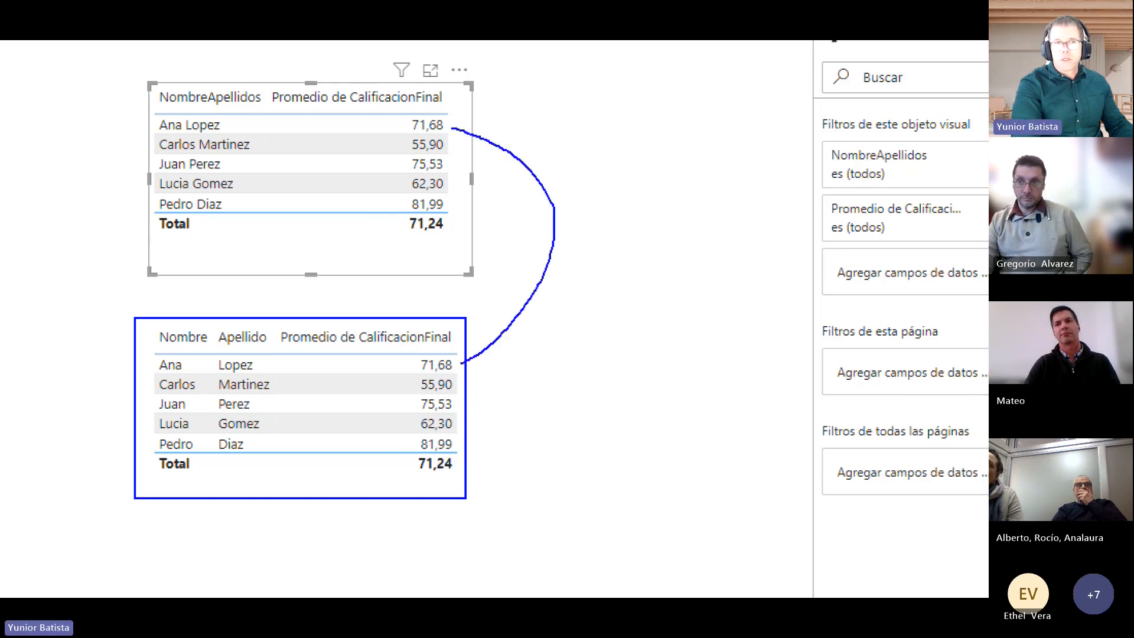
{"action": "mouse_move", "coordinate": [455, 385]}
{"action": "left_mouse_down"}
{"action": "mouse_move", "coordinate": [488, 362]}
{"action": "mouse_move", "coordinate": [516, 274]}
{"action": "mouse_move", "coordinate": [422, 143]}
{"action": "left_mouse_up"}
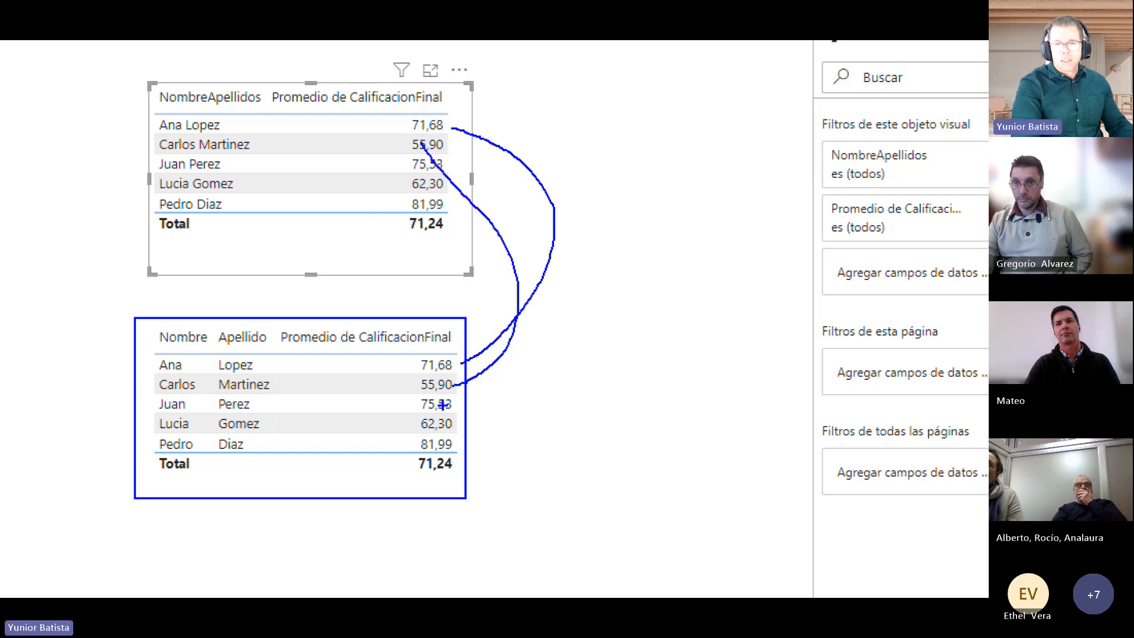
{"action": "left_click_drag", "start_coordinate": [488, 367], "coordinate": [467, 228]}
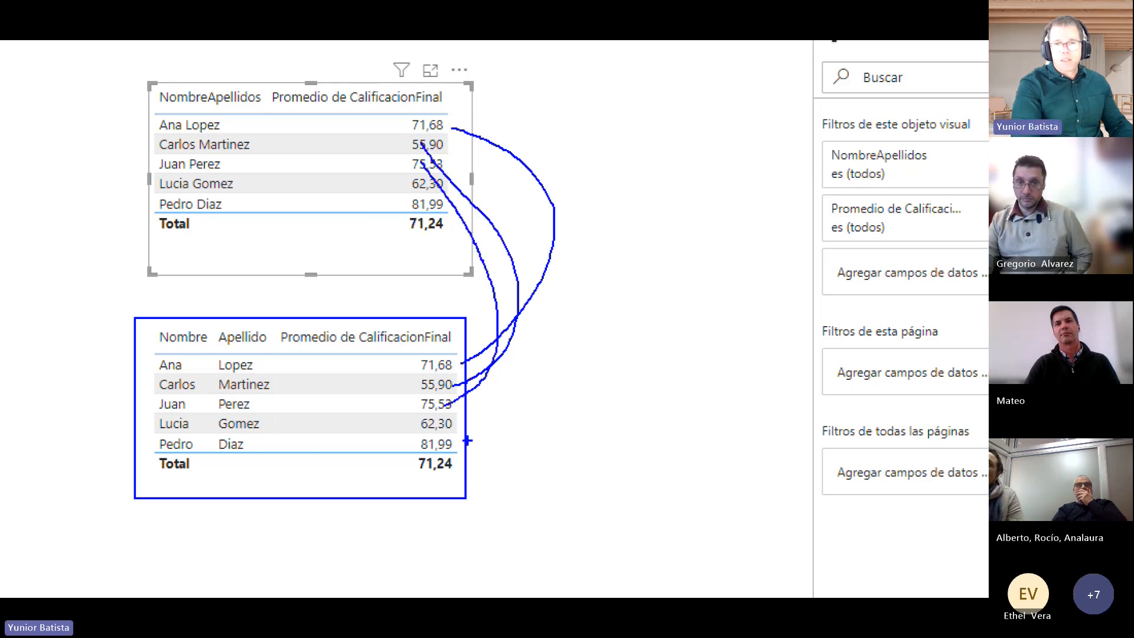
{"action": "mouse_move", "coordinate": [450, 421]}
{"action": "left_mouse_down"}
{"action": "mouse_move", "coordinate": [498, 276]}
{"action": "mouse_move", "coordinate": [436, 190]}
{"action": "left_mouse_up"}
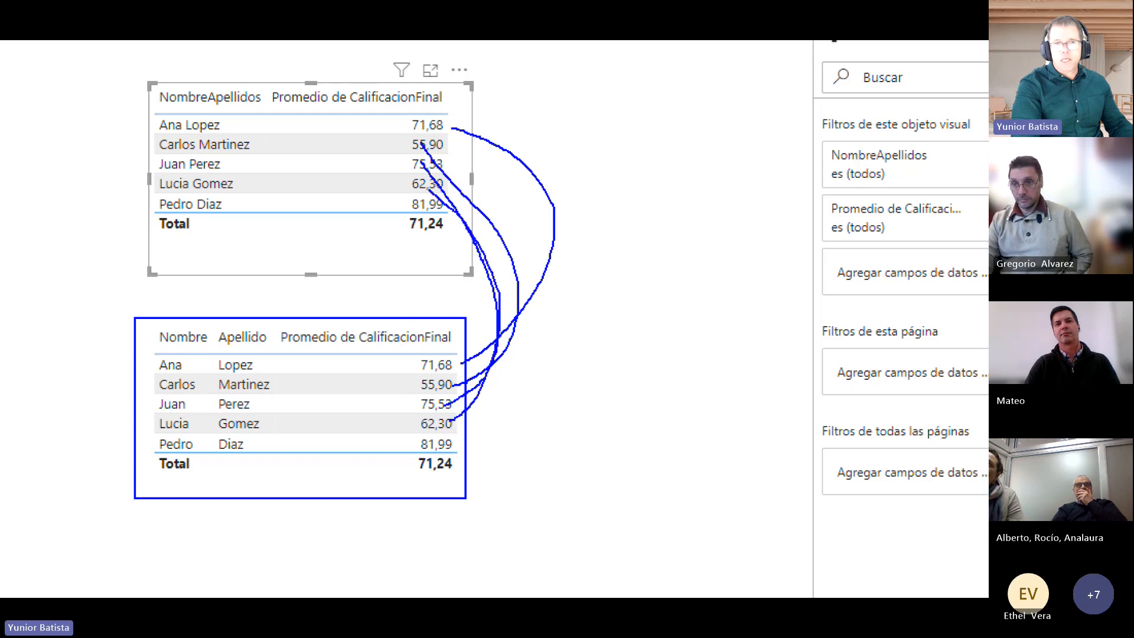
{"action": "mouse_move", "coordinate": [450, 441]}
{"action": "left_mouse_down"}
{"action": "mouse_move", "coordinate": [531, 341]}
{"action": "mouse_move", "coordinate": [524, 305]}
{"action": "mouse_move", "coordinate": [473, 235]}
{"action": "mouse_move", "coordinate": [444, 219]}
{"action": "left_mouse_up"}
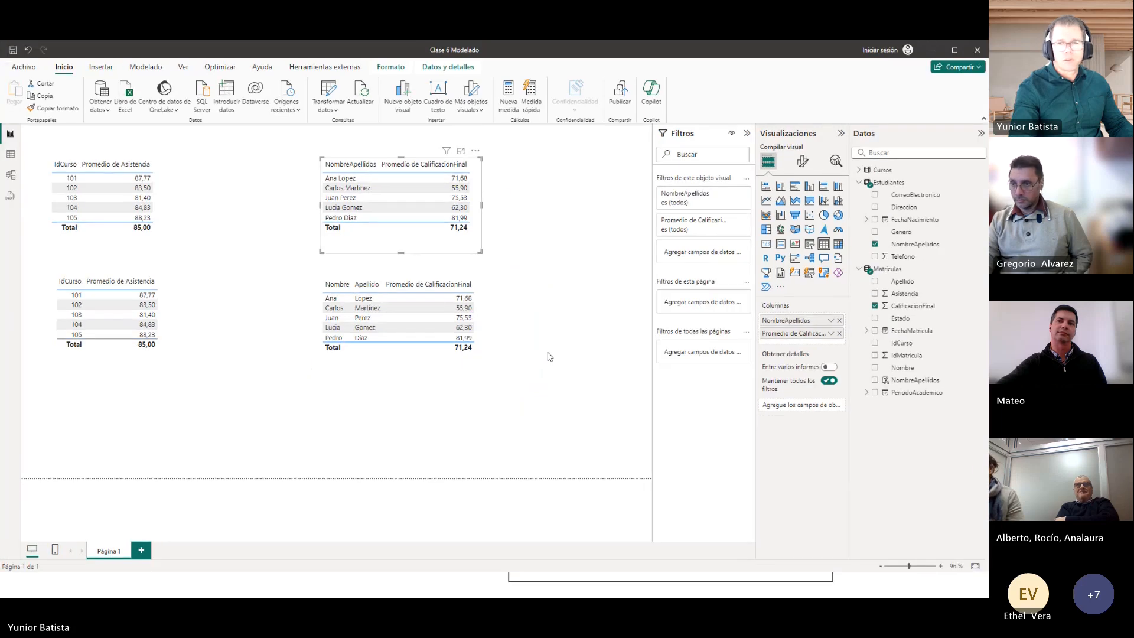
Select the Nombre and Apellido averages table and switch to the "Administrar relaciones" slide
{"action": "left_click", "coordinate": [440, 365]}
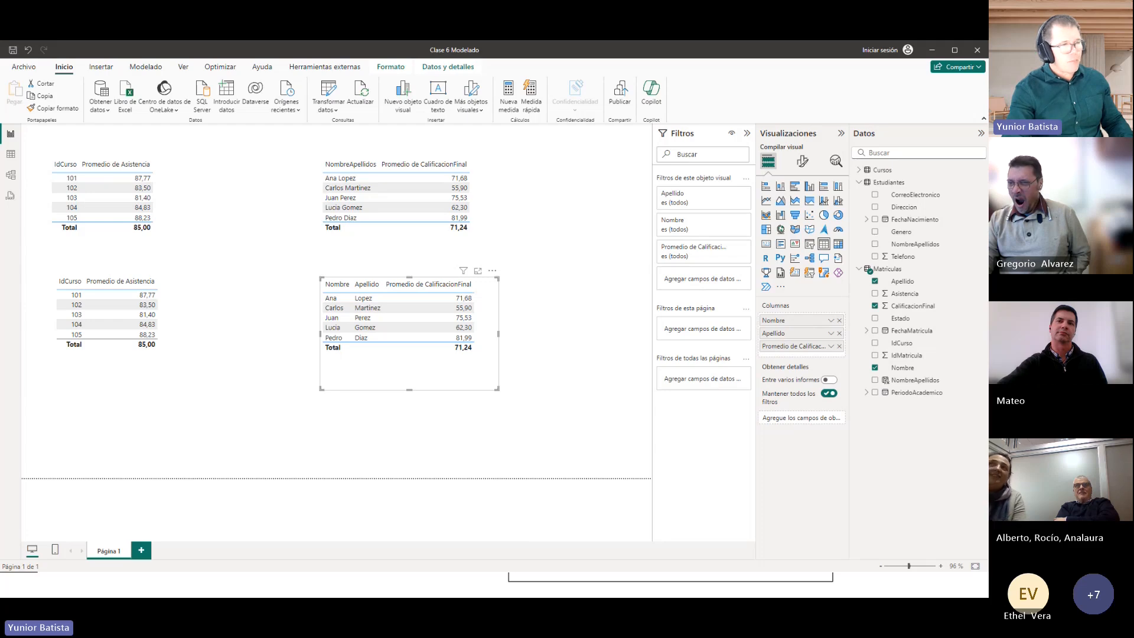
{"action": "key", "text": "alt+Tab"}
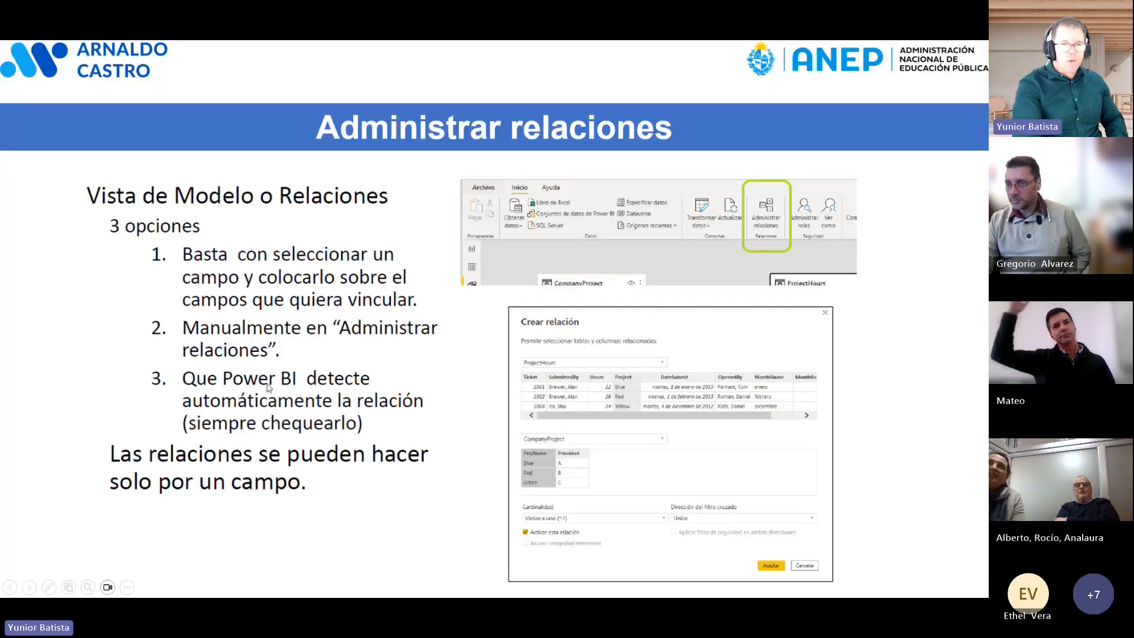
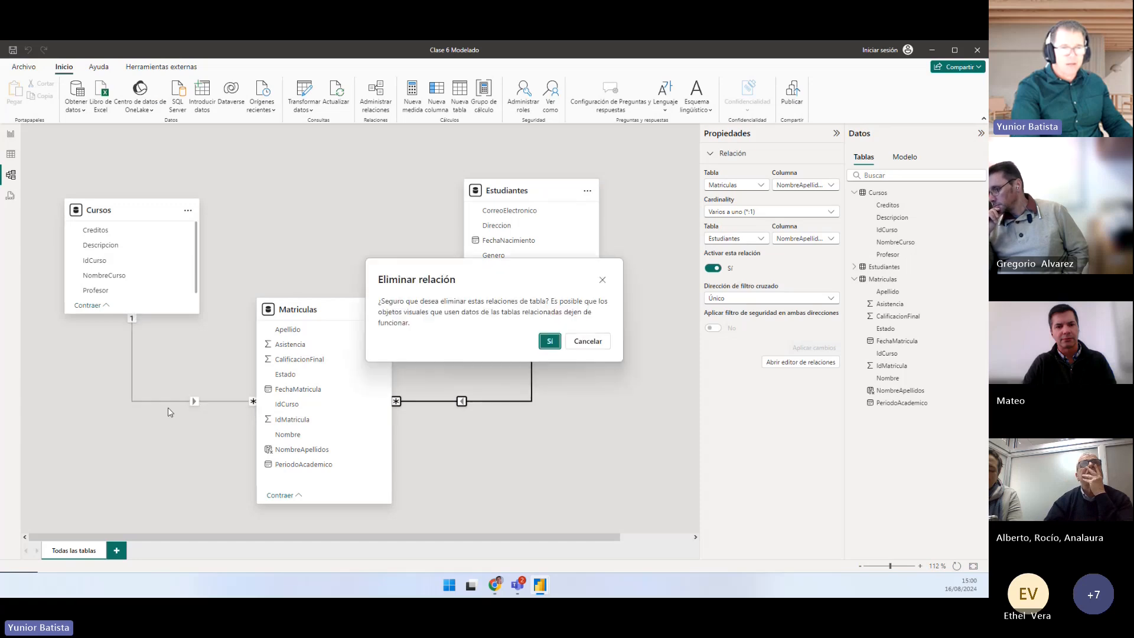
Delete the IdCurso relationship between Cursos and Matriculas, and mark the Promedio de Asistencia column it affects in the report
{"action": "left_click", "coordinate": [547, 342]}
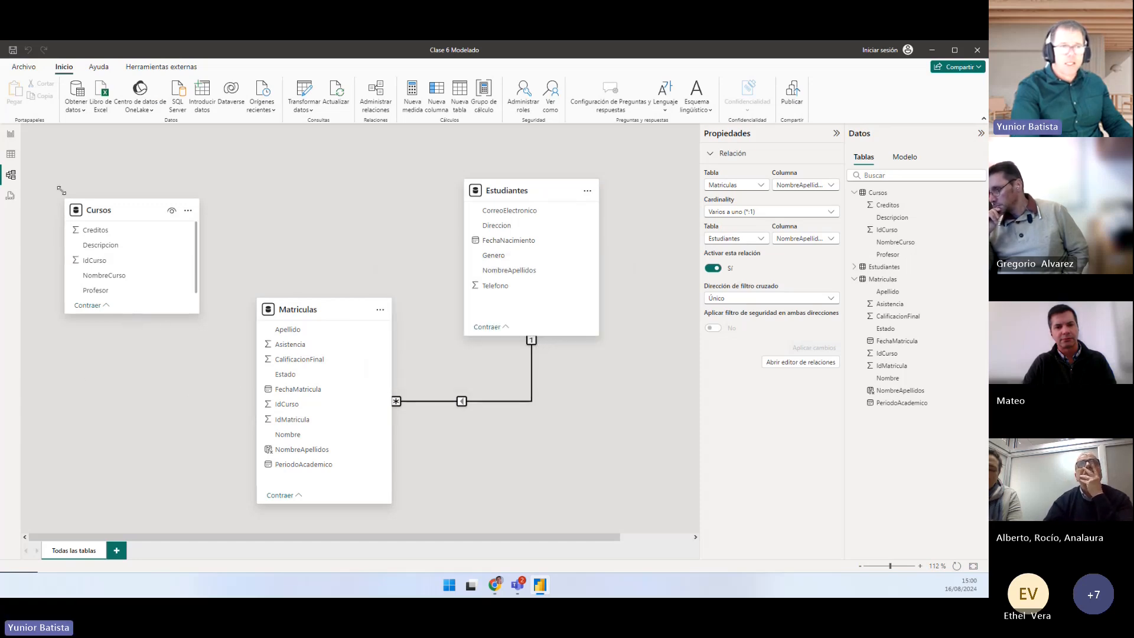
{"action": "left_click", "coordinate": [11, 136]}
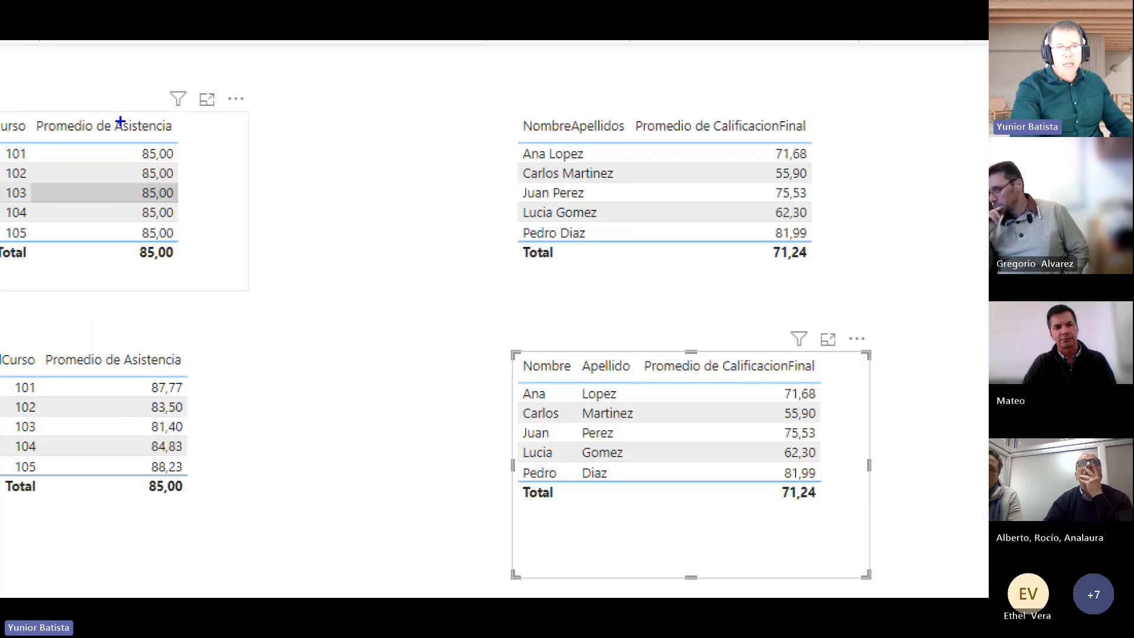
{"action": "left_click_drag", "start_coordinate": [107, 108], "coordinate": [210, 275]}
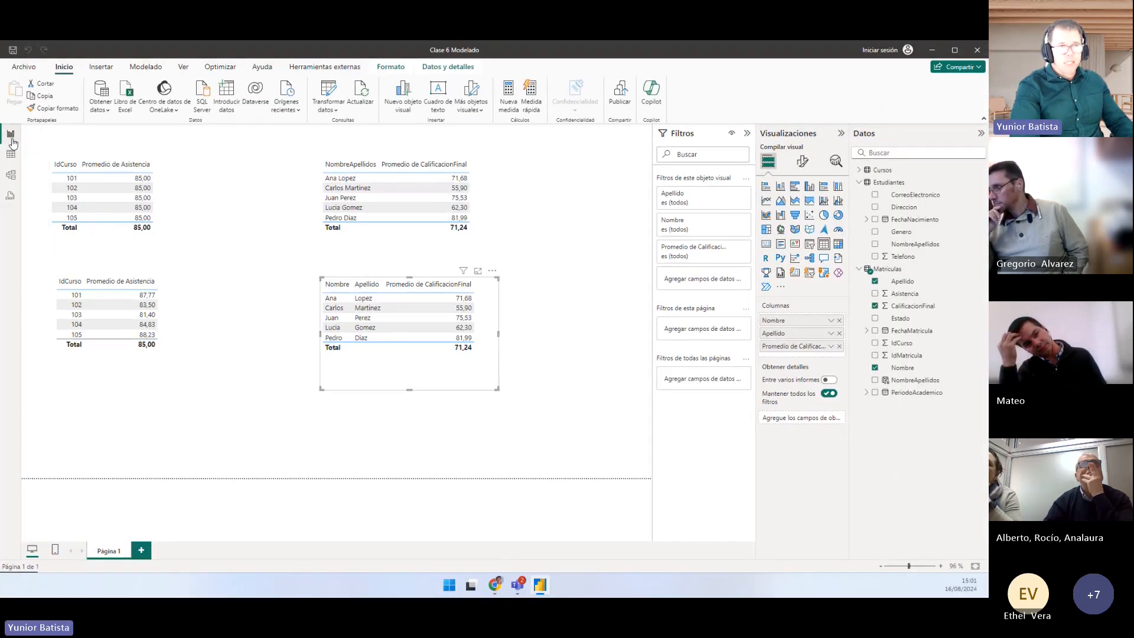
Lengthen the Cursos card in the model and relate its IdCurso to IdMatricula in Matriculas as active Uno a uno (1:1), filtering Ambas
{"action": "left_click", "coordinate": [12, 175]}
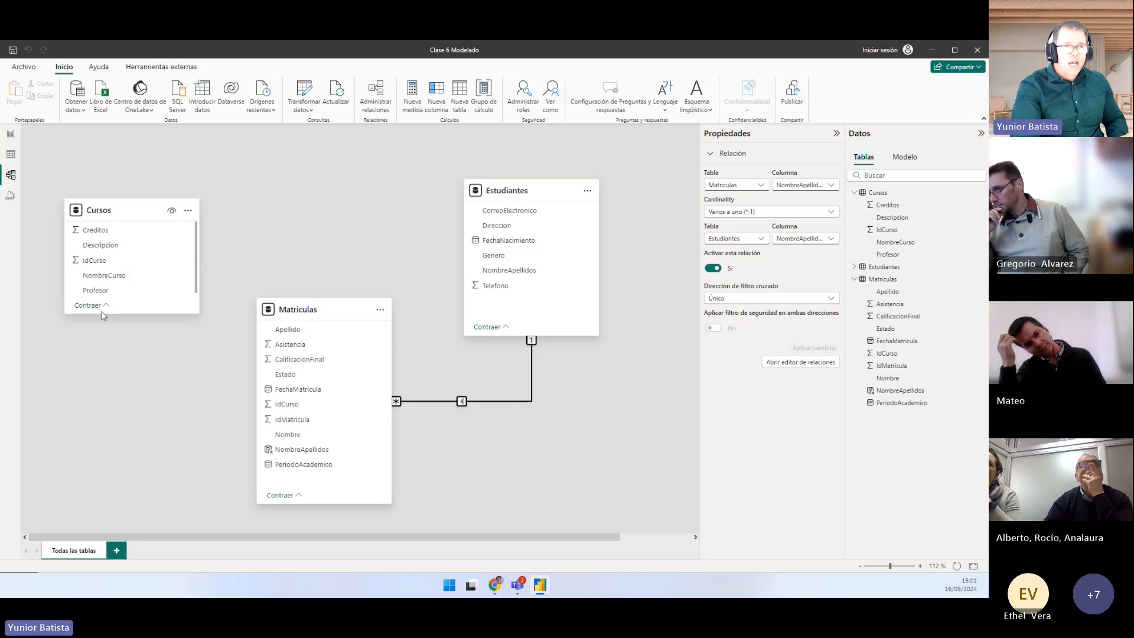
{"action": "left_click_drag", "start_coordinate": [105, 317], "coordinate": [100, 359]}
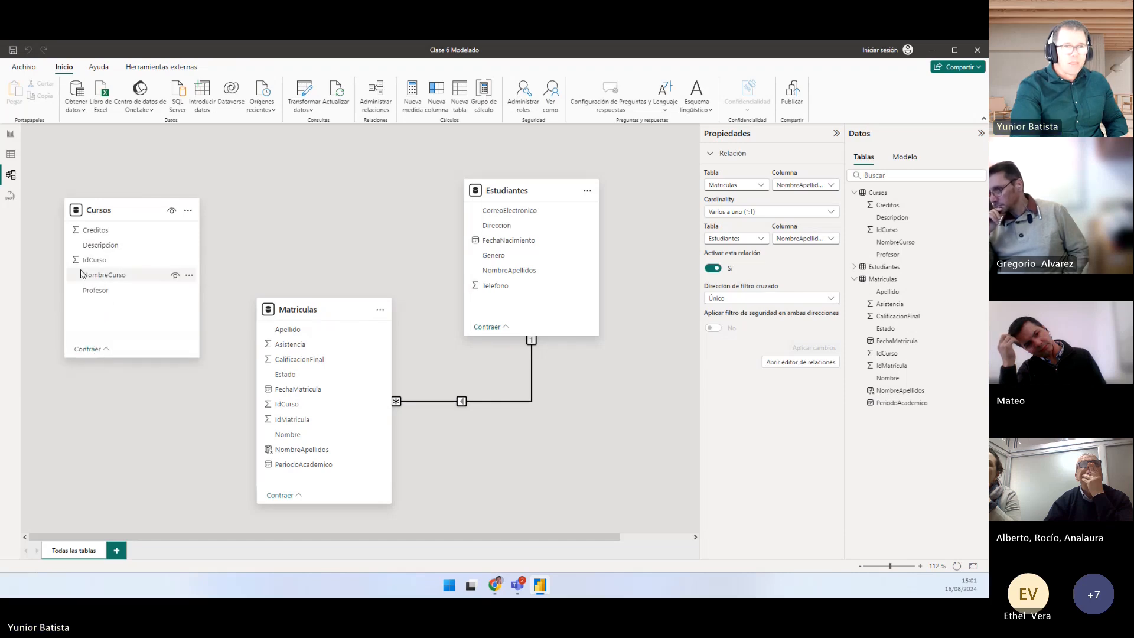
{"action": "left_click_drag", "start_coordinate": [126, 260], "coordinate": [307, 430]}
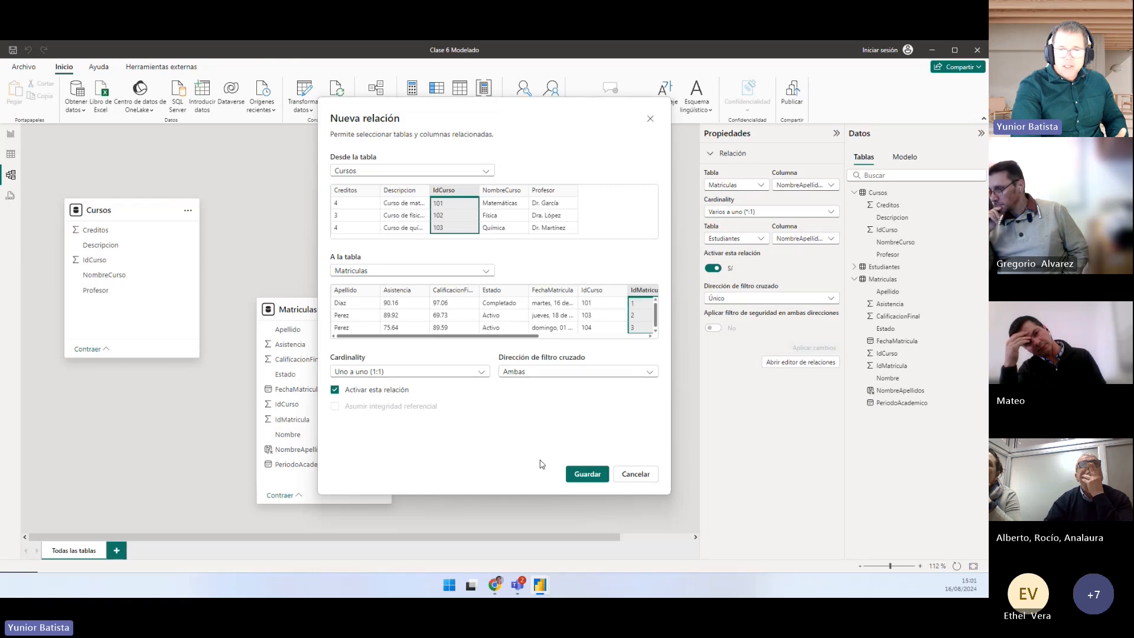
{"action": "left_click", "coordinate": [585, 472]}
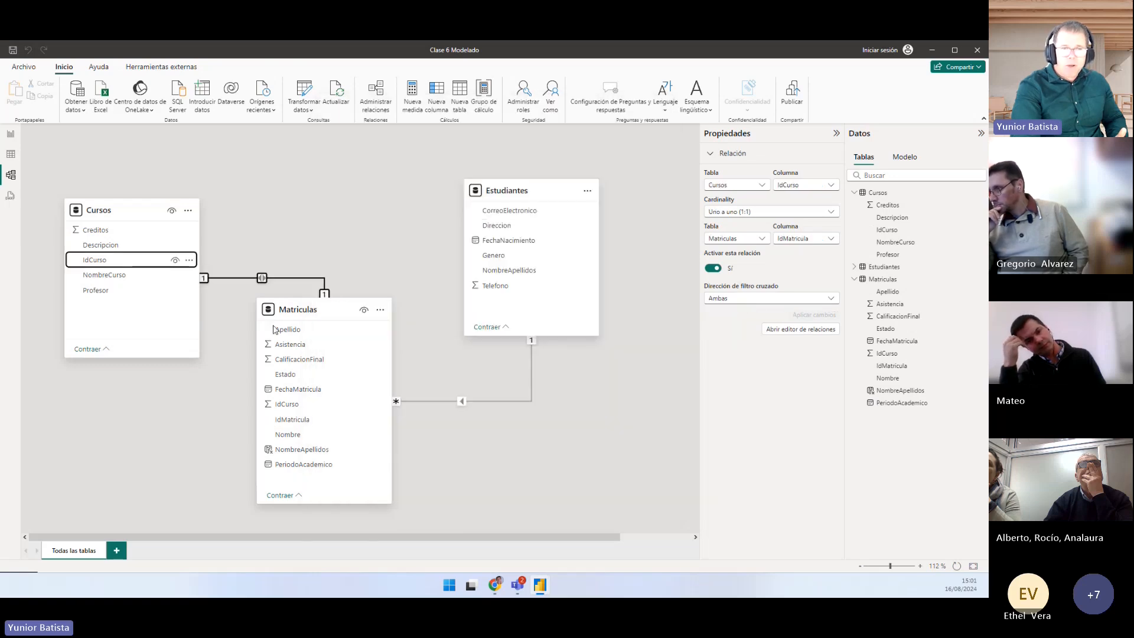
Move the Matriculas card lower and frame the Cursos relationship's 1 ends together with the linked IdCurso and IdMatricula fields
{"action": "left_click_drag", "start_coordinate": [282, 311], "coordinate": [269, 350]}
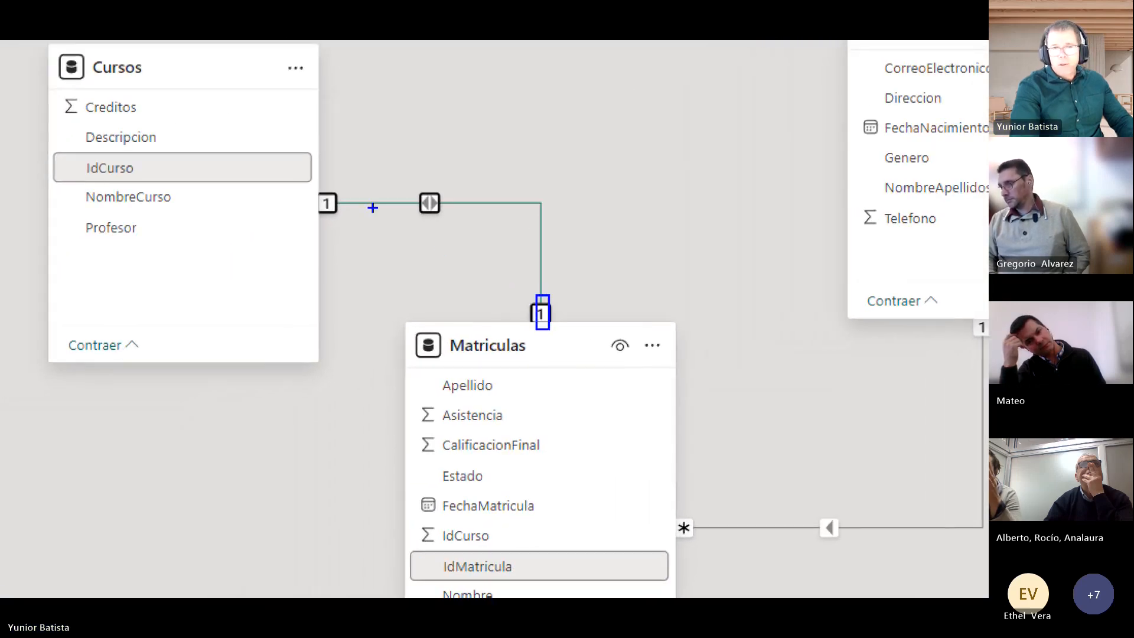
{"action": "left_click_drag", "start_coordinate": [318, 199], "coordinate": [340, 220]}
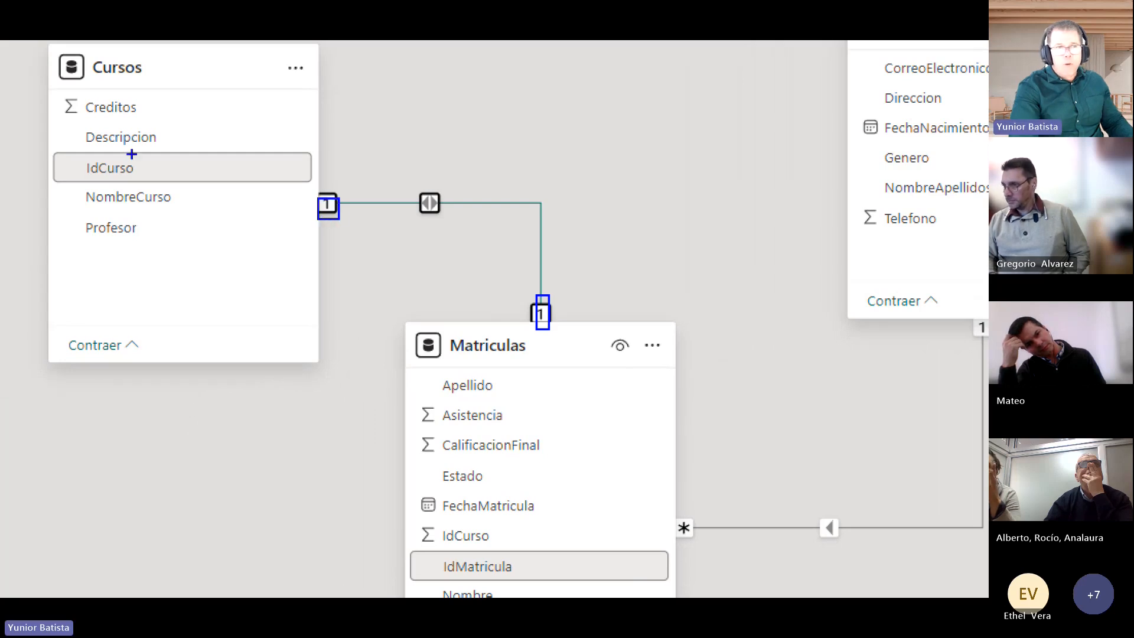
{"action": "mouse_move", "coordinate": [48, 152]}
{"action": "left_mouse_down"}
{"action": "mouse_move", "coordinate": [125, 184]}
{"action": "mouse_move", "coordinate": [294, 189]}
{"action": "left_mouse_up"}
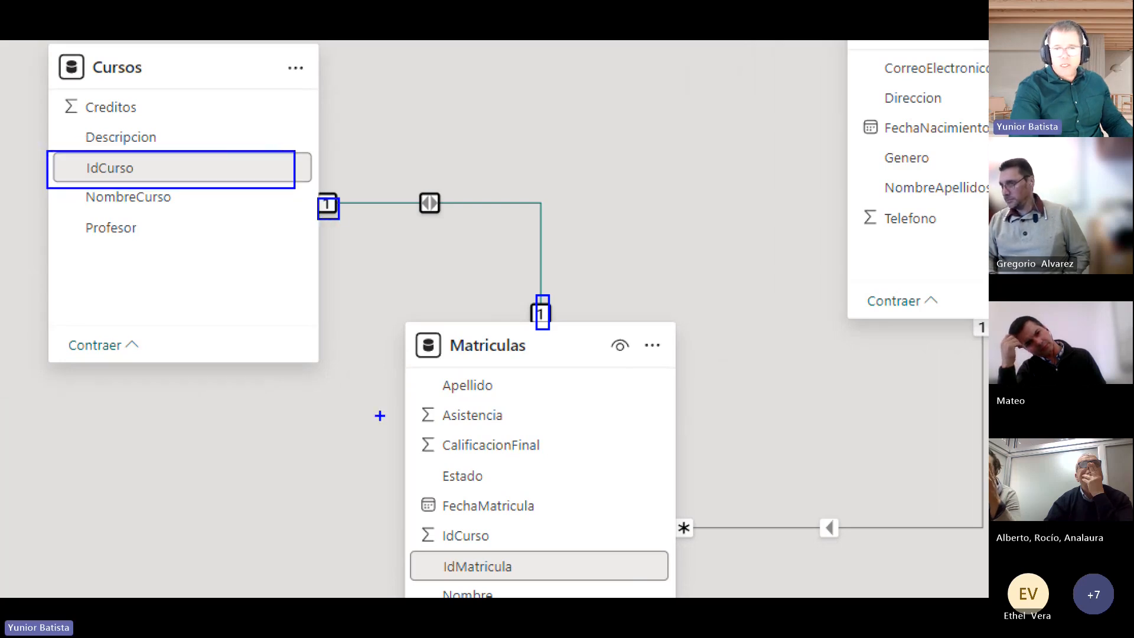
{"action": "mouse_move", "coordinate": [408, 552]}
{"action": "left_mouse_down"}
{"action": "mouse_move", "coordinate": [517, 591]}
{"action": "mouse_move", "coordinate": [668, 585]}
{"action": "left_mouse_up"}
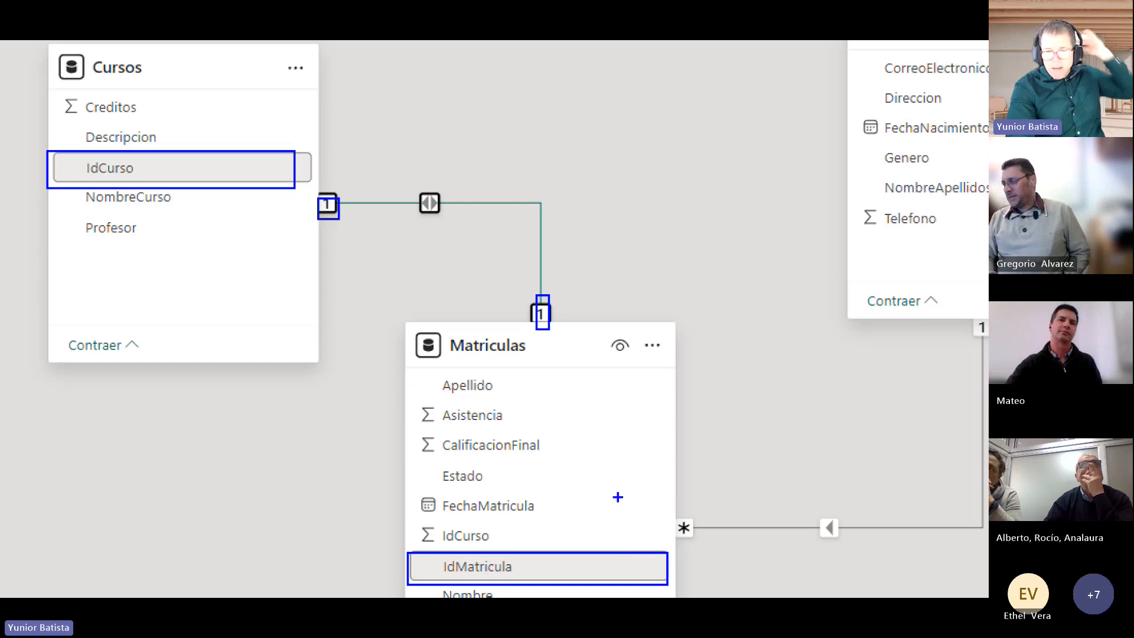
{"action": "key", "text": "Escape"}
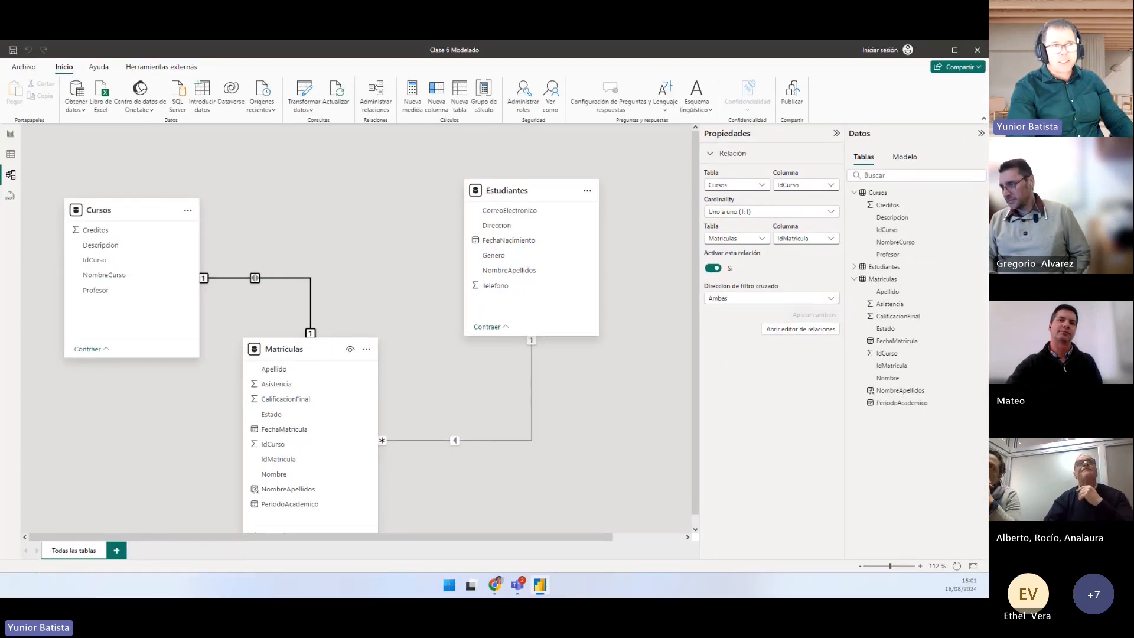
Select the upper IdCurso attendance table in the report, and delete the relationship between IdCurso in Cursos and IdMatricula in Matriculas
{"action": "left_click", "coordinate": [11, 134]}
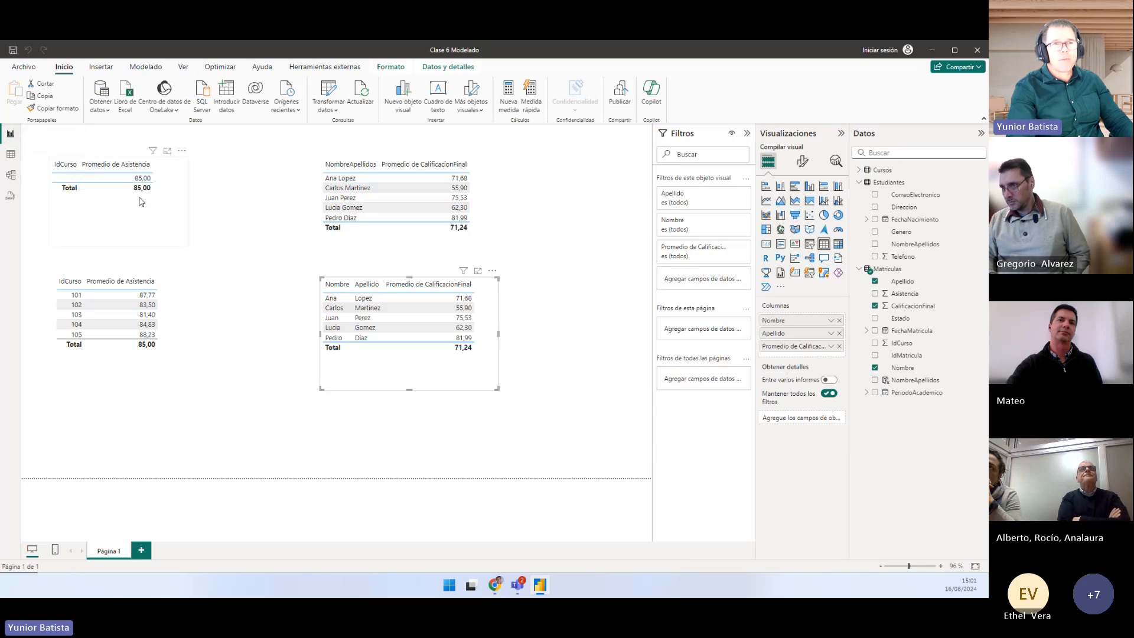
{"action": "left_click", "coordinate": [132, 215]}
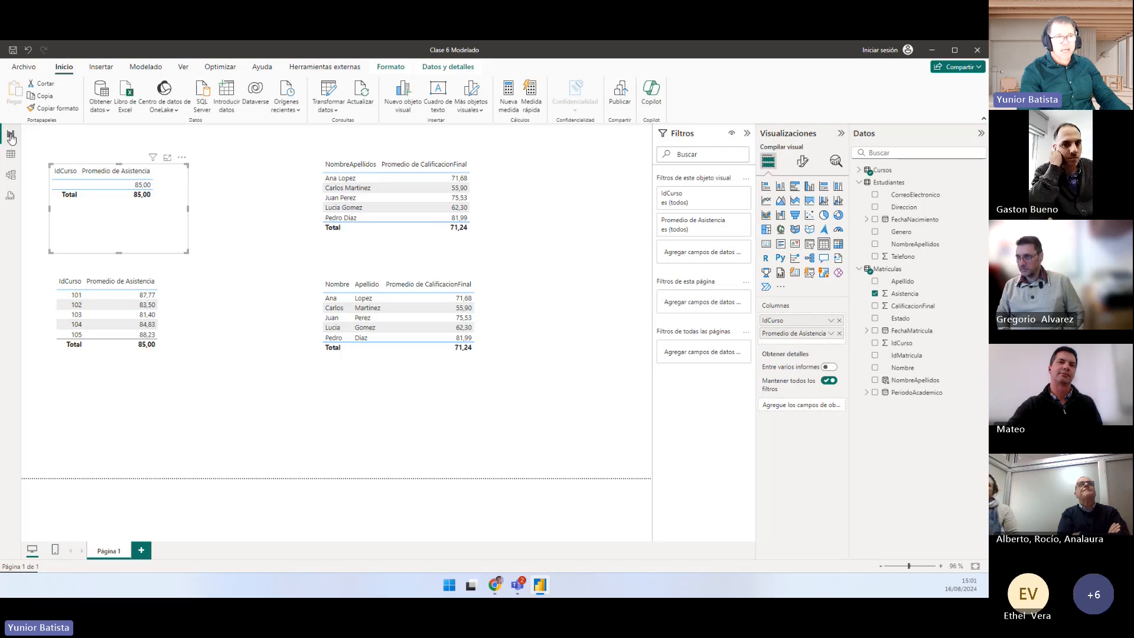
{"action": "left_click", "coordinate": [13, 176]}
{"action": "left_click", "coordinate": [225, 282]}
{"action": "key", "text": "Delete"}
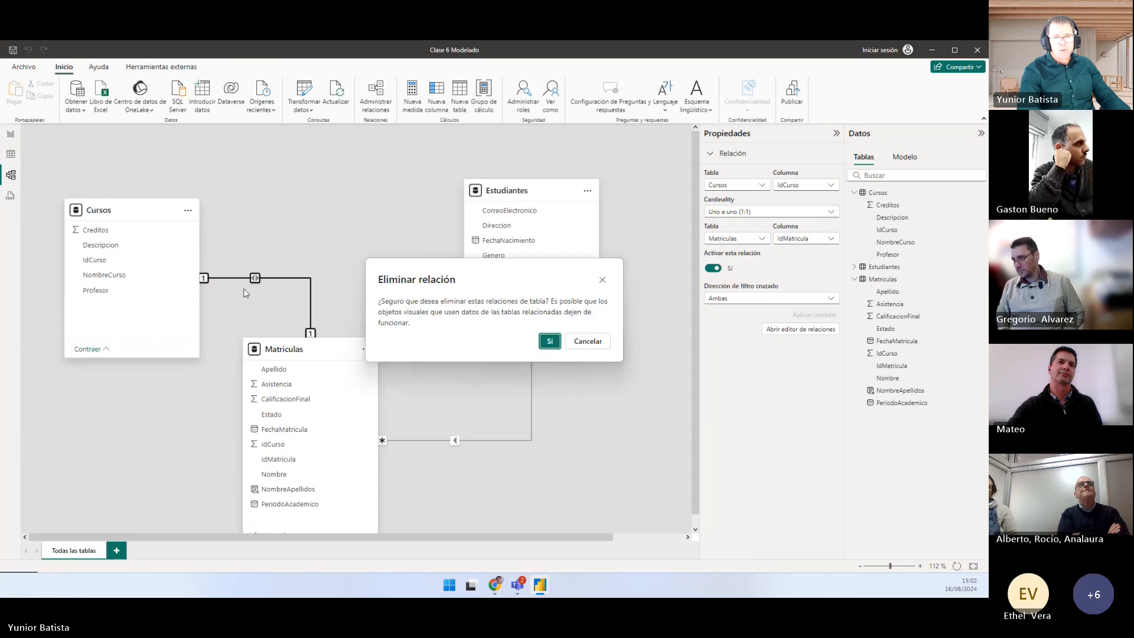
{"action": "left_click", "coordinate": [549, 342]}
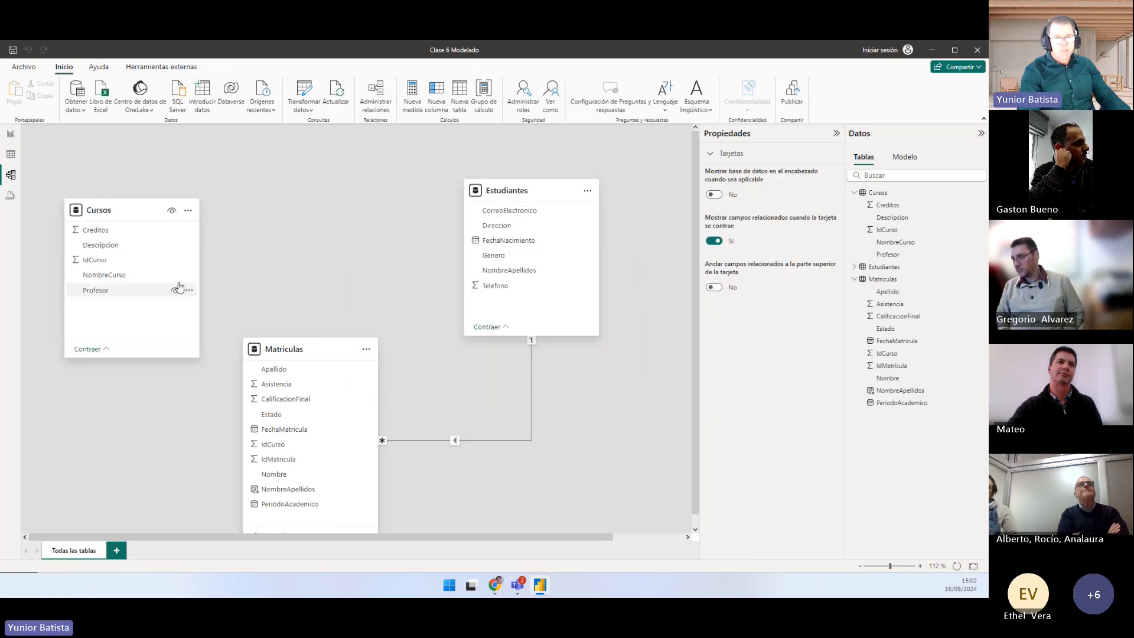
Relate IdCurso in Cursos to IdCurso in Matriculas as active Uno a varios (1:*) with Único filtering, and nudge both IdCurso attendance tables in the report
{"action": "left_click_drag", "start_coordinate": [114, 265], "coordinate": [266, 448]}
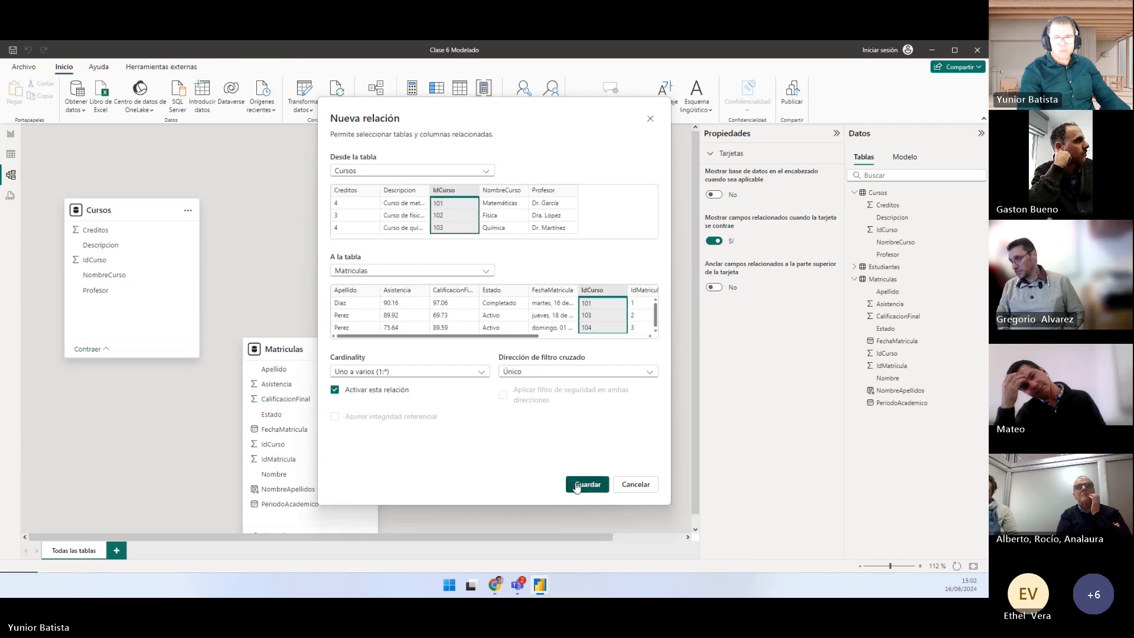
{"action": "left_click", "coordinate": [577, 485]}
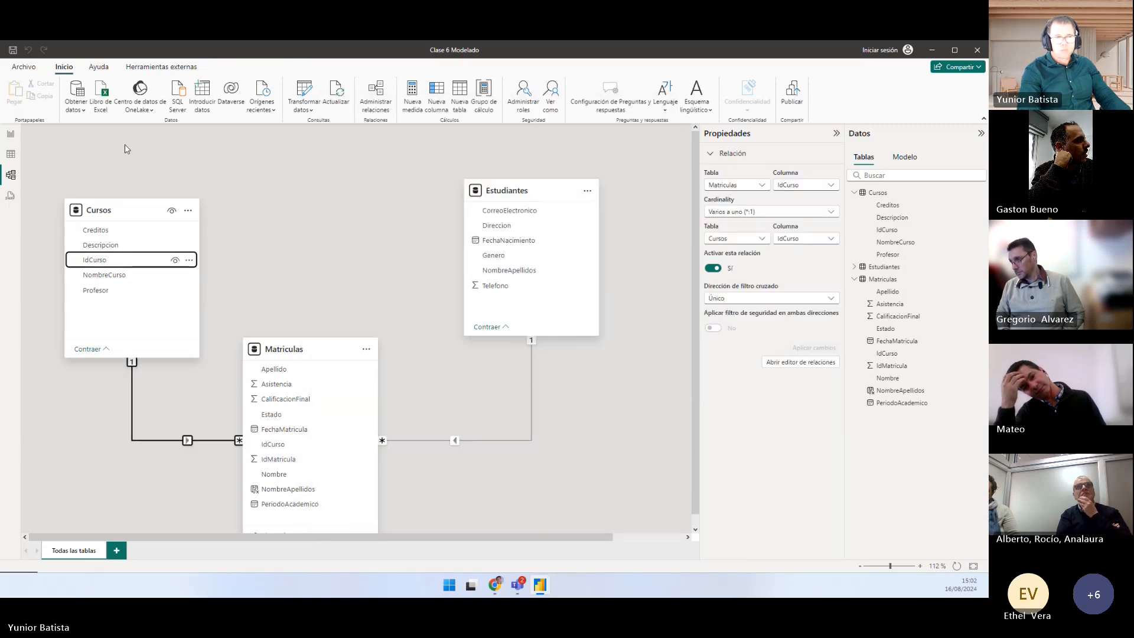
{"action": "left_click", "coordinate": [11, 134]}
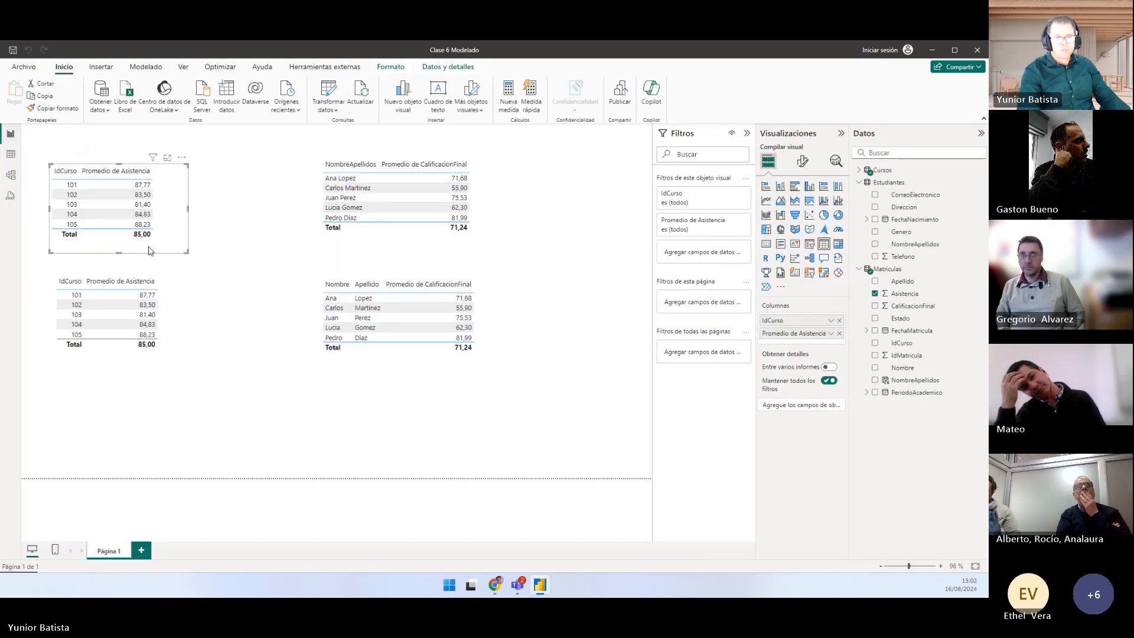
{"action": "left_click_drag", "start_coordinate": [164, 255], "coordinate": [155, 253]}
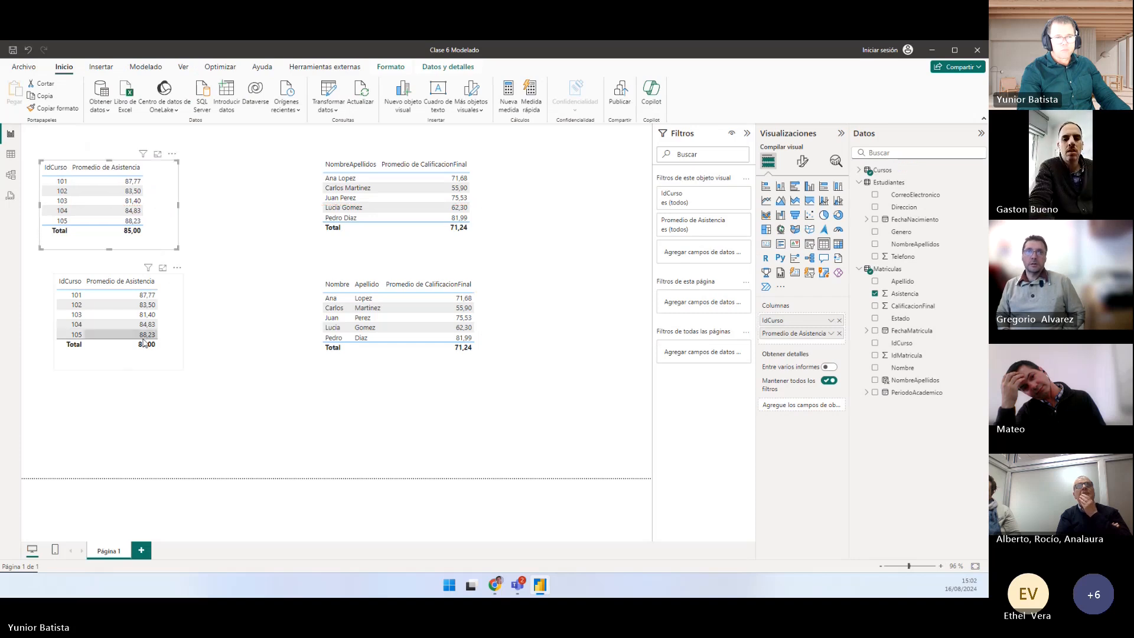
{"action": "left_click_drag", "start_coordinate": [122, 372], "coordinate": [117, 376]}
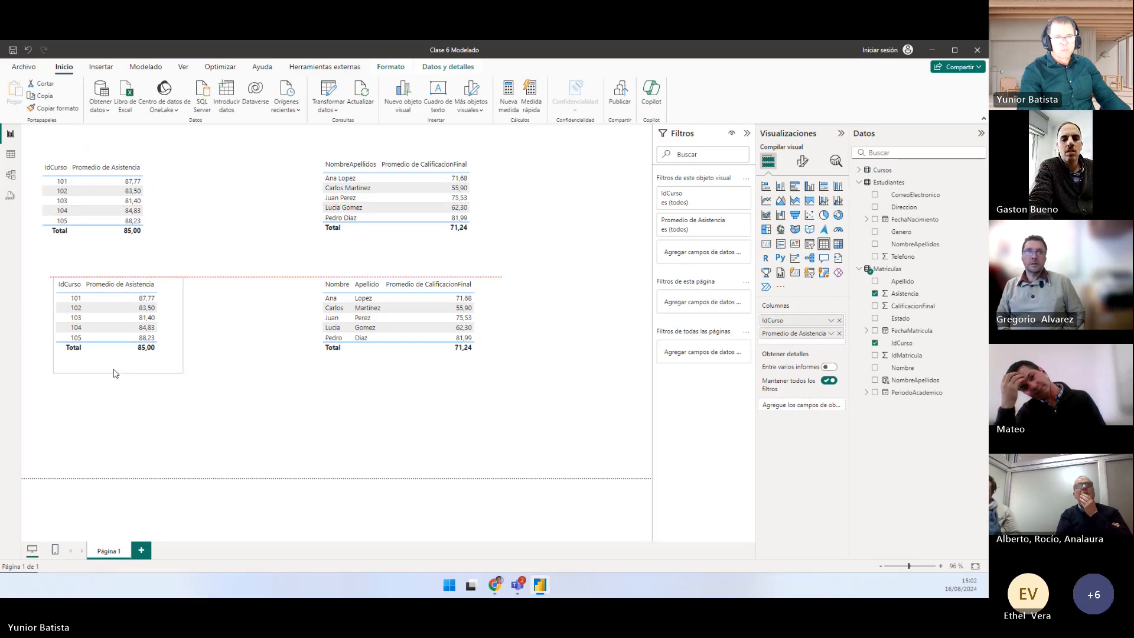
{"action": "left_click", "coordinate": [256, 332]}
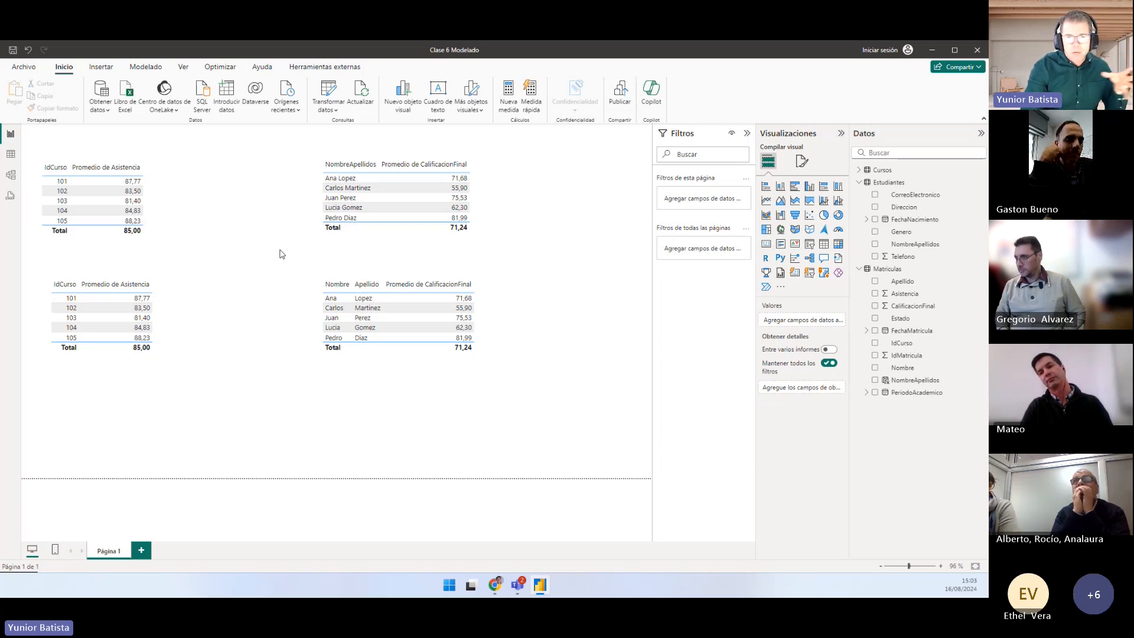
Open the data transformation editor and review the Cursos, Estudiantes and Matriculas queries, returning to Cursos
{"action": "left_click", "coordinate": [327, 95]}
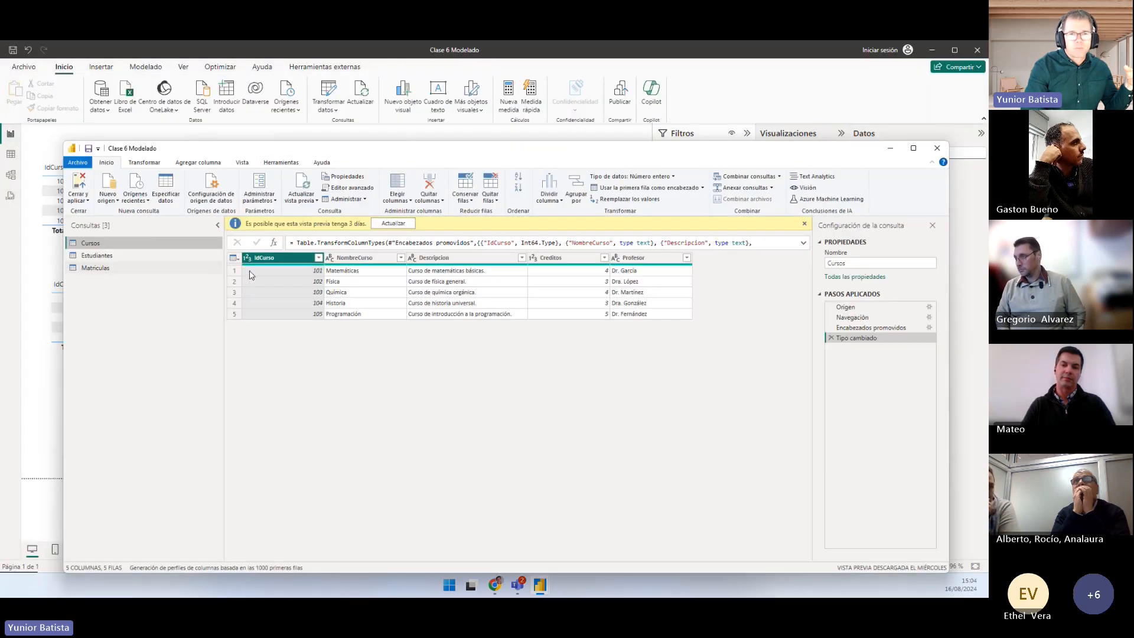
{"action": "left_click", "coordinate": [117, 260]}
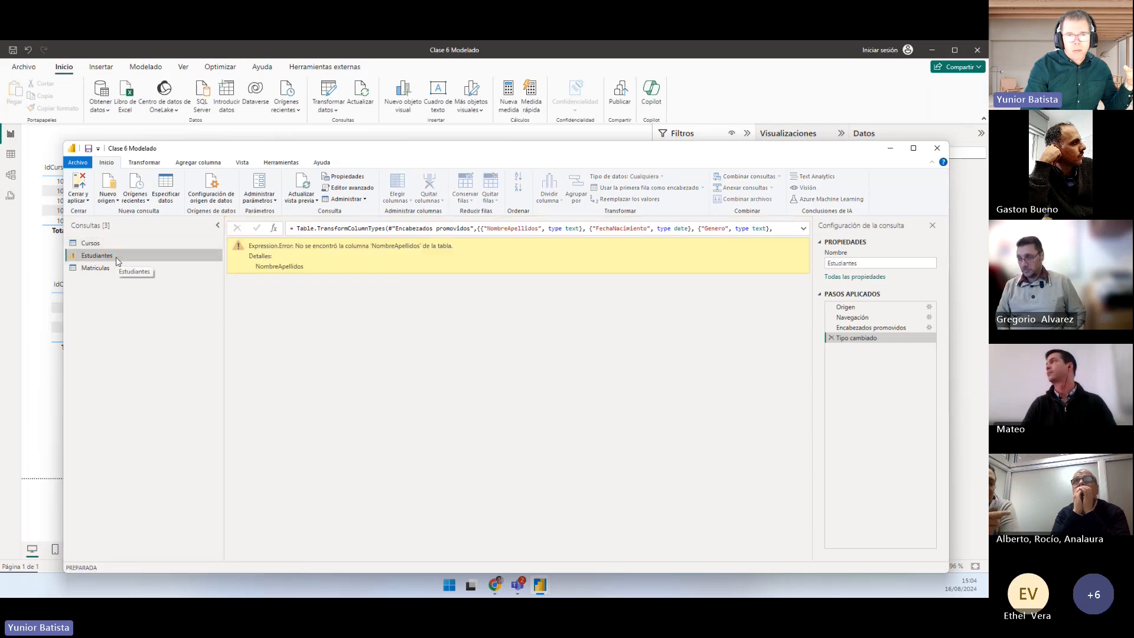
{"action": "left_click", "coordinate": [105, 269]}
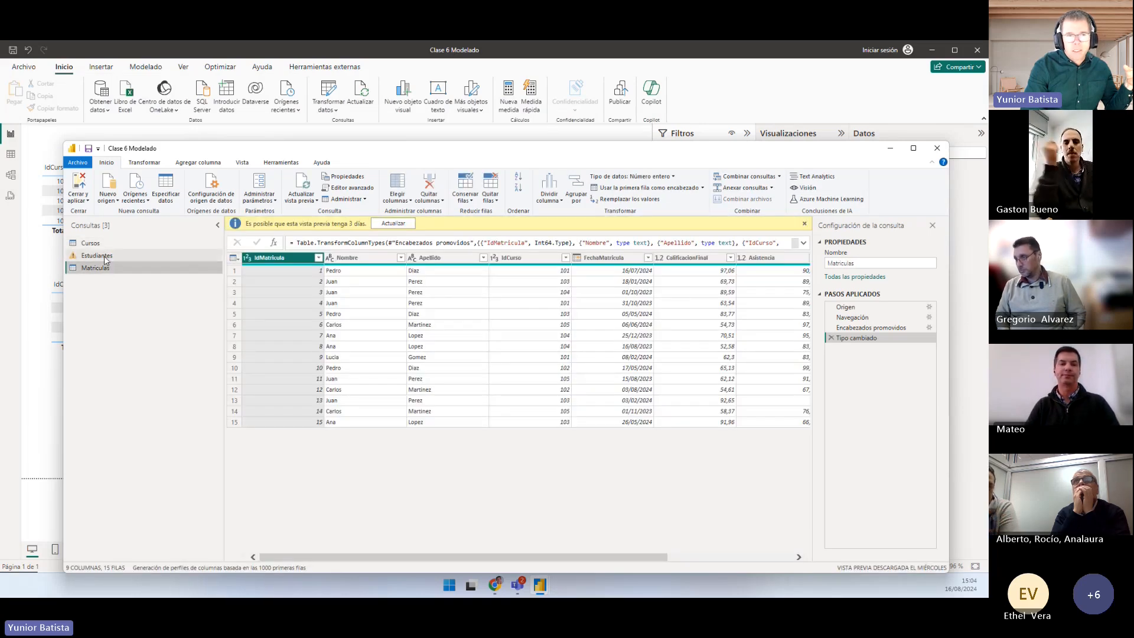
{"action": "left_click", "coordinate": [104, 257]}
{"action": "left_click", "coordinate": [100, 246]}
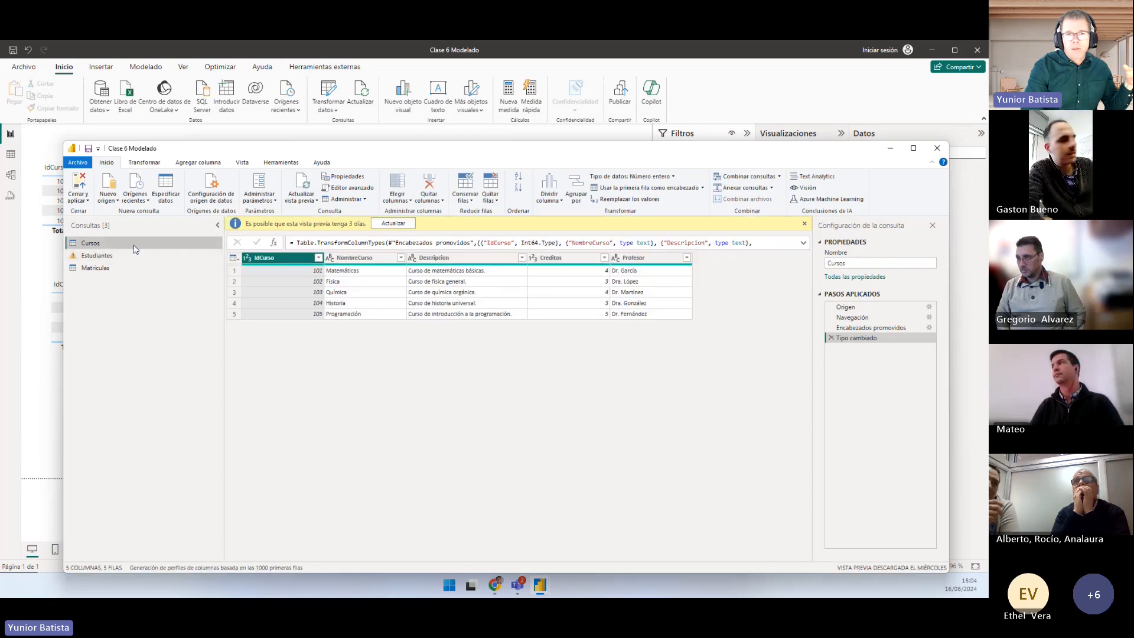
Zoom in on the Cursos query and mark the IdCurso values 101 to 104 one by one
{"action": "key", "text": "ctrl+1"}
{"action": "left_click", "coordinate": [305, 283]}
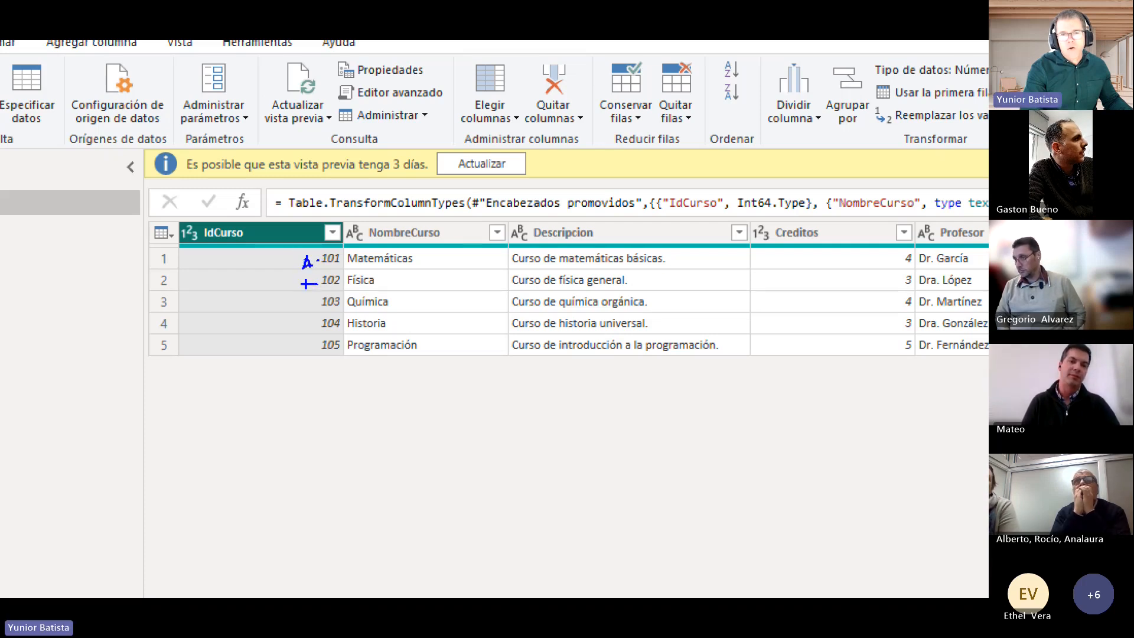
{"action": "left_click_drag", "start_coordinate": [304, 305], "coordinate": [320, 303]}
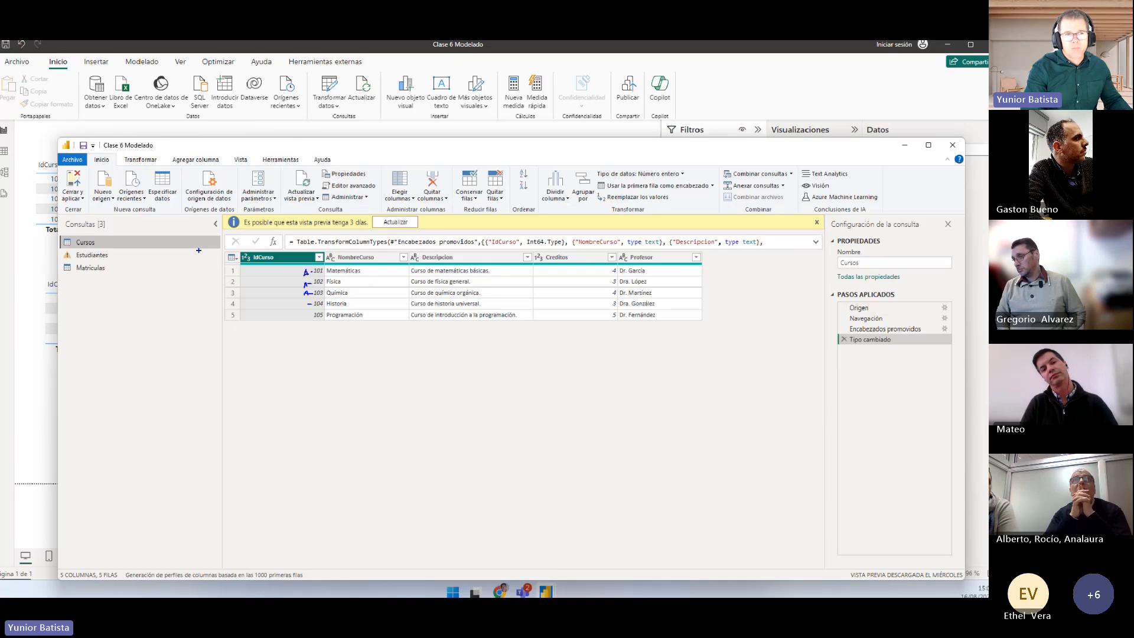
Compare the Matriculas query with Cursos, and frame the whole IdCurso column in Matriculas
{"action": "left_click", "coordinate": [138, 272]}
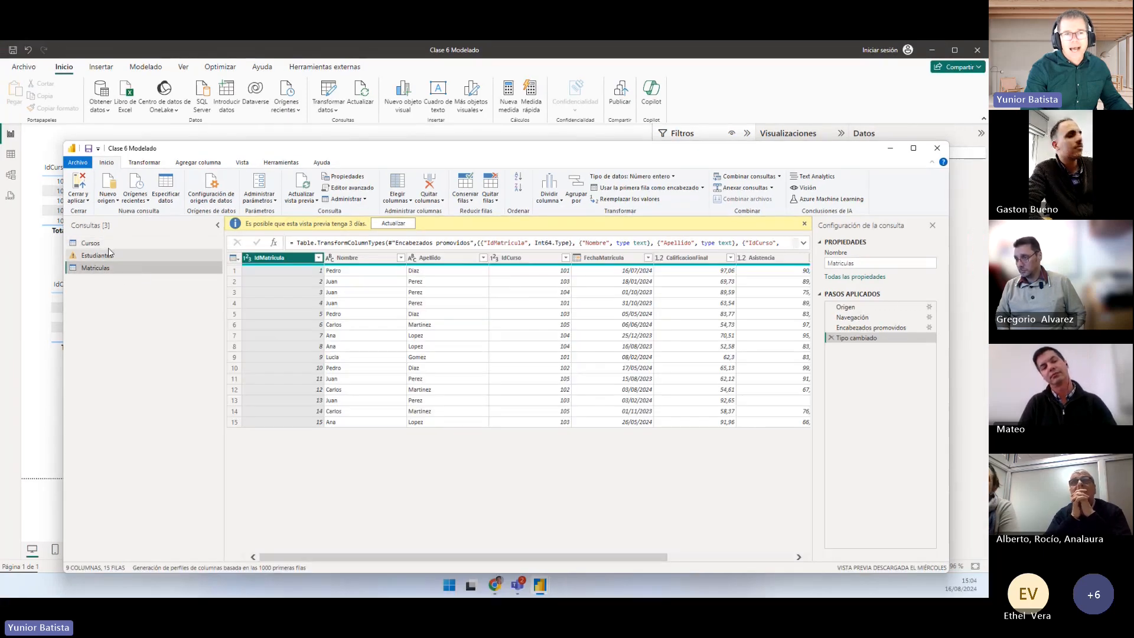
{"action": "left_click", "coordinate": [108, 246]}
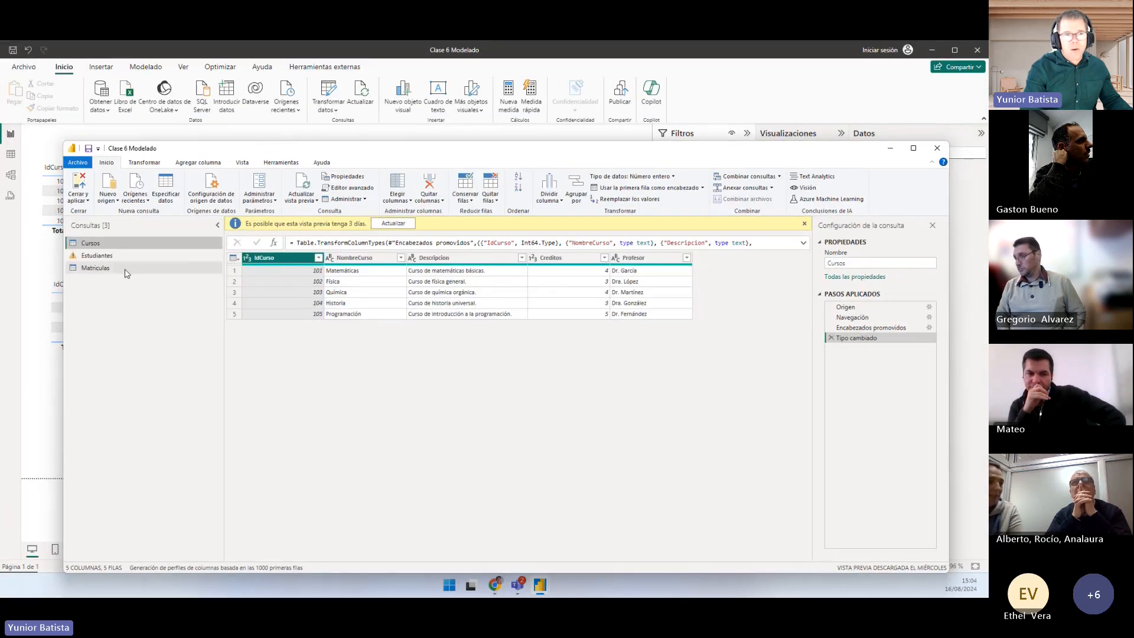
{"action": "left_click", "coordinate": [124, 269]}
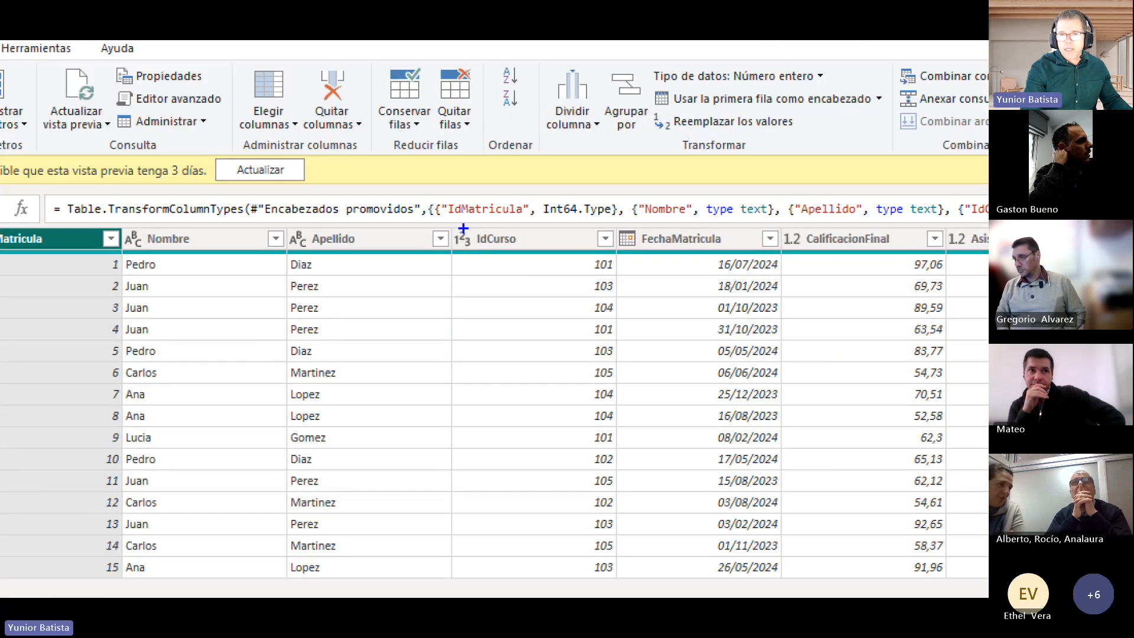
{"action": "left_click_drag", "start_coordinate": [491, 251], "coordinate": [572, 429]}
{"action": "left_click_drag", "start_coordinate": [621, 582], "coordinate": [615, 581]}
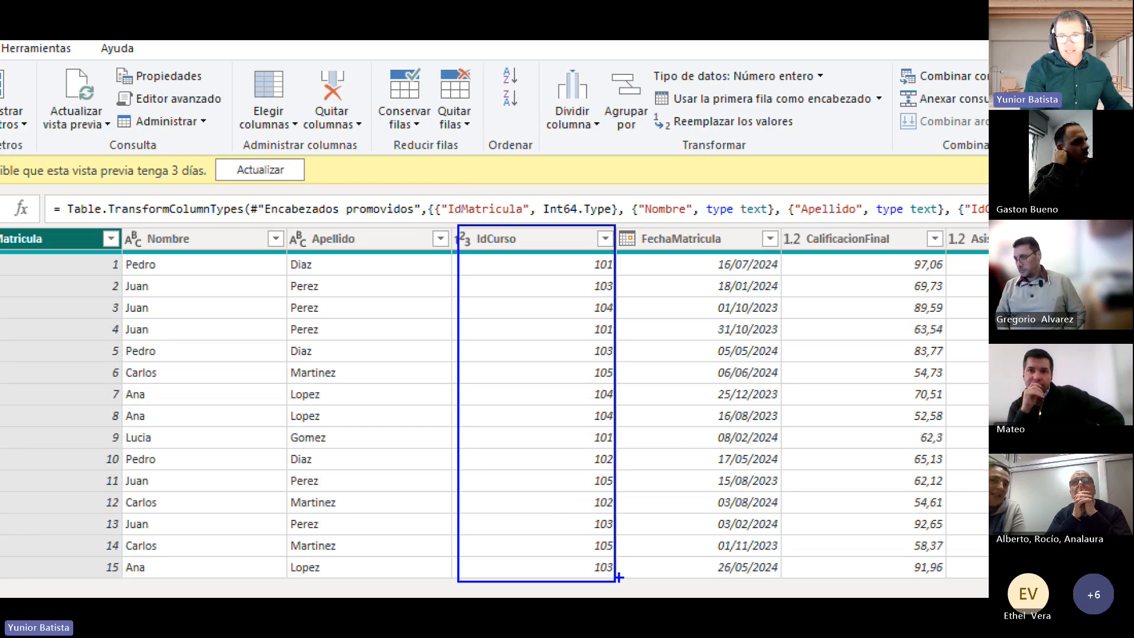
{"action": "key", "text": "Escape"}
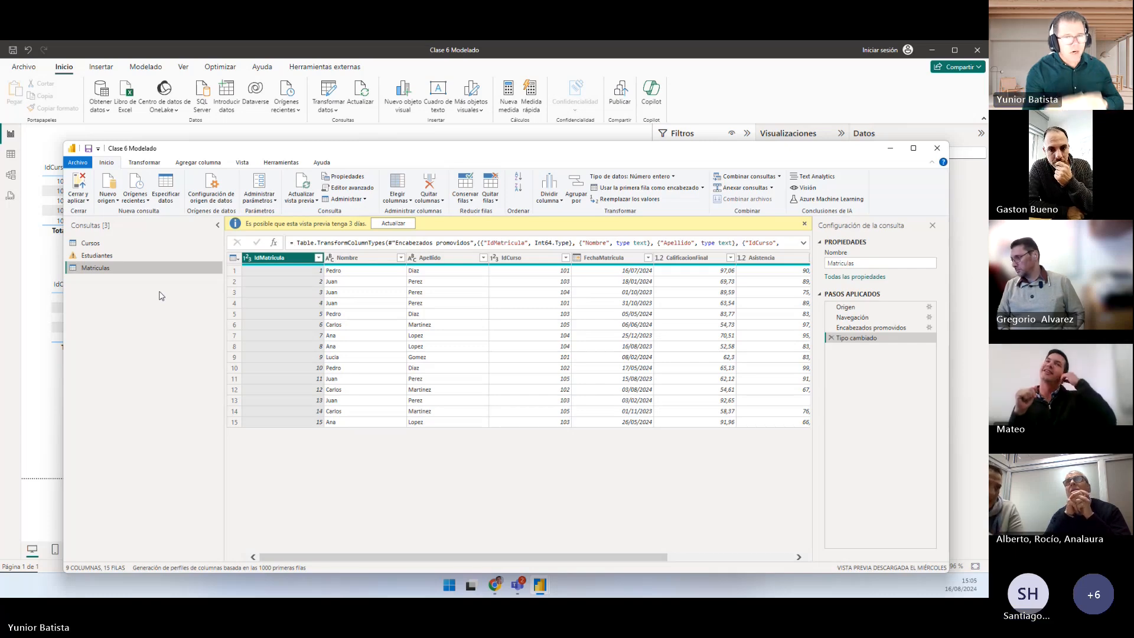
Maximize the query editor window and display the Matriculas query's code in the Editor avanzado
{"action": "double_click", "coordinate": [314, 152]}
{"action": "left_click", "coordinate": [178, 60]}
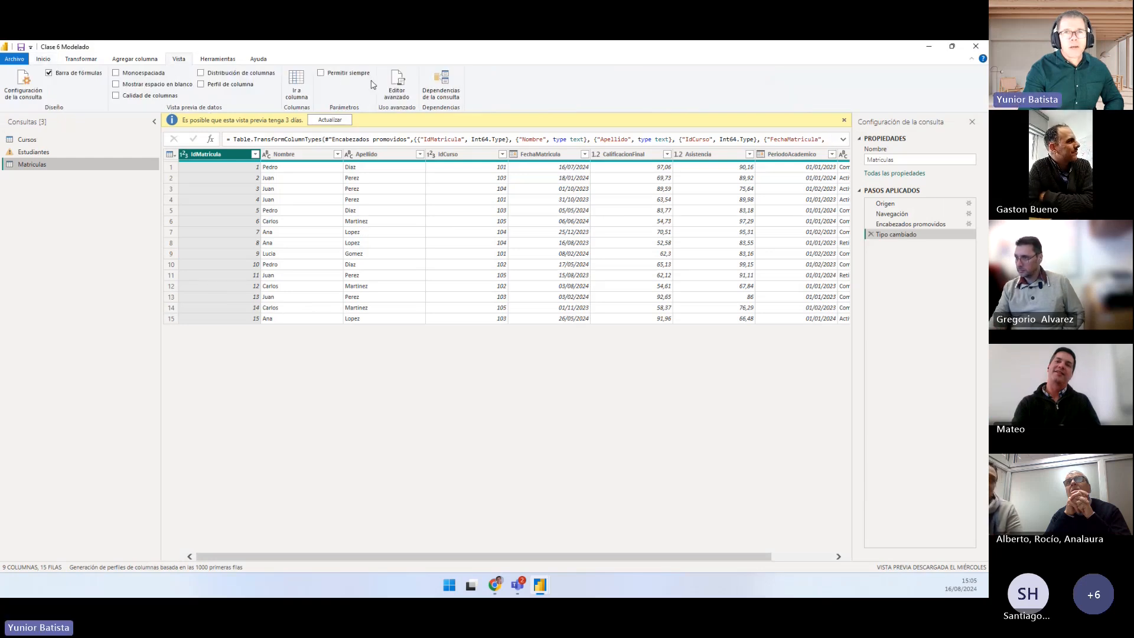
{"action": "left_click", "coordinate": [399, 89]}
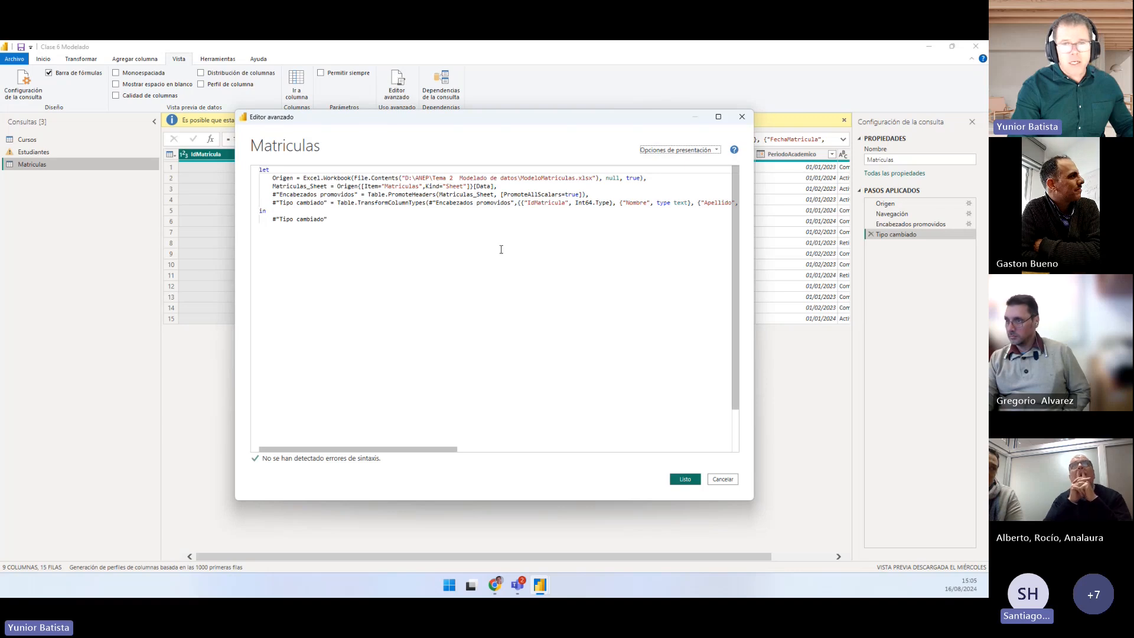
{"action": "left_click", "coordinate": [742, 117]}
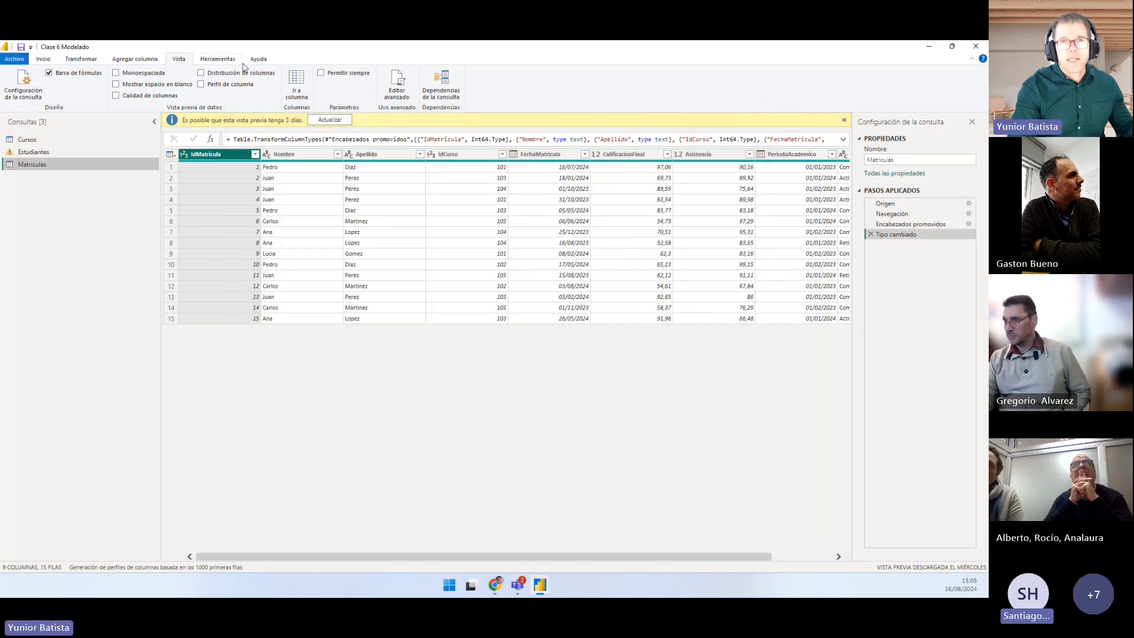
{"action": "left_click", "coordinate": [390, 86]}
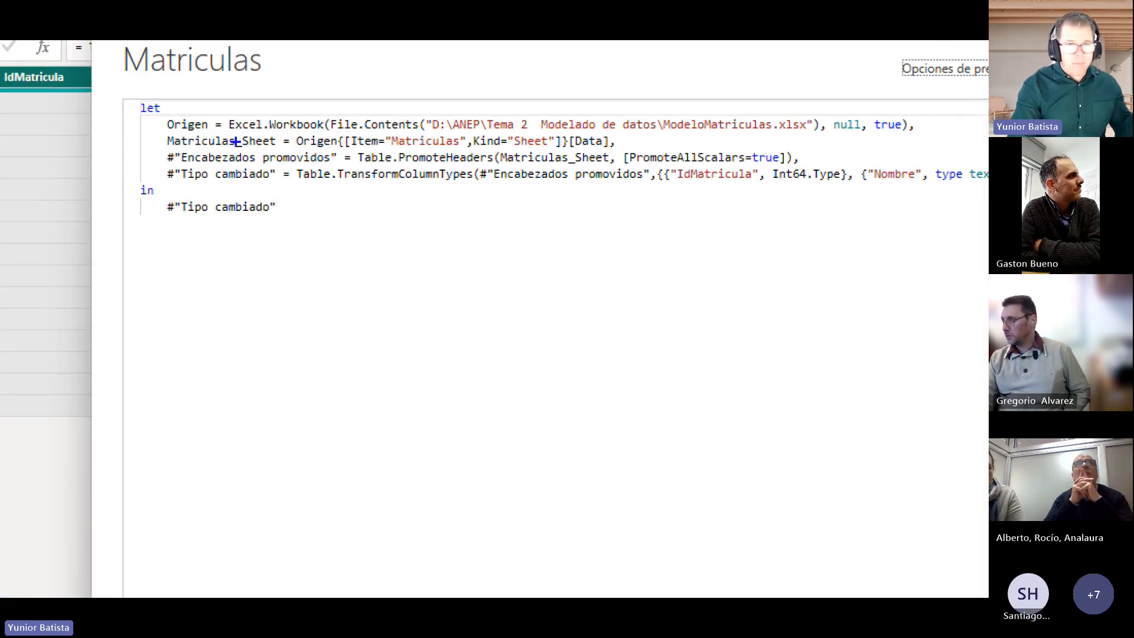
Write the freehand note "M → PQ" below the Matriculas query code, undoing the stray strokes after the arrow
{"action": "mouse_move", "coordinate": [229, 288]}
{"action": "left_mouse_down"}
{"action": "mouse_move", "coordinate": [239, 271]}
{"action": "mouse_move", "coordinate": [289, 331]}
{"action": "left_mouse_up"}
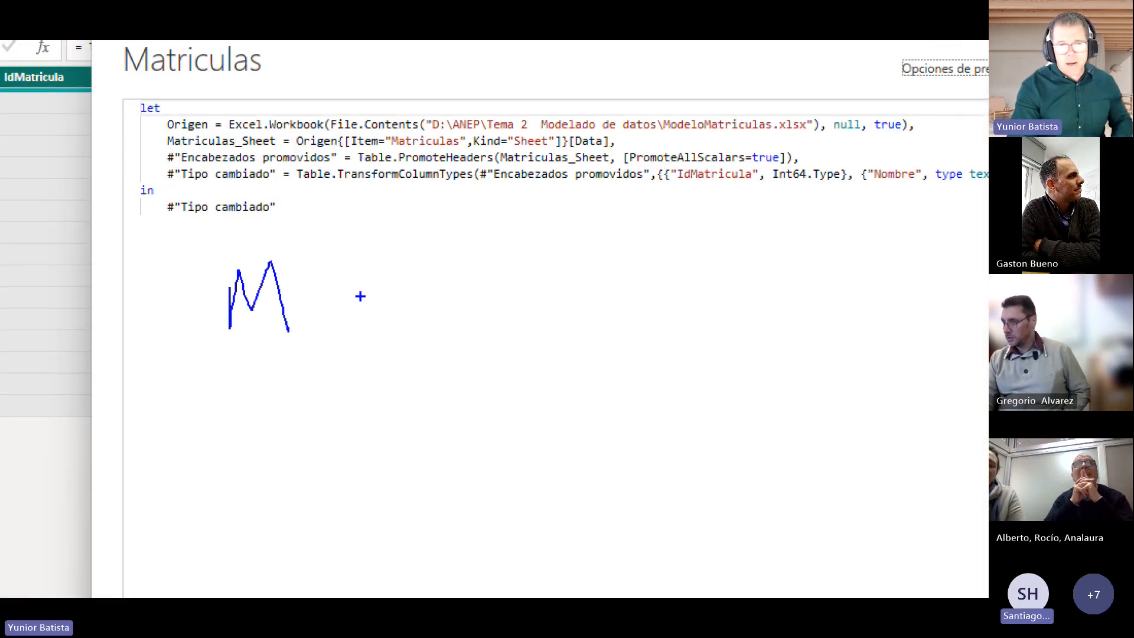
{"action": "left_click_drag", "start_coordinate": [326, 295], "coordinate": [382, 294]}
{"action": "mouse_move", "coordinate": [446, 271]}
{"action": "left_mouse_down"}
{"action": "mouse_move", "coordinate": [437, 305]}
{"action": "mouse_move", "coordinate": [447, 273]}
{"action": "left_mouse_up"}
{"action": "left_click_drag", "start_coordinate": [469, 293], "coordinate": [468, 311]}
{"action": "left_click_drag", "start_coordinate": [464, 302], "coordinate": [475, 302]}
{"action": "key", "text": "ctrl+z"}
{"action": "key", "text": "ctrl+z"}
{"action": "key", "text": "ctrl+z"}
{"action": "left_click_drag", "start_coordinate": [439, 263], "coordinate": [442, 308]}
{"action": "mouse_move", "coordinate": [437, 286]}
{"action": "left_mouse_down"}
{"action": "mouse_move", "coordinate": [457, 270]}
{"action": "mouse_move", "coordinate": [443, 282]}
{"action": "left_mouse_up"}
{"action": "mouse_move", "coordinate": [470, 277]}
{"action": "left_mouse_down"}
{"action": "mouse_move", "coordinate": [492, 269]}
{"action": "mouse_move", "coordinate": [509, 311]}
{"action": "left_mouse_up"}
Write the freehand note "DAX → PBI" under the first note, and leave the zoomed annotation view
{"action": "left_click_drag", "start_coordinate": [194, 385], "coordinate": [194, 422]}
{"action": "mouse_move", "coordinate": [194, 386]}
{"action": "left_mouse_down"}
{"action": "mouse_move", "coordinate": [229, 402]}
{"action": "mouse_move", "coordinate": [198, 418]}
{"action": "left_mouse_up"}
{"action": "mouse_move", "coordinate": [253, 391]}
{"action": "left_mouse_down"}
{"action": "mouse_move", "coordinate": [247, 417]}
{"action": "mouse_move", "coordinate": [343, 426]}
{"action": "mouse_move", "coordinate": [400, 408]}
{"action": "left_mouse_up"}
{"action": "mouse_move", "coordinate": [483, 395]}
{"action": "left_mouse_down"}
{"action": "mouse_move", "coordinate": [488, 414]}
{"action": "mouse_move", "coordinate": [555, 378]}
{"action": "mouse_move", "coordinate": [570, 397]}
{"action": "mouse_move", "coordinate": [624, 407]}
{"action": "mouse_move", "coordinate": [624, 375]}
{"action": "left_mouse_up"}
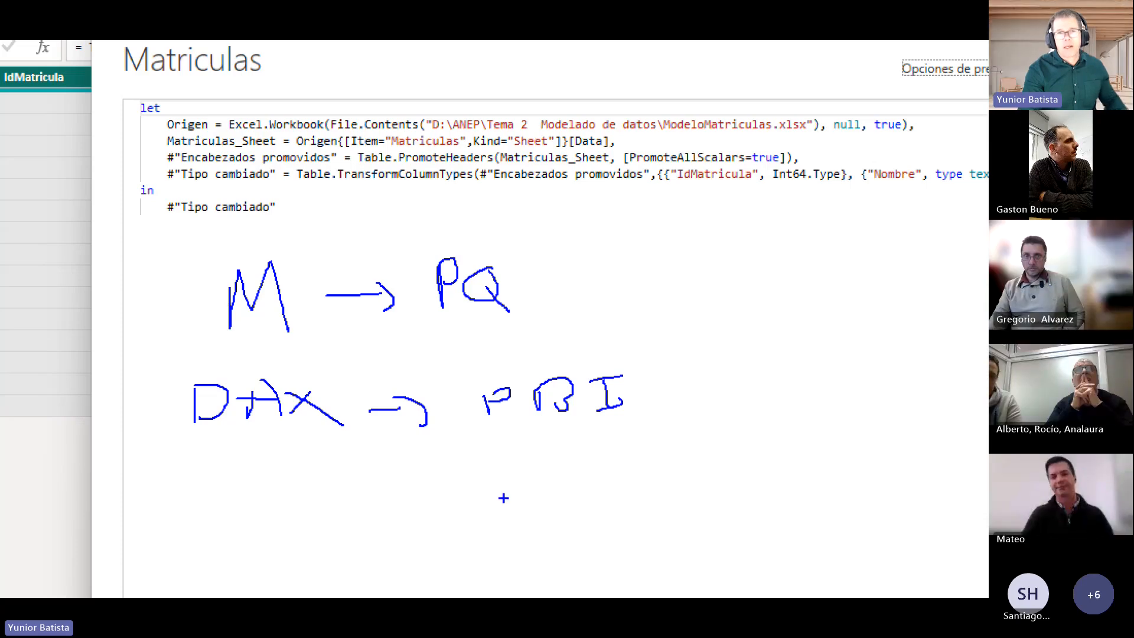
{"action": "key", "text": "Escape"}
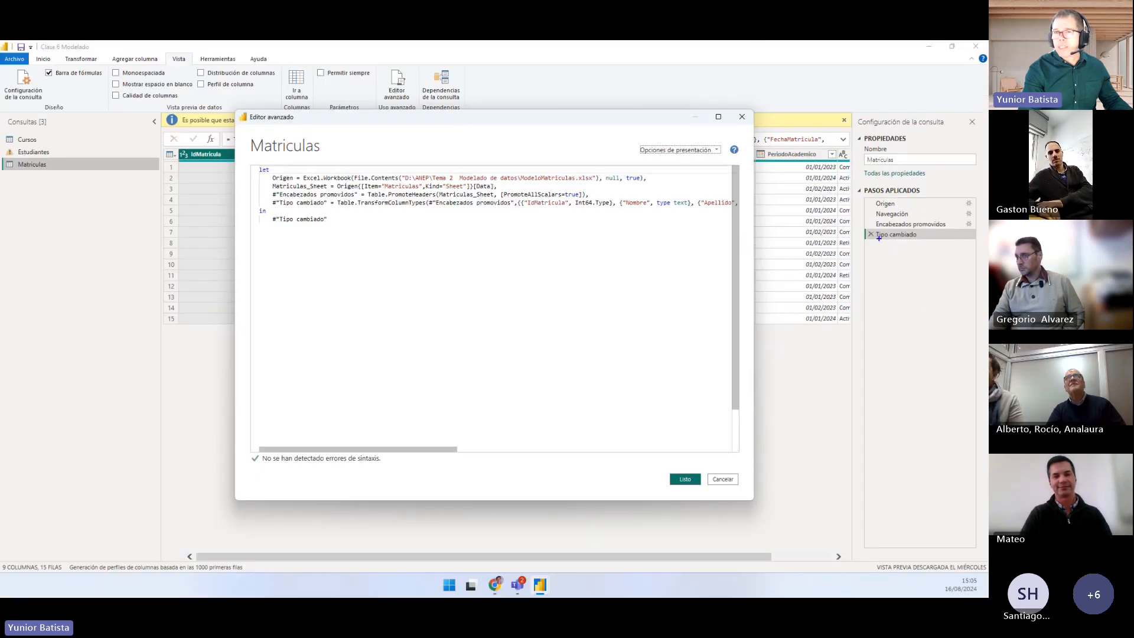
Draw lines linking the applied steps Tipo cambiado and Encabezados promovidos to their matching lines in the Matriculas code
{"action": "left_click_drag", "start_coordinate": [765, 233], "coordinate": [456, 231]}
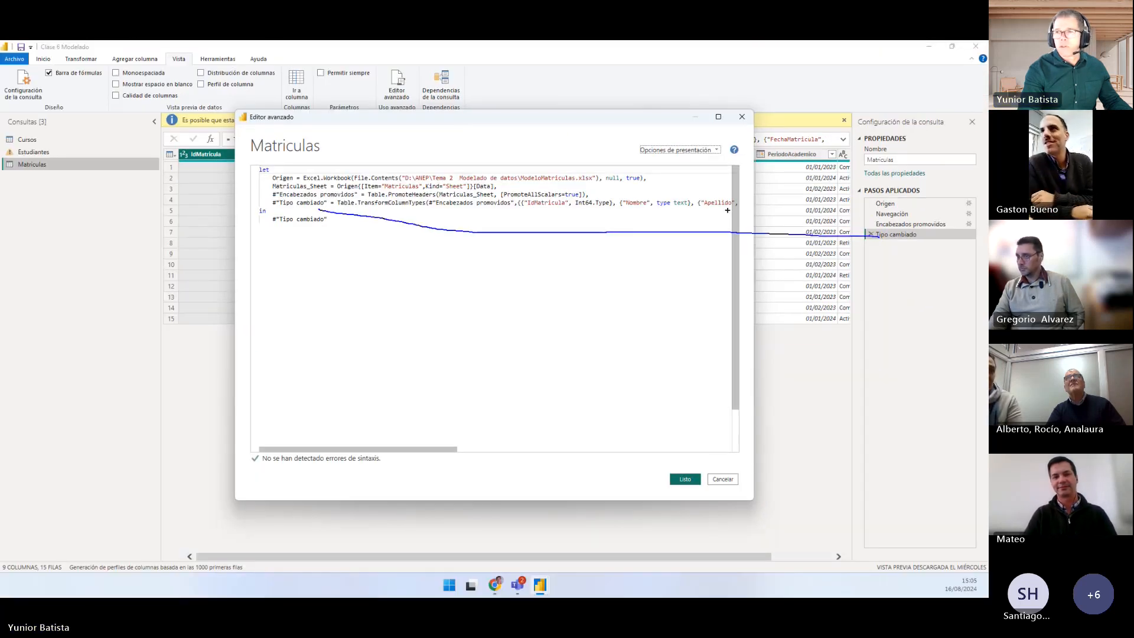
{"action": "left_click_drag", "start_coordinate": [877, 225], "coordinate": [471, 224]}
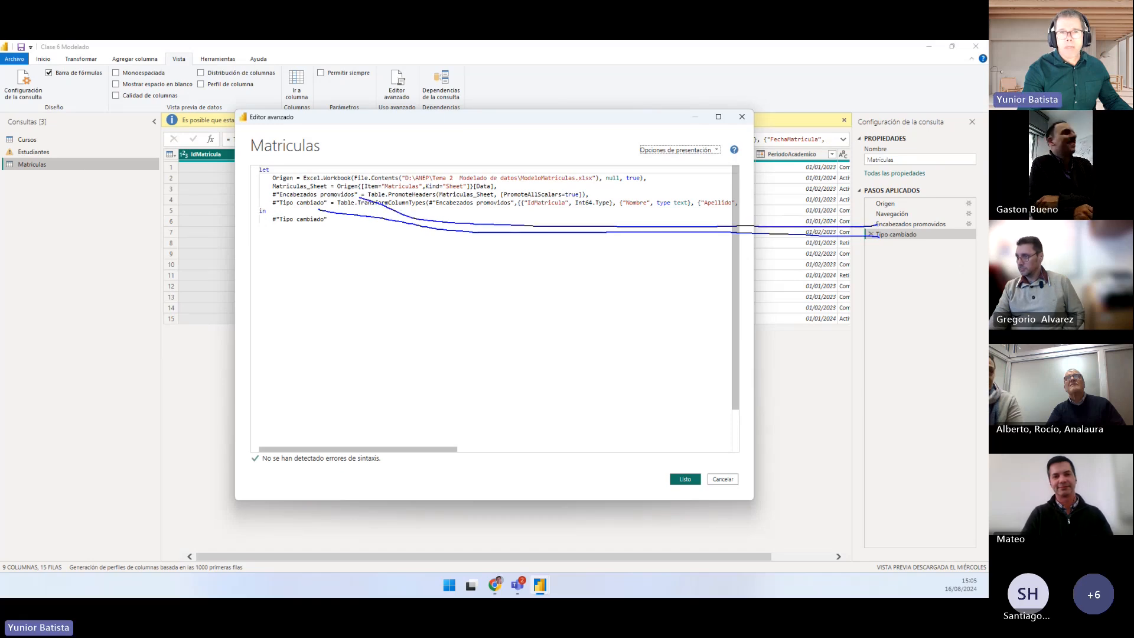
Draw lines linking the applied steps Navegación and Origen to their matching lines in the Matriculas code, and clear the drawings
{"action": "mouse_move", "coordinate": [884, 213]}
{"action": "left_mouse_down"}
{"action": "mouse_move", "coordinate": [634, 212]}
{"action": "mouse_move", "coordinate": [366, 185]}
{"action": "left_mouse_up"}
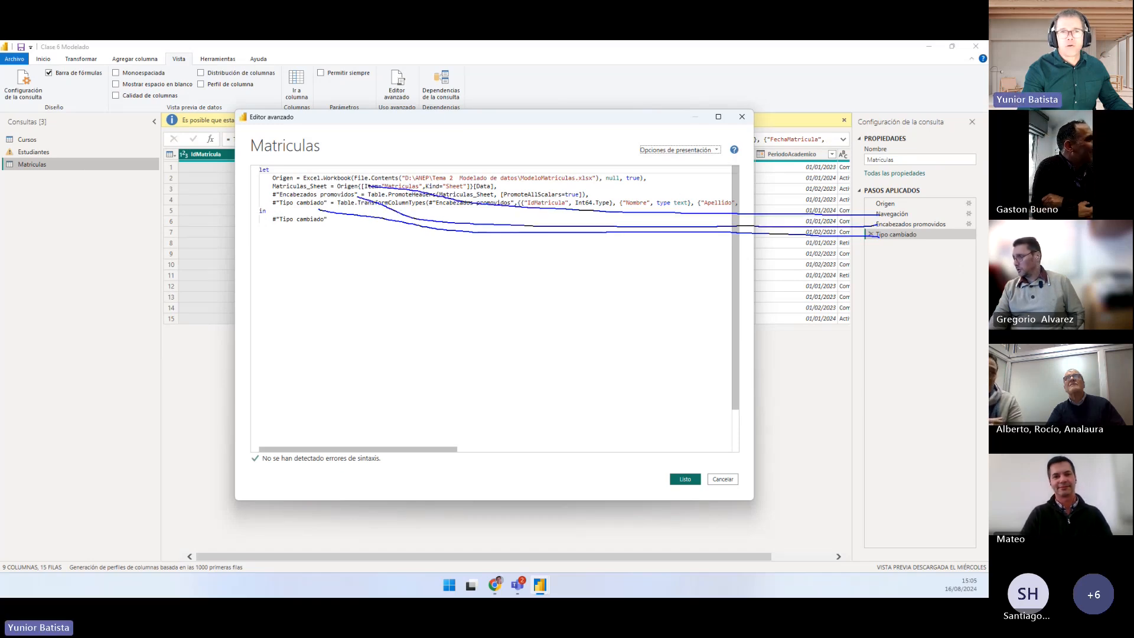
{"action": "left_click_drag", "start_coordinate": [878, 204], "coordinate": [463, 195]}
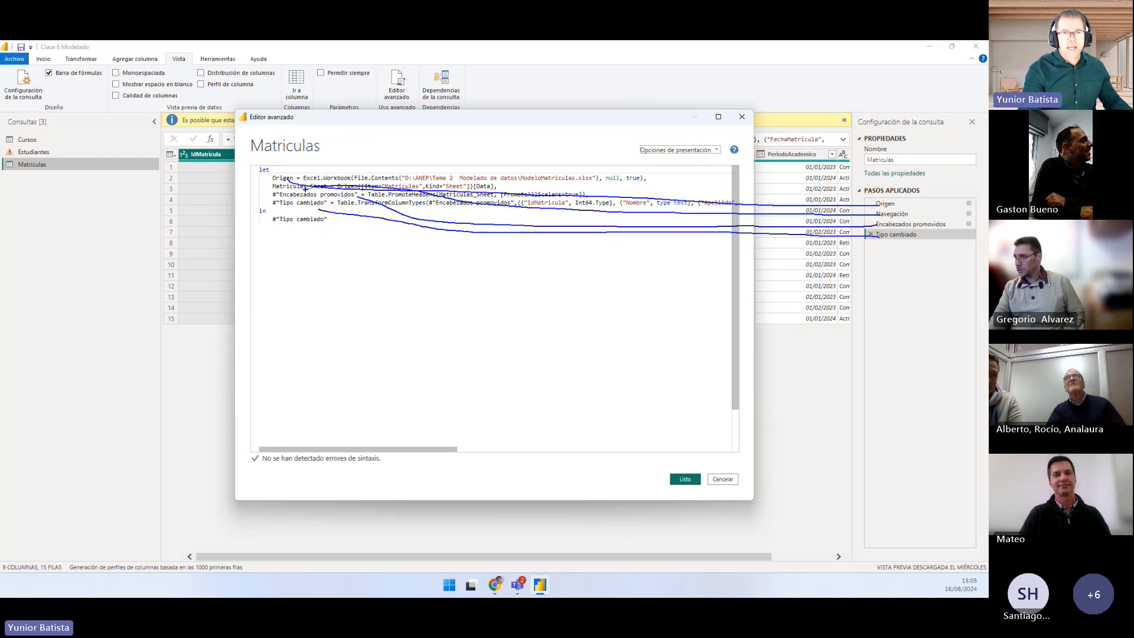
{"action": "key", "text": "Escape"}
Zoom in on the Matriculas code and mark Excel, the source file path, Matriculas_Sheet, its Origen reference and Encabezados promovidos with boxes and arrows
{"action": "key", "text": "ctrl+1"}
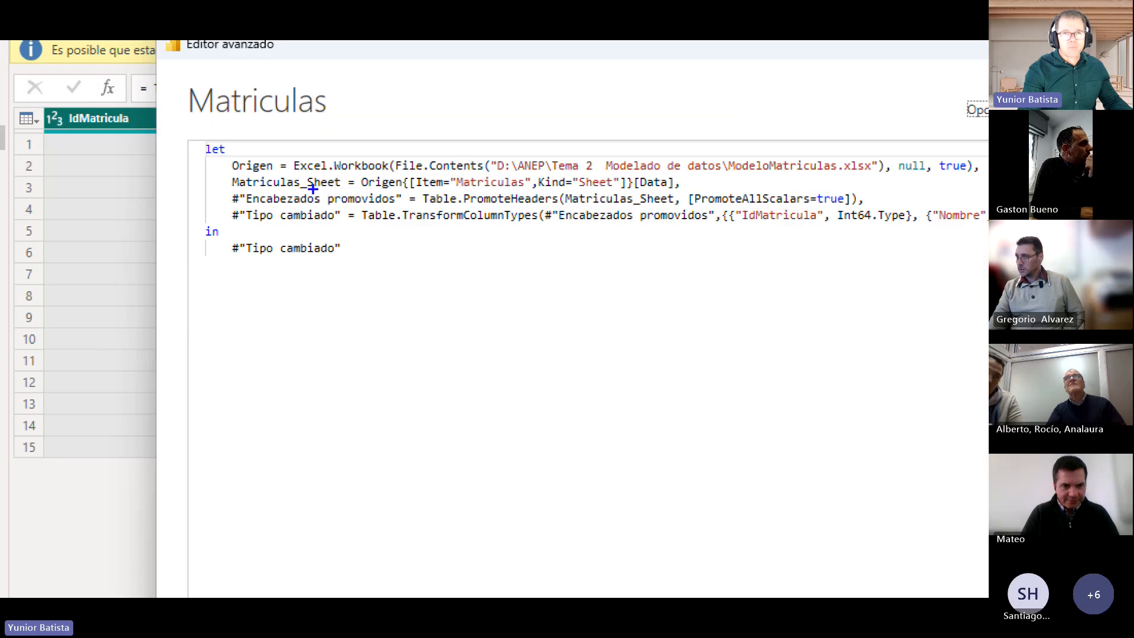
{"action": "left_click_drag", "start_coordinate": [332, 172], "coordinate": [291, 150]}
{"action": "left_click_drag", "start_coordinate": [499, 158], "coordinate": [523, 120]}
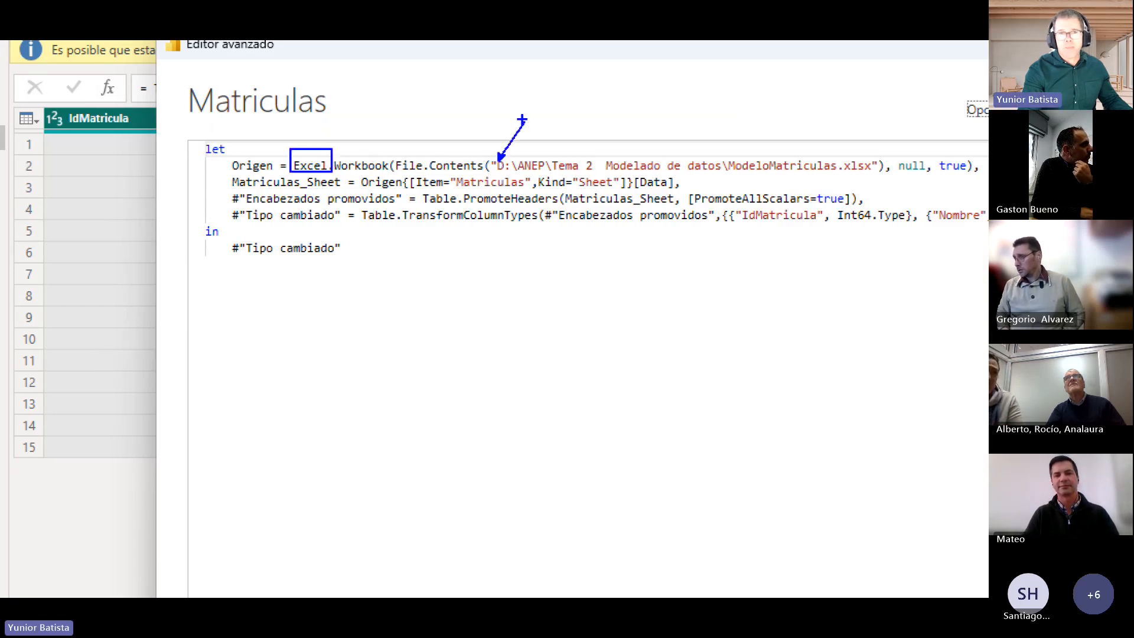
{"action": "left_click_drag", "start_coordinate": [248, 179], "coordinate": [345, 192]}
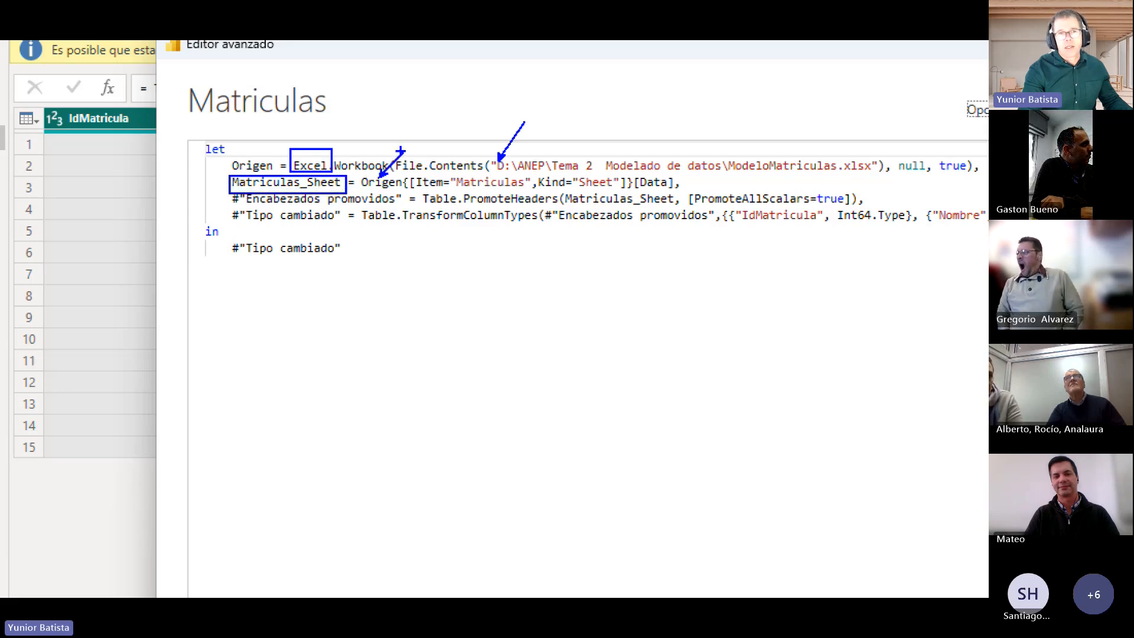
{"action": "left_click_drag", "start_coordinate": [228, 193], "coordinate": [376, 205]}
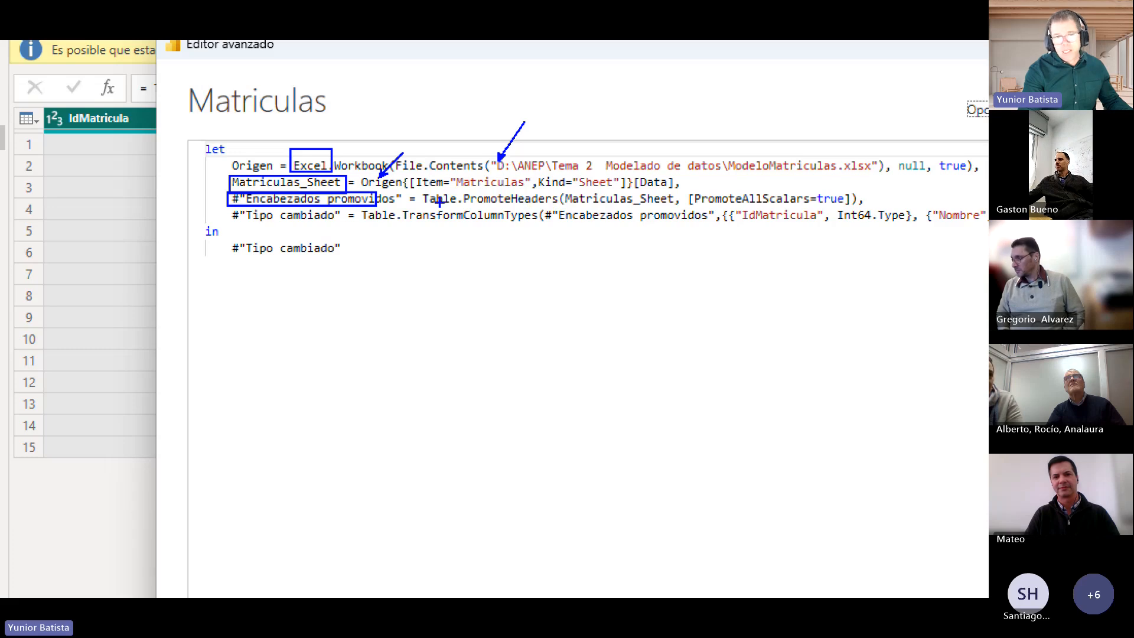
{"action": "key", "text": "Escape"}
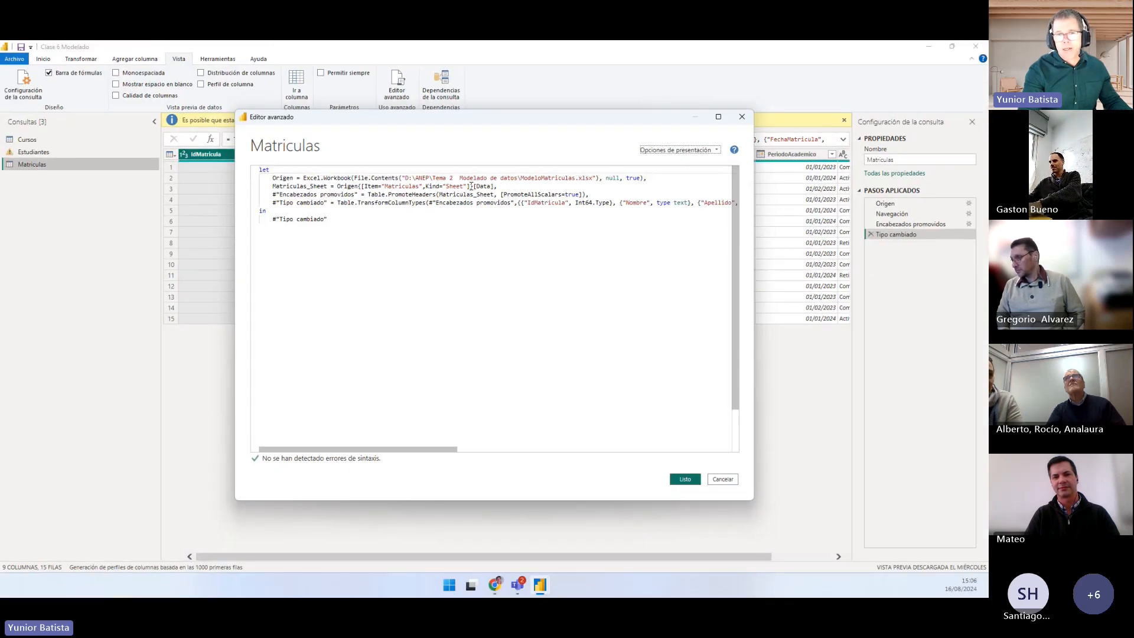
Highlight the entire Matriculas code and close the Editor avanzado with the code accepted as it is
{"action": "left_click_drag", "start_coordinate": [328, 220], "coordinate": [247, 172]}
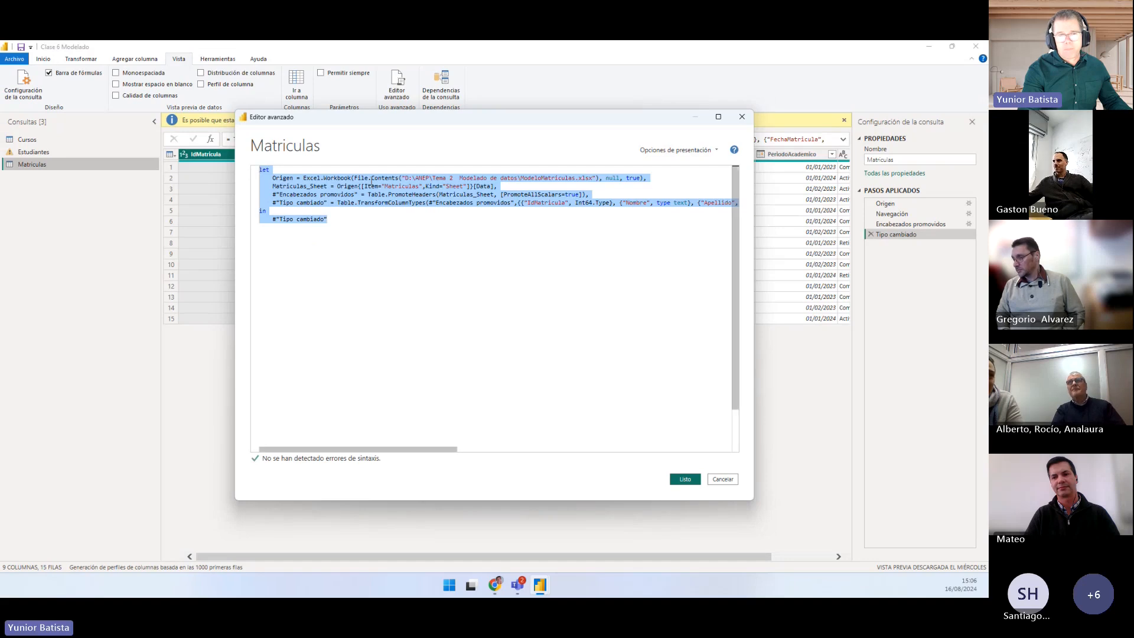
{"action": "left_click_drag", "start_coordinate": [459, 117], "coordinate": [431, 121]}
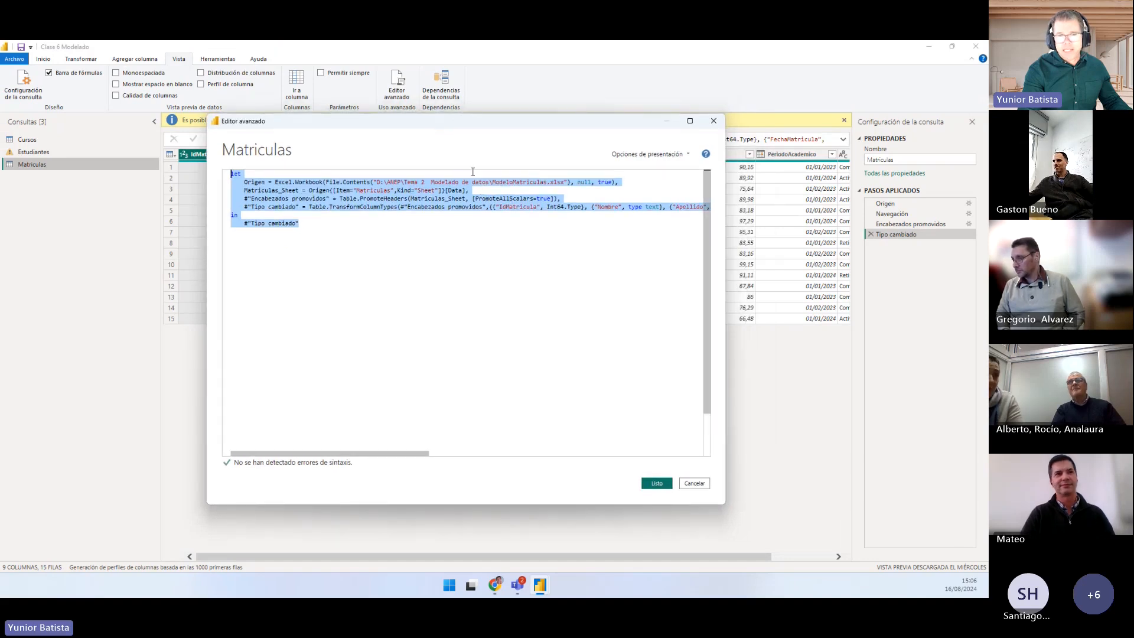
{"action": "left_click", "coordinate": [658, 485]}
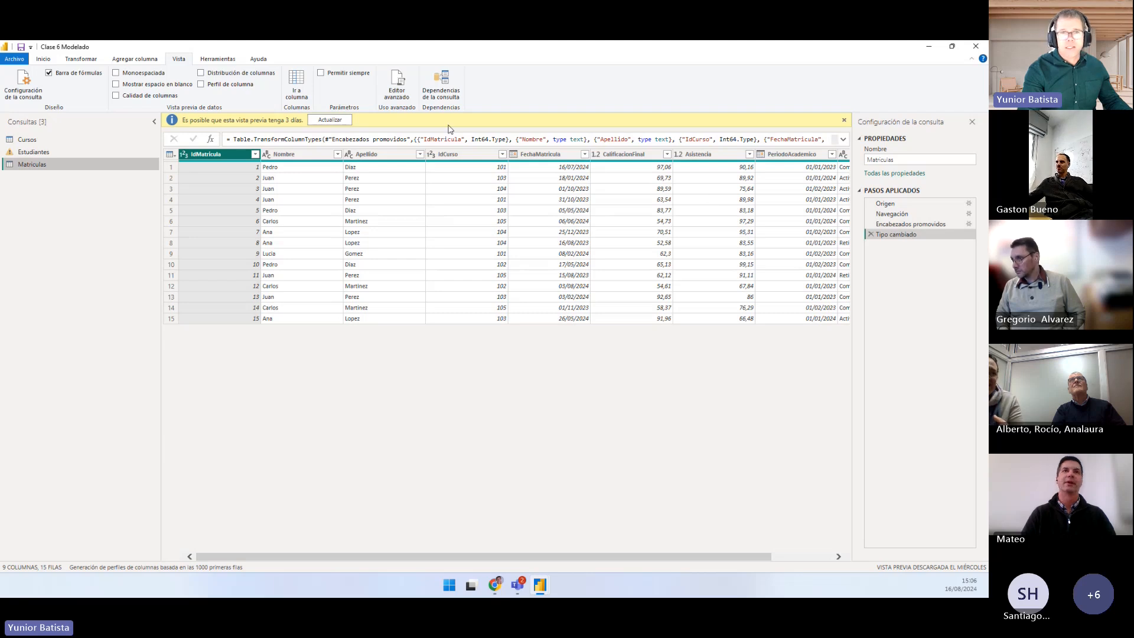
Reopen the Editor avanzado for Matriculas, select all of its code, and leave without changing anything
{"action": "left_click", "coordinate": [397, 86]}
{"action": "left_click_drag", "start_coordinate": [390, 124], "coordinate": [339, 131]}
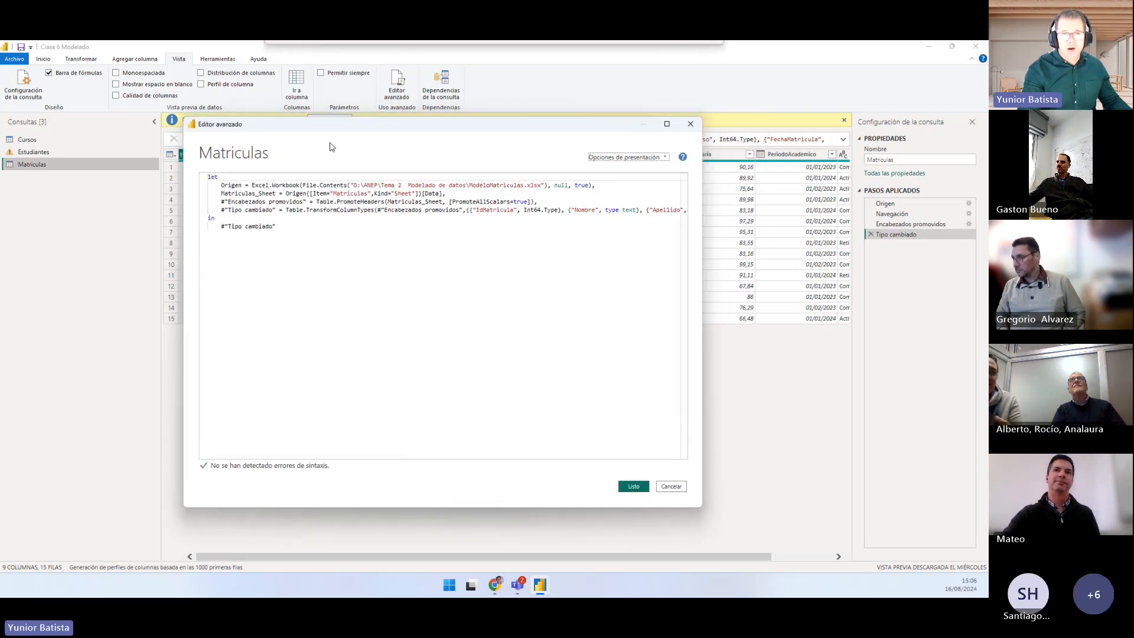
{"action": "key", "text": "ctrl+a"}
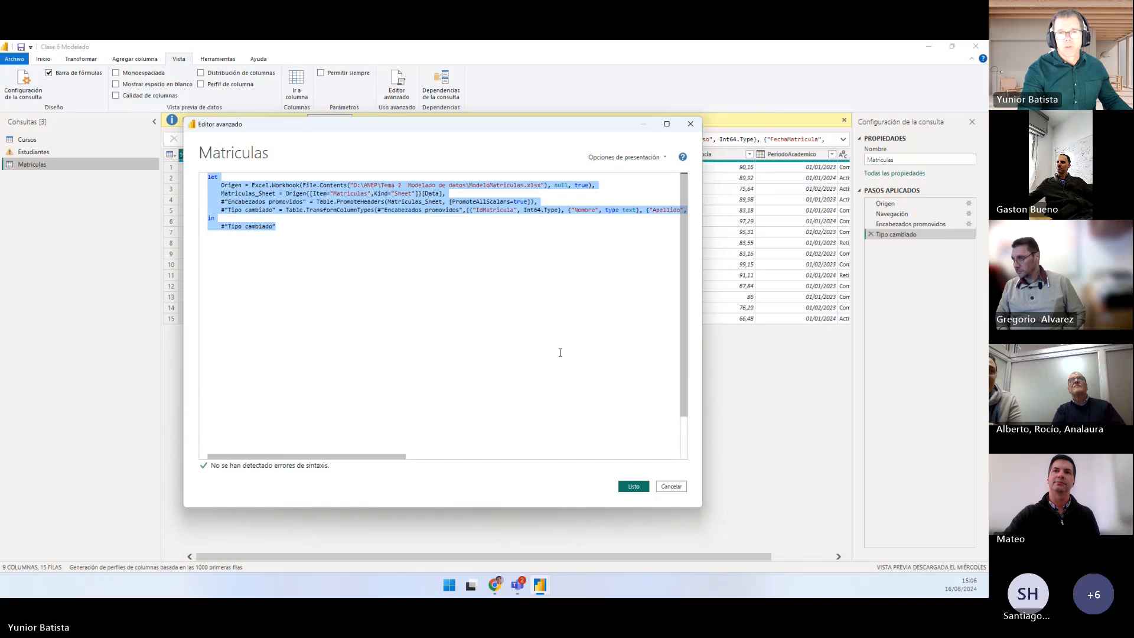
{"action": "left_click", "coordinate": [671, 486]}
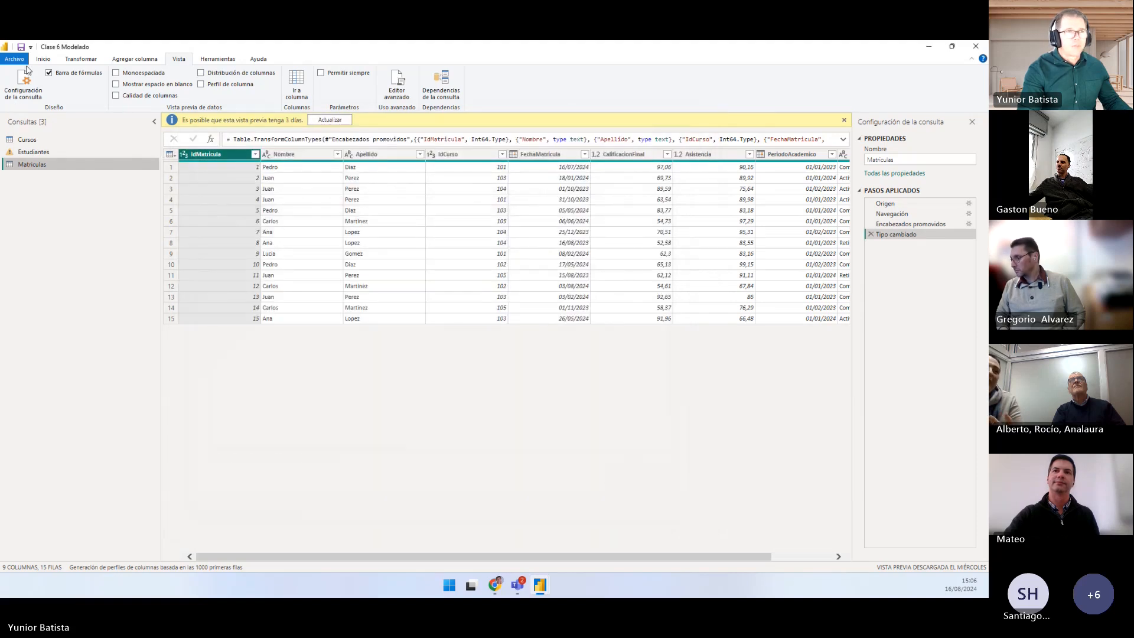
{"action": "left_click", "coordinate": [43, 58]}
{"action": "left_click", "coordinate": [15, 96]}
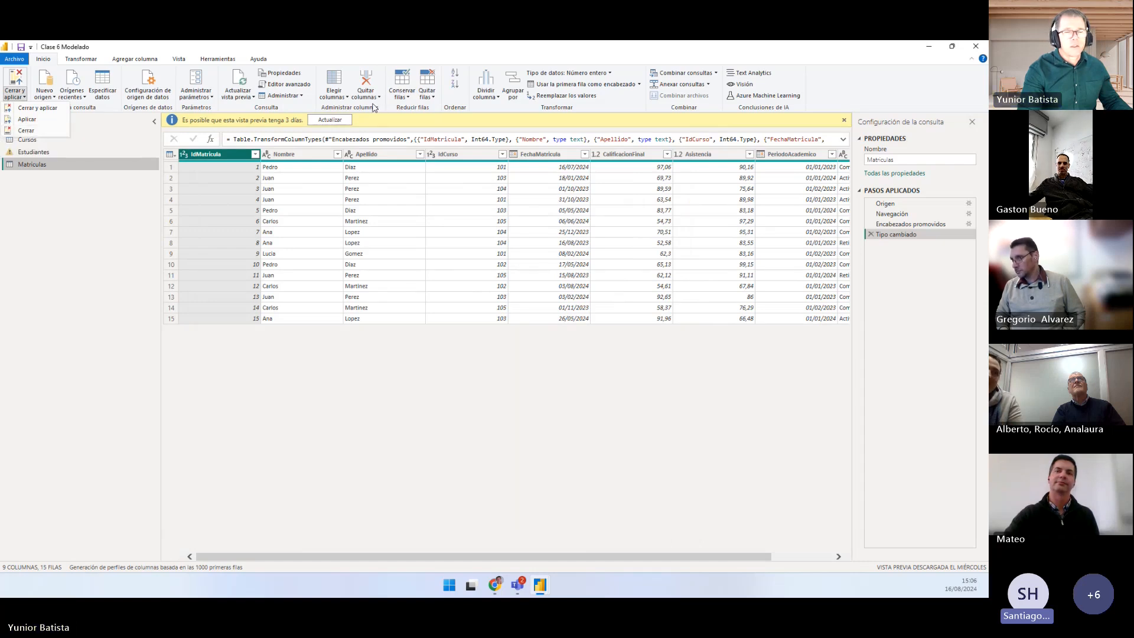
{"action": "left_click", "coordinate": [361, 107]}
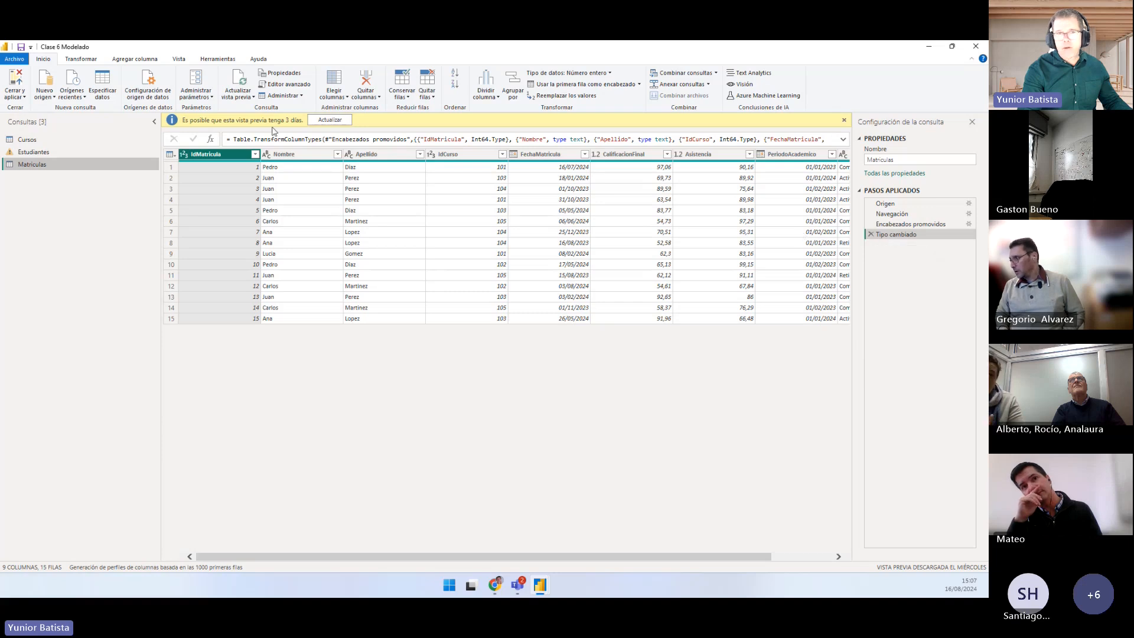
Try a custom step in Matriculas with the formula = #"Tipo cambiado" = Table.AddColumn (), and delete that step
{"action": "left_click", "coordinate": [210, 139]}
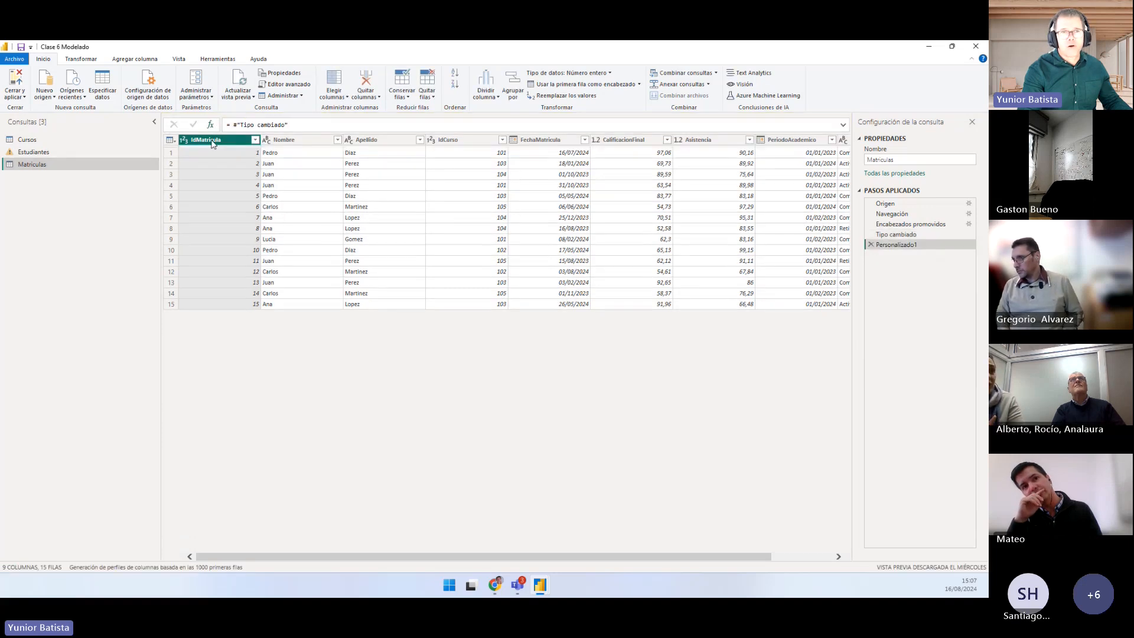
{"action": "left_click", "coordinate": [299, 125]}
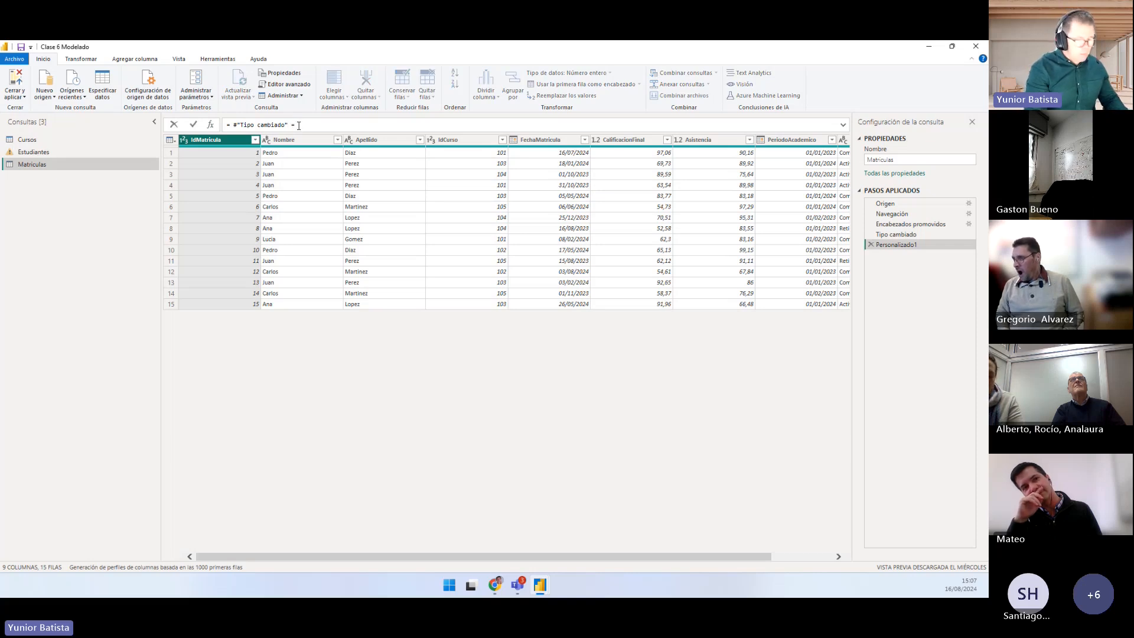
{"action": "type", "text": "= Tab"}
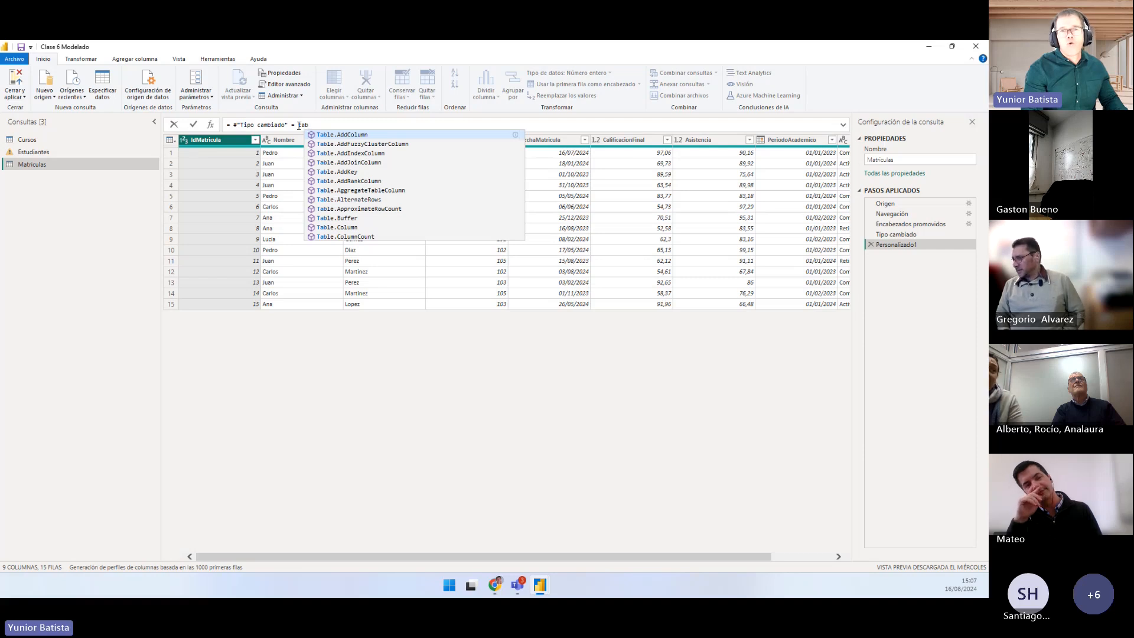
{"action": "key", "text": "Tab"}
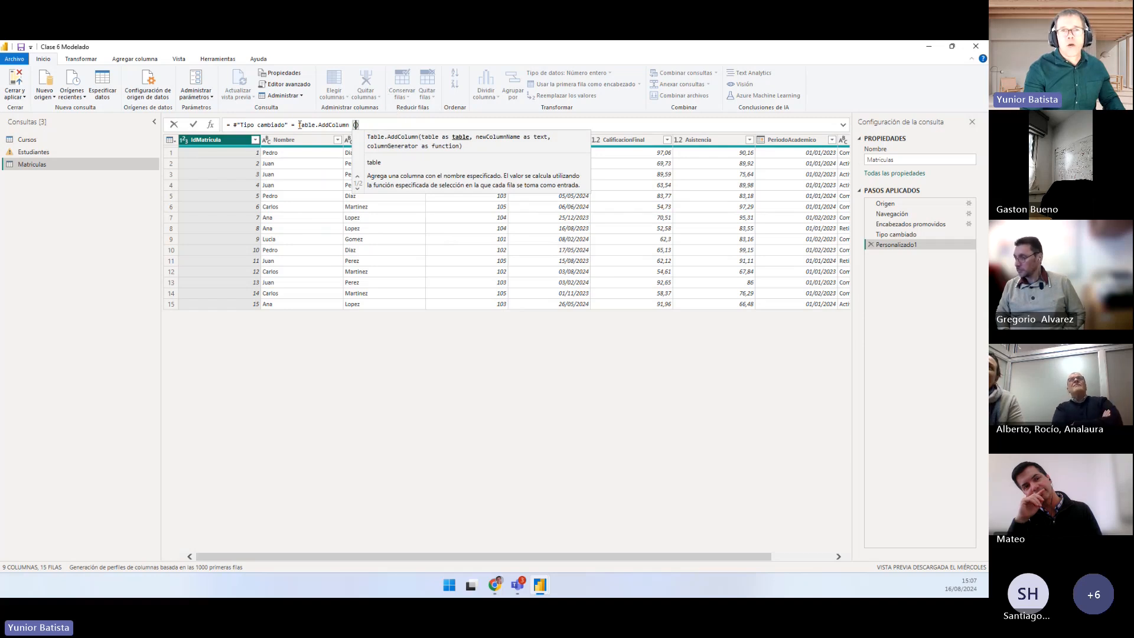
{"action": "left_click", "coordinate": [298, 124]}
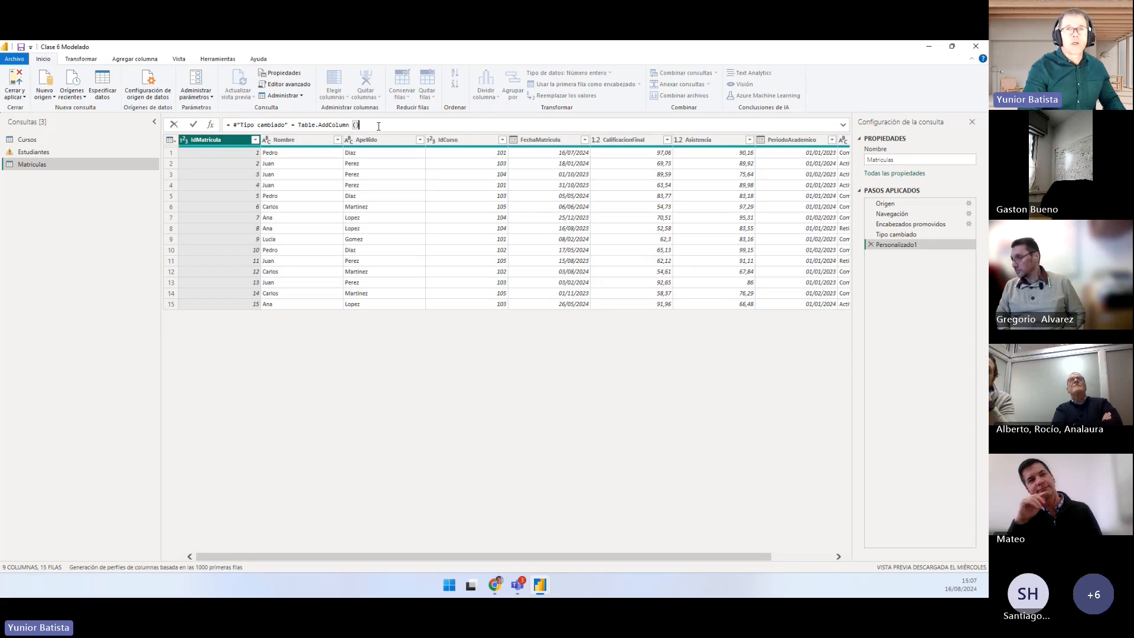
{"action": "key", "text": "BackSpace"}
{"action": "type", "text": "("}
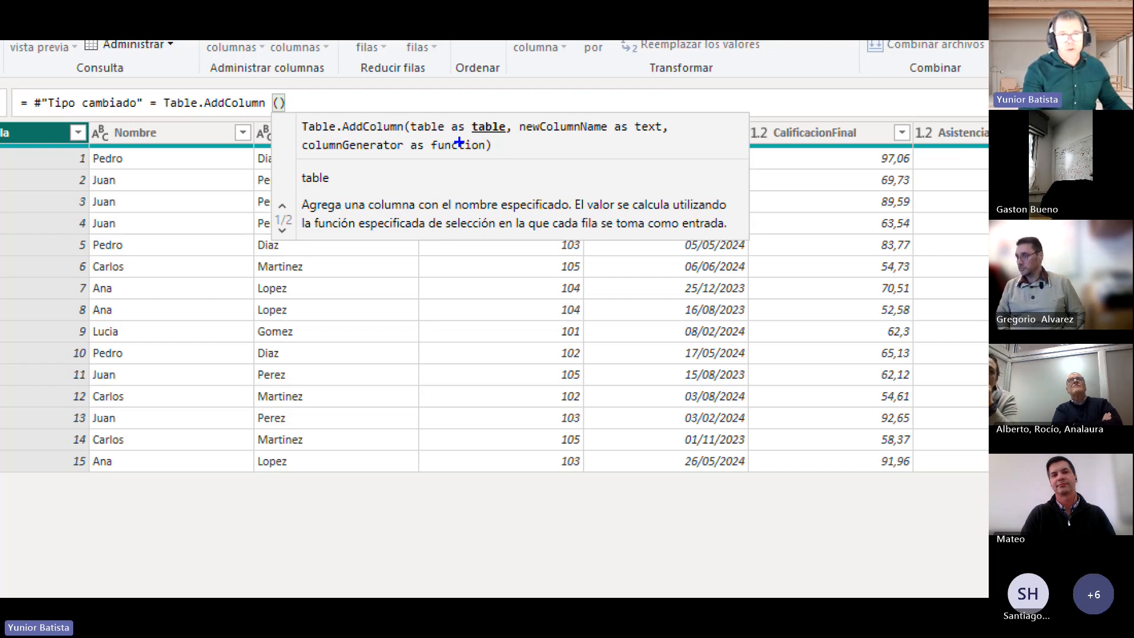
{"action": "key", "text": "Return"}
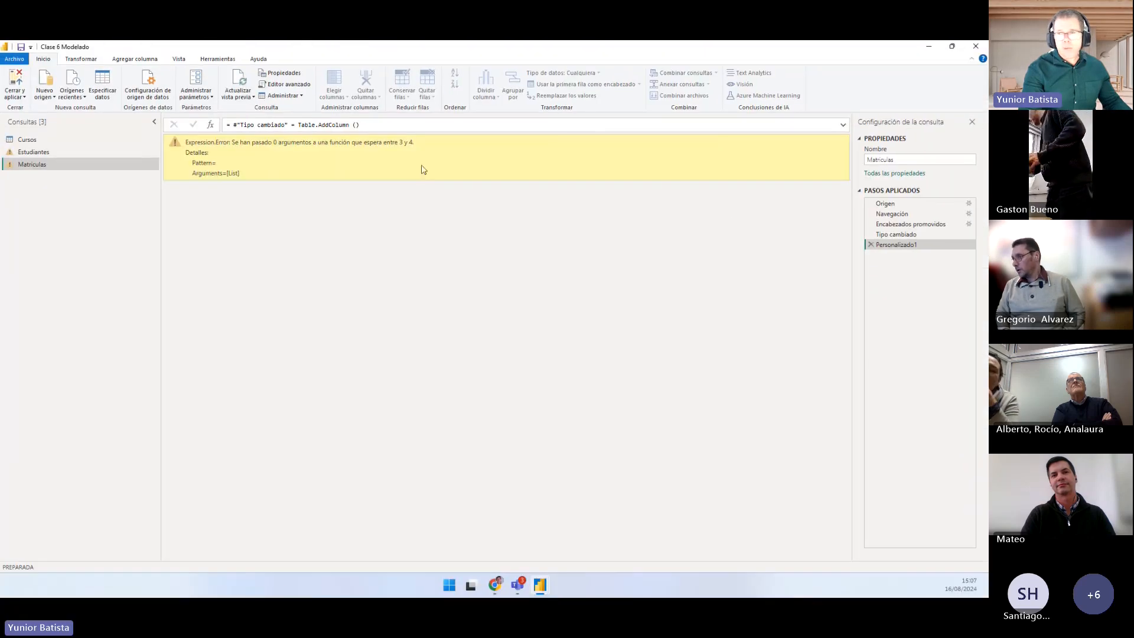
{"action": "left_click", "coordinate": [870, 244]}
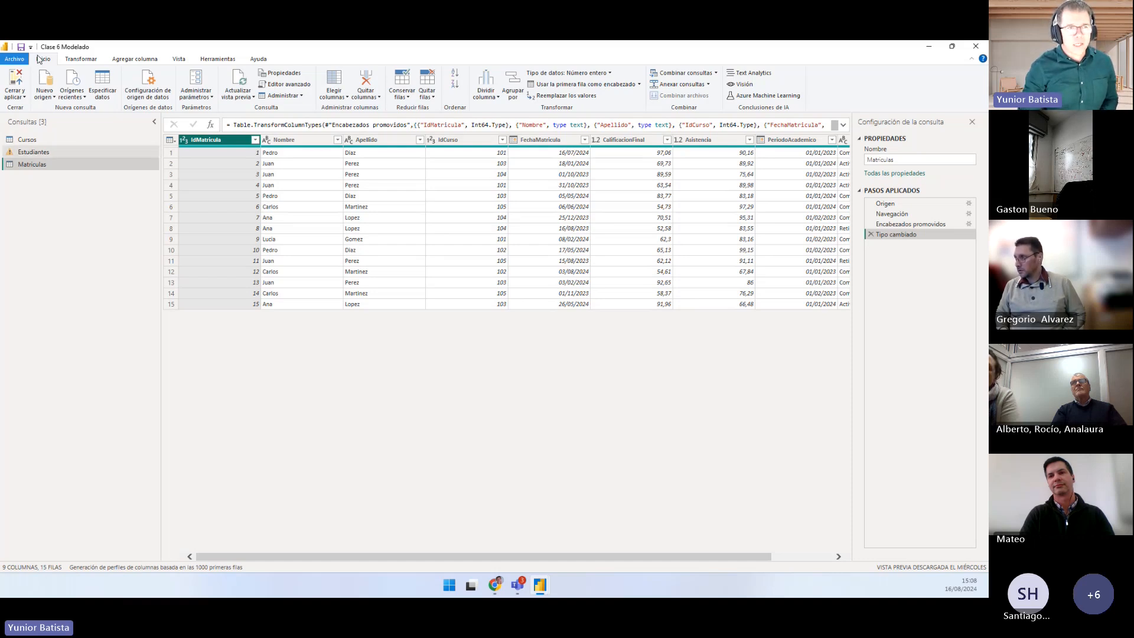
{"action": "scroll", "coordinate": [166, 62], "scroll_direction": "down", "scroll_amount": 4}
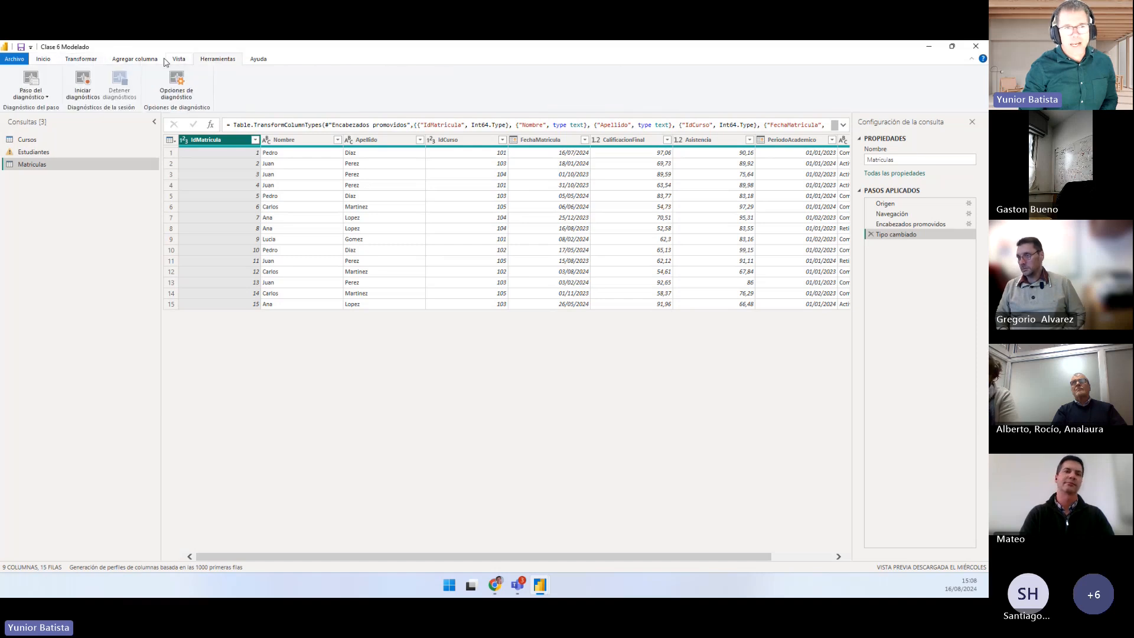
{"action": "left_click", "coordinate": [82, 59]}
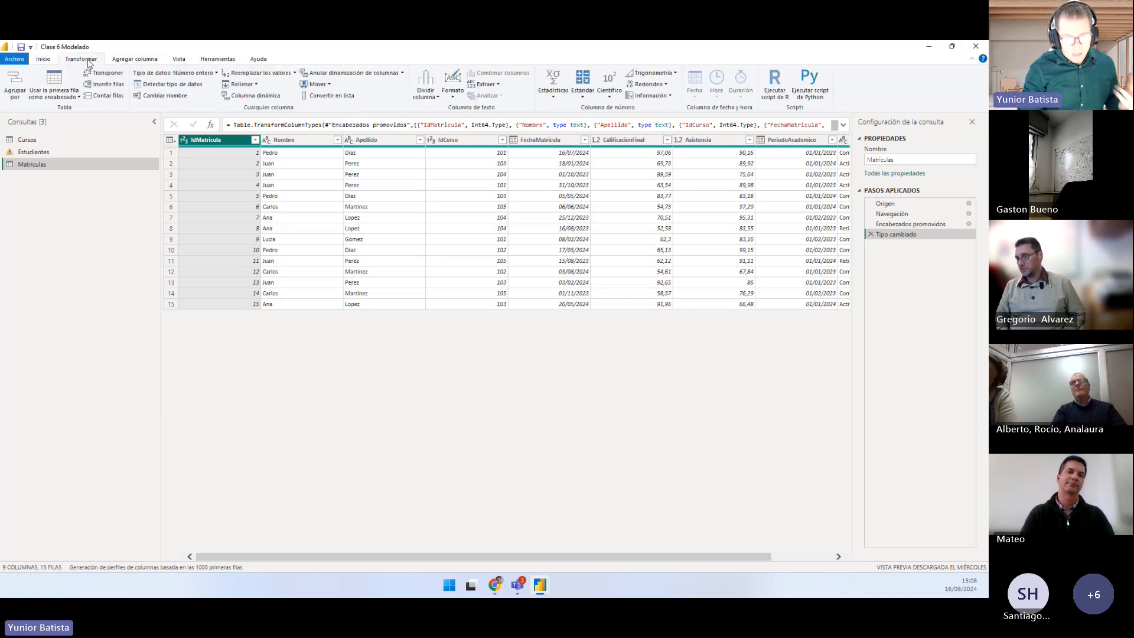
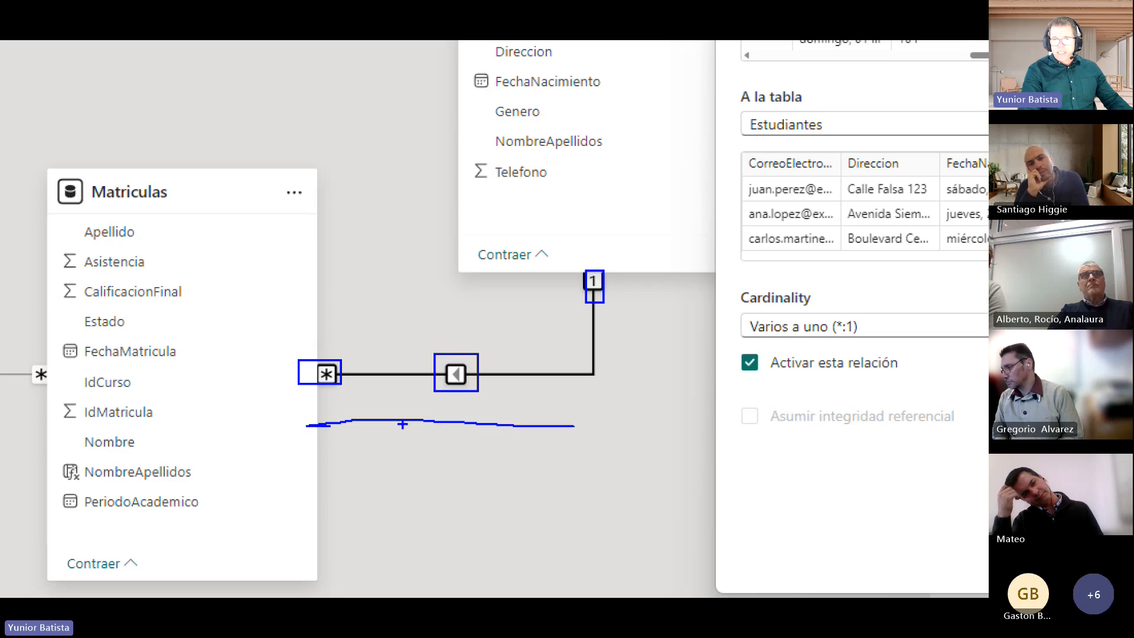
Set the Matriculas–Estudiantes relationship's cross-filter direction to Ambas, and mark the relationship and table fields with drawn annotations
{"action": "left_click_drag", "start_coordinate": [470, 412], "coordinate": [486, 451]}
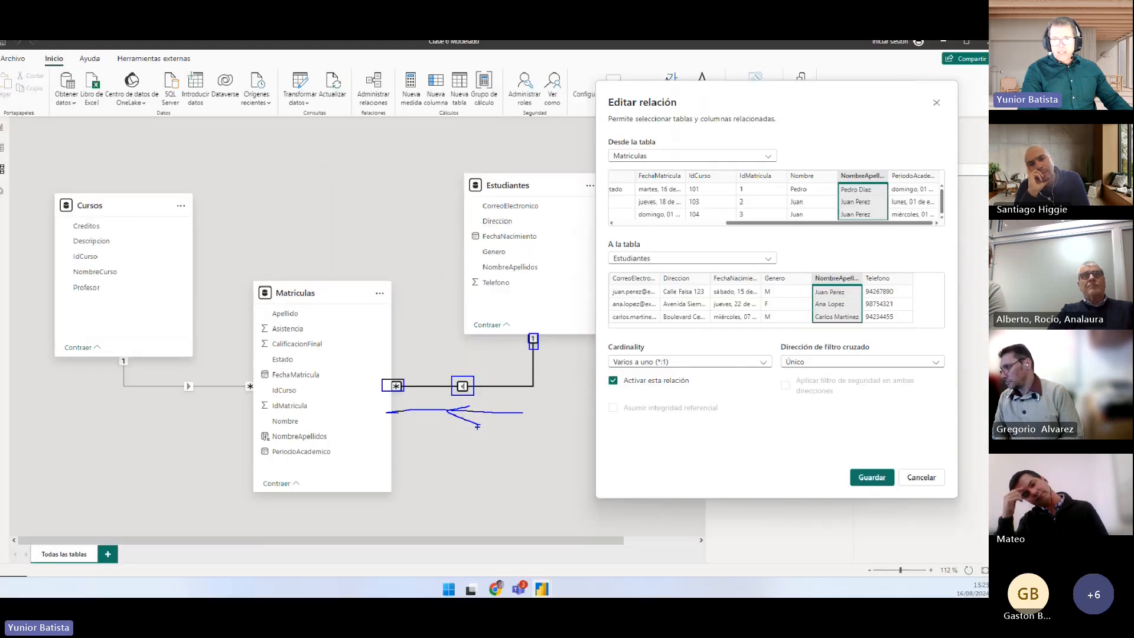
{"action": "left_click", "coordinate": [798, 362]}
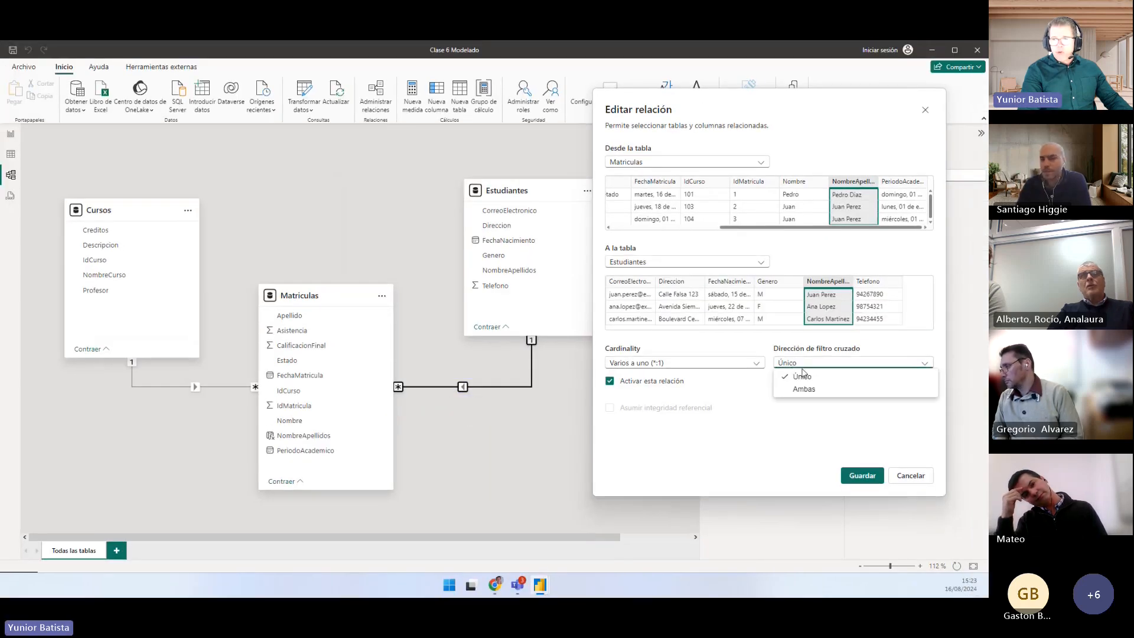
{"action": "left_click", "coordinate": [805, 390]}
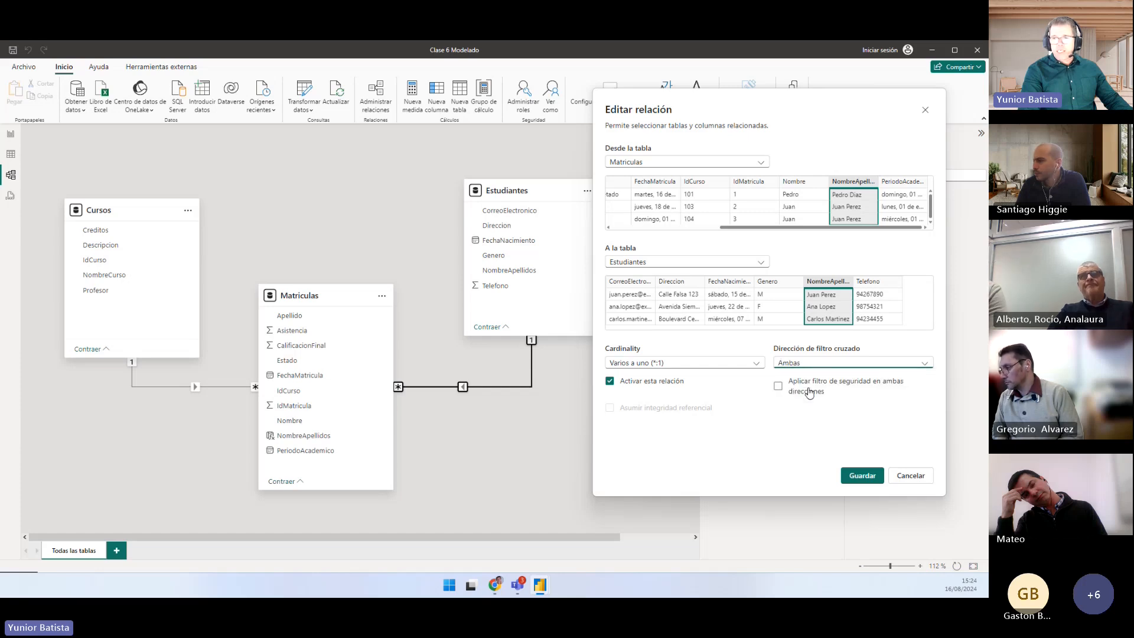
{"action": "left_click", "coordinate": [863, 475]}
{"action": "left_click", "coordinate": [506, 434]}
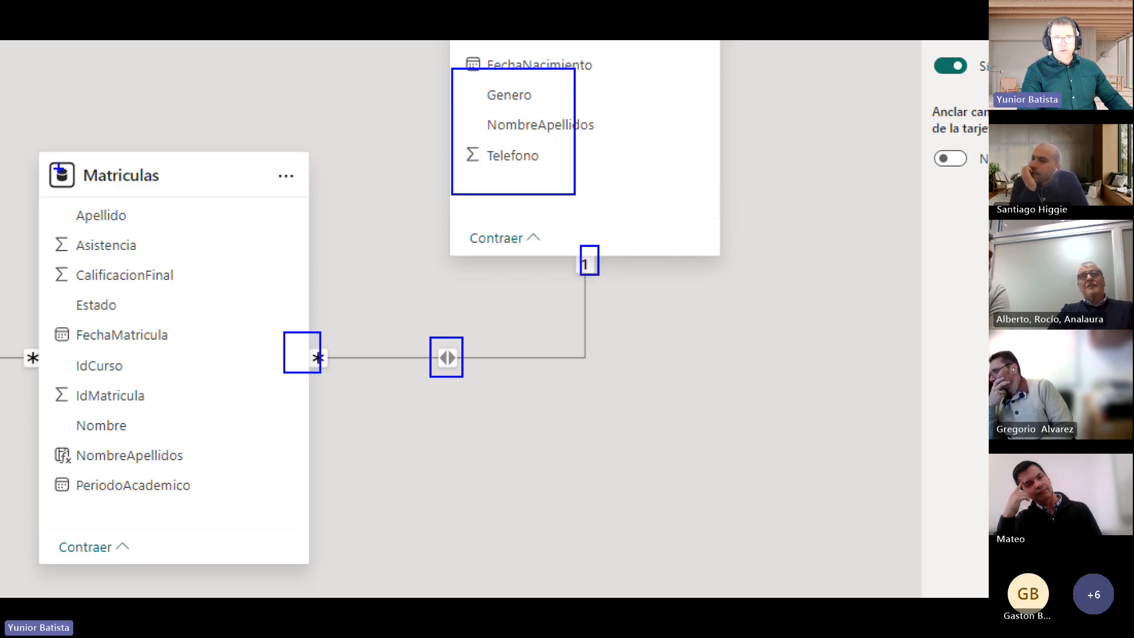
{"action": "mouse_move", "coordinate": [166, 433]}
{"action": "left_mouse_down"}
{"action": "mouse_move", "coordinate": [219, 549]}
{"action": "mouse_move", "coordinate": [235, 556]}
{"action": "left_mouse_up"}
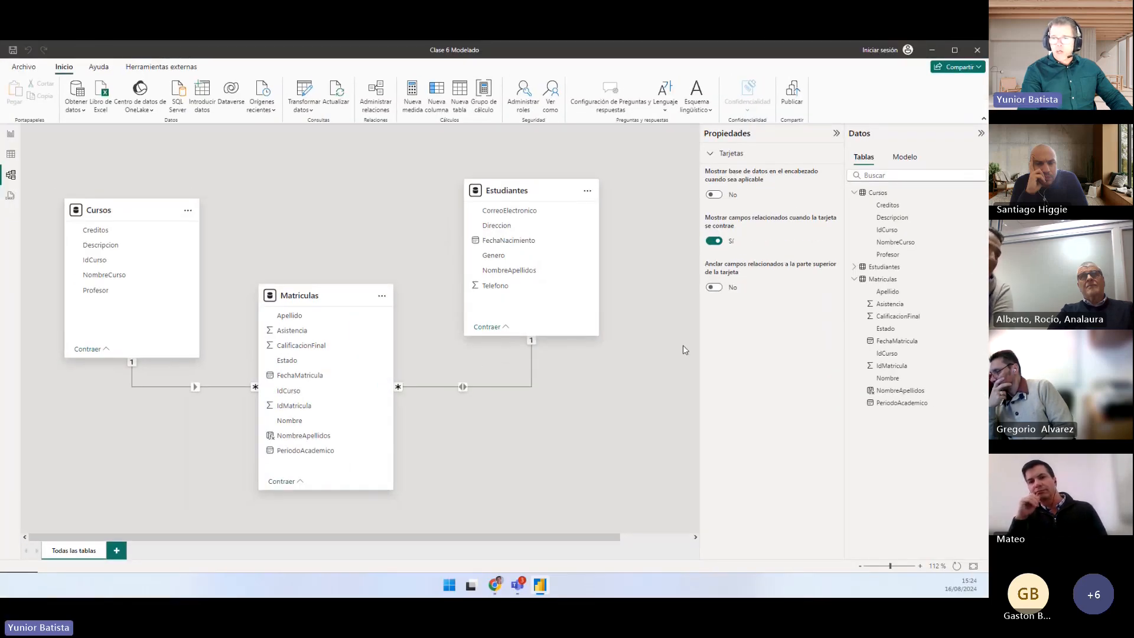
Set the cross-filter direction of the Matriculas–Estudiantes relationship to Único in its properties, apply the change and deselect the relationship
{"action": "left_click", "coordinate": [532, 371]}
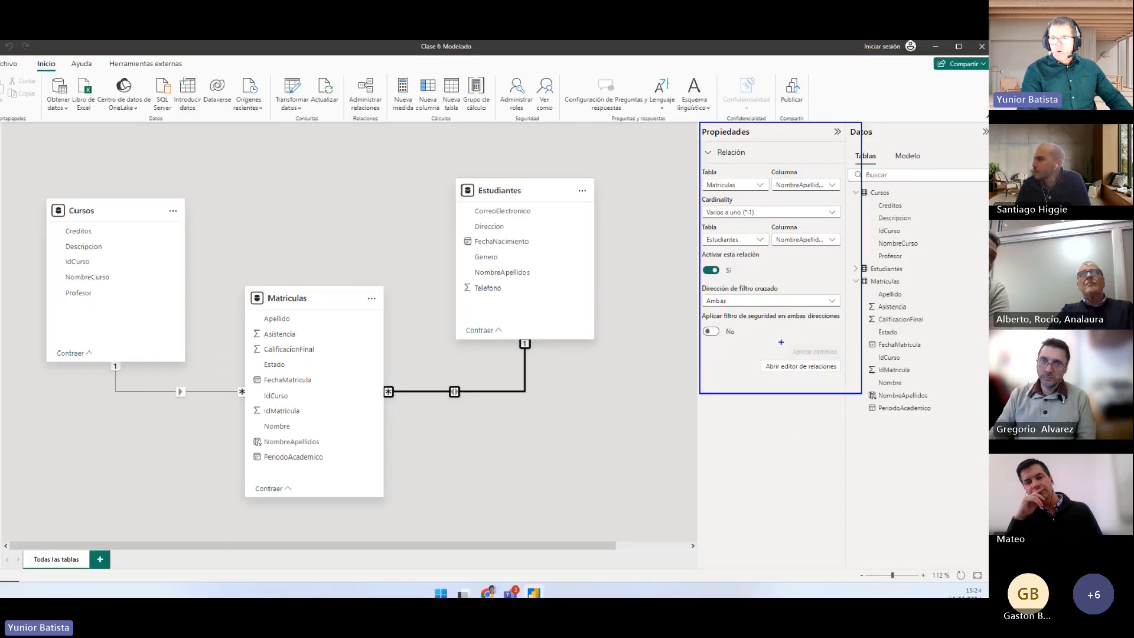
{"action": "left_click", "coordinate": [762, 299]}
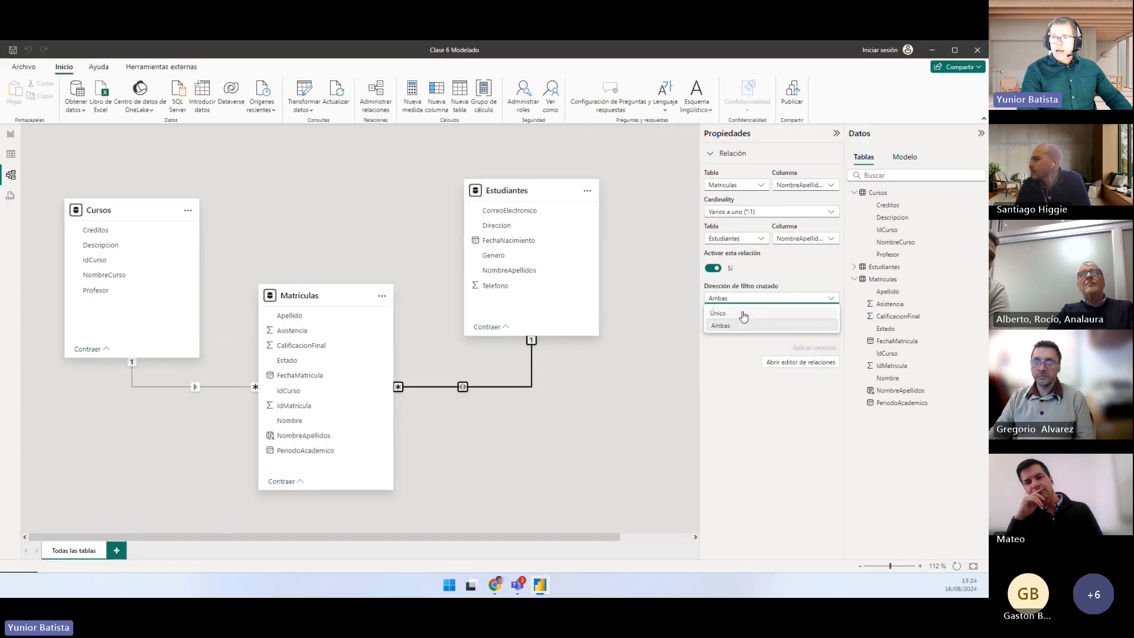
{"action": "left_click", "coordinate": [743, 314]}
{"action": "left_click", "coordinate": [797, 349]}
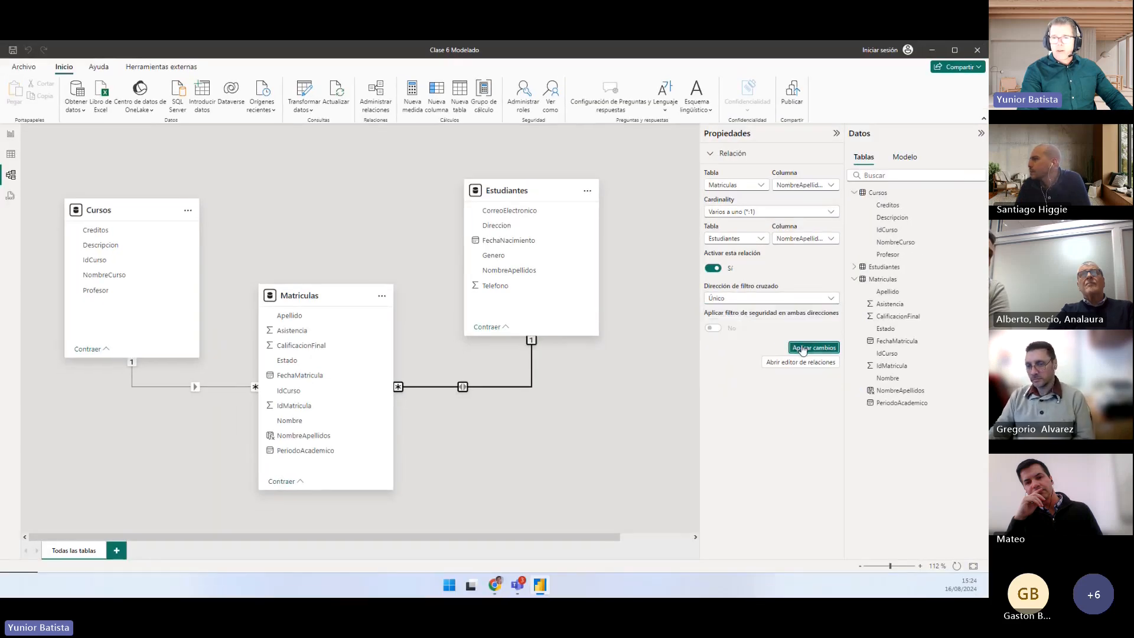
{"action": "left_click", "coordinate": [531, 405]}
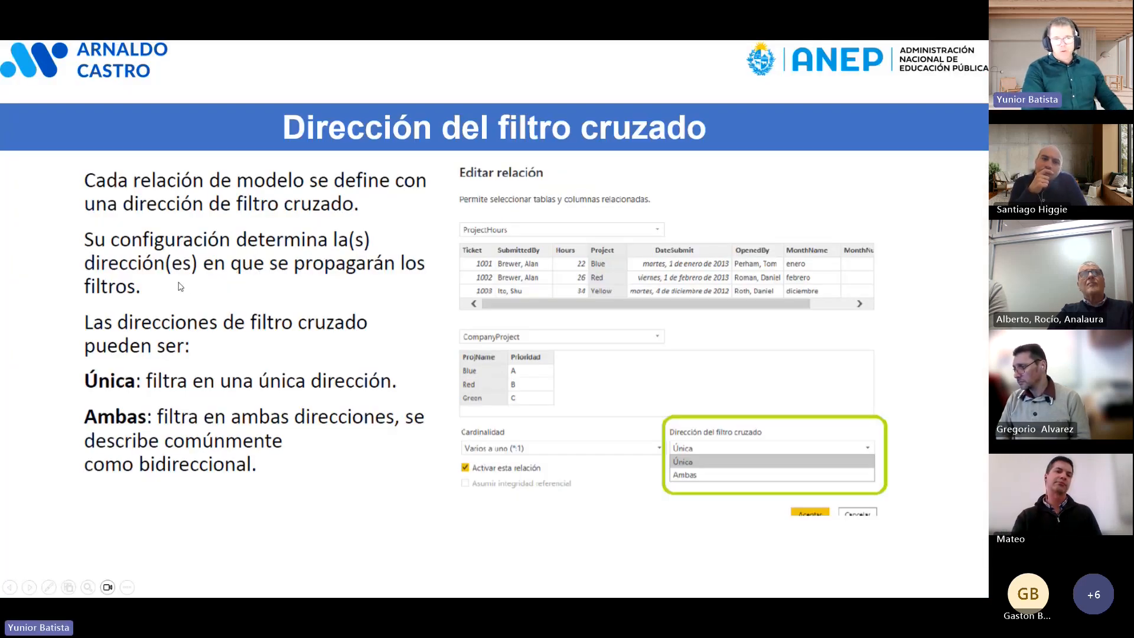
Switch from the presentation to Power BI Desktop and add a new page to the report
{"action": "key", "text": "alt+Tab"}
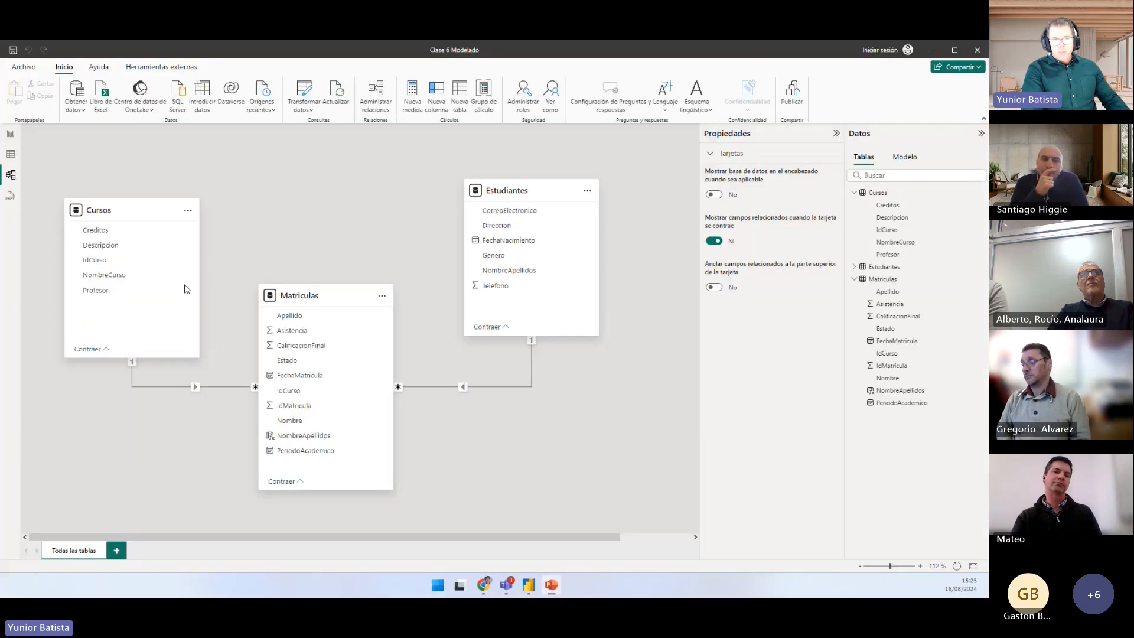
{"action": "left_click", "coordinate": [12, 135]}
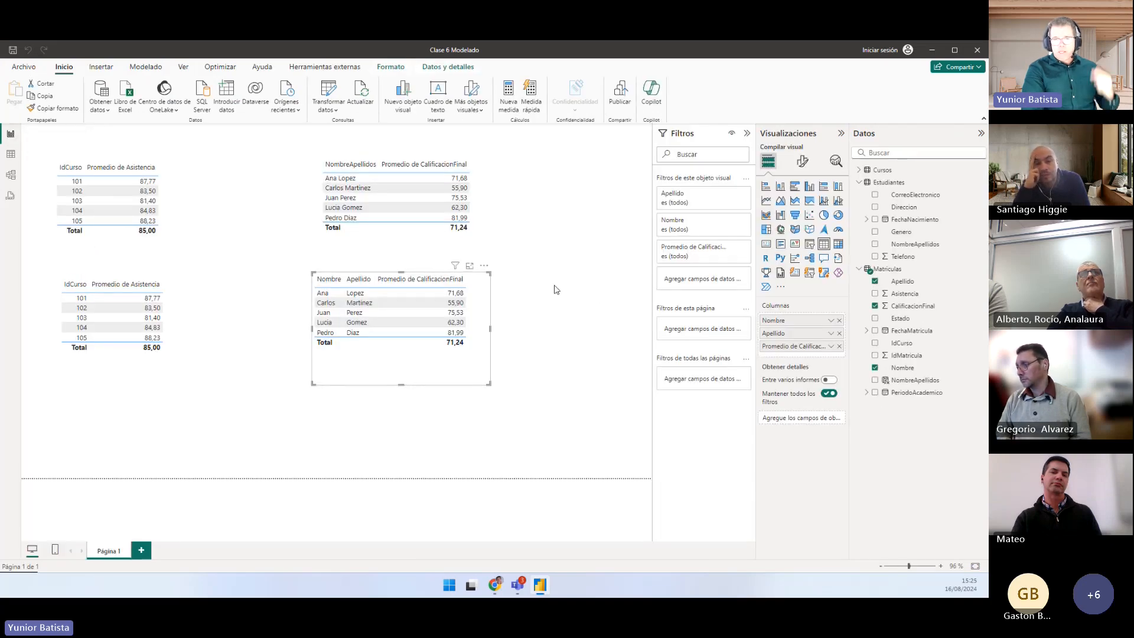
{"action": "left_click", "coordinate": [141, 550]}
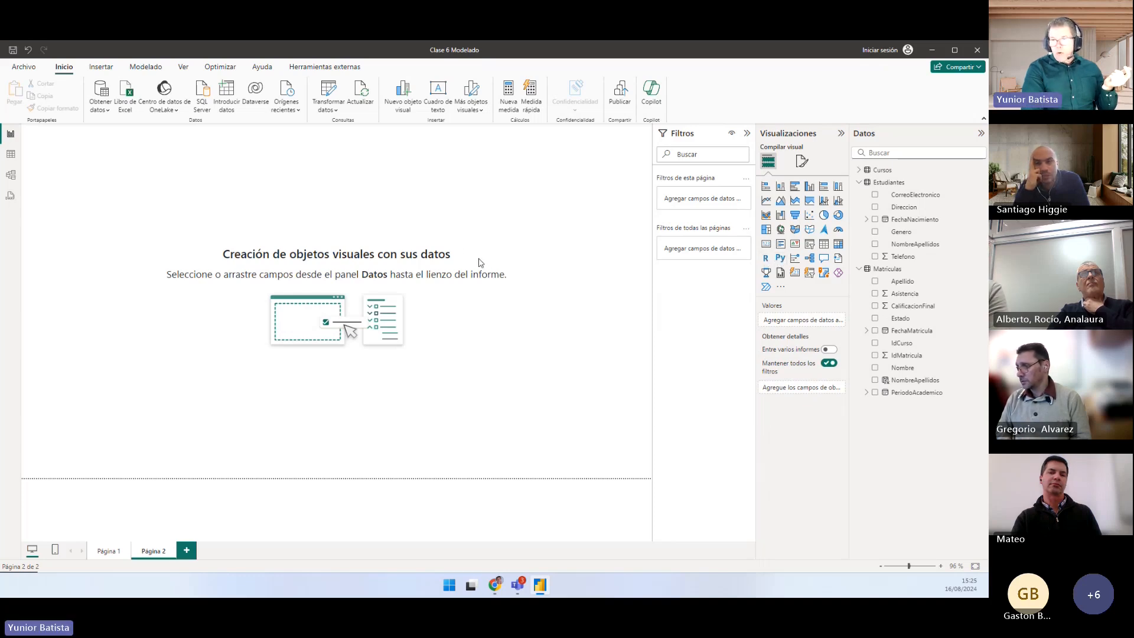
Insert a card on the new page showing the Promedio of the Asistencia field from Matriculas
{"action": "left_click", "coordinate": [766, 244]}
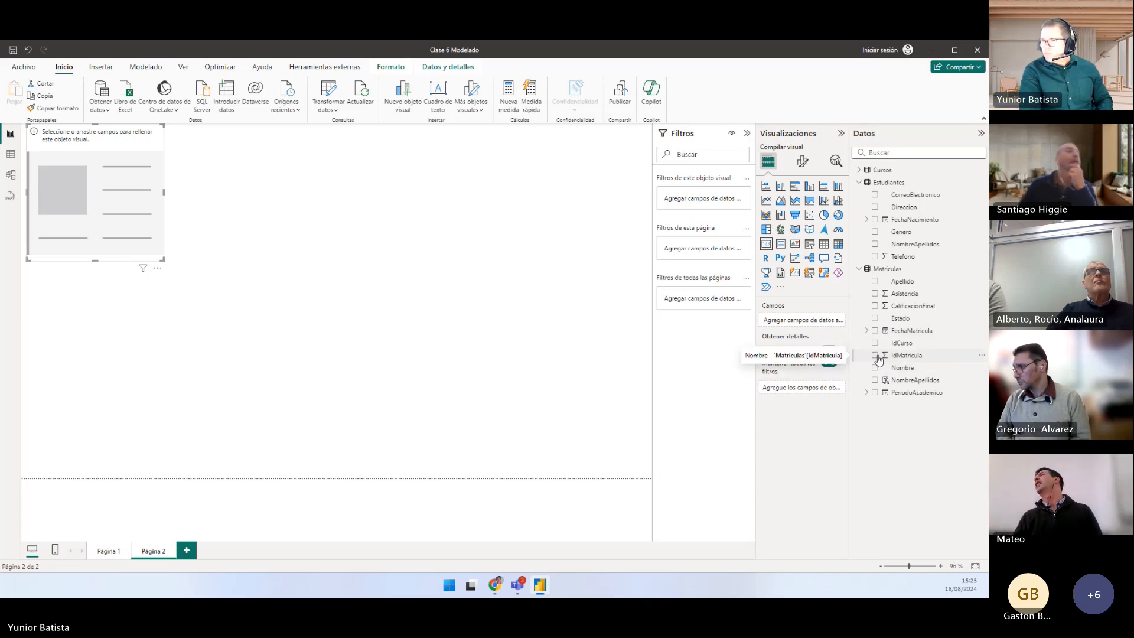
{"action": "left_click", "coordinate": [875, 294]}
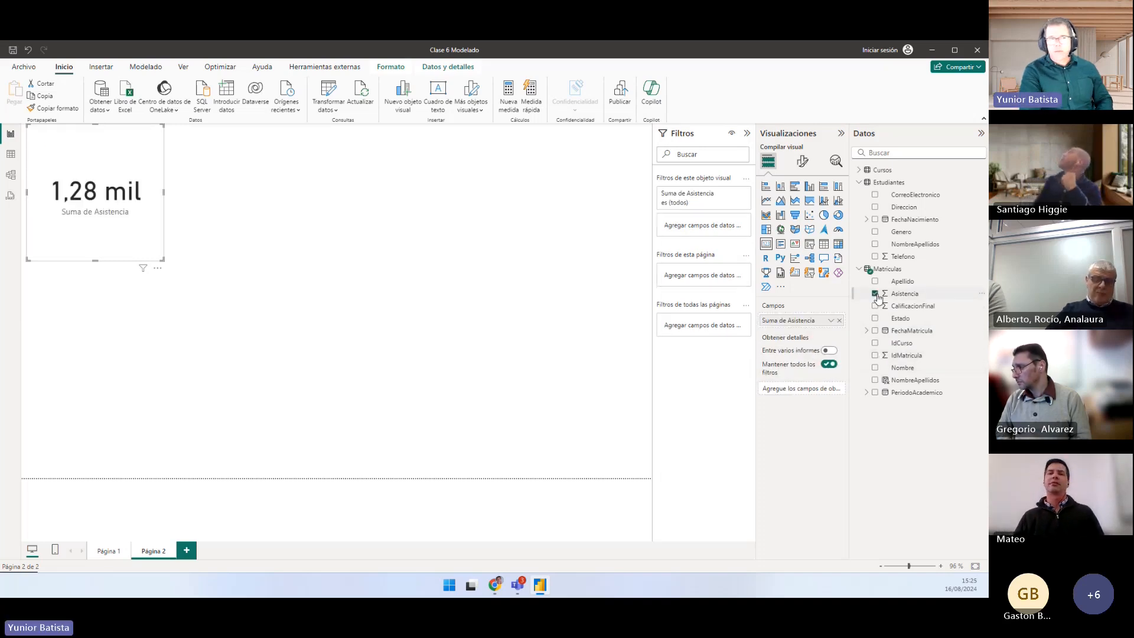
{"action": "left_click", "coordinate": [831, 320]}
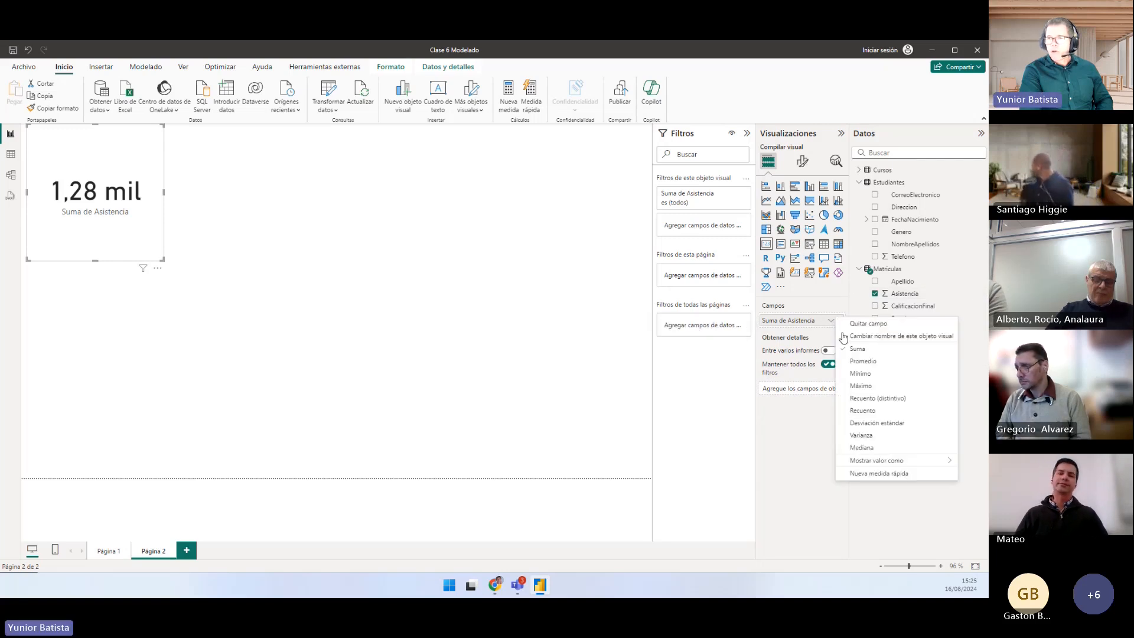
{"action": "left_click", "coordinate": [863, 361]}
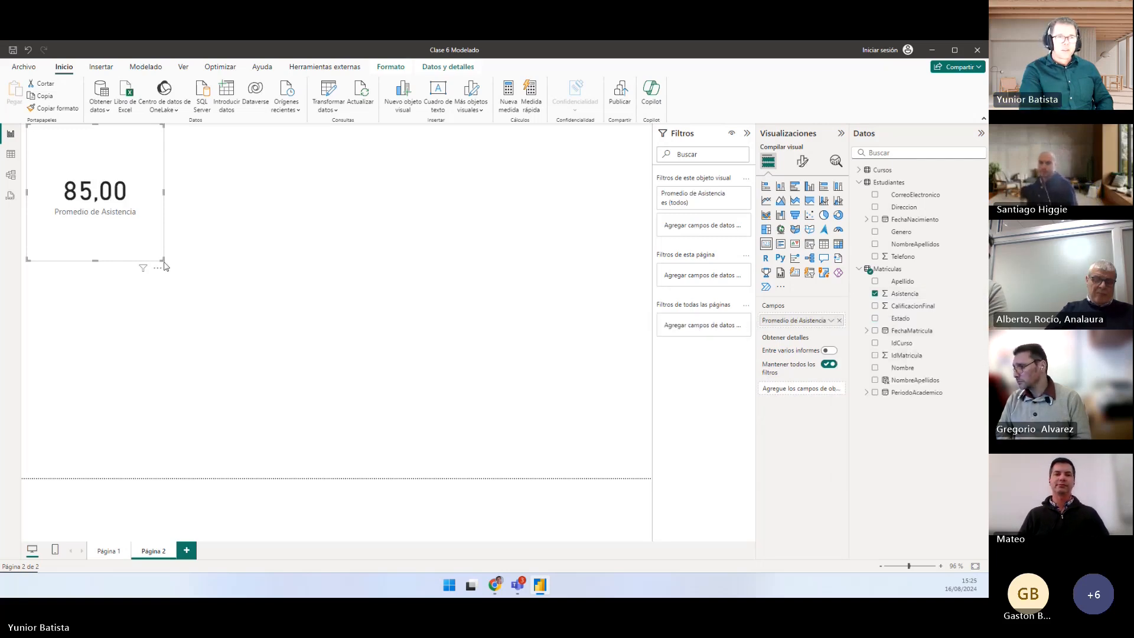
Enlarge the Promedio de Asistencia card slightly and move it inward from the page's upper-left corner
{"action": "left_click_drag", "start_coordinate": [159, 260], "coordinate": [179, 272]}
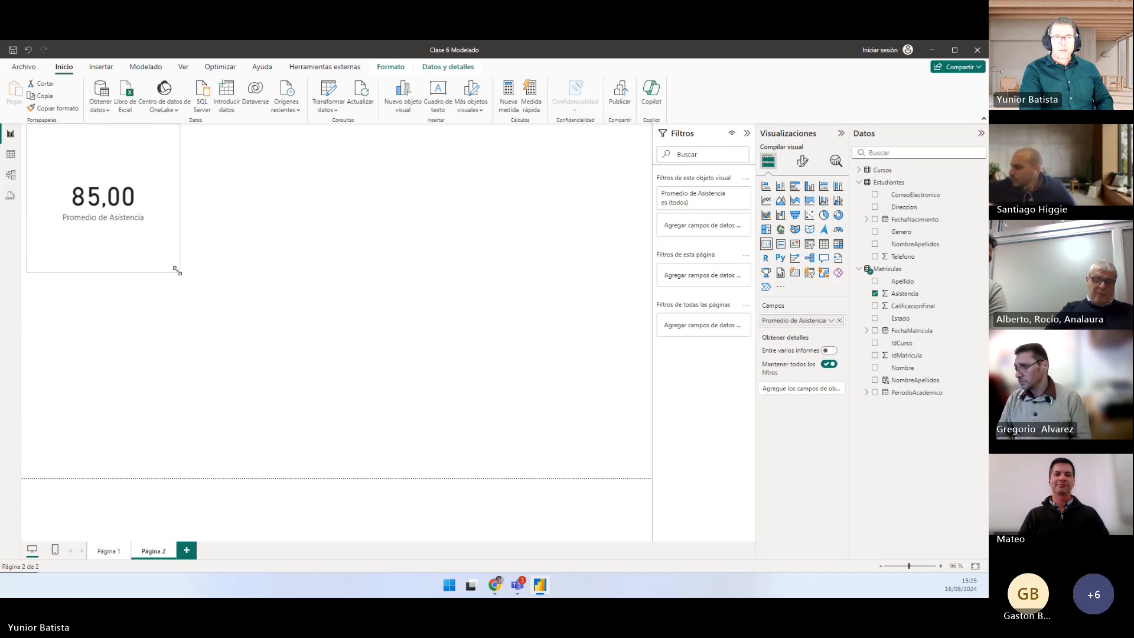
{"action": "left_click", "coordinate": [466, 240]}
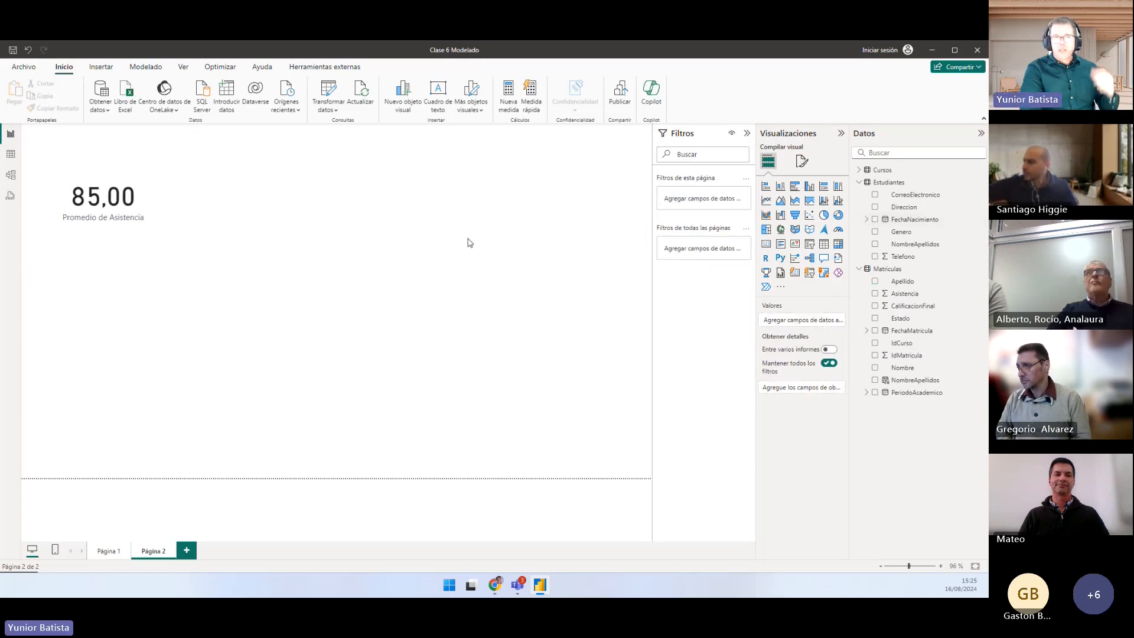
{"action": "left_click", "coordinate": [141, 220]}
{"action": "left_click_drag", "start_coordinate": [141, 221], "coordinate": [144, 214]}
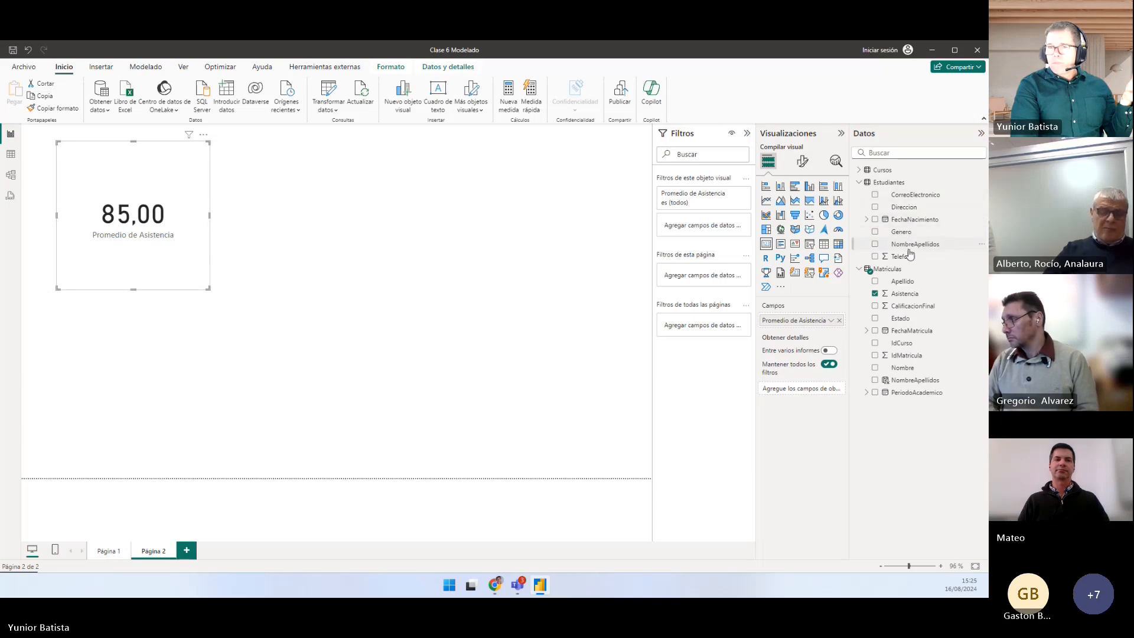
Add a slicer with the NombreApellidos field from Estudiantes beside the card and filter by the first student
{"action": "left_click_drag", "start_coordinate": [910, 247], "coordinate": [575, 249]}
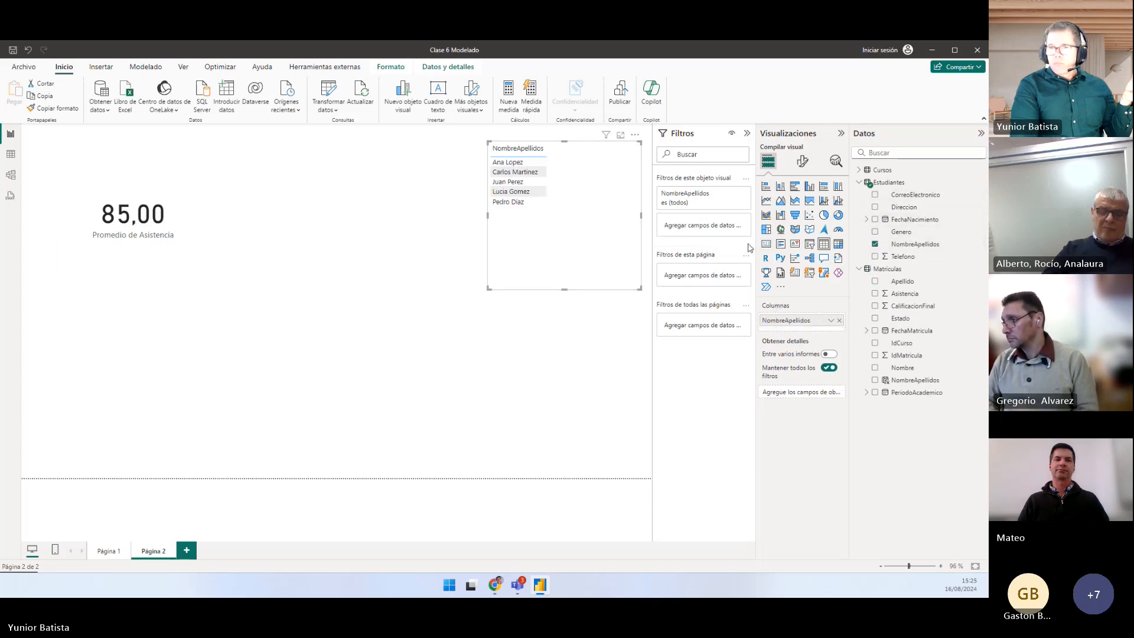
{"action": "left_click", "coordinate": [810, 247]}
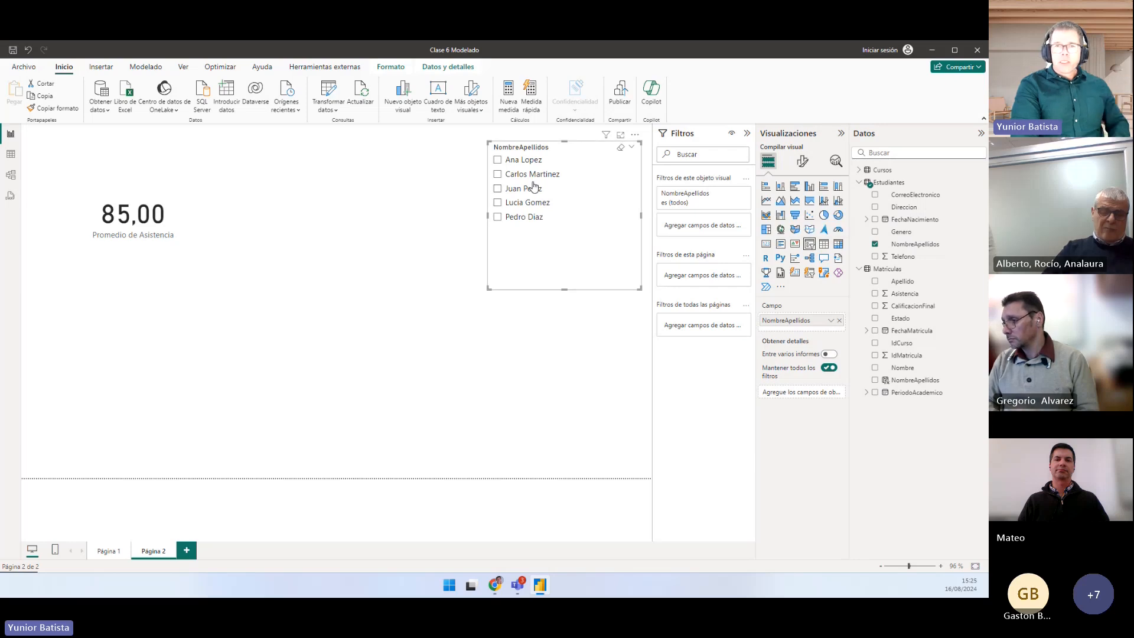
{"action": "left_click", "coordinate": [498, 160]}
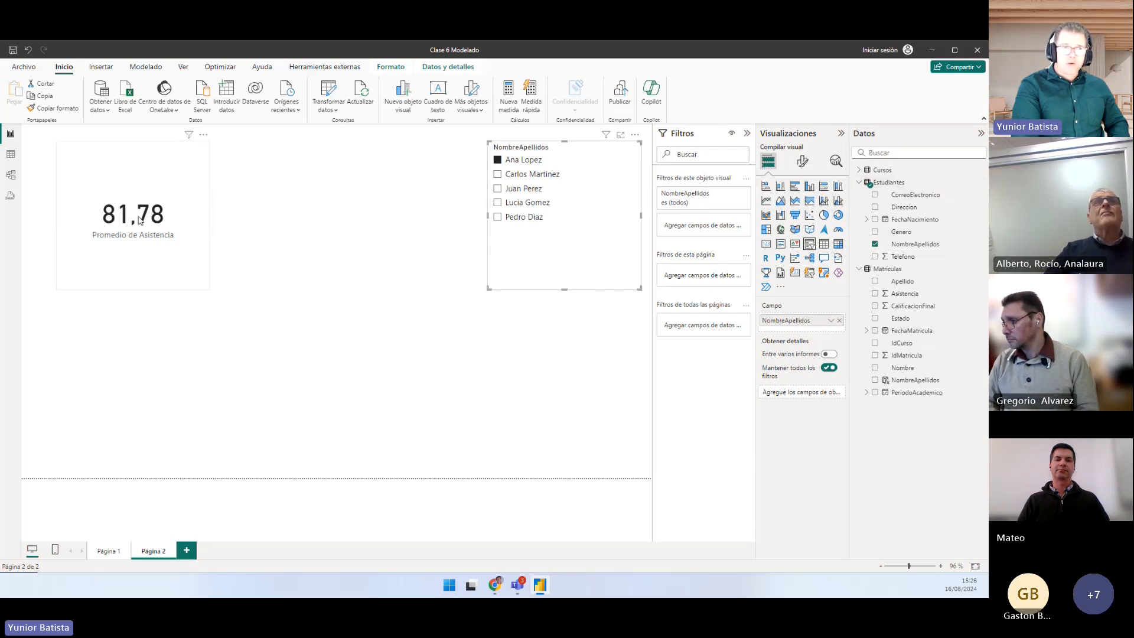
Show the model diagram and move the Estudiantes table slightly lower
{"action": "left_click", "coordinate": [10, 156]}
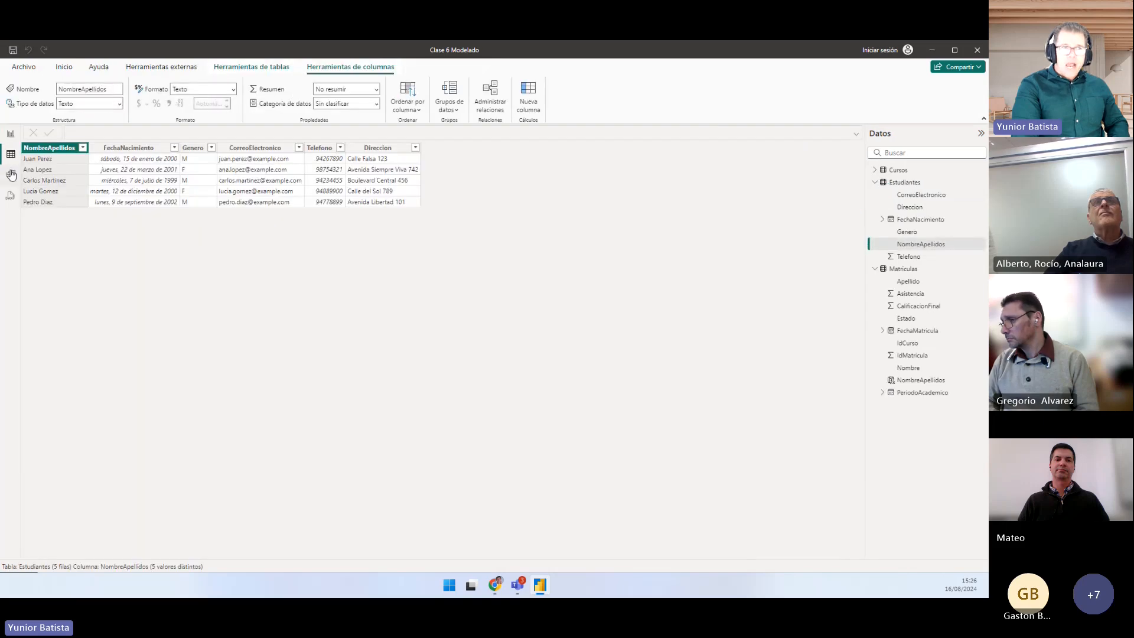
{"action": "left_click", "coordinate": [11, 175]}
{"action": "left_click_drag", "start_coordinate": [522, 188], "coordinate": [525, 219]}
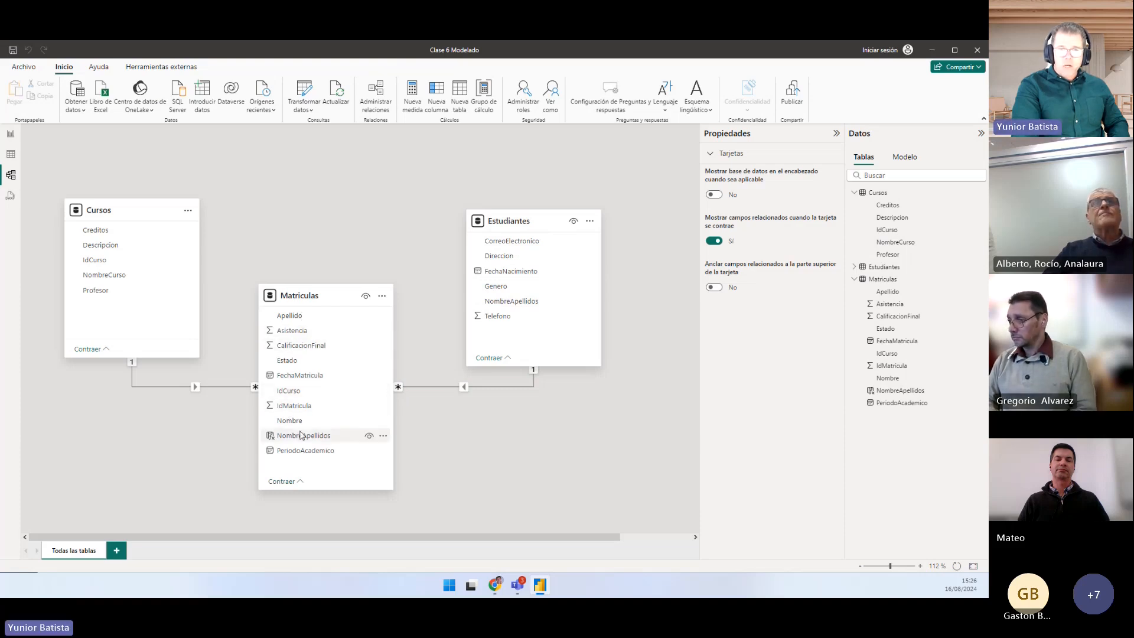
Return to the report, filter by the other four students one at a time in the slicer, and select the card
{"action": "left_click", "coordinate": [12, 136]}
{"action": "left_click", "coordinate": [498, 175]}
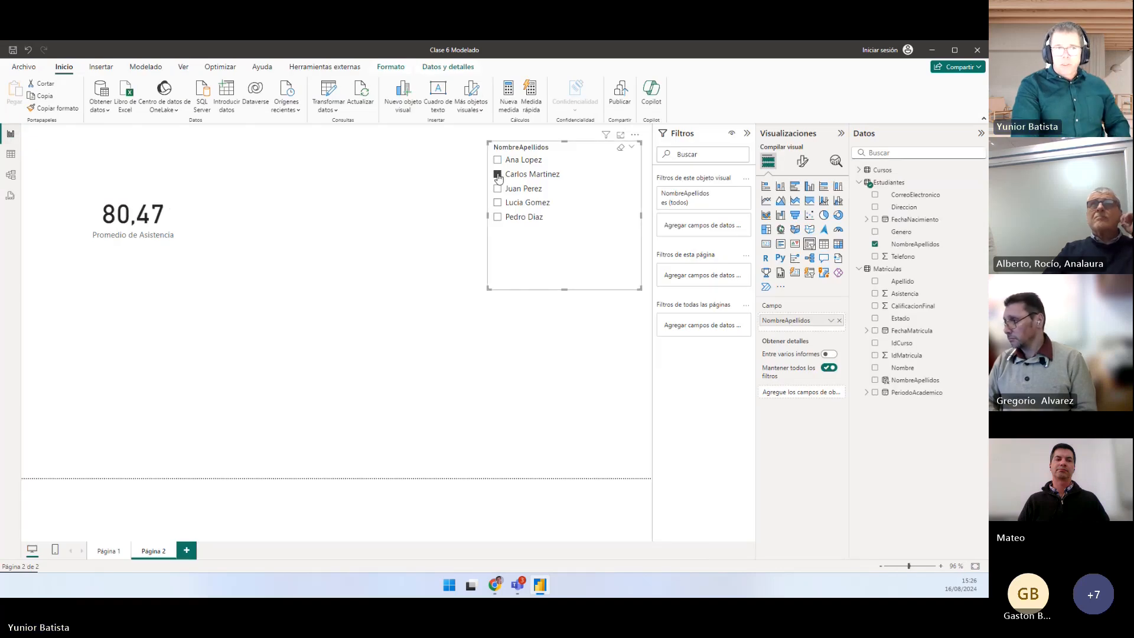
{"action": "left_click", "coordinate": [498, 189]}
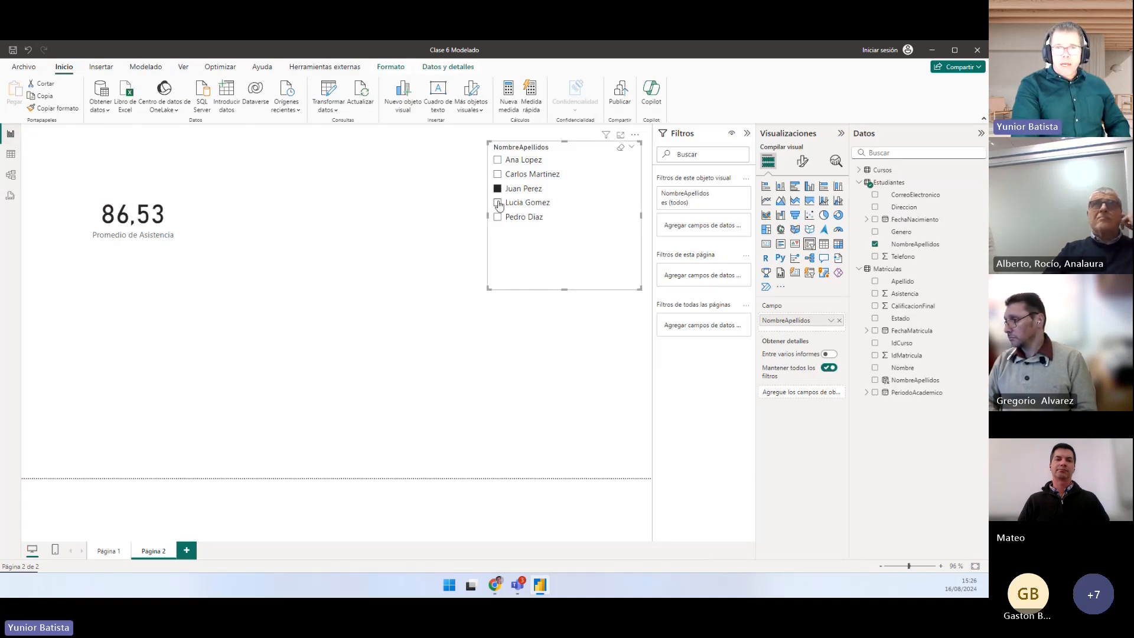
{"action": "left_click", "coordinate": [498, 203]}
{"action": "left_click", "coordinate": [497, 218]}
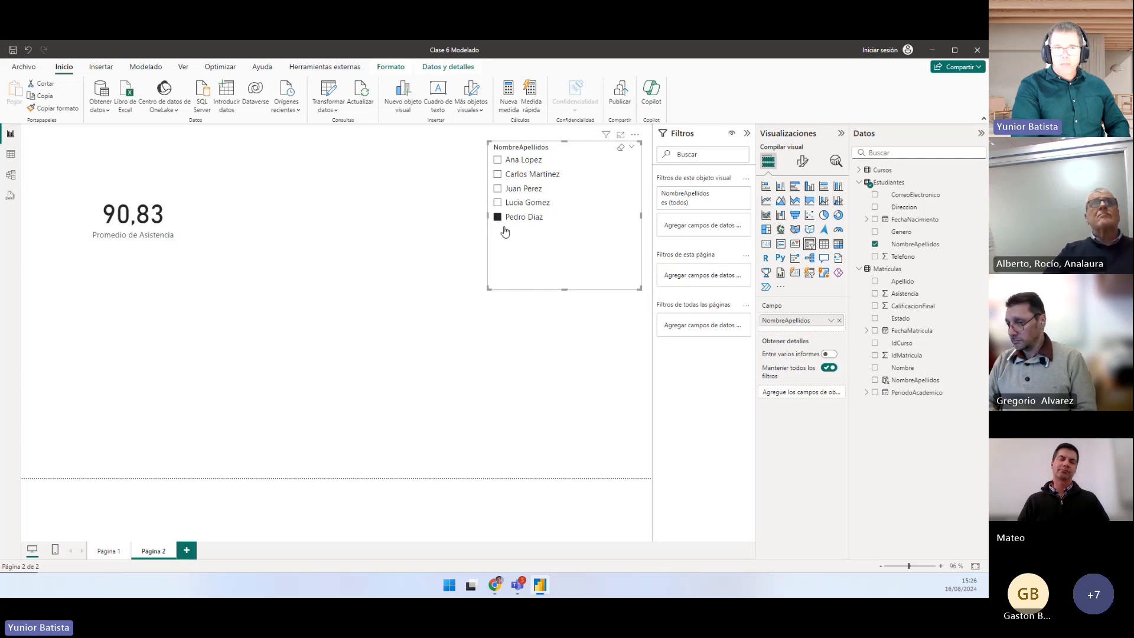
{"action": "left_click", "coordinate": [177, 236]}
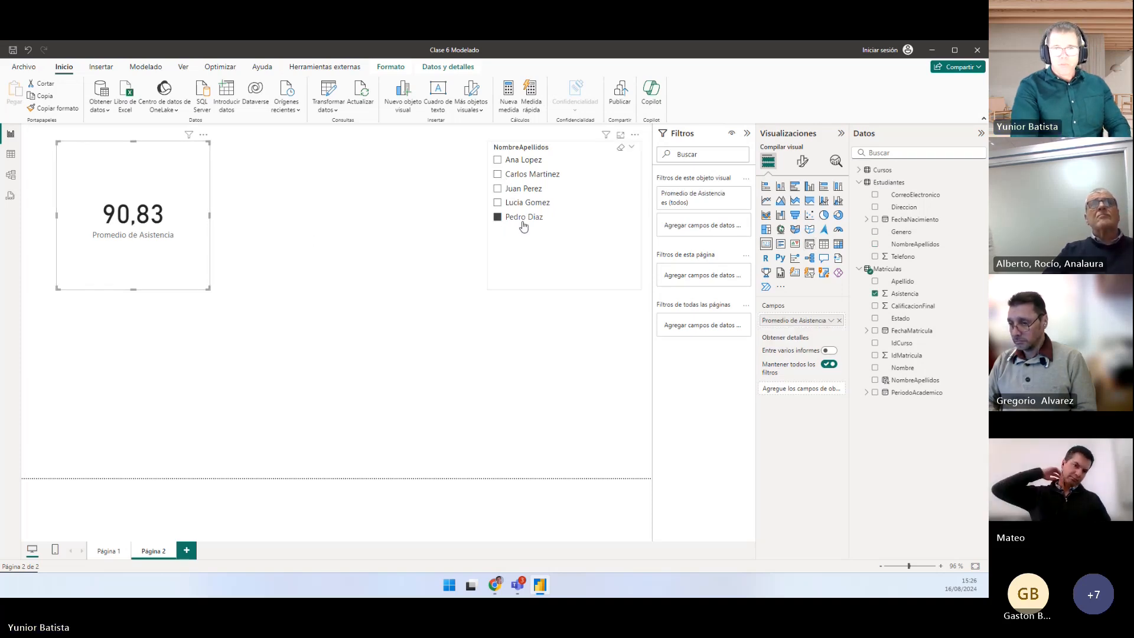
Examine the cross-filter direction options of the Matriculas–Estudiantes relationship in the model, leaving it set to Único
{"action": "left_click", "coordinate": [10, 174]}
{"action": "left_click", "coordinate": [440, 388]}
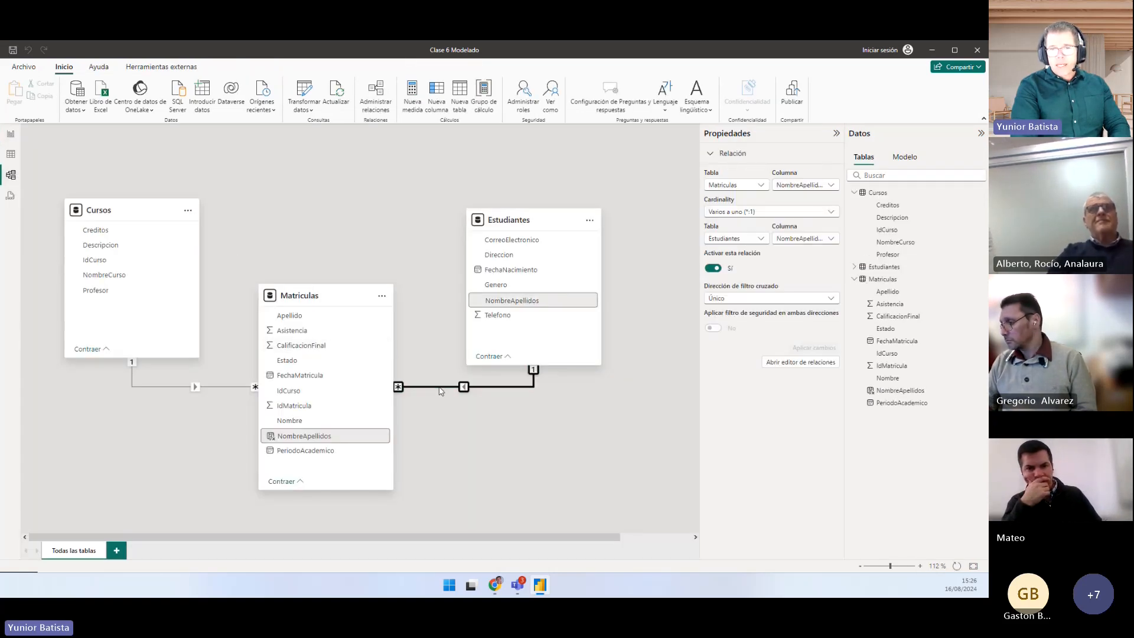
{"action": "left_click", "coordinate": [758, 299]}
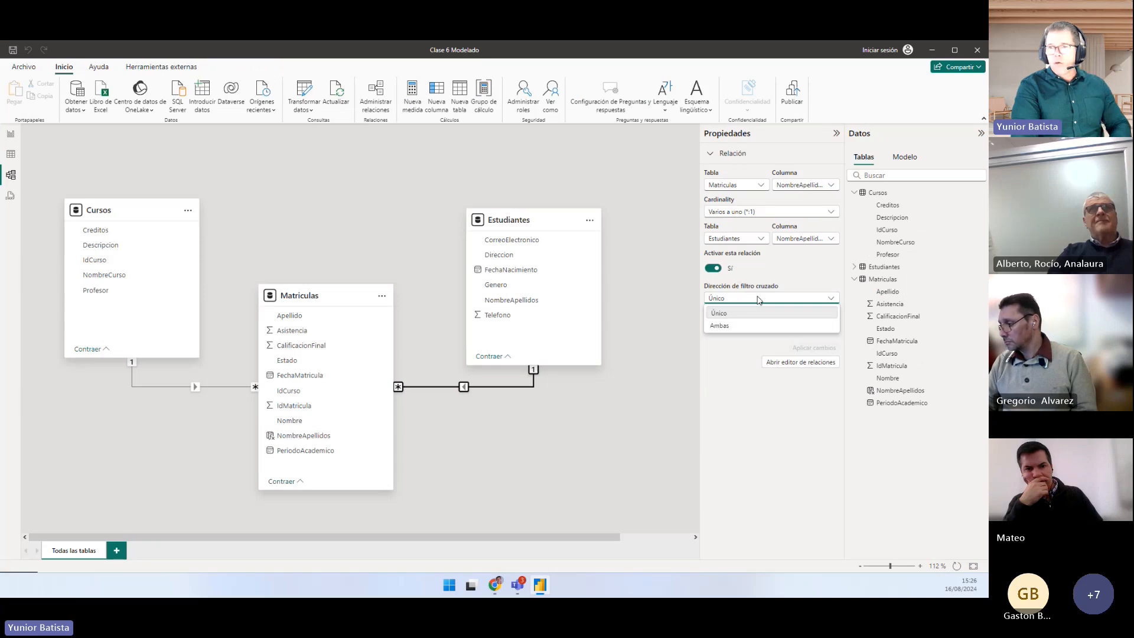
{"action": "left_click", "coordinate": [729, 327]}
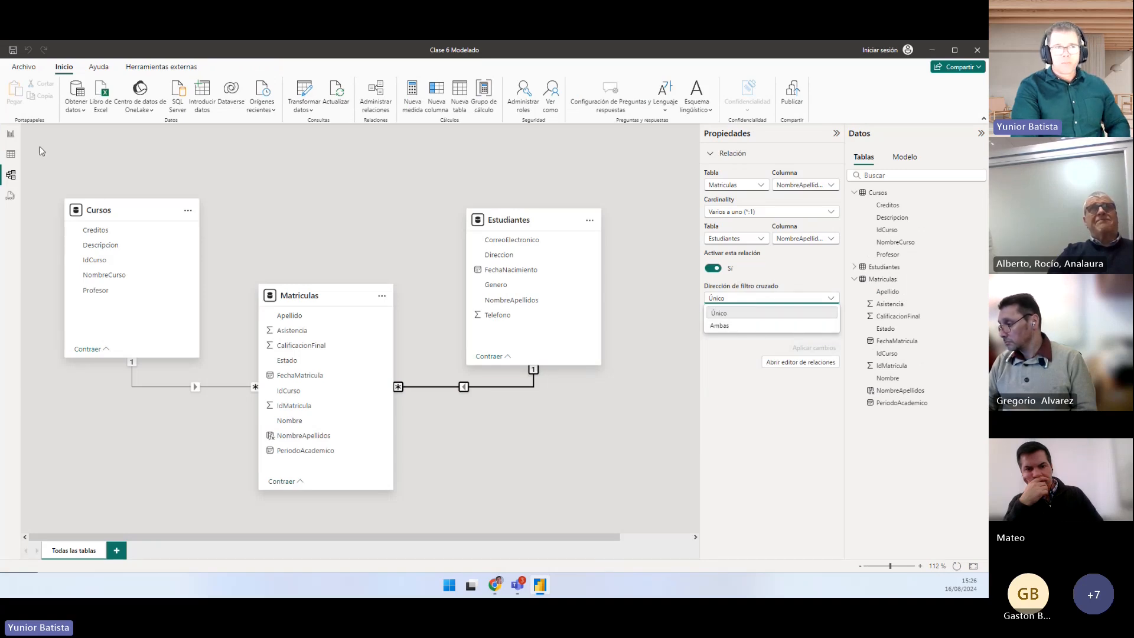
Return to the report page, switch to the Dirección del filtro cruzado slide to review it, and come back to the report
{"action": "left_click", "coordinate": [10, 134]}
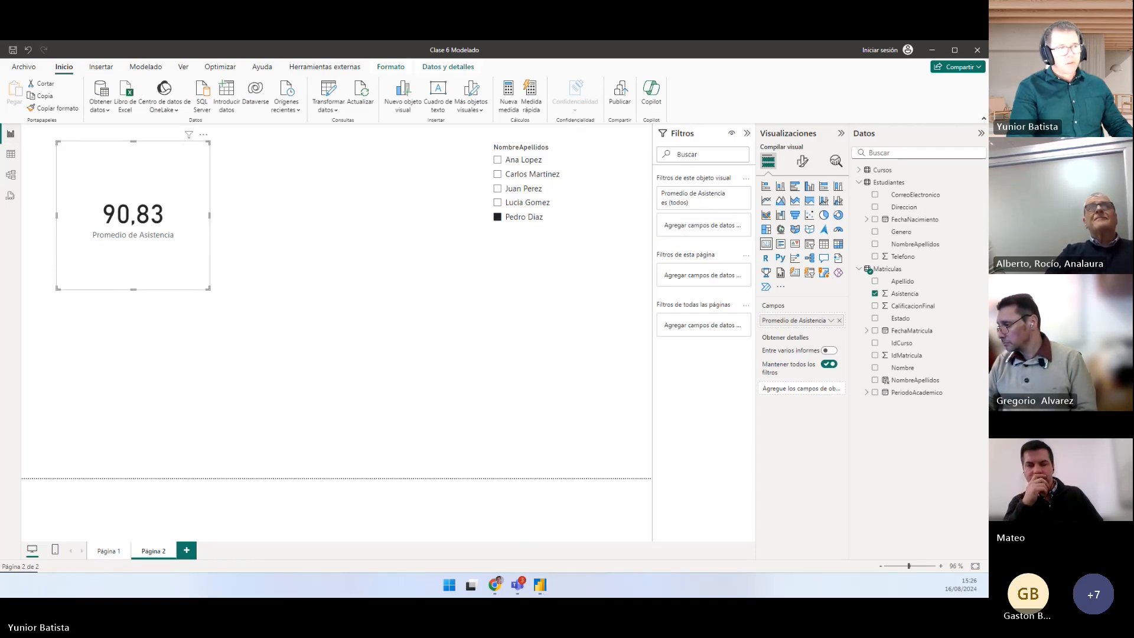
{"action": "key", "text": "alt+Tab"}
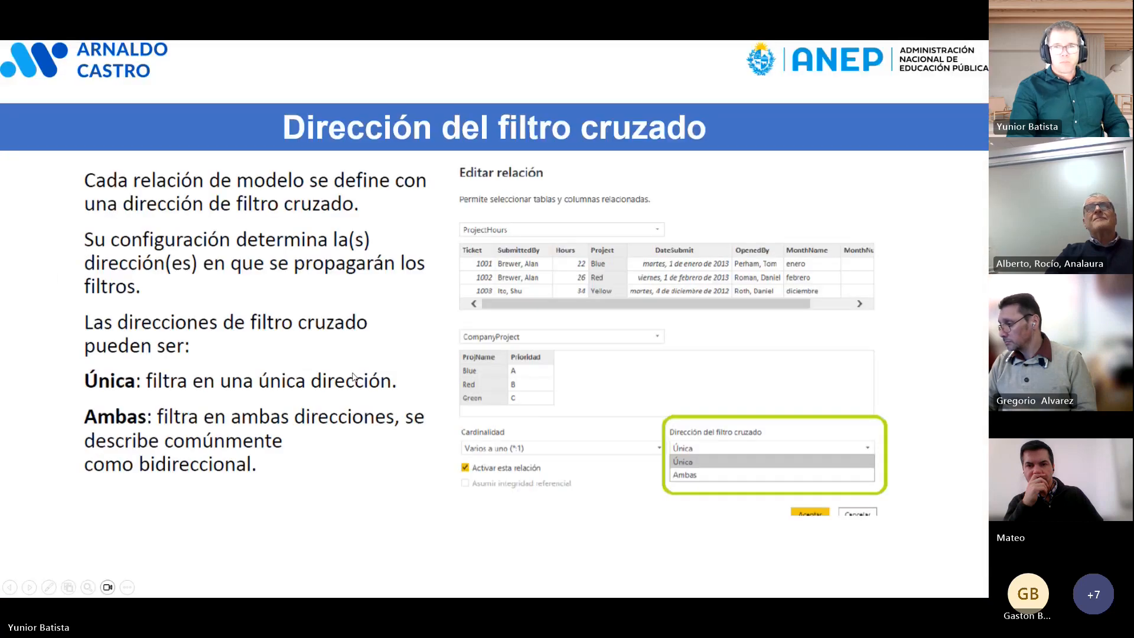
{"action": "left_click", "coordinate": [353, 373]}
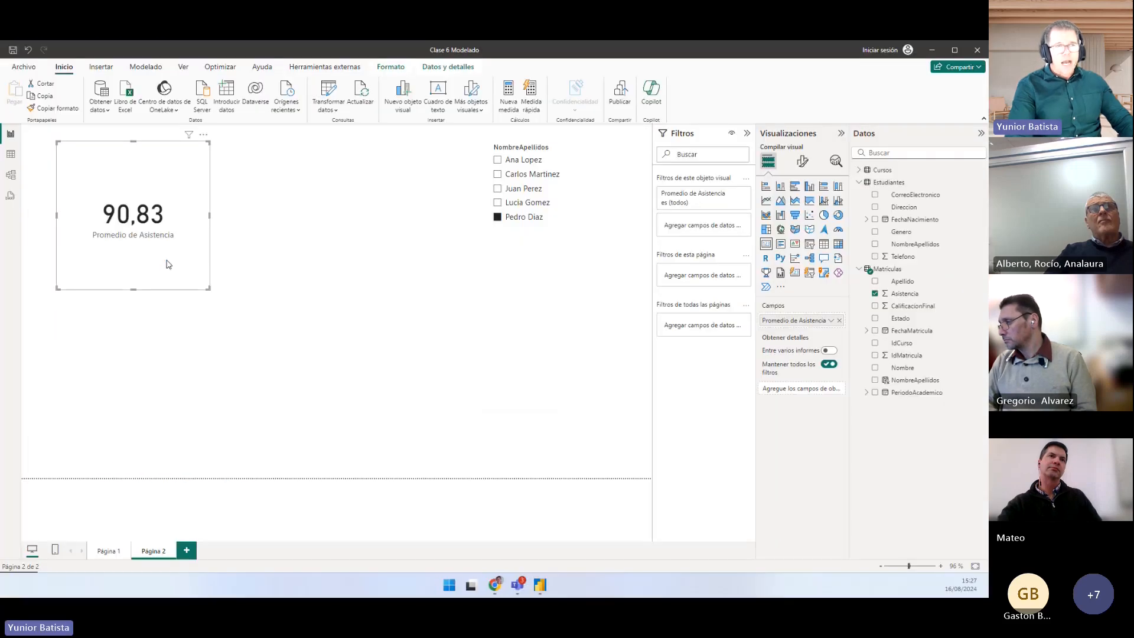
Show the Matriculas table data and examine the date formats offered for its FechaMatricula column, including Long Date
{"action": "left_click", "coordinate": [11, 156]}
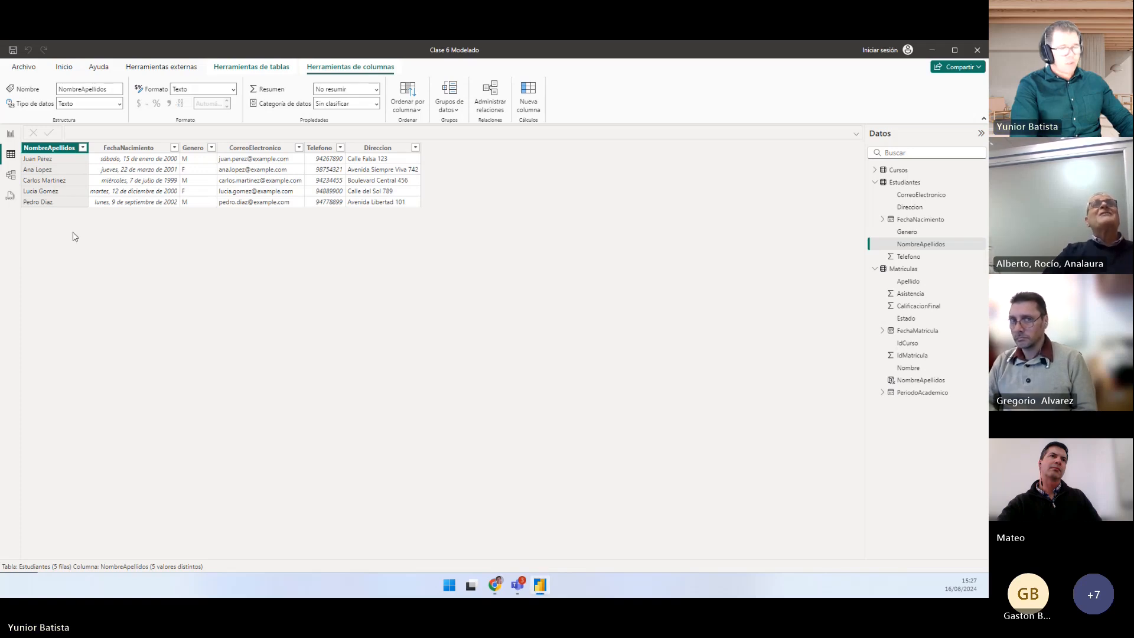
{"action": "left_click", "coordinate": [904, 270]}
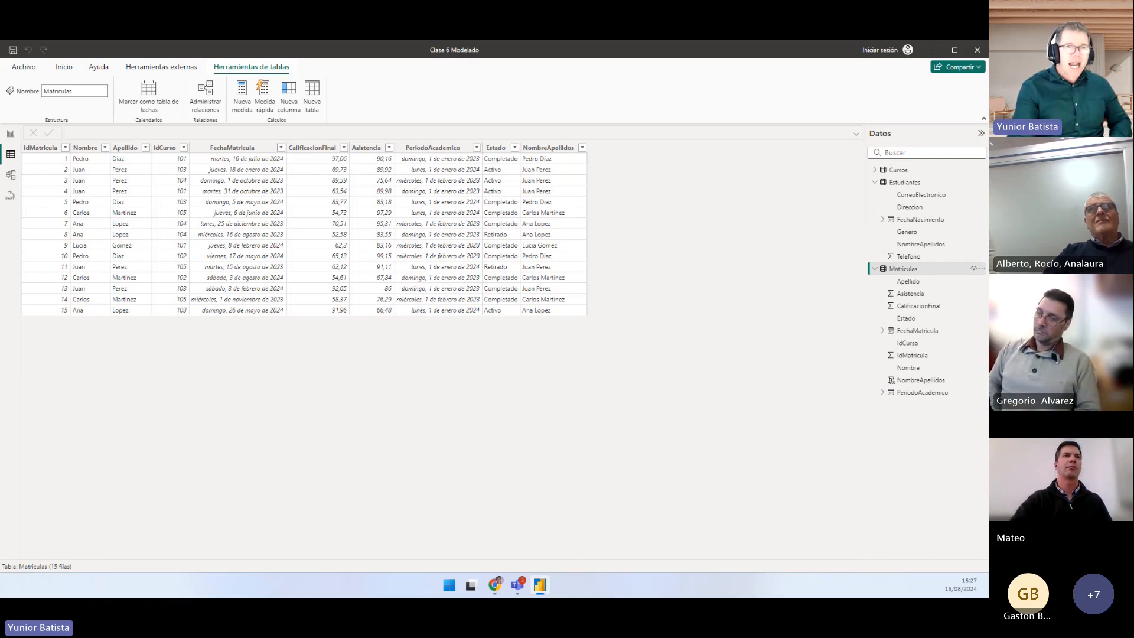
{"action": "left_click", "coordinate": [241, 151]}
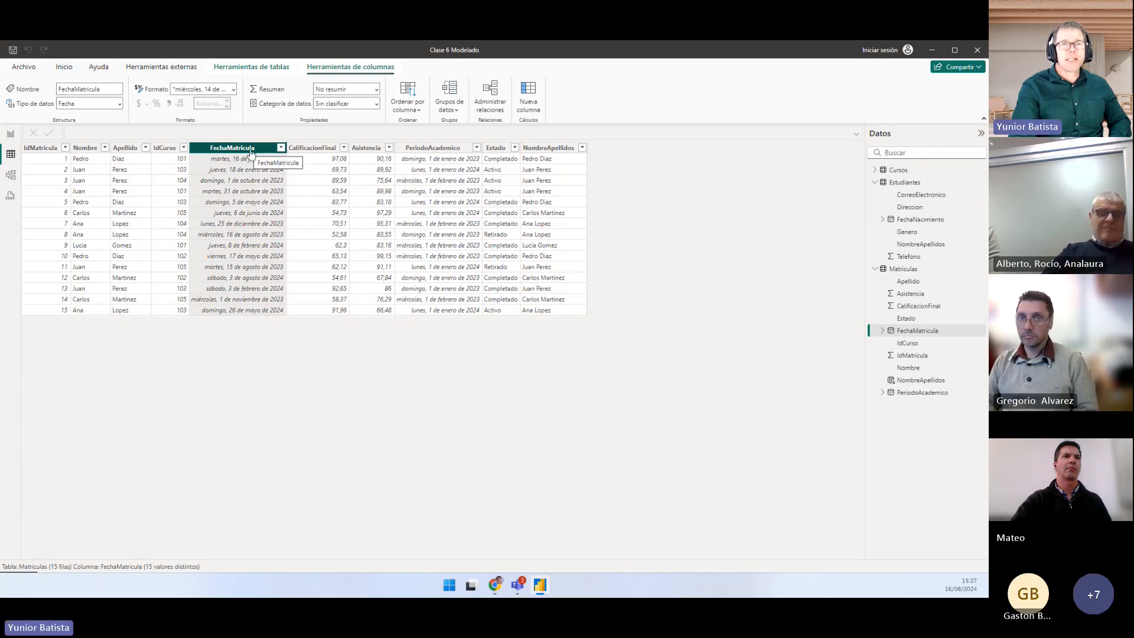
{"action": "left_click", "coordinate": [233, 93]}
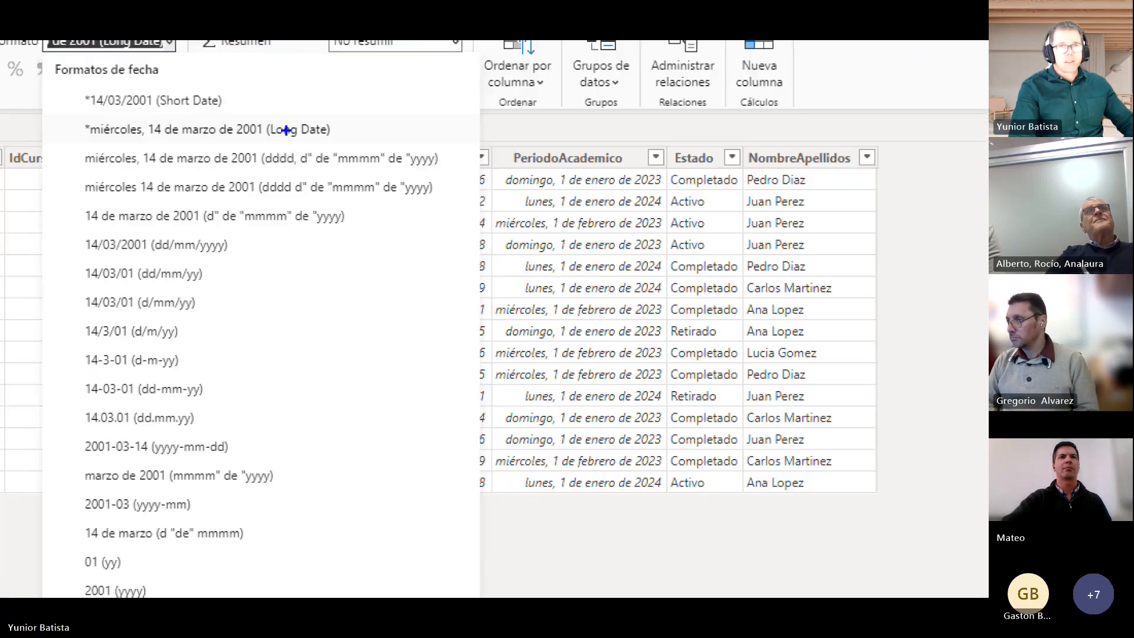
{"action": "left_click_drag", "start_coordinate": [292, 135], "coordinate": [363, 143]}
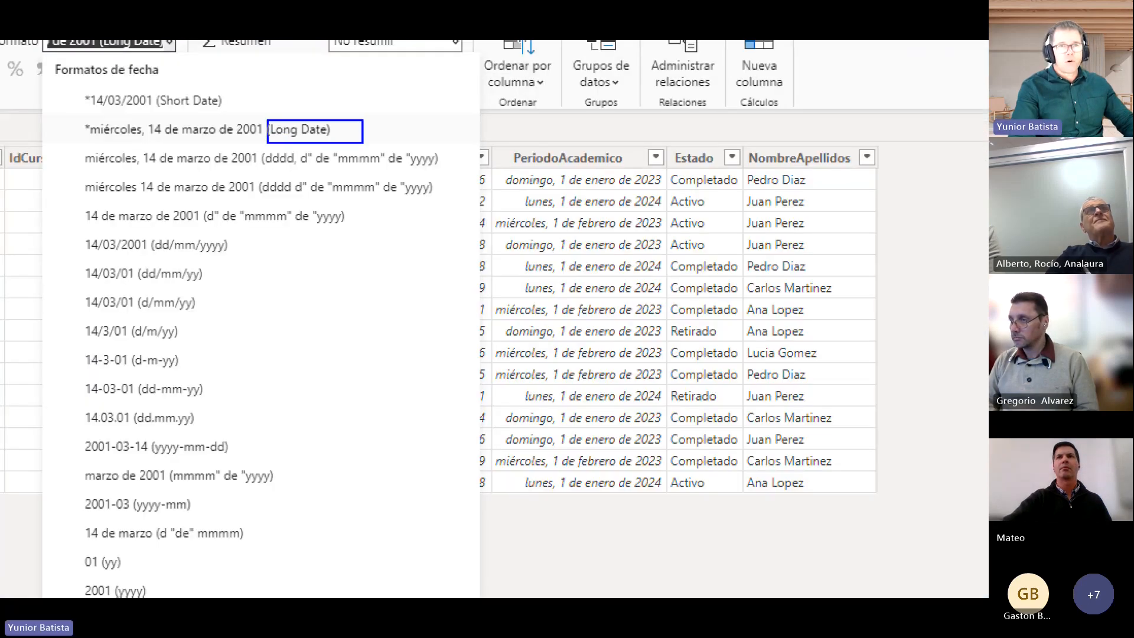
{"action": "key", "text": "Escape"}
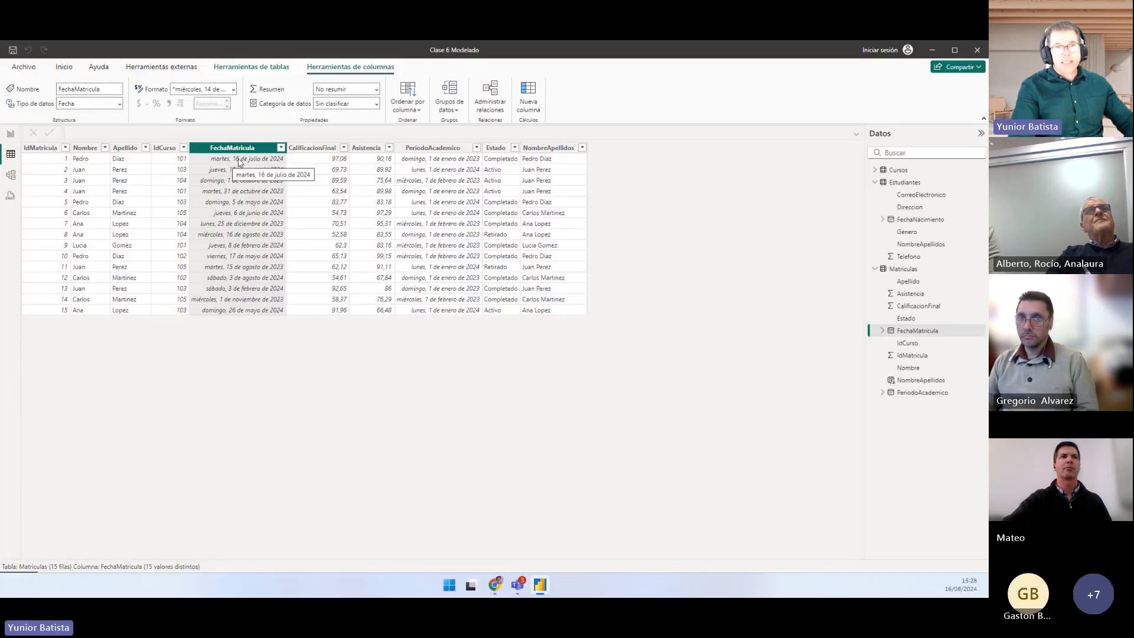
Set the display format of the FechaMatricula column in Matriculas to Short Date (*14/03/2001)
{"action": "left_click", "coordinate": [235, 88]}
{"action": "left_click", "coordinate": [239, 120]}
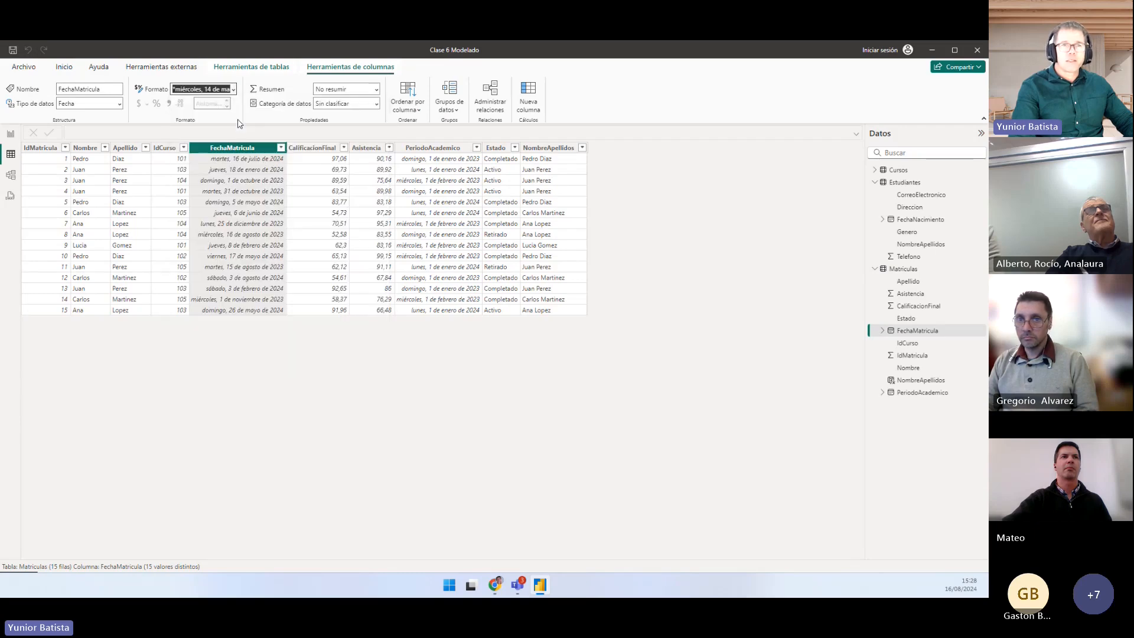
{"action": "key", "text": "ctrl+1"}
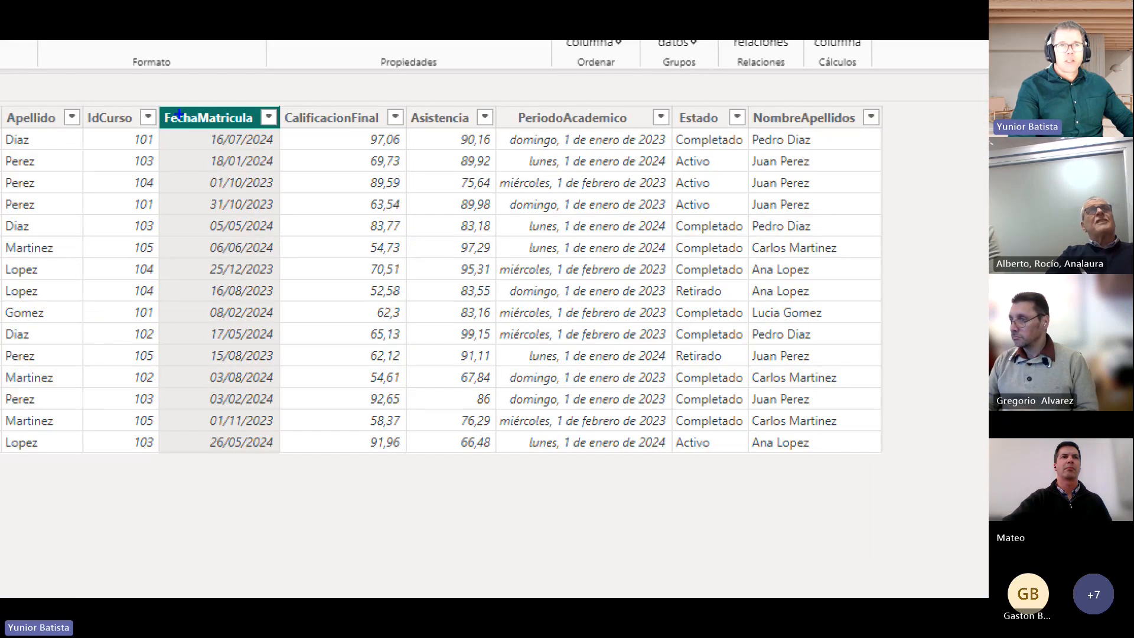
{"action": "left_click", "coordinate": [219, 177]}
{"action": "left_click_drag", "start_coordinate": [162, 111], "coordinate": [278, 453]}
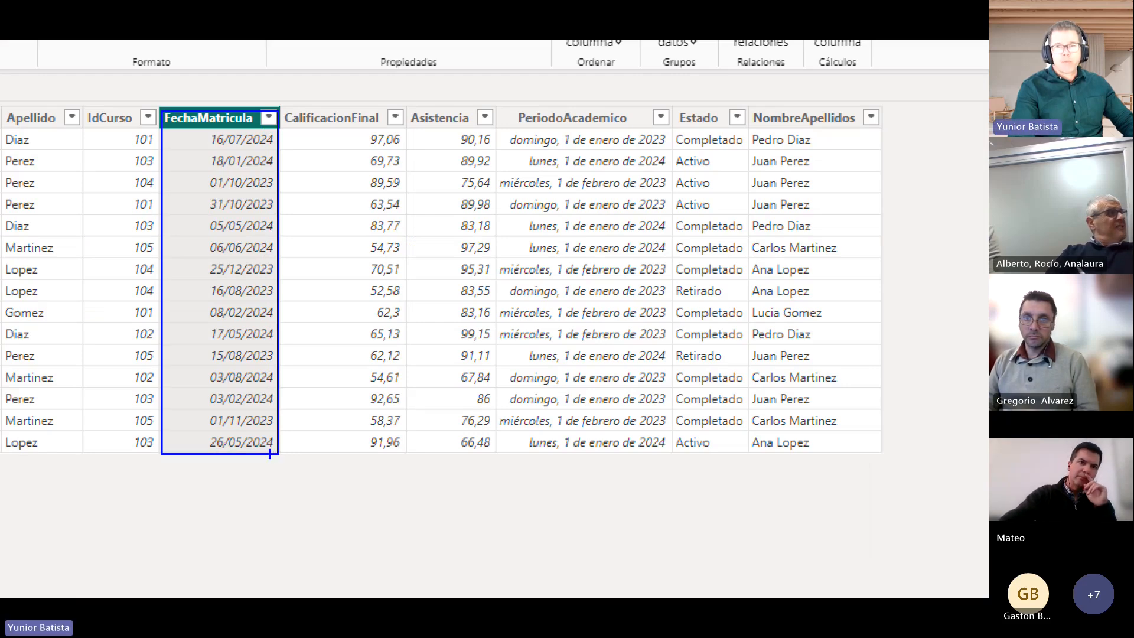
{"action": "key", "text": "Escape"}
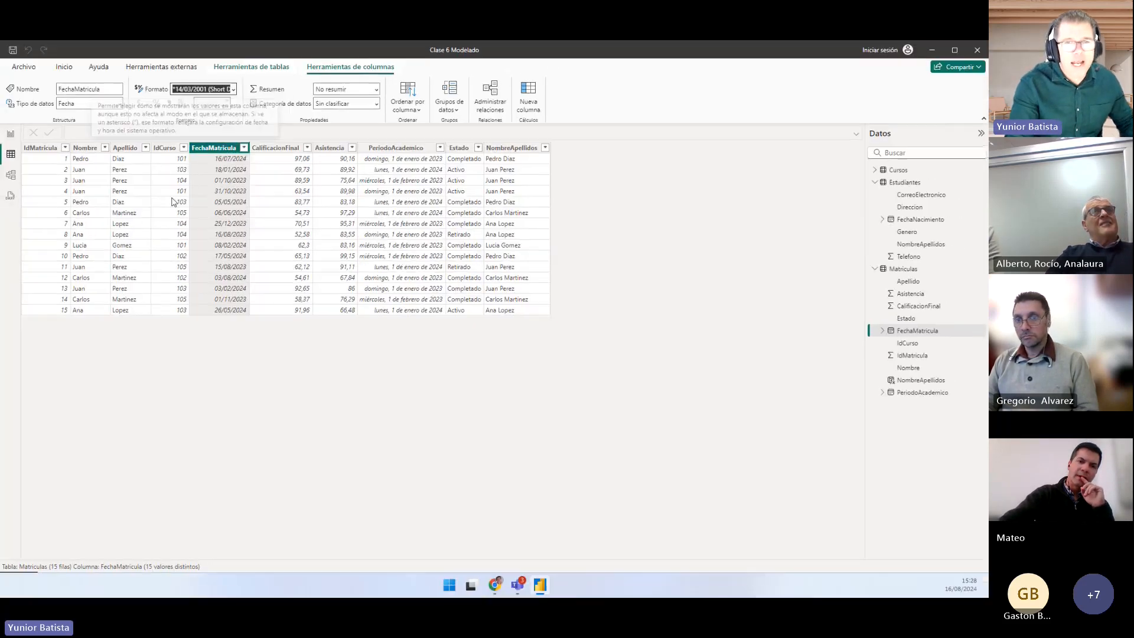
{"action": "left_click", "coordinate": [397, 149]}
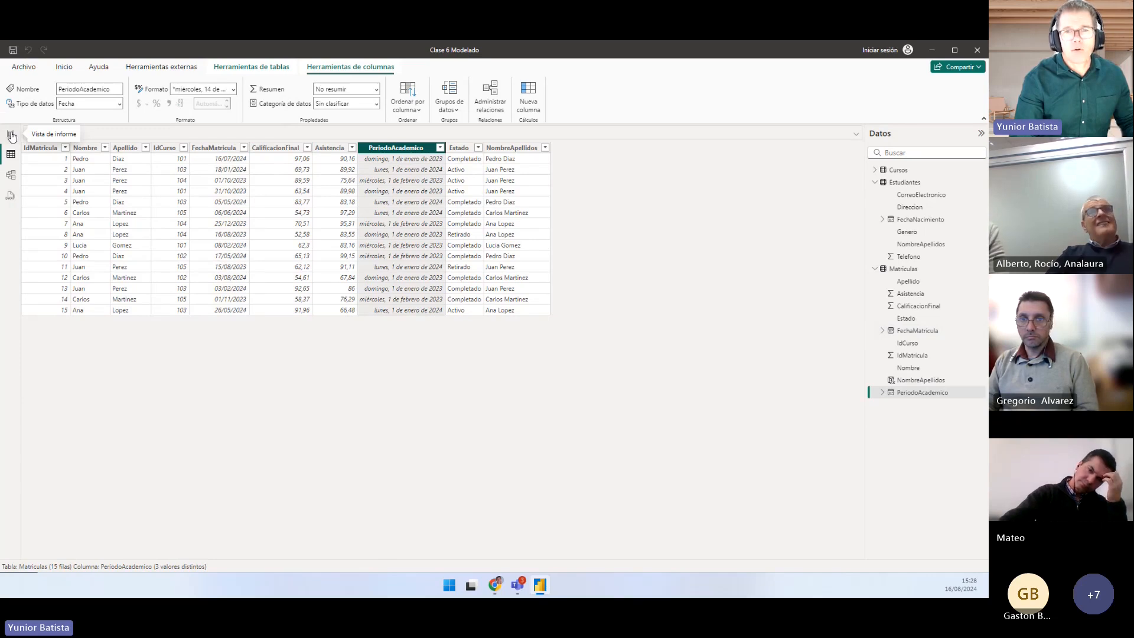
{"action": "left_click", "coordinate": [213, 148]}
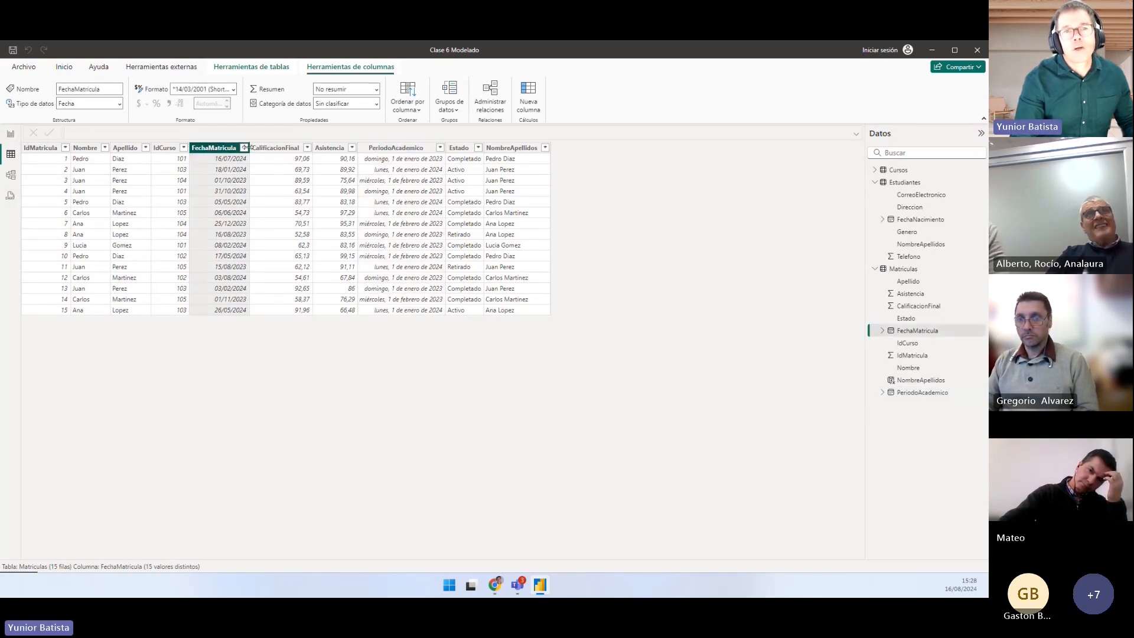
Add a table visual to Página 2 listing FechaMatricula as plain dates instead of the date hierarchy, and move it to the lower middle of the page
{"action": "left_click", "coordinate": [11, 135]}
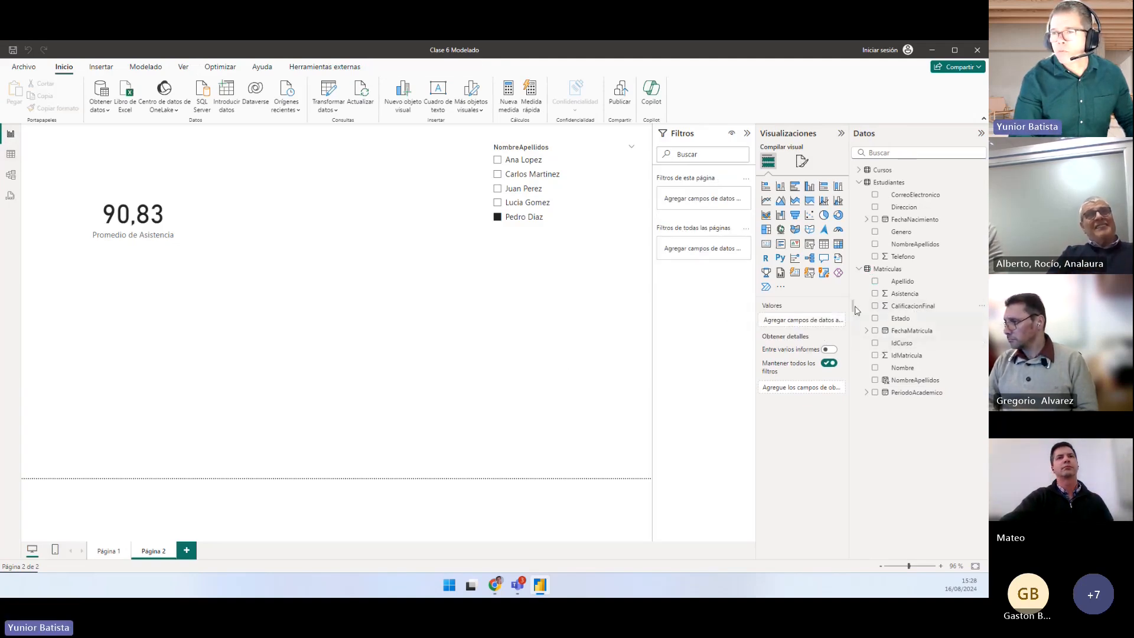
{"action": "left_click", "coordinate": [824, 246]}
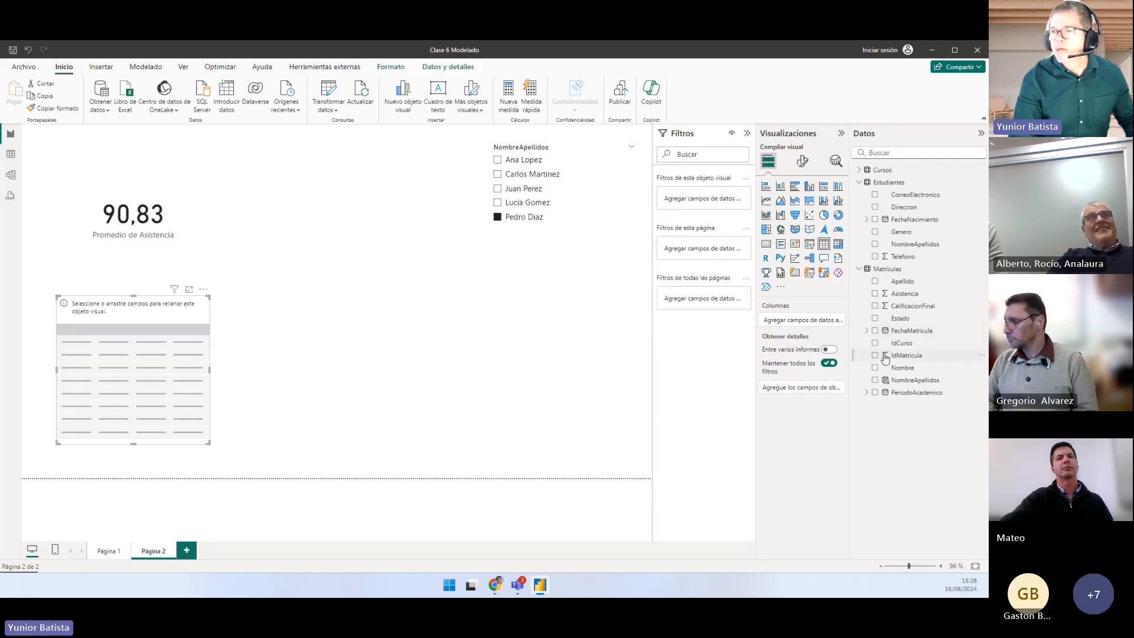
{"action": "left_click", "coordinate": [875, 331]}
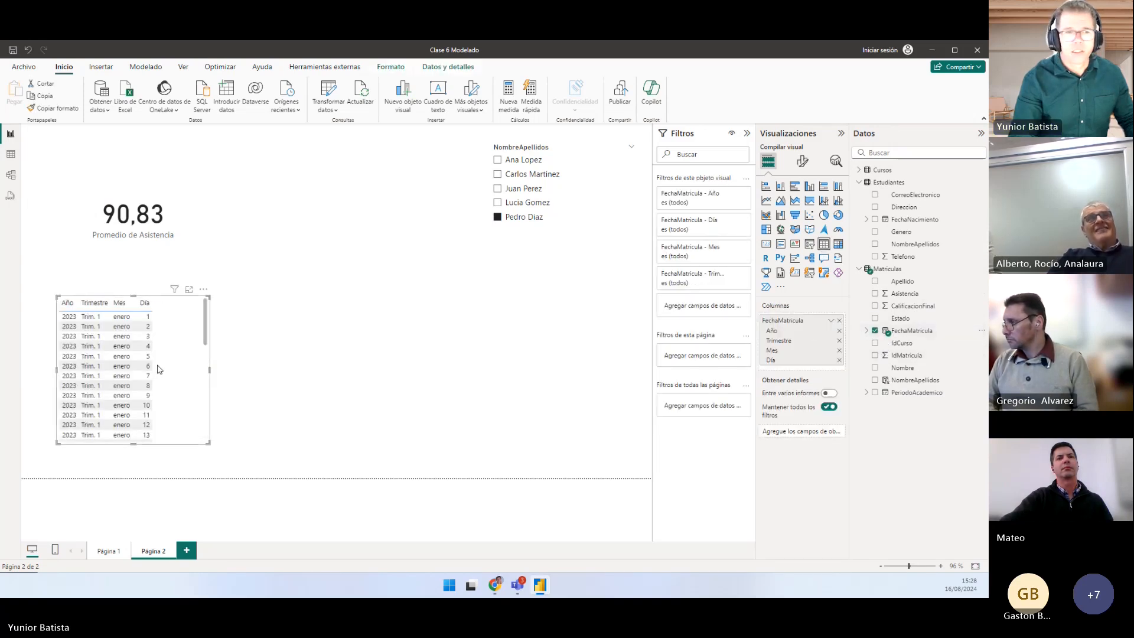
{"action": "left_click", "coordinate": [831, 320]}
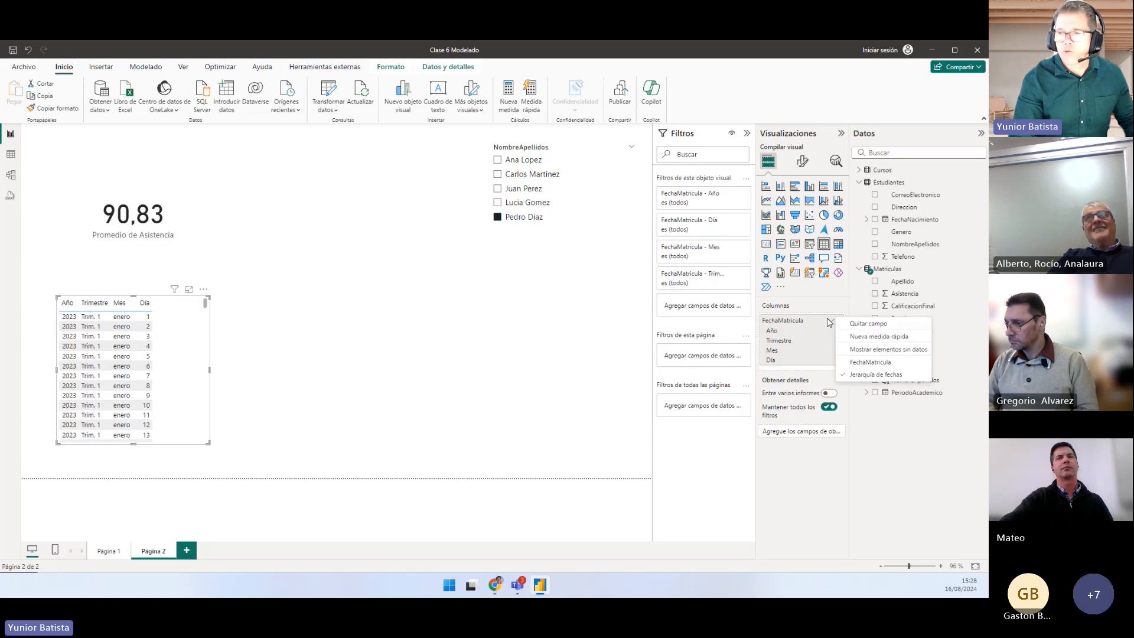
{"action": "left_click", "coordinate": [860, 363]}
{"action": "left_click", "coordinate": [85, 326]}
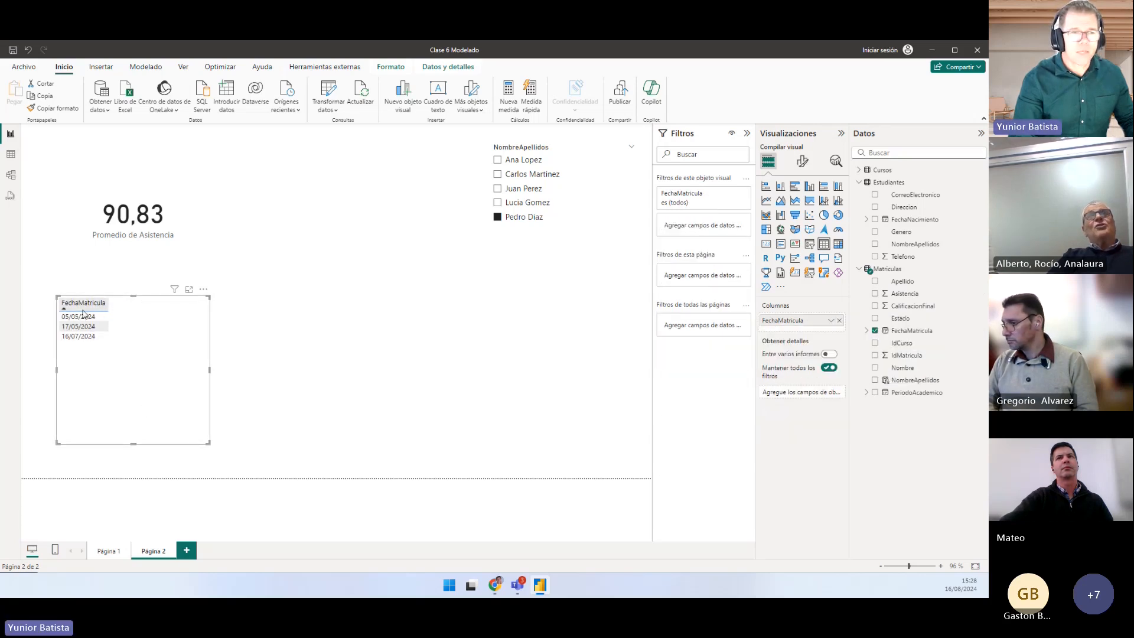
{"action": "left_click_drag", "start_coordinate": [84, 317], "coordinate": [85, 331]}
{"action": "left_click_drag", "start_coordinate": [146, 399], "coordinate": [333, 406]}
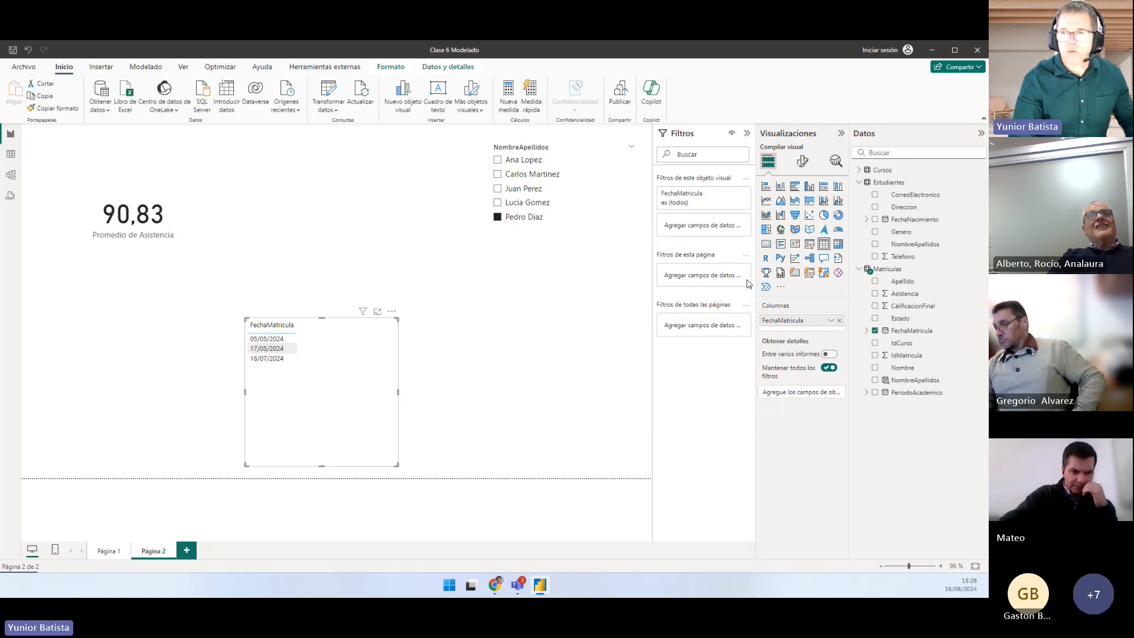
Set the FechaMatricula column's format to Long Date, and shorten its table visual and shift it slightly left on the page
{"action": "left_click", "coordinate": [912, 330]}
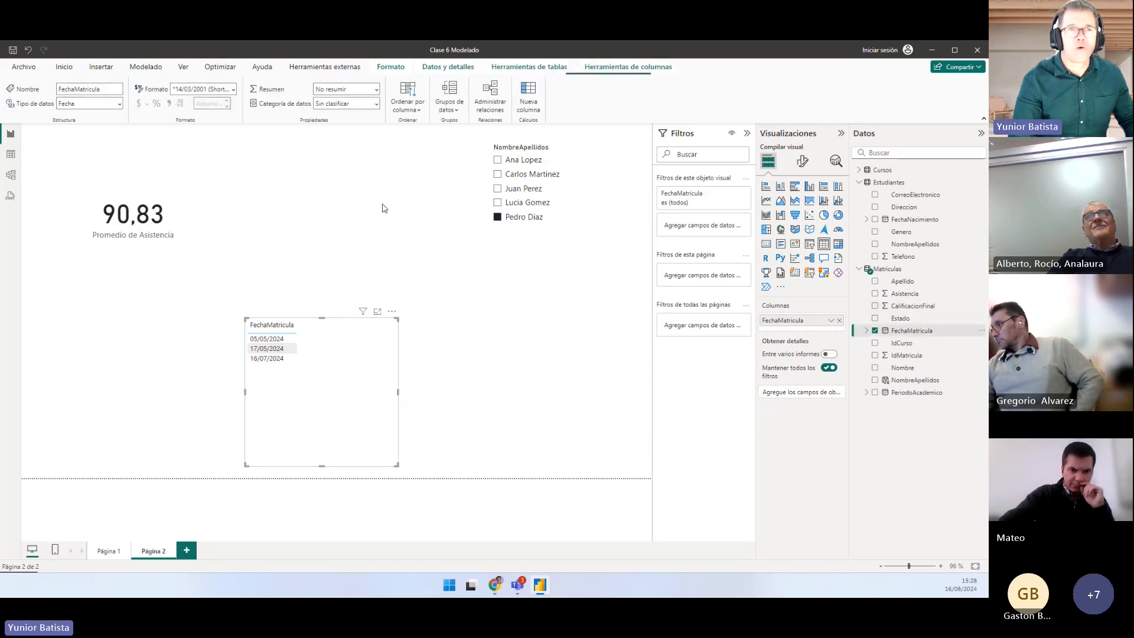
{"action": "left_click", "coordinate": [234, 90]}
{"action": "left_click", "coordinate": [254, 135]}
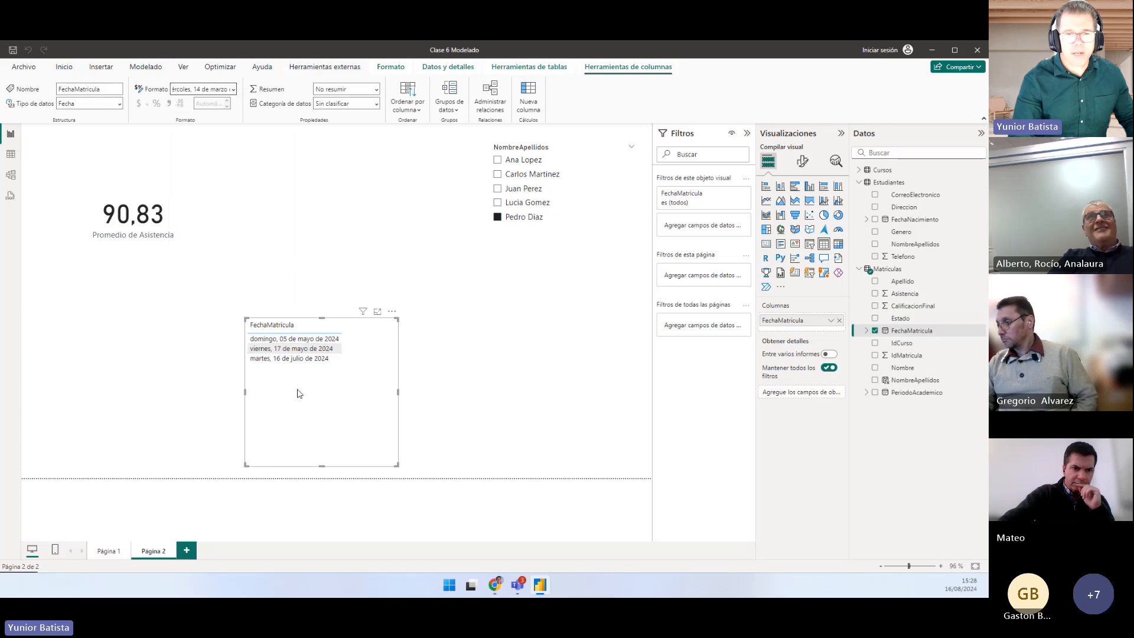
{"action": "left_click_drag", "start_coordinate": [322, 465], "coordinate": [332, 388]}
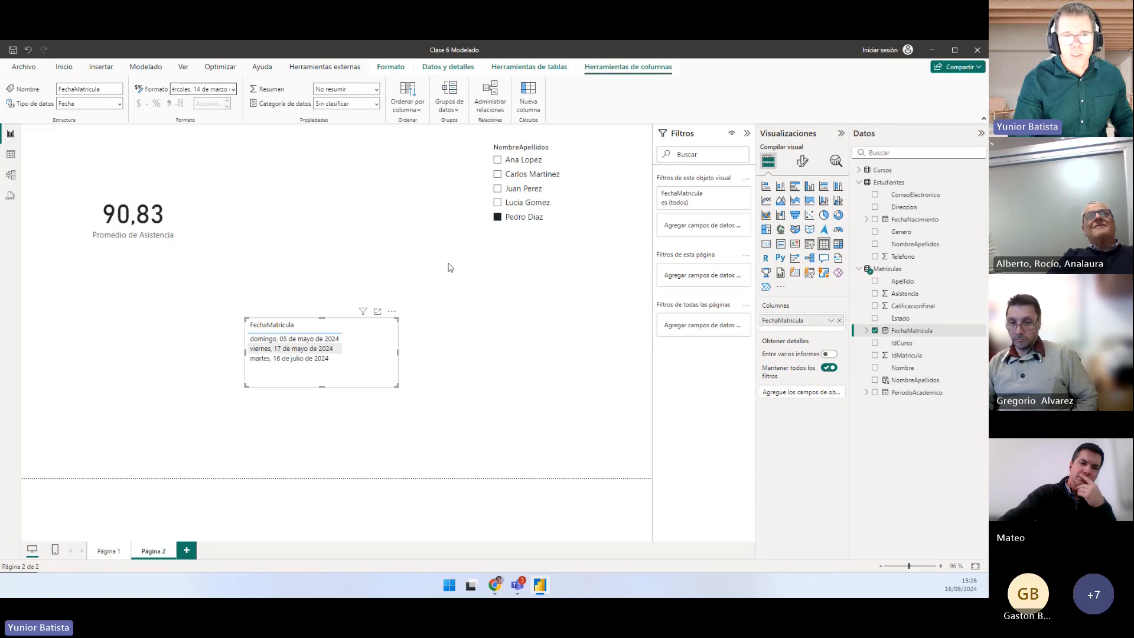
{"action": "left_click_drag", "start_coordinate": [384, 356], "coordinate": [303, 364]}
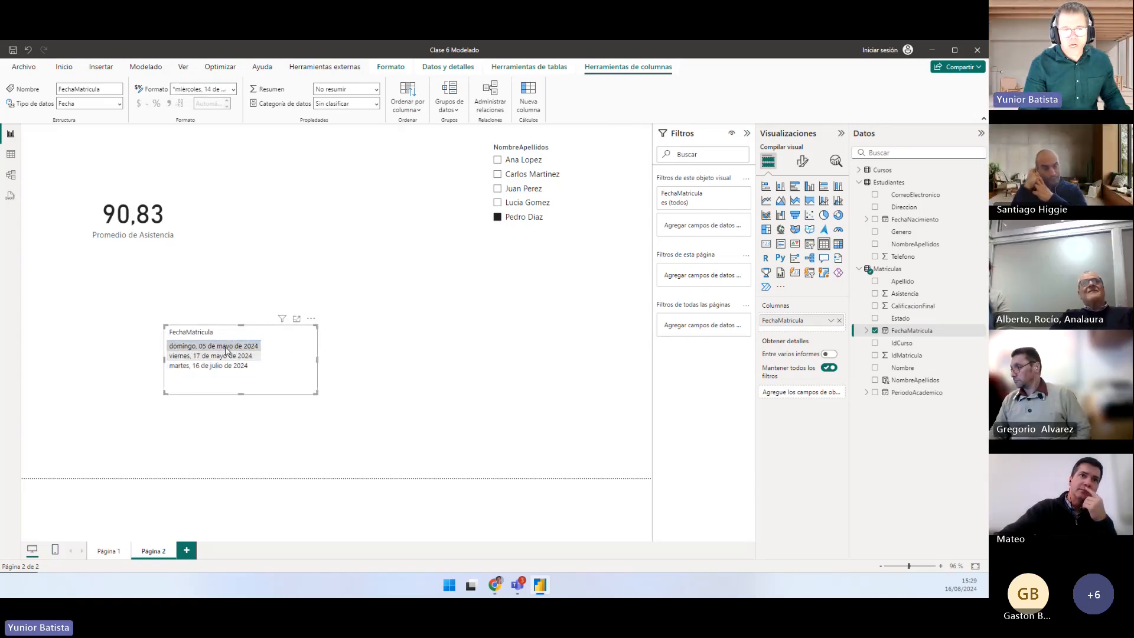
Sort the FechaMatricula table visual in ascending order and switch the sorting to descending order
{"action": "left_click", "coordinate": [312, 319]}
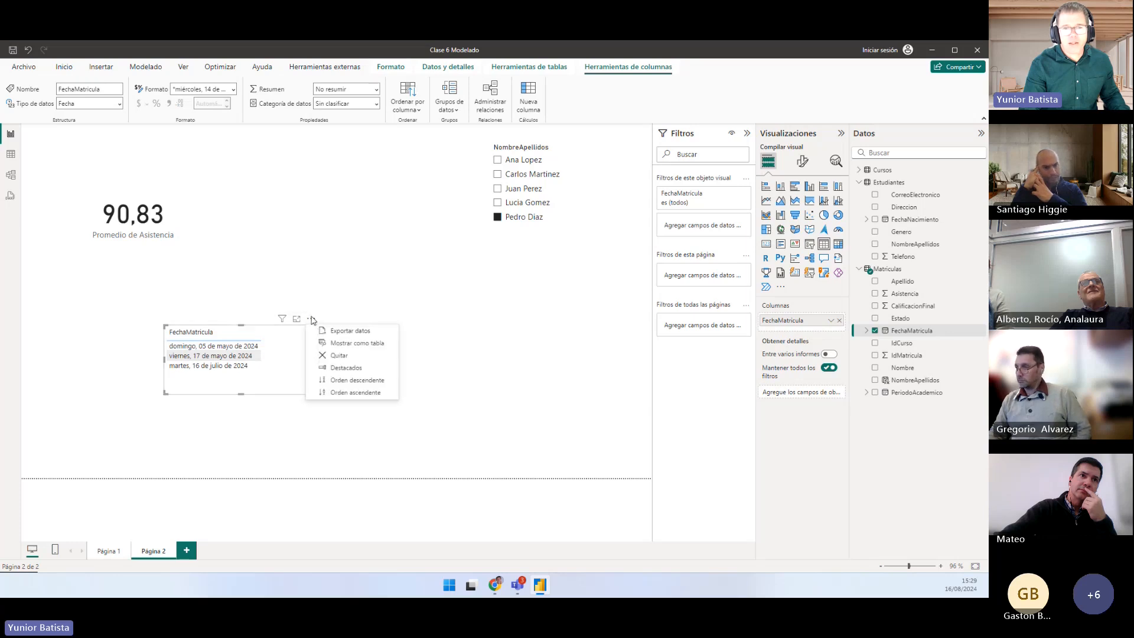
{"action": "left_click", "coordinate": [361, 393]}
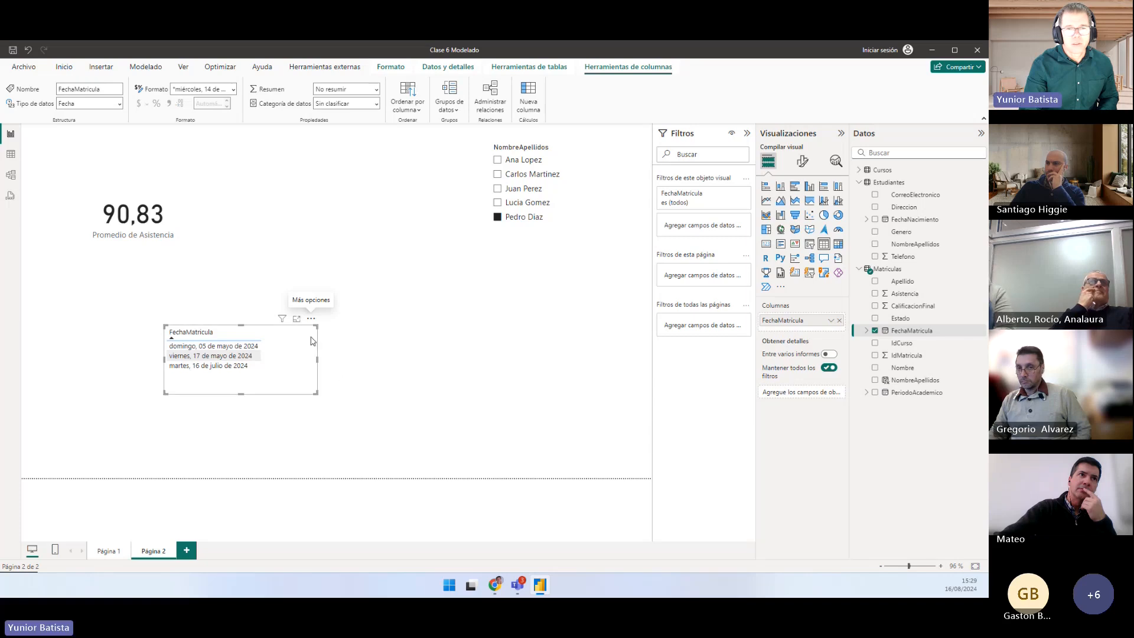
{"action": "left_click", "coordinate": [312, 319]}
{"action": "left_click", "coordinate": [337, 381]}
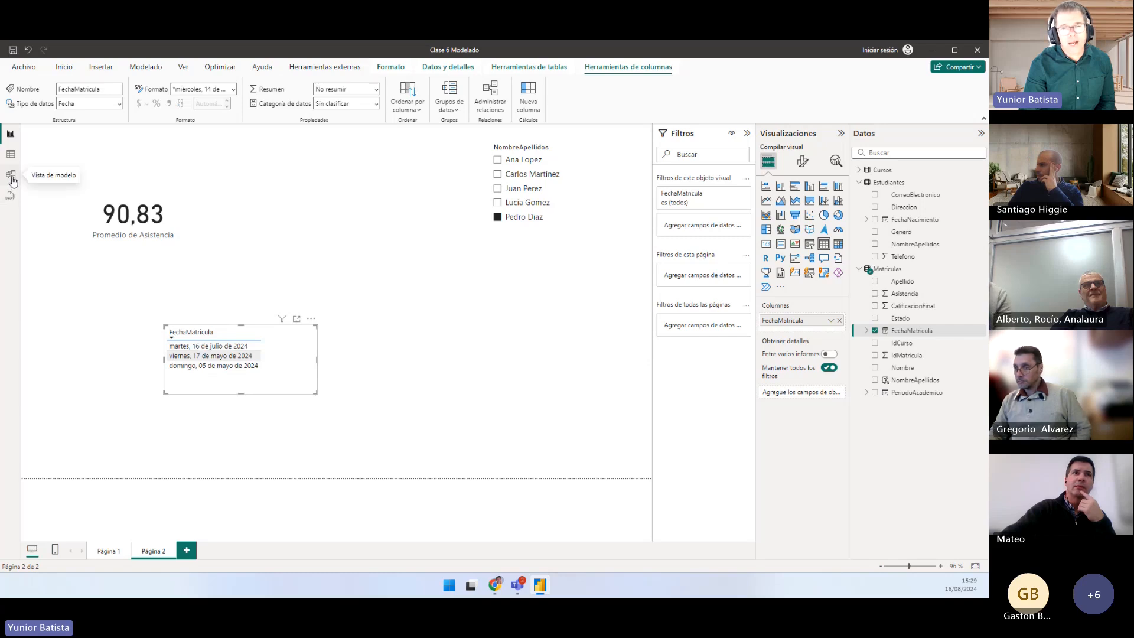
Examine the format and advanced properties of the CalificacionFinal column of Matriculas in the model view, including its summarization options
{"action": "left_click", "coordinate": [12, 157]}
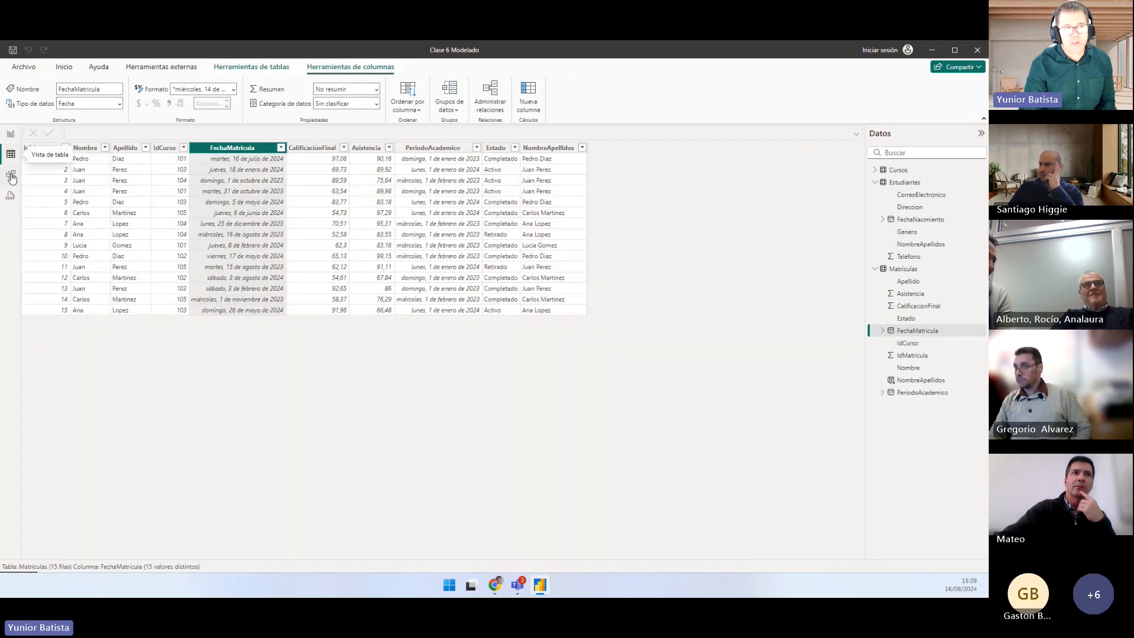
{"action": "left_click", "coordinate": [10, 175]}
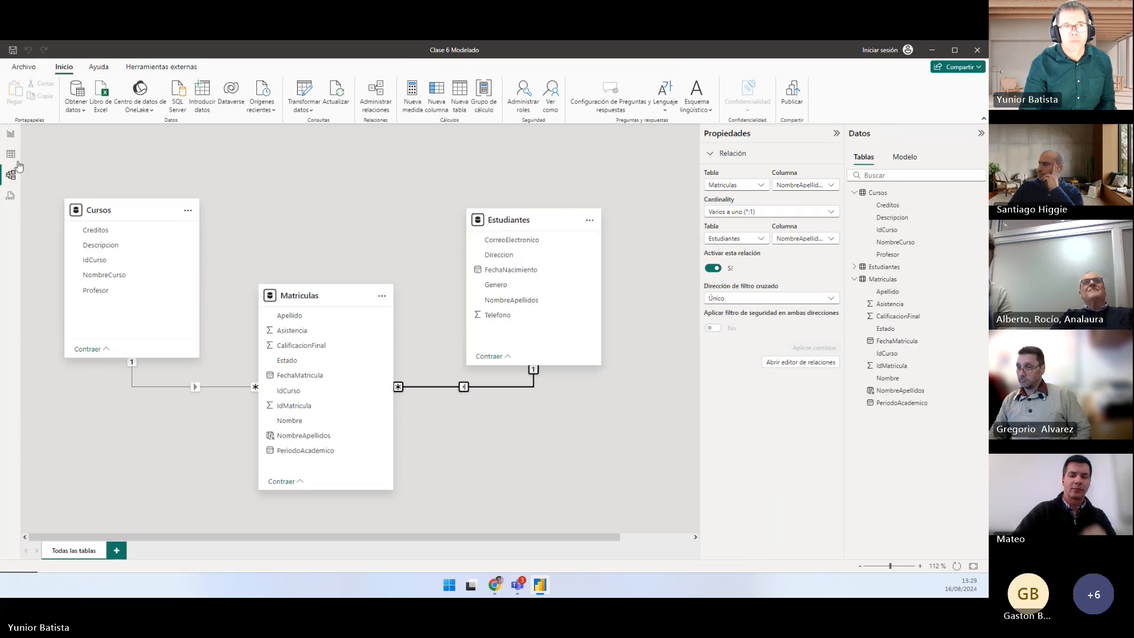
{"action": "left_click", "coordinate": [905, 379]}
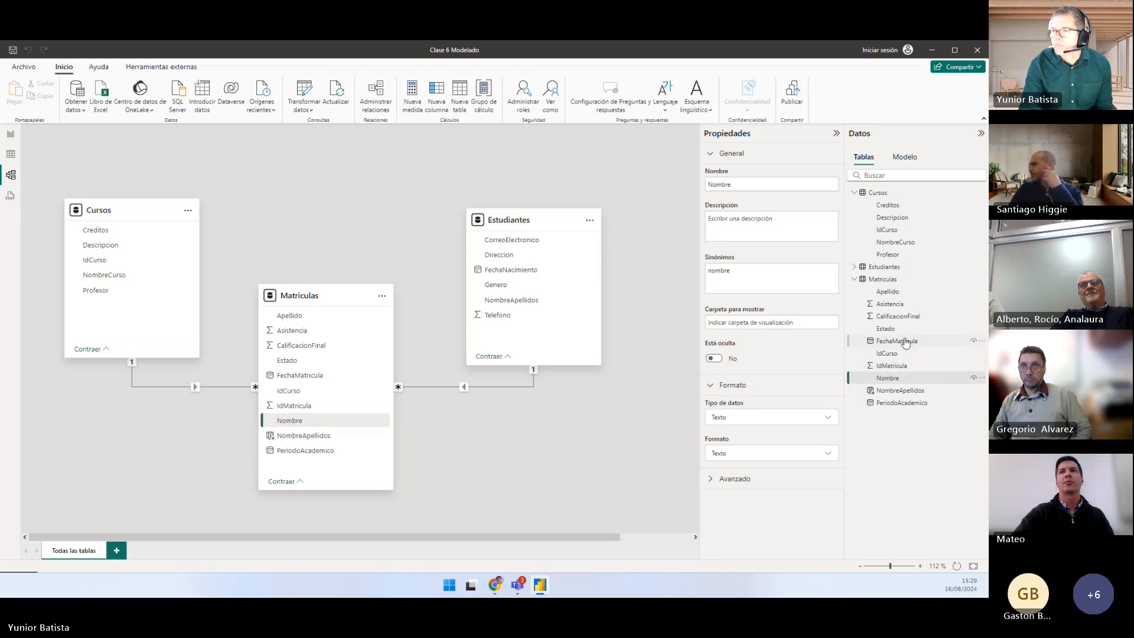
{"action": "left_click", "coordinate": [901, 318]}
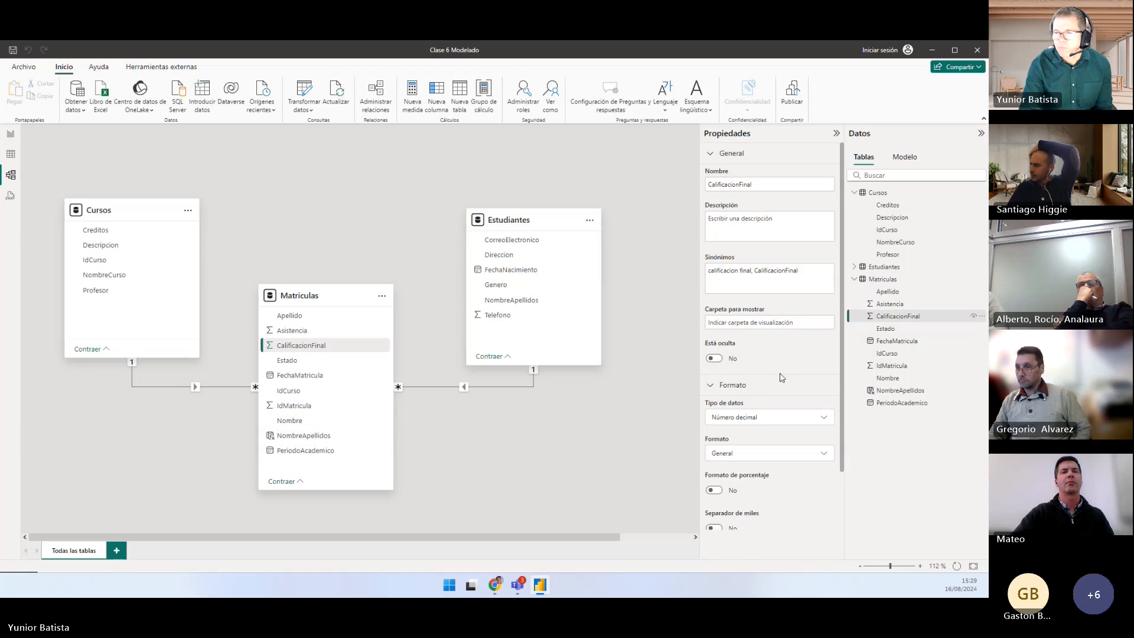
{"action": "scroll", "coordinate": [783, 374], "scroll_direction": "down", "scroll_amount": 3}
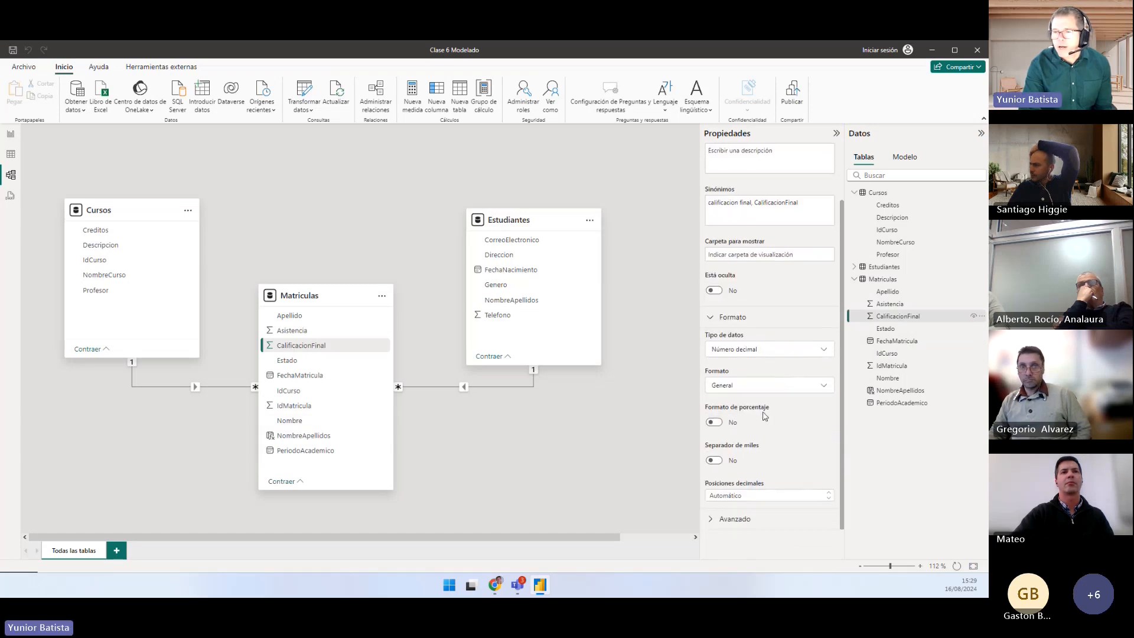
{"action": "left_click", "coordinate": [735, 519]}
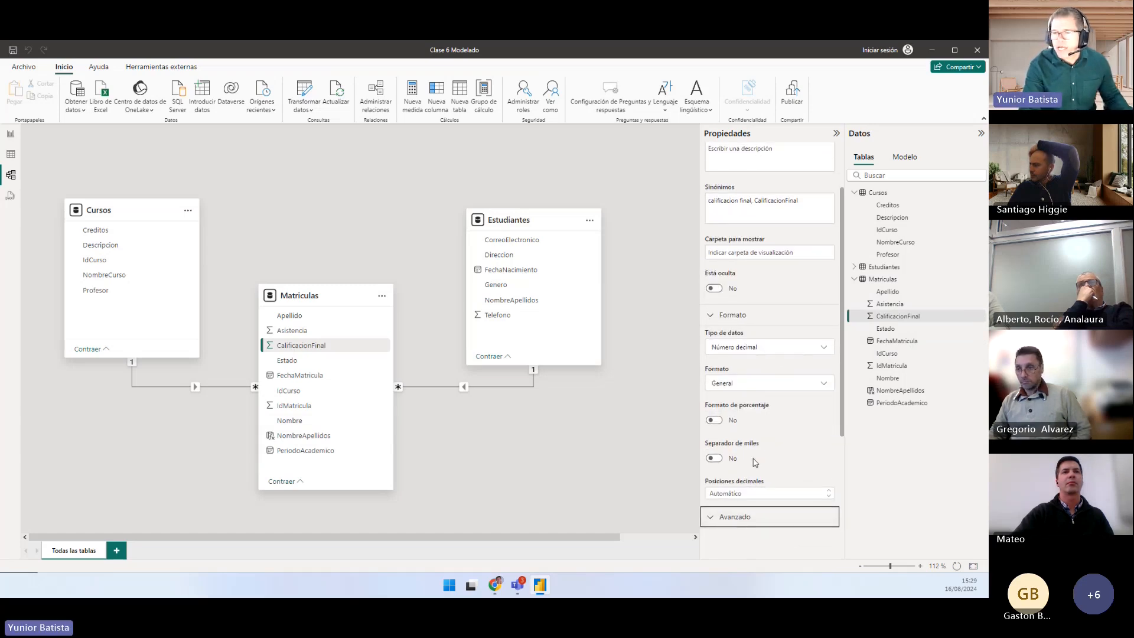
{"action": "scroll", "coordinate": [755, 462], "scroll_direction": "down", "scroll_amount": 3}
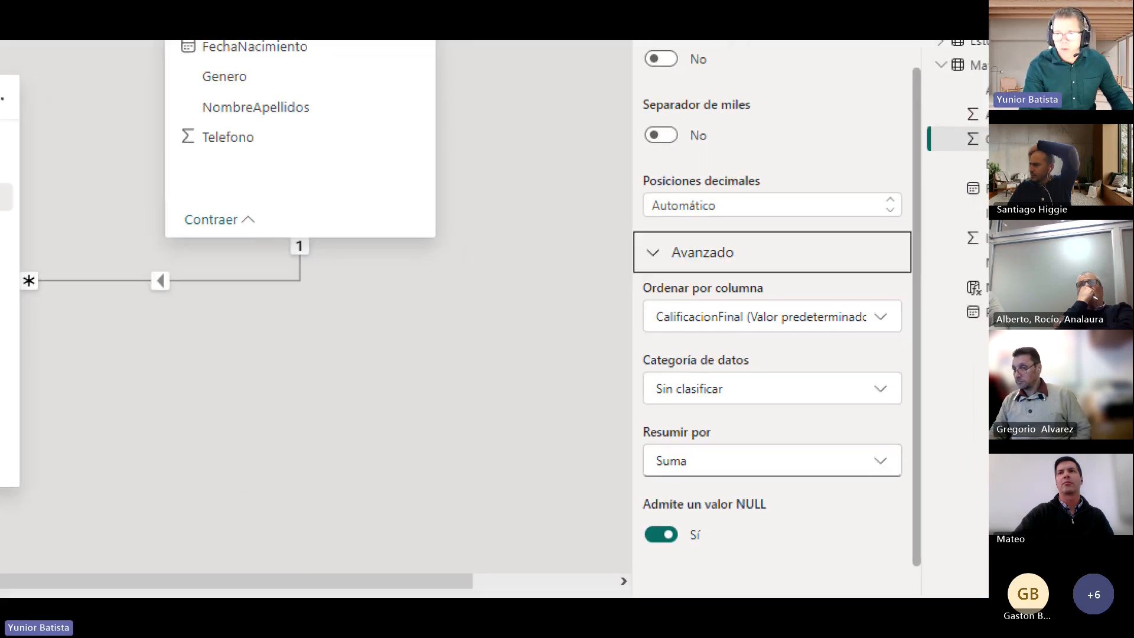
{"action": "left_click_drag", "start_coordinate": [625, 416], "coordinate": [900, 480]}
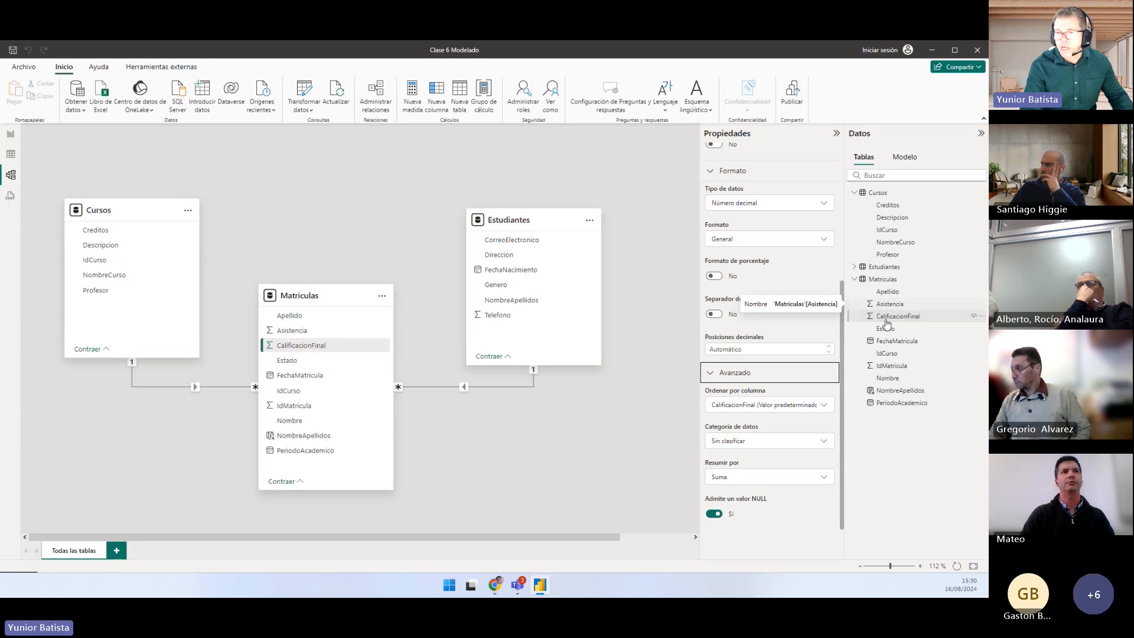
{"action": "left_click", "coordinate": [769, 478]}
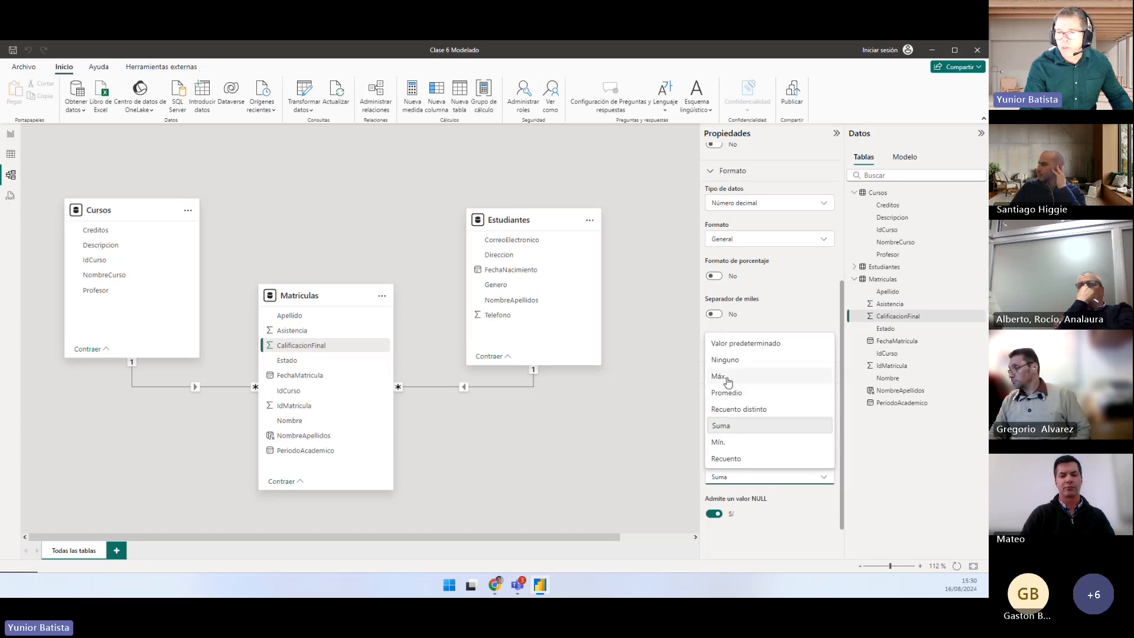
{"action": "left_click", "coordinate": [767, 484]}
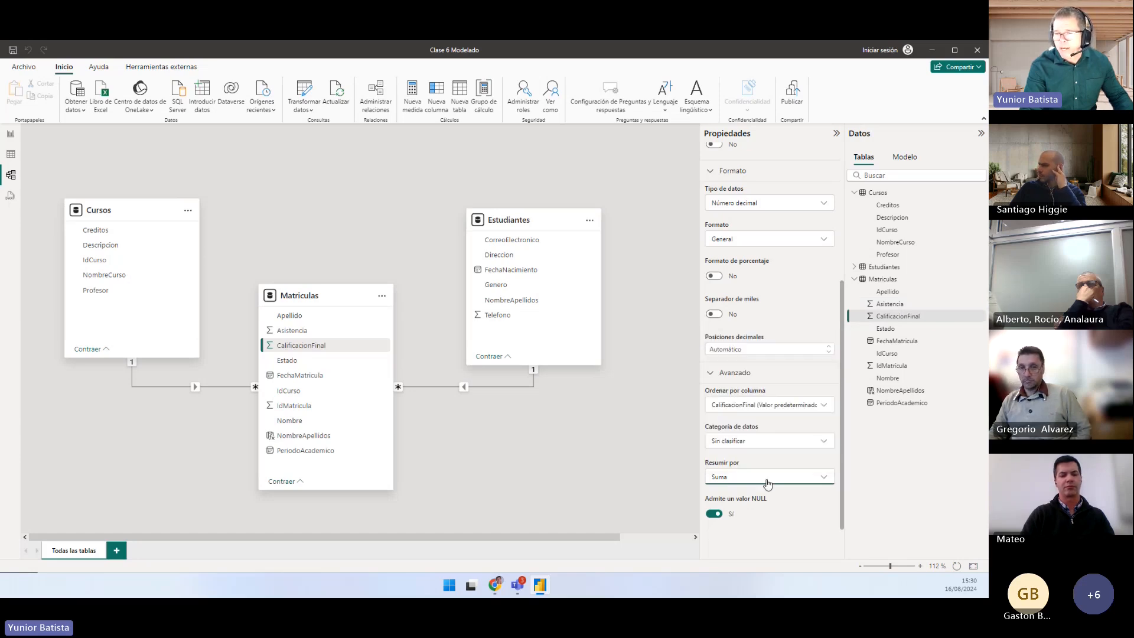
Set the default summarization of the CalificacionFinal column in Matriculas to Promedio
{"action": "left_click", "coordinate": [767, 483]}
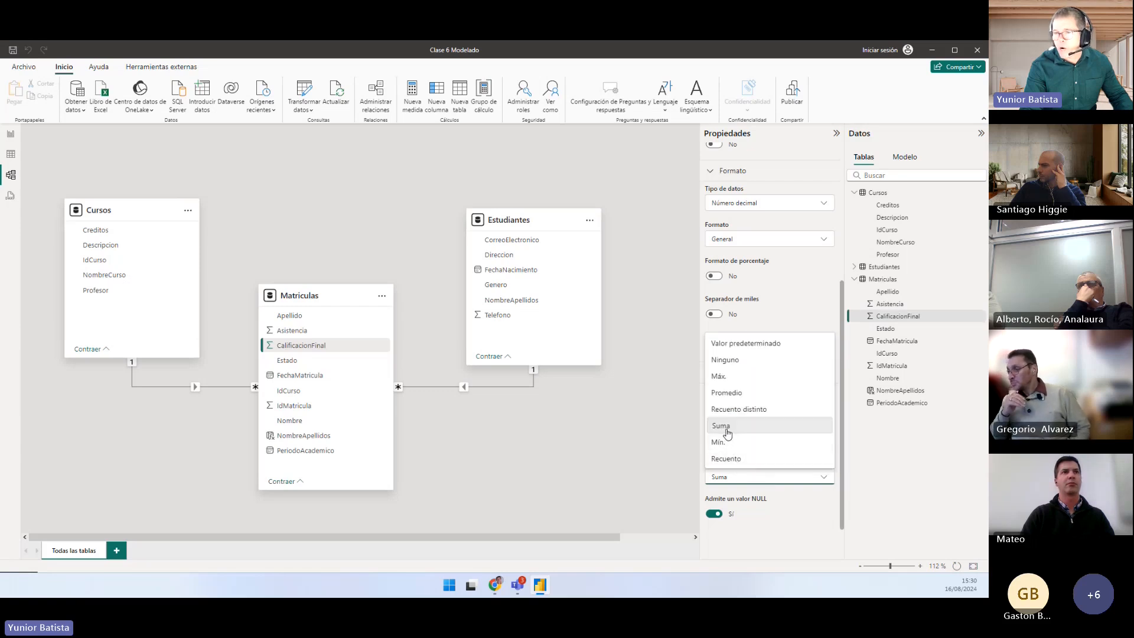
{"action": "left_click", "coordinate": [729, 396]}
{"action": "left_click", "coordinate": [636, 433]}
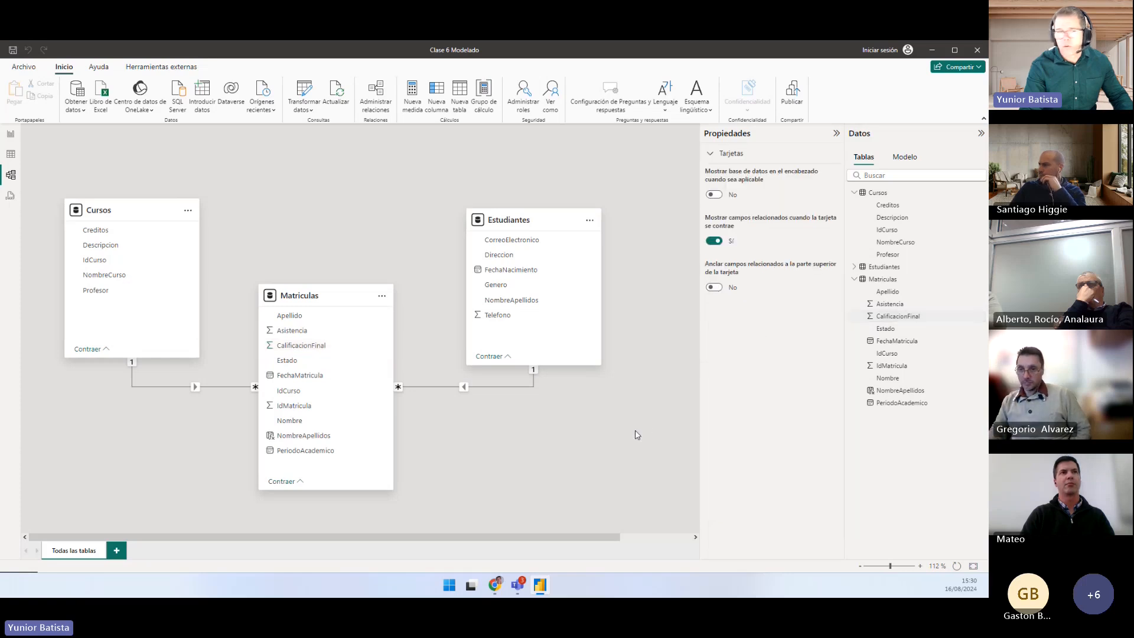
Add a CalificacionFinal column chart to the lower right of Página 2 and an Asistencia column chart directly below it
{"action": "left_click", "coordinate": [10, 136]}
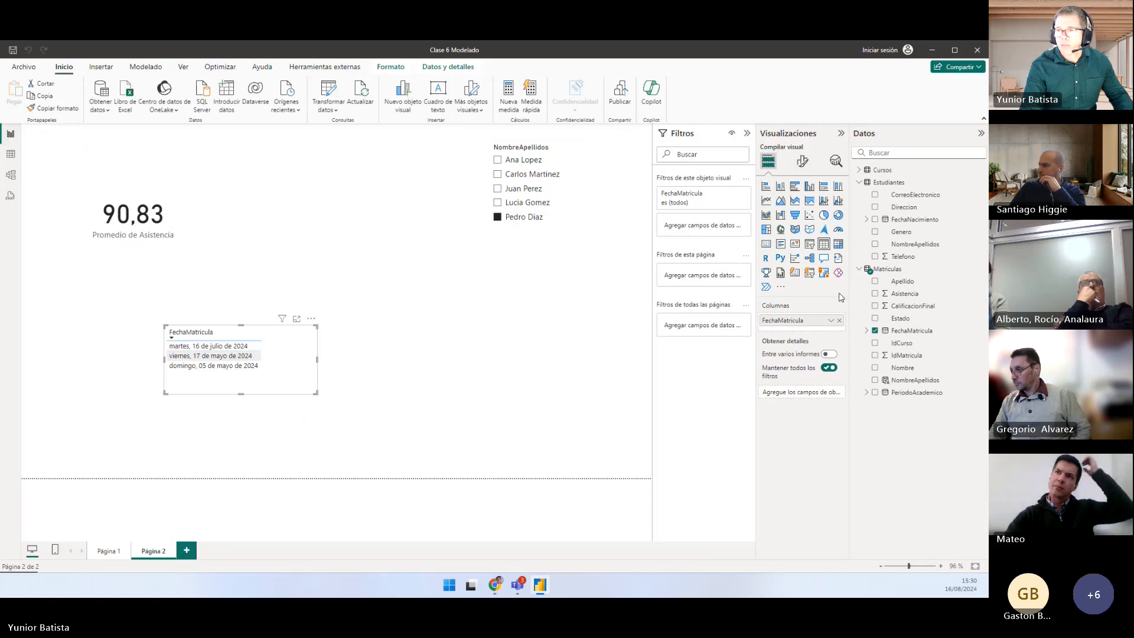
{"action": "left_click_drag", "start_coordinate": [922, 311], "coordinate": [524, 390]}
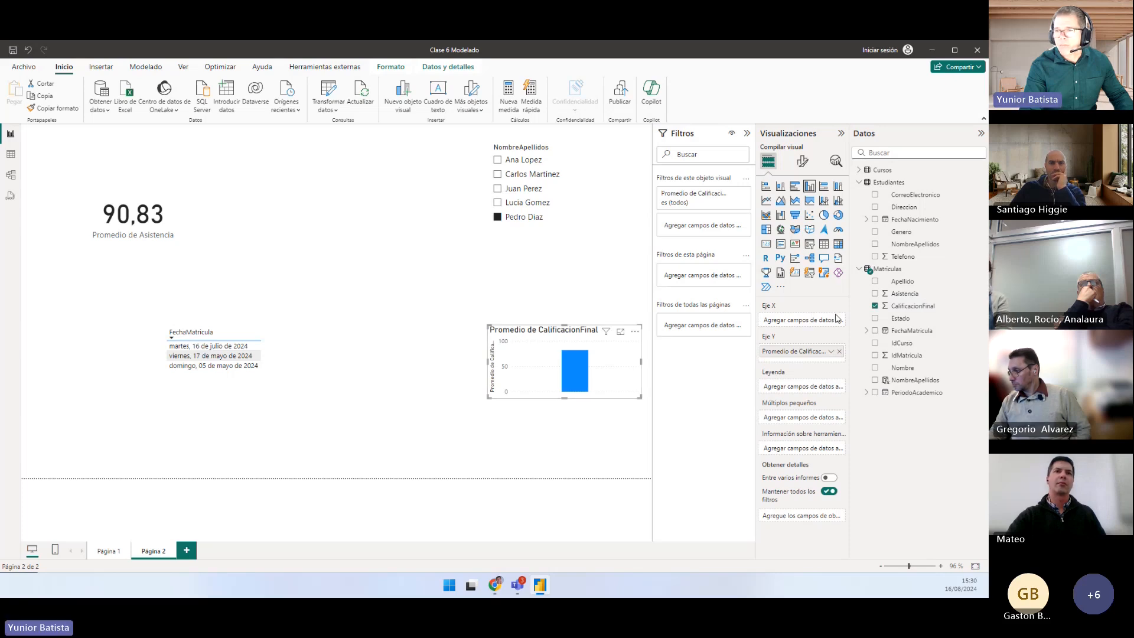
{"action": "left_click_drag", "start_coordinate": [913, 295], "coordinate": [526, 437]}
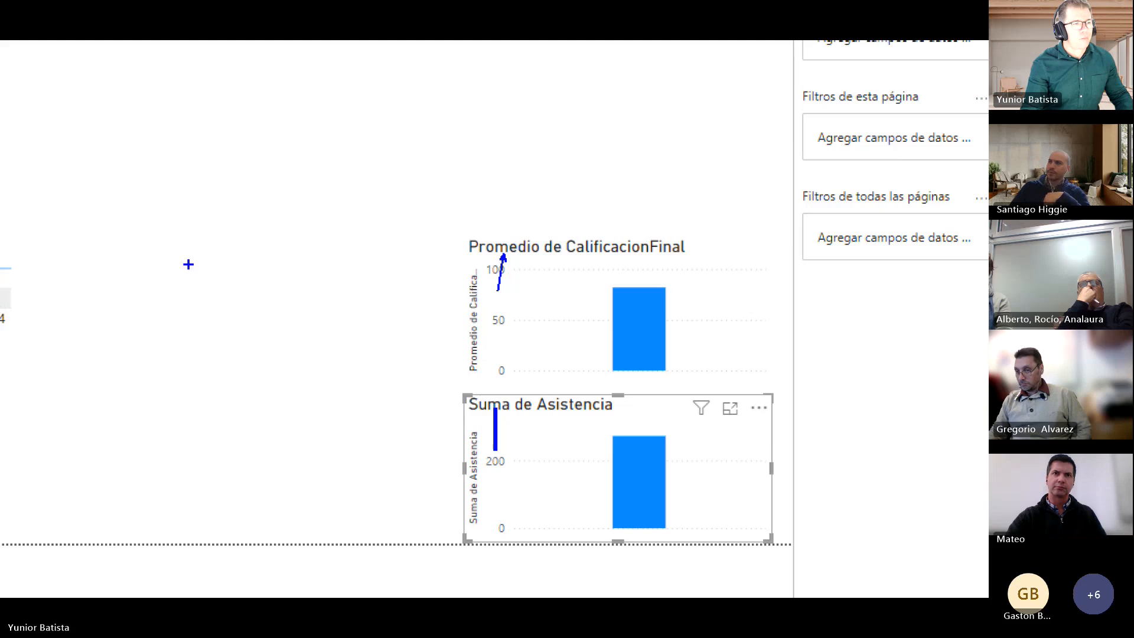
{"action": "key", "text": "Escape"}
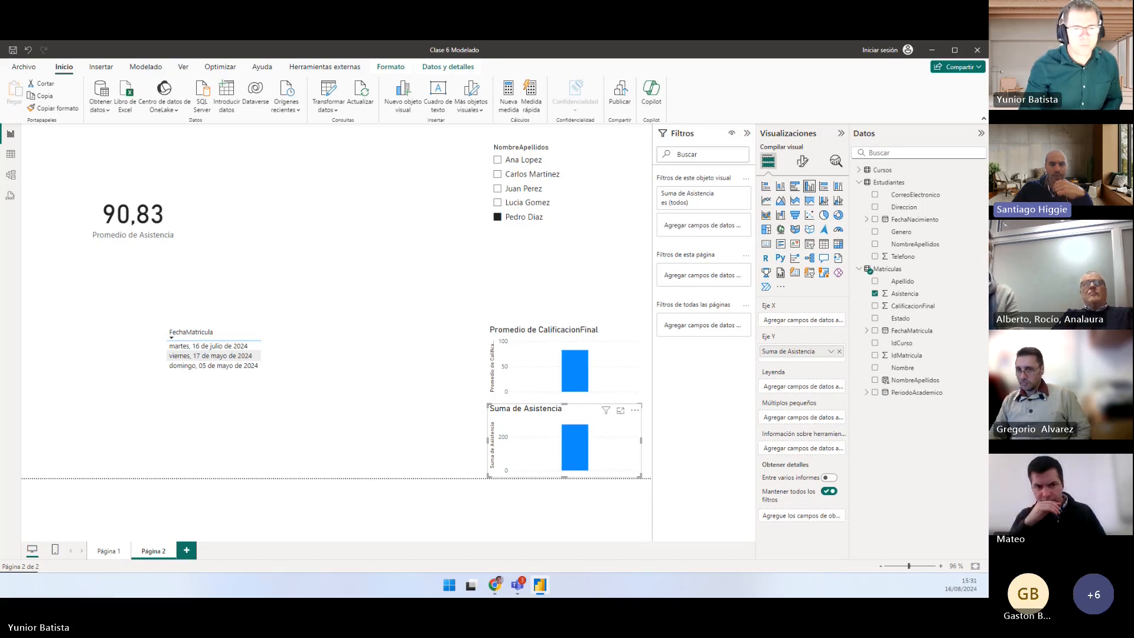
Remove FechaMatricula from the table visual on Página 2 and add the field again from Matriculas
{"action": "left_click", "coordinate": [282, 376]}
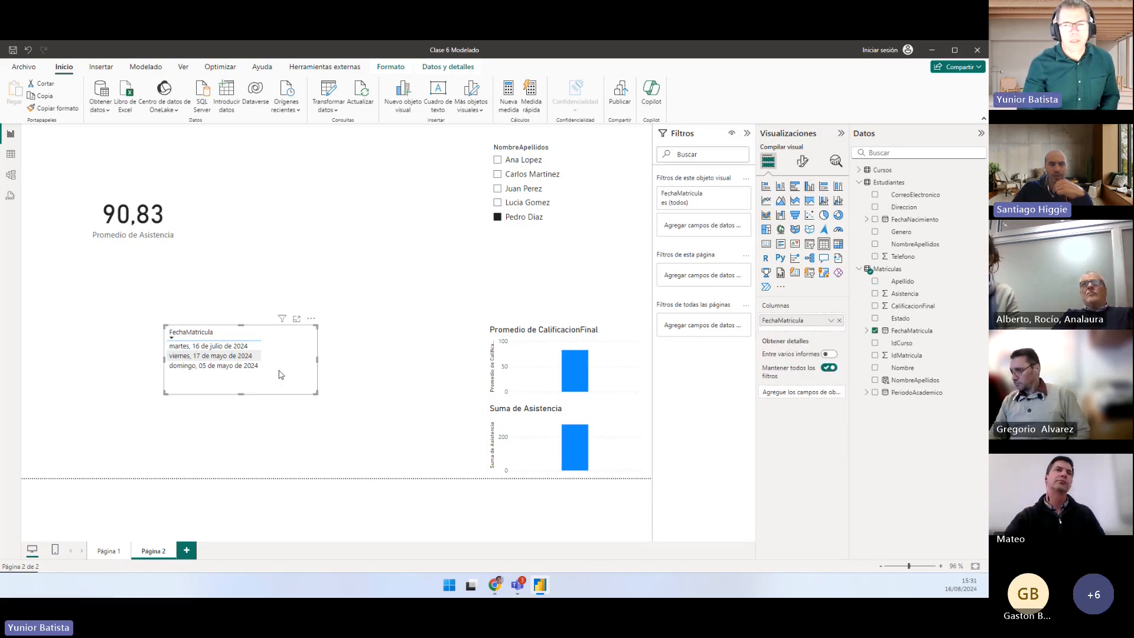
{"action": "left_click", "coordinate": [839, 321]}
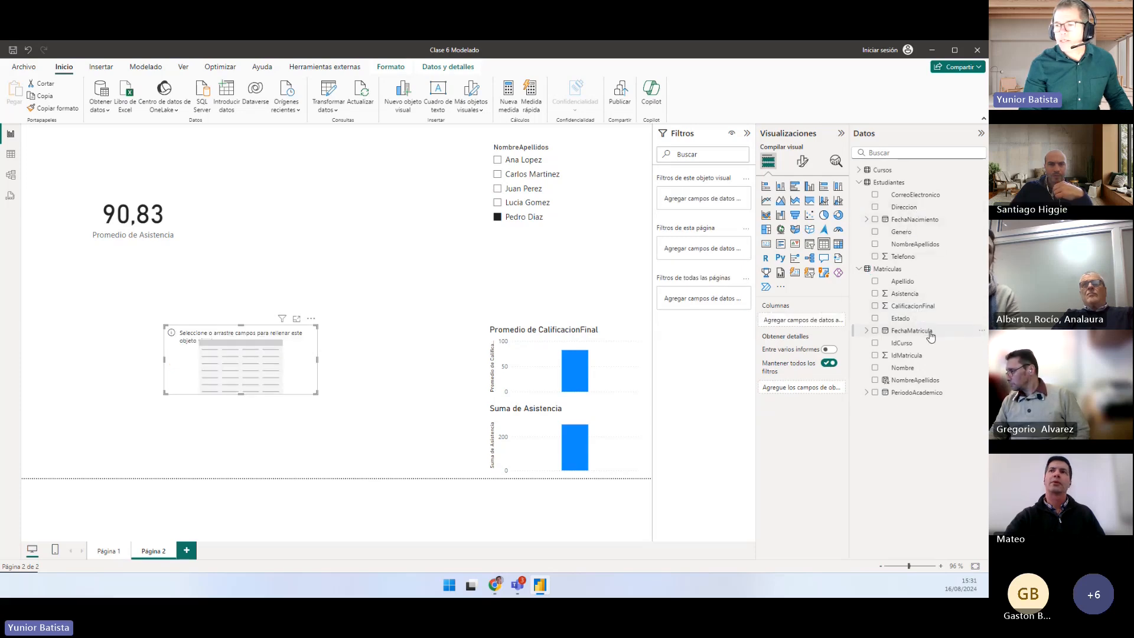
{"action": "left_click_drag", "start_coordinate": [931, 335], "coordinate": [820, 327]}
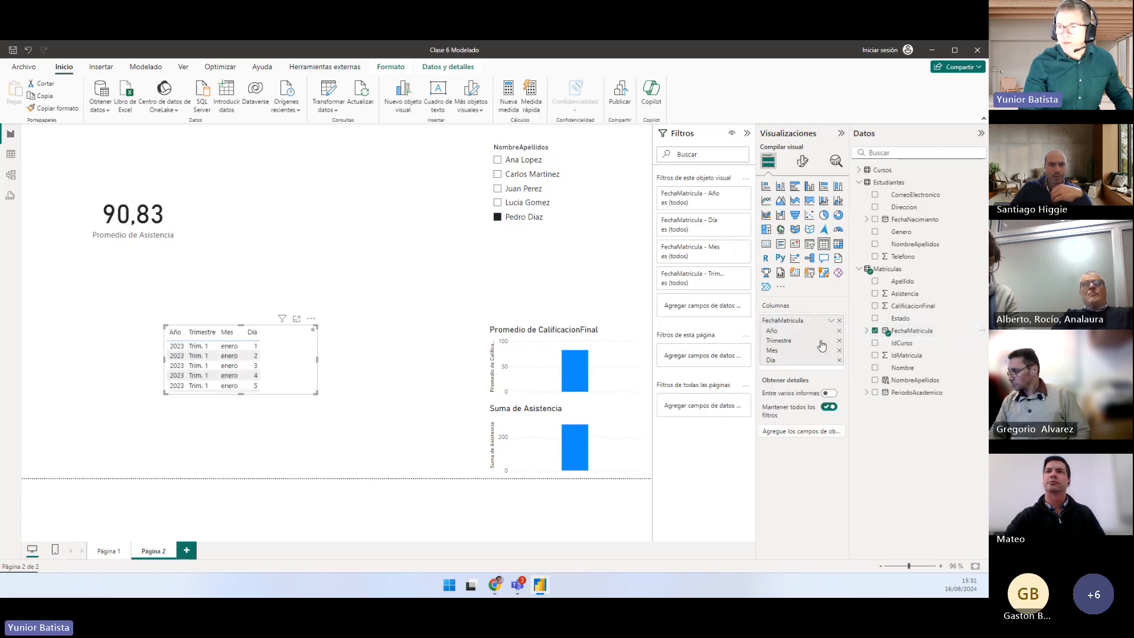
{"action": "mouse_move", "coordinate": [697, 281]}
{"action": "left_mouse_down"}
{"action": "mouse_move", "coordinate": [837, 388]}
{"action": "mouse_move", "coordinate": [868, 389]}
{"action": "left_mouse_up"}
{"action": "key", "text": "Escape"}
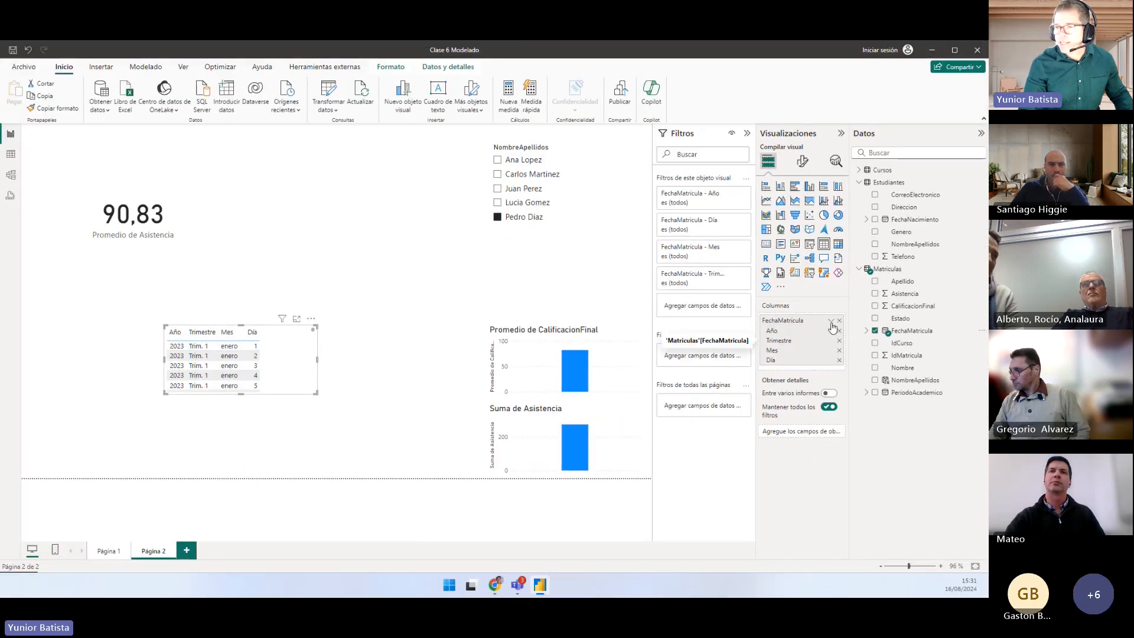
Switch the FechaMatricula column of the table visual from the date hierarchy to plain FechaMatricula dates
{"action": "left_click", "coordinate": [832, 323]}
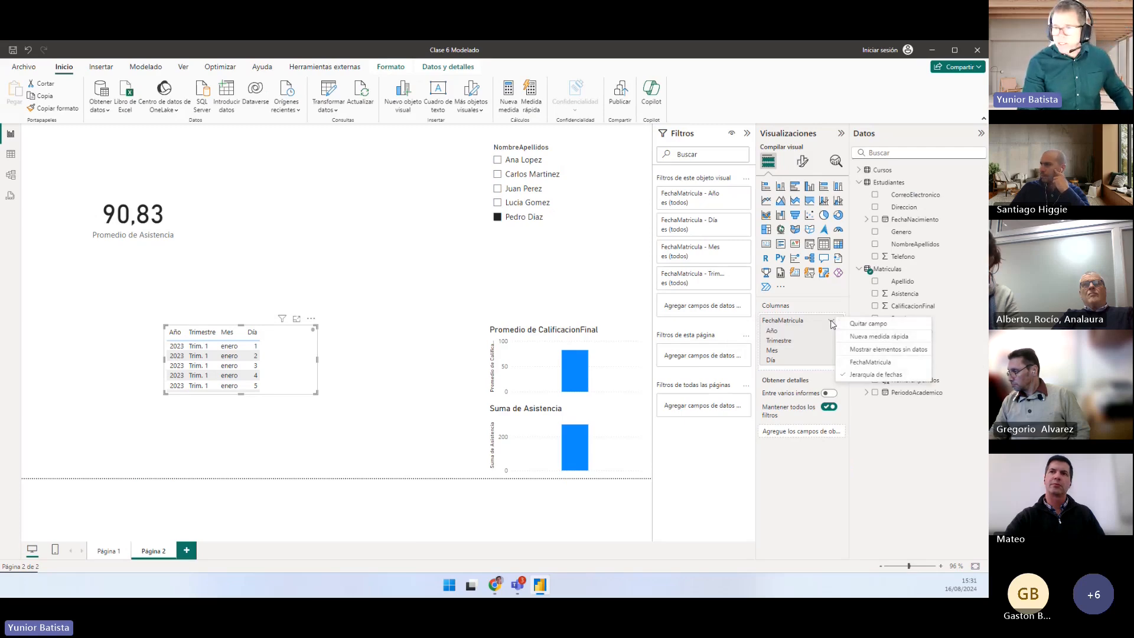
{"action": "key", "text": "ctrl+1"}
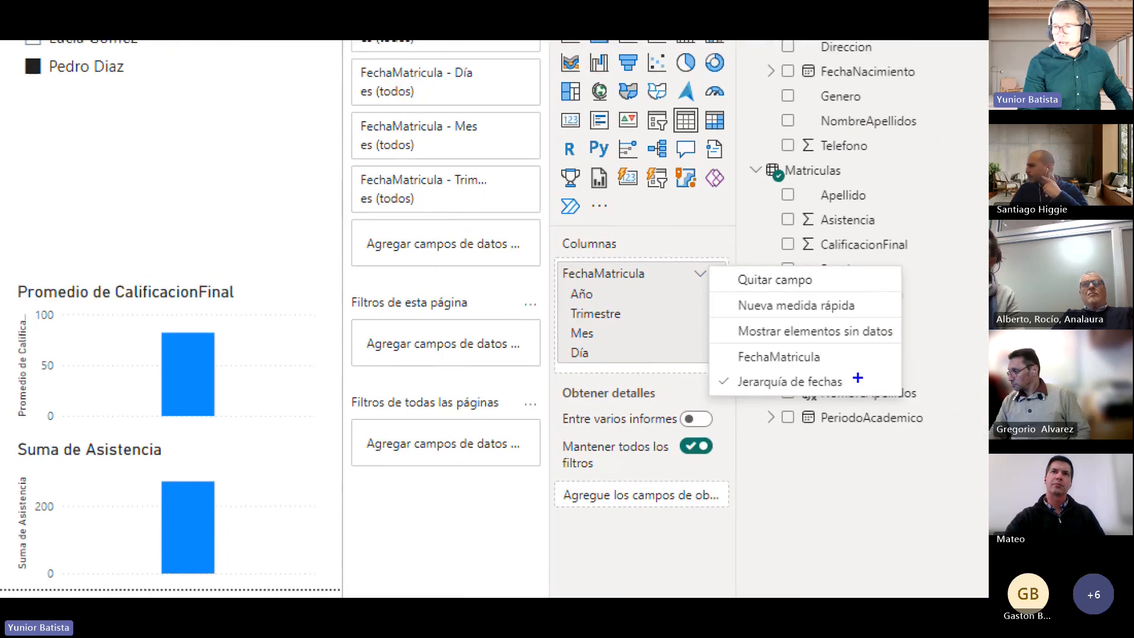
{"action": "left_click_drag", "start_coordinate": [848, 344], "coordinate": [830, 358]}
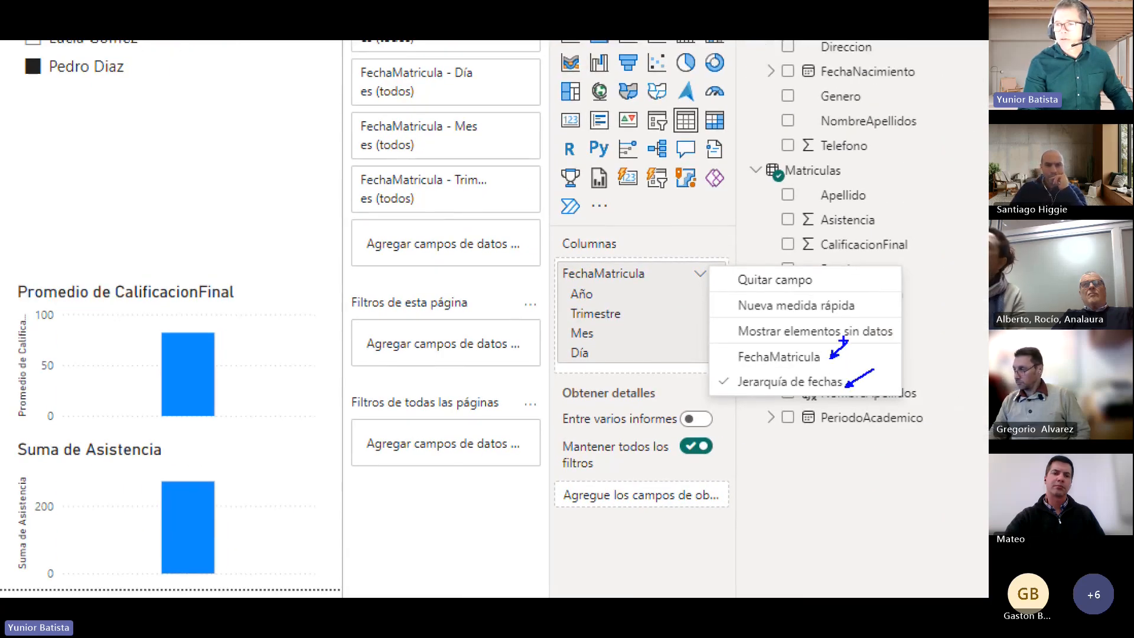
{"action": "left_click_drag", "start_coordinate": [720, 341], "coordinate": [821, 369]}
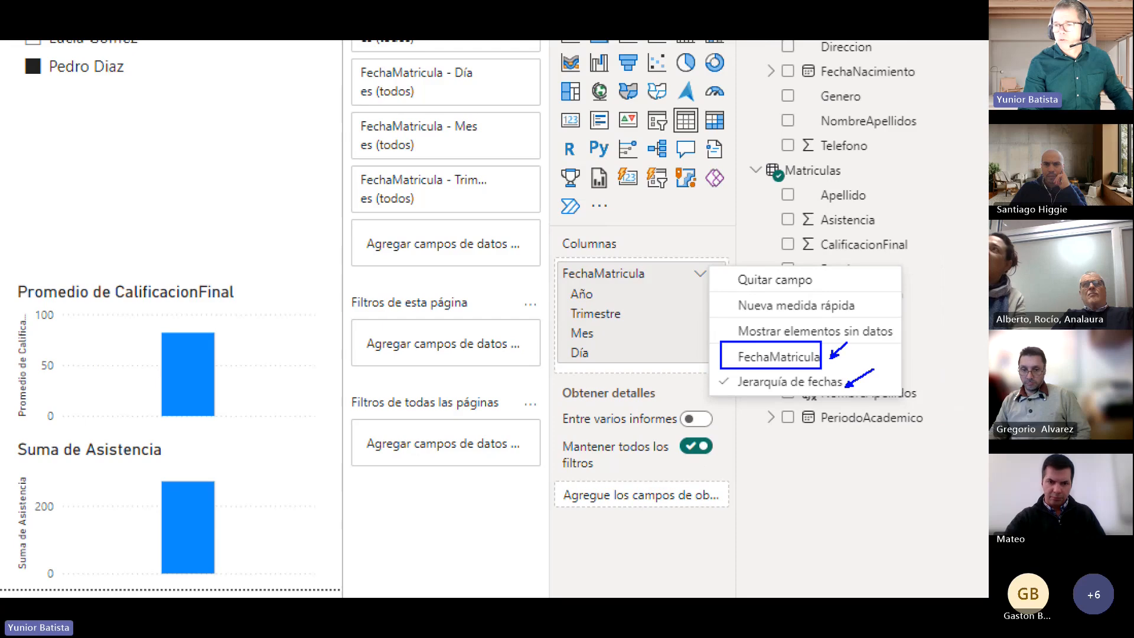
{"action": "key", "text": "Escape"}
{"action": "left_click", "coordinate": [869, 361]}
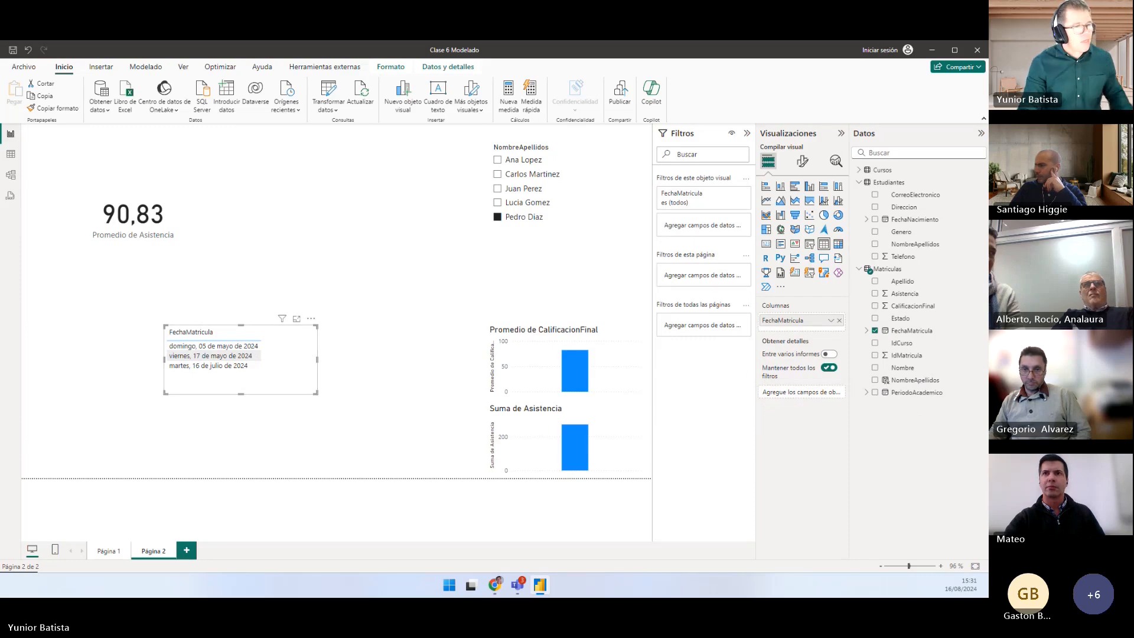
{"action": "key", "text": "alt+Tab"}
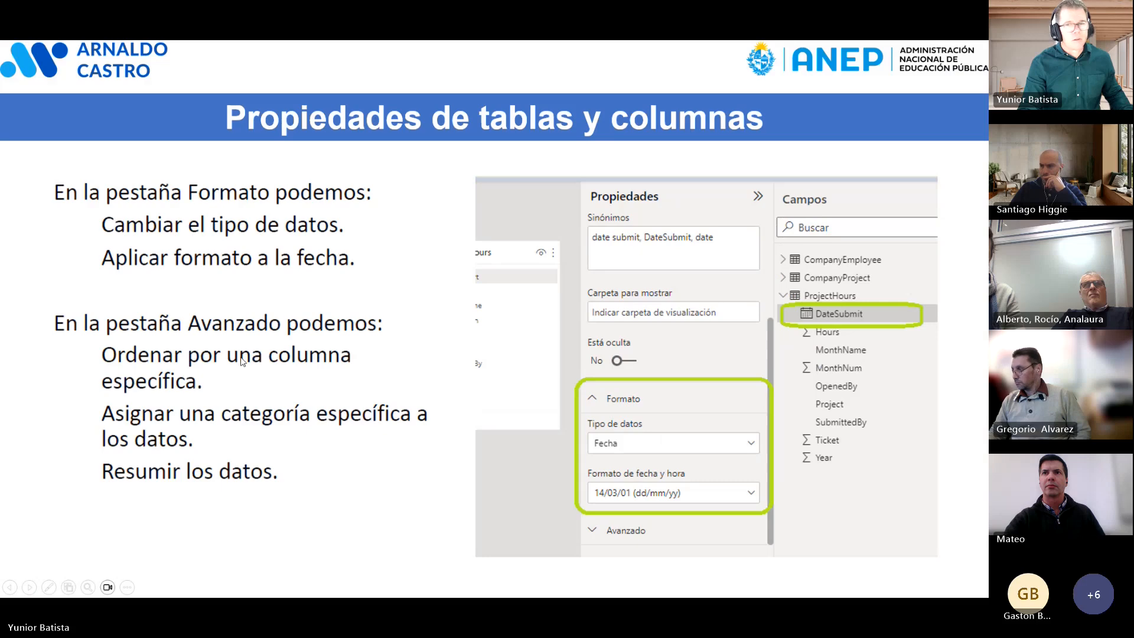
{"action": "left_click", "coordinate": [338, 357]}
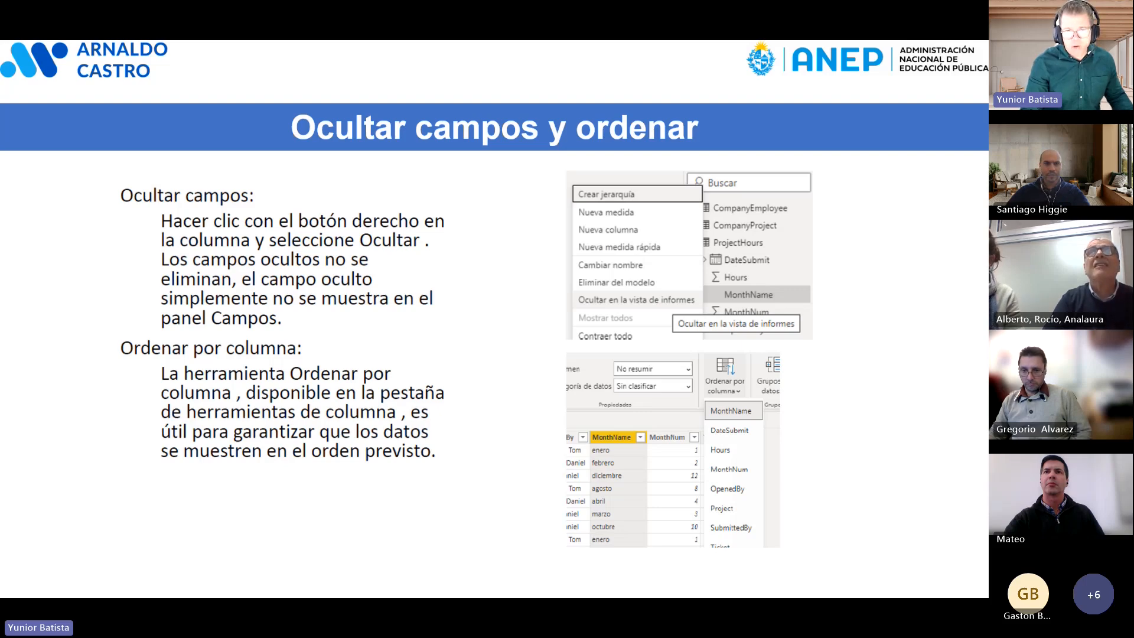
{"action": "key", "text": "Escape"}
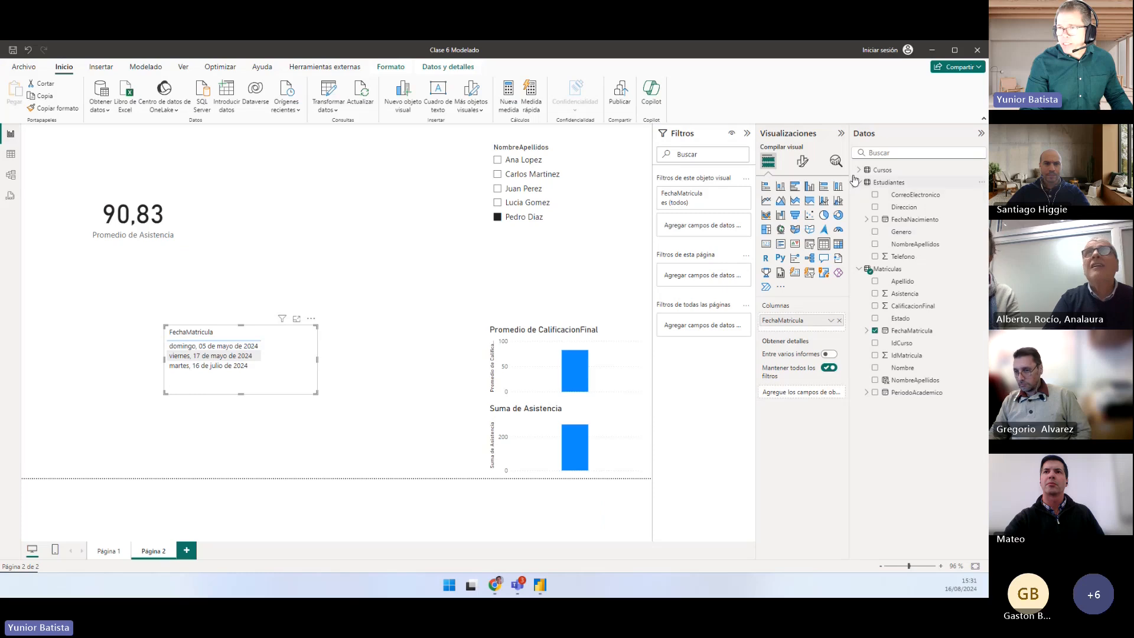
Add a new report page, Página 3, and collapse the Estudiantes and Matriculas tables in the field list
{"action": "left_click", "coordinate": [859, 183]}
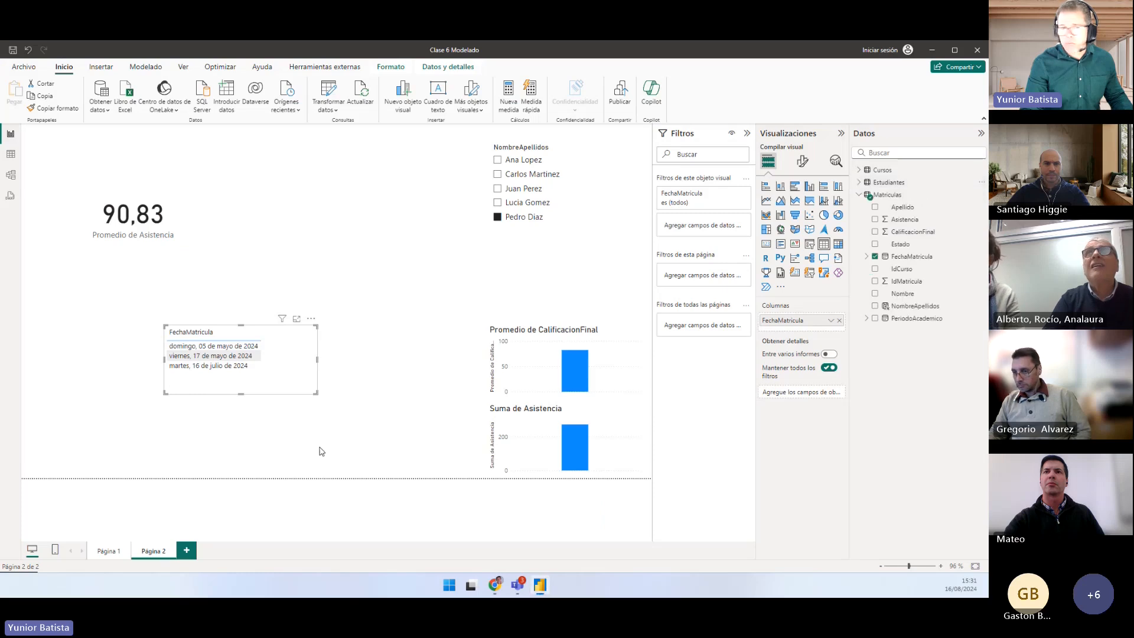
{"action": "left_click", "coordinate": [186, 551]}
{"action": "left_click", "coordinate": [860, 195]}
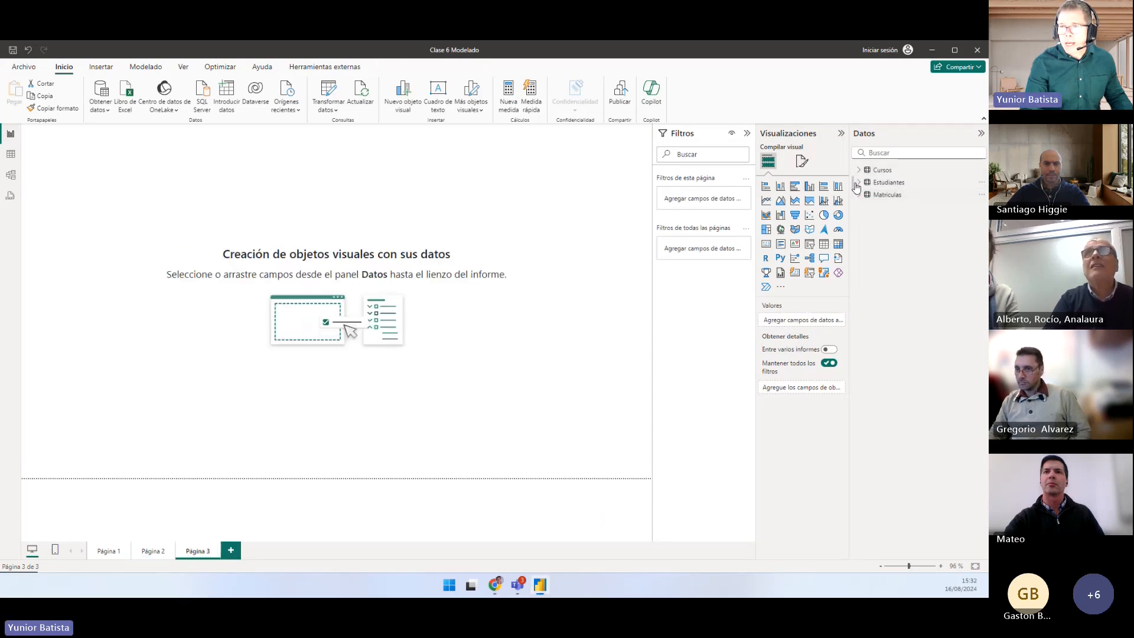
{"action": "mouse_move", "coordinate": [882, 184]}
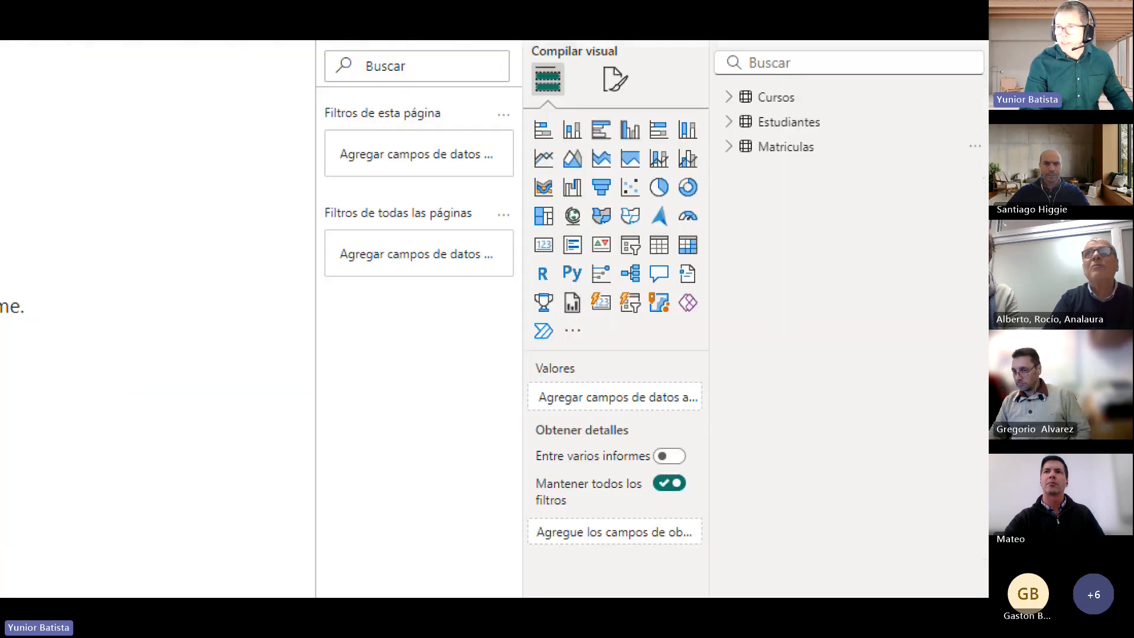
{"action": "left_click_drag", "start_coordinate": [715, 88], "coordinate": [937, 567]}
{"action": "left_click_drag", "start_coordinate": [771, 212], "coordinate": [832, 220]}
{"action": "left_click_drag", "start_coordinate": [773, 269], "coordinate": [802, 269]}
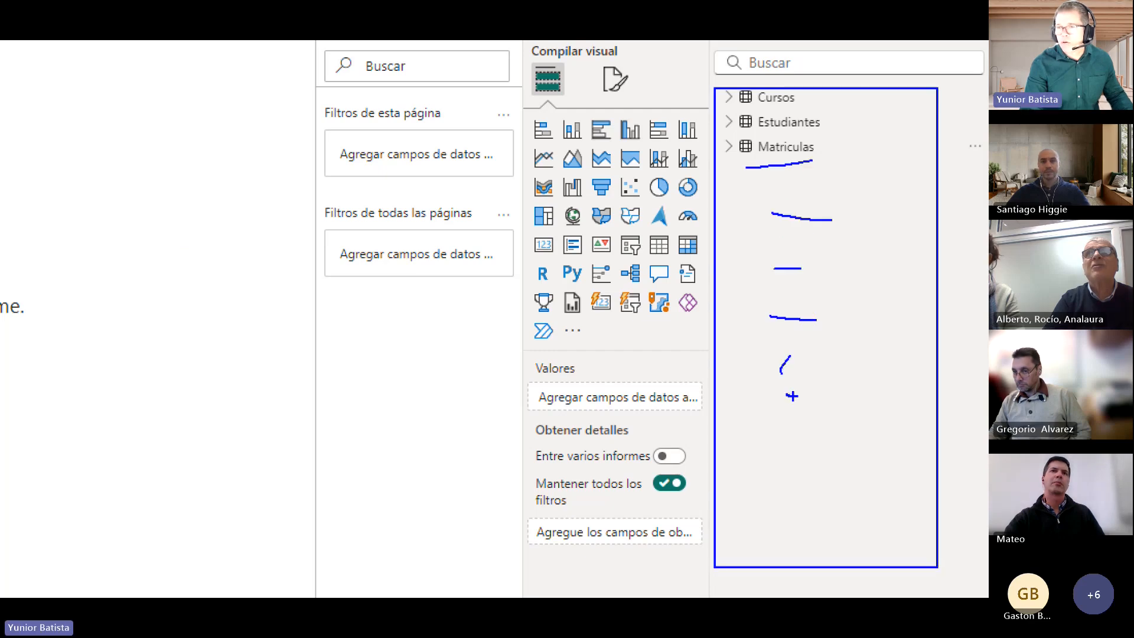
{"action": "key", "text": "Escape"}
Expand the Matriculas, Estudiantes and Cursos tables to list all their fields
{"action": "left_click", "coordinate": [860, 195]}
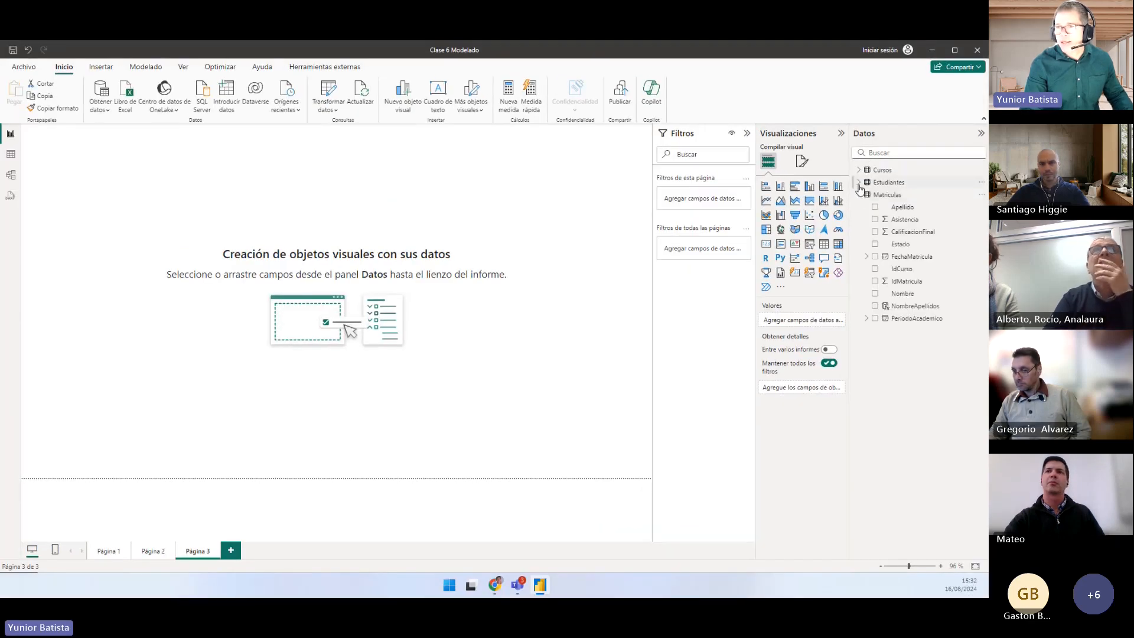
{"action": "left_click", "coordinate": [859, 183]}
{"action": "left_click", "coordinate": [859, 170]}
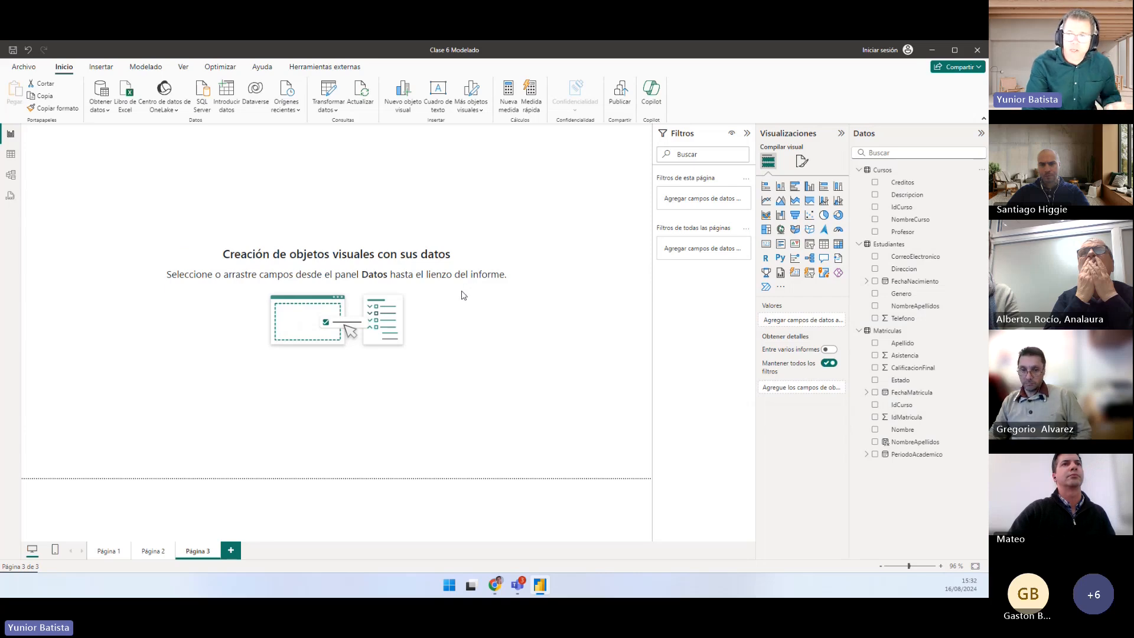
Look at the IdMatricula column in the Matriculas data table and hide that field in the report view
{"action": "left_click", "coordinate": [11, 155]}
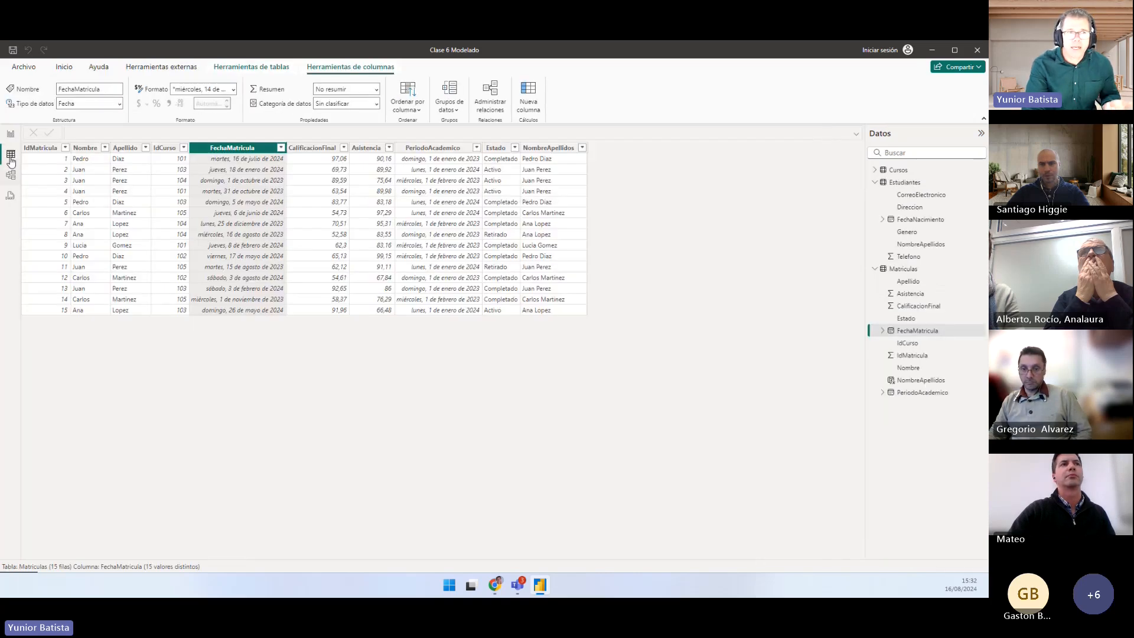
{"action": "left_click", "coordinate": [49, 152]}
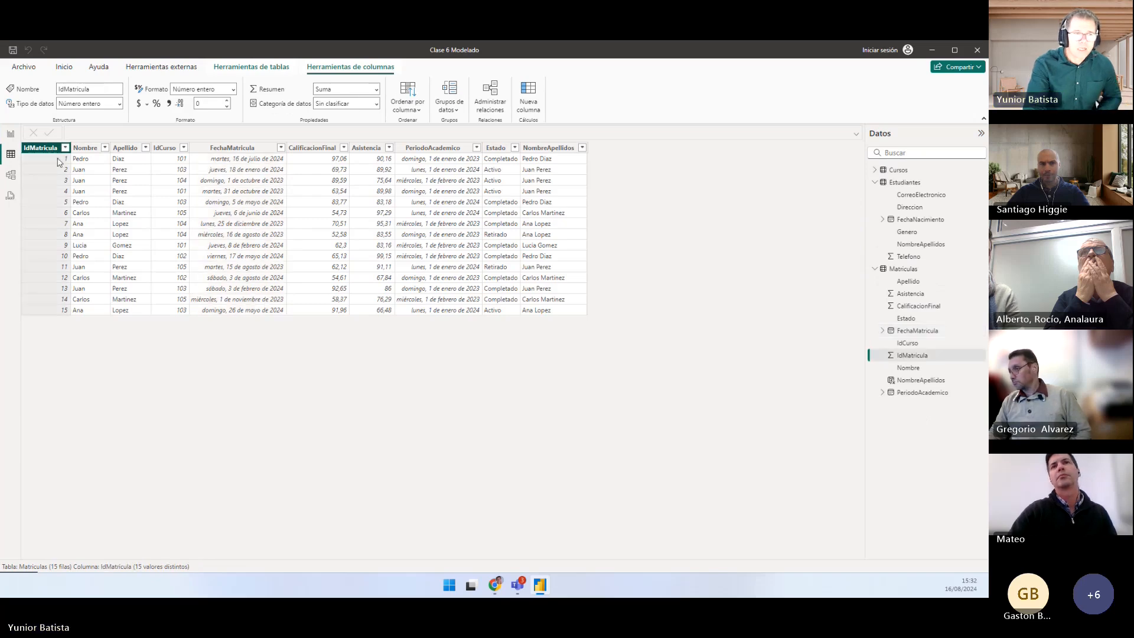
{"action": "left_click", "coordinate": [10, 134]}
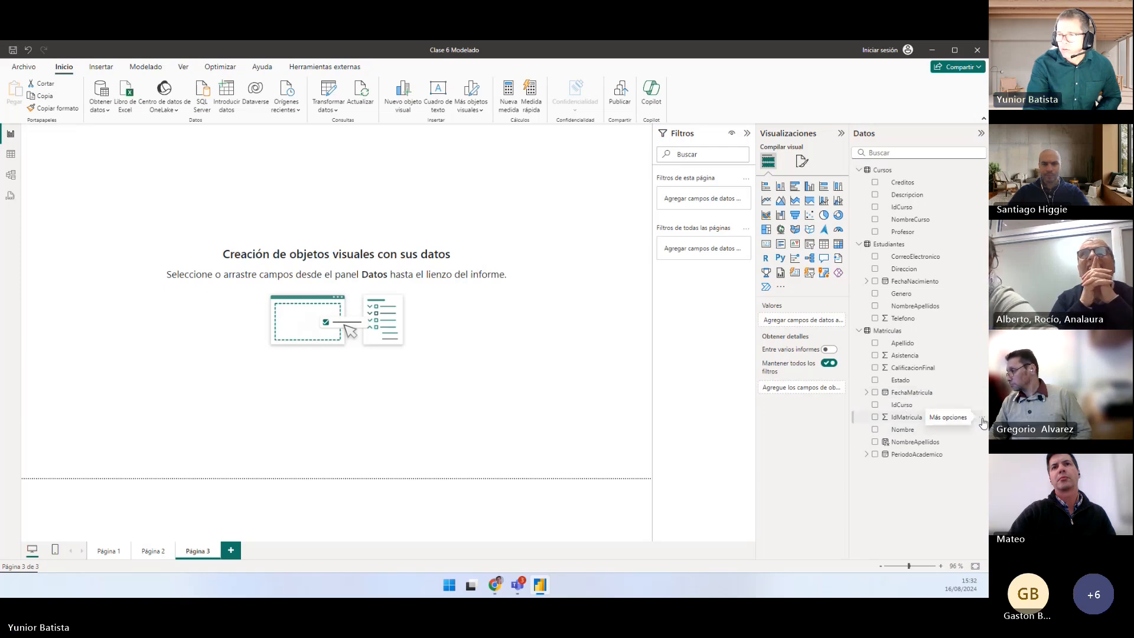
{"action": "left_click", "coordinate": [982, 419]}
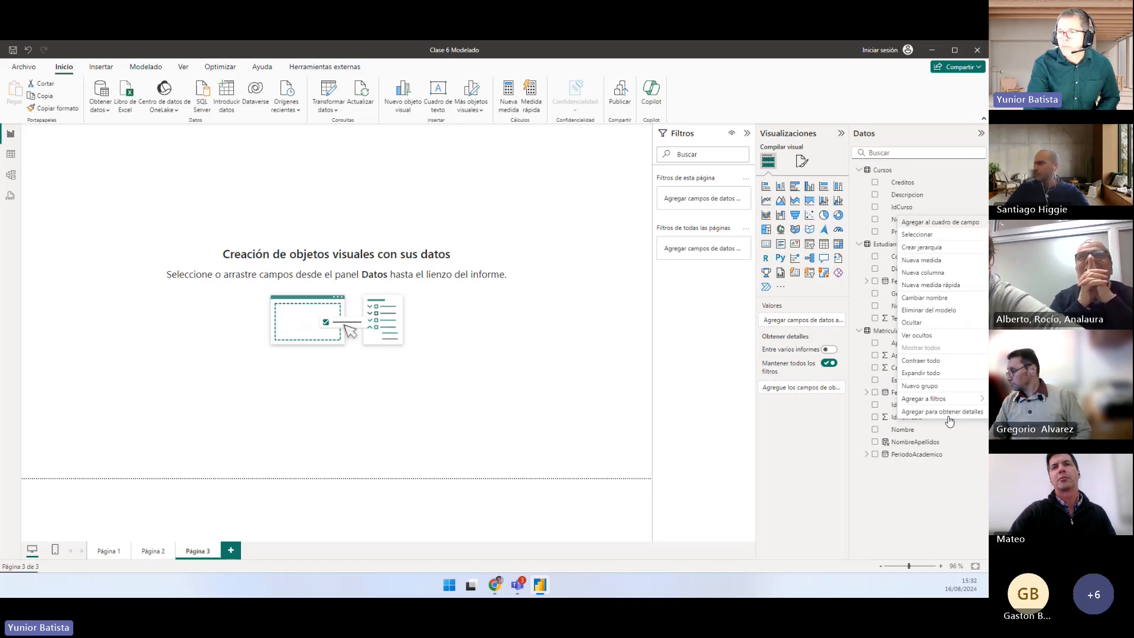
{"action": "left_click", "coordinate": [921, 323]}
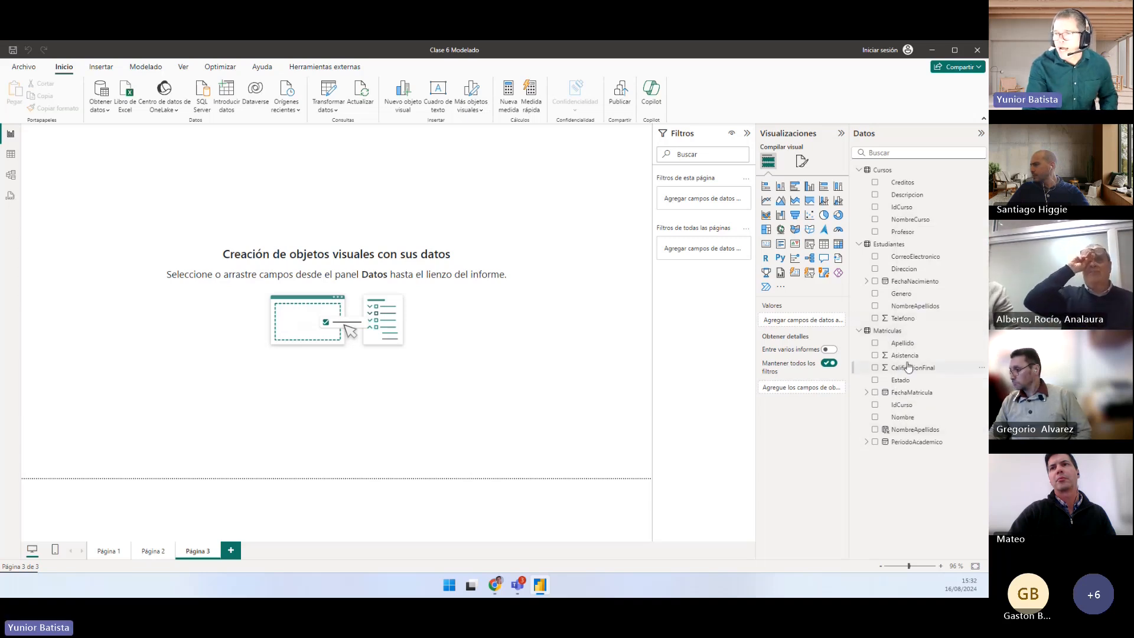
Hide the FechaMatricula, NombreApellidos, PeriodoAcademico and IdCurso fields of Matriculas in the report view
{"action": "left_click", "coordinate": [979, 394]}
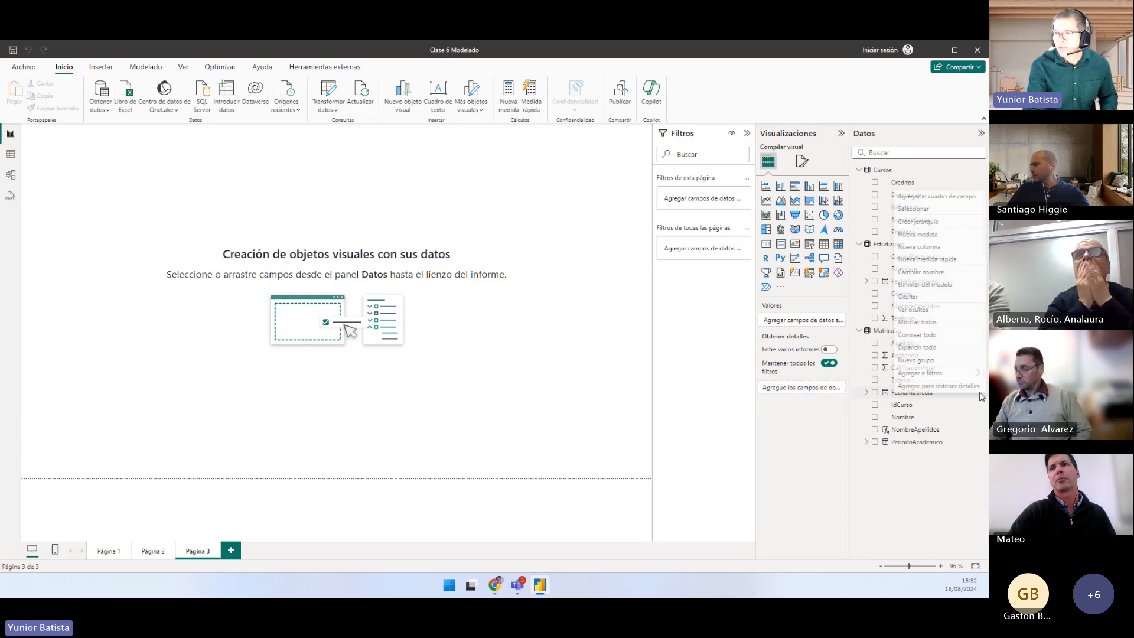
{"action": "left_click", "coordinate": [930, 298]}
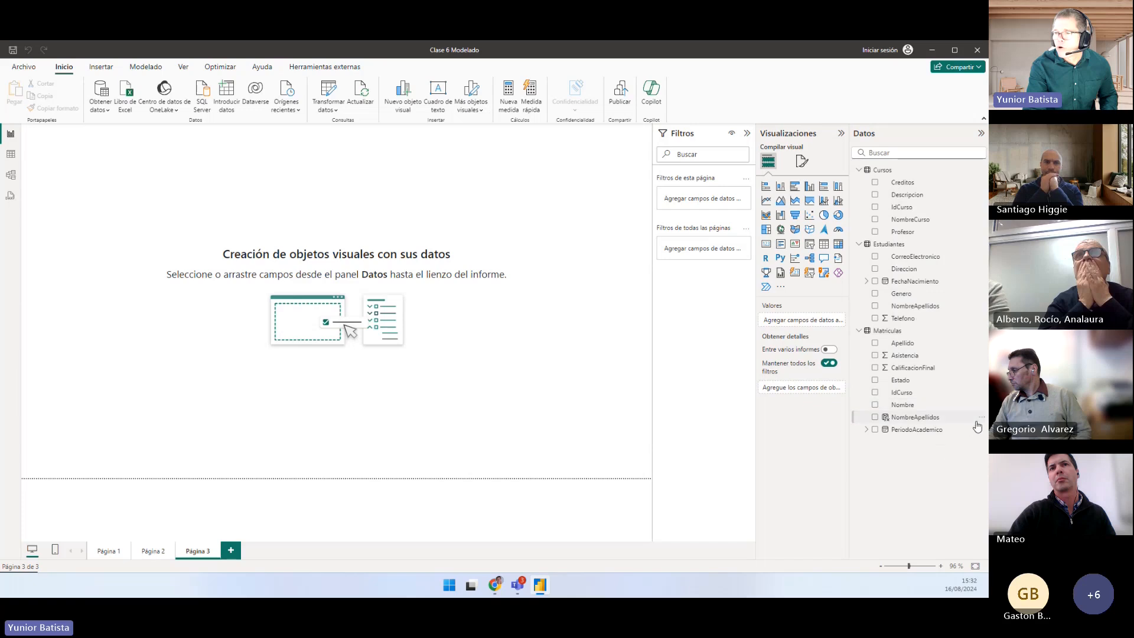
{"action": "left_click", "coordinate": [980, 418]}
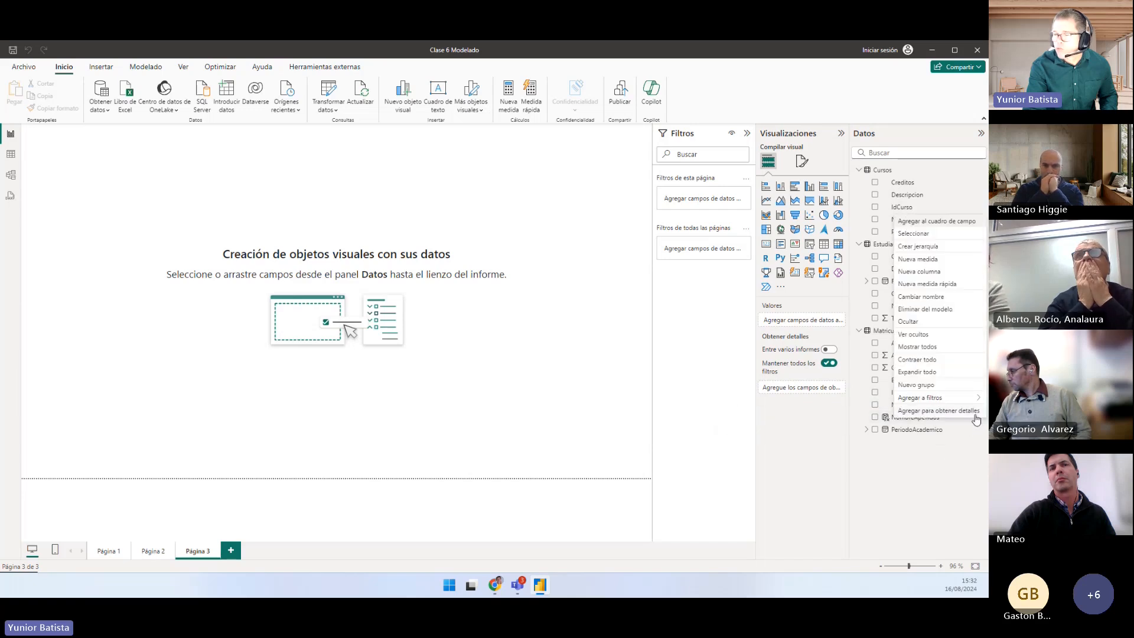
{"action": "left_click", "coordinate": [920, 322]}
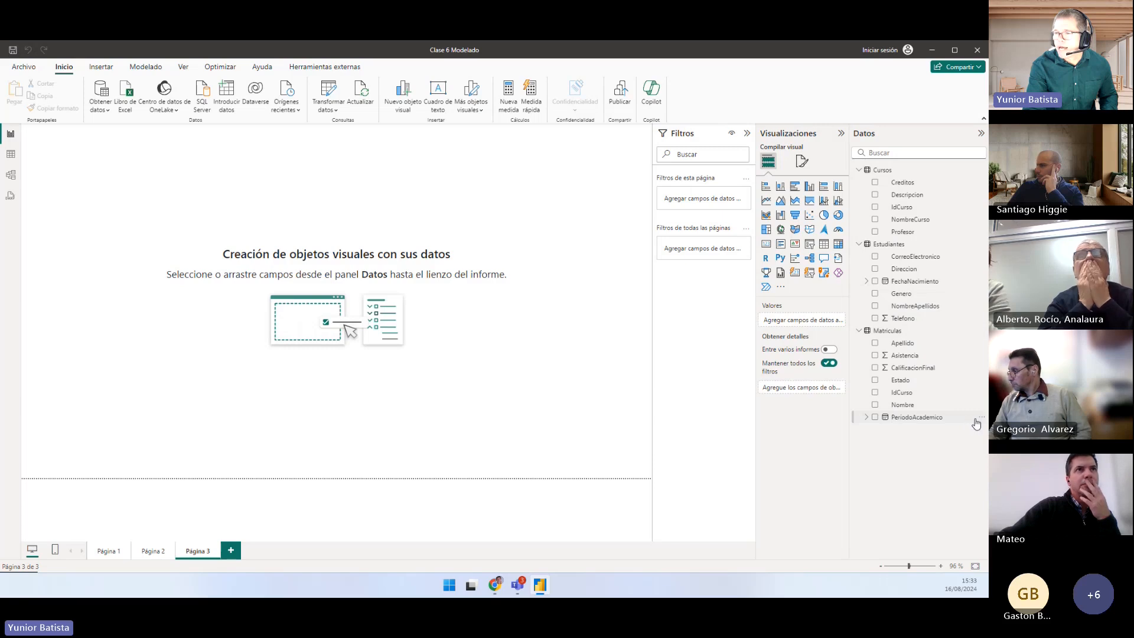
{"action": "left_click", "coordinate": [980, 419]}
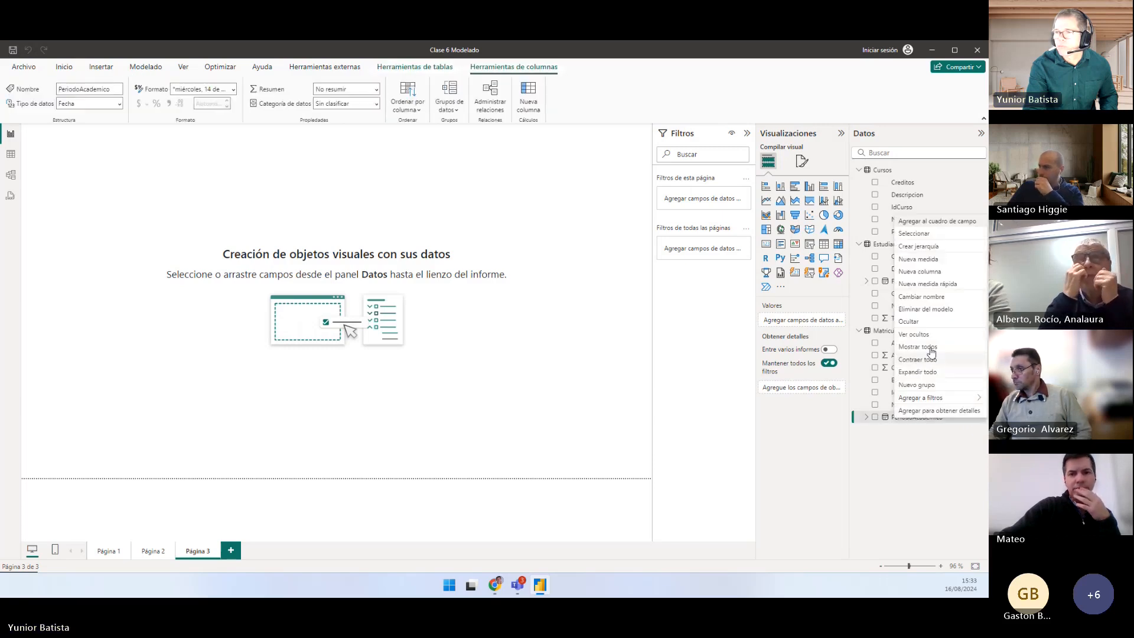
{"action": "left_click", "coordinate": [914, 322]}
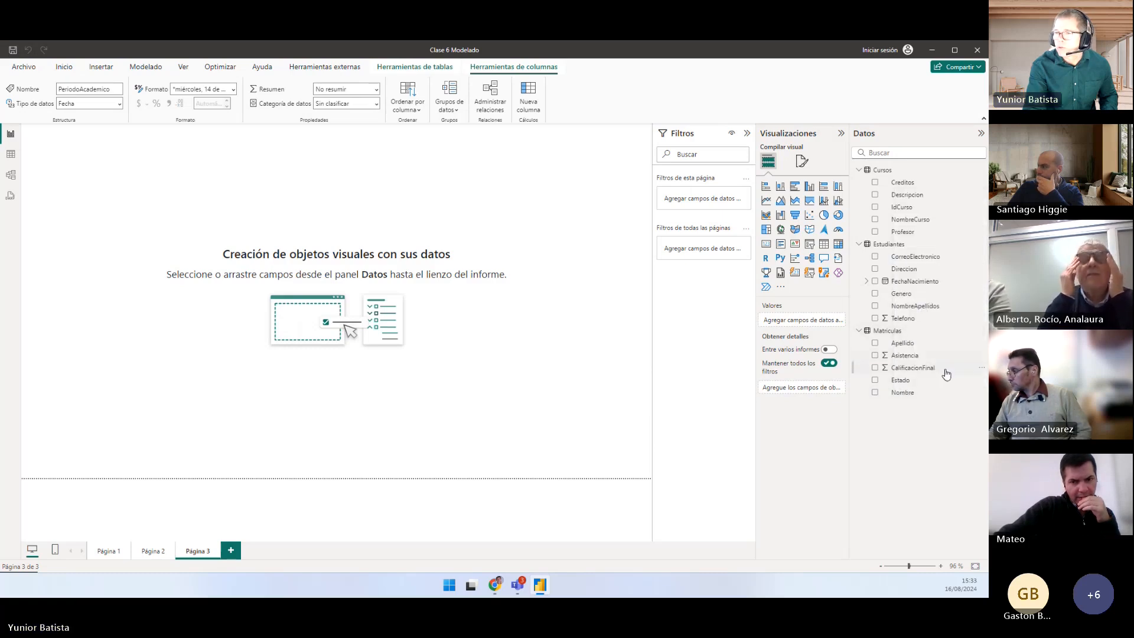
Hide the Nombre and Apellido fields of the Matriculas table in the report view
{"action": "left_click", "coordinate": [982, 397]}
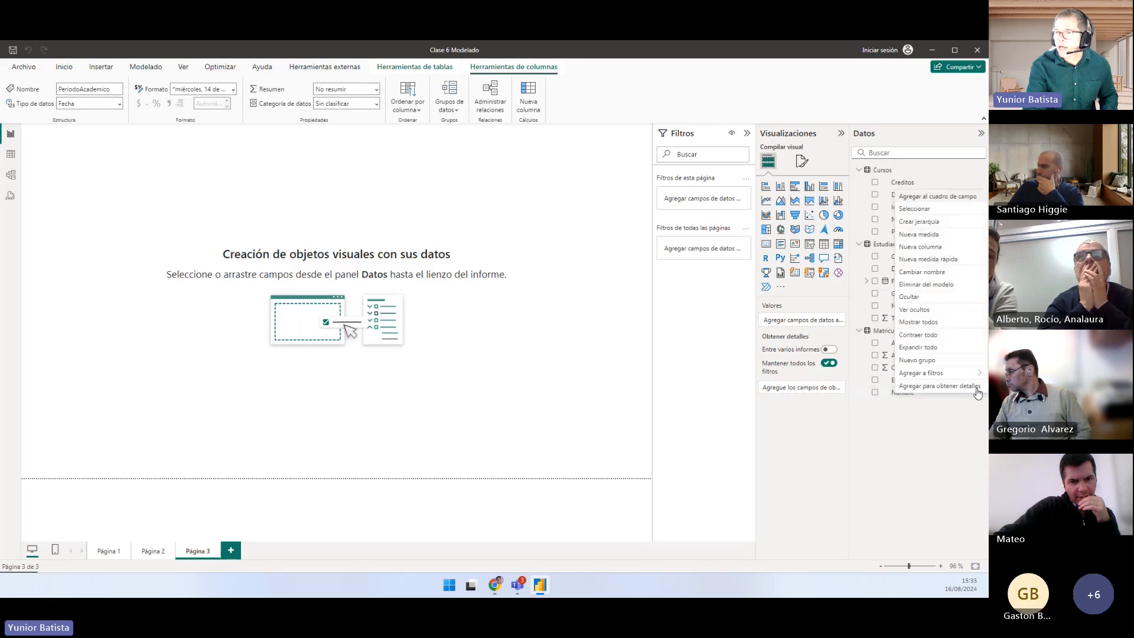
{"action": "left_click", "coordinate": [923, 307]}
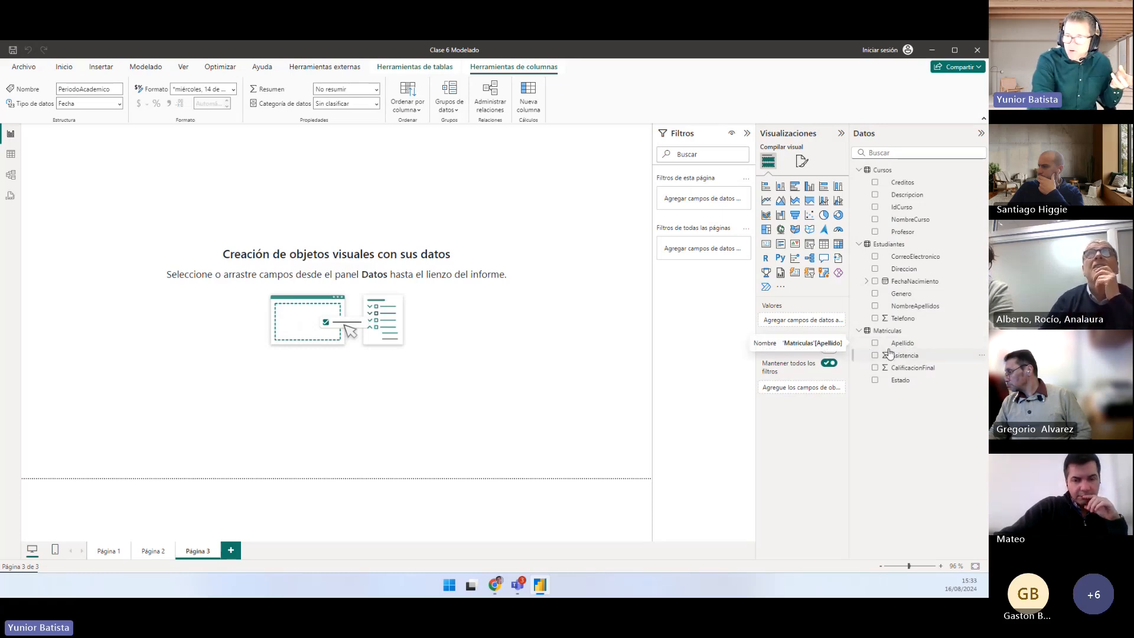
{"action": "left_click", "coordinate": [981, 343]}
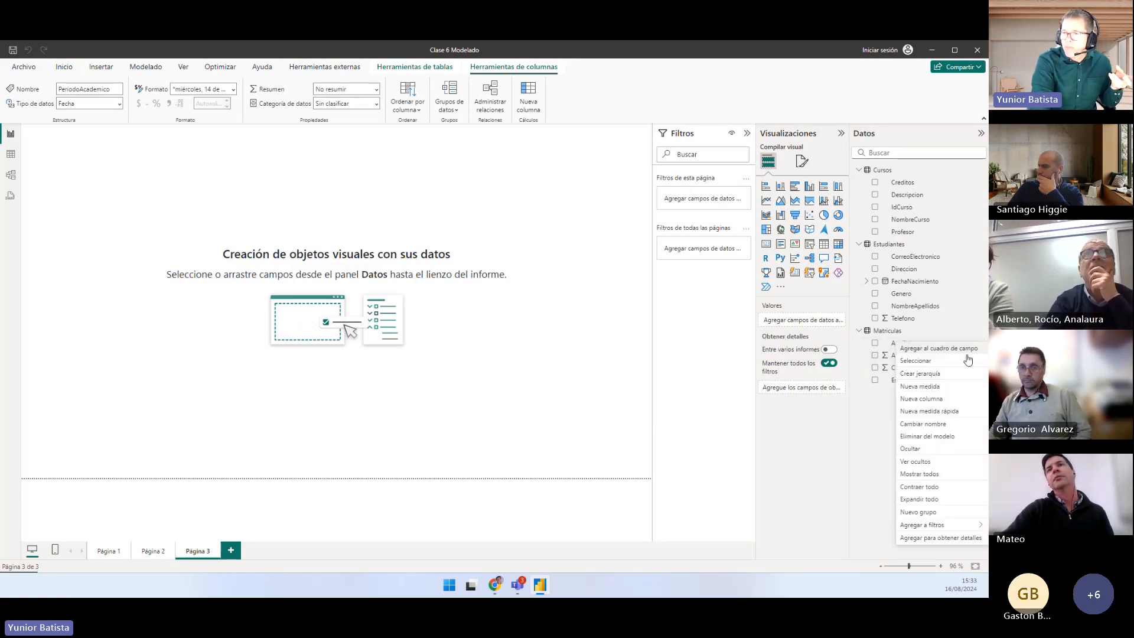
{"action": "left_click", "coordinate": [931, 449]}
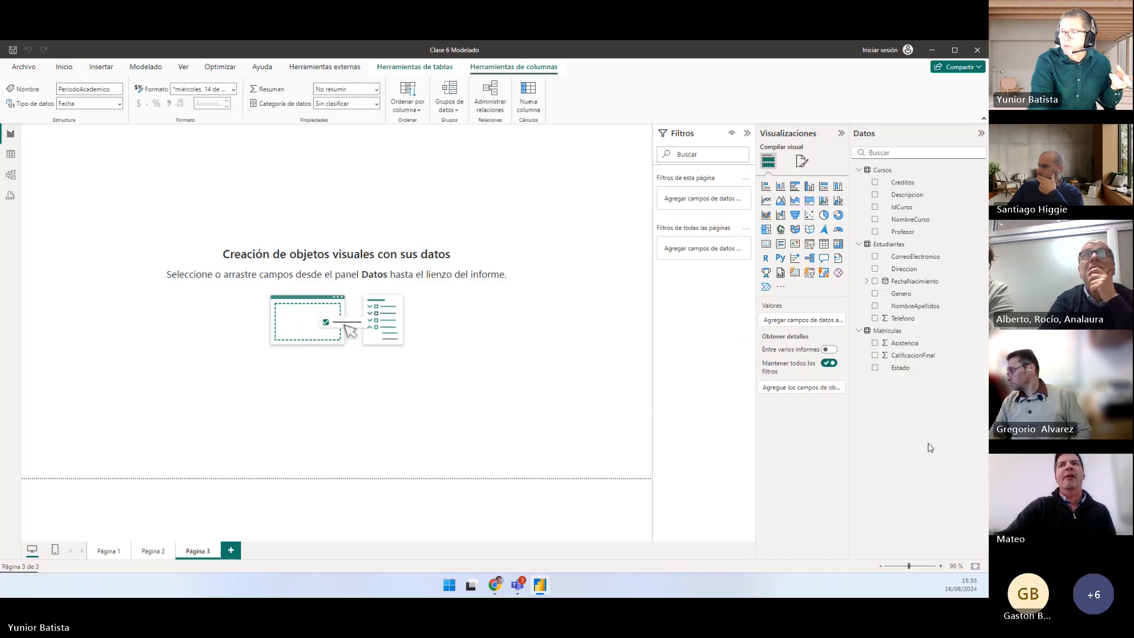
Check the column properties of Estado and CalificacionFinal in Matriculas, and view the Jerarquías slide in the presentation
{"action": "left_click", "coordinate": [910, 374]}
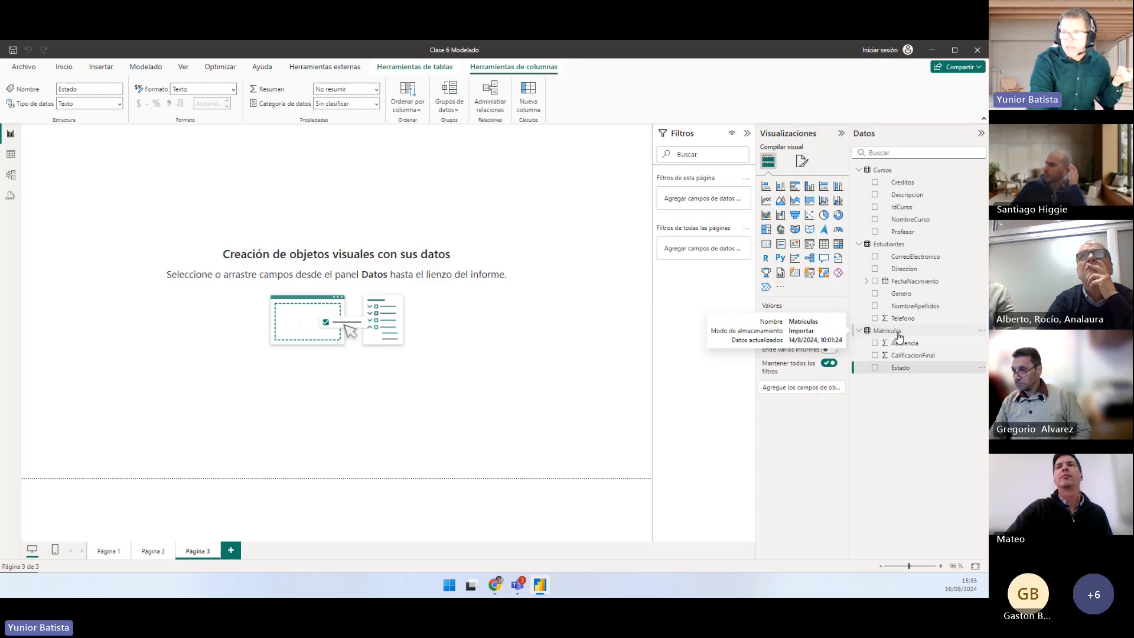
{"action": "left_click", "coordinate": [913, 355]}
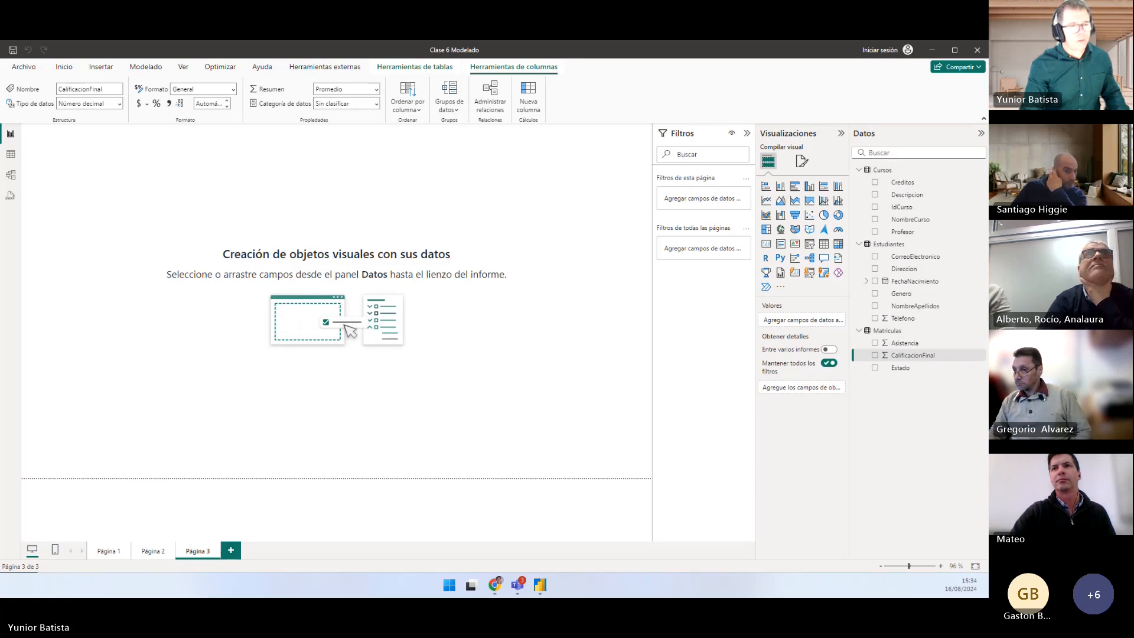
{"action": "key", "text": "alt+Tab"}
{"action": "left_click", "coordinate": [543, 377]}
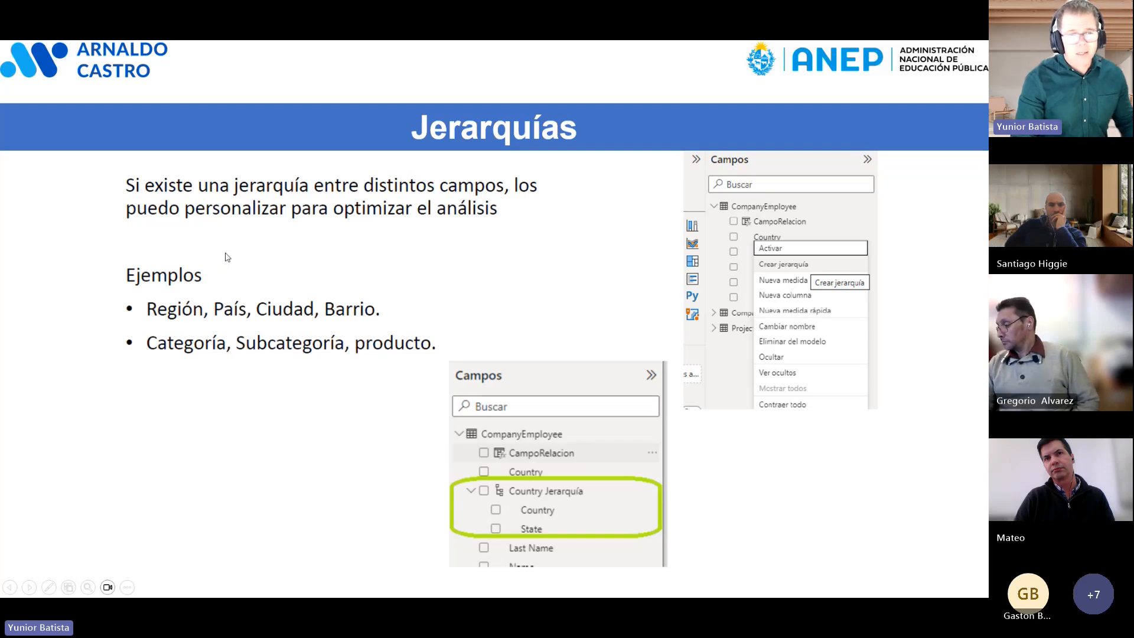
{"action": "key", "text": "alt+Tab"}
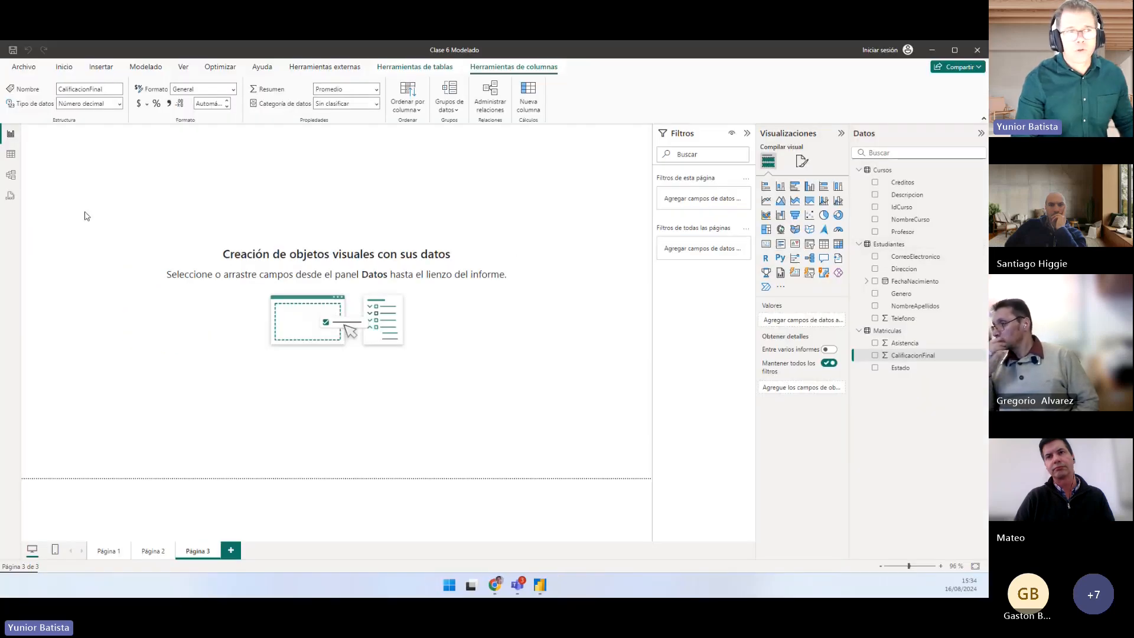
Examine in the table view which Matriculas fields carry the hidden marker, from FechaMatricula to PeriodoAcademico, marking them with a box and arrows
{"action": "left_click", "coordinate": [10, 154]}
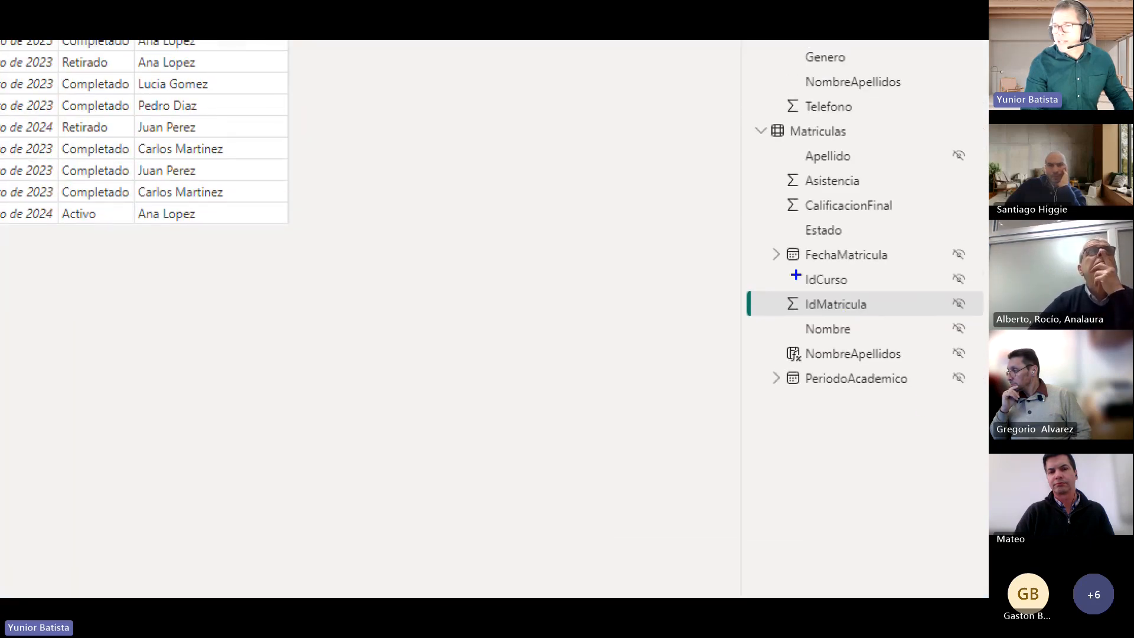
{"action": "left_click_drag", "start_coordinate": [764, 232], "coordinate": [985, 403]}
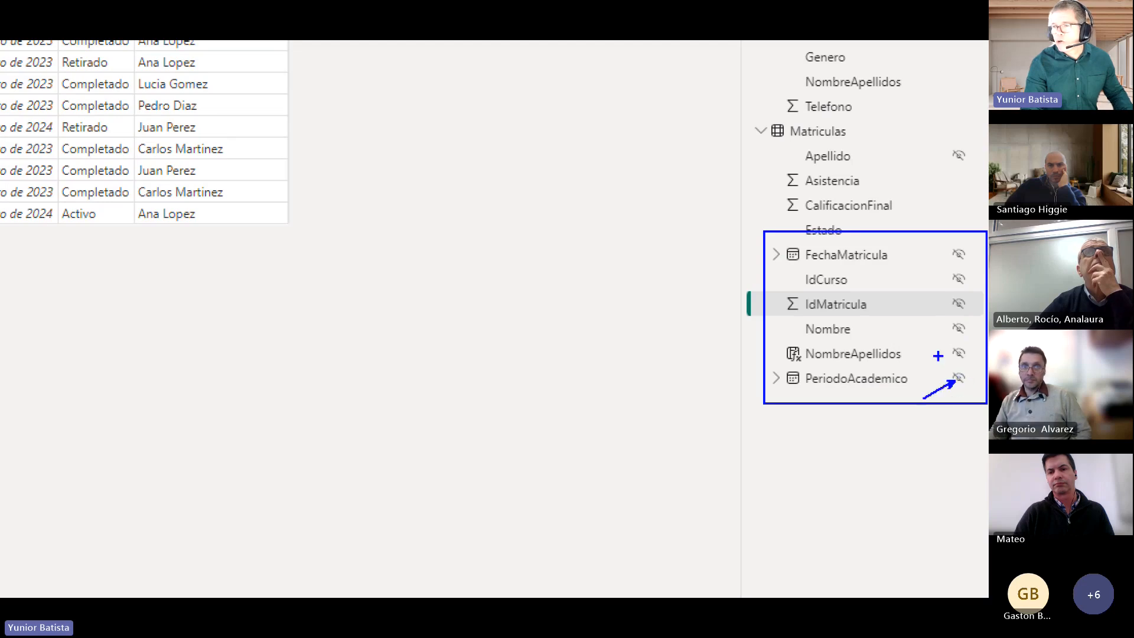
{"action": "mouse_move", "coordinate": [912, 367]}
{"action": "left_mouse_down"}
{"action": "mouse_move", "coordinate": [955, 353]}
{"action": "mouse_move", "coordinate": [940, 302]}
{"action": "mouse_move", "coordinate": [950, 248]}
{"action": "left_mouse_up"}
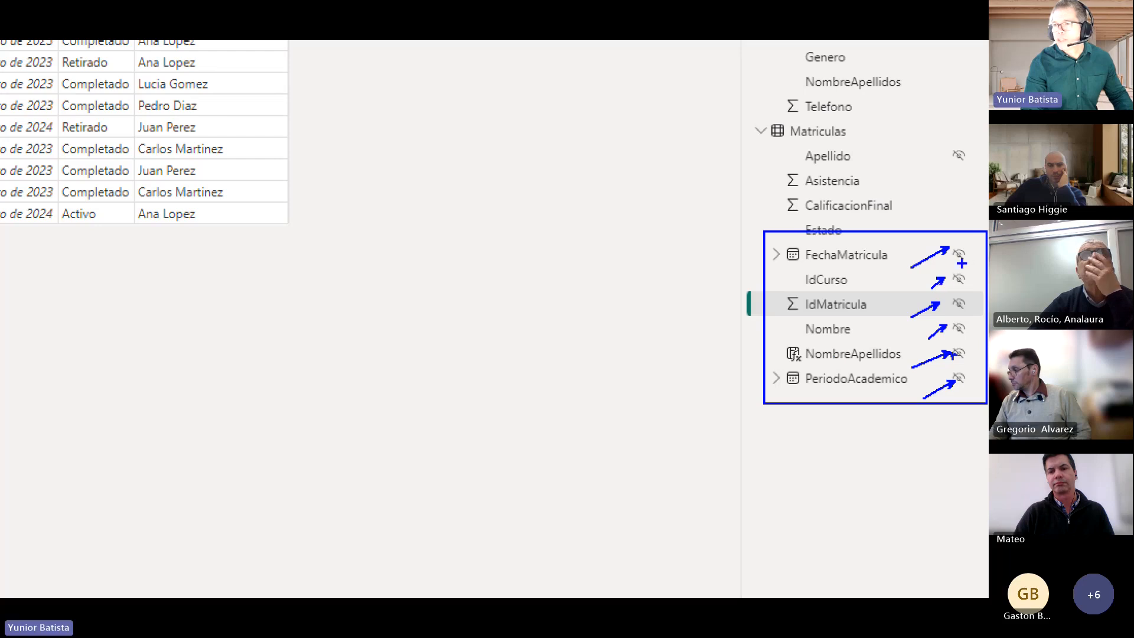
{"action": "key", "text": "Escape"}
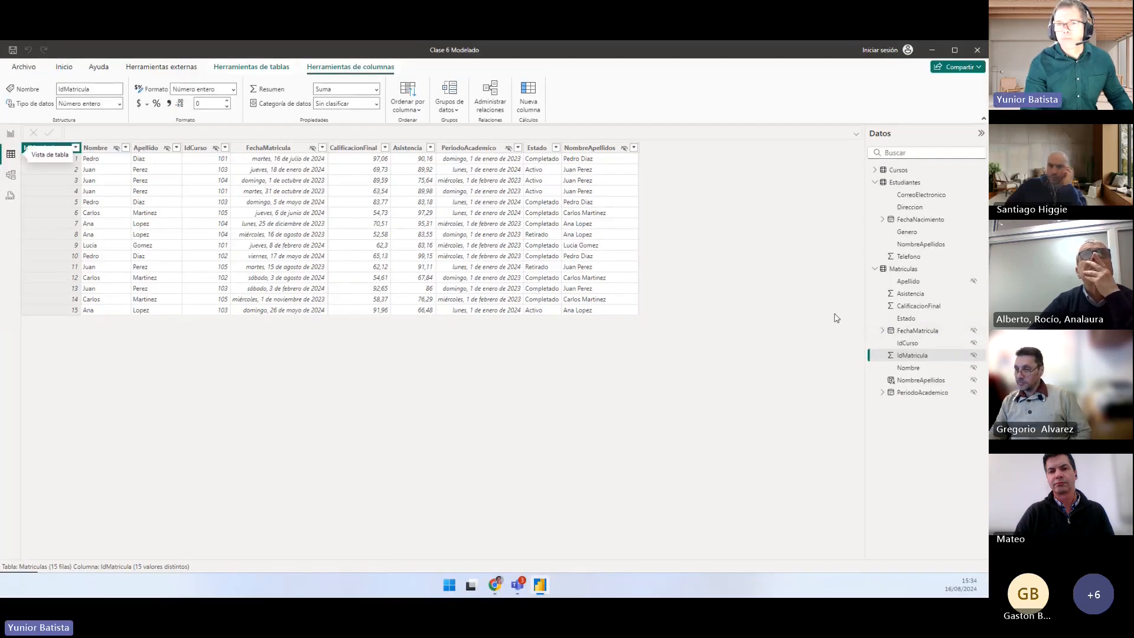
Examine the Estudiantes and Cursos tables for hierarchy candidates, marking NombreCurso and sketching category and subcategory columns beside the Cursos data
{"action": "left_click", "coordinate": [904, 182]}
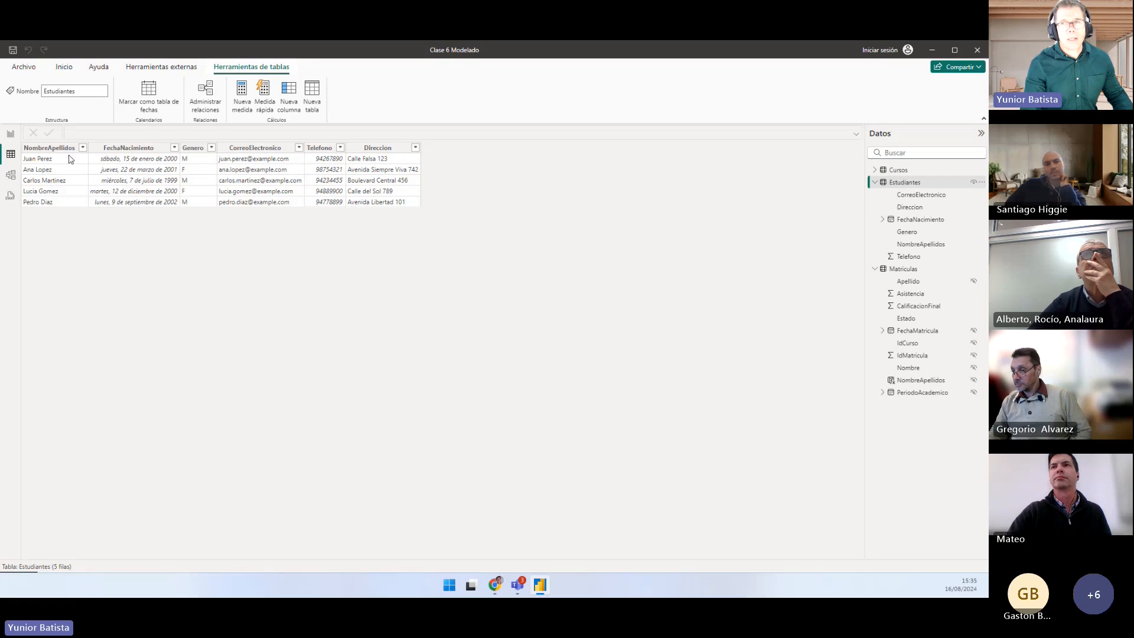
{"action": "left_click", "coordinate": [893, 170]}
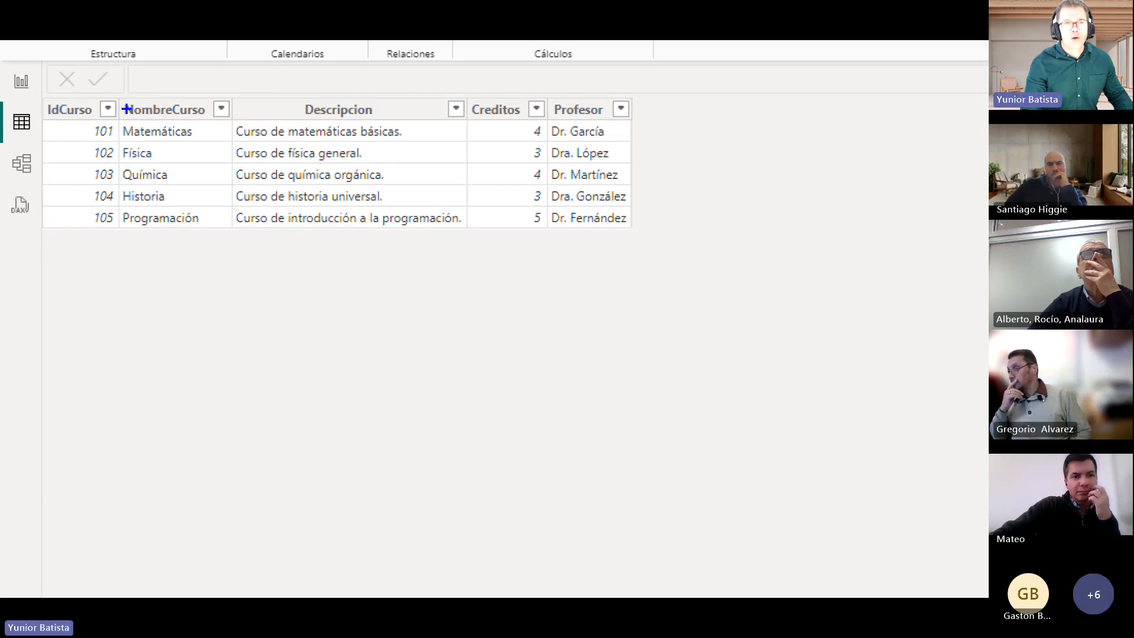
{"action": "mouse_move", "coordinate": [120, 101]}
{"action": "left_mouse_down"}
{"action": "mouse_move", "coordinate": [202, 157]}
{"action": "mouse_move", "coordinate": [232, 223]}
{"action": "left_mouse_up"}
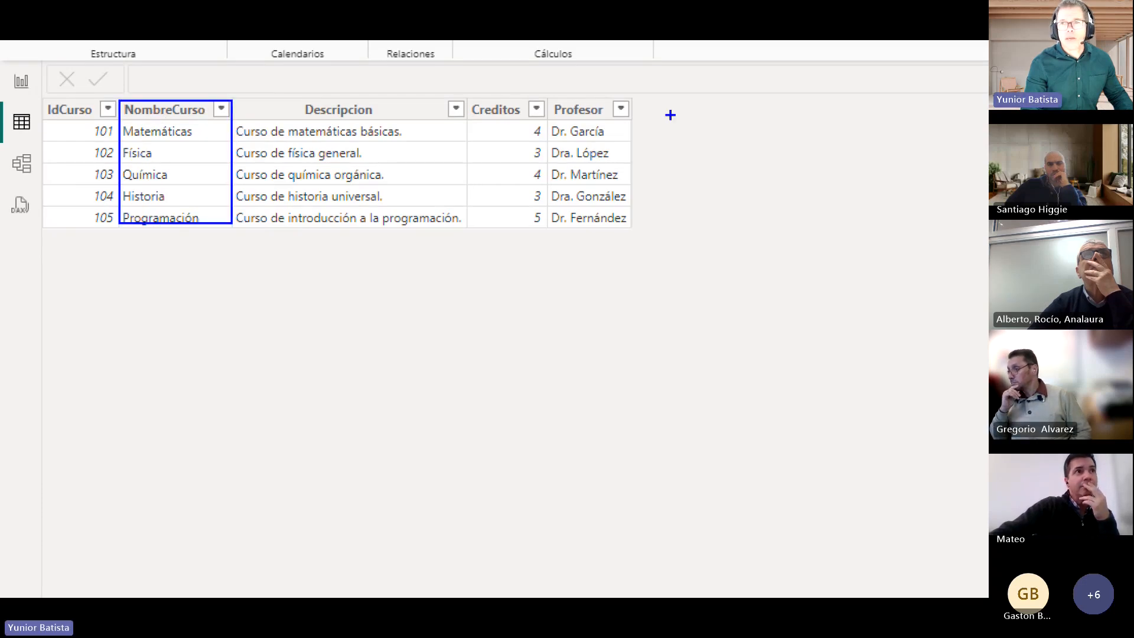
{"action": "mouse_move", "coordinate": [630, 101]}
{"action": "left_mouse_down"}
{"action": "mouse_move", "coordinate": [695, 210]}
{"action": "mouse_move", "coordinate": [724, 227]}
{"action": "left_mouse_up"}
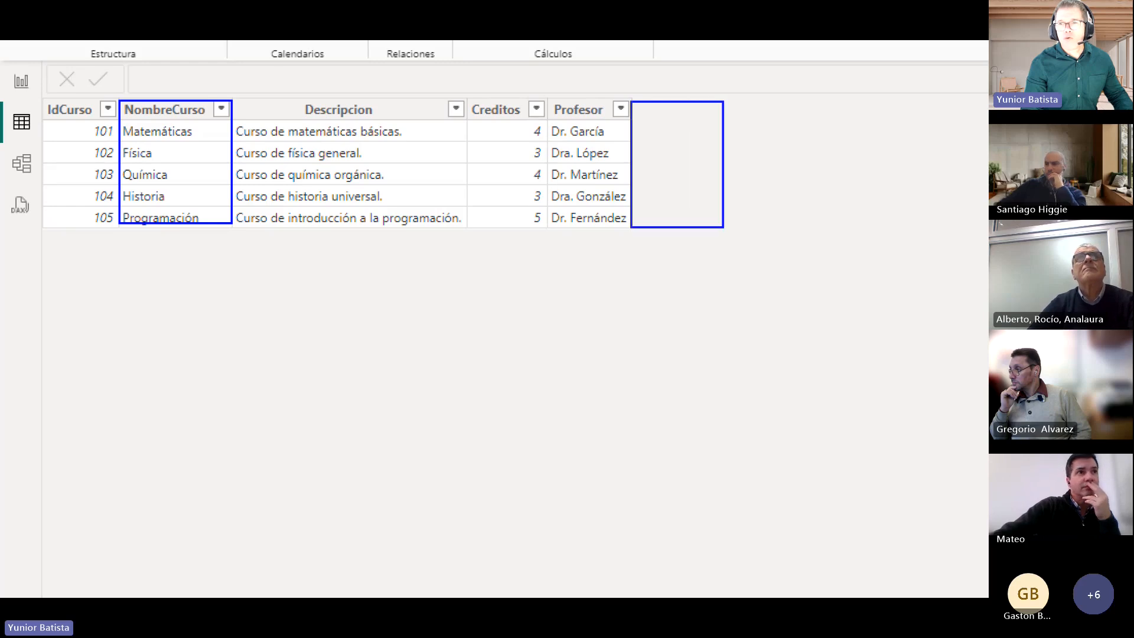
{"action": "mouse_move", "coordinate": [654, 107]}
{"action": "left_mouse_down"}
{"action": "mouse_move", "coordinate": [650, 116]}
{"action": "mouse_move", "coordinate": [688, 117]}
{"action": "left_mouse_up"}
{"action": "mouse_move", "coordinate": [674, 112]}
{"action": "left_mouse_down"}
{"action": "mouse_move", "coordinate": [706, 110]}
{"action": "mouse_move", "coordinate": [782, 225]}
{"action": "mouse_move", "coordinate": [829, 227]}
{"action": "left_mouse_up"}
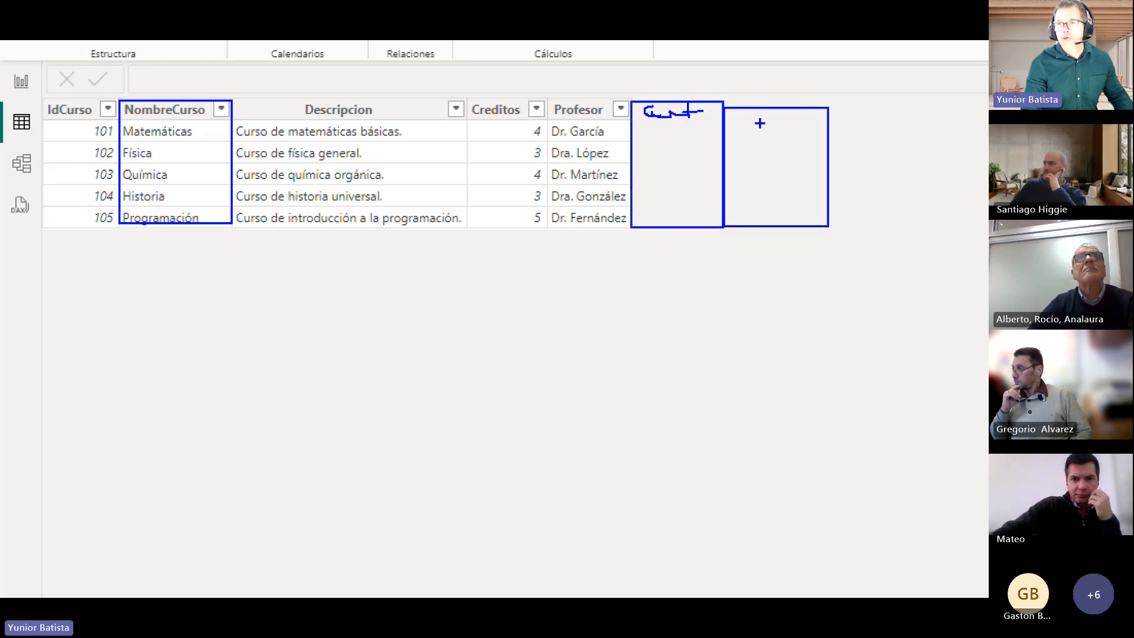
{"action": "left_click_drag", "start_coordinate": [772, 117], "coordinate": [781, 127]}
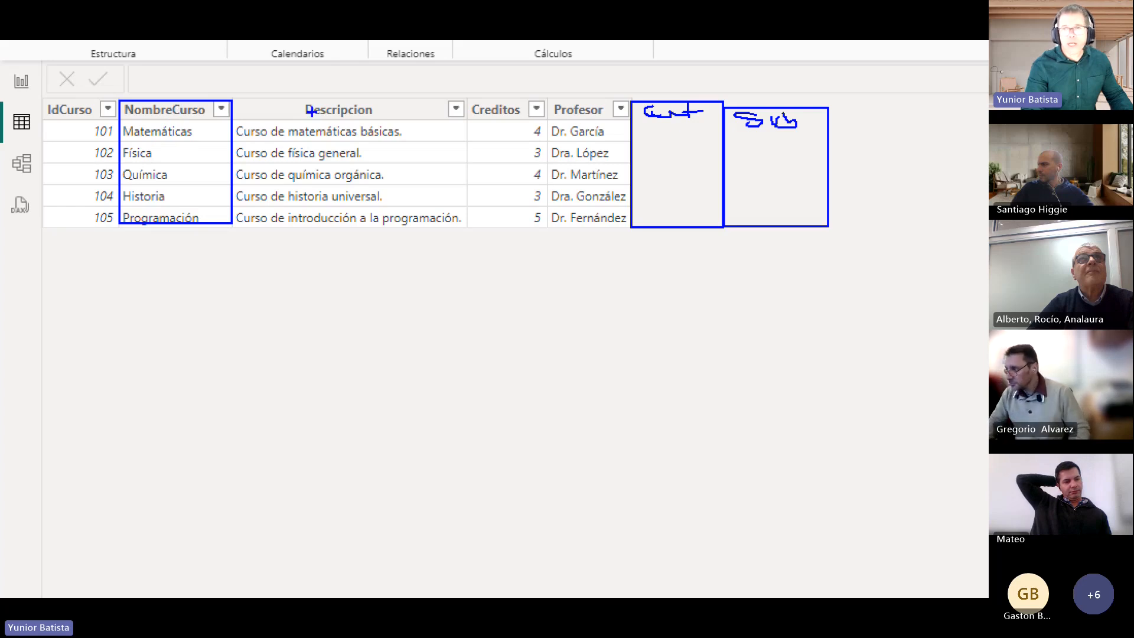
{"action": "left_click_drag", "start_coordinate": [790, 114], "coordinate": [803, 120]}
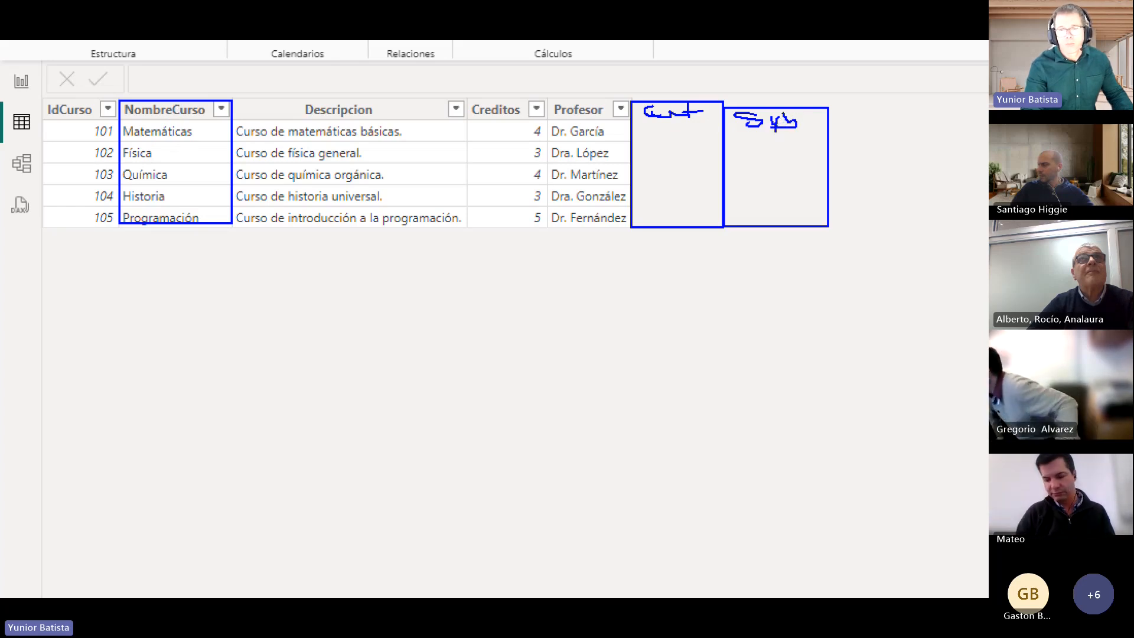
{"action": "key", "text": "Escape"}
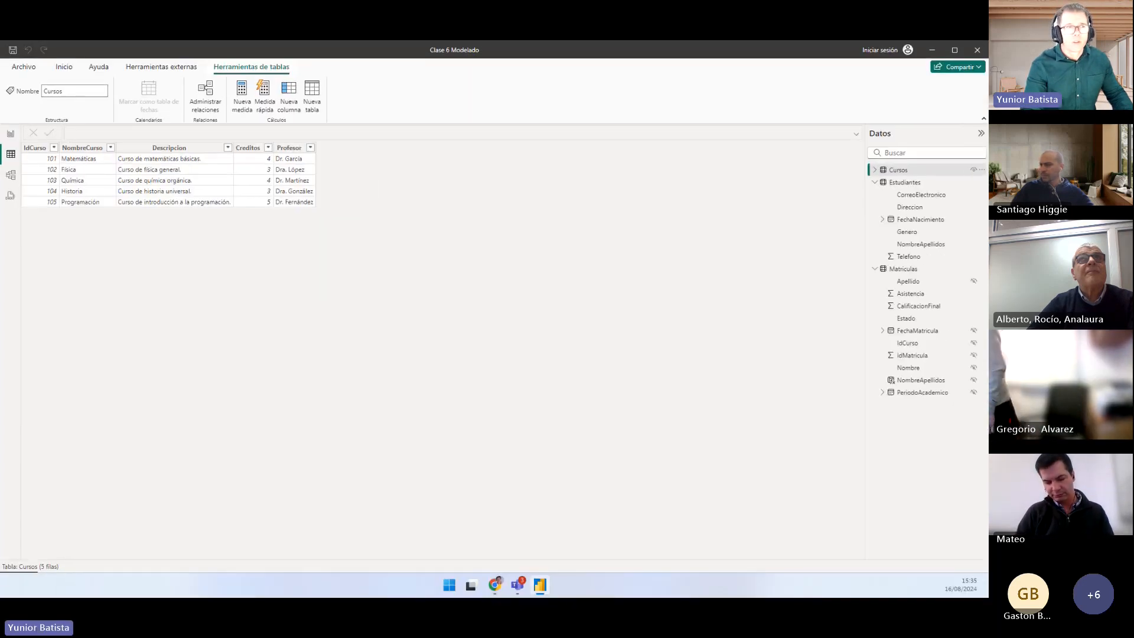
Add a matrix visual to Página 3 and place FechaNacimiento from Estudiantes in its rows
{"action": "left_click", "coordinate": [11, 133]}
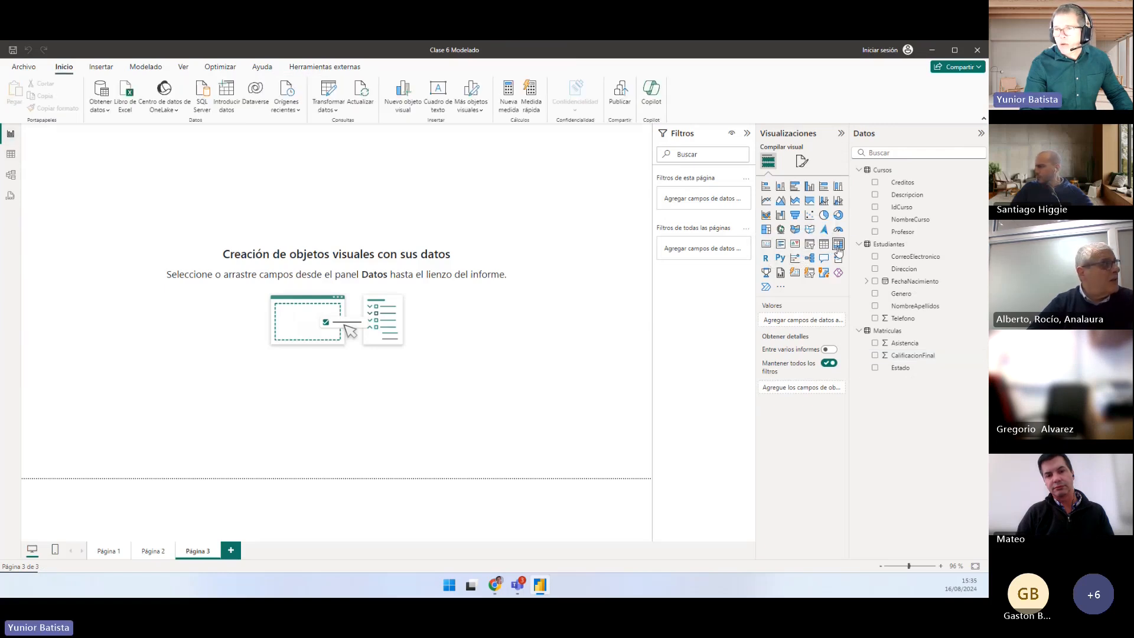
{"action": "left_click", "coordinate": [838, 247]}
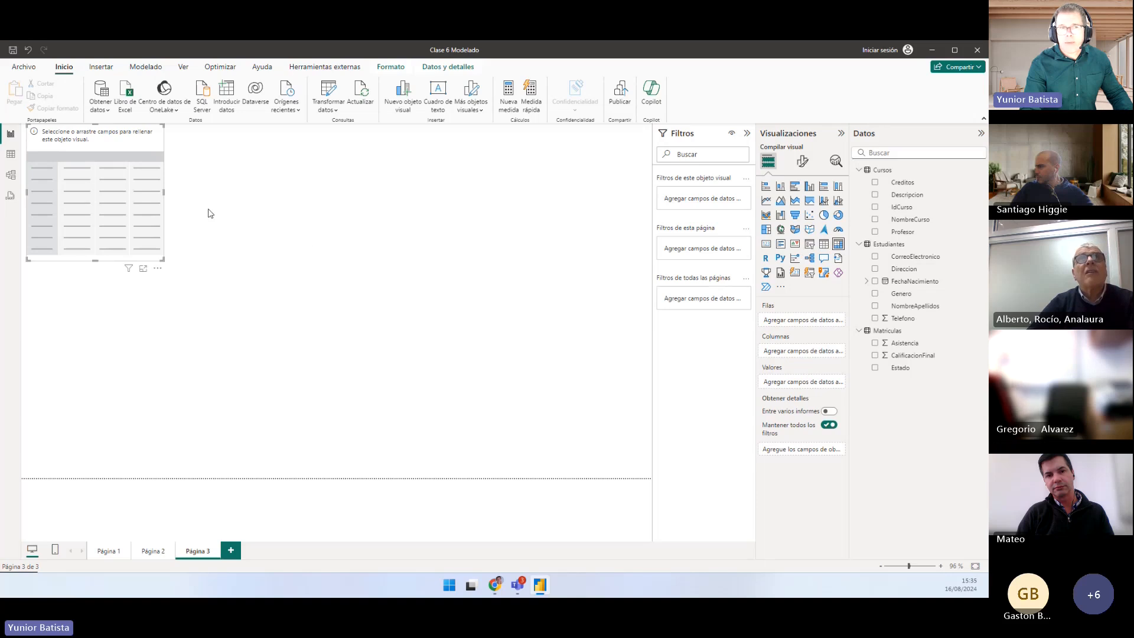
{"action": "left_click_drag", "start_coordinate": [135, 194], "coordinate": [186, 211]}
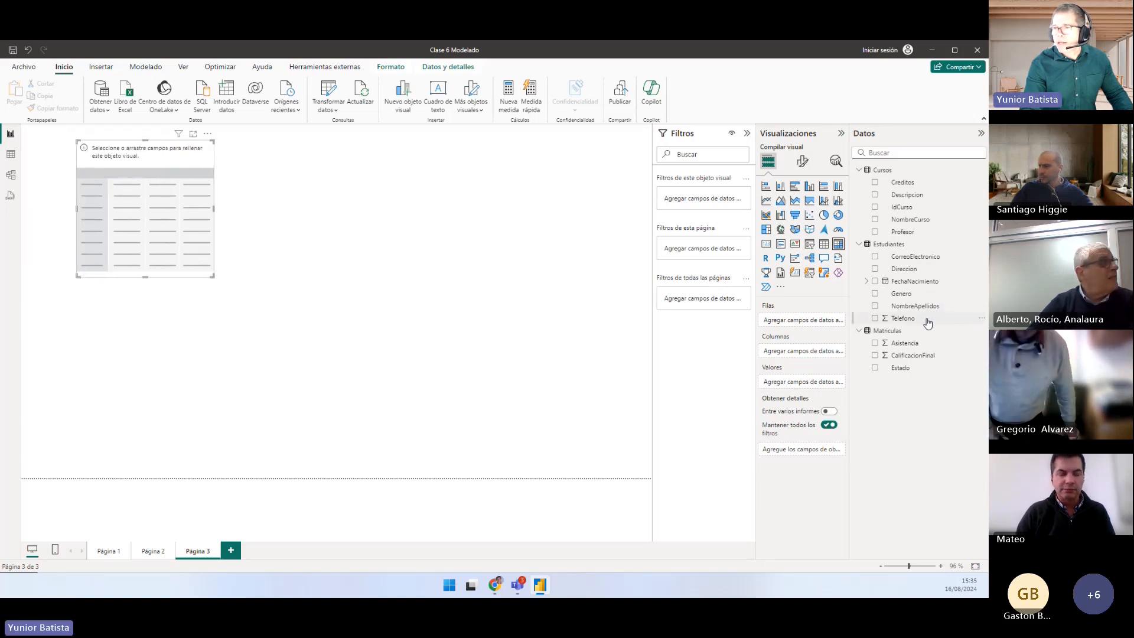
{"action": "left_click_drag", "start_coordinate": [915, 282], "coordinate": [798, 323]}
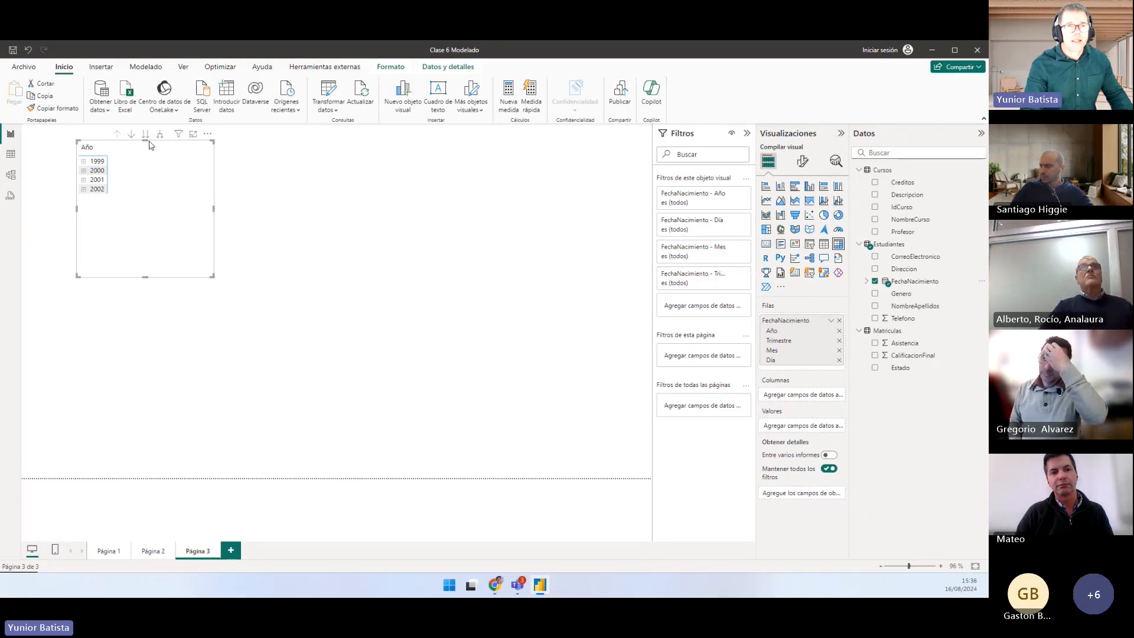
Expand the matrix's date hierarchy down to the day level and enlarge the visual
{"action": "left_click", "coordinate": [157, 140]}
{"action": "left_click", "coordinate": [159, 139]}
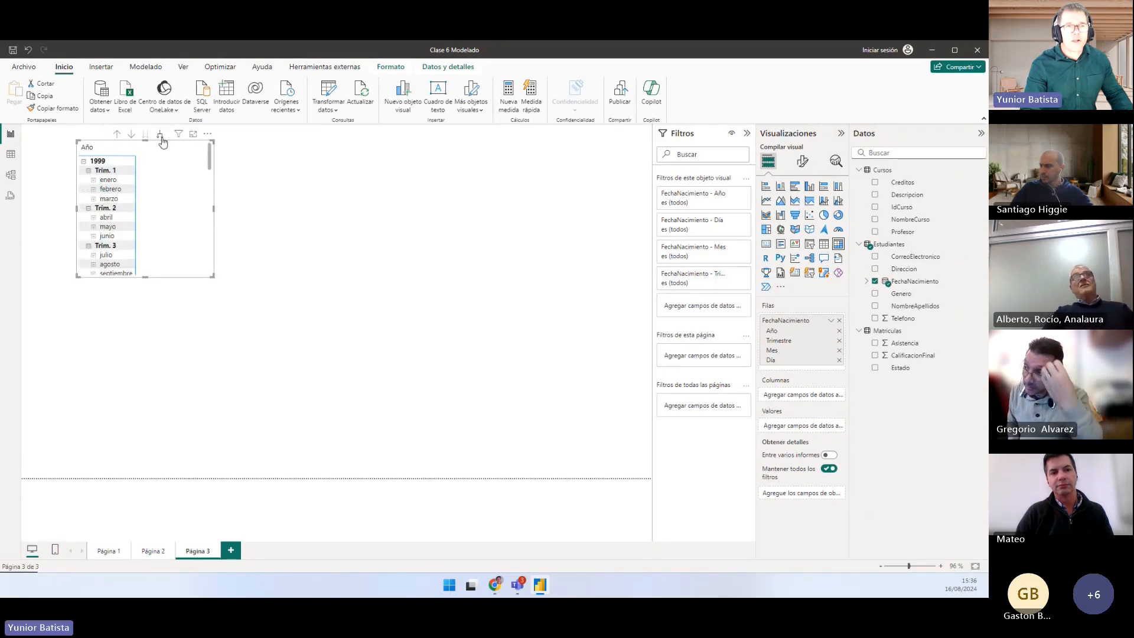
{"action": "left_click", "coordinate": [160, 139]}
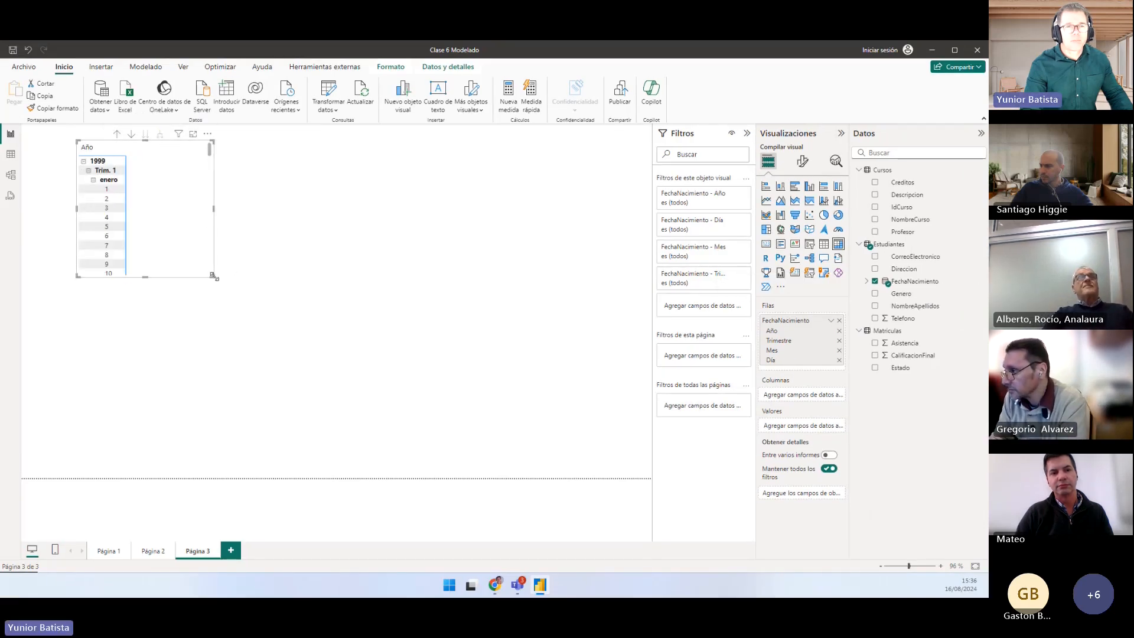
{"action": "left_click_drag", "start_coordinate": [213, 276], "coordinate": [323, 428]}
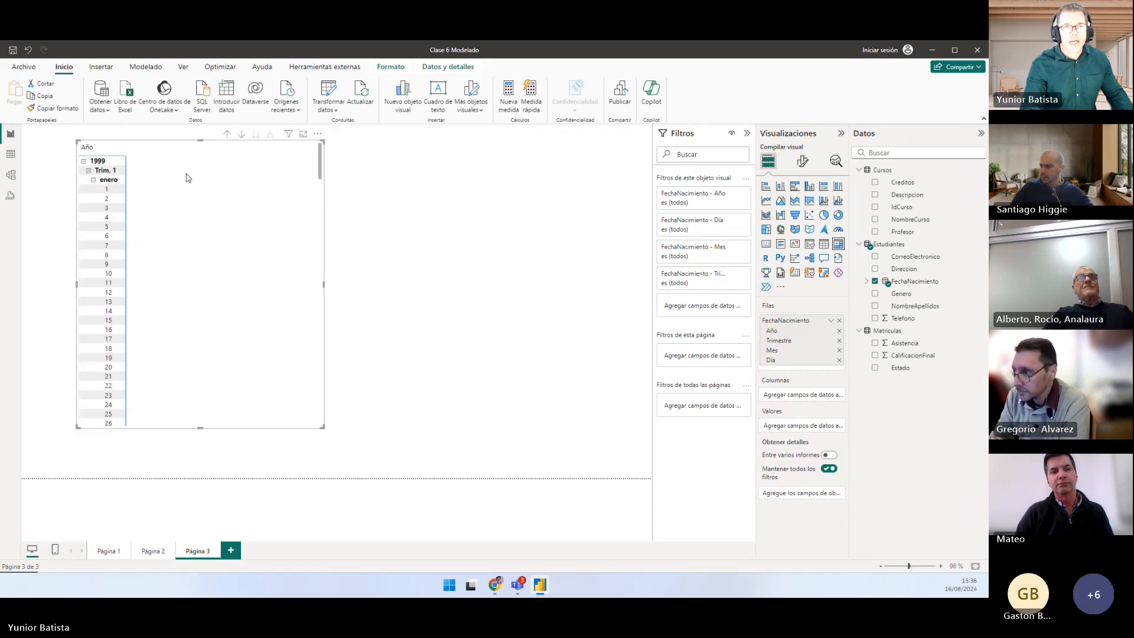
Roll the matrix back up to the year level and shrink the visual to a compact size
{"action": "left_click", "coordinate": [228, 138]}
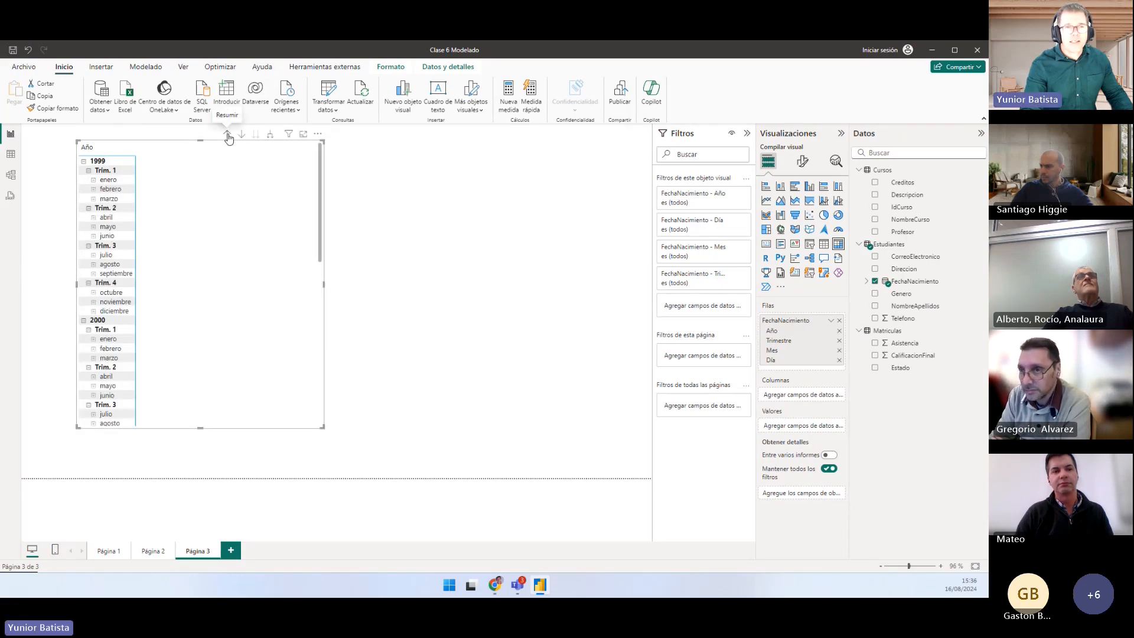
{"action": "left_click", "coordinate": [228, 137]}
{"action": "left_click", "coordinate": [229, 137]}
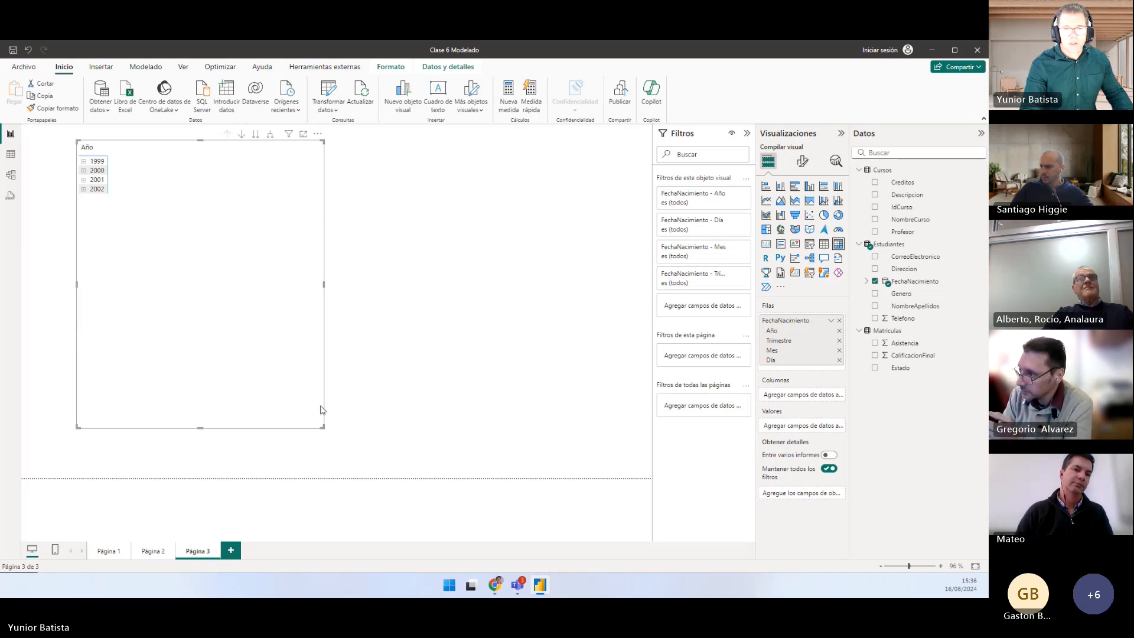
{"action": "left_click_drag", "start_coordinate": [321, 426], "coordinate": [187, 276]}
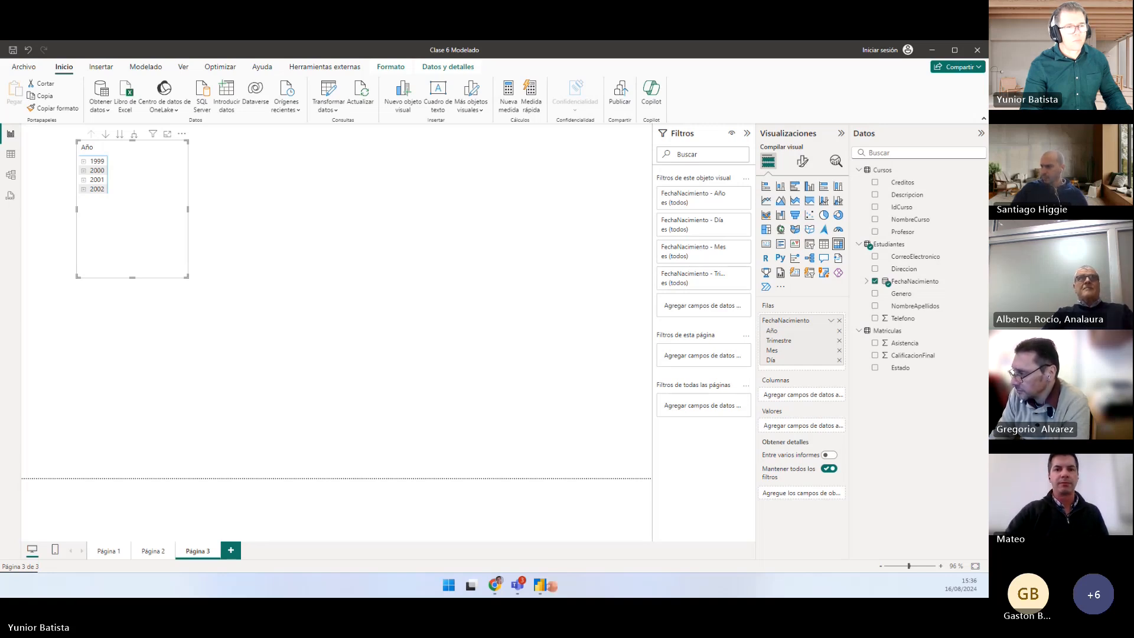
Switch to the presentation, view the Práctico 2 slide and leave the slide show
{"action": "key", "text": "alt+Tab"}
{"action": "left_click", "coordinate": [299, 418]}
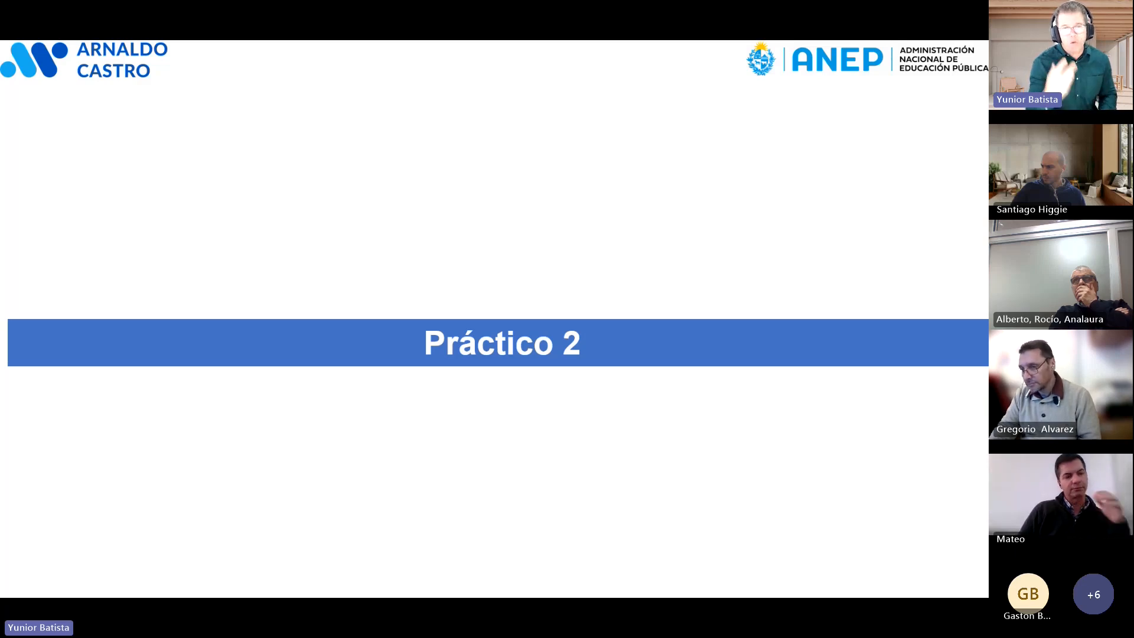
{"action": "key", "text": "Escape"}
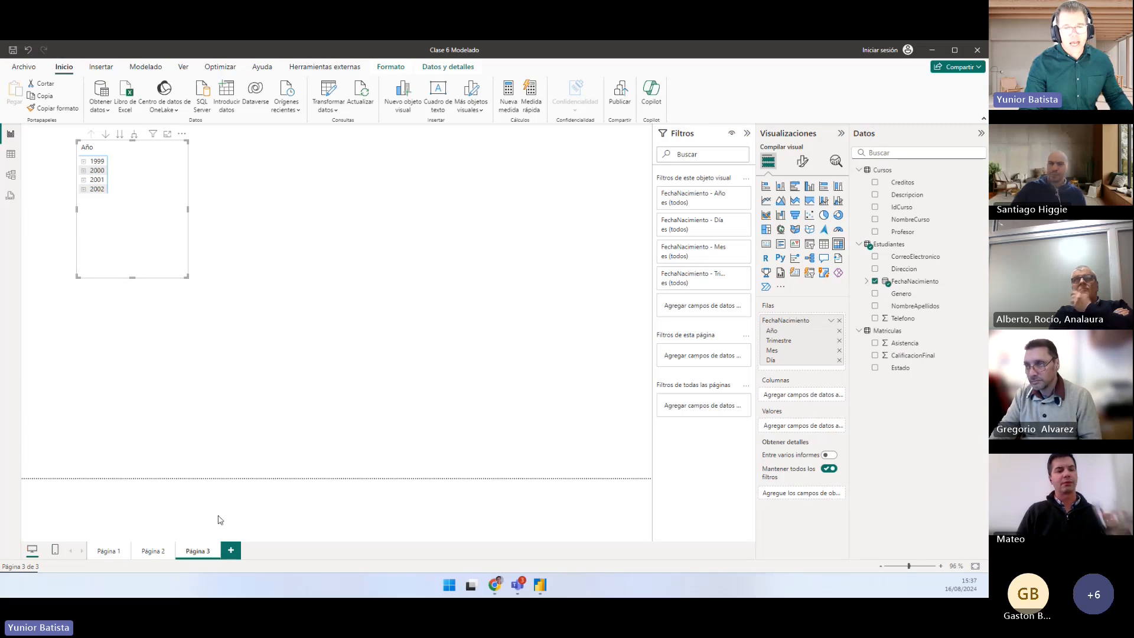
Switch to Chrome and open the Libro Curso PBI document from the course's General section
{"action": "left_click", "coordinate": [497, 584]}
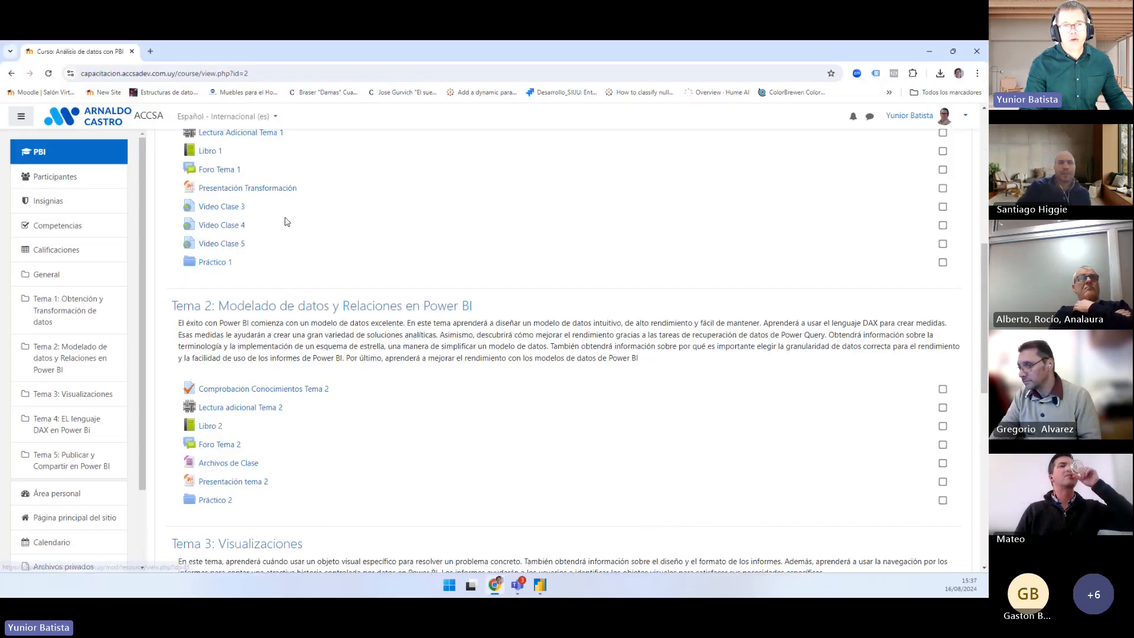
{"action": "scroll", "coordinate": [295, 249], "scroll_direction": "up", "scroll_amount": 3}
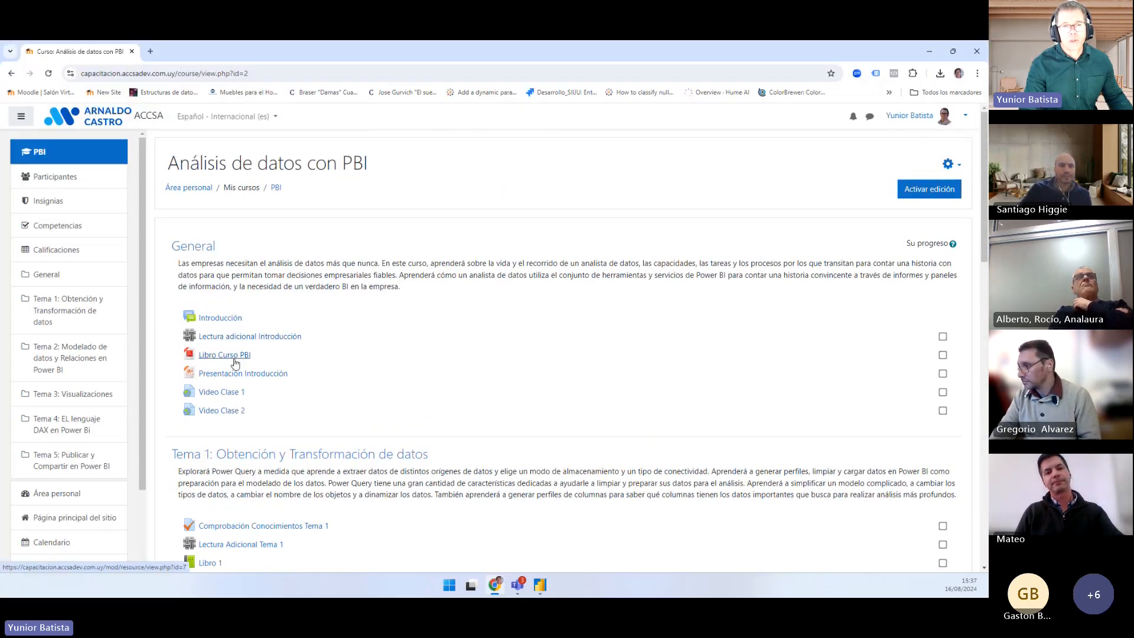
{"action": "left_click", "coordinate": [236, 357]}
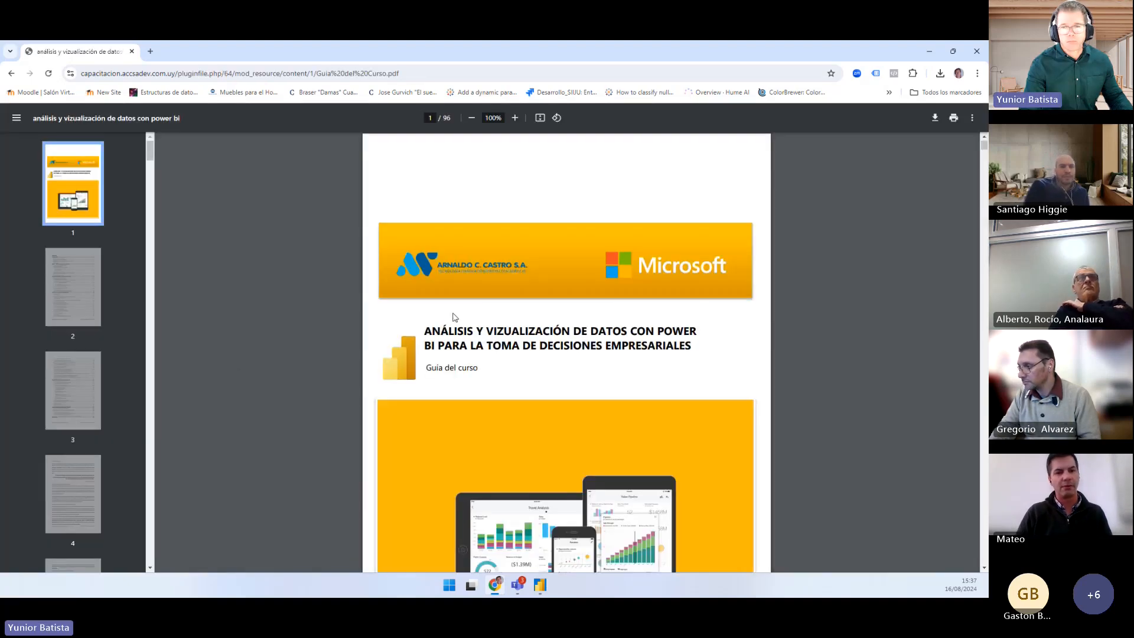
Enlarge the course guide's table of contents and read through the topics listed under Temas 1 to 3
{"action": "scroll", "coordinate": [454, 318], "scroll_direction": "down", "scroll_amount": 5}
{"action": "scroll", "coordinate": [452, 317], "scroll_direction": "down", "scroll_amount": 4}
{"action": "scroll", "coordinate": [456, 331], "scroll_direction": "up", "scroll_amount": 5}
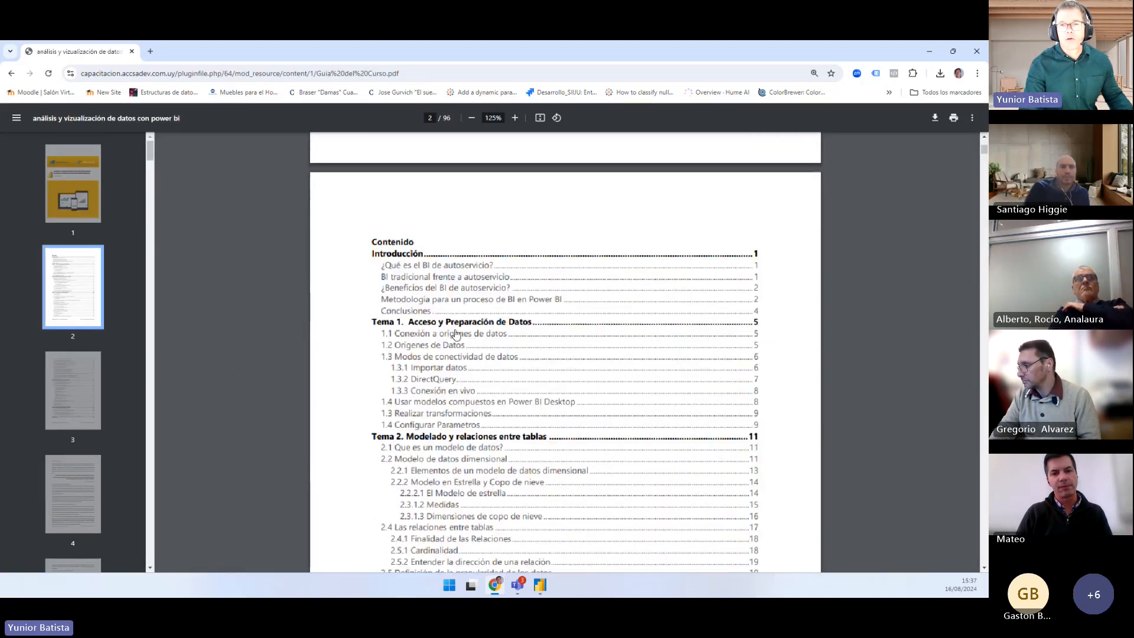
{"action": "scroll", "coordinate": [407, 325], "scroll_direction": "down", "scroll_amount": 4}
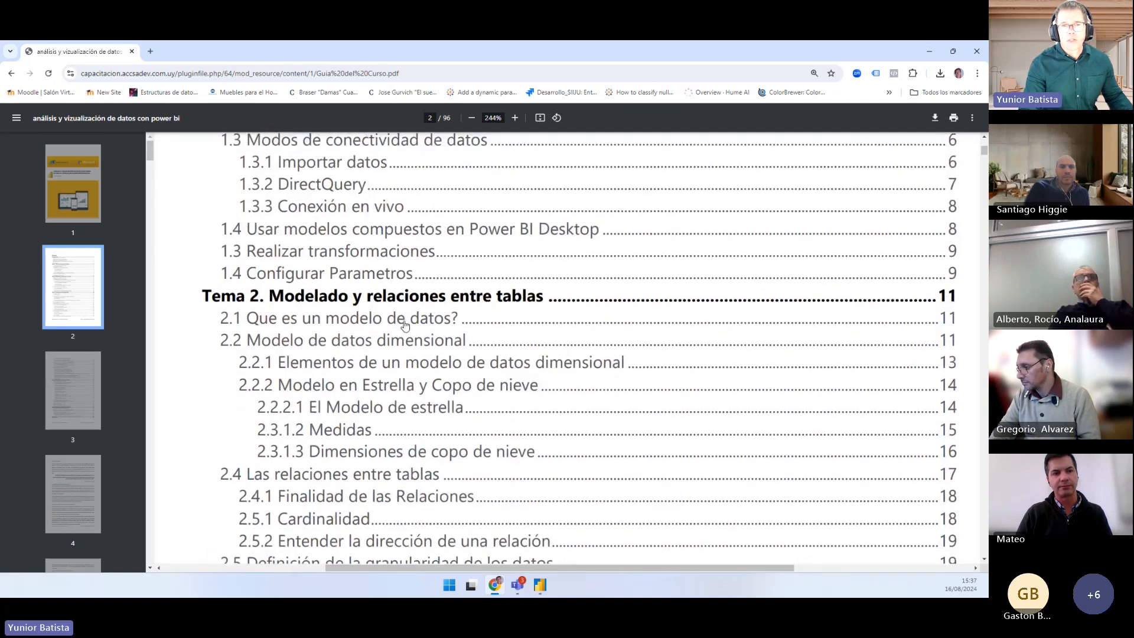
{"action": "scroll", "coordinate": [384, 307], "scroll_direction": "up", "scroll_amount": 4}
{"action": "scroll", "coordinate": [378, 325], "scroll_direction": "down", "scroll_amount": 4}
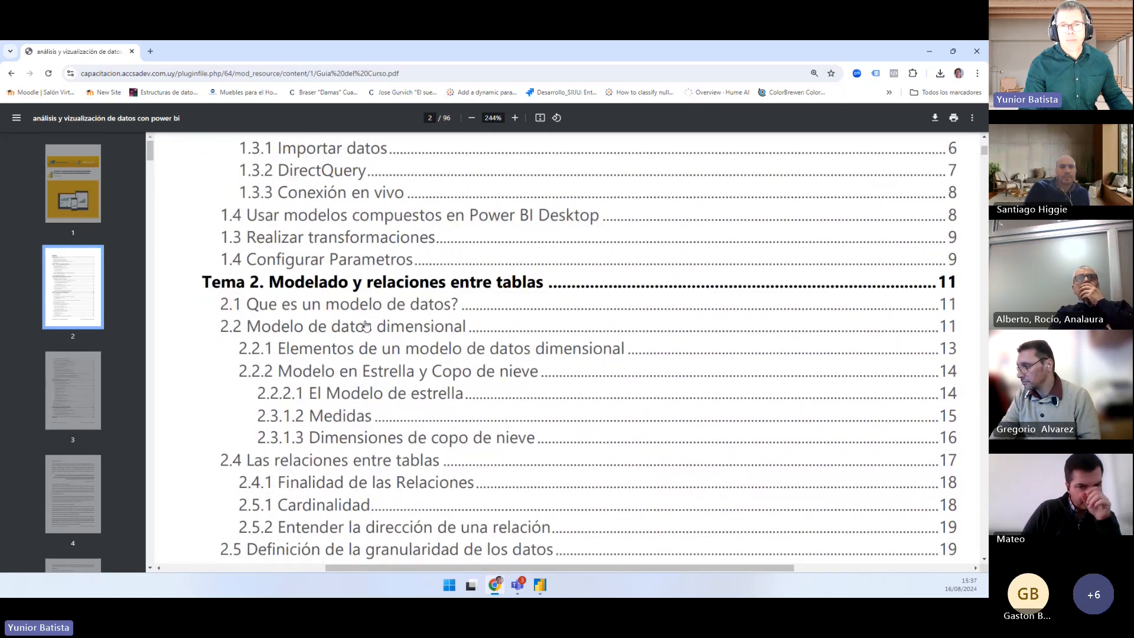
{"action": "scroll", "coordinate": [350, 323], "scroll_direction": "down", "scroll_amount": 3}
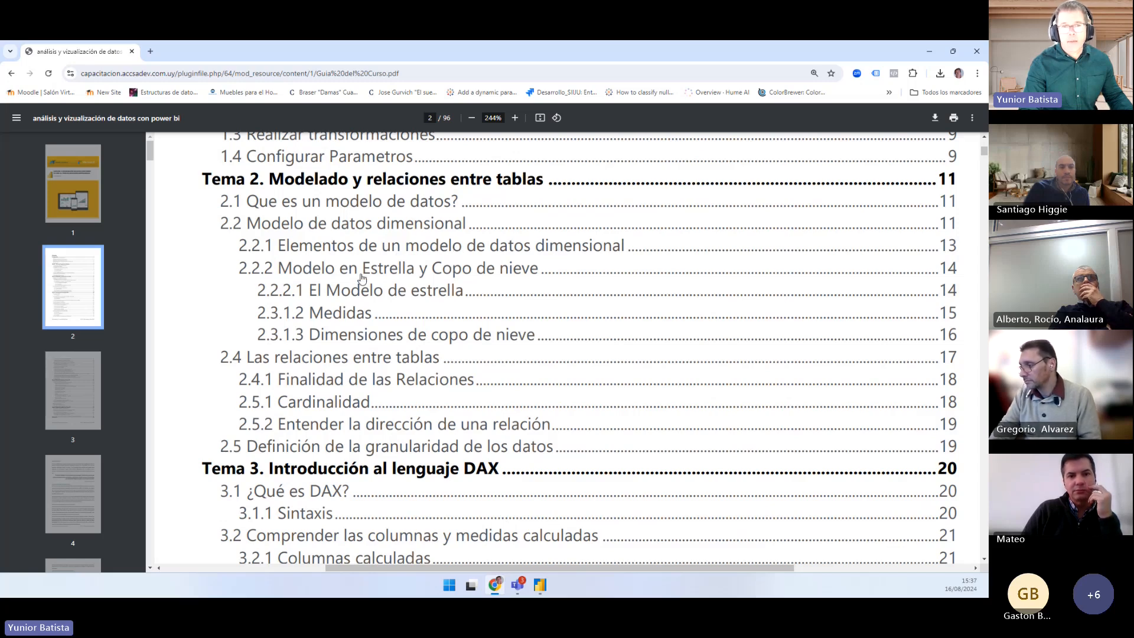
{"action": "scroll", "coordinate": [354, 325], "scroll_direction": "down", "scroll_amount": 20}
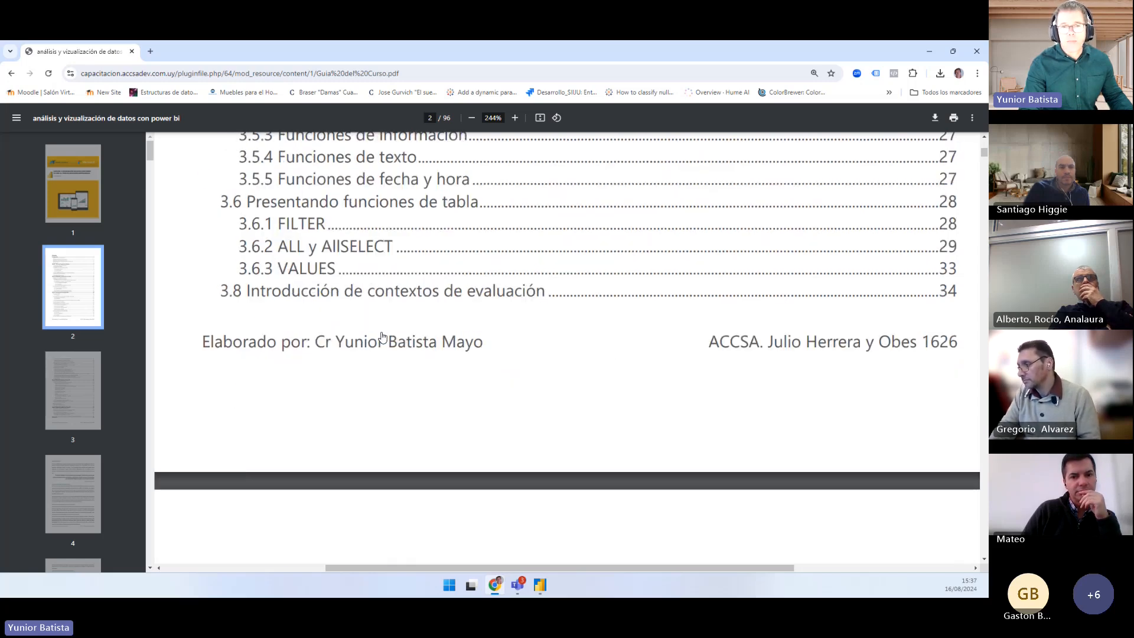
Skim the guide past Tema 1 to the normalized transactional data model in Fig 2.1
{"action": "scroll", "coordinate": [381, 332], "scroll_direction": "down", "scroll_amount": 3}
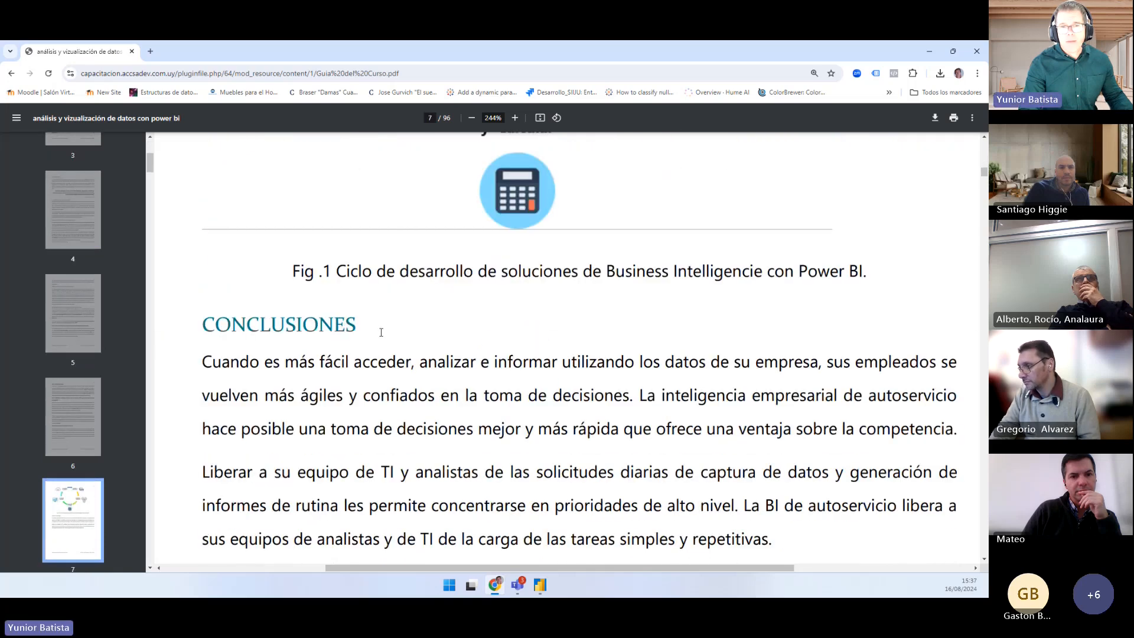
{"action": "scroll", "coordinate": [381, 334], "scroll_direction": "down", "scroll_amount": 13}
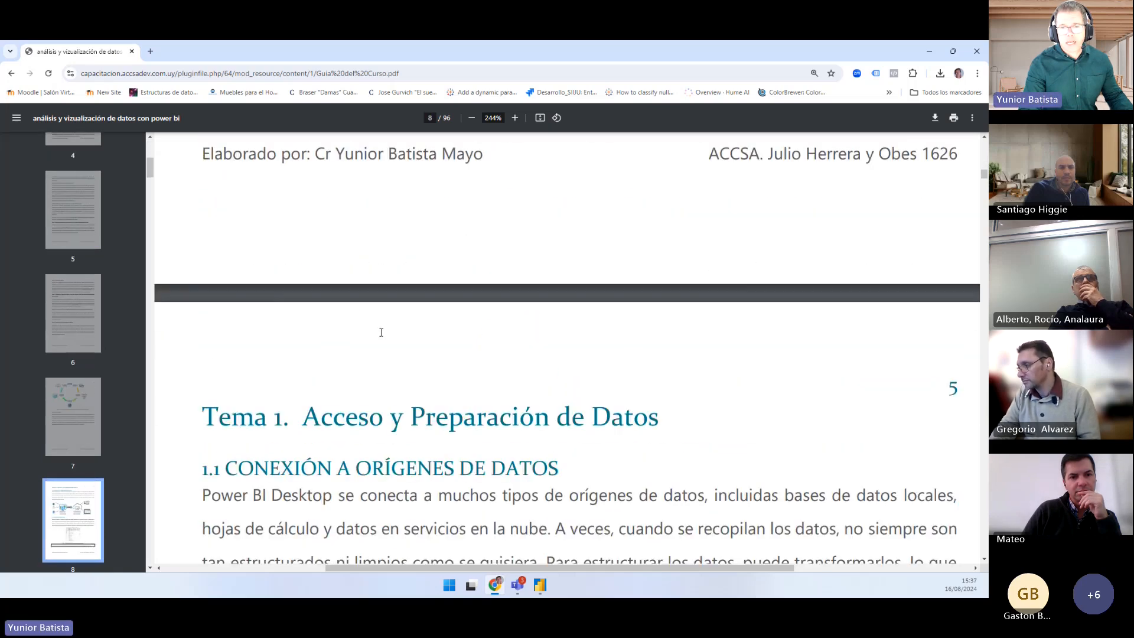
{"action": "scroll", "coordinate": [381, 336], "scroll_direction": "down", "scroll_amount": 20}
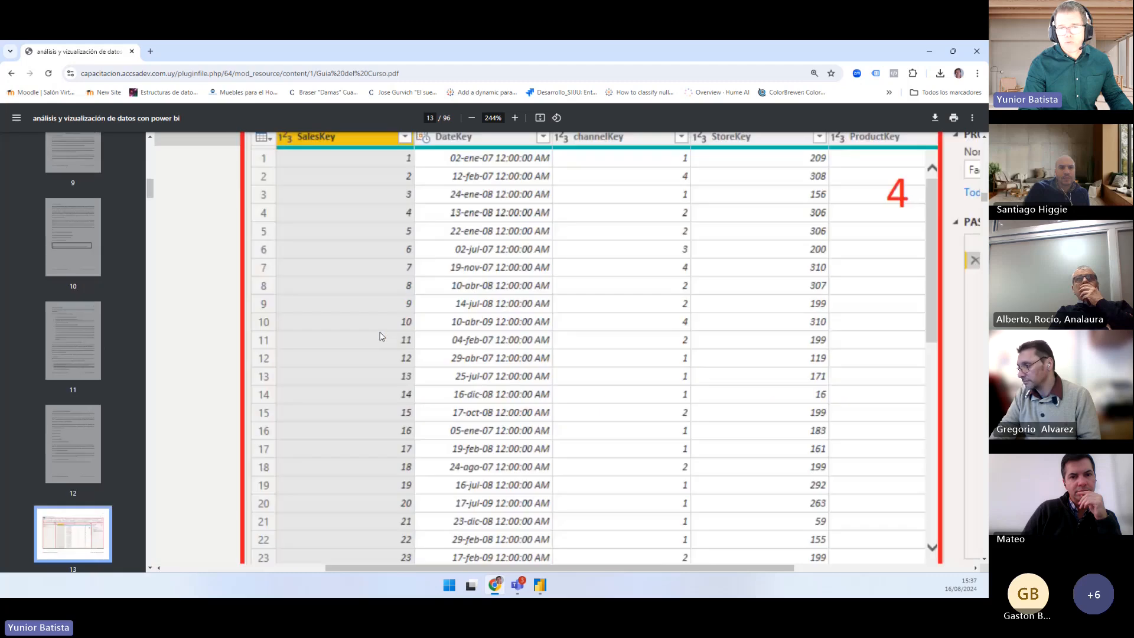
{"action": "scroll", "coordinate": [381, 336], "scroll_direction": "down", "scroll_amount": 10}
{"action": "scroll", "coordinate": [381, 335], "scroll_direction": "up", "scroll_amount": 3}
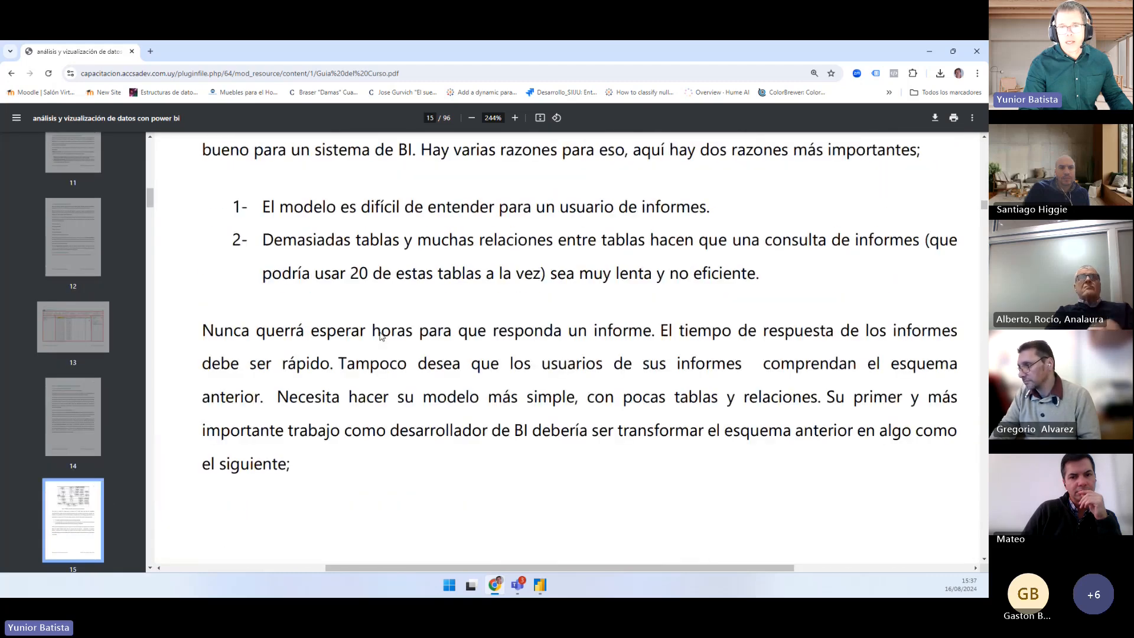
{"action": "scroll", "coordinate": [381, 336], "scroll_direction": "down", "scroll_amount": 10}
{"action": "scroll", "coordinate": [381, 336], "scroll_direction": "up", "scroll_amount": 3}
{"action": "scroll", "coordinate": [381, 336], "scroll_direction": "down", "scroll_amount": 3}
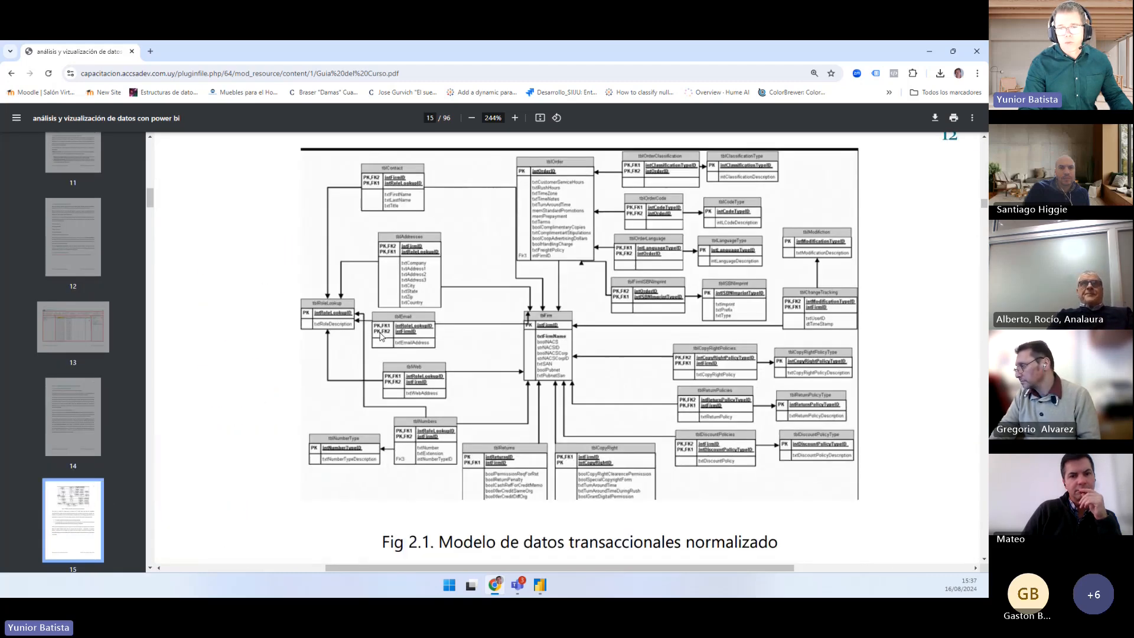
{"action": "scroll", "coordinate": [381, 335], "scroll_direction": "down", "scroll_amount": 10}
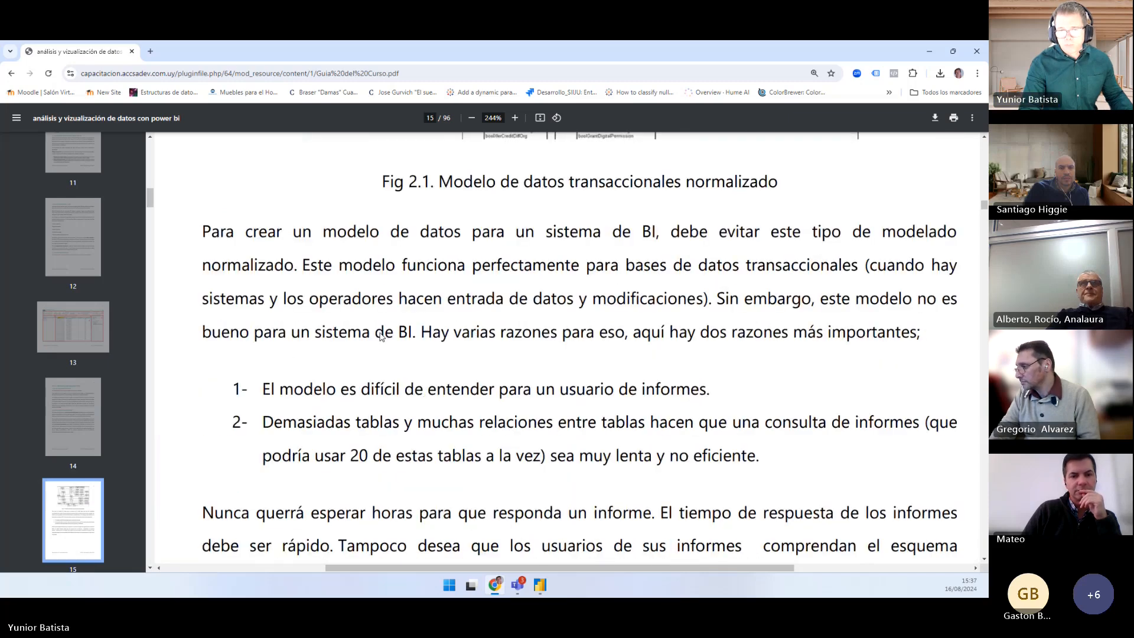
{"action": "scroll", "coordinate": [381, 335], "scroll_direction": "up", "scroll_amount": 9}
{"action": "scroll", "coordinate": [498, 372], "scroll_direction": "up", "scroll_amount": 1}
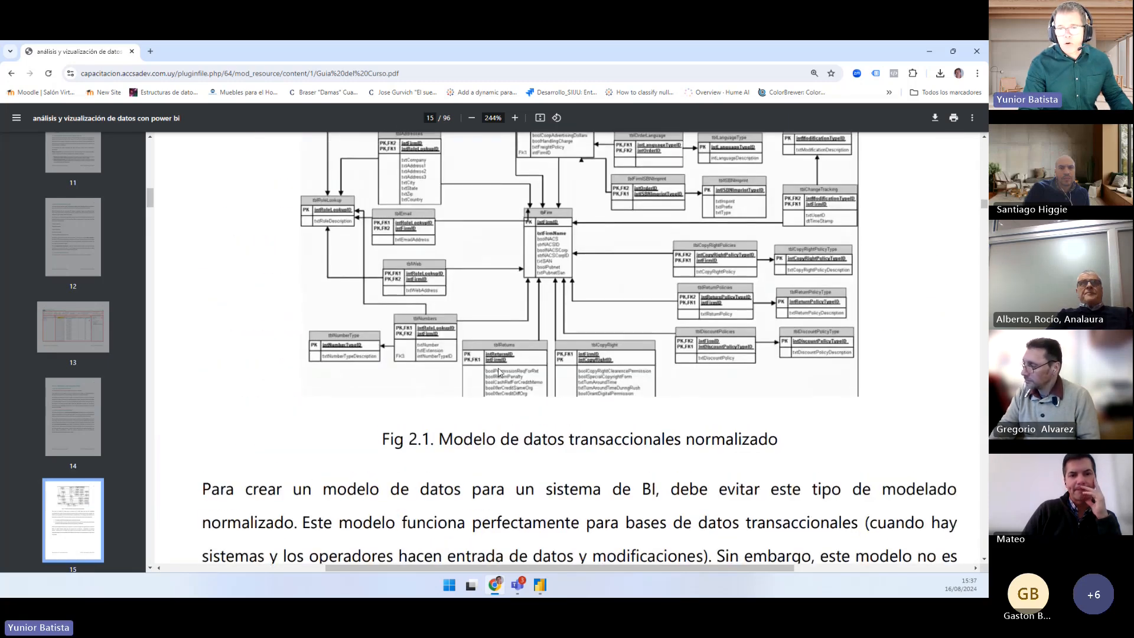
Highlight "normalizado" in the Fig 2.1 caption and "desnormalizado" in the Fig 2.2 caption, and read on about fact and dimension tables
{"action": "double_click", "coordinate": [698, 439]}
{"action": "scroll", "coordinate": [517, 269], "scroll_direction": "up", "scroll_amount": 3}
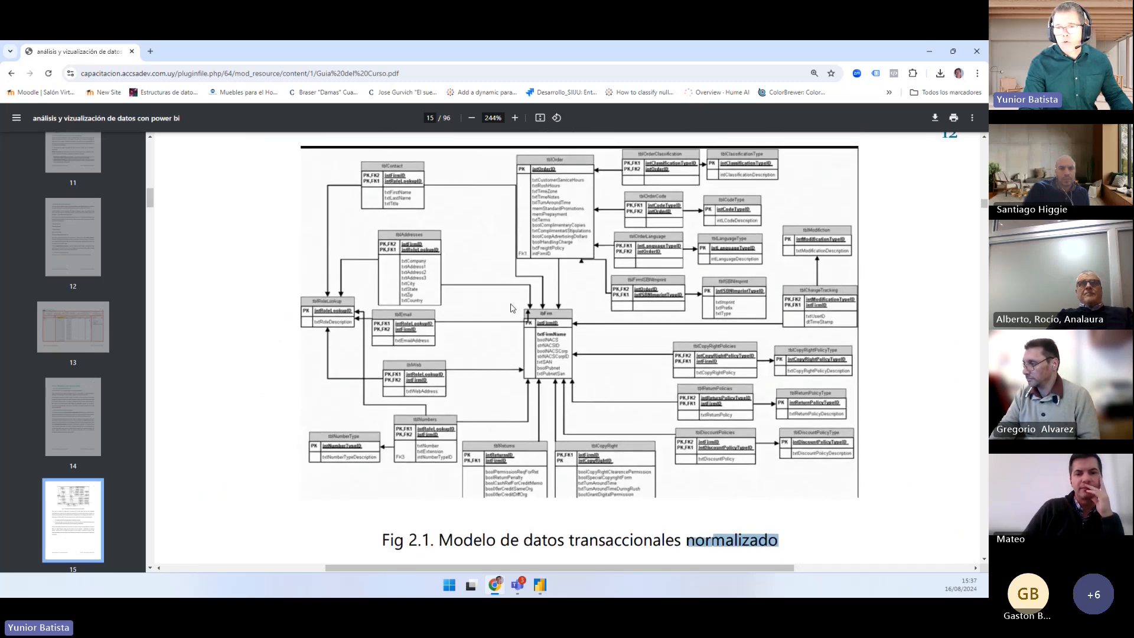
{"action": "scroll", "coordinate": [513, 301], "scroll_direction": "down", "scroll_amount": 5}
{"action": "scroll", "coordinate": [512, 308], "scroll_direction": "down", "scroll_amount": 15}
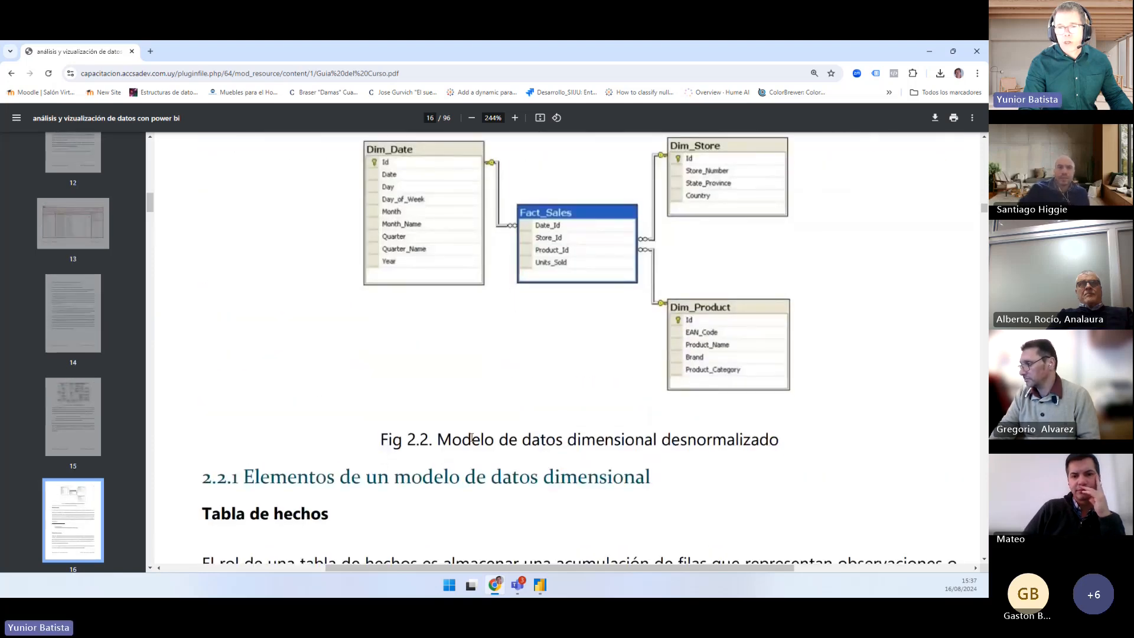
{"action": "double_click", "coordinate": [709, 443]}
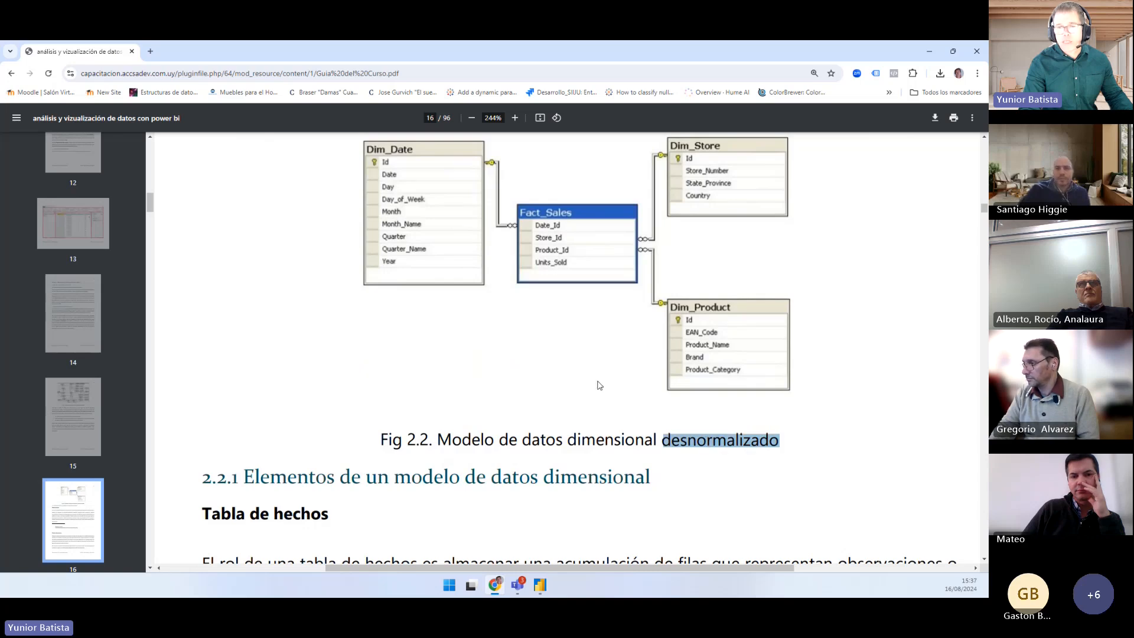
{"action": "scroll", "coordinate": [564, 357], "scroll_direction": "up", "scroll_amount": 1}
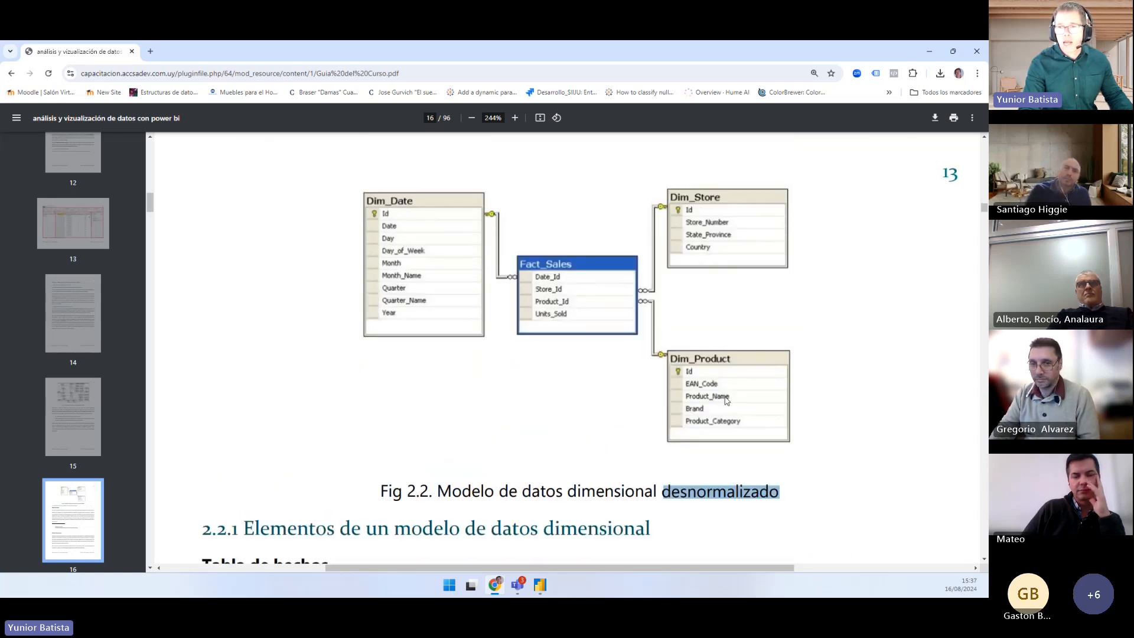
{"action": "scroll", "coordinate": [545, 375], "scroll_direction": "down", "scroll_amount": 10}
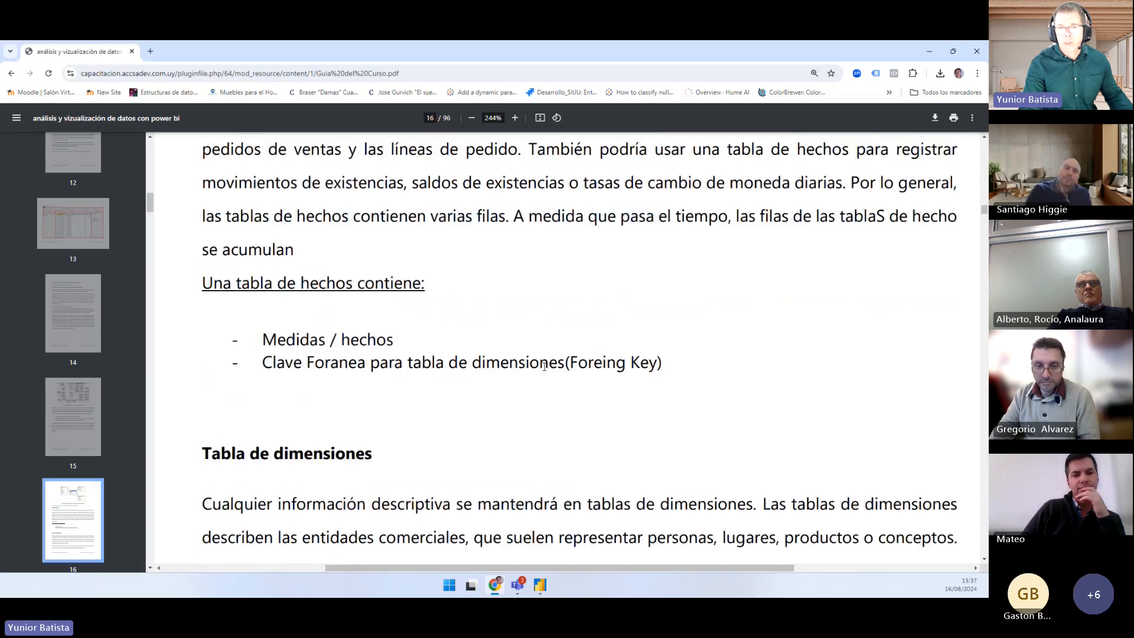
{"action": "scroll", "coordinate": [453, 374], "scroll_direction": "down", "scroll_amount": 10}
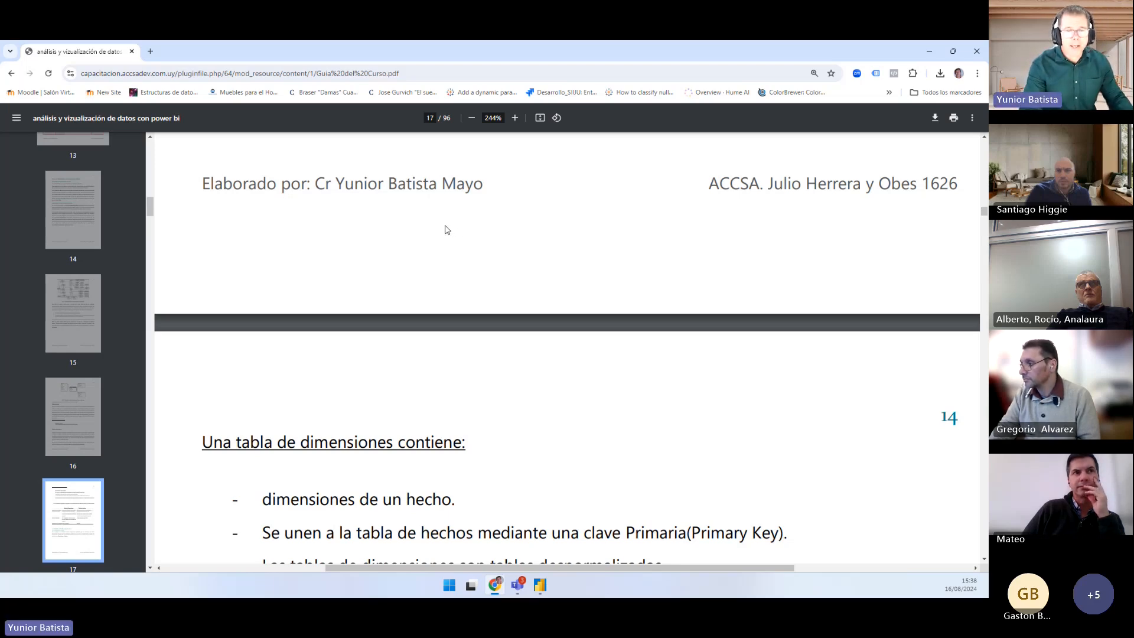
Close the course guide's browser window and the Clase 6 Modelado report without saving its changes
{"action": "key", "text": "alt+F4"}
{"action": "key", "text": "alt+F4"}
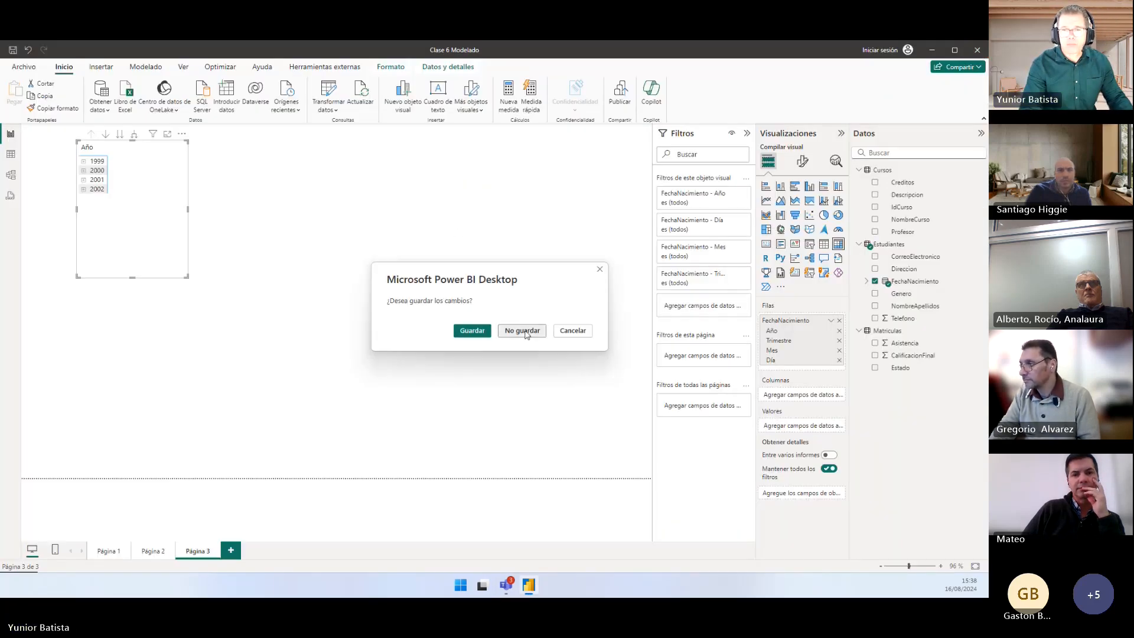
{"action": "left_click", "coordinate": [526, 331]}
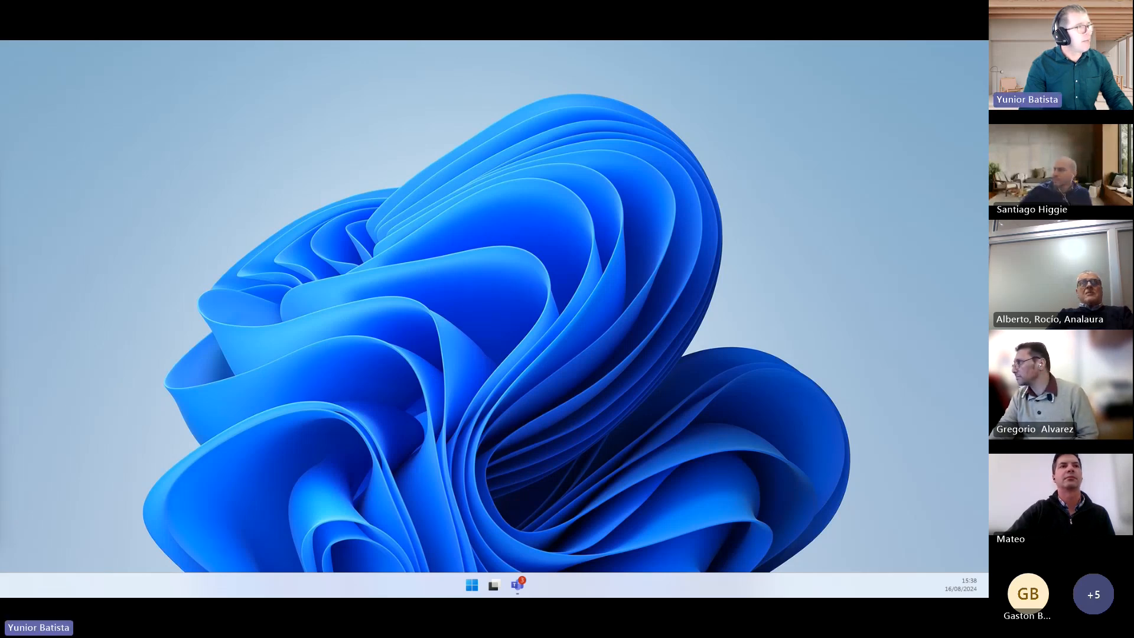
Open Letra Práctico 2.pdf, enlarge the page and read the scenario, requirements and first instructions of Ejercicio 1
{"action": "left_click_drag", "start_coordinate": [0, 131], "coordinate": [407, 159]}
{"action": "double_click", "coordinate": [406, 159]}
{"action": "scroll", "coordinate": [413, 338], "scroll_direction": "up", "scroll_amount": 3, "text": "ctrl"}
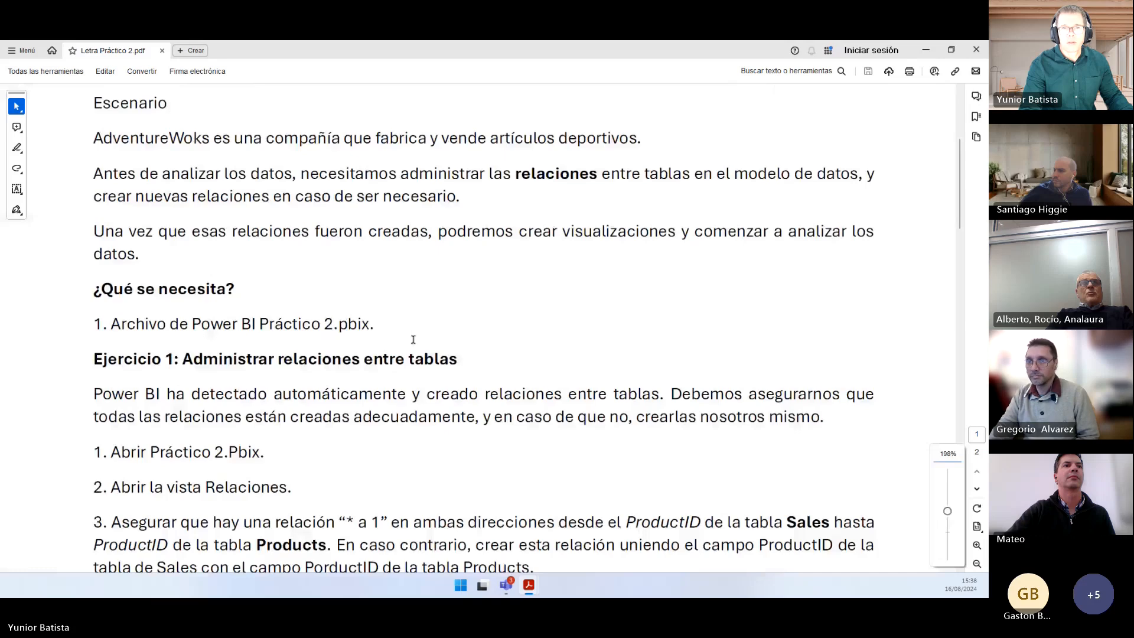
{"action": "scroll", "coordinate": [413, 339], "scroll_direction": "up", "scroll_amount": 4}
{"action": "scroll", "coordinate": [413, 339], "scroll_direction": "down", "scroll_amount": 2}
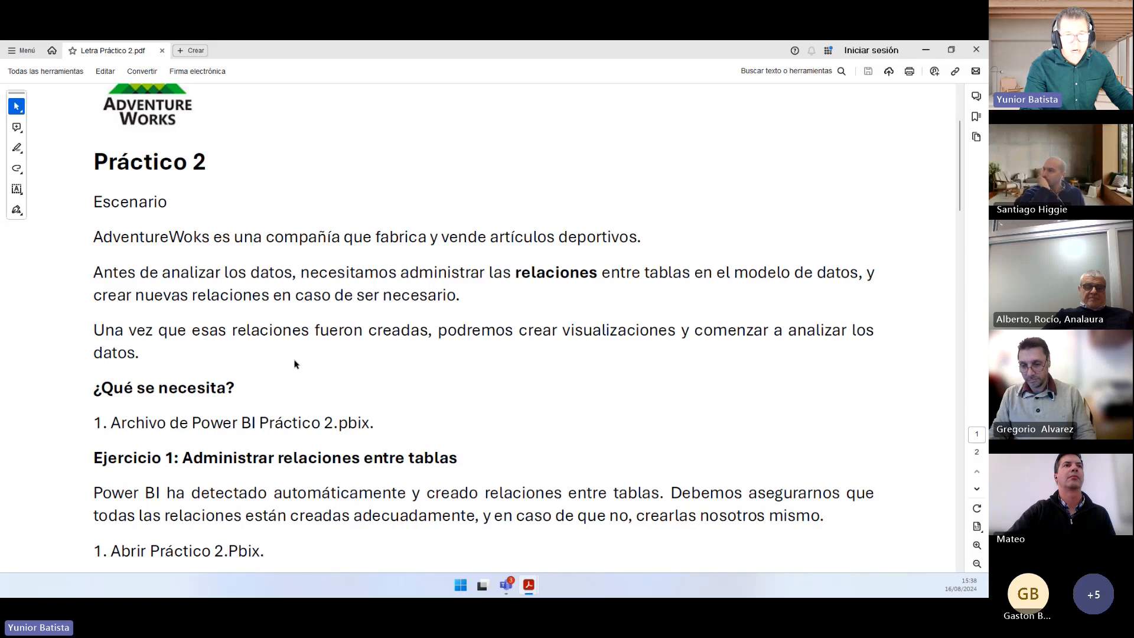
{"action": "scroll", "coordinate": [295, 366], "scroll_direction": "down", "scroll_amount": 2}
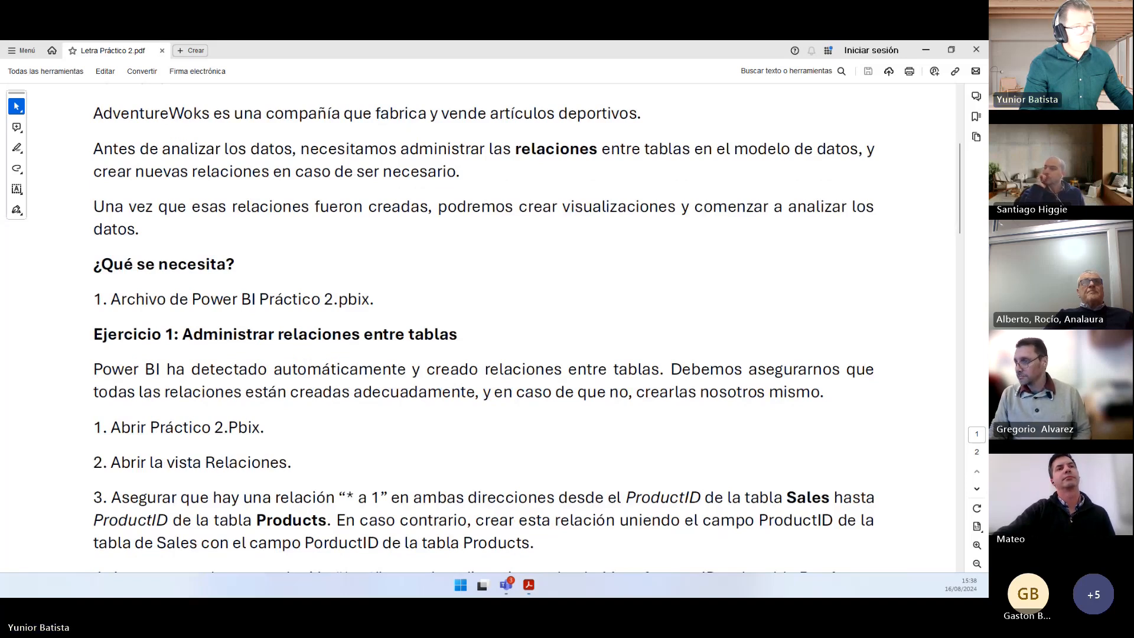
{"action": "scroll", "coordinate": [316, 347], "scroll_direction": "up", "scroll_amount": 2}
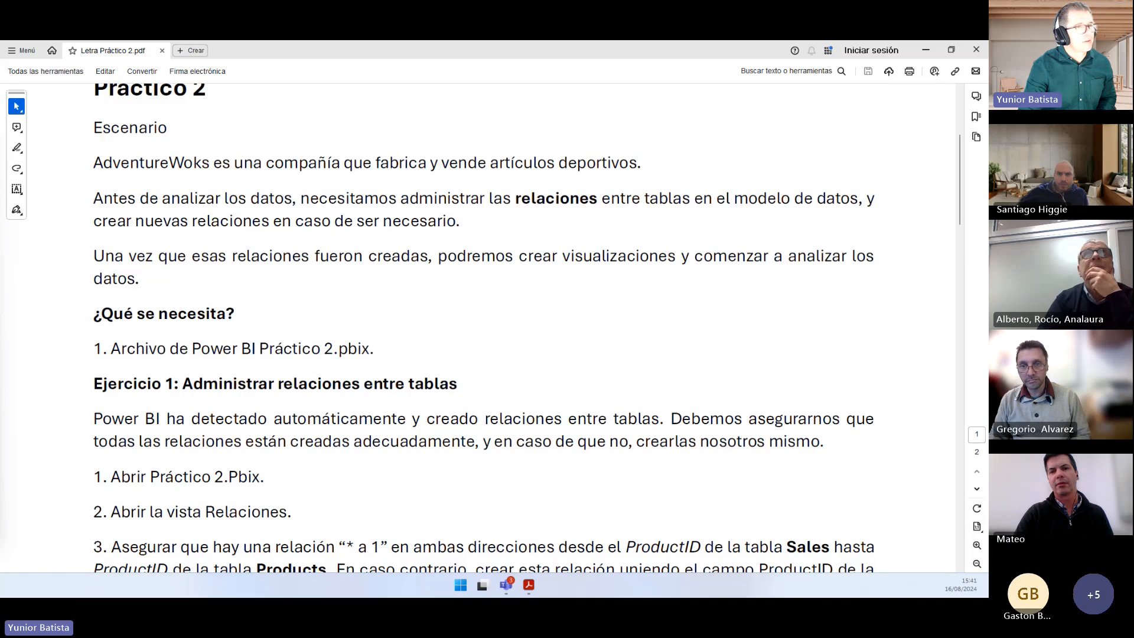
Switch to the Teams meeting and open its chat to read the participants' messages
{"action": "key", "text": "alt+Tab"}
{"action": "left_click", "coordinate": [247, 188]}
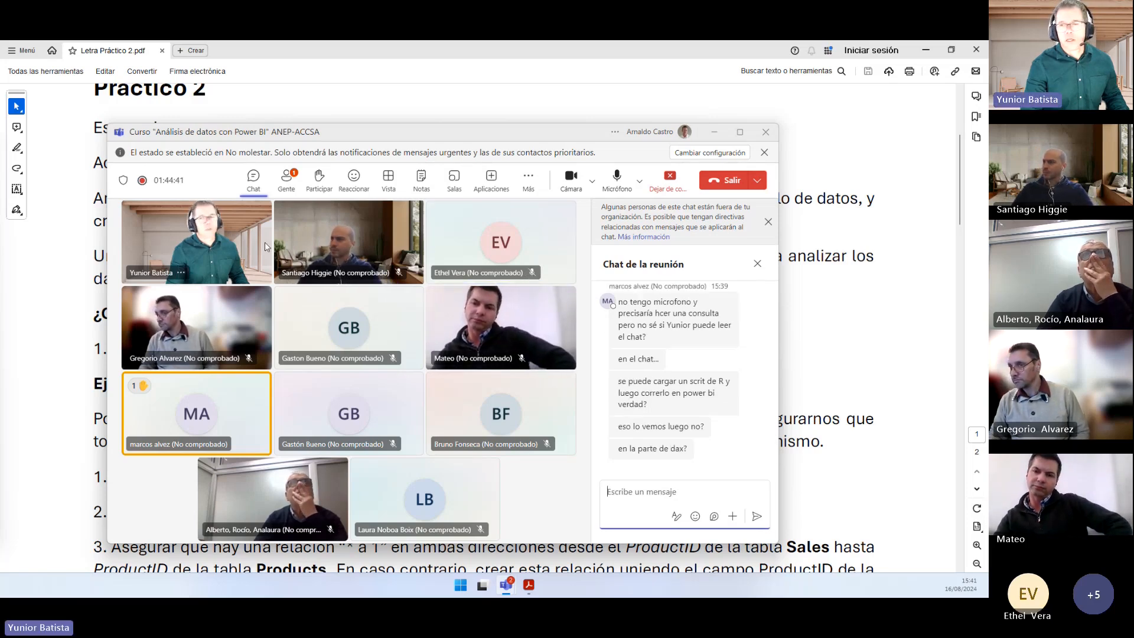
{"action": "mouse_move", "coordinate": [668, 410]}
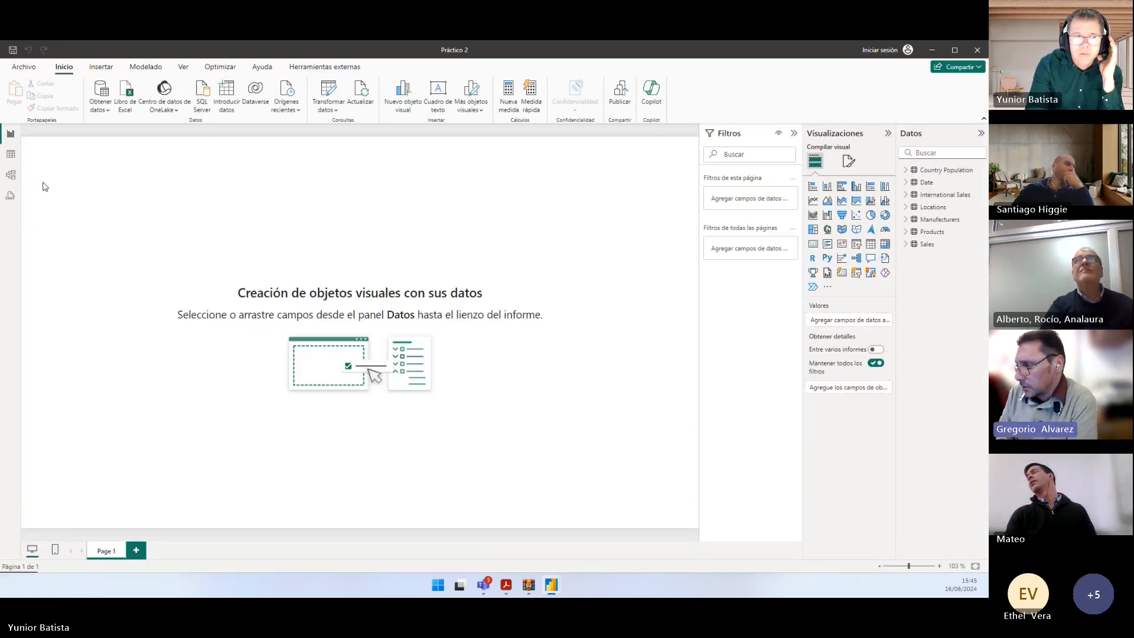
Open the Práctico 2 report's model view in Power BI and switch back to the exercise PDF's scenario
{"action": "left_click", "coordinate": [10, 175]}
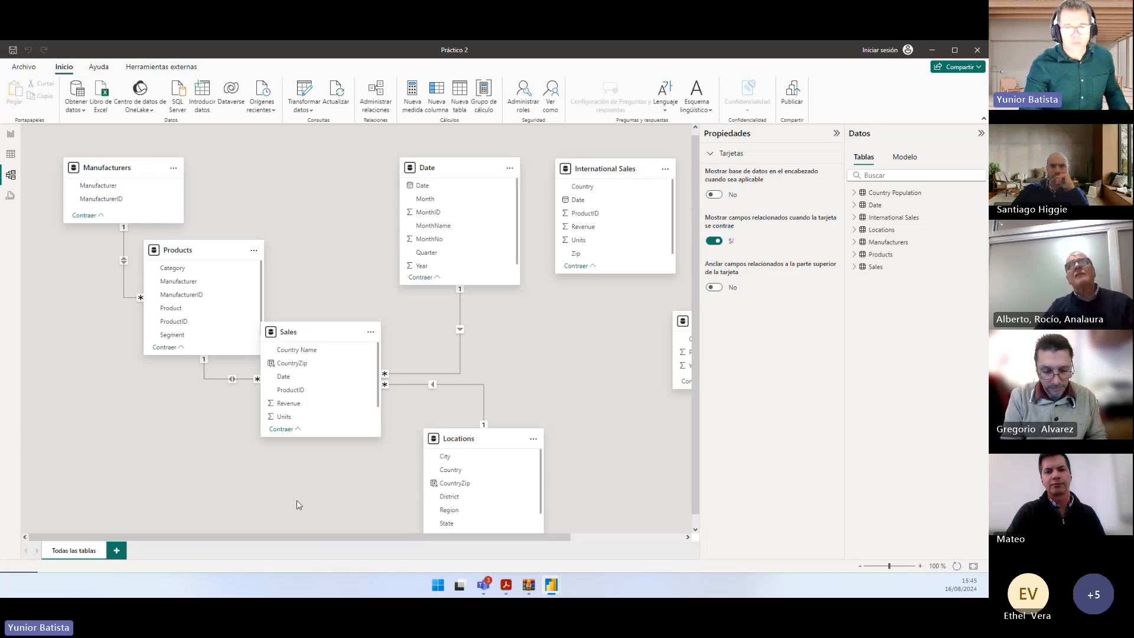
{"action": "left_click", "coordinate": [508, 587]}
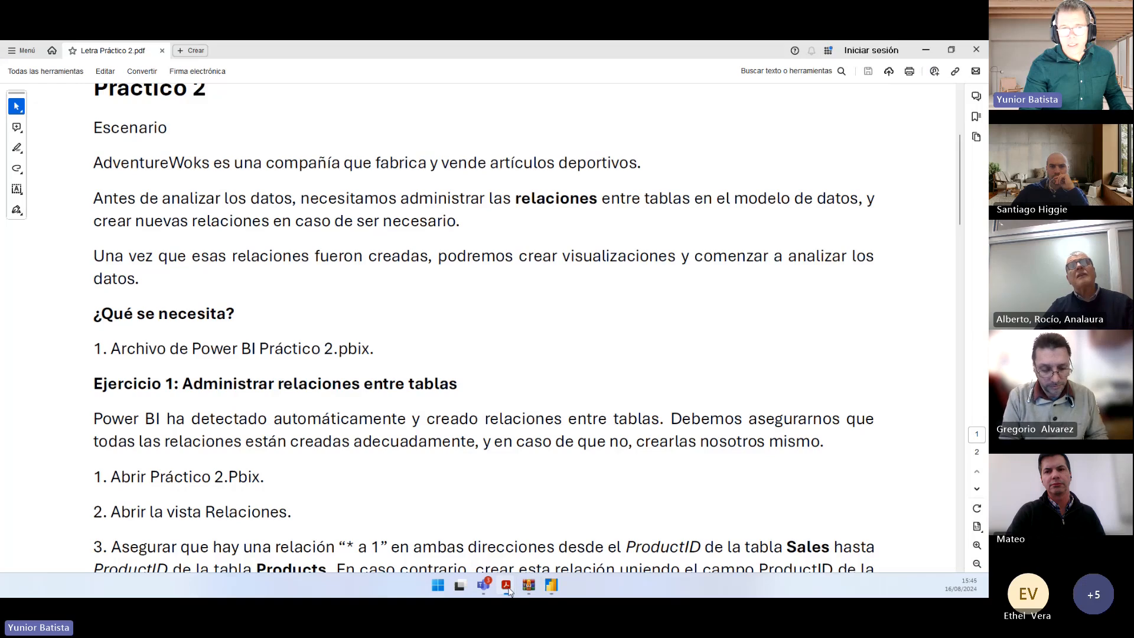
{"action": "scroll", "coordinate": [246, 328], "scroll_direction": "up", "scroll_amount": 2}
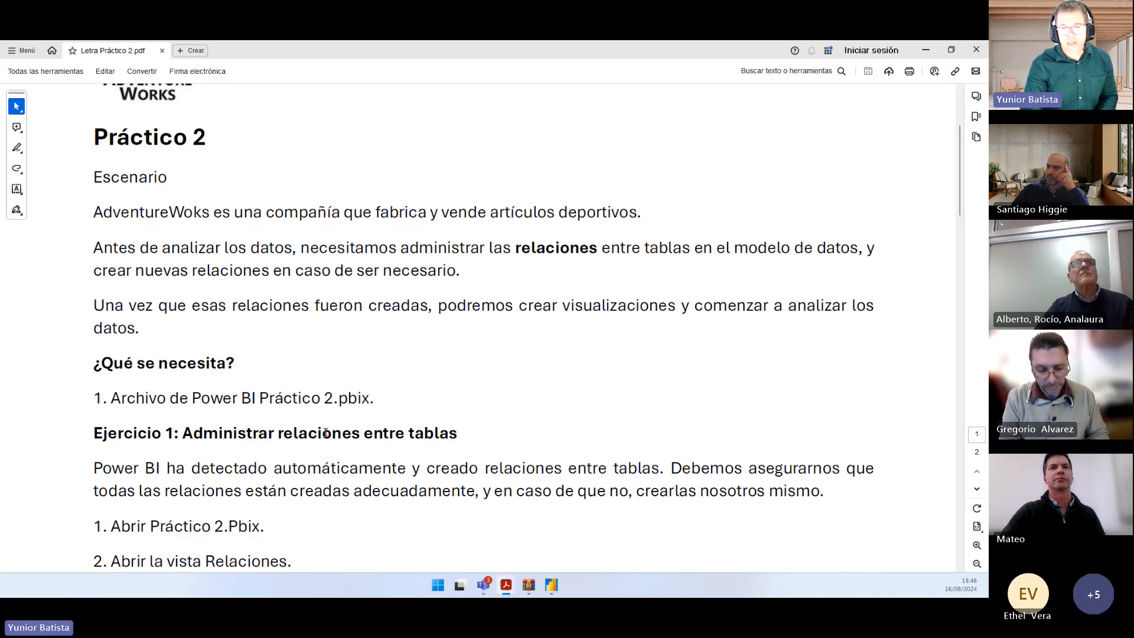
Return to the Práctico 2 model in Power BI, shift the Sales table slightly right, and select International Sales, Sales and Locations in turn
{"action": "mouse_move", "coordinate": [560, 586]}
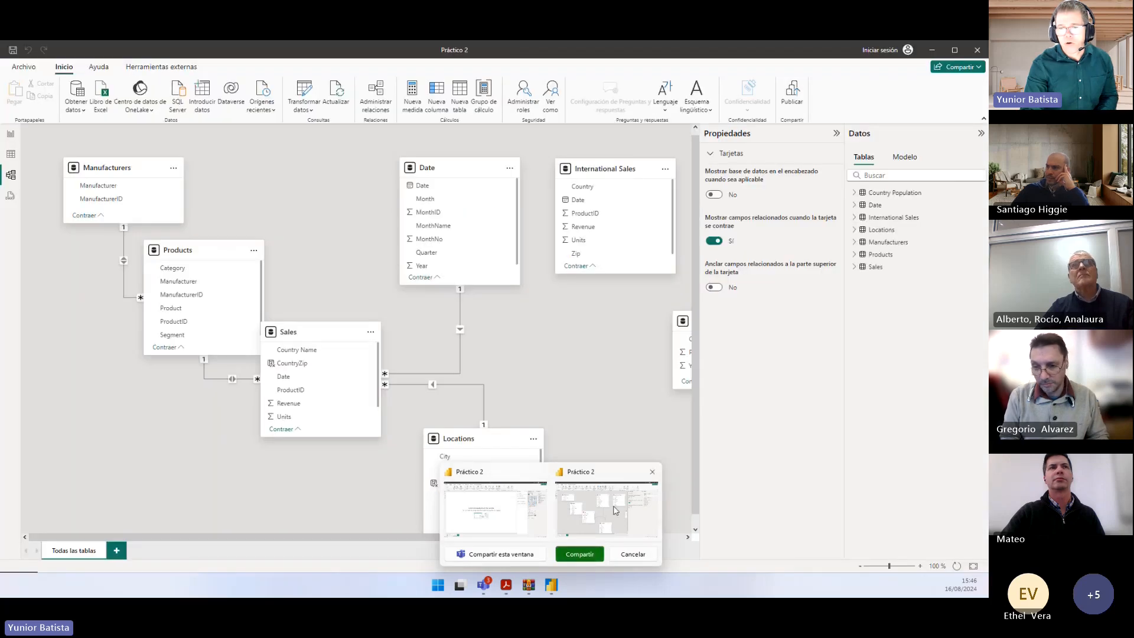
{"action": "left_click", "coordinate": [614, 509]}
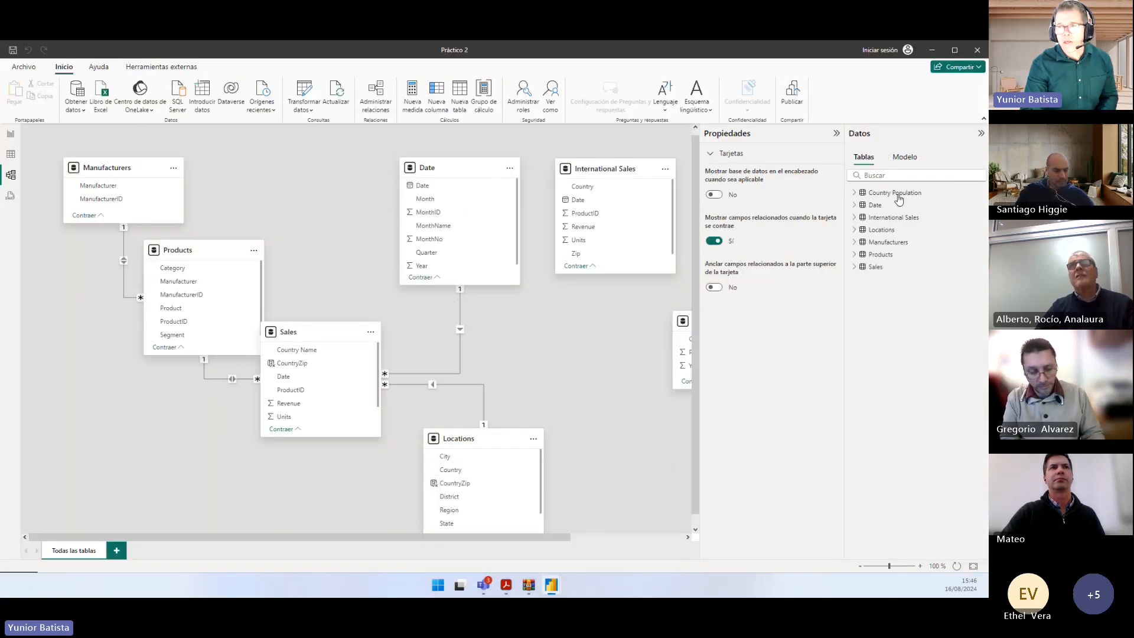
{"action": "left_click_drag", "start_coordinate": [313, 337], "coordinate": [330, 335]}
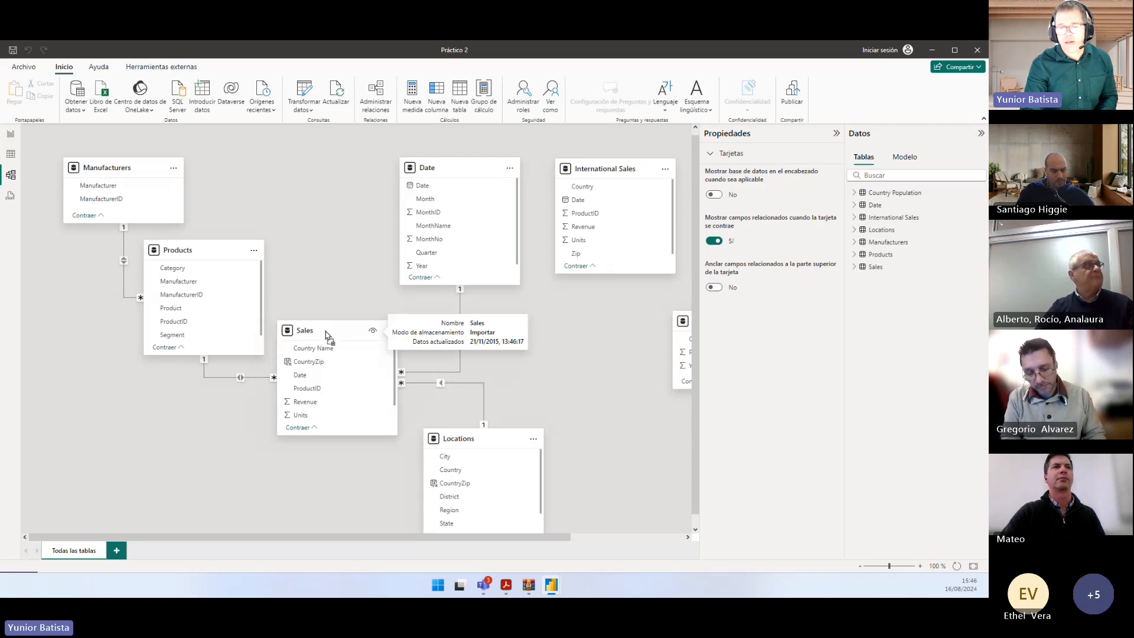
{"action": "left_click", "coordinate": [606, 170]}
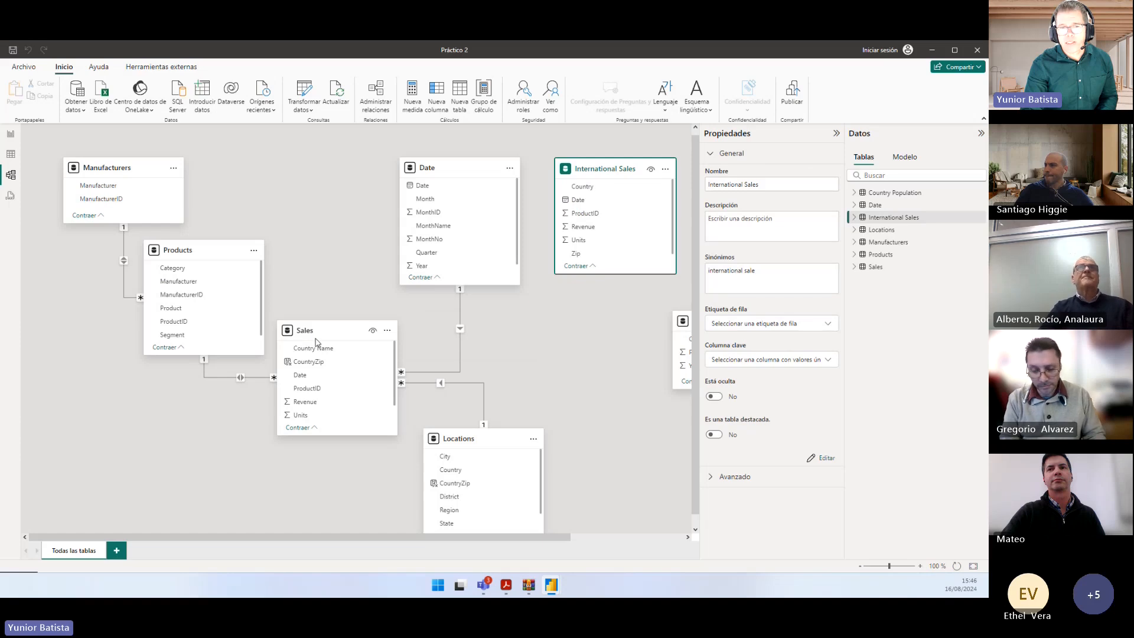
{"action": "left_click", "coordinate": [349, 334]}
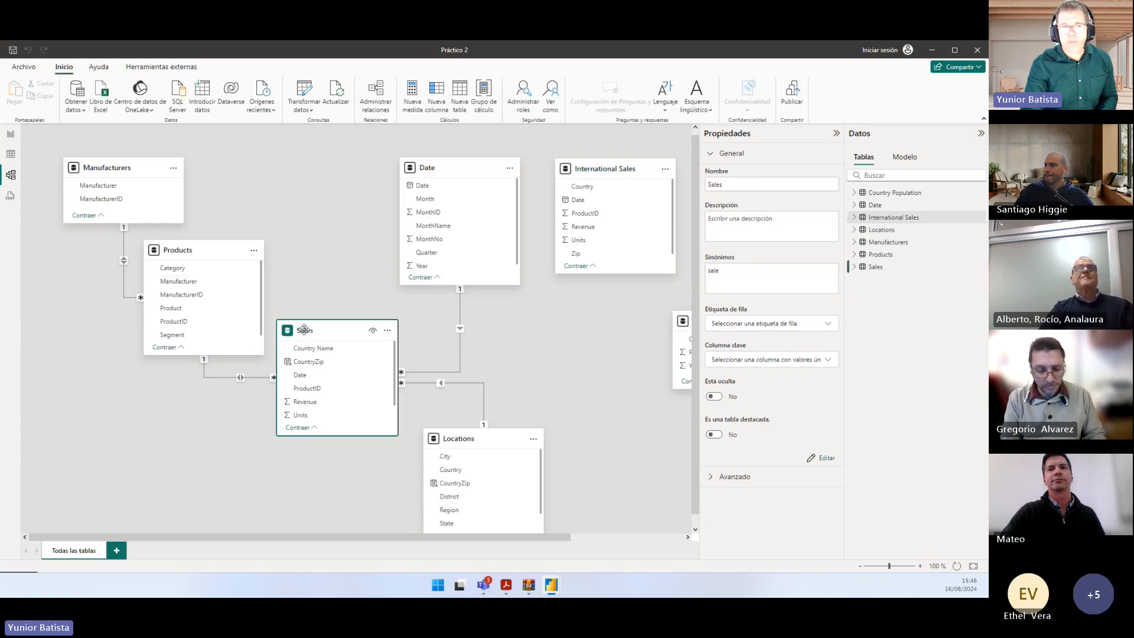
{"action": "left_click", "coordinate": [464, 437]}
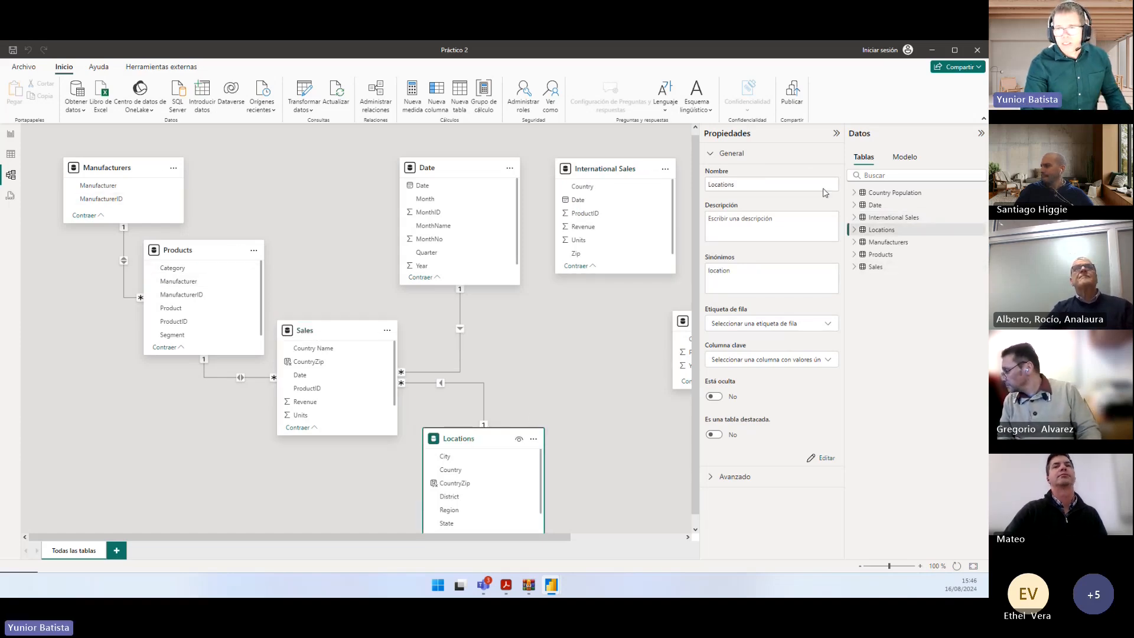
Collapse the properties pane, move the Locations table up and right, and shift the Sales table slightly up in the diagram
{"action": "left_click", "coordinate": [837, 133]}
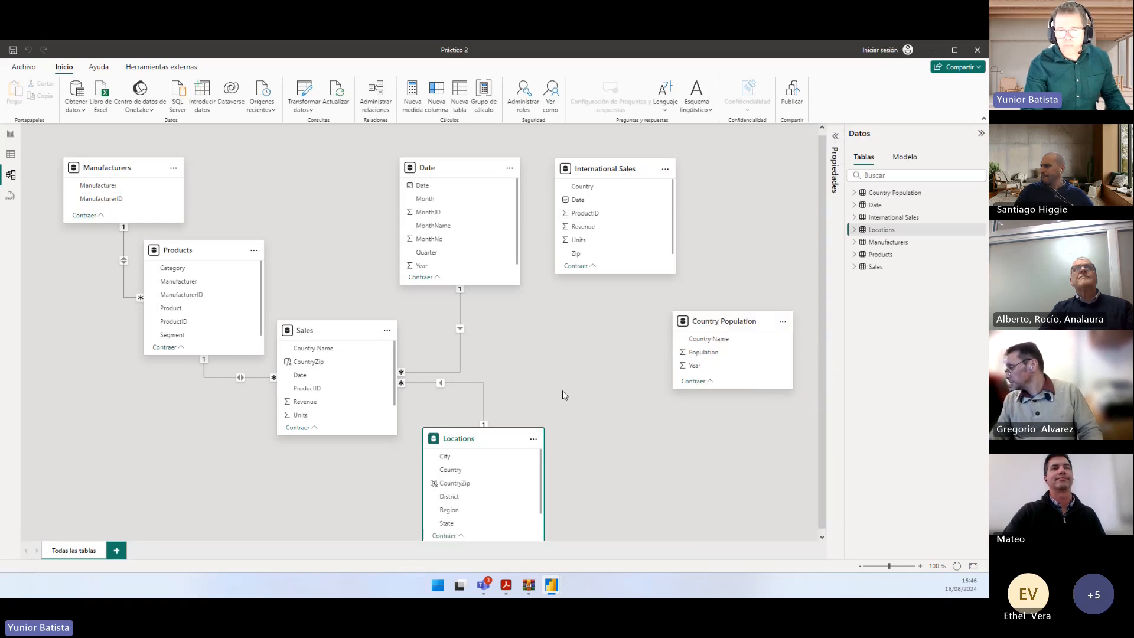
{"action": "left_click_drag", "start_coordinate": [482, 442], "coordinate": [508, 416]}
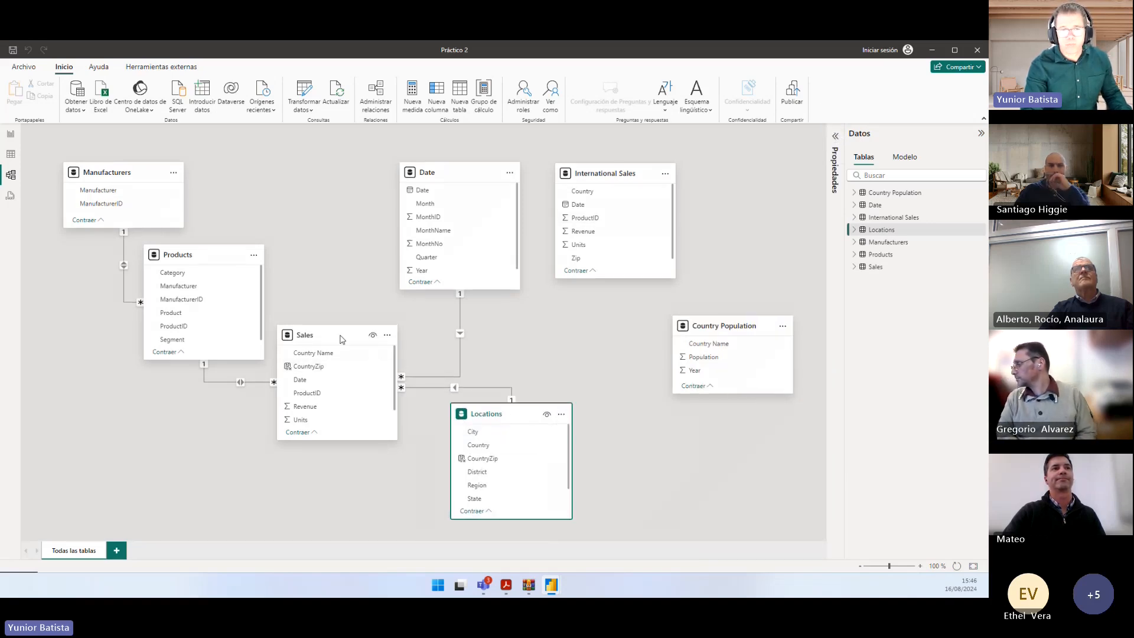
{"action": "left_click_drag", "start_coordinate": [335, 335], "coordinate": [333, 325]}
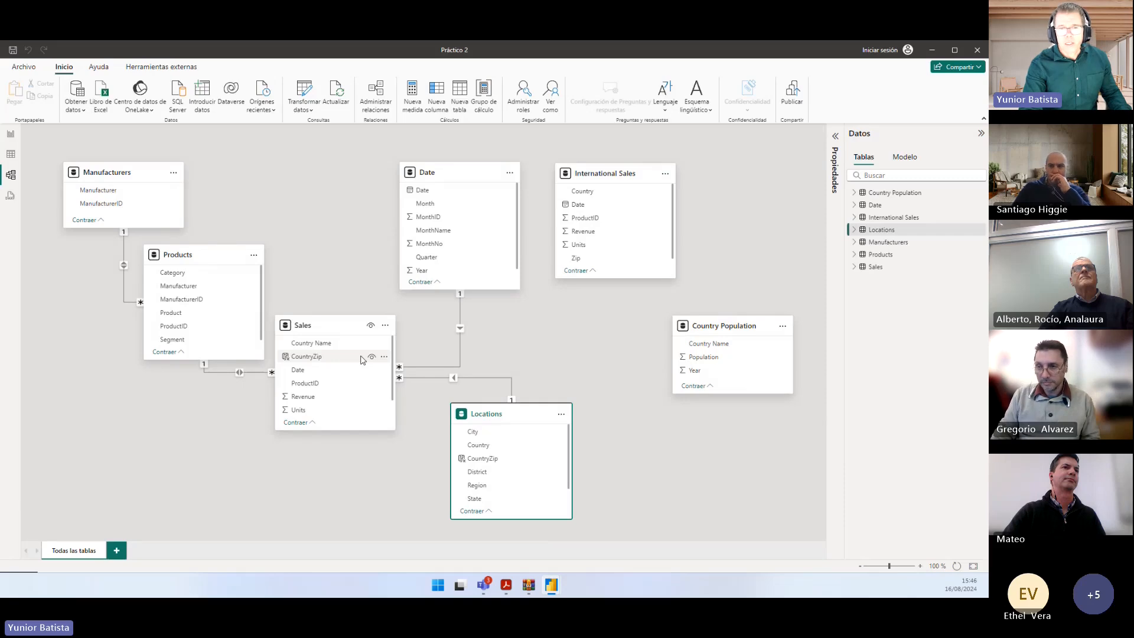
Switch to Letra Práctico 2.pdf and read the required file, the Ejercicio 1 introduction and its first two instructions, highlighting the key phrases
{"action": "key", "text": "alt+Tab"}
{"action": "scroll", "coordinate": [213, 388], "scroll_direction": "down", "scroll_amount": 3}
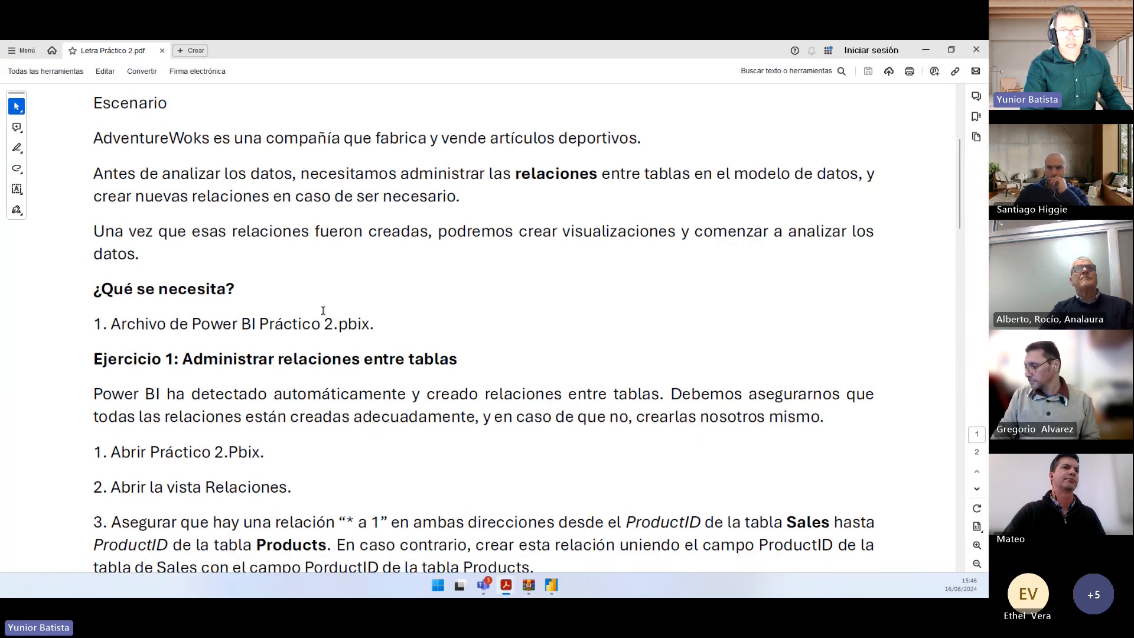
{"action": "left_click_drag", "start_coordinate": [260, 327], "coordinate": [369, 327]}
{"action": "scroll", "coordinate": [134, 348], "scroll_direction": "down", "scroll_amount": 2}
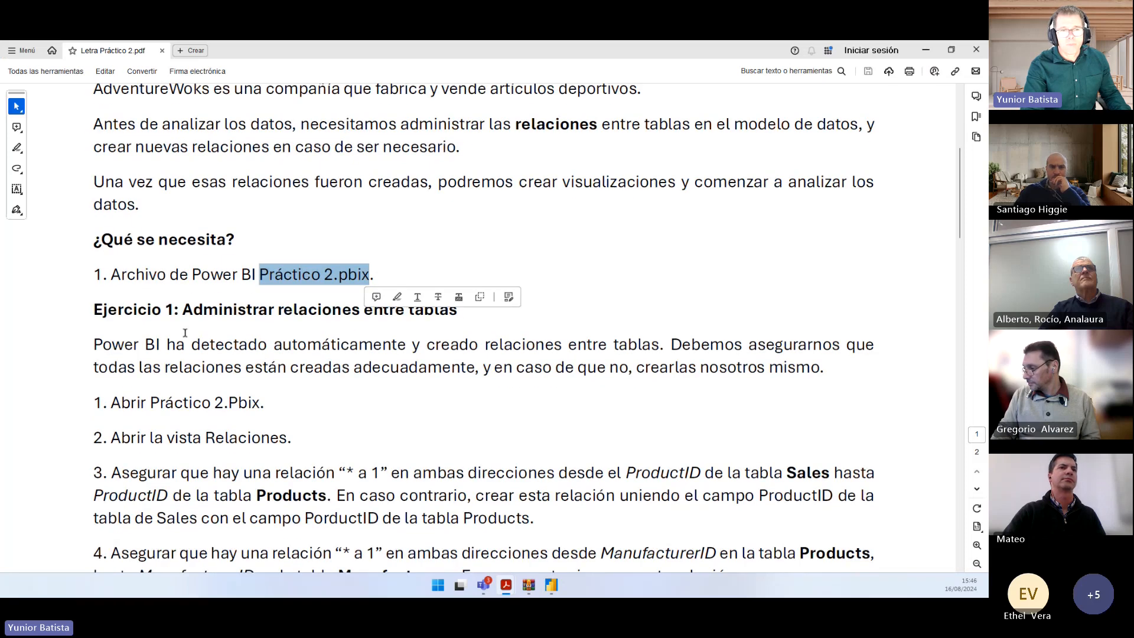
{"action": "left_click_drag", "start_coordinate": [94, 345], "coordinate": [278, 345]}
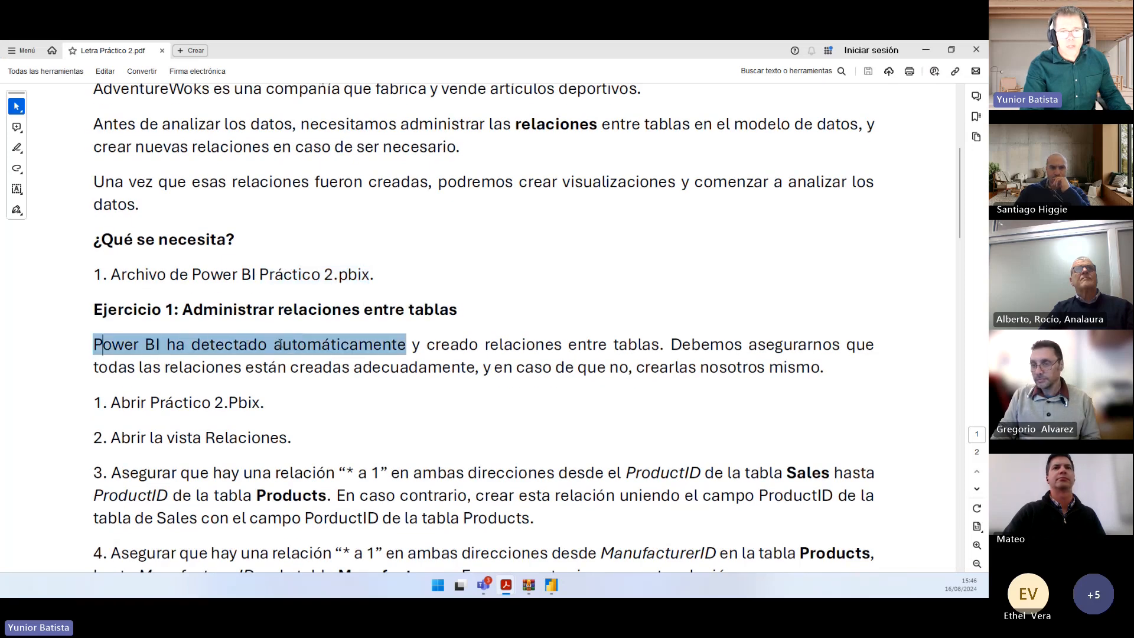
{"action": "left_click_drag", "start_coordinate": [380, 353], "coordinate": [791, 353]}
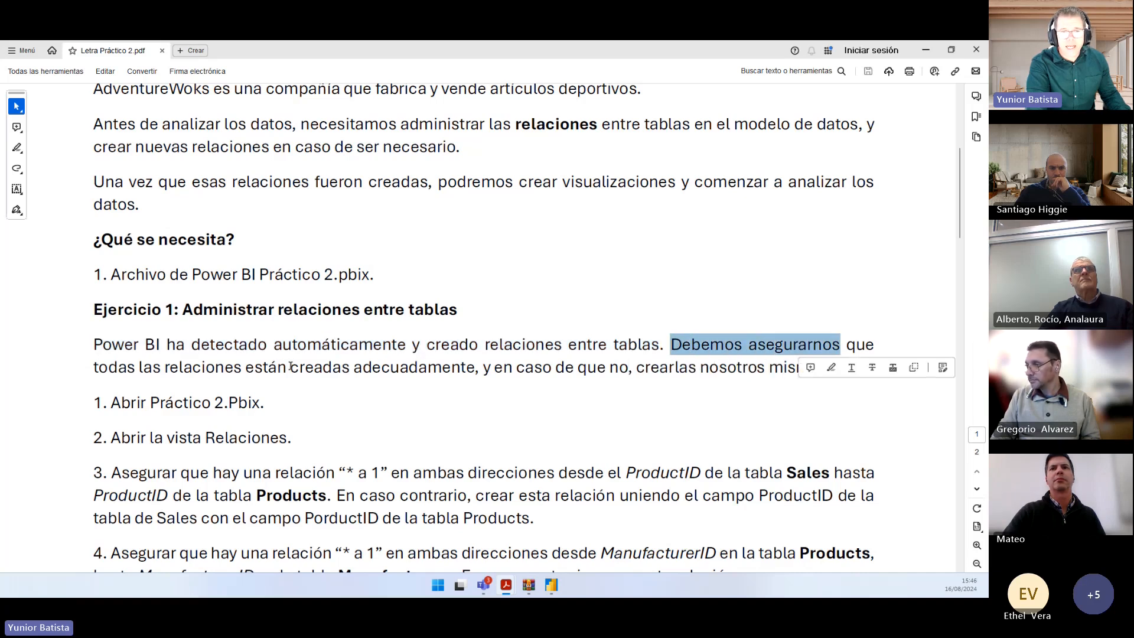
{"action": "left_click_drag", "start_coordinate": [290, 368], "coordinate": [438, 372]}
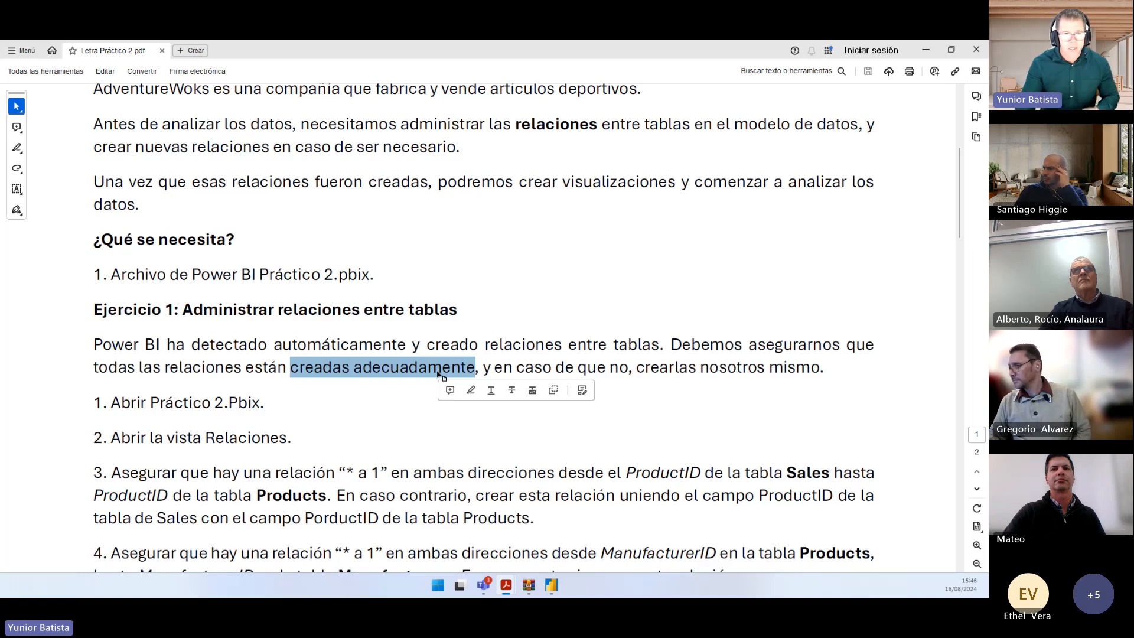
{"action": "left_click", "coordinate": [401, 371]}
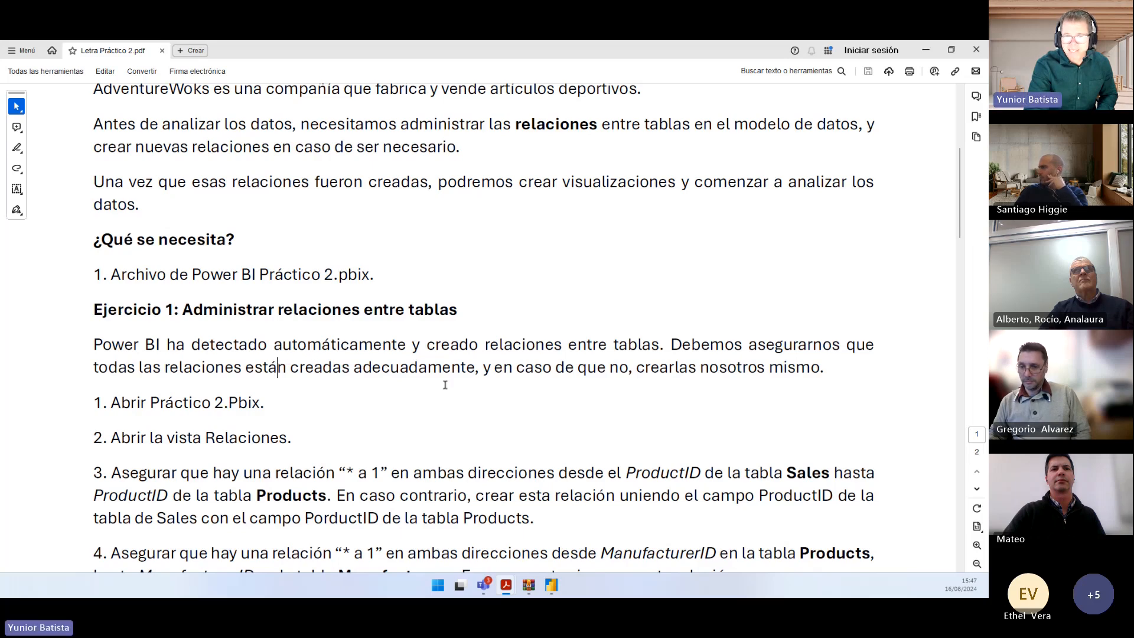
{"action": "scroll", "coordinate": [228, 392], "scroll_direction": "down", "scroll_amount": 3}
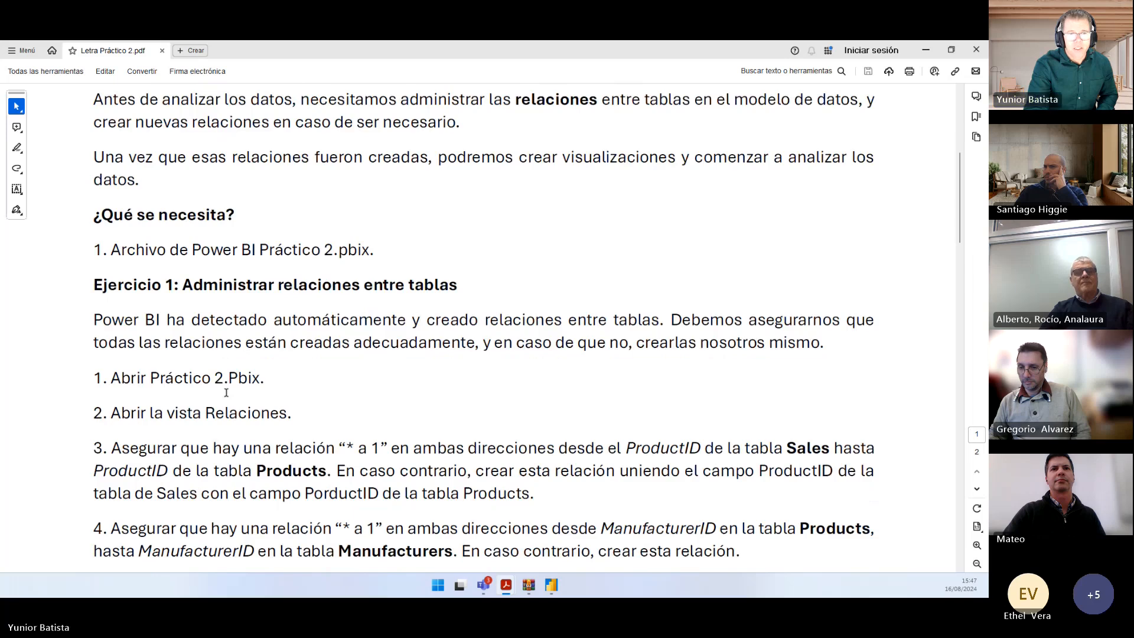
{"action": "left_click_drag", "start_coordinate": [103, 314], "coordinate": [178, 348]}
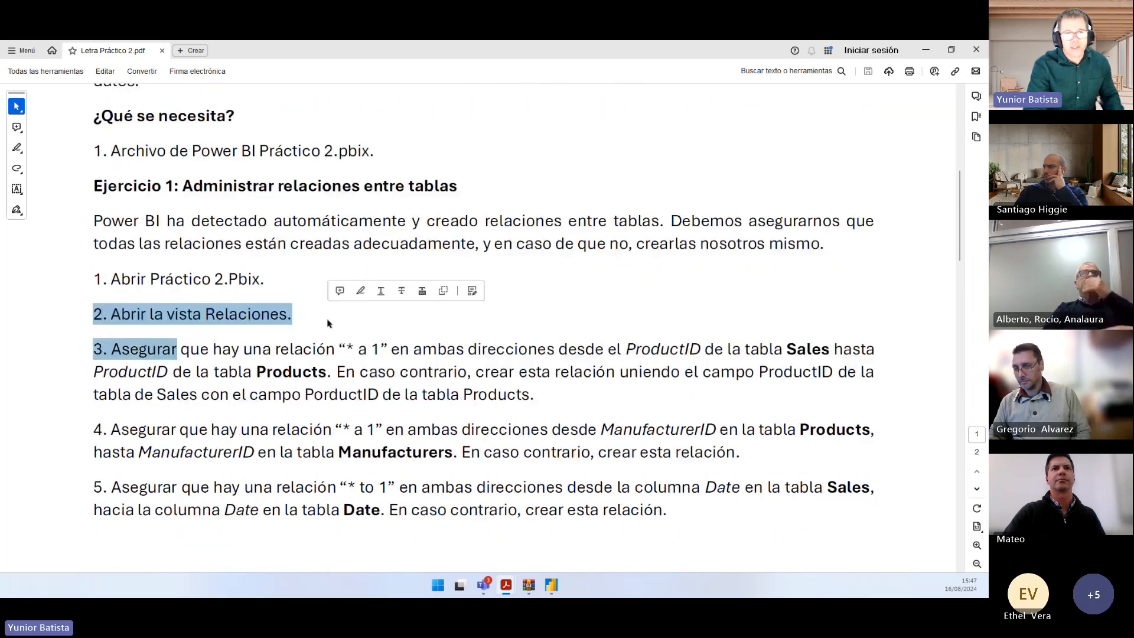
Return to the Práctico 2 report in Power BI and show the report view, the table view and the model view in turn
{"action": "key", "text": "alt+Tab"}
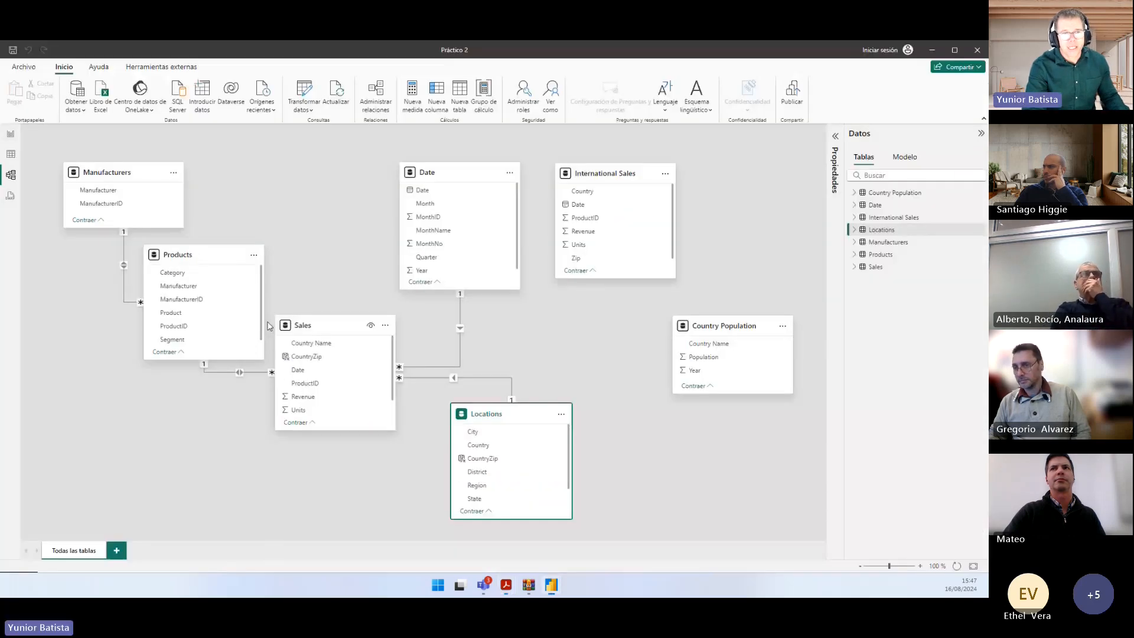
{"action": "left_click", "coordinate": [10, 135]}
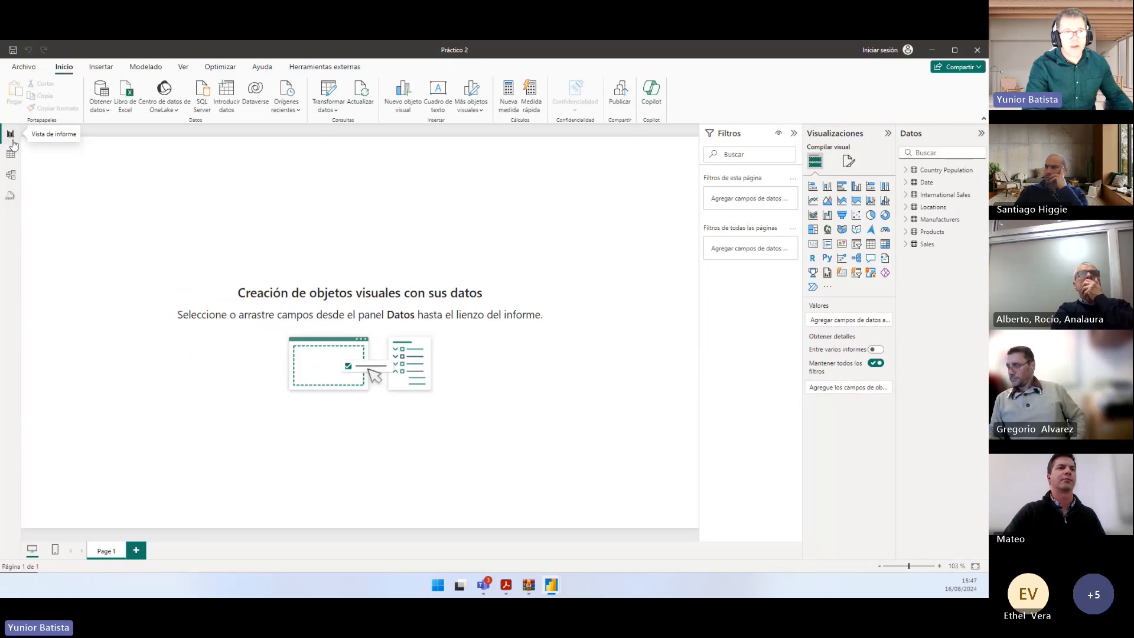
{"action": "left_click", "coordinate": [11, 154]}
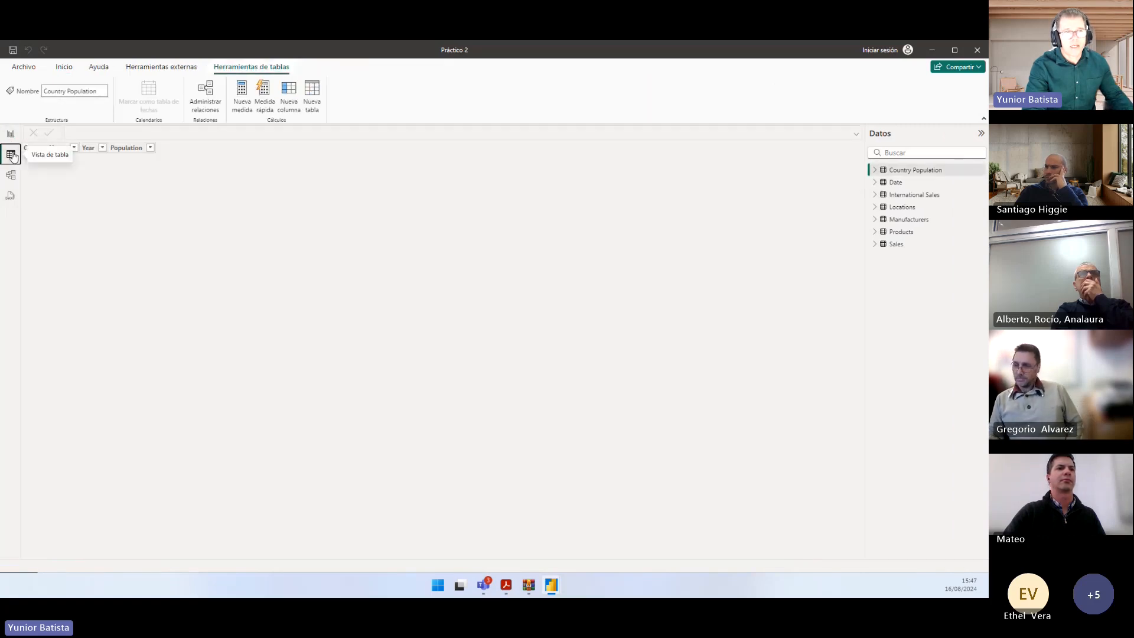
{"action": "left_click", "coordinate": [12, 176]}
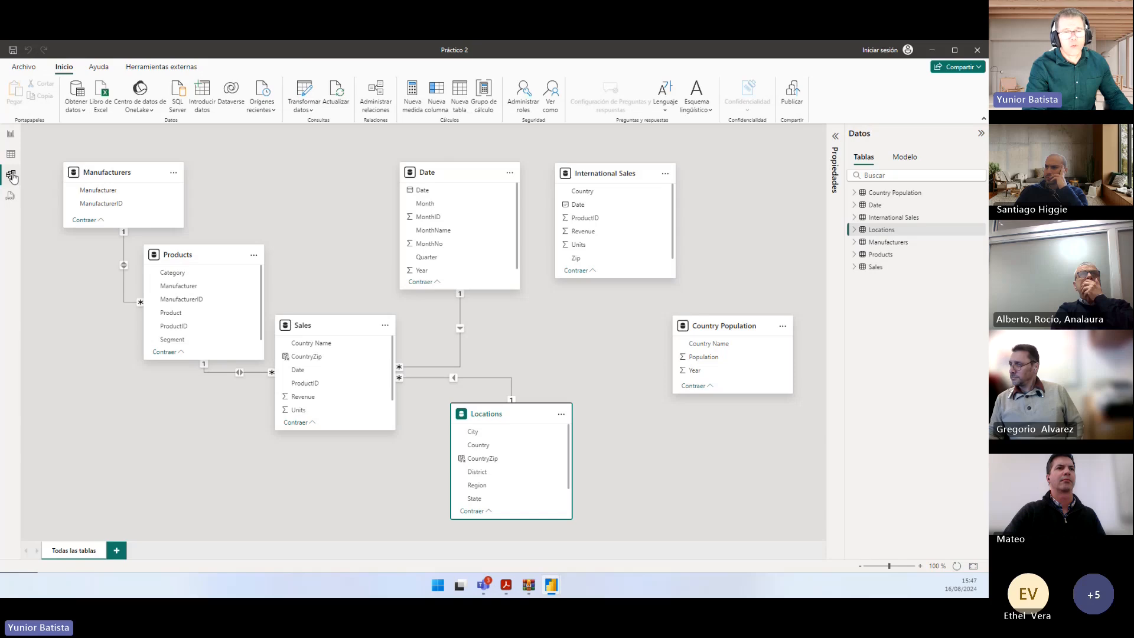
{"action": "key", "text": "alt"}
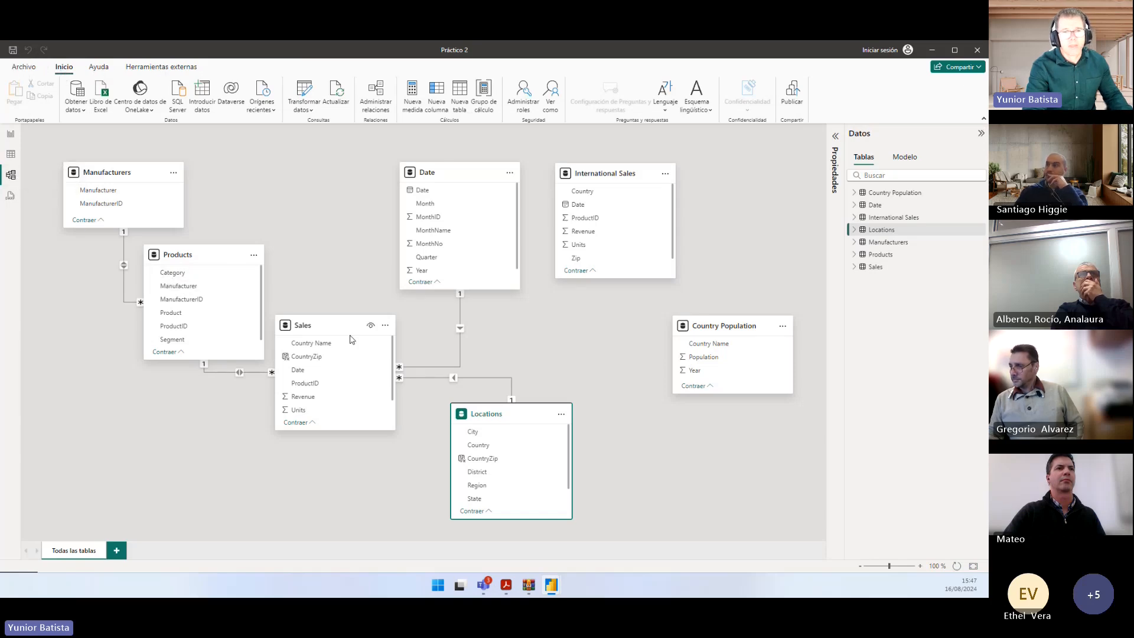
Switch to the exercise PDF and read instruction 3 on the "* a 1" ProductID relationship between Sales and Products, highlighting its key terms
{"action": "key", "text": "alt+Tab"}
{"action": "double_click", "coordinate": [174, 356]}
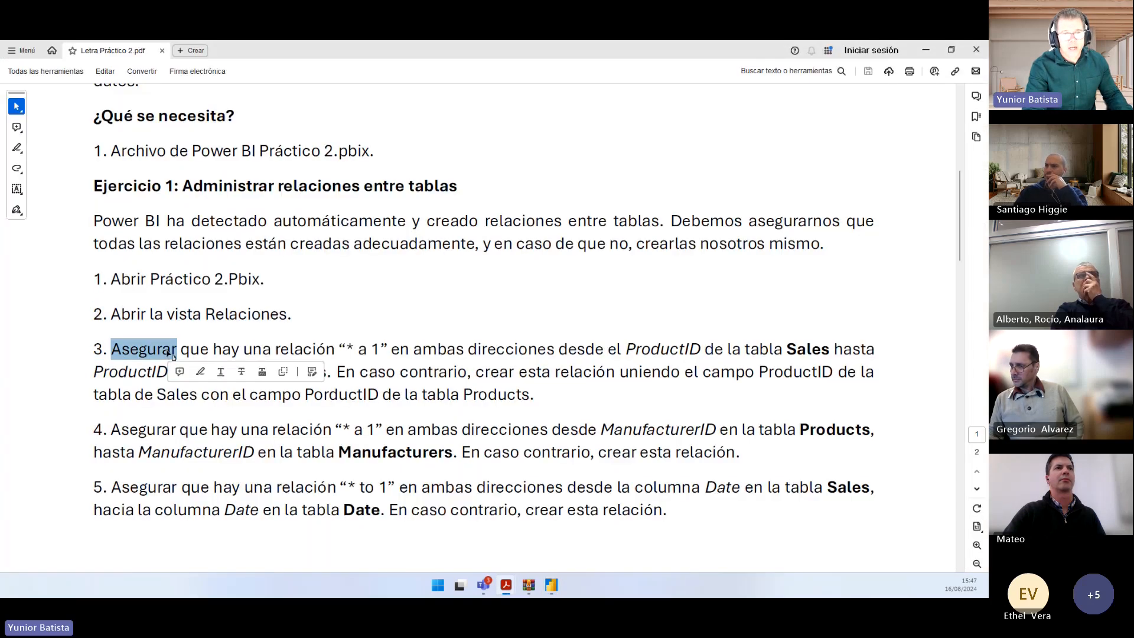
{"action": "left_click", "coordinate": [352, 348]}
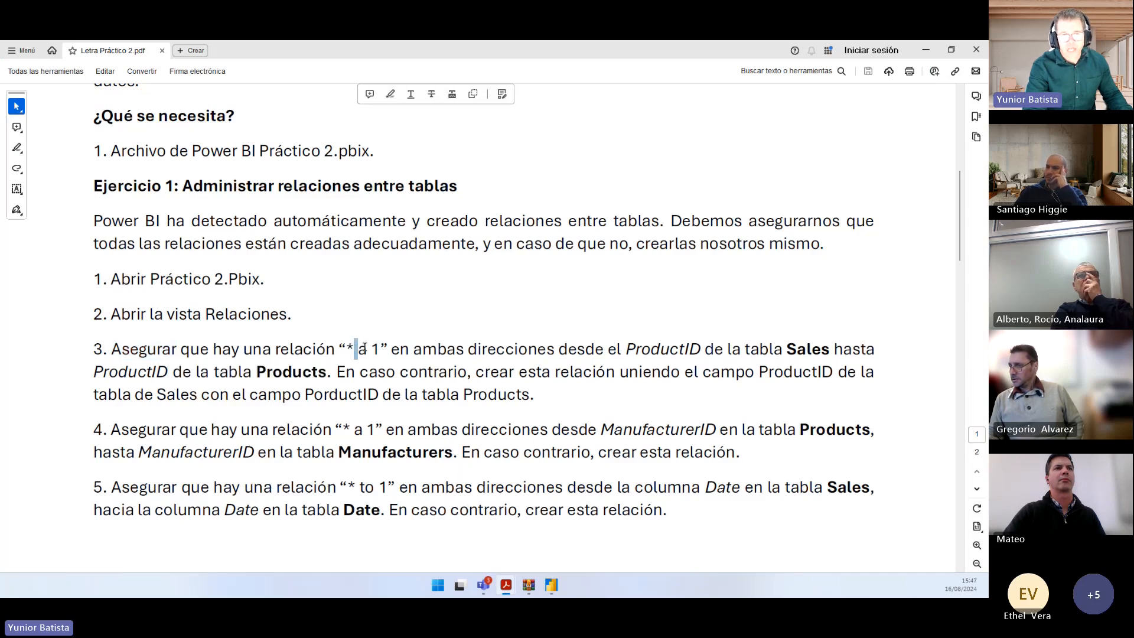
{"action": "double_click", "coordinate": [383, 348]}
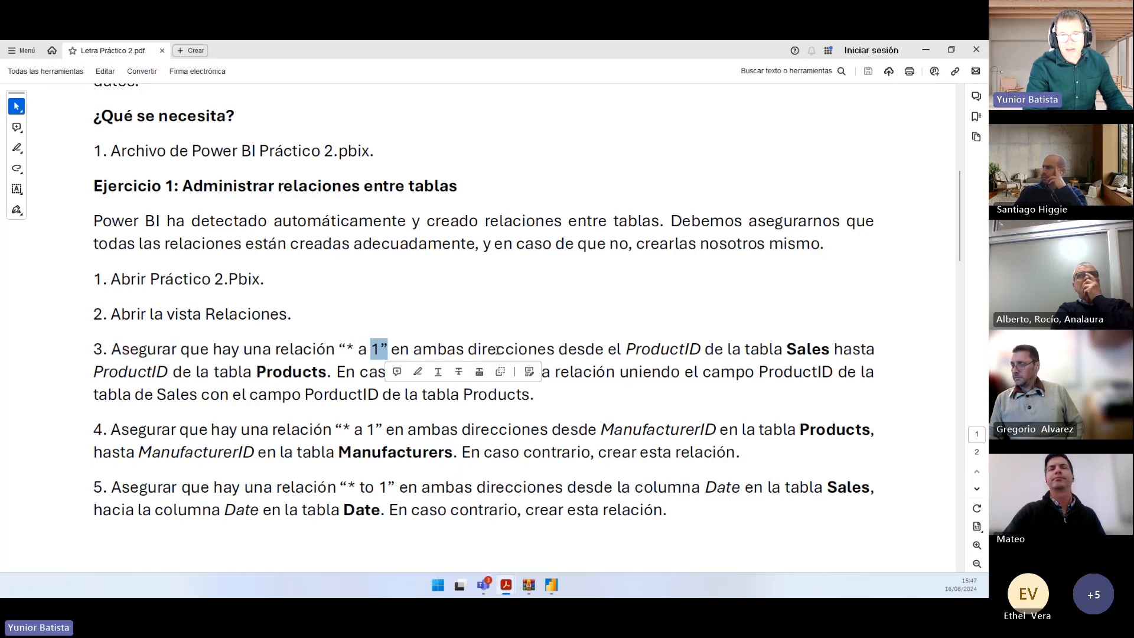
{"action": "left_click", "coordinate": [662, 351]}
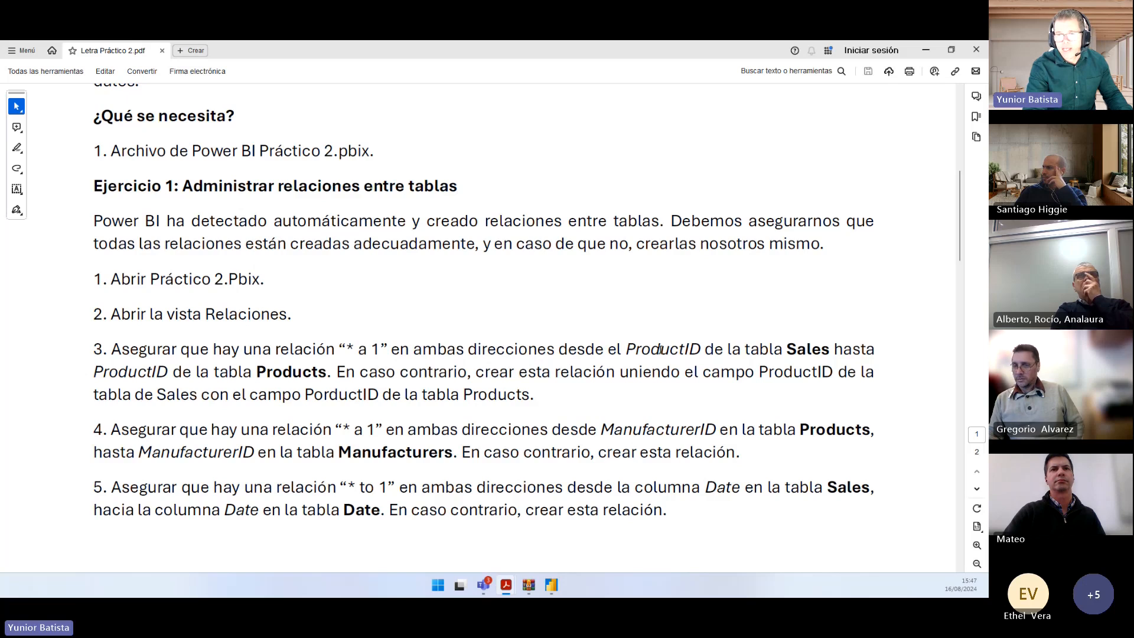
{"action": "double_click", "coordinate": [662, 350]}
{"action": "left_click", "coordinate": [806, 349]}
{"action": "double_click", "coordinate": [807, 348]}
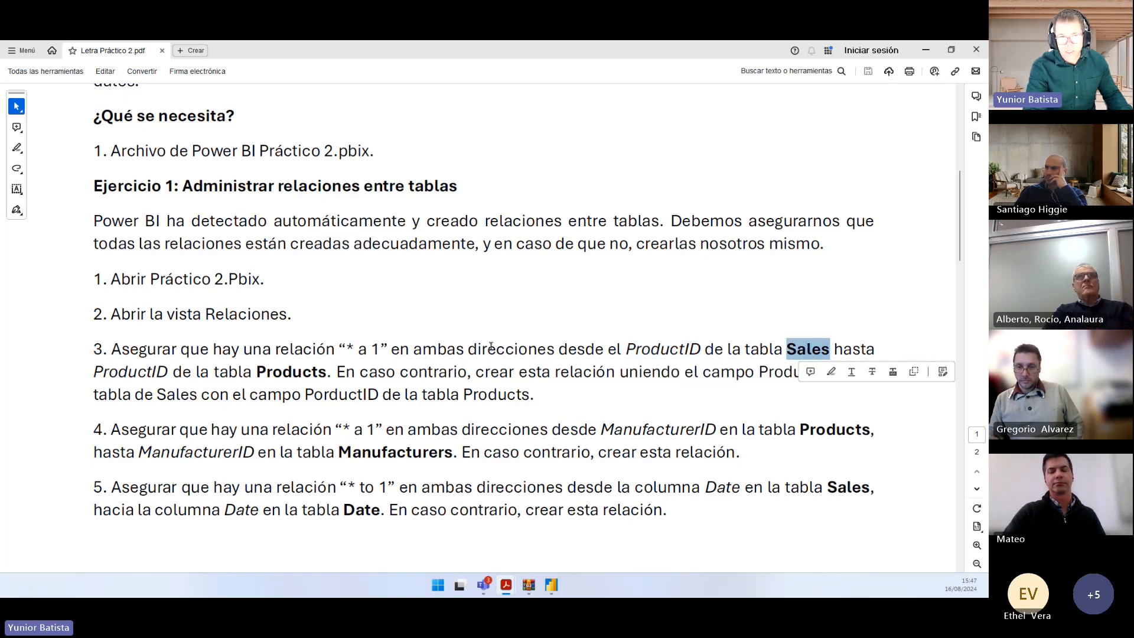
{"action": "double_click", "coordinate": [156, 373]}
{"action": "double_click", "coordinate": [299, 371]}
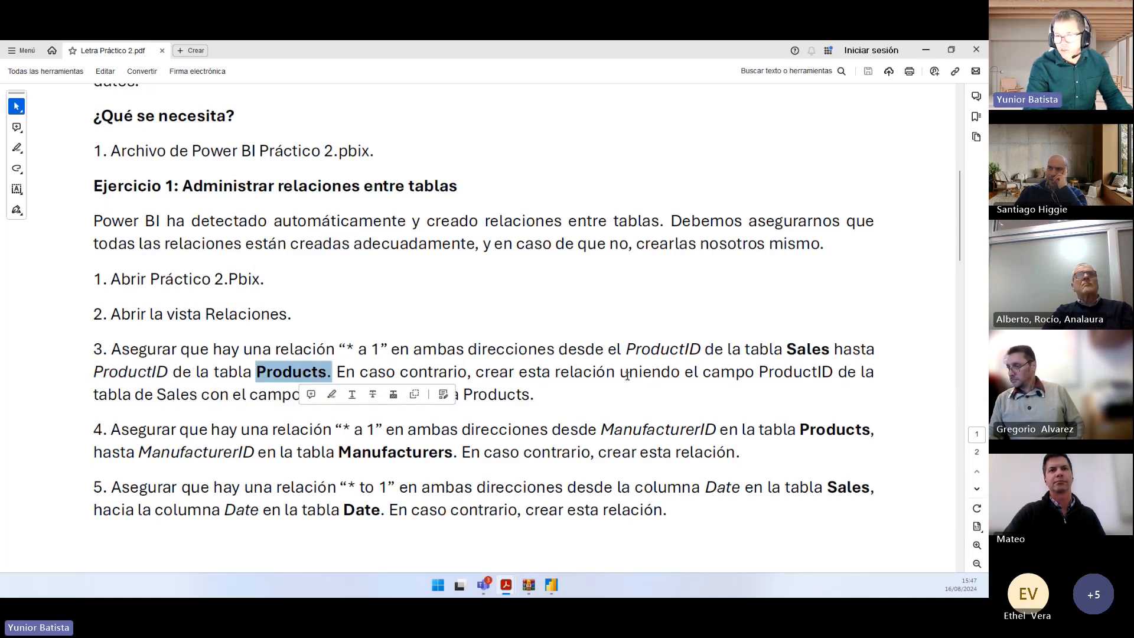
{"action": "double_click", "coordinate": [788, 371]}
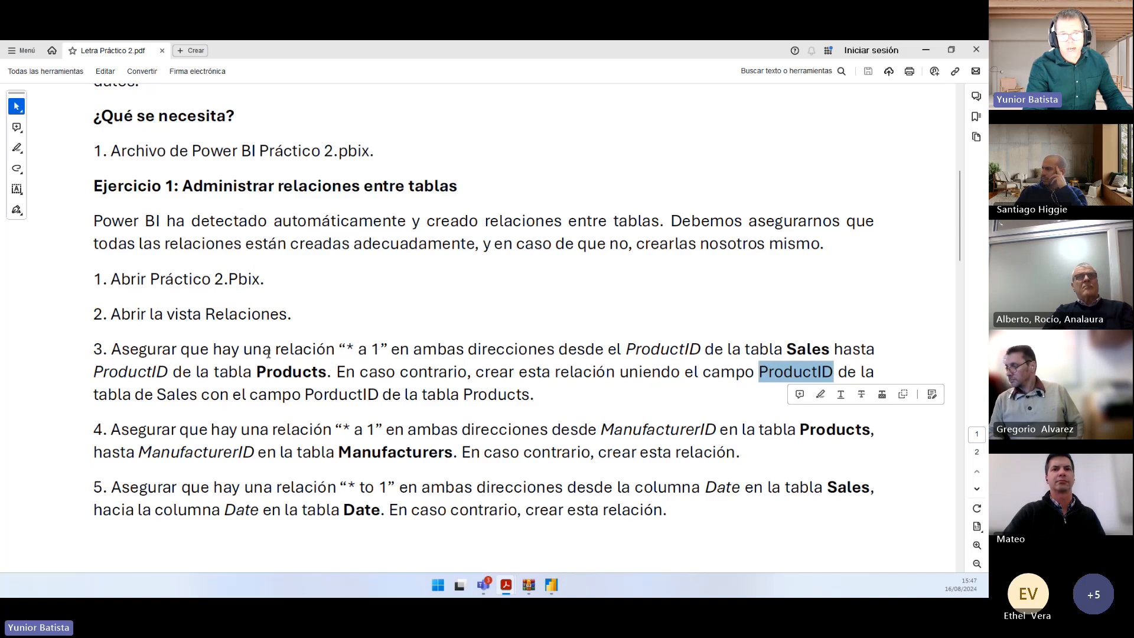
{"action": "left_click_drag", "start_coordinate": [351, 347], "coordinate": [381, 347]}
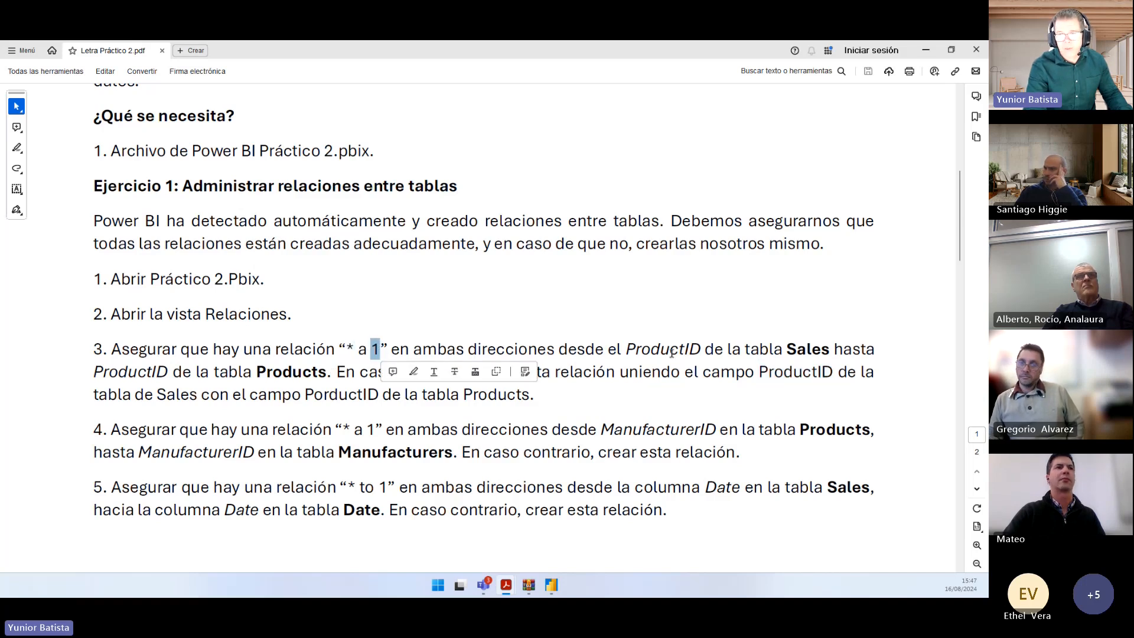
{"action": "double_click", "coordinate": [273, 374]}
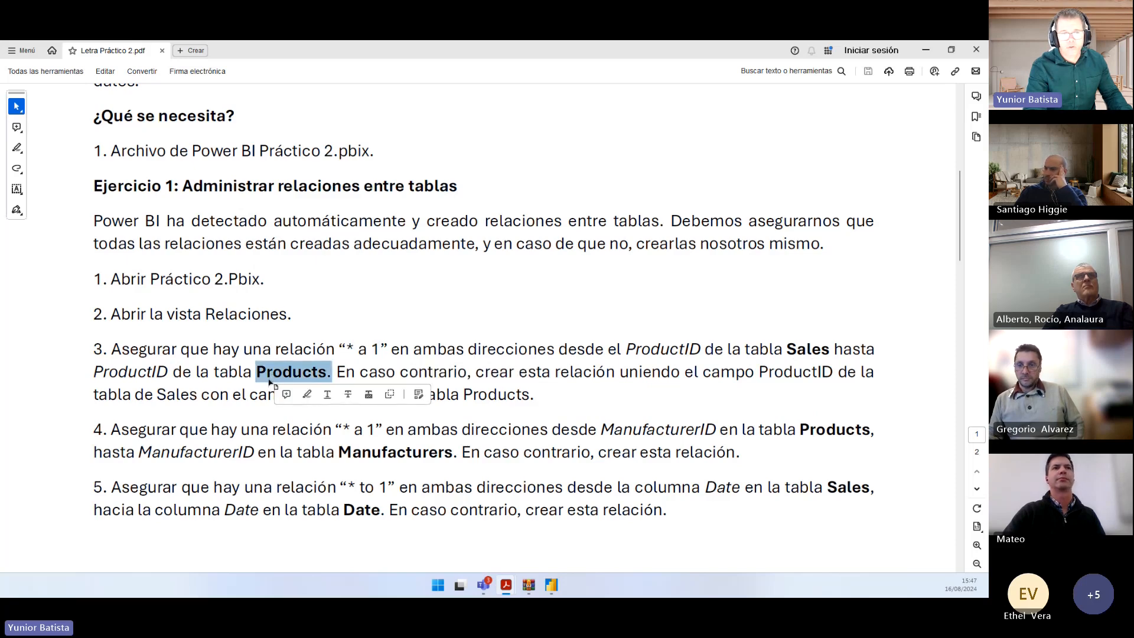
Switch to the Power BI model, move the Sales table lower in the diagram, and select the relationship between Products and Sales
{"action": "key", "text": "alt+Tab"}
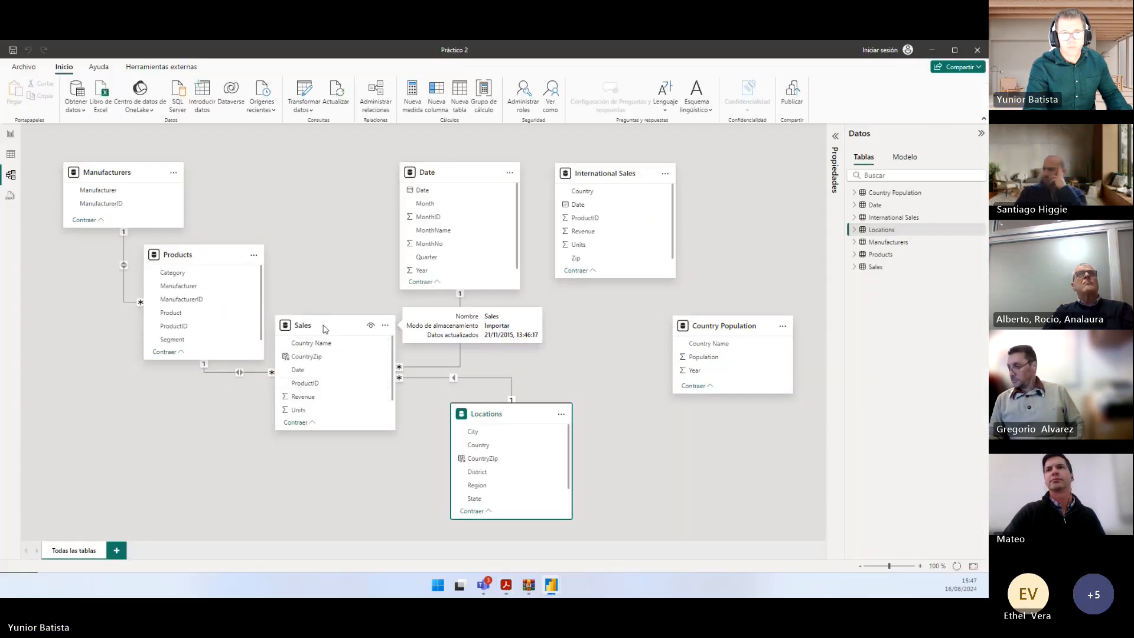
{"action": "left_click_drag", "start_coordinate": [323, 325], "coordinate": [323, 374]}
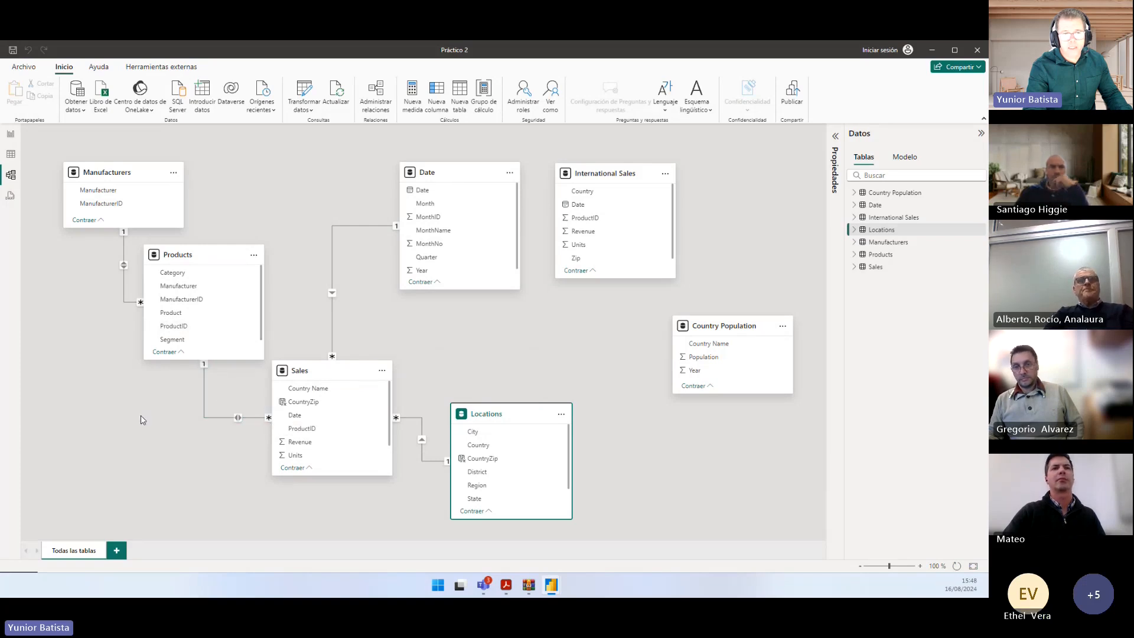
{"action": "left_click", "coordinate": [103, 420]}
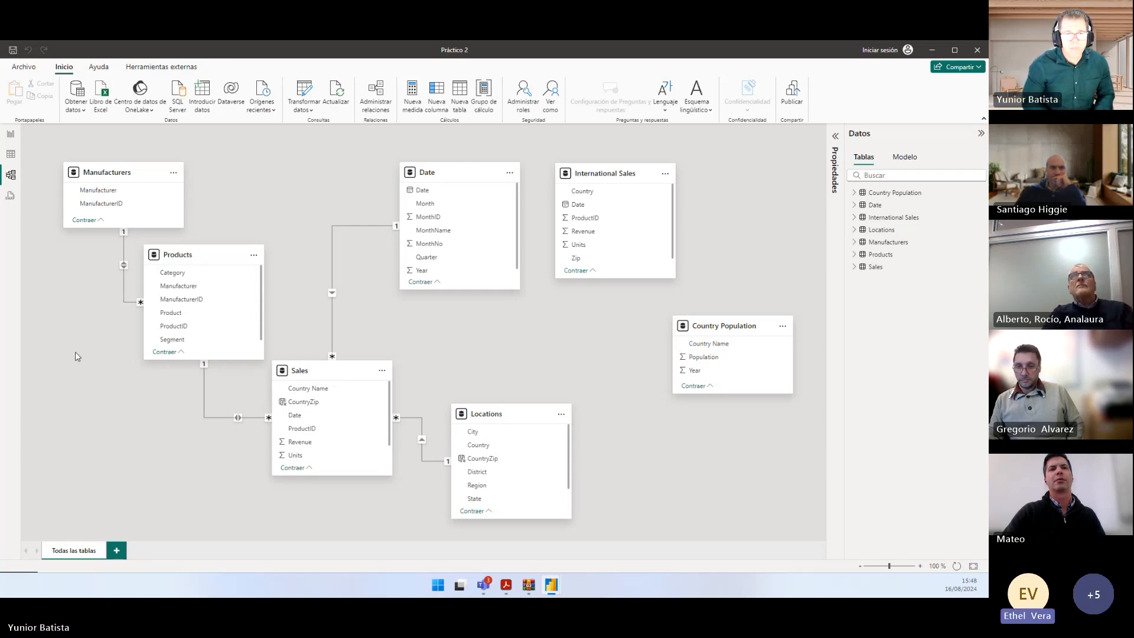
{"action": "left_click", "coordinate": [204, 396]}
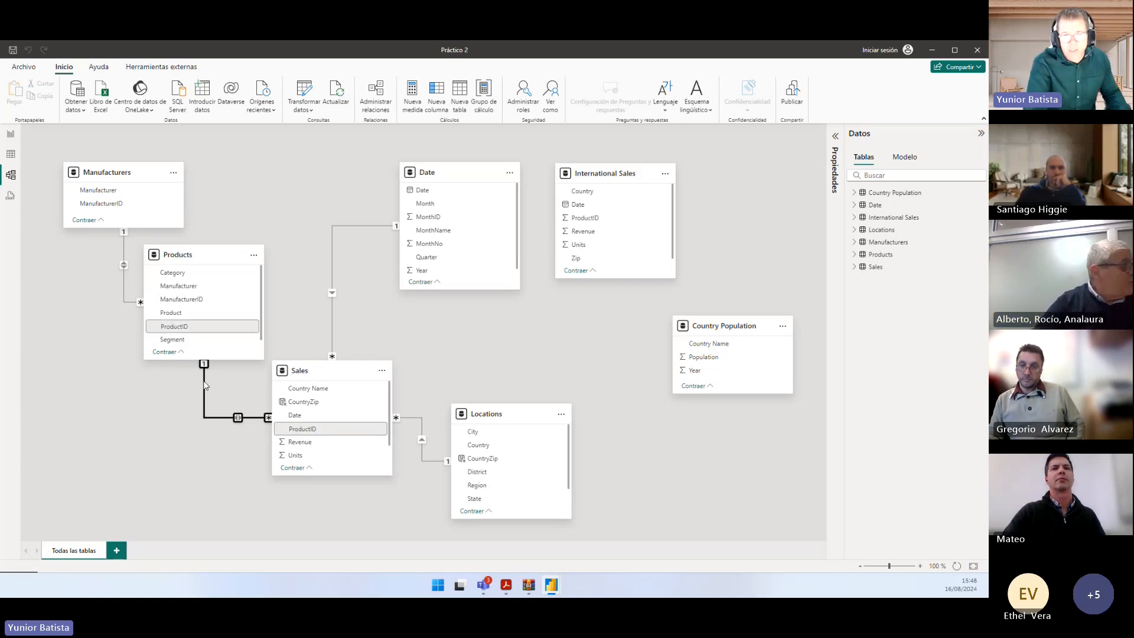
Switch to the exercise PDF and highlight "a 1" in instruction 4 and "ambas direcciones" in instruction 3
{"action": "key", "text": "alt+Tab"}
{"action": "left_click", "coordinate": [203, 430]}
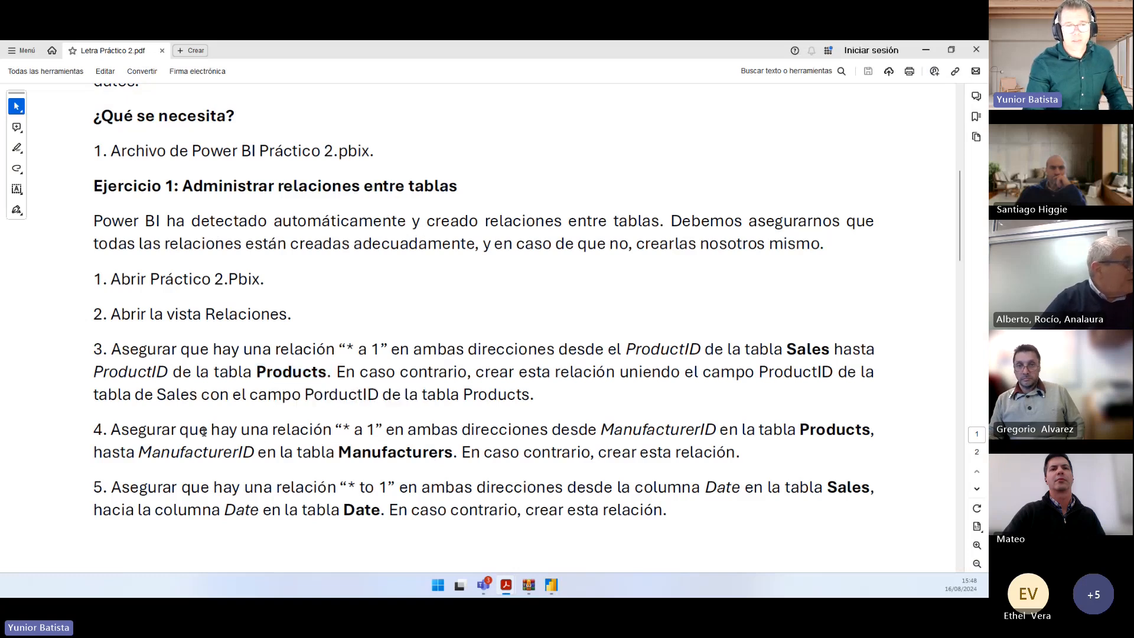
{"action": "left_click_drag", "start_coordinate": [112, 429], "coordinate": [374, 434]}
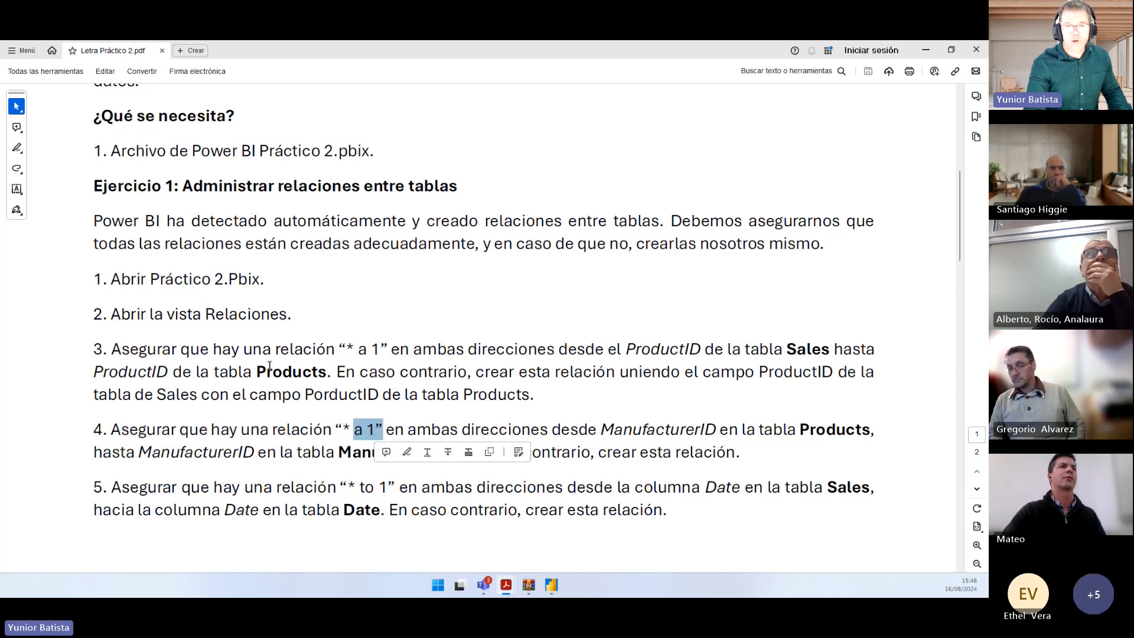
{"action": "left_click", "coordinate": [579, 373]}
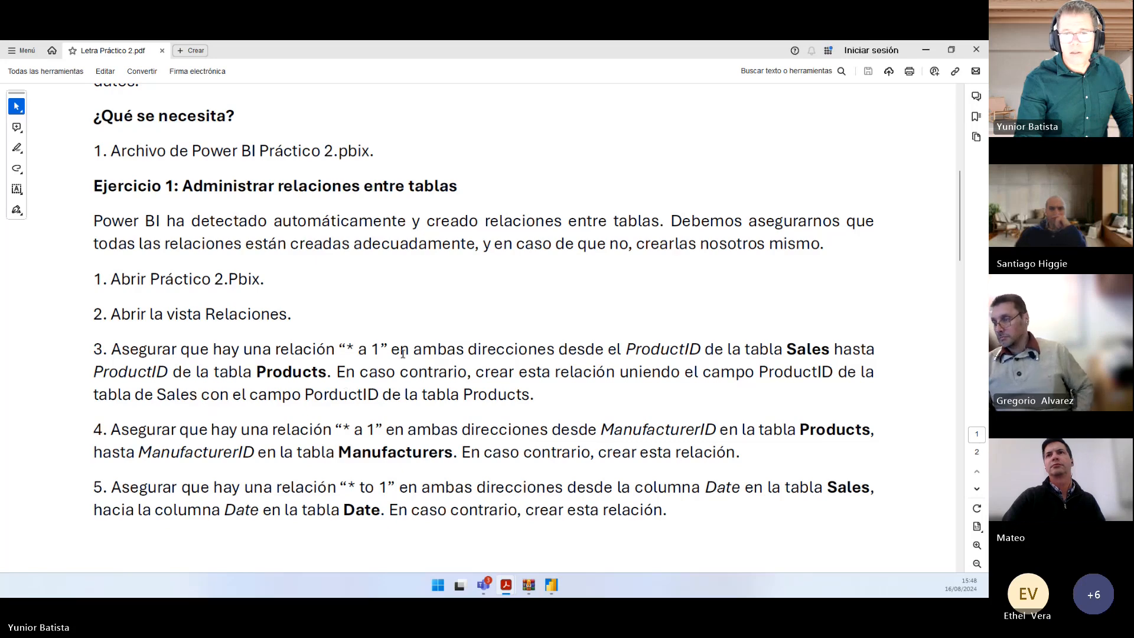
{"action": "left_click_drag", "start_coordinate": [414, 349], "coordinate": [555, 350]}
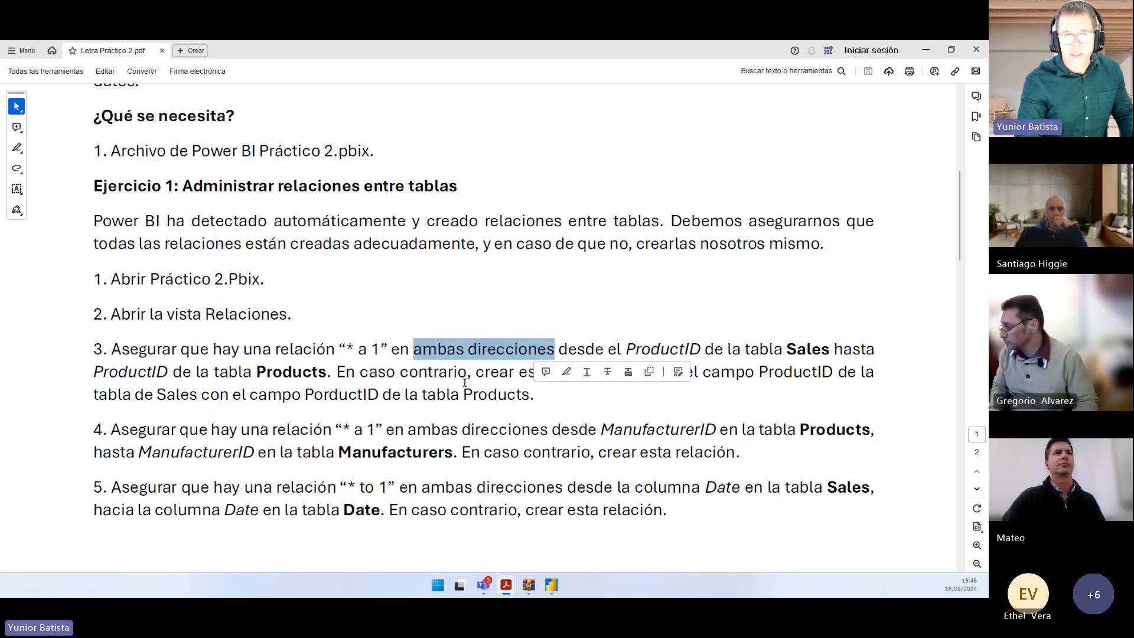
Return to the Power BI model and examine the ProductID relationship between the Sales and Products tables up close
{"action": "key", "text": "alt+Tab"}
{"action": "left_click", "coordinate": [107, 460]}
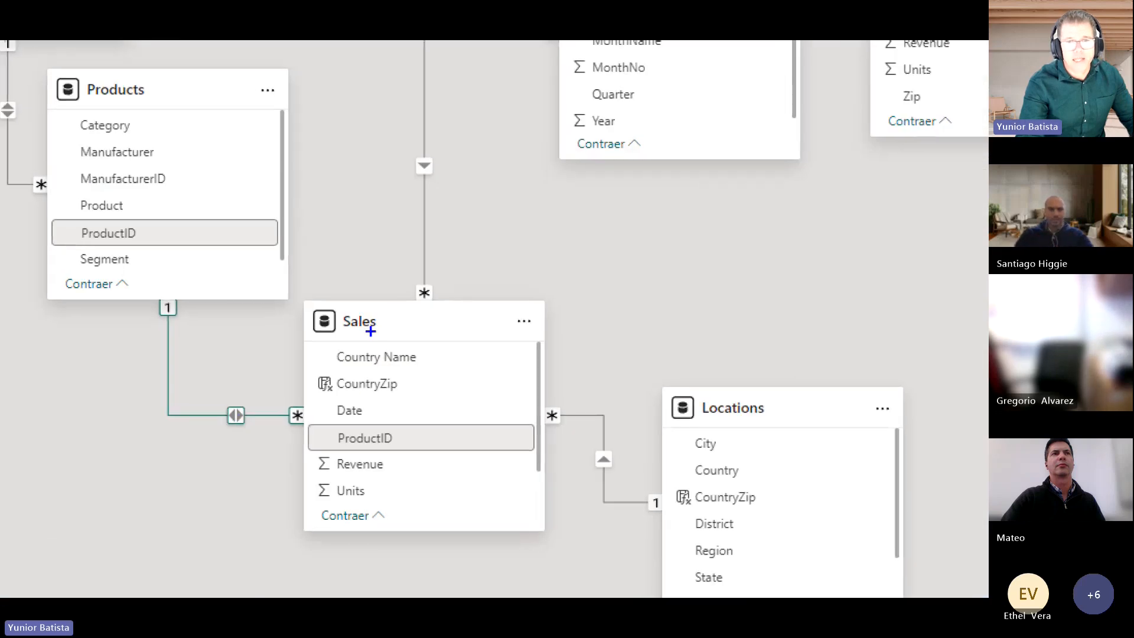
{"action": "left_click_drag", "start_coordinate": [335, 316], "coordinate": [388, 329]}
{"action": "left_click_drag", "start_coordinate": [83, 68], "coordinate": [136, 111]}
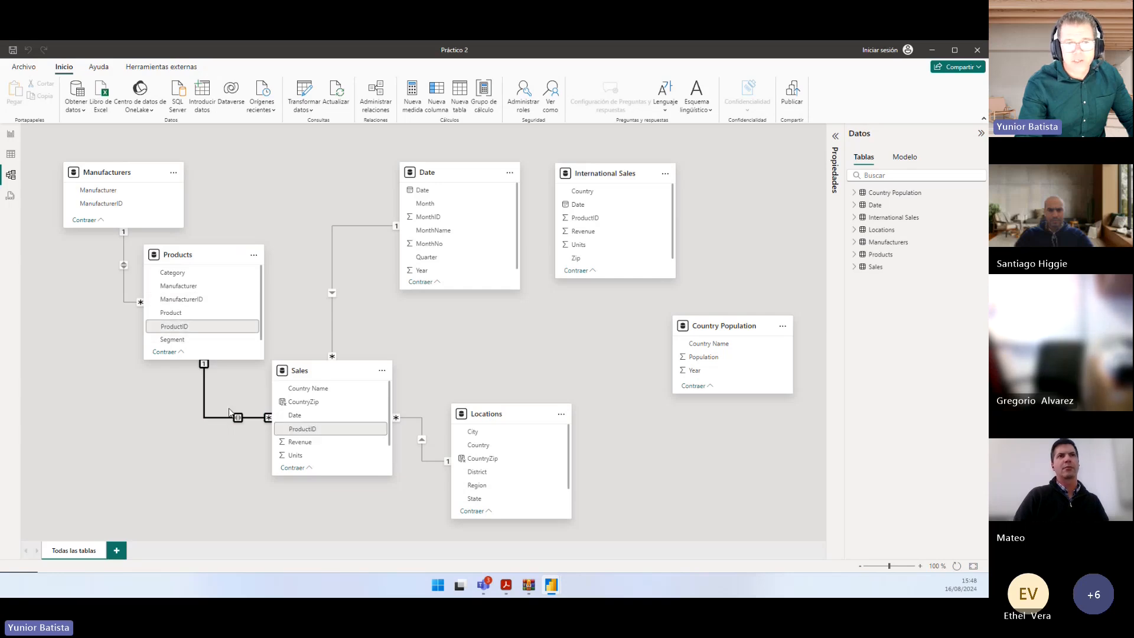
Edit the relationship between Sales and Products, set its cross-filter direction to Único, and save it
{"action": "double_click", "coordinate": [226, 421]}
{"action": "left_click", "coordinate": [565, 372]}
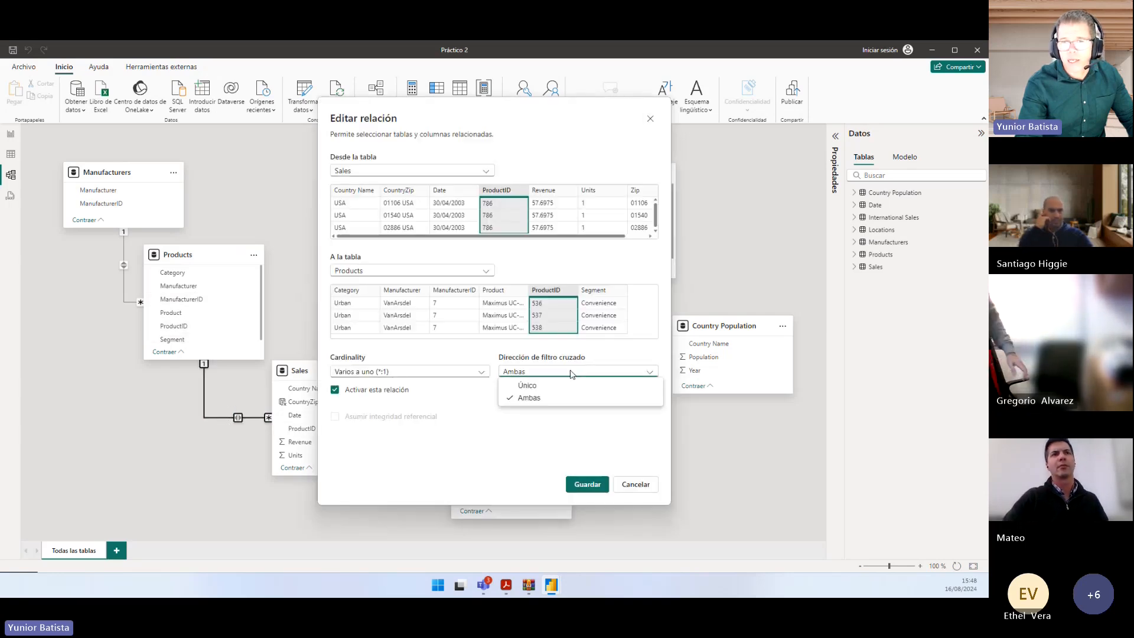
{"action": "left_click", "coordinate": [560, 390]}
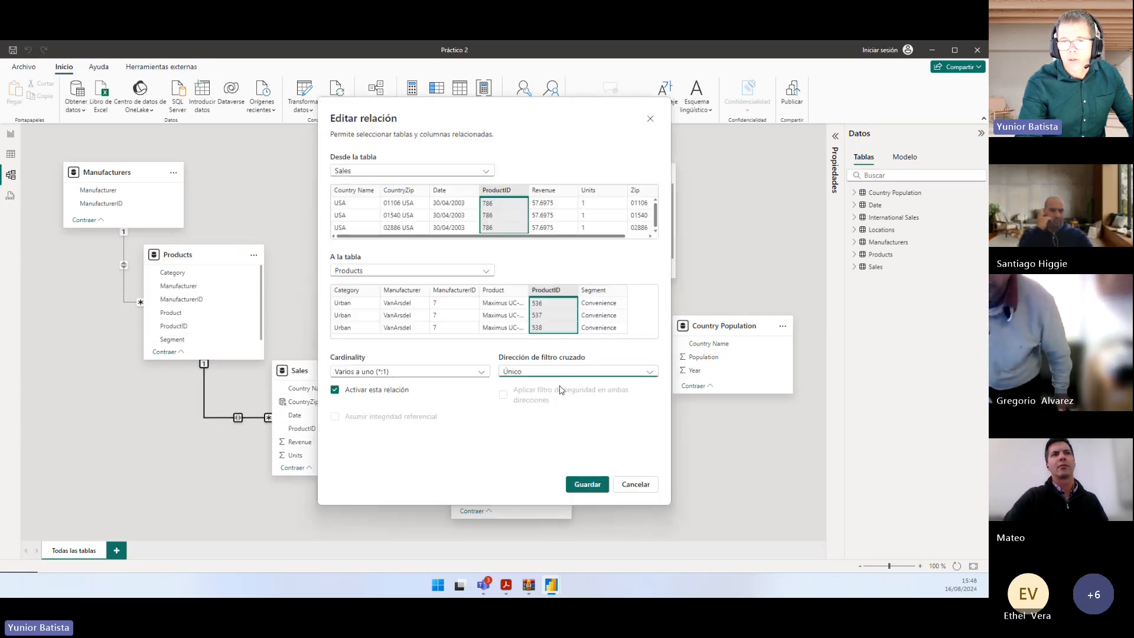
{"action": "left_click", "coordinate": [582, 485]}
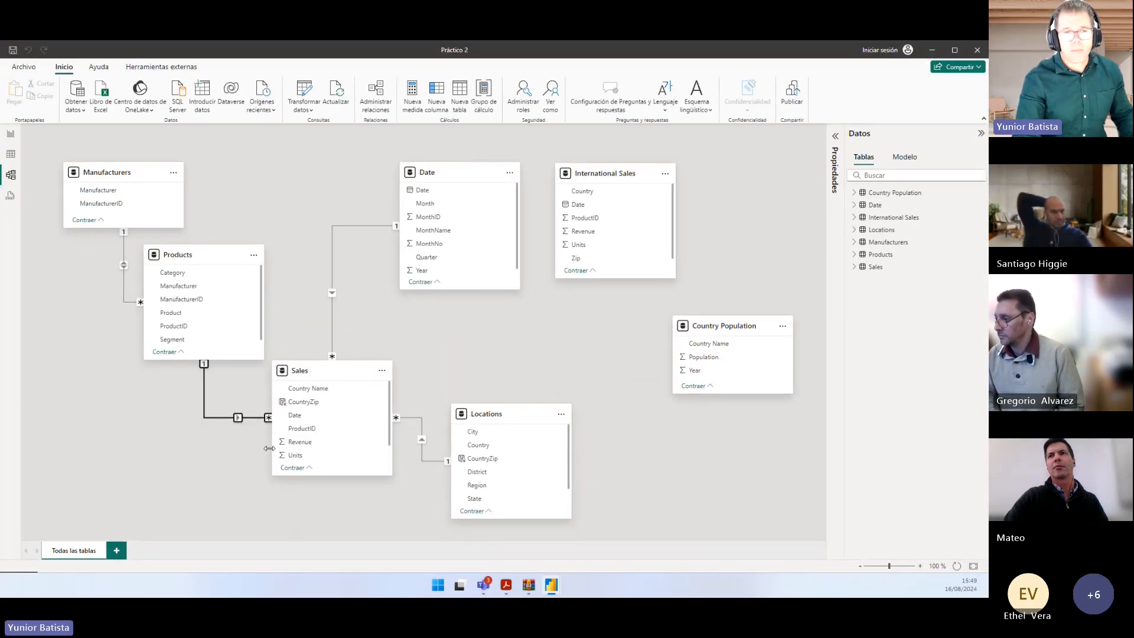
Switch to the exercise PDF and read instruction 4 on the "* a 1" ManufacturerID relationship, highlighting its field and table names
{"action": "key", "text": "alt+Tab"}
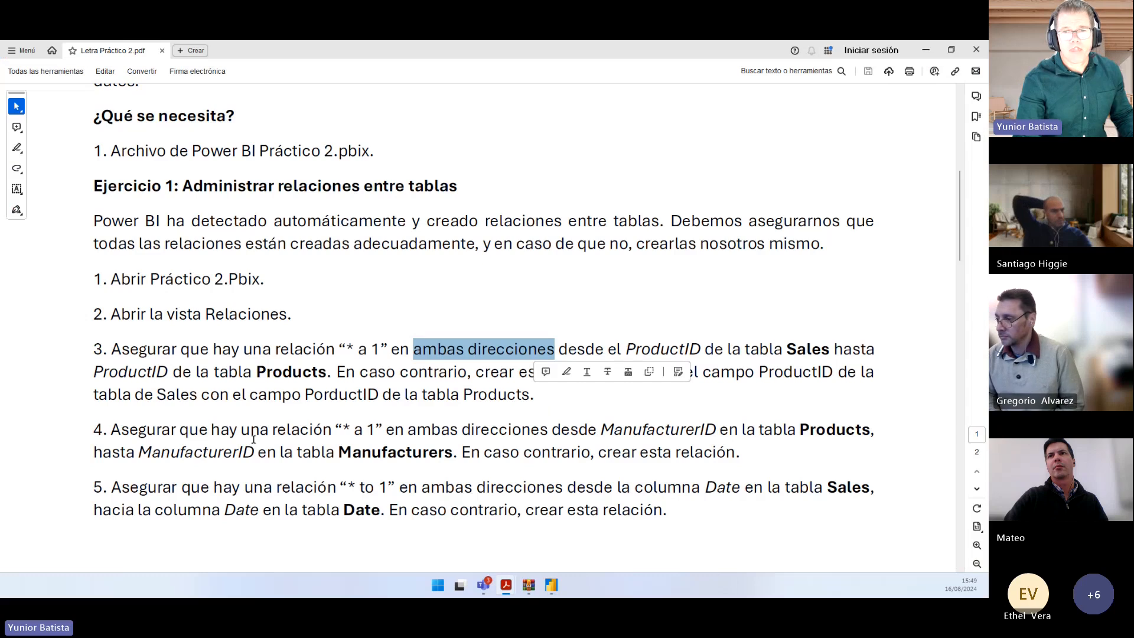
{"action": "left_click", "coordinate": [467, 381]}
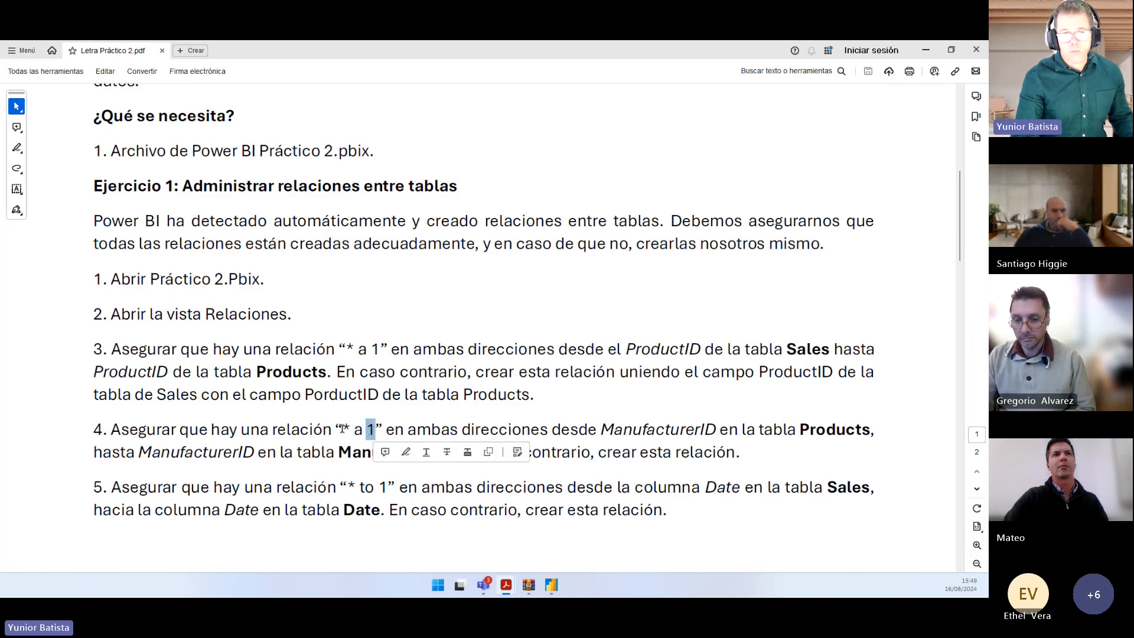
{"action": "left_click", "coordinate": [374, 429]}
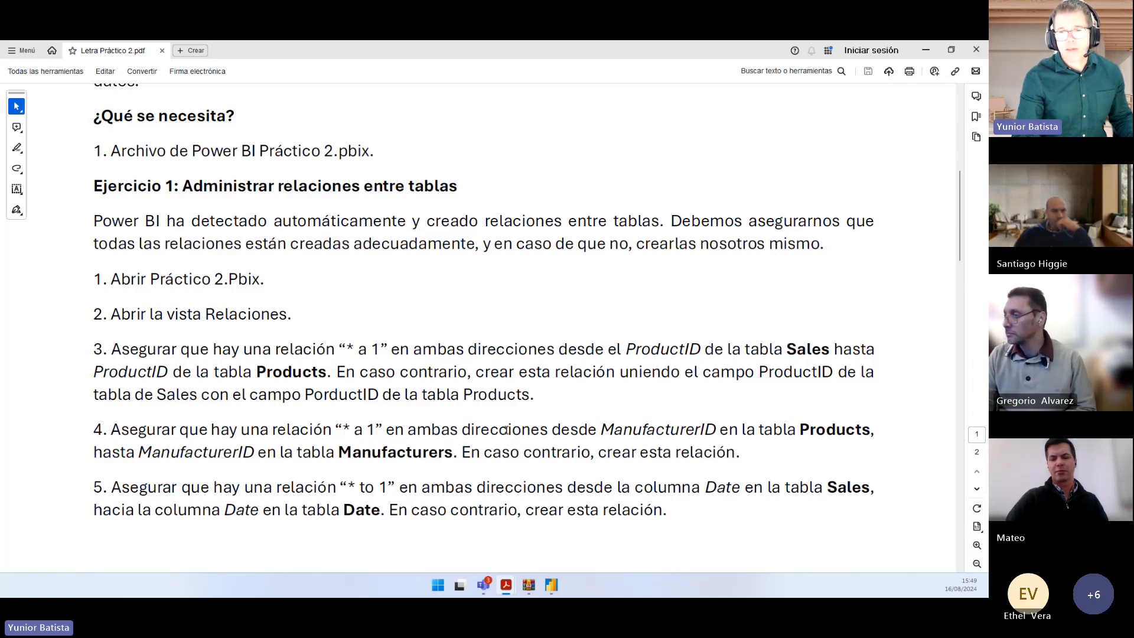
{"action": "double_click", "coordinate": [661, 427]}
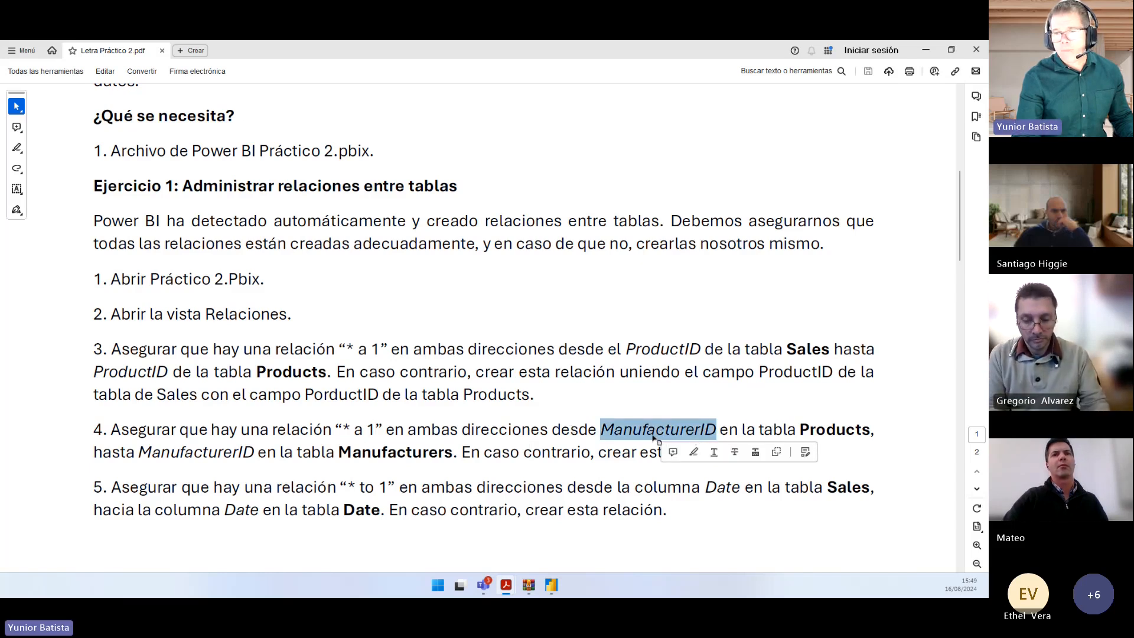
{"action": "left_click", "coordinate": [833, 432]}
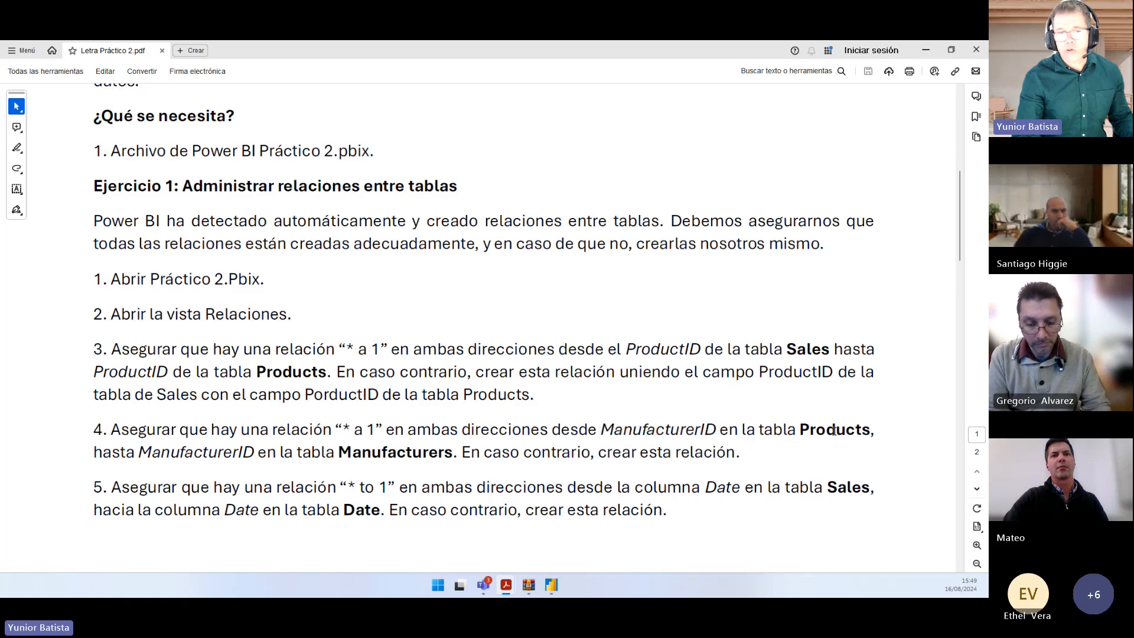
{"action": "double_click", "coordinate": [209, 452]}
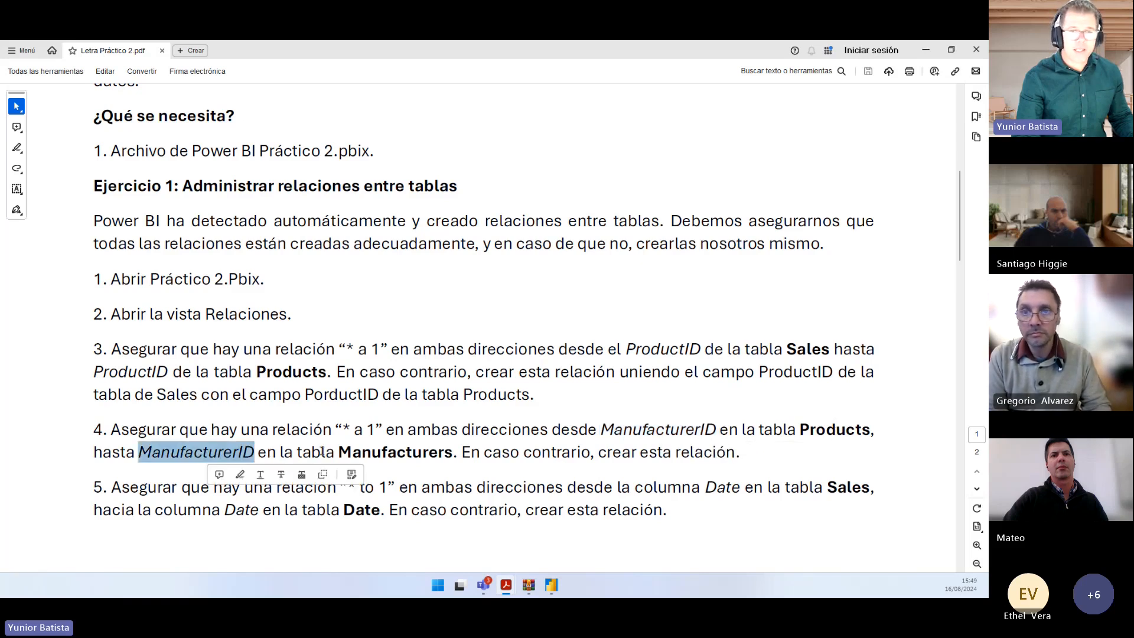
{"action": "double_click", "coordinate": [397, 454]}
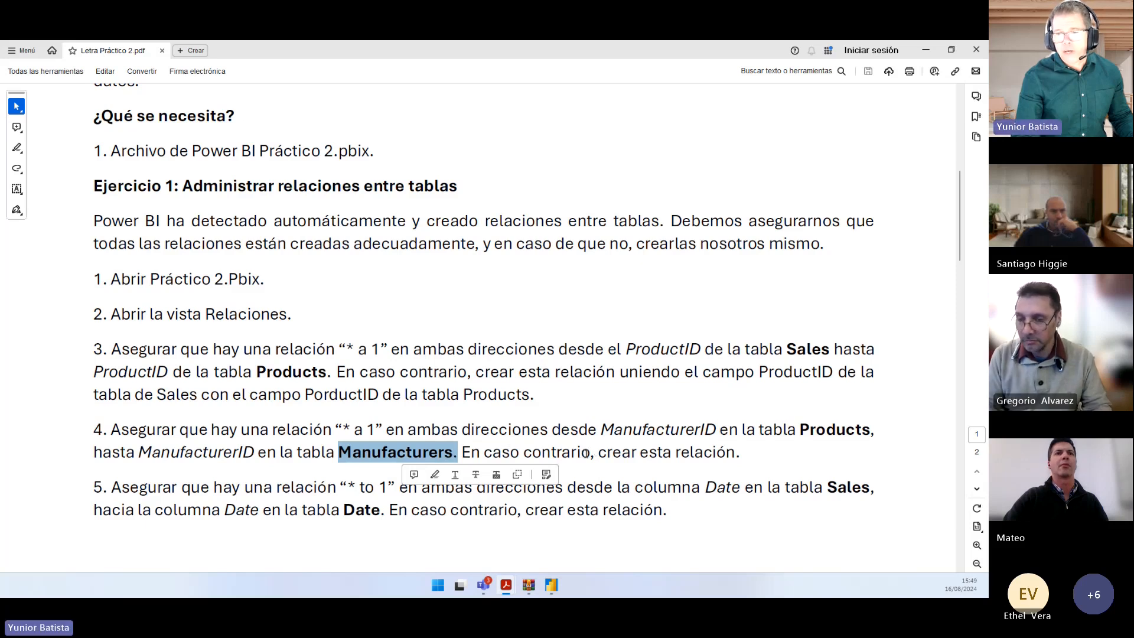
{"action": "left_click_drag", "start_coordinate": [523, 453], "coordinate": [729, 458]}
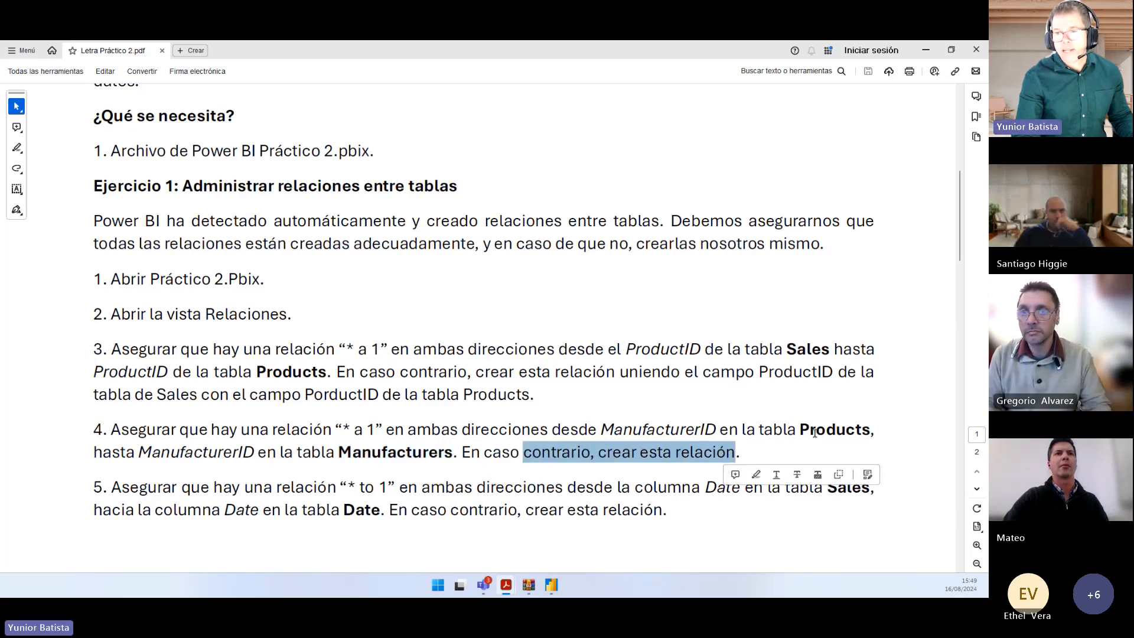
{"action": "double_click", "coordinate": [833, 428]}
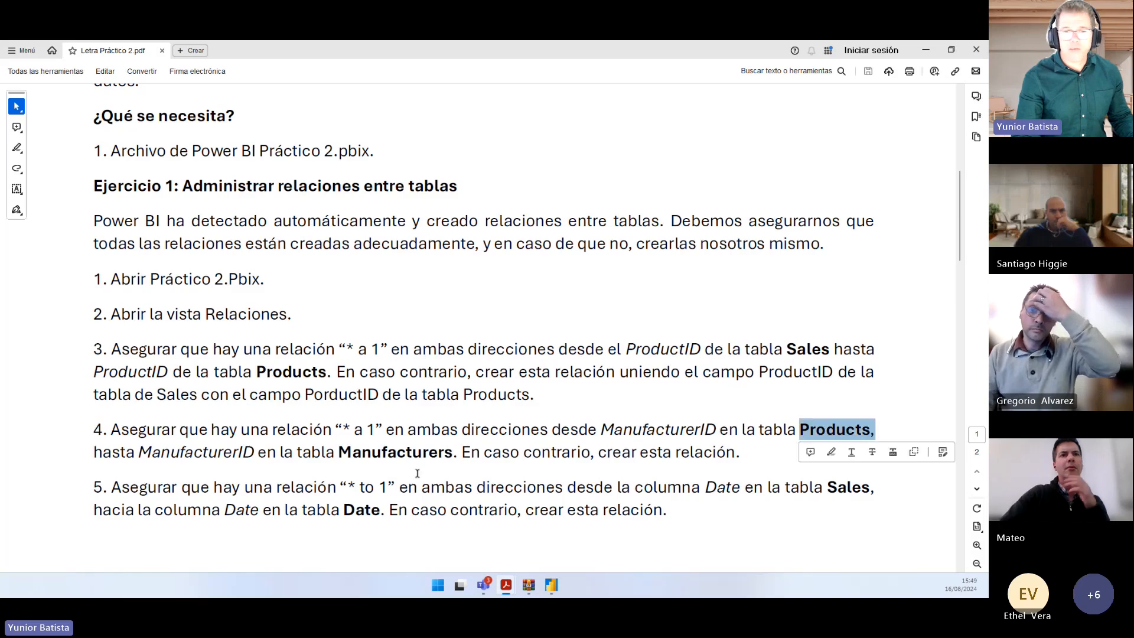
{"action": "double_click", "coordinate": [397, 455]}
Return to the Power BI model and rearrange the diagram so Manufacturers sits above Products, with Products down and left beside Sales
{"action": "key", "text": "alt+Tab"}
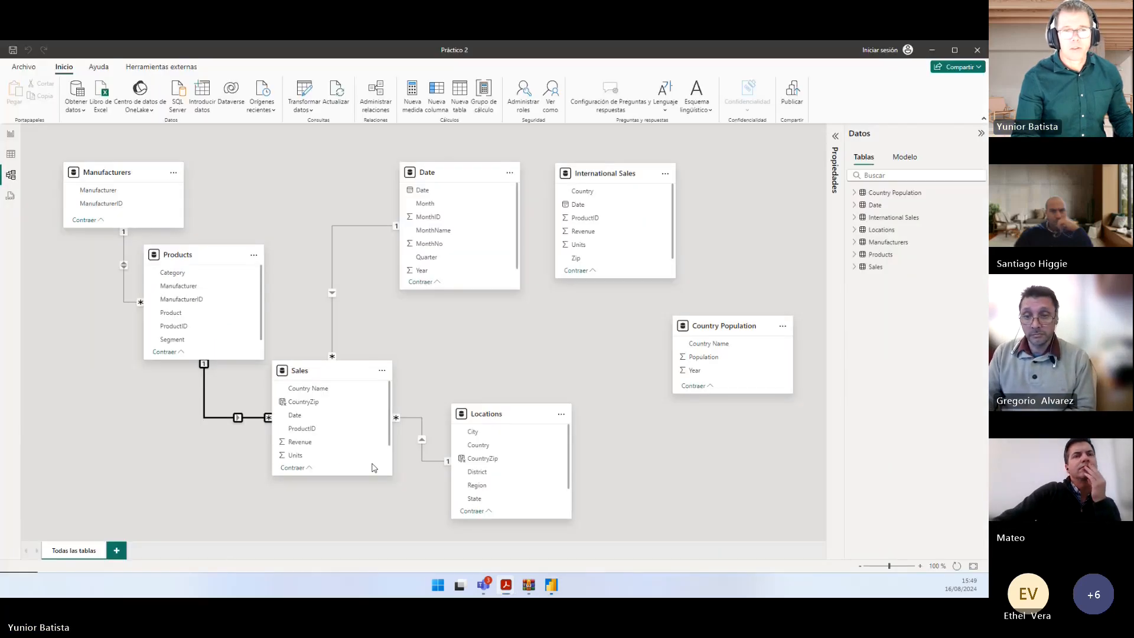
{"action": "left_click_drag", "start_coordinate": [207, 254], "coordinate": [178, 290]}
{"action": "left_click_drag", "start_coordinate": [106, 172], "coordinate": [169, 164]}
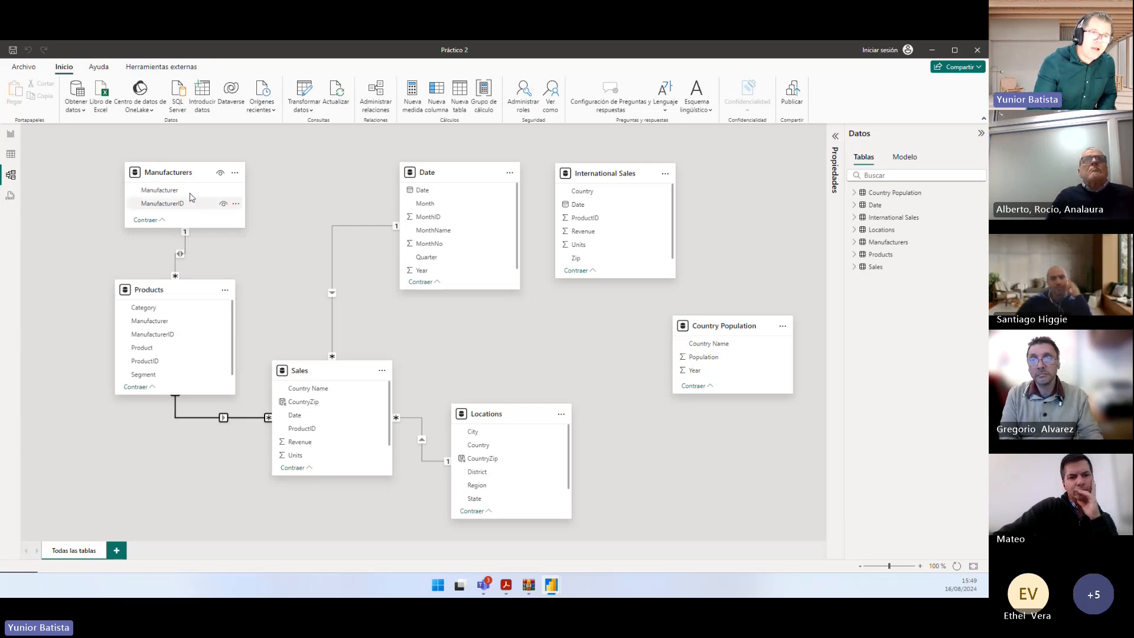
{"action": "left_click_drag", "start_coordinate": [173, 177], "coordinate": [203, 177]}
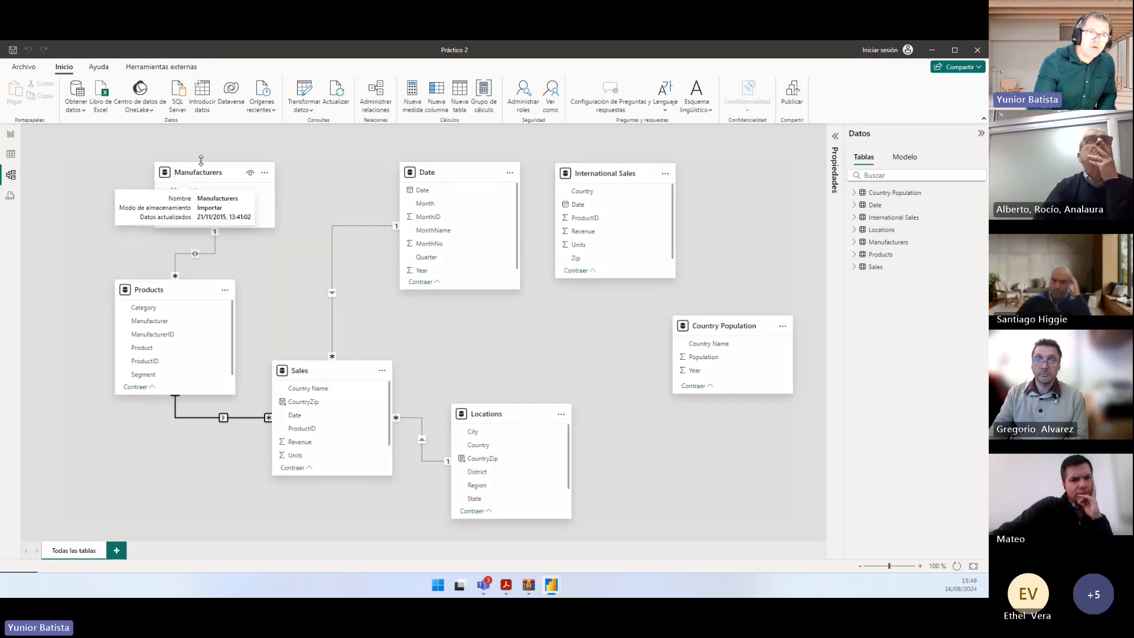
{"action": "left_click_drag", "start_coordinate": [160, 295], "coordinate": [143, 311]}
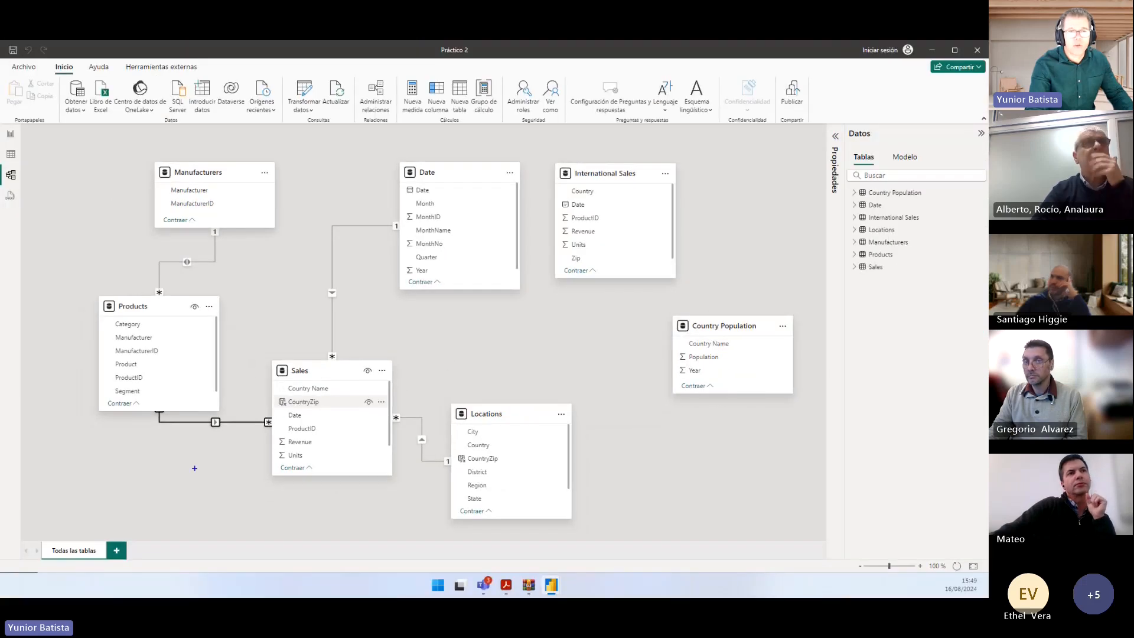
Annotate the diagram with a blue star across the connected tables and red boxes around Manufacturers and Products joined by a stroke
{"action": "mouse_move", "coordinate": [153, 503]}
{"action": "left_mouse_down"}
{"action": "mouse_move", "coordinate": [295, 269]}
{"action": "mouse_move", "coordinate": [390, 240]}
{"action": "mouse_move", "coordinate": [456, 408]}
{"action": "mouse_move", "coordinate": [261, 402]}
{"action": "mouse_move", "coordinate": [376, 289]}
{"action": "mouse_move", "coordinate": [228, 446]}
{"action": "mouse_move", "coordinate": [160, 497]}
{"action": "left_mouse_up"}
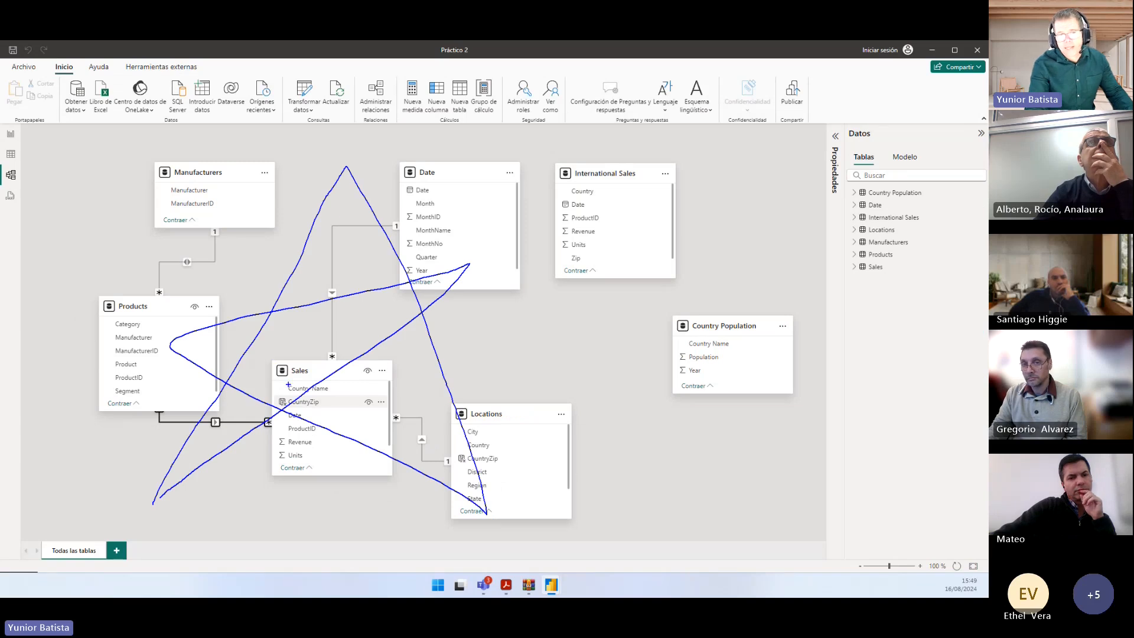
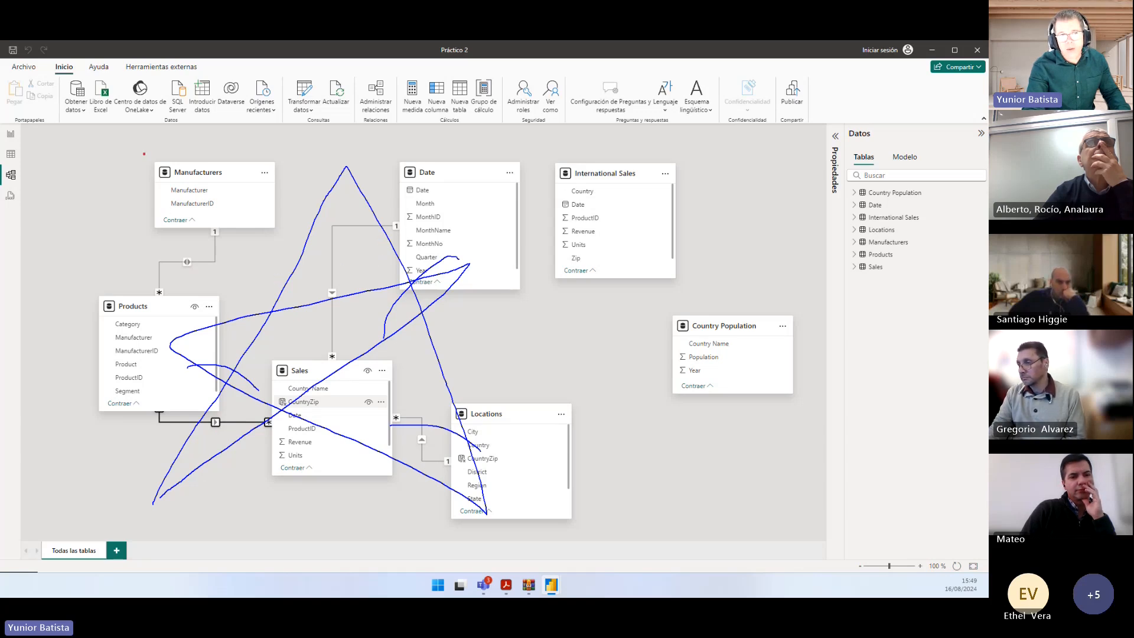
{"action": "left_click_drag", "start_coordinate": [144, 153], "coordinate": [289, 228]}
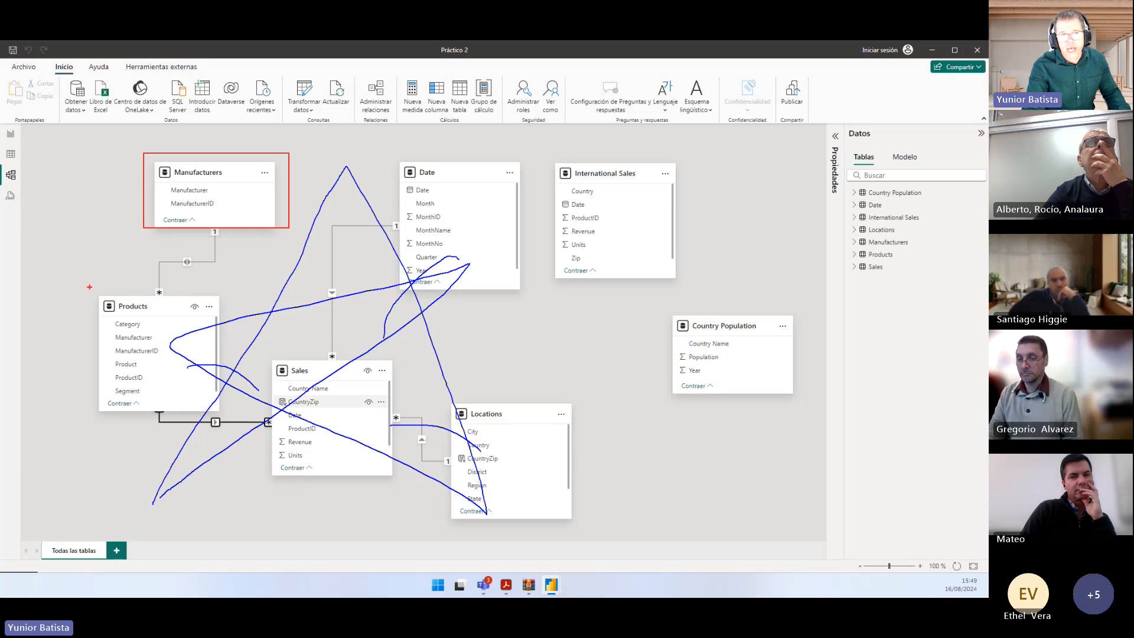
{"action": "mouse_move", "coordinate": [89, 287]}
{"action": "left_mouse_down"}
{"action": "mouse_move", "coordinate": [191, 372]}
{"action": "mouse_move", "coordinate": [208, 411]}
{"action": "mouse_move", "coordinate": [230, 413]}
{"action": "left_mouse_up"}
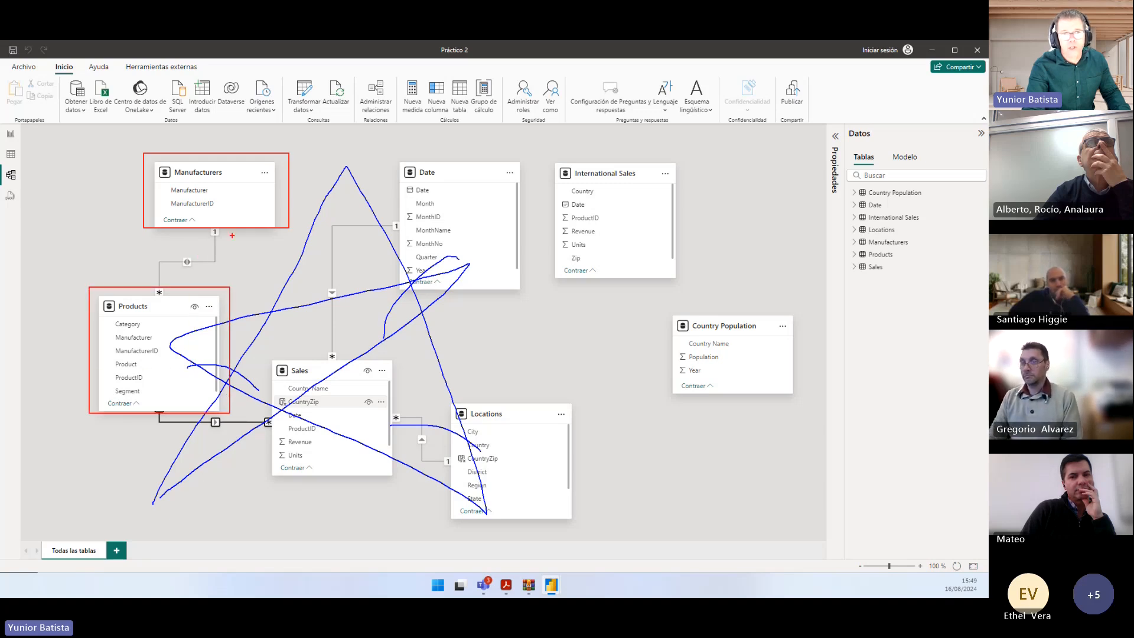
{"action": "left_click_drag", "start_coordinate": [219, 242], "coordinate": [182, 281]}
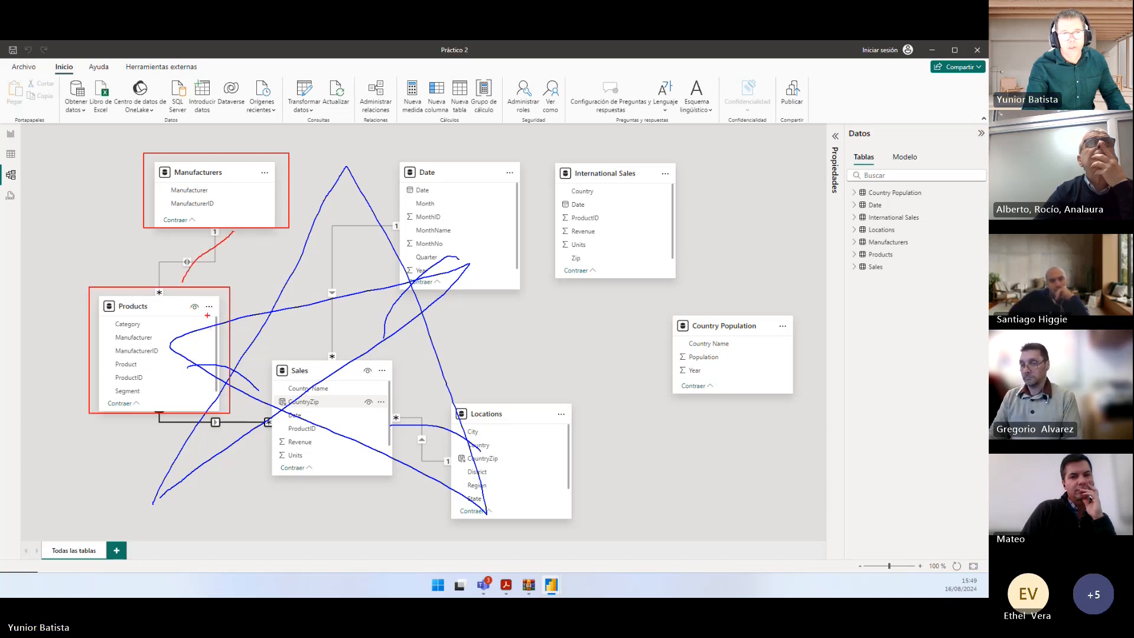
Undo the red annotations and clear the remaining drawings after framing the connected tables in one large rectangle
{"action": "key", "text": "ctrl+z"}
{"action": "key", "text": "ctrl+z"}
{"action": "key", "text": "ctrl+z"}
{"action": "key", "text": "ctrl+z"}
{"action": "key", "text": "ctrl+z"}
{"action": "key", "text": "ctrl+z"}
{"action": "key", "text": "ctrl+z"}
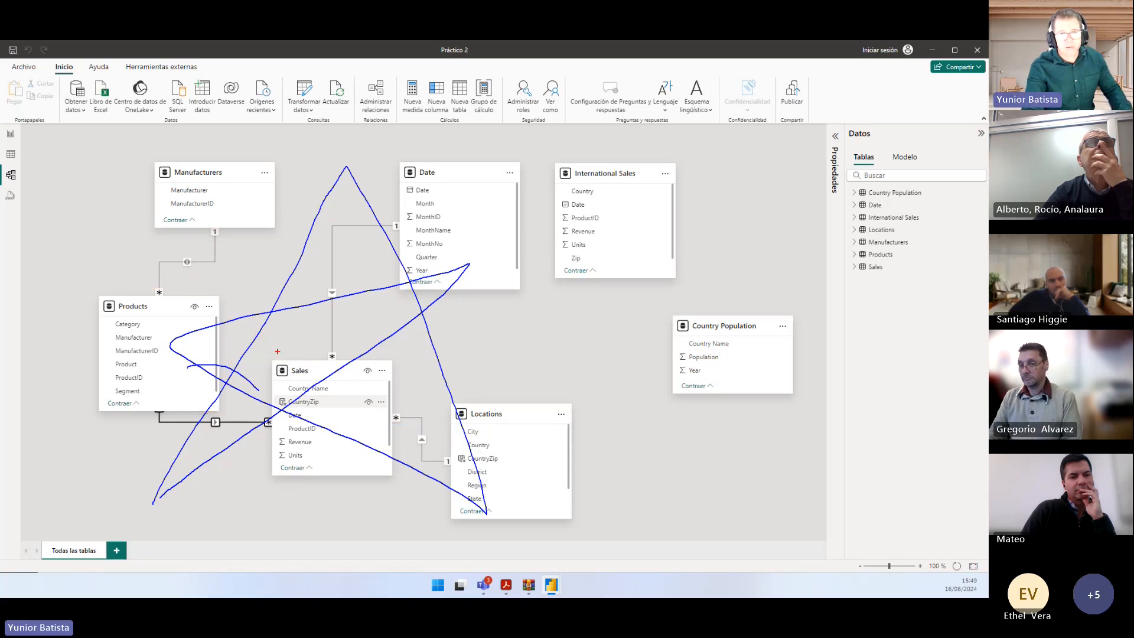
{"action": "left_click_drag", "start_coordinate": [109, 209], "coordinate": [550, 522]}
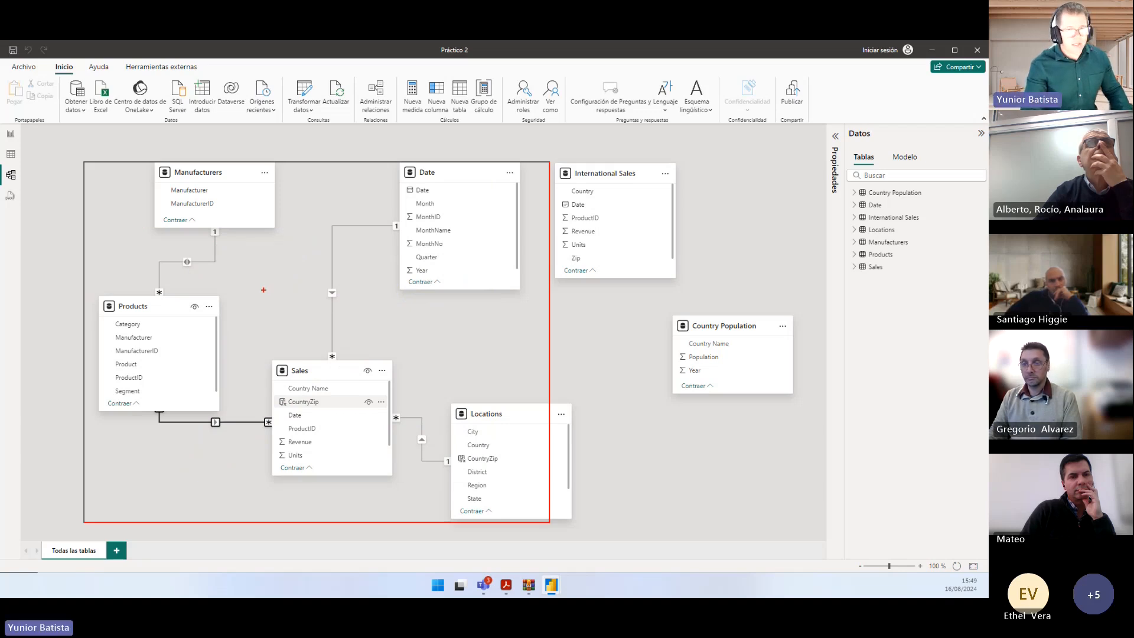
{"action": "key", "text": "e"}
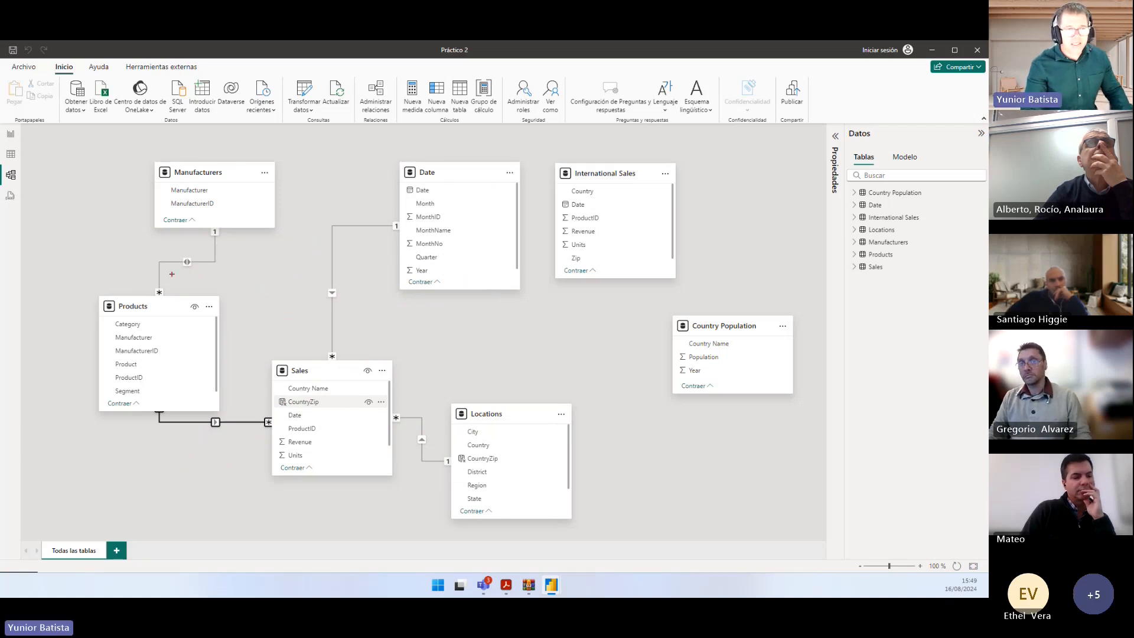
Draw a red box around the Manufacturers table and cross it out with several diagonal strokes
{"action": "left_click_drag", "start_coordinate": [93, 159], "coordinate": [299, 283]}
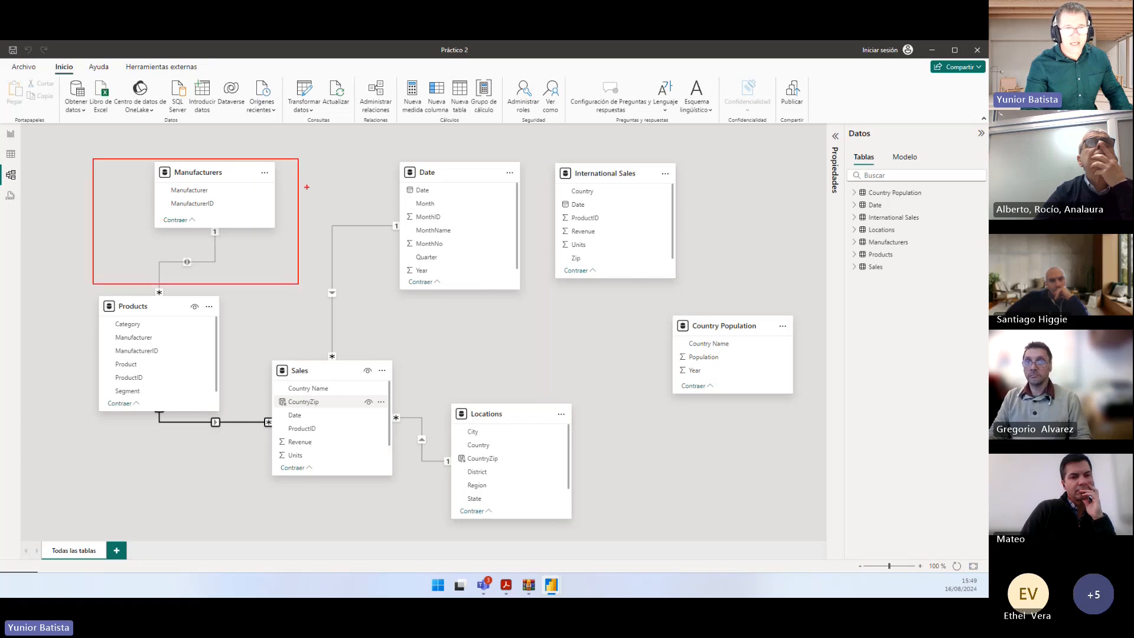
{"action": "left_click_drag", "start_coordinate": [138, 255], "coordinate": [306, 186]}
{"action": "left_click_drag", "start_coordinate": [116, 163], "coordinate": [313, 265]}
{"action": "left_click_drag", "start_coordinate": [171, 205], "coordinate": [280, 270]}
{"action": "left_click_drag", "start_coordinate": [115, 205], "coordinate": [223, 249]}
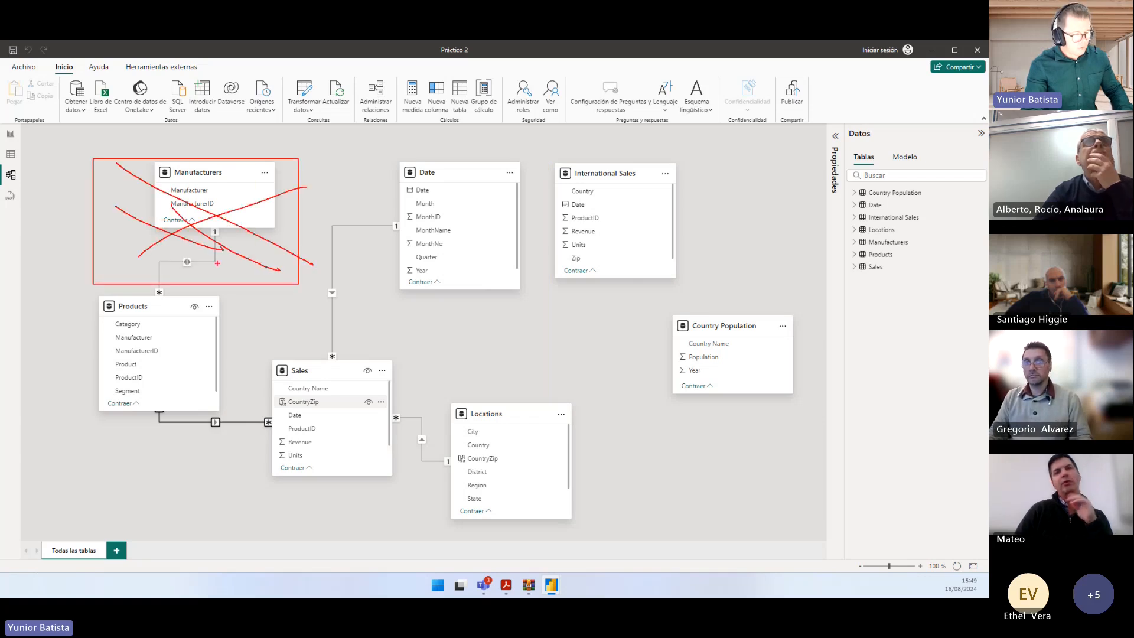
Draw a blue star over the diagram with a box around Sales and strokes from Locations and Date towards it, and exit annotation mode
{"action": "key", "text": "b"}
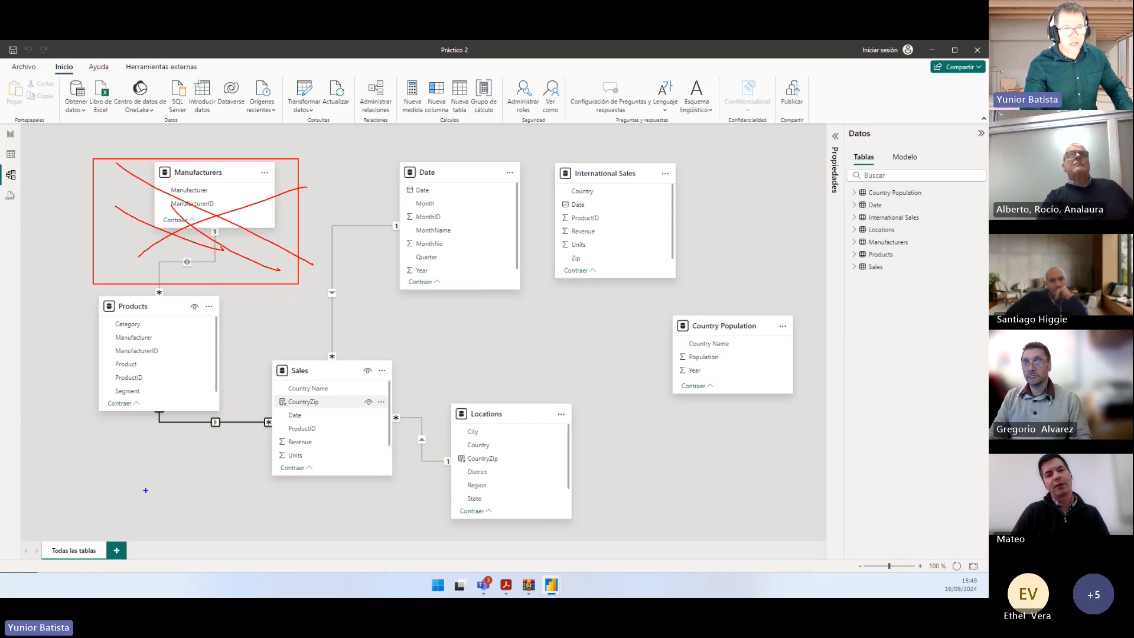
{"action": "mouse_move", "coordinate": [144, 494]}
{"action": "left_mouse_down"}
{"action": "mouse_move", "coordinate": [377, 235]}
{"action": "mouse_move", "coordinate": [467, 397]}
{"action": "mouse_move", "coordinate": [484, 490]}
{"action": "mouse_move", "coordinate": [185, 341]}
{"action": "mouse_move", "coordinate": [453, 243]}
{"action": "mouse_move", "coordinate": [196, 454]}
{"action": "left_mouse_up"}
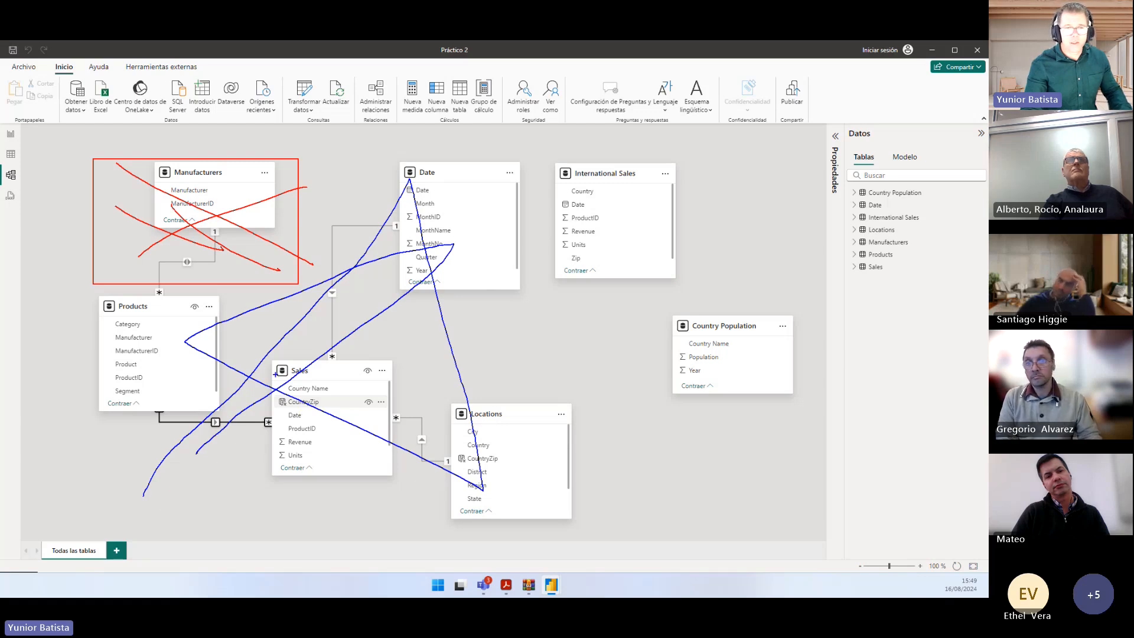
{"action": "left_click_drag", "start_coordinate": [274, 366], "coordinate": [386, 474]}
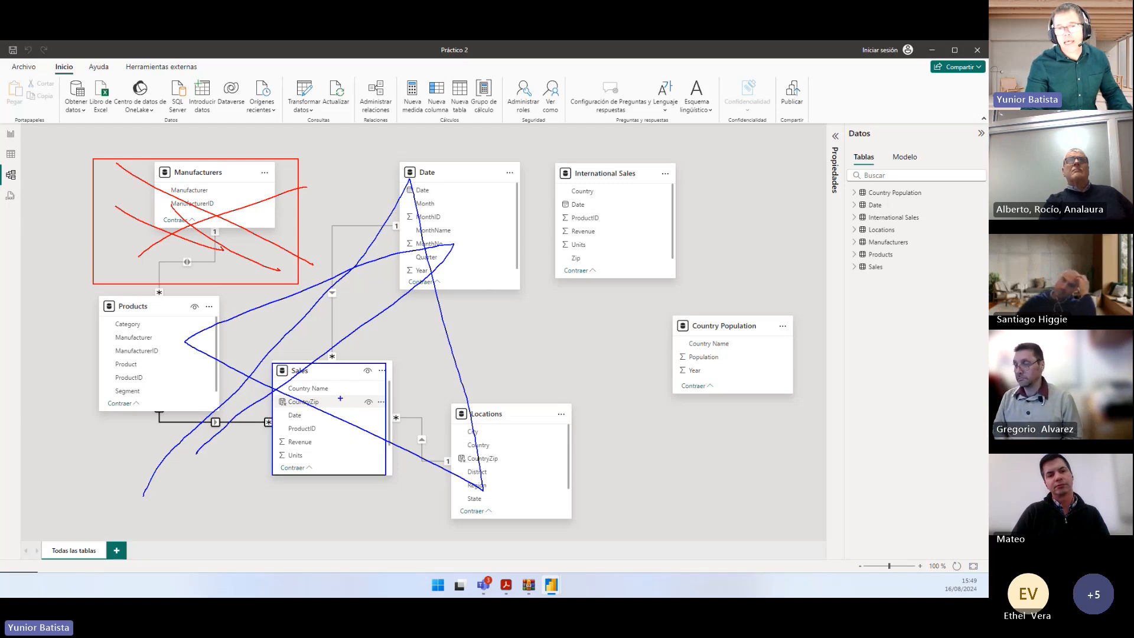
{"action": "left_click_drag", "start_coordinate": [489, 451], "coordinate": [396, 418]}
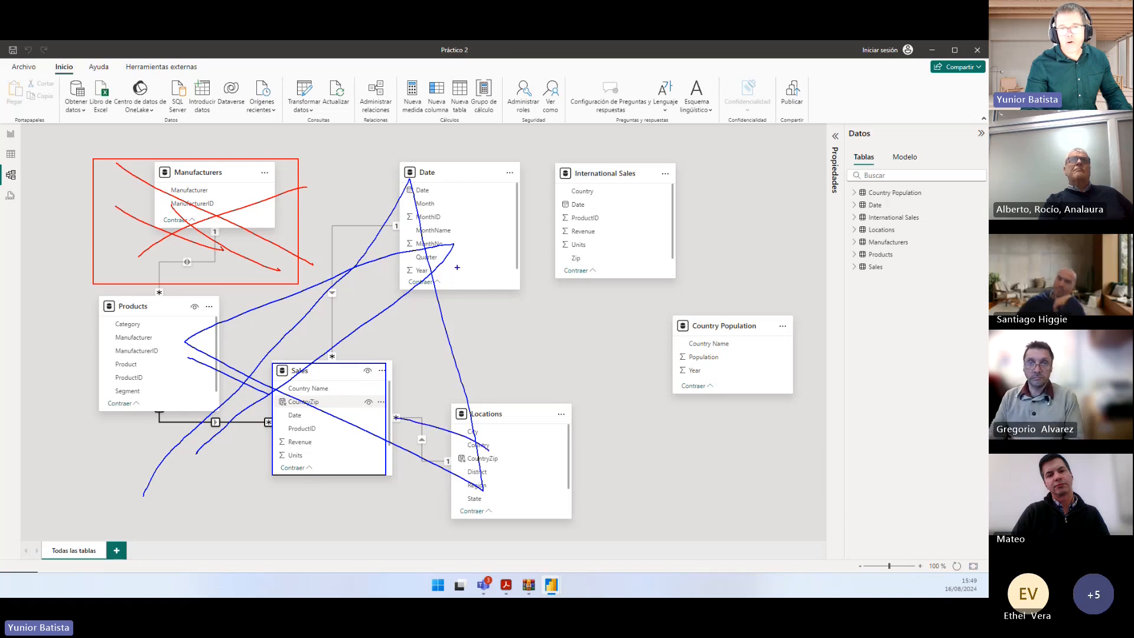
{"action": "left_click_drag", "start_coordinate": [457, 266], "coordinate": [397, 346]}
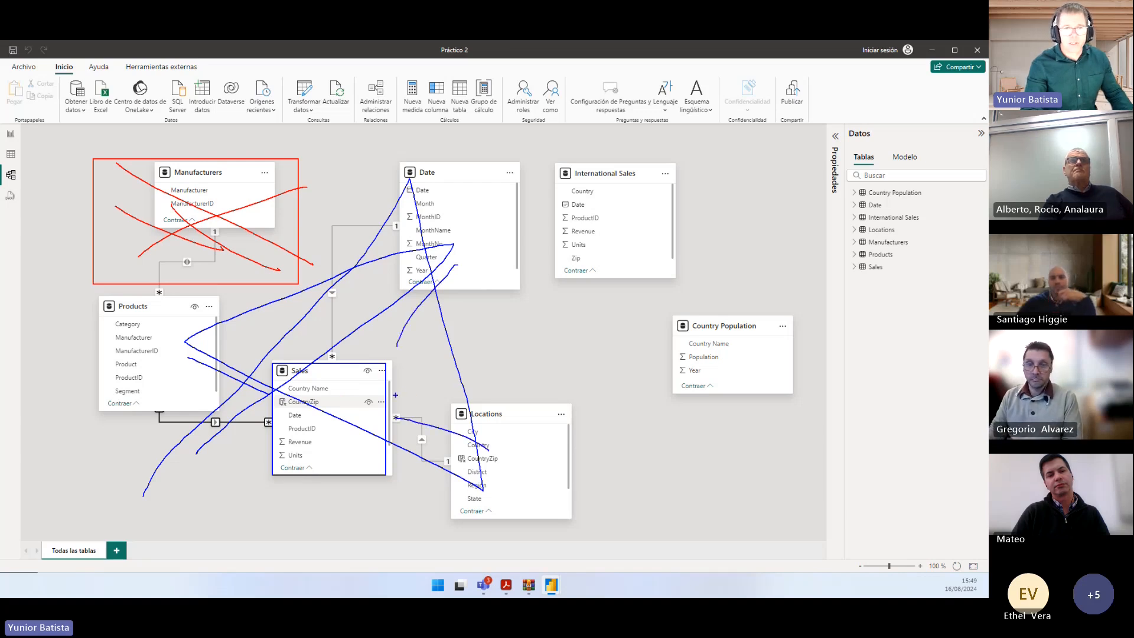
{"action": "key", "text": "Escape"}
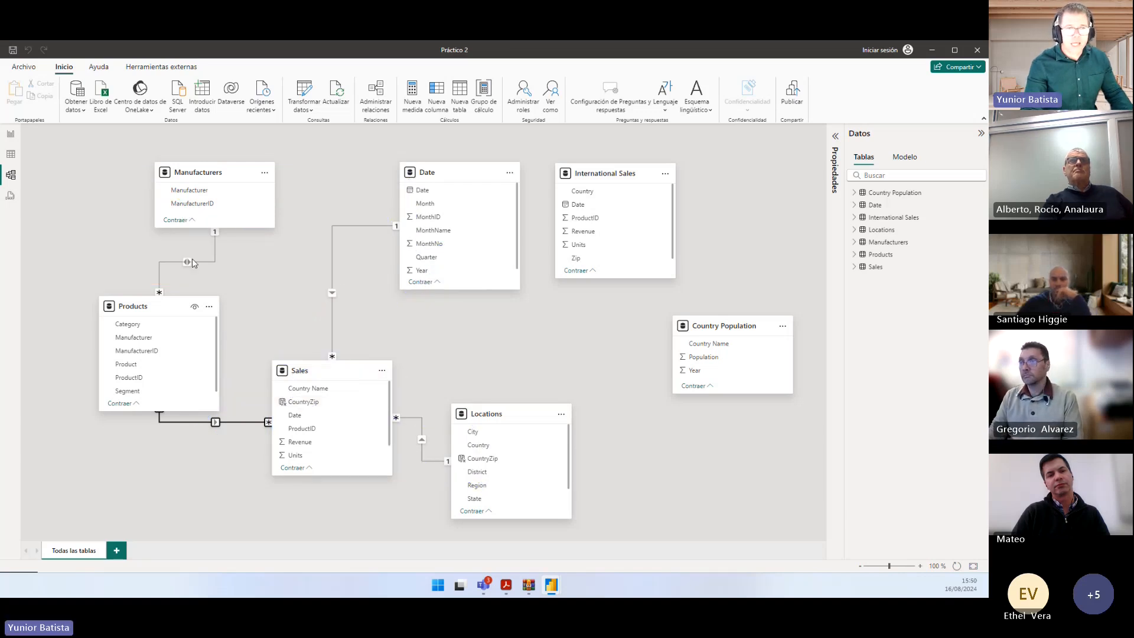
Move the Manufacturers table slightly left, closer above Products, and recheck instruction 4 in the exercise PDF before returning to the model
{"action": "left_click_drag", "start_coordinate": [188, 167], "coordinate": [157, 171]}
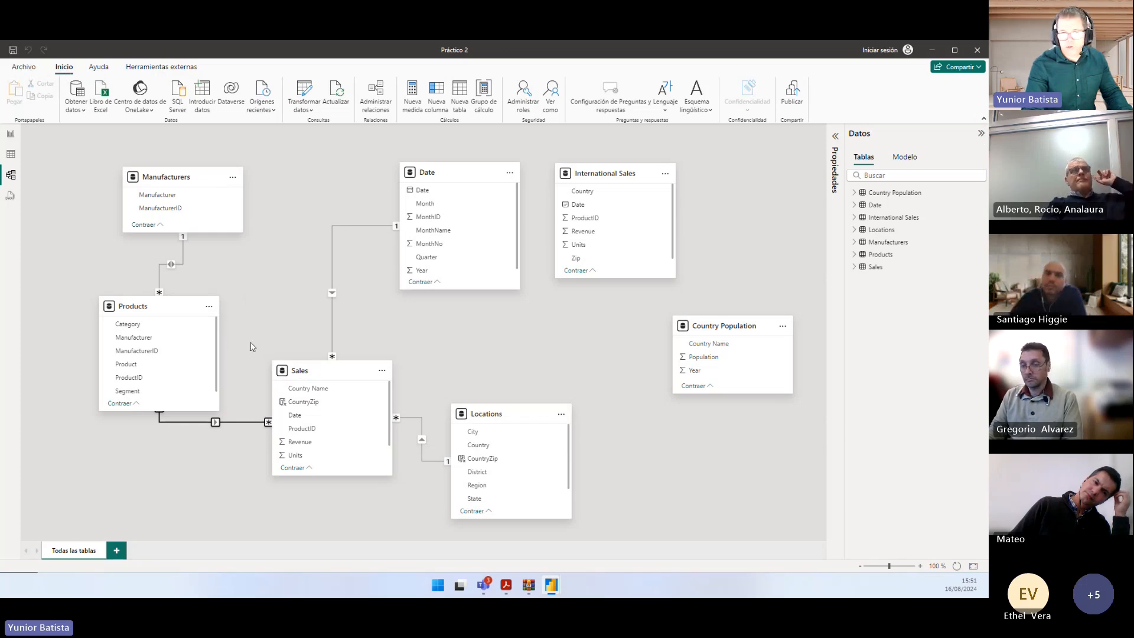
{"action": "key", "text": "alt+Tab"}
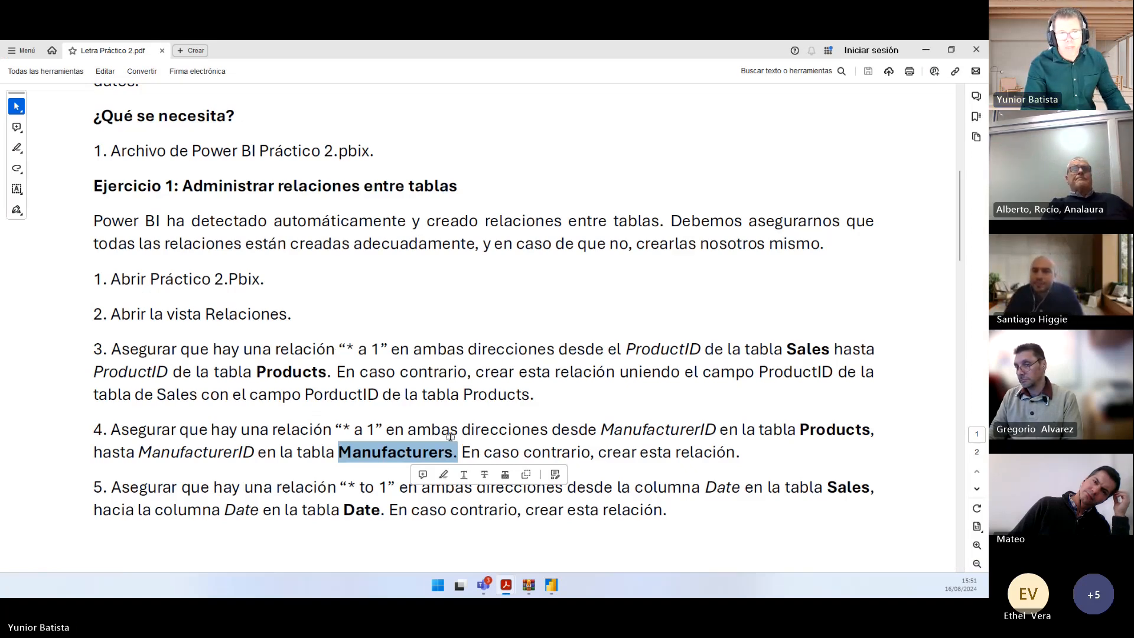
{"action": "key", "text": "alt+Tab"}
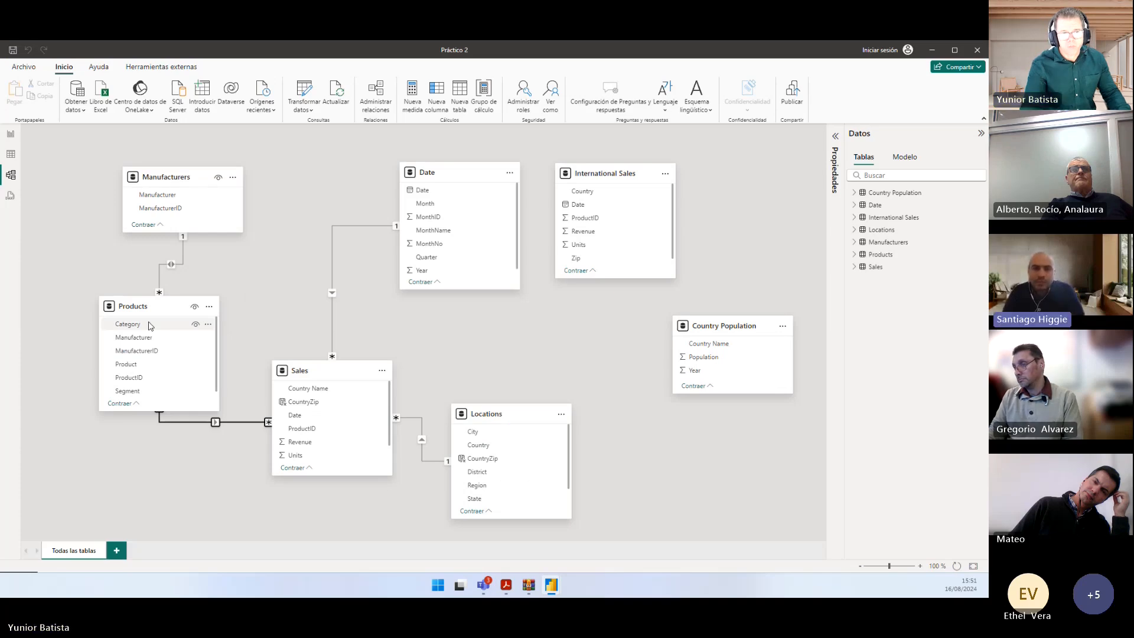
Recheck instruction 4 in the exercise PDF and compare it with the ManufacturerID relationship between Products and Manufacturers in Power BI
{"action": "key", "text": "alt+Tab"}
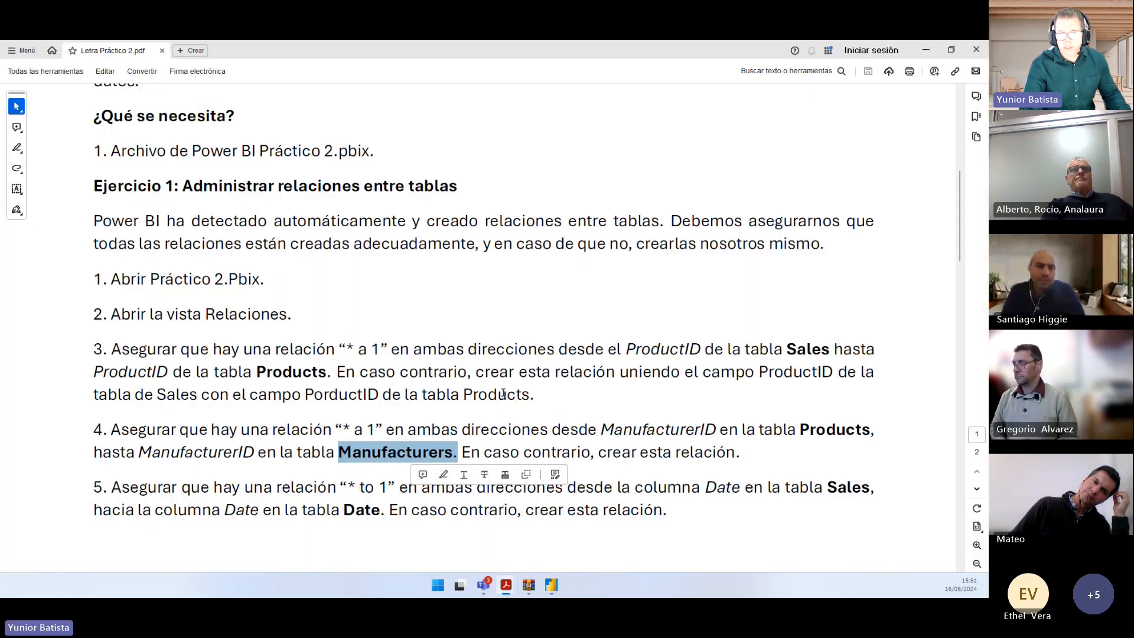
{"action": "left_click", "coordinate": [669, 430]}
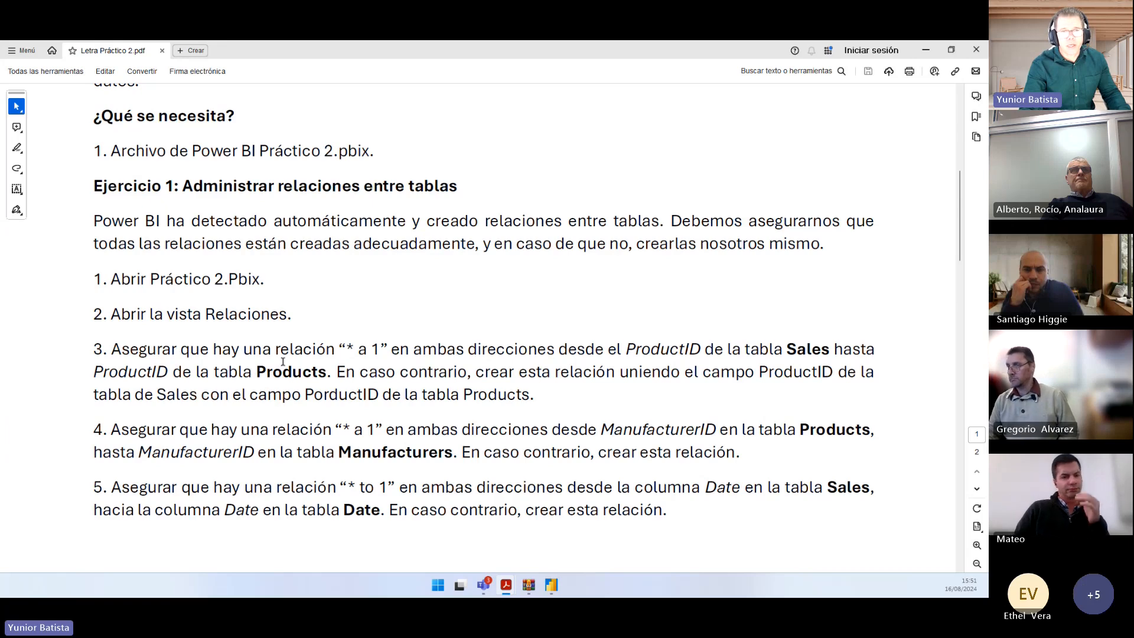
{"action": "key", "text": "alt+Tab"}
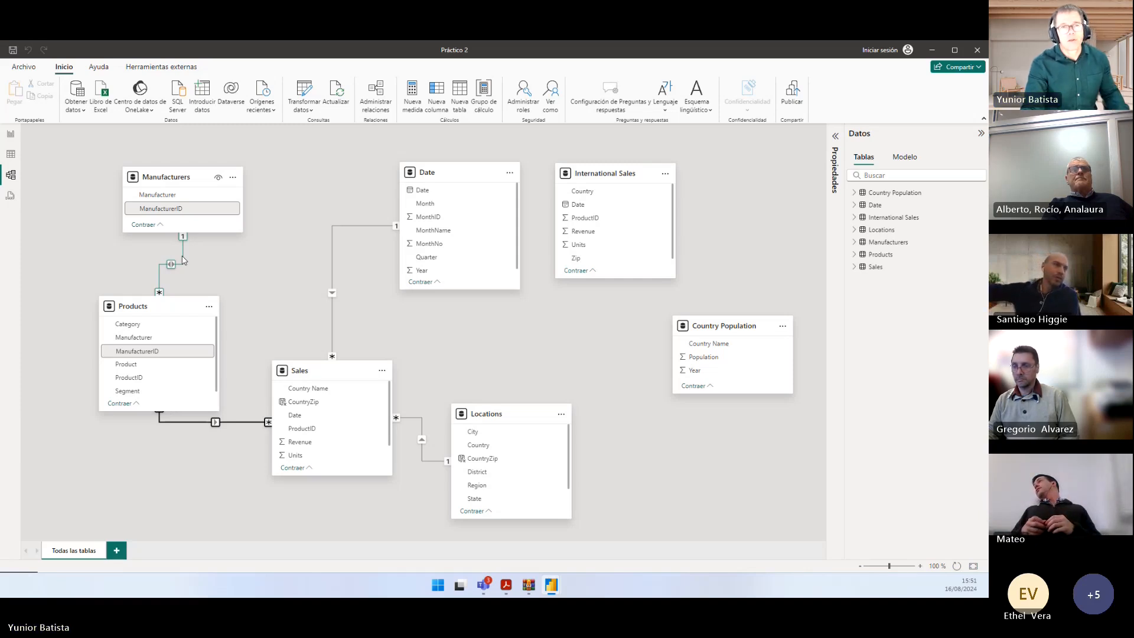
Read instruction 5 in the exercise PDF, highlighting the required relationship from Date in Sales to Date in the Date table
{"action": "left_click", "coordinate": [506, 585]}
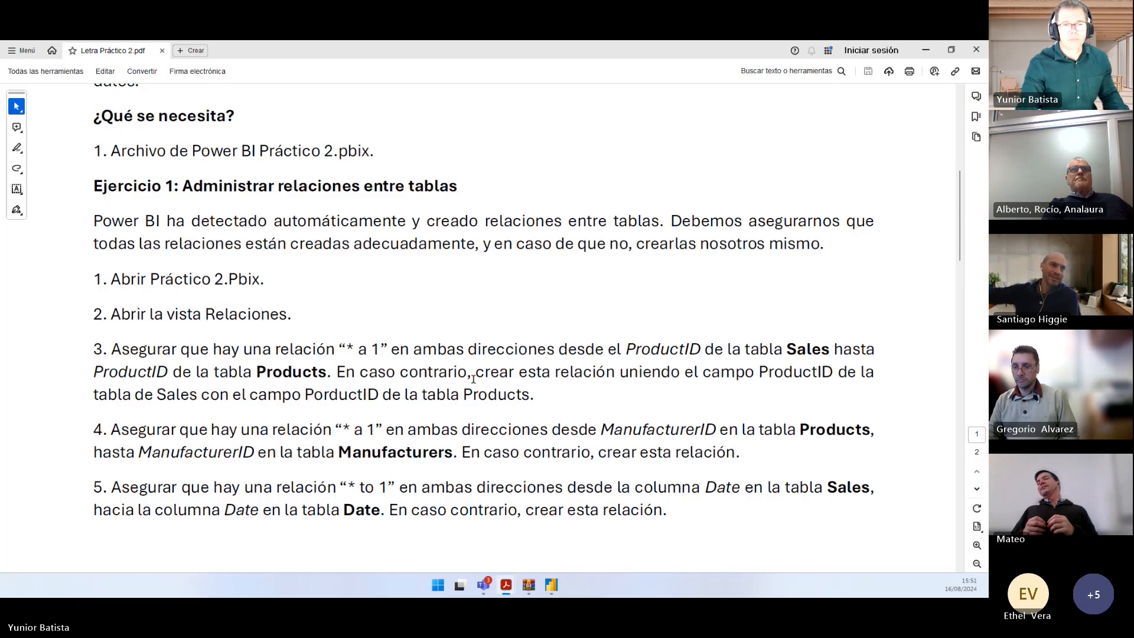
{"action": "scroll", "coordinate": [374, 389], "scroll_direction": "down", "scroll_amount": 3}
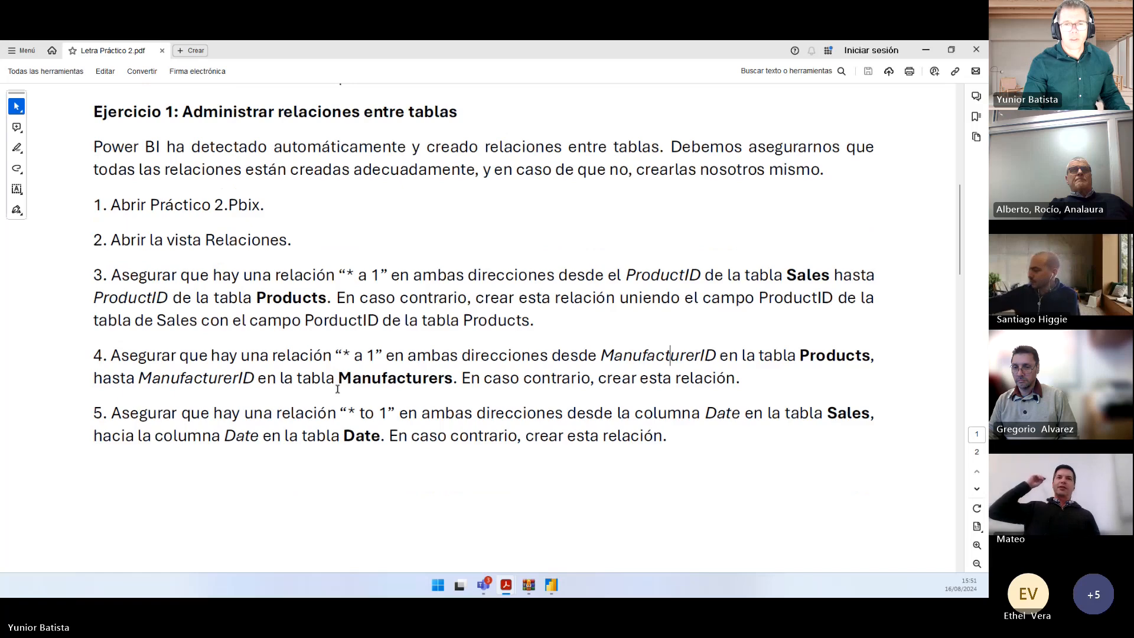
{"action": "scroll", "coordinate": [337, 389], "scroll_direction": "down", "scroll_amount": 2}
{"action": "scroll", "coordinate": [337, 389], "scroll_direction": "down", "scroll_amount": 2}
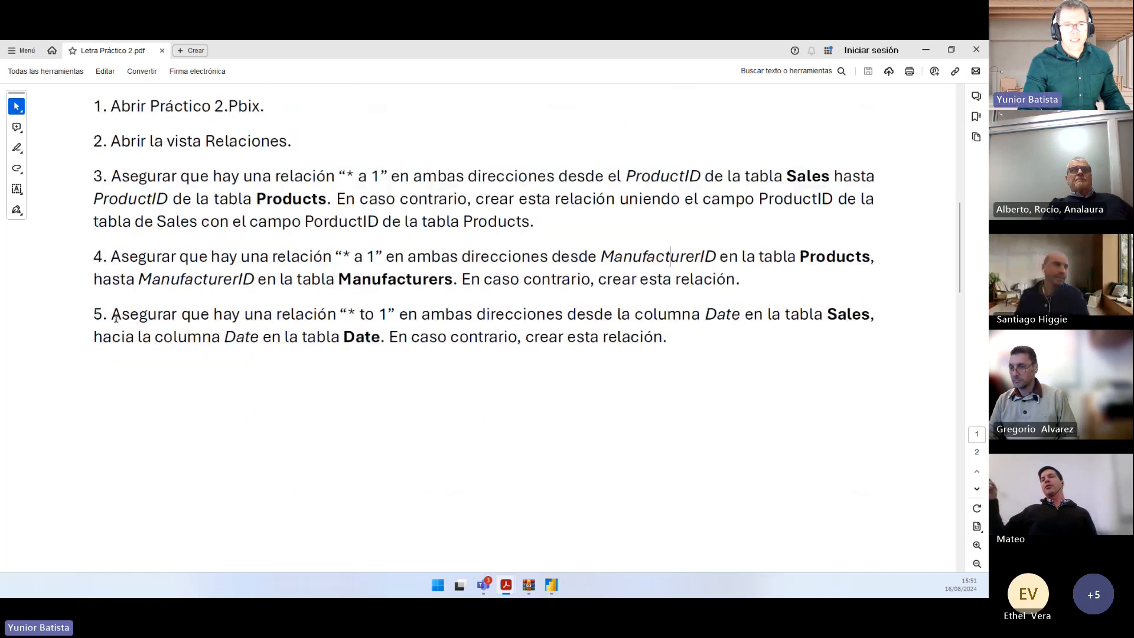
{"action": "left_click_drag", "start_coordinate": [112, 313], "coordinate": [865, 316]}
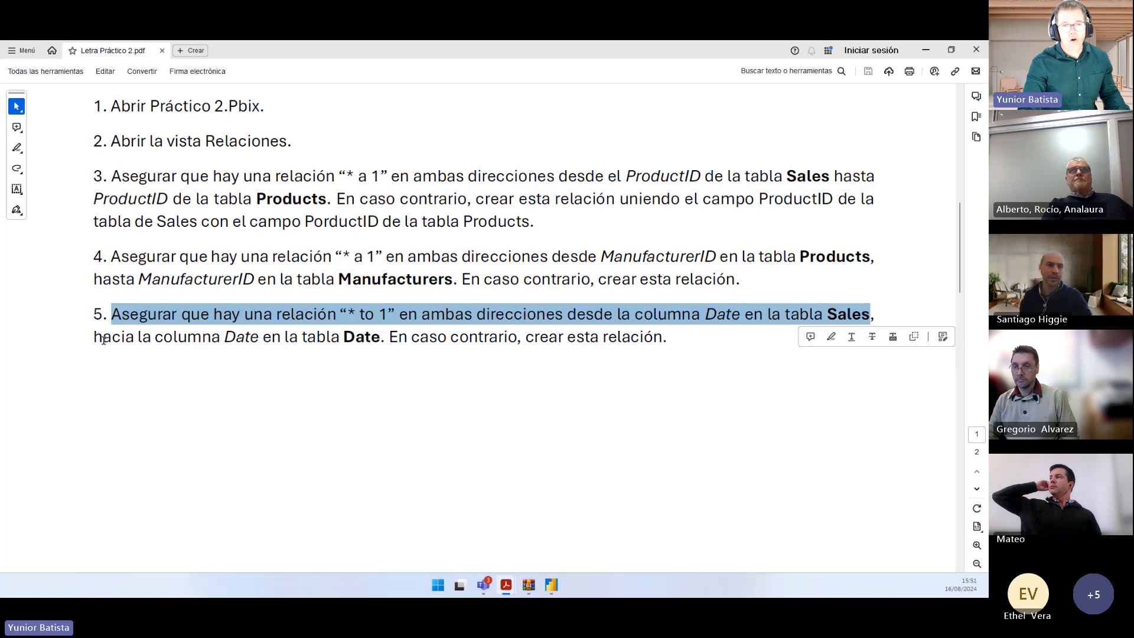
{"action": "left_click_drag", "start_coordinate": [95, 337], "coordinate": [355, 346]}
{"action": "left_click_drag", "start_coordinate": [379, 341], "coordinate": [382, 346]}
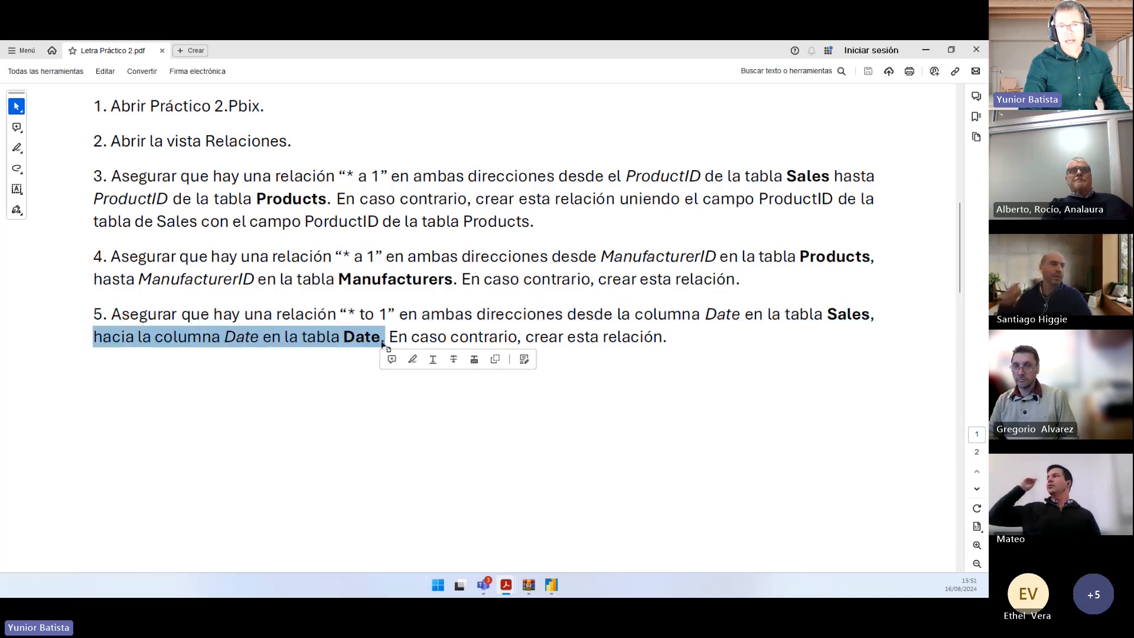
{"action": "double_click", "coordinate": [851, 312]}
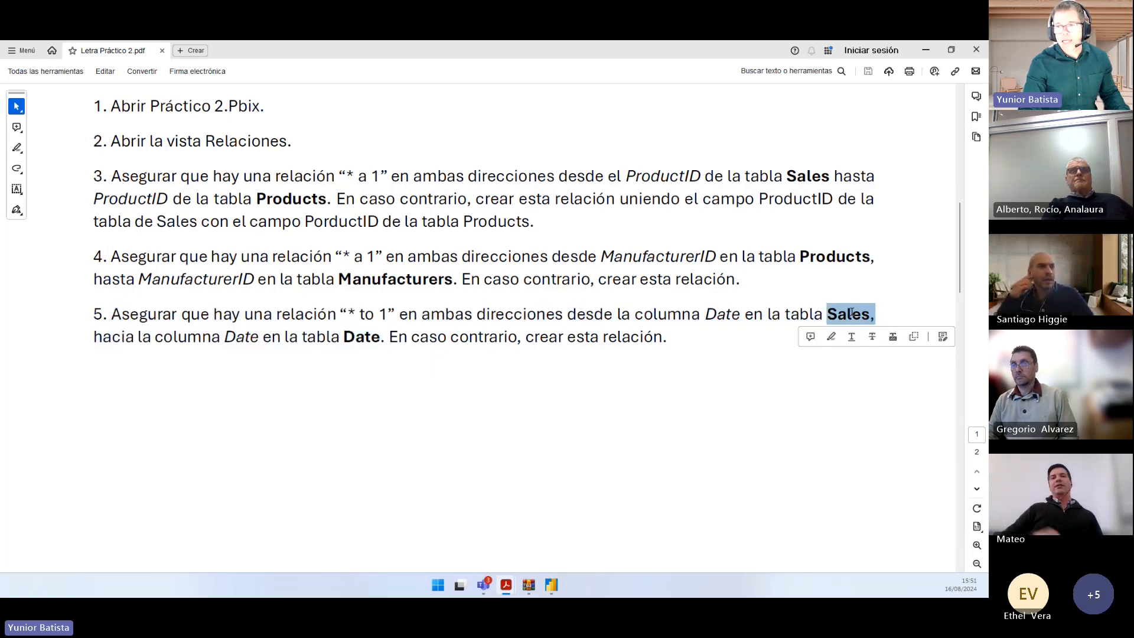
{"action": "double_click", "coordinate": [357, 339]}
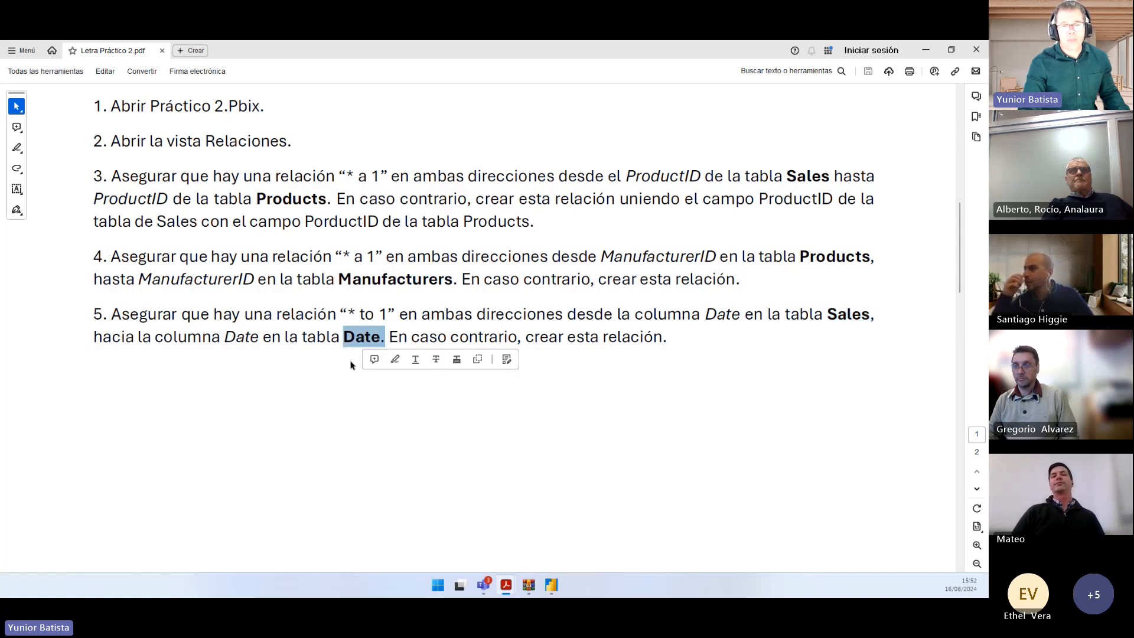
Switch to the Power BI model and move the Date and Sales tables slightly left so their relationship line is clearer
{"action": "key", "text": "alt+Tab"}
{"action": "left_click_drag", "start_coordinate": [457, 178], "coordinate": [398, 166]}
{"action": "left_click_drag", "start_coordinate": [307, 375], "coordinate": [253, 355]}
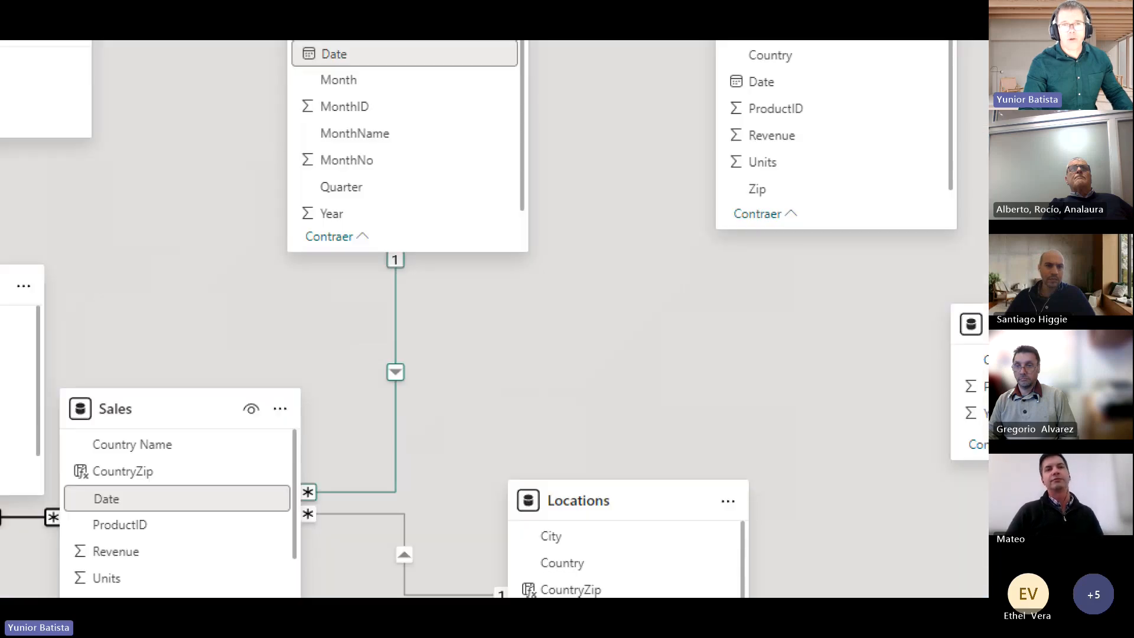
Draw blue and red boxes around the 1 and * ends of the Date–Sales relationship, and exit annotation mode
{"action": "left_click_drag", "start_coordinate": [375, 242], "coordinate": [443, 293]}
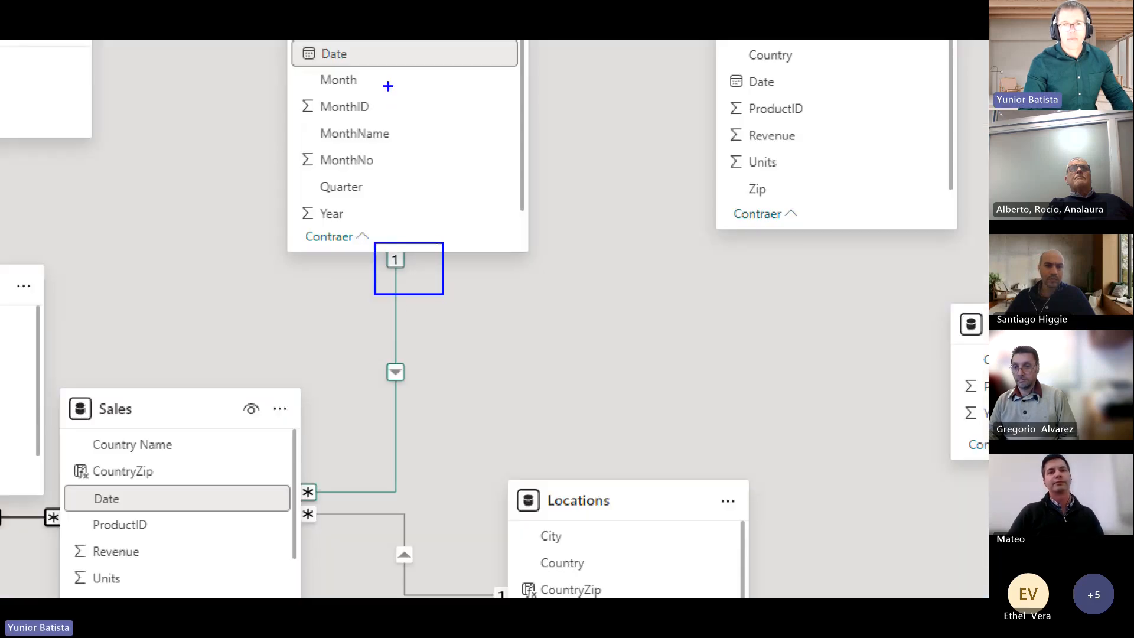
{"action": "left_click_drag", "start_coordinate": [291, 477], "coordinate": [331, 506]}
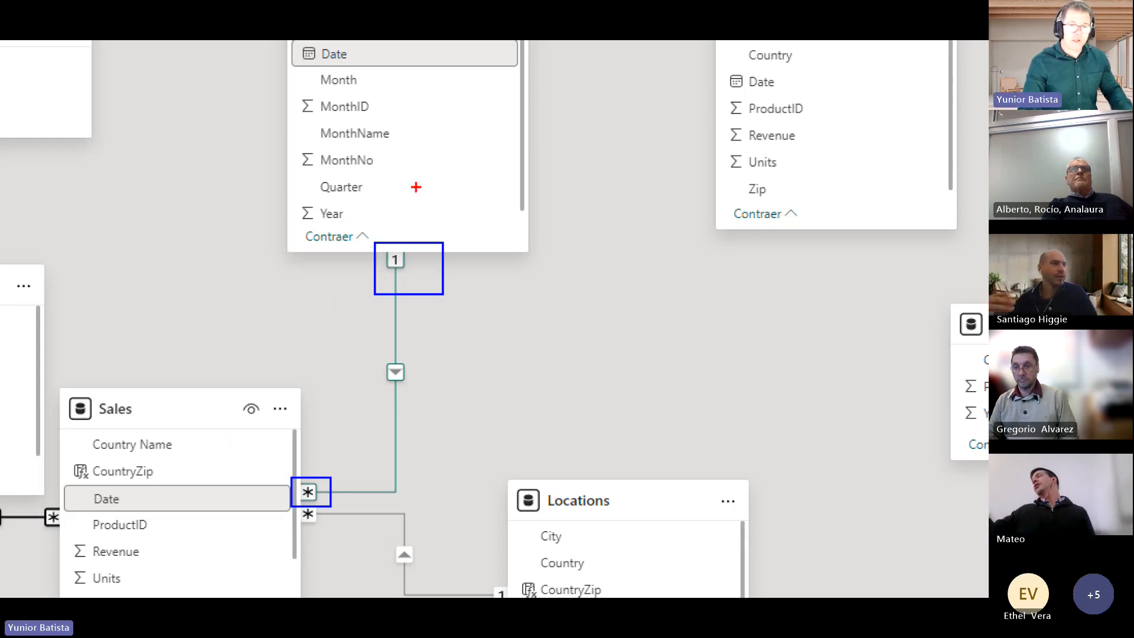
{"action": "left_click_drag", "start_coordinate": [287, 460], "coordinate": [350, 508]}
{"action": "left_click_drag", "start_coordinate": [363, 233], "coordinate": [441, 282]}
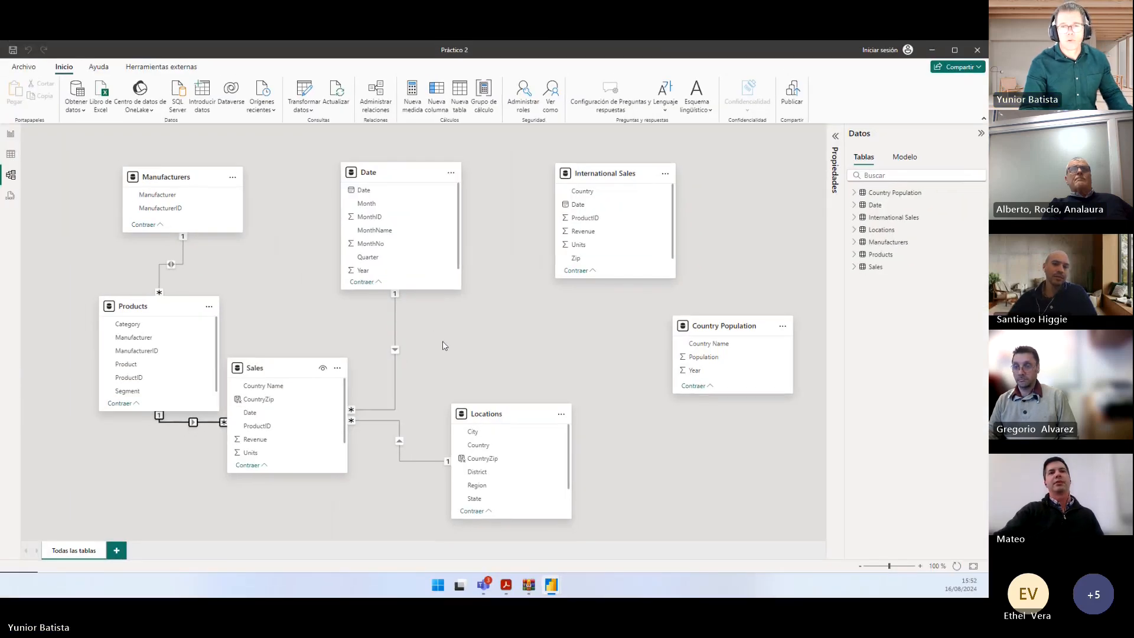
Continue in the exercise PDF to the page 2 instructions on relating the Sales and Locations tables
{"action": "key", "text": "alt+Tab"}
{"action": "left_click", "coordinate": [548, 329]}
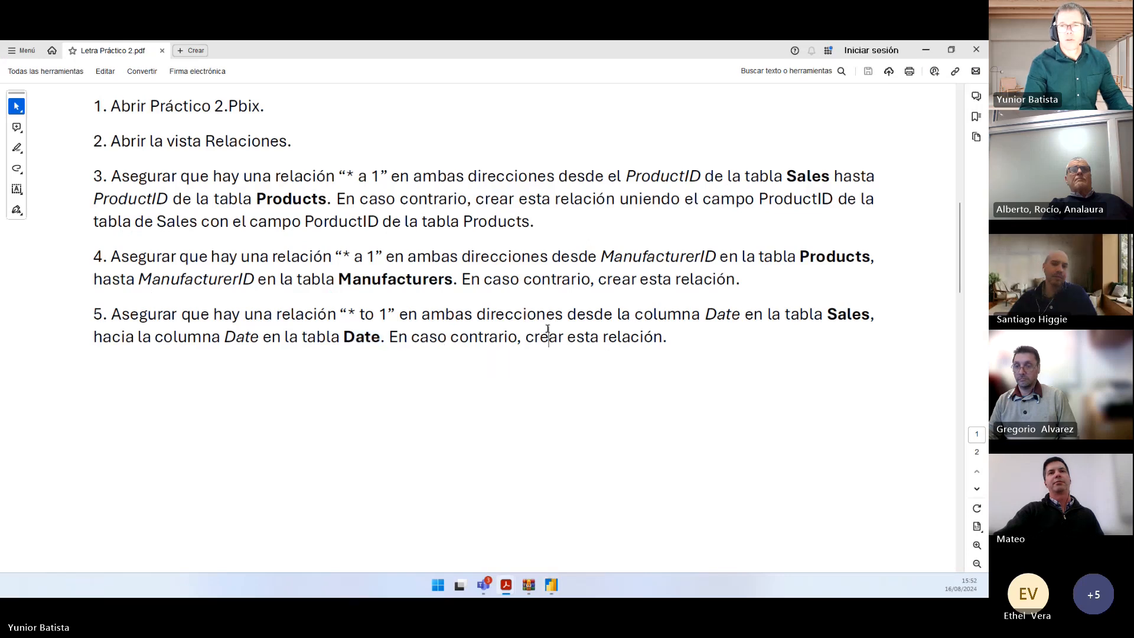
{"action": "scroll", "coordinate": [540, 313], "scroll_direction": "down", "scroll_amount": 8}
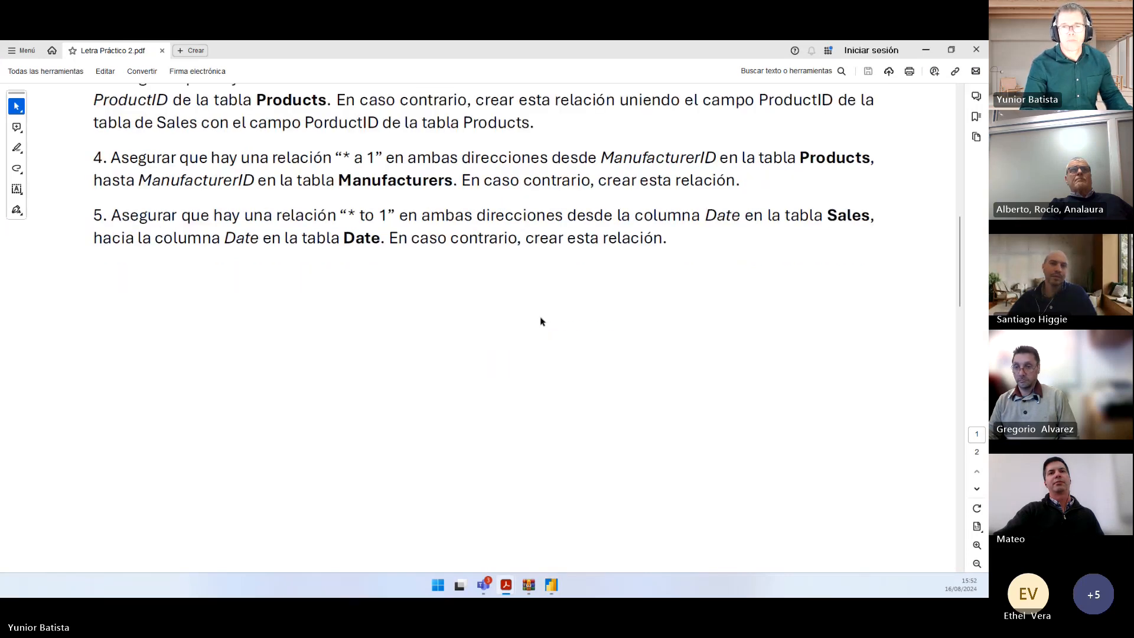
{"action": "scroll", "coordinate": [544, 329], "scroll_direction": "down", "scroll_amount": 3}
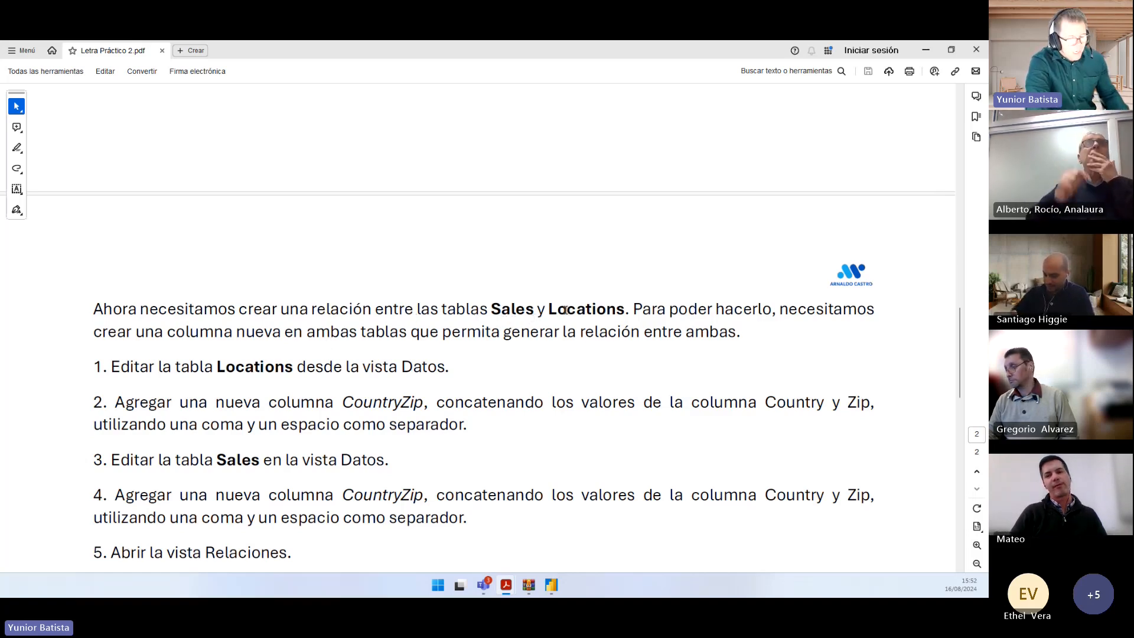
Delete the CountryZip column from the Sales table in Power BI's table view and check the model diagram
{"action": "key", "text": "alt+Tab"}
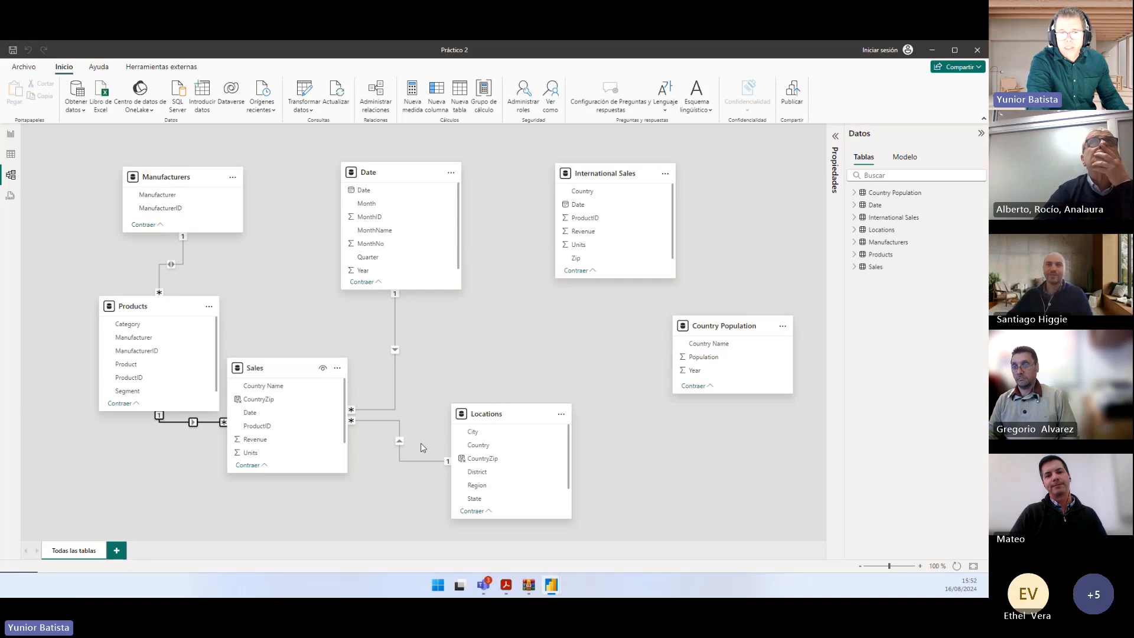
{"action": "left_click", "coordinate": [12, 157]}
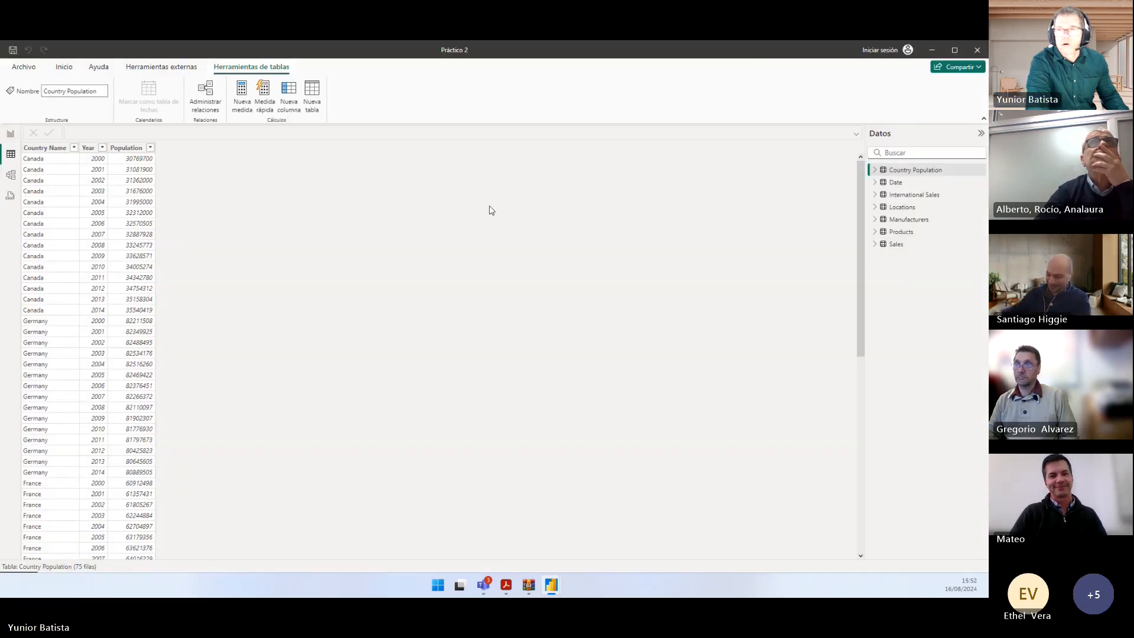
{"action": "left_click", "coordinate": [898, 245]}
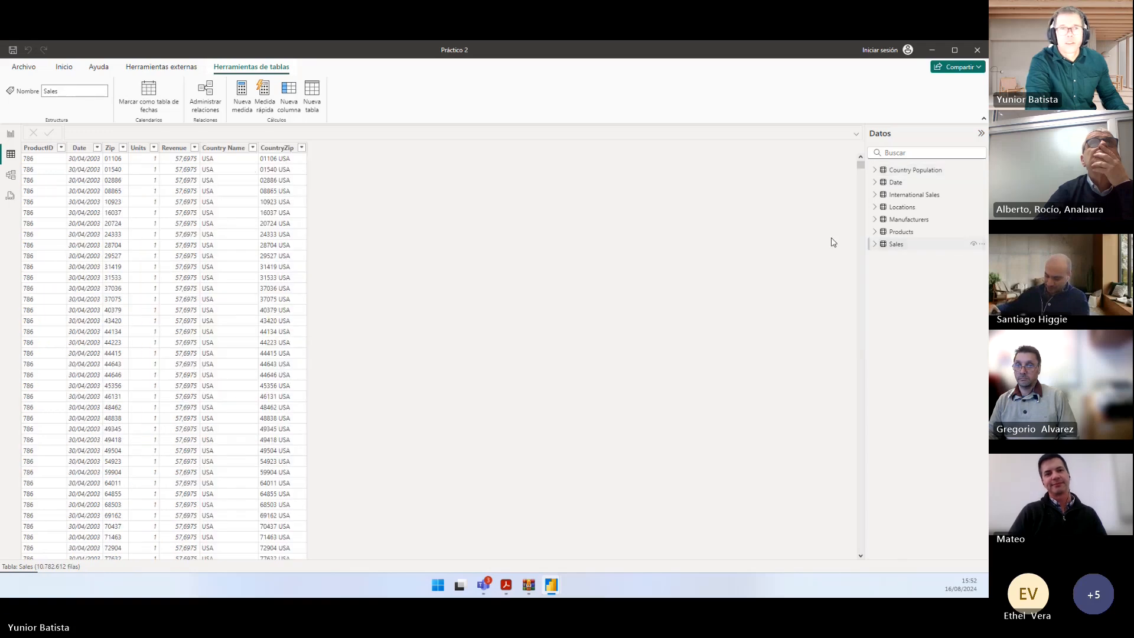
{"action": "right_click", "coordinate": [285, 148]}
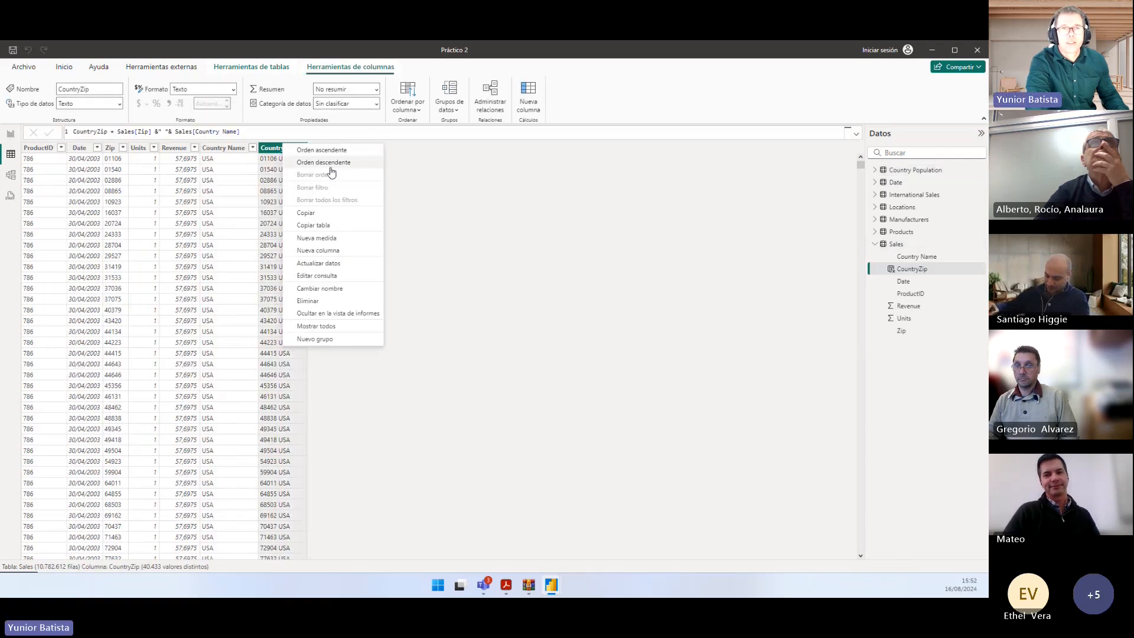
{"action": "left_click", "coordinate": [319, 301]}
{"action": "left_click", "coordinate": [554, 337]}
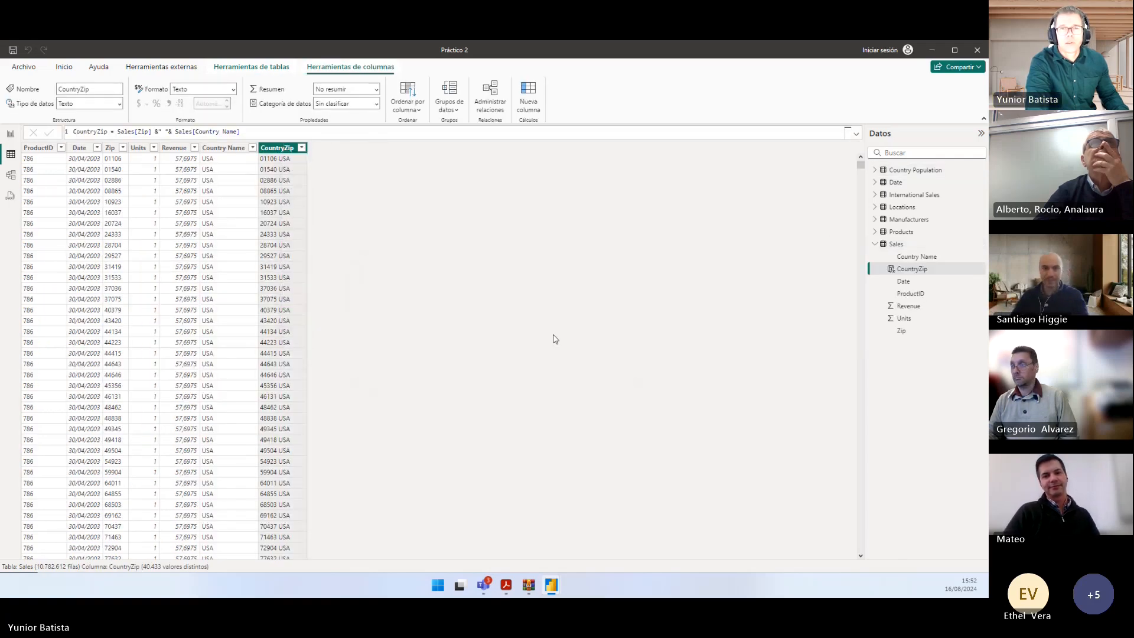
{"action": "left_click", "coordinate": [11, 176]}
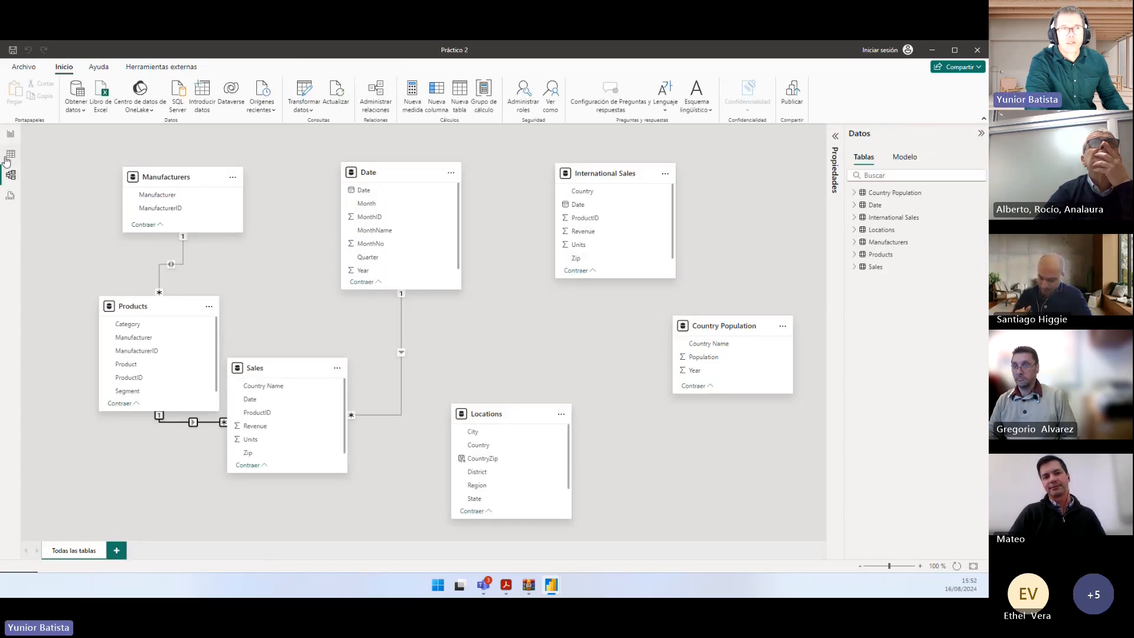
Delete the CountryZip column from the Locations table in the table view, confirming the removal
{"action": "left_click", "coordinate": [9, 156]}
{"action": "left_click", "coordinate": [910, 213]}
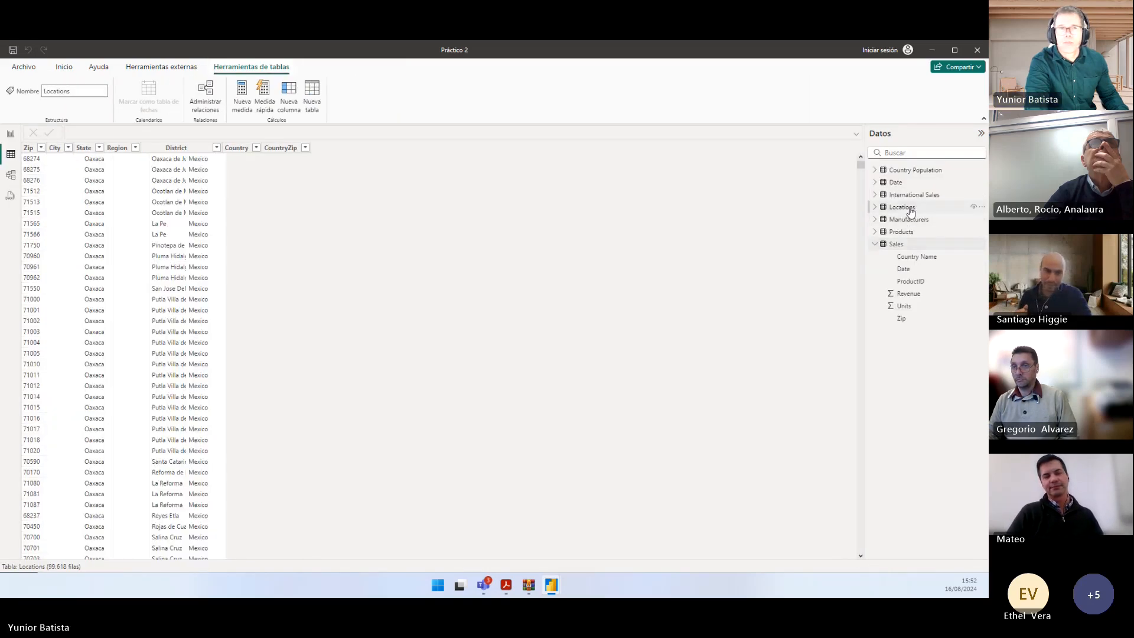
{"action": "right_click", "coordinate": [290, 148]}
{"action": "left_click", "coordinate": [347, 302]}
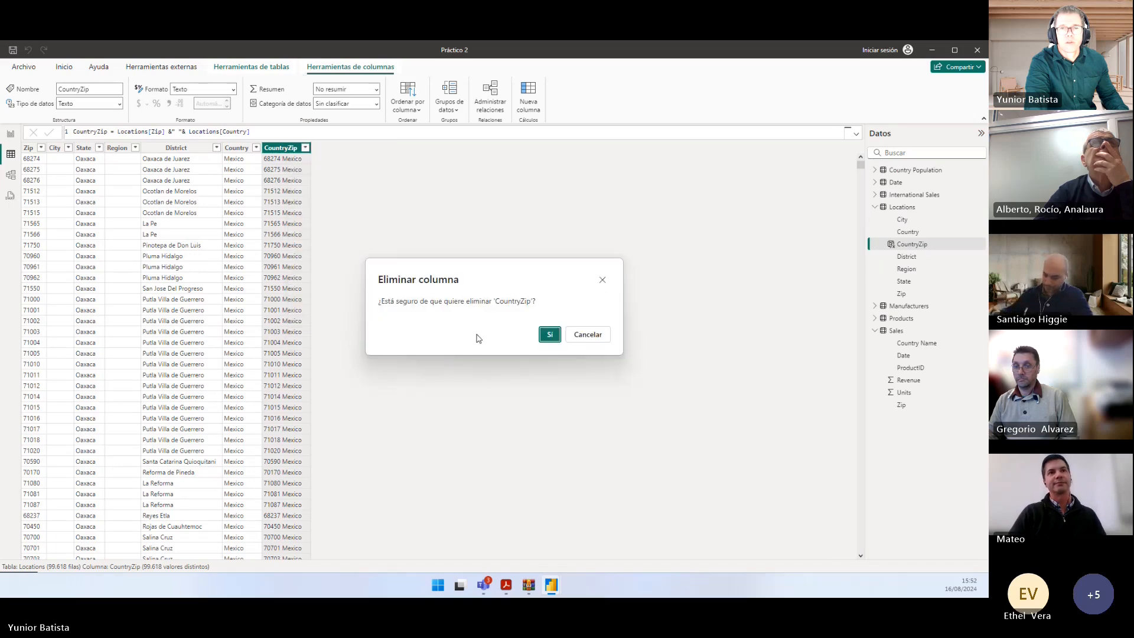
{"action": "left_click", "coordinate": [549, 335]}
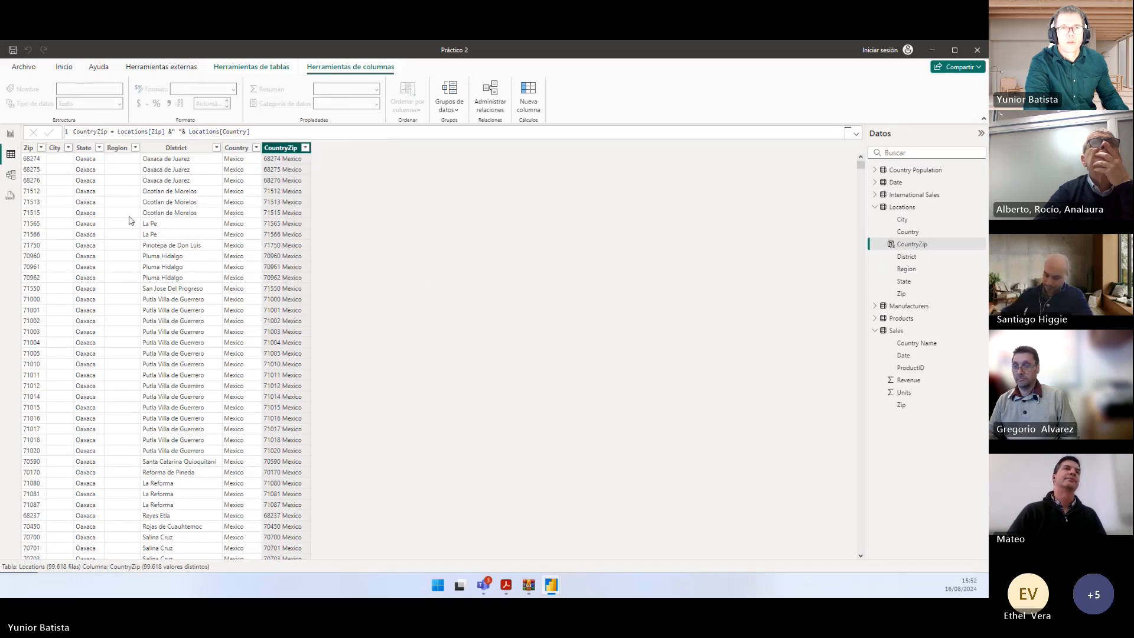
Return to the model view and move the Locations table slightly up and to the right
{"action": "left_click", "coordinate": [10, 133]}
{"action": "left_click", "coordinate": [11, 176]}
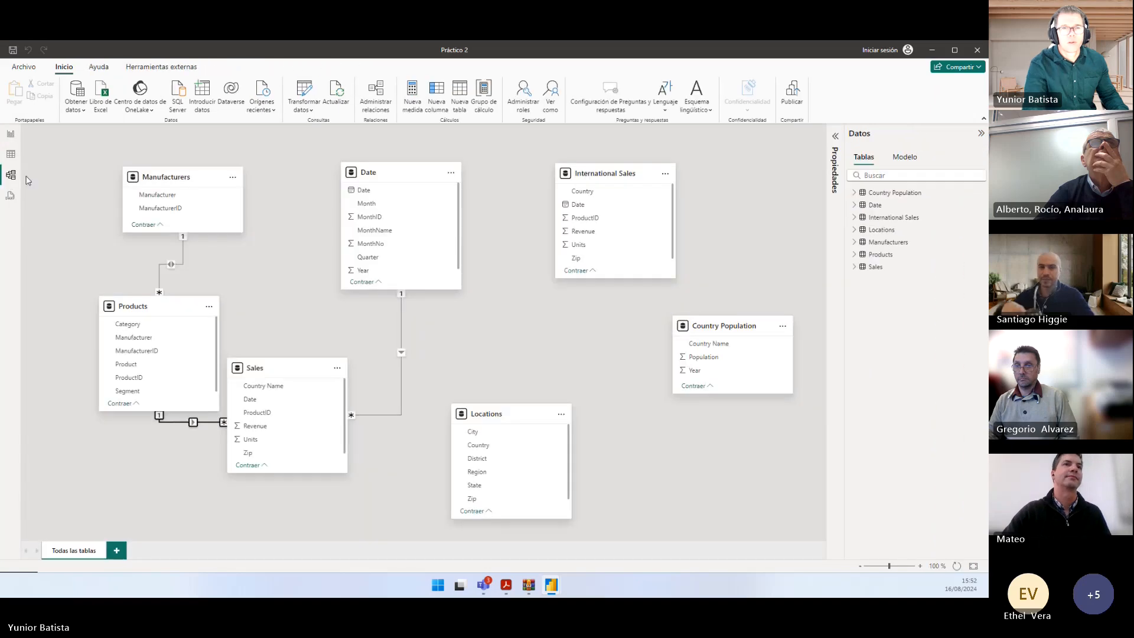
{"action": "left_click_drag", "start_coordinate": [488, 414], "coordinate": [499, 394]}
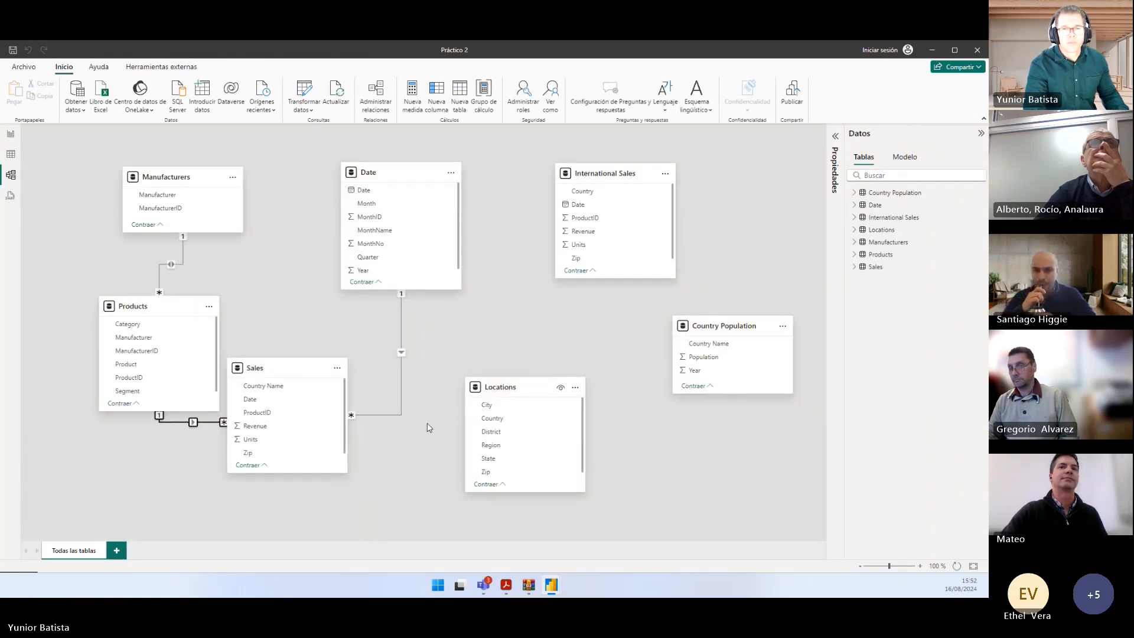
Read the introduction and instruction 1 on page 2 of the exercise PDF, highlighting the paragraph on Sales and Locations
{"action": "key", "text": "alt+Tab"}
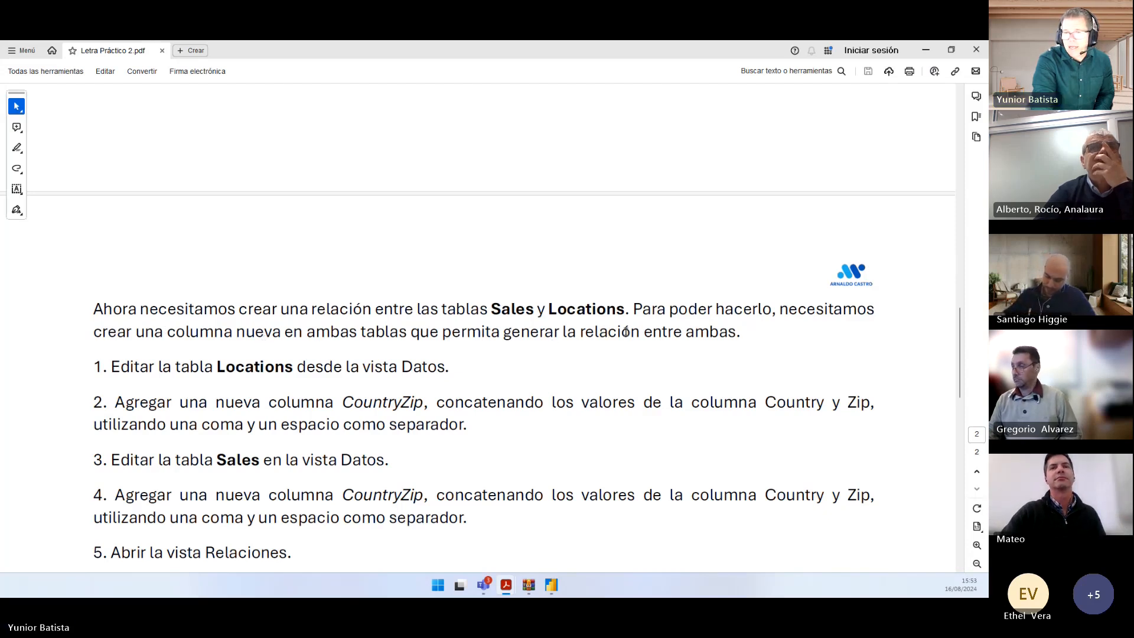
{"action": "left_click_drag", "start_coordinate": [742, 332], "coordinate": [112, 307]}
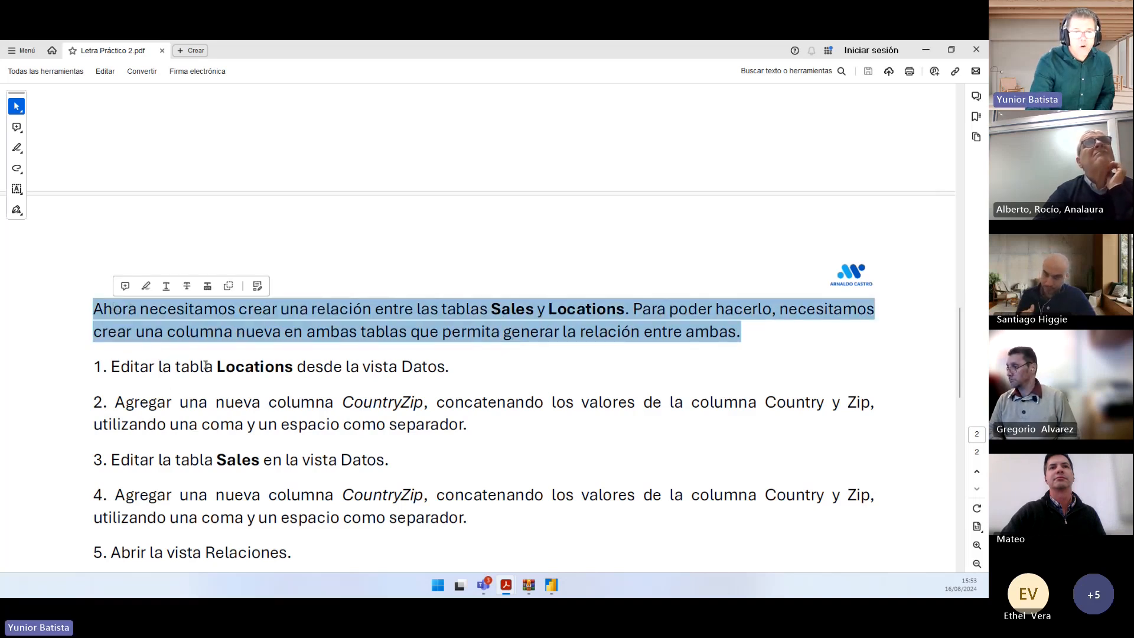
{"action": "double_click", "coordinate": [254, 367]}
{"action": "left_click", "coordinate": [420, 365]}
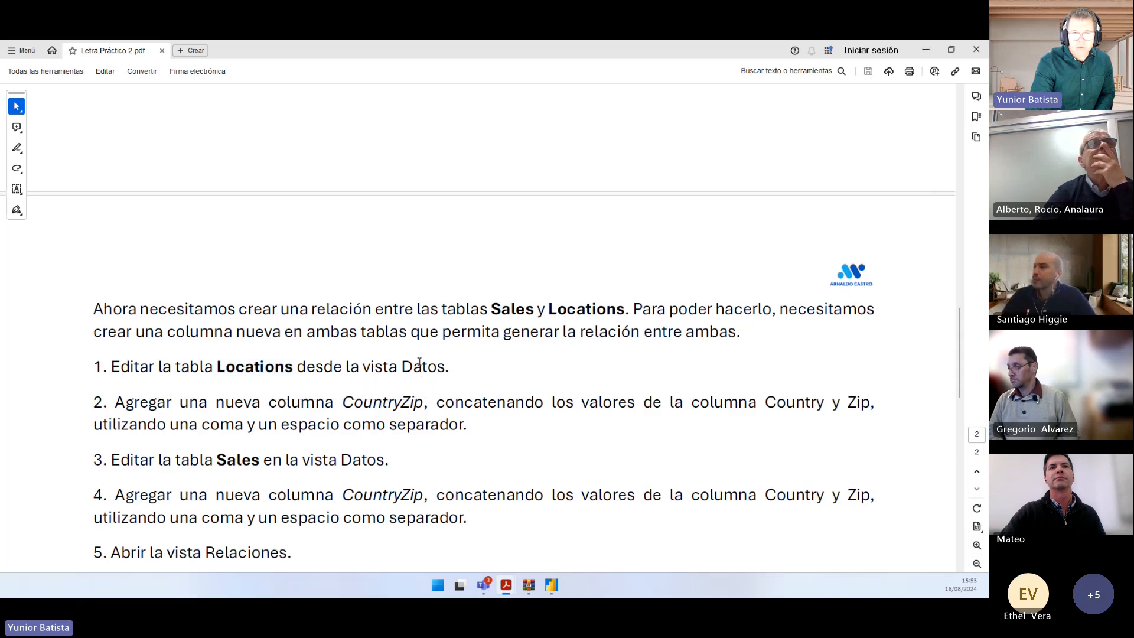
Copy the column name CountryZip from instruction 2 of the exercise PDF and look over the remaining instructions
{"action": "left_click_drag", "start_coordinate": [115, 402], "coordinate": [428, 403]}
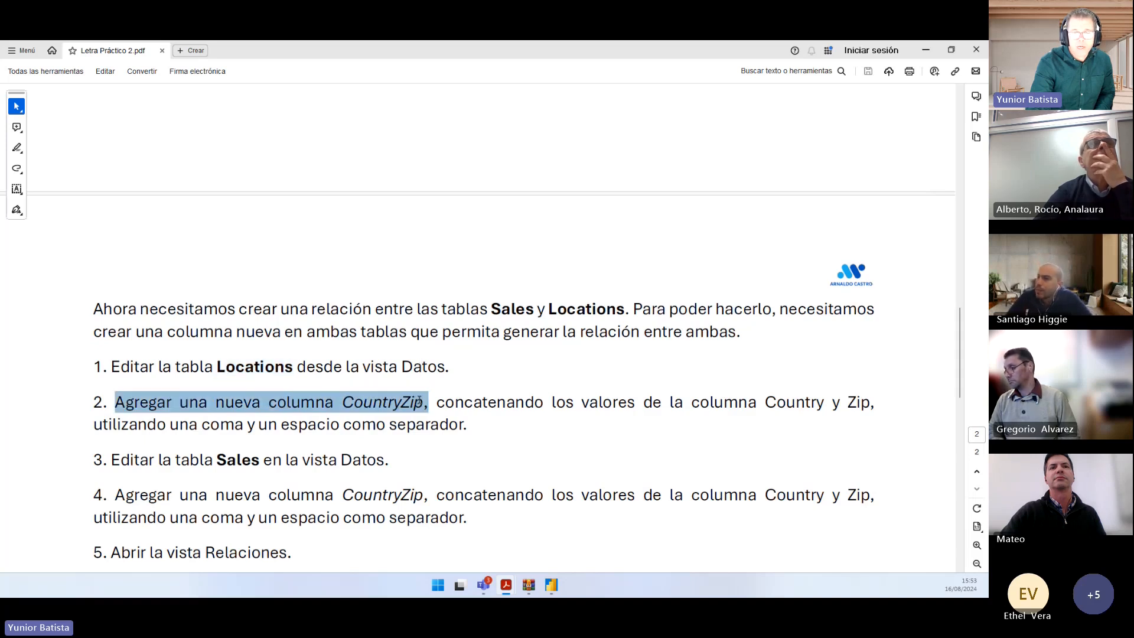
{"action": "double_click", "coordinate": [393, 405]}
{"action": "right_click", "coordinate": [397, 407]}
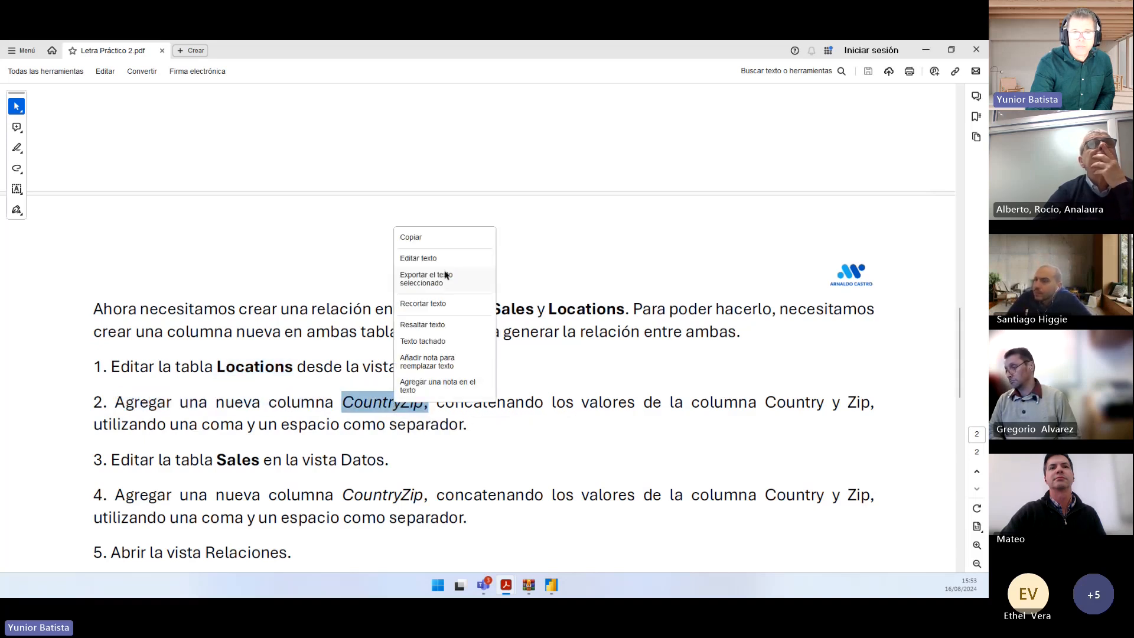
{"action": "left_click", "coordinate": [435, 241]}
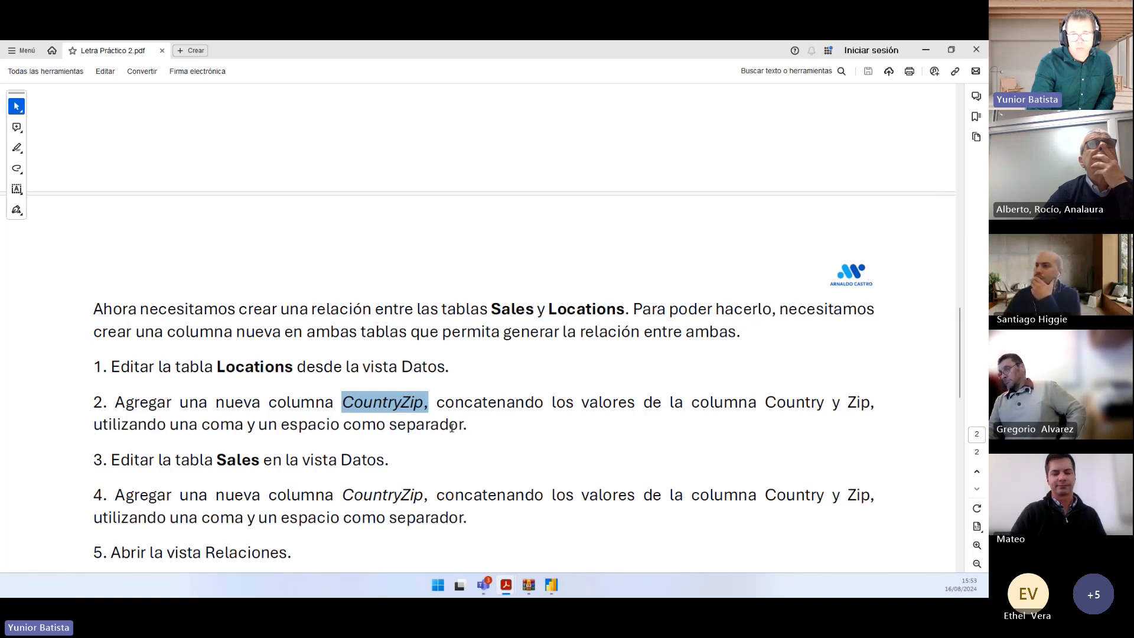
{"action": "scroll", "coordinate": [366, 408], "scroll_direction": "down", "scroll_amount": 1}
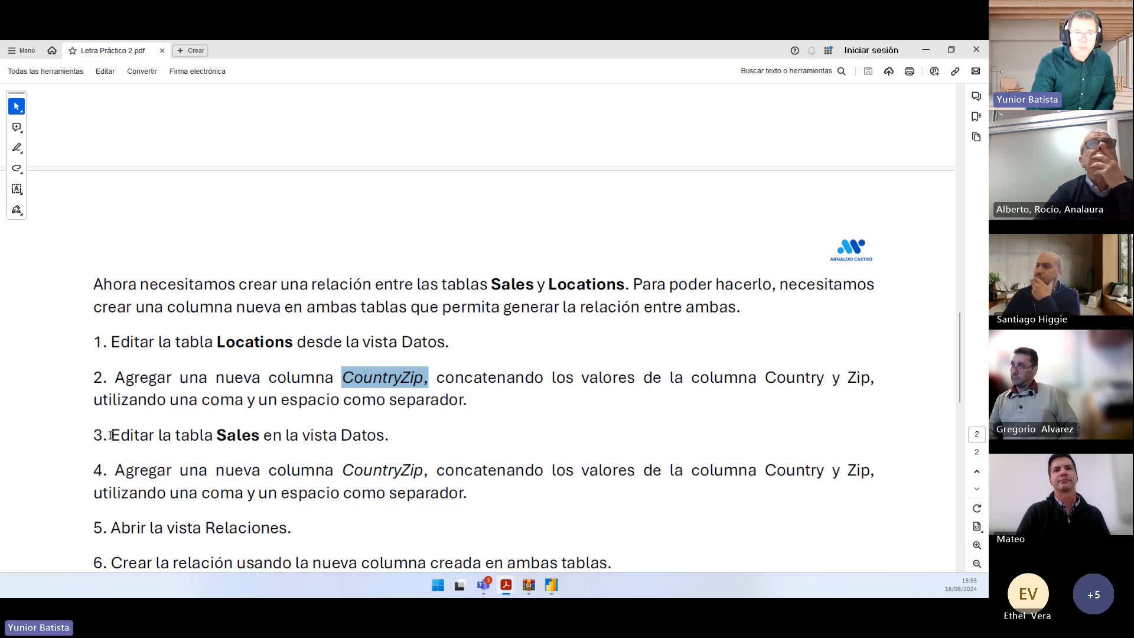
Highlight instruction 3 in the exercise PDF and switch to Power BI's table view to check the distinct Zip values in Locations
{"action": "left_click_drag", "start_coordinate": [109, 436], "coordinate": [373, 437]}
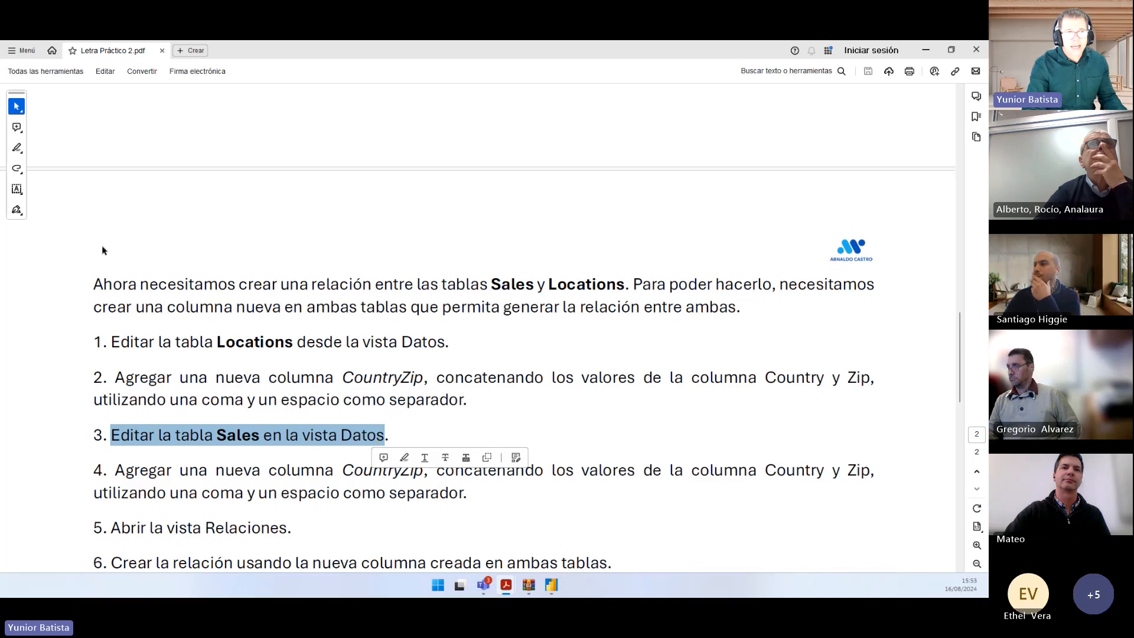
{"action": "key", "text": "alt+Tab"}
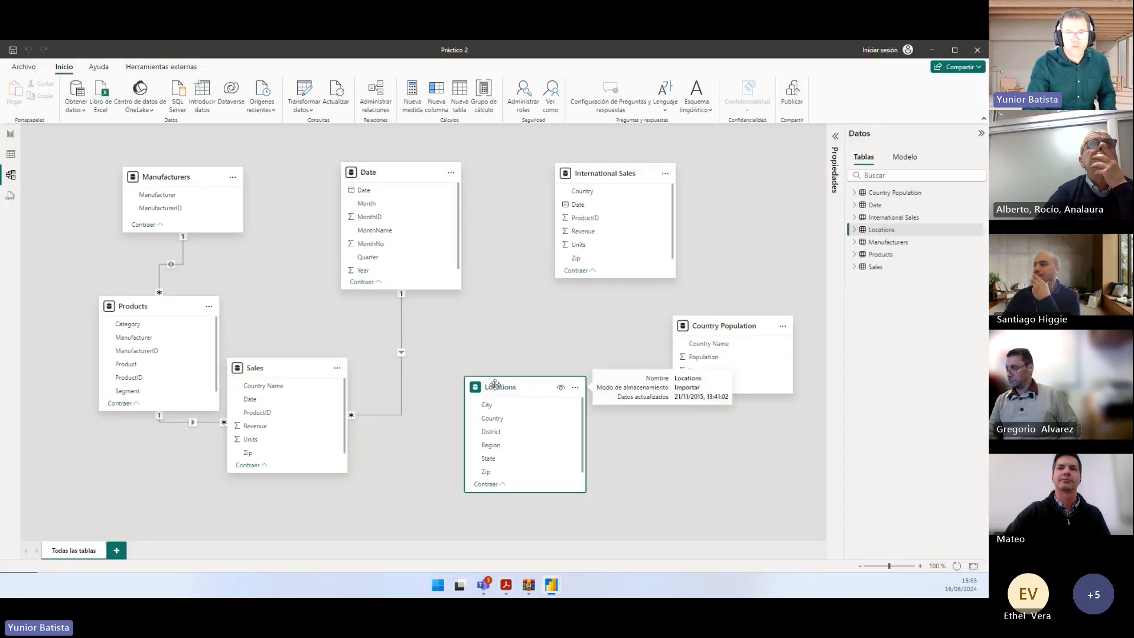
{"action": "left_click", "coordinate": [17, 157]}
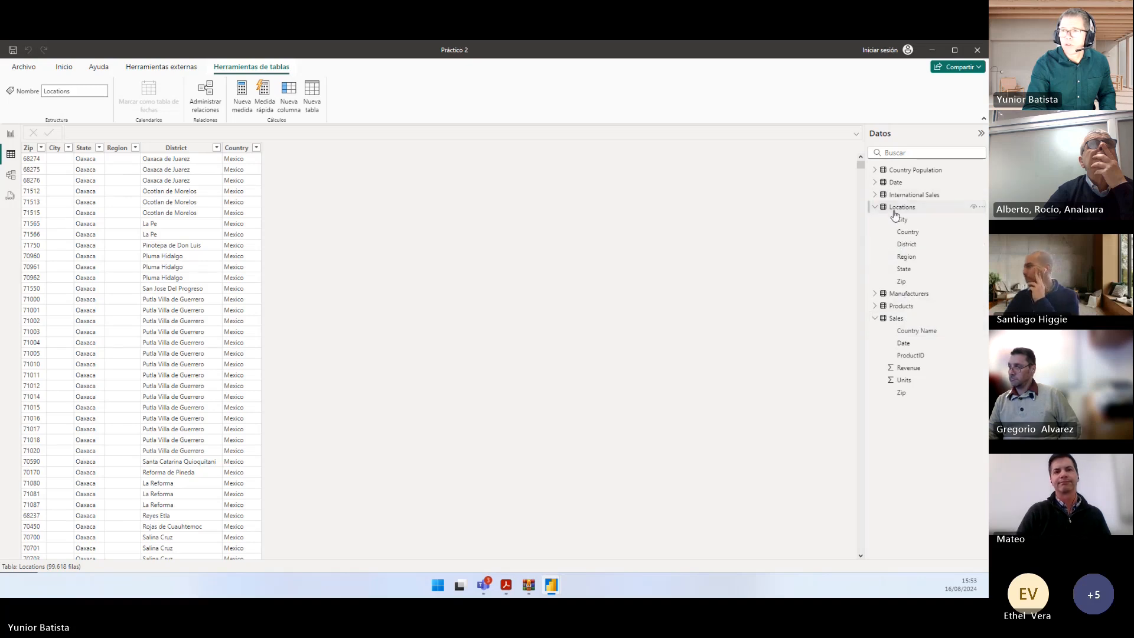
{"action": "left_click", "coordinate": [29, 149]}
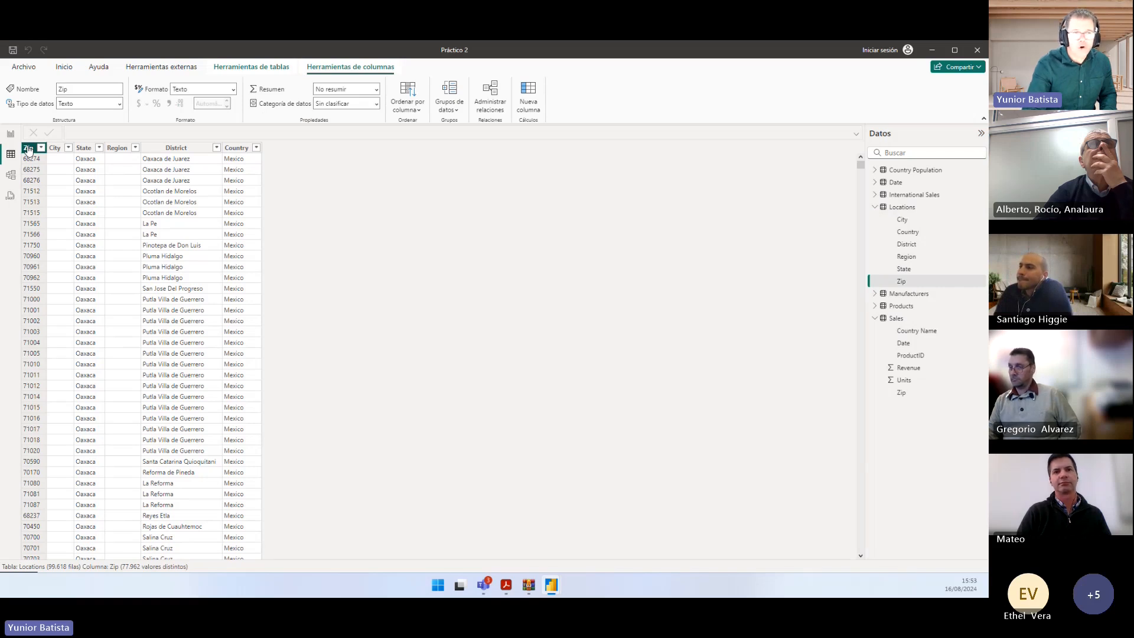
Check the distinct Zip values in Sales and compare the Locations row count with its distinct Zip values
{"action": "left_click", "coordinate": [913, 319]}
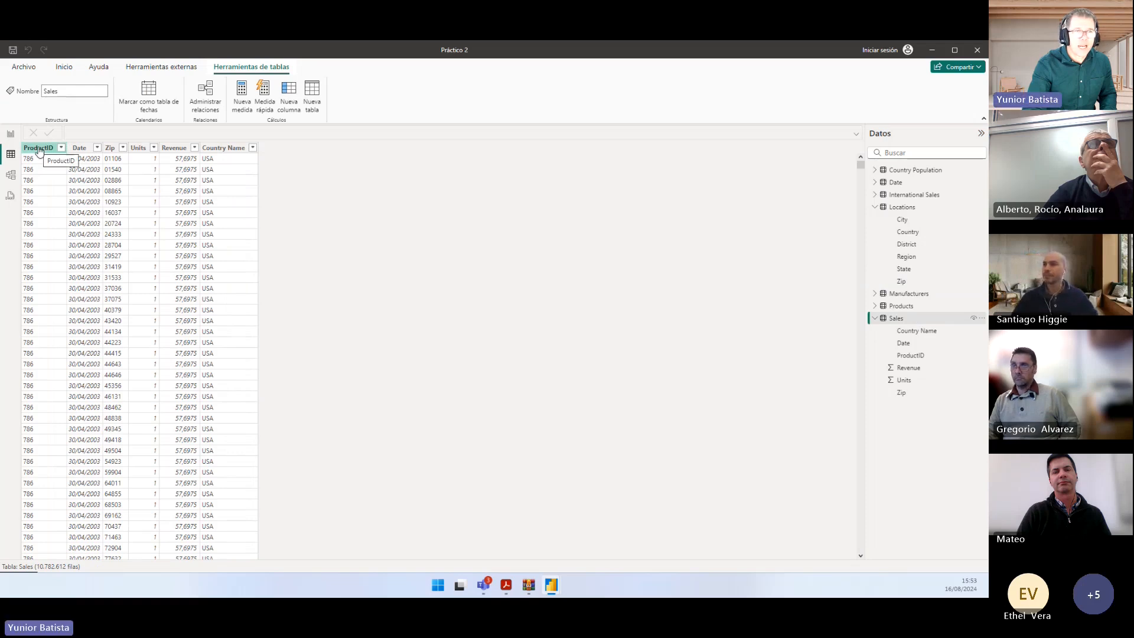
{"action": "left_click", "coordinate": [111, 148]}
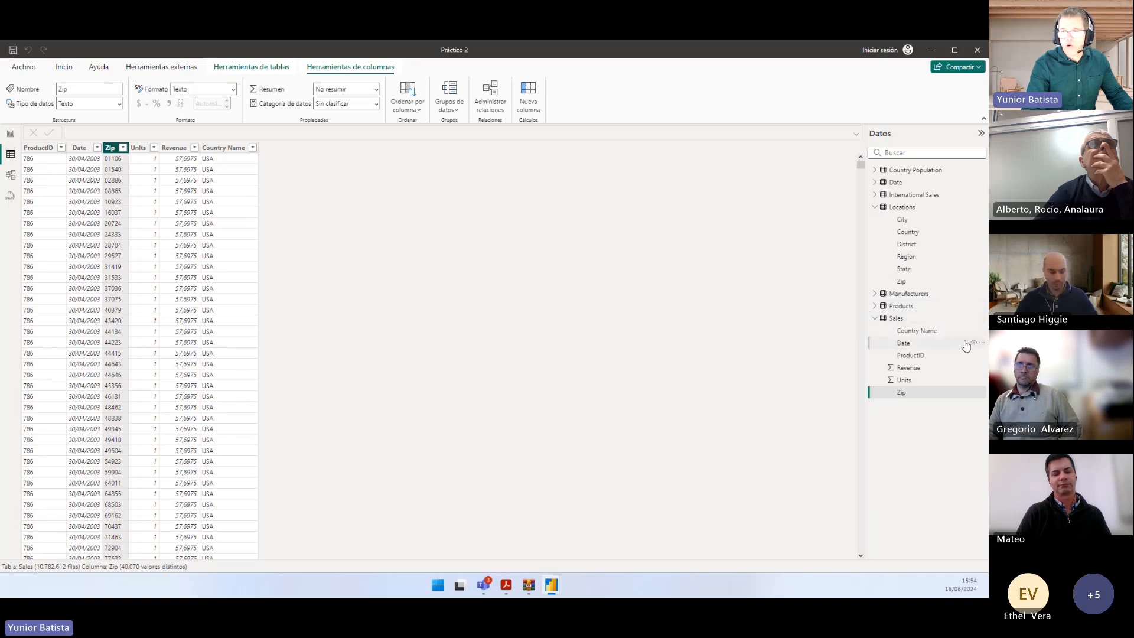
{"action": "left_click", "coordinate": [907, 210]}
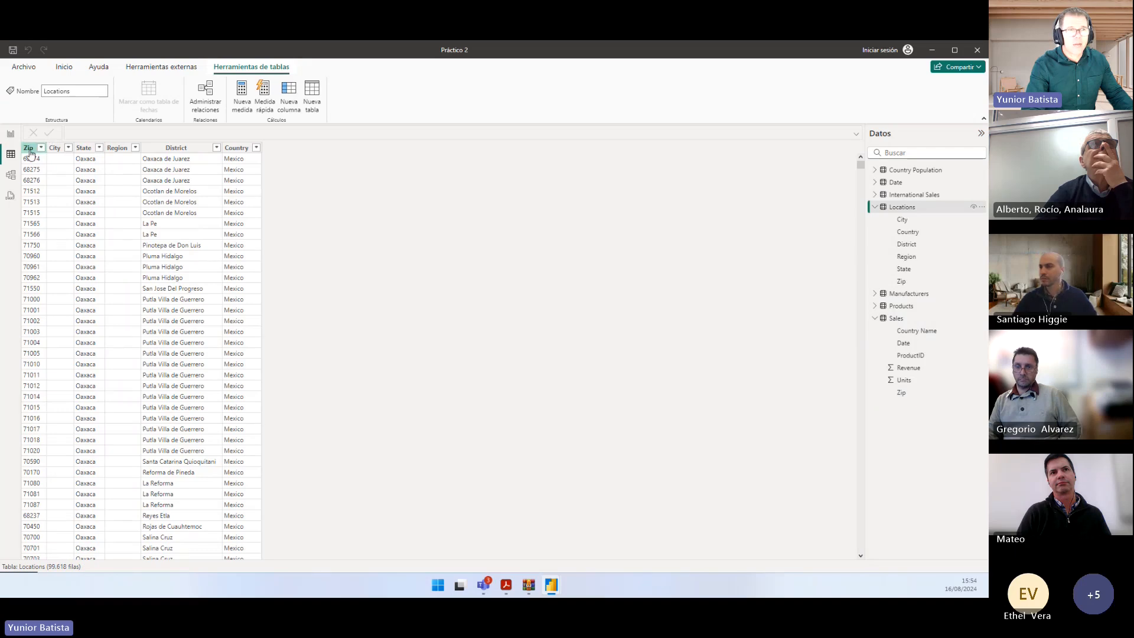
{"action": "left_click", "coordinate": [30, 153]}
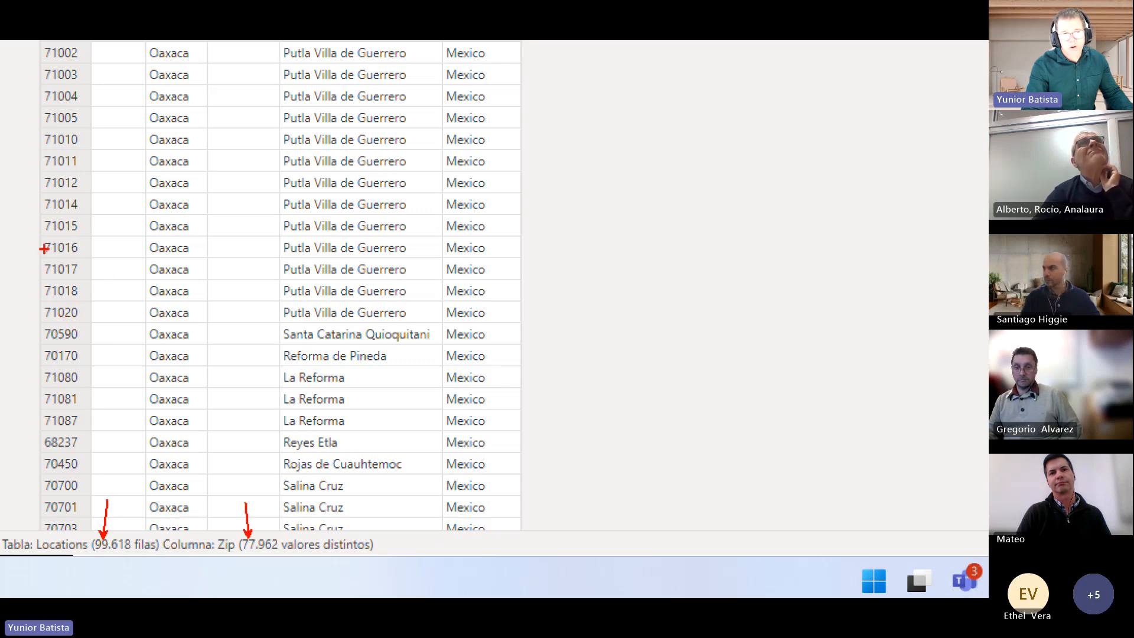
{"action": "mouse_move", "coordinate": [41, 241]}
{"action": "left_mouse_down"}
{"action": "mouse_move", "coordinate": [89, 256]}
{"action": "mouse_move", "coordinate": [89, 458]}
{"action": "left_mouse_up"}
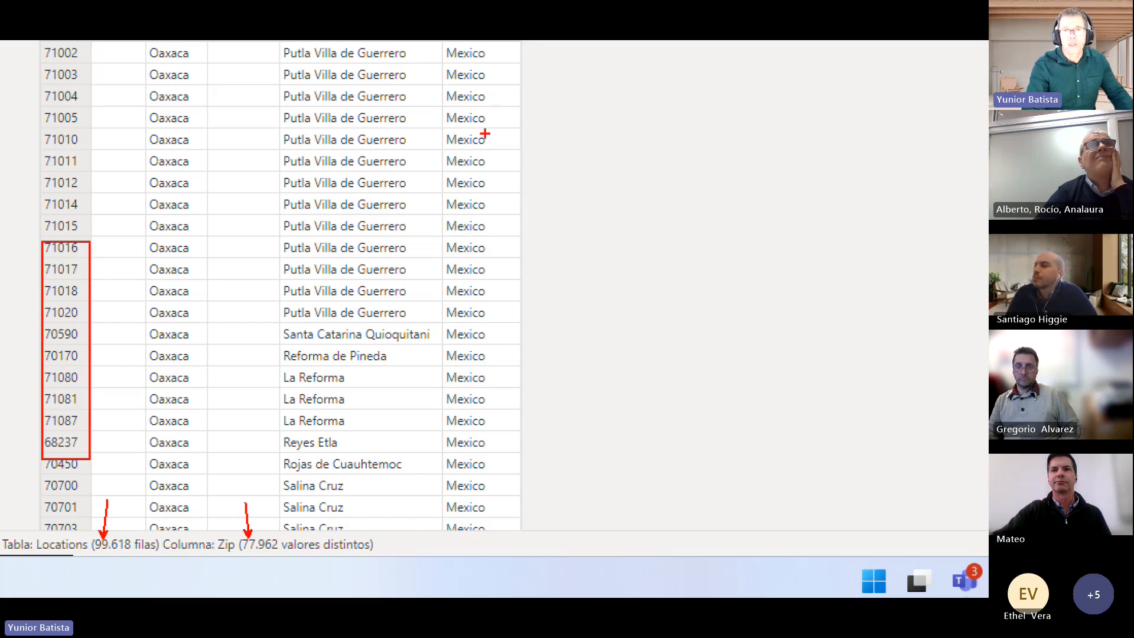
{"action": "key", "text": "Escape"}
Review the countries in the Locations table's Country filter and inspect its Zip and Country columns
{"action": "left_click", "coordinate": [255, 150]}
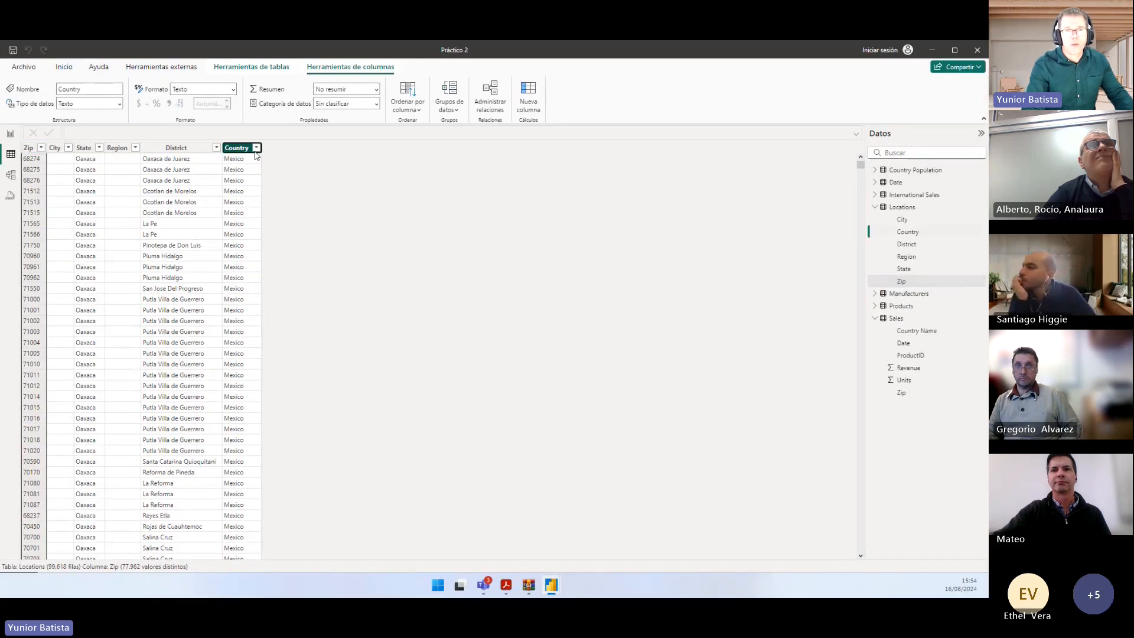
{"action": "left_click", "coordinate": [257, 148]}
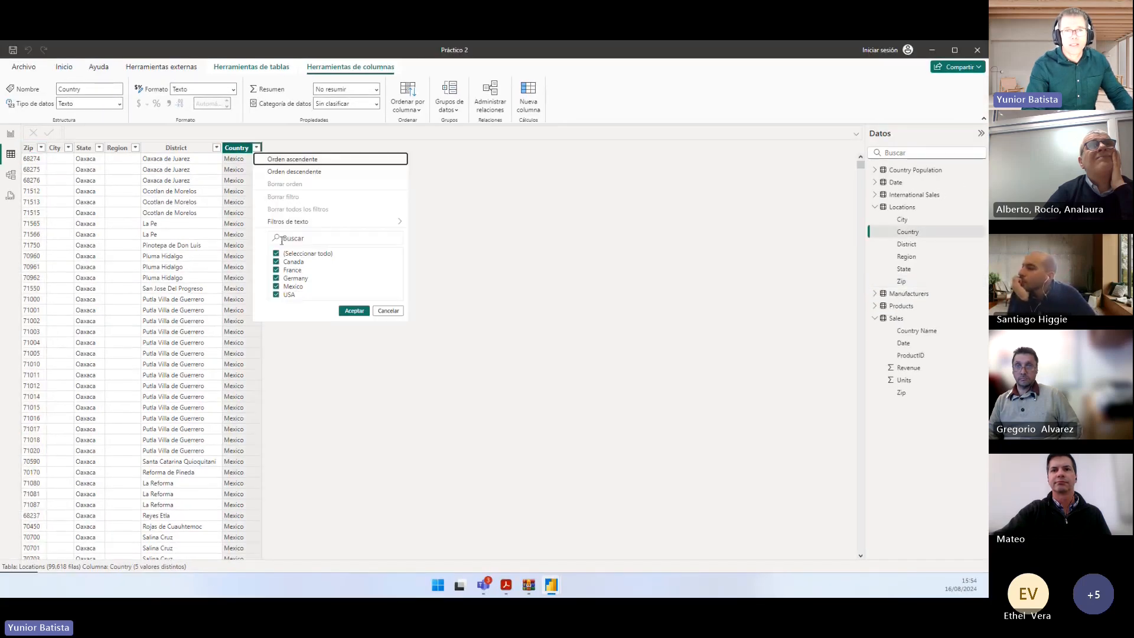
{"action": "left_click", "coordinate": [33, 299]}
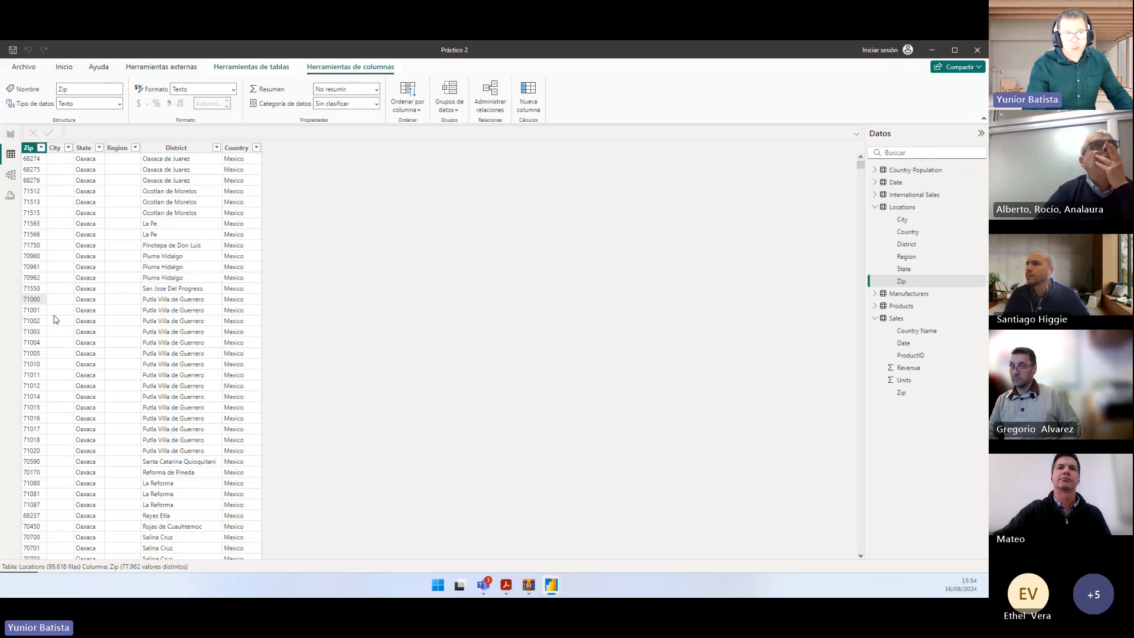
{"action": "left_click", "coordinate": [30, 150]}
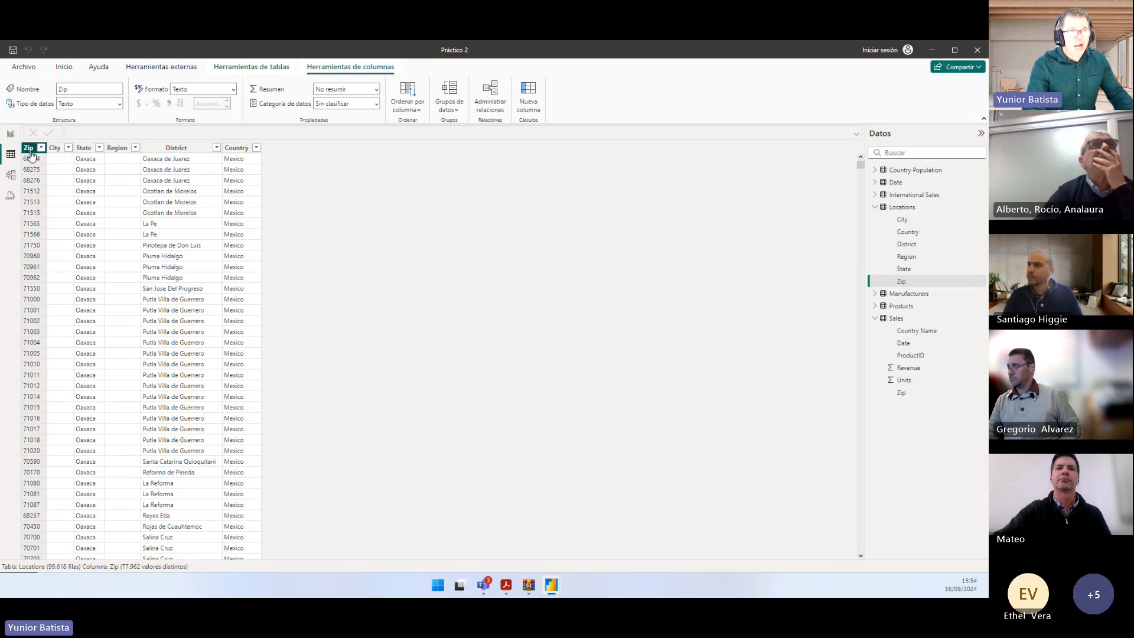
{"action": "left_click", "coordinate": [237, 149]}
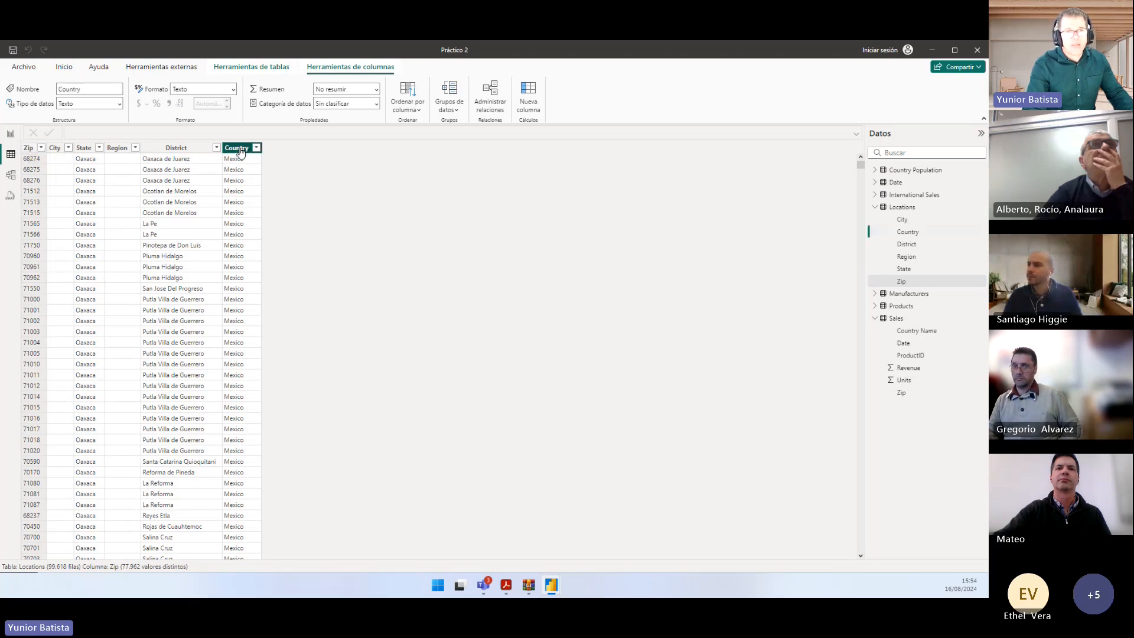
Add a calculated column named CountryZip to the Locations table, rechecking the concatenation instruction in the exercise PDF
{"action": "left_click", "coordinate": [532, 113]}
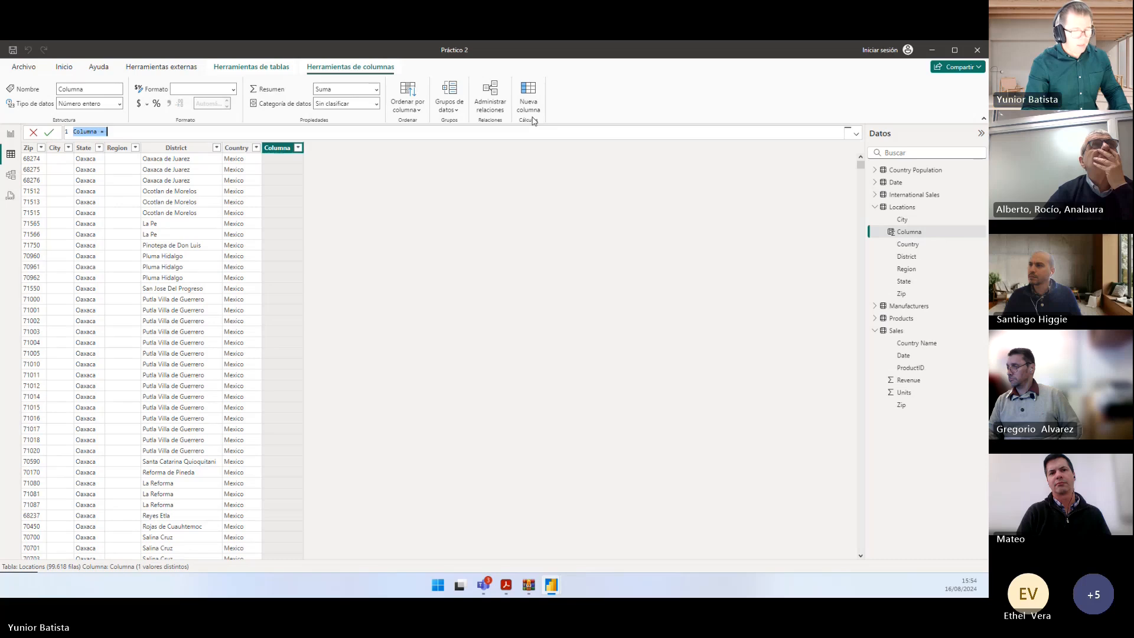
{"action": "key", "text": "ctrl+v"}
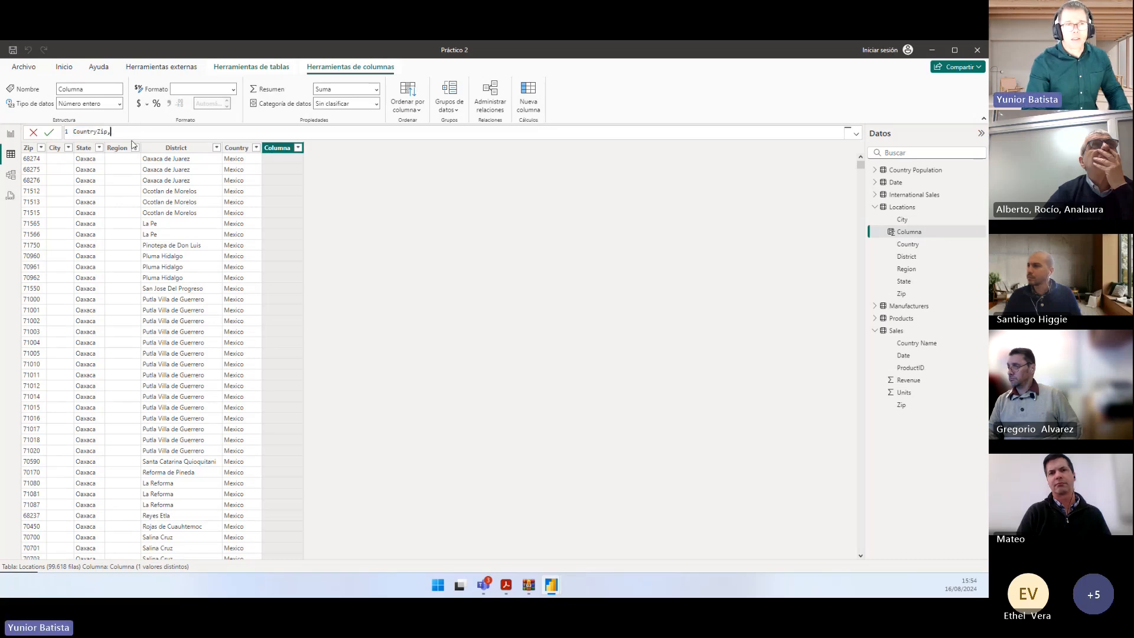
{"action": "scroll", "coordinate": [136, 132], "scroll_direction": "up", "scroll_amount": 3, "text": "ctrl"}
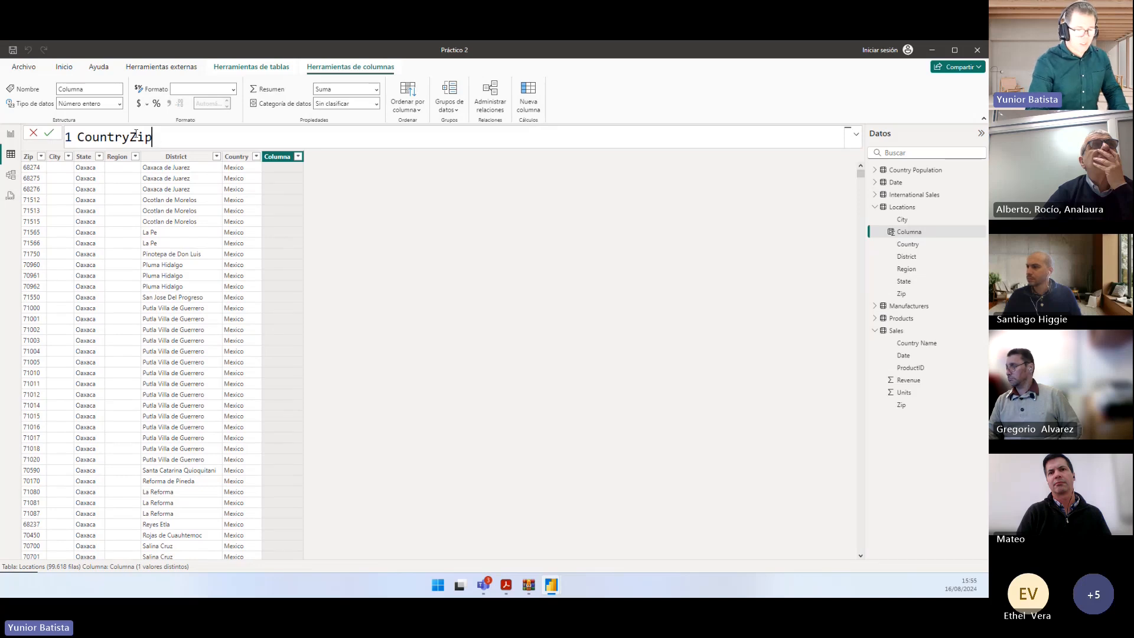
{"action": "type", "text": "="}
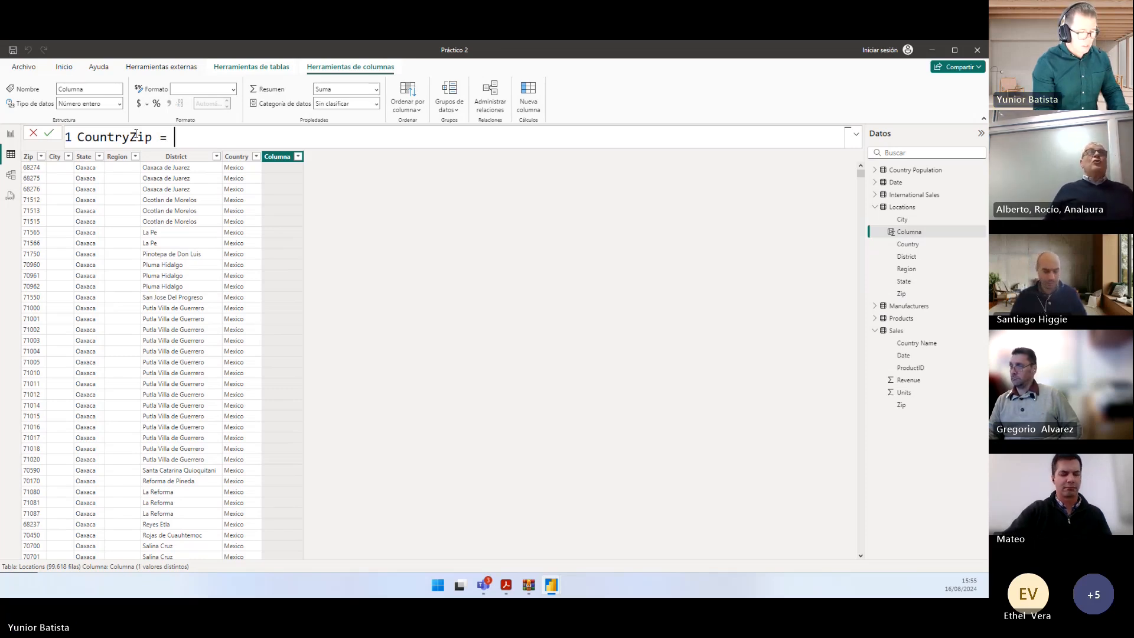
{"action": "key", "text": "alt+Tab"}
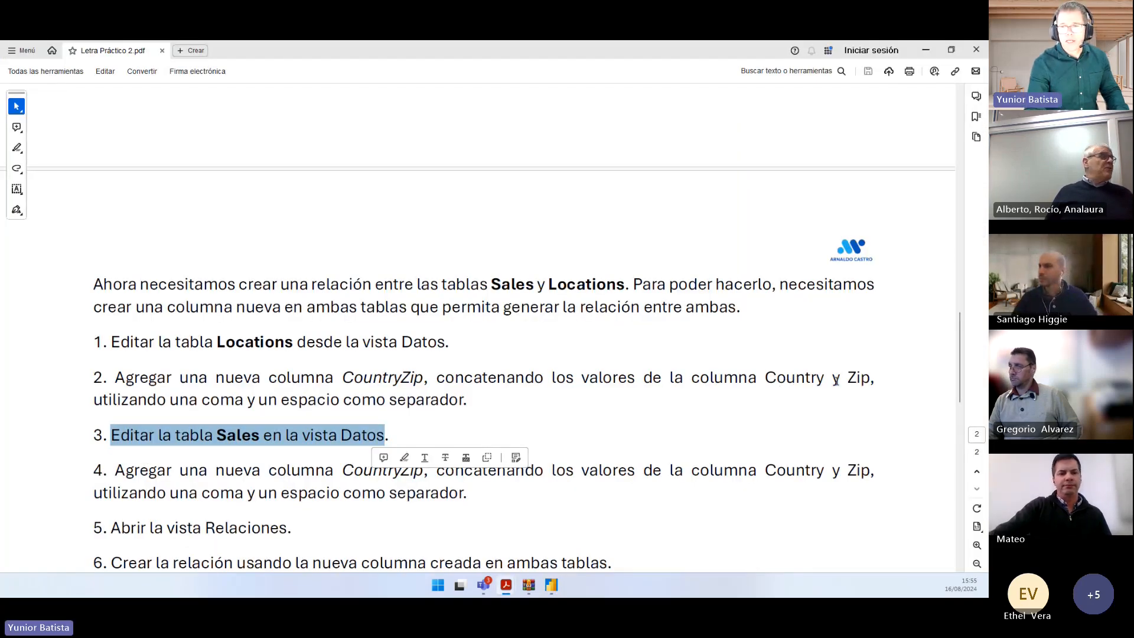
{"action": "key", "text": "alt+Tab"}
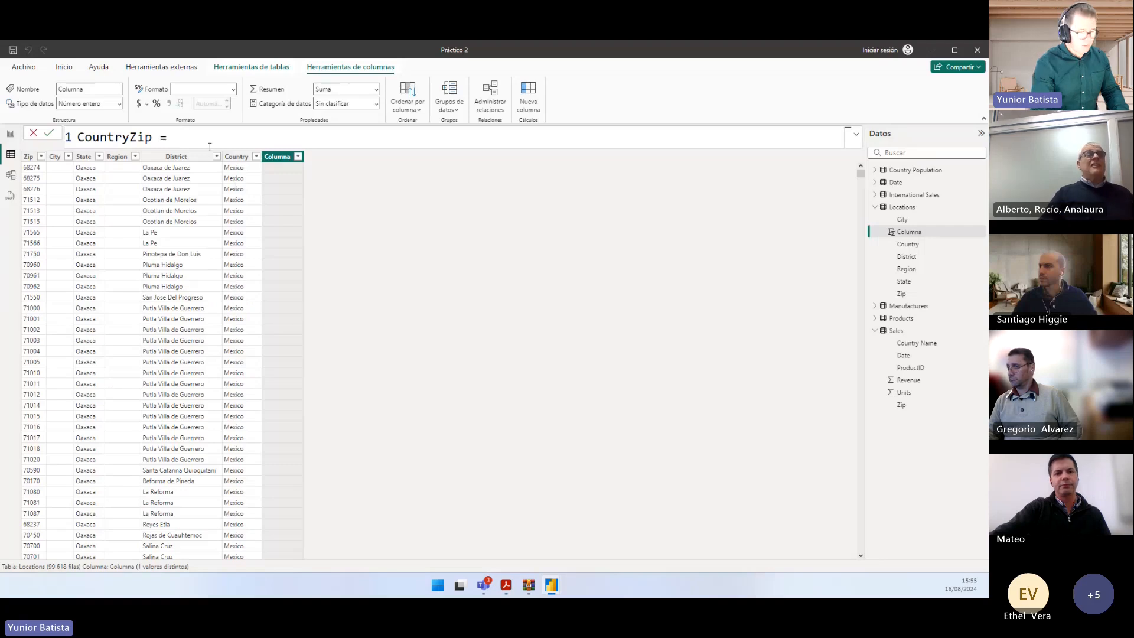
Start the CountryZip formula in Locations with a reference to Locations[Country]
{"action": "type", "text": "cou"}
{"action": "key", "text": "Down"}
{"action": "key", "text": "Down"}
{"action": "key", "text": "Down"}
{"action": "key", "text": "Down"}
{"action": "key", "text": "Down"}
{"action": "key", "text": "Down"}
{"action": "key", "text": "Down"}
{"action": "key", "text": "Down"}
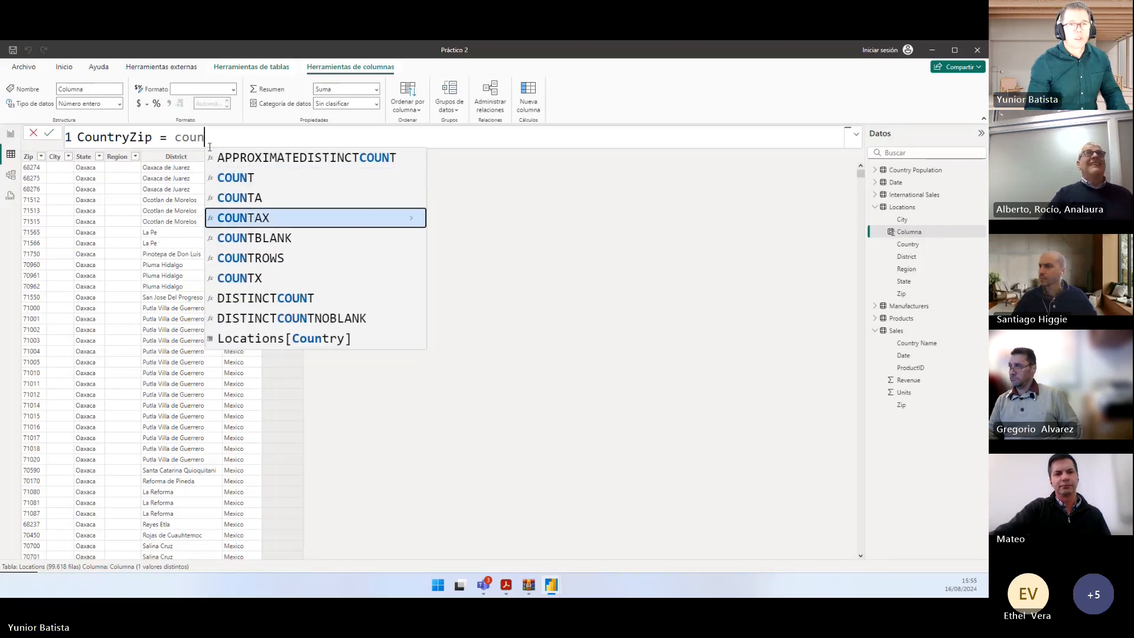
{"action": "key", "text": "Tab"}
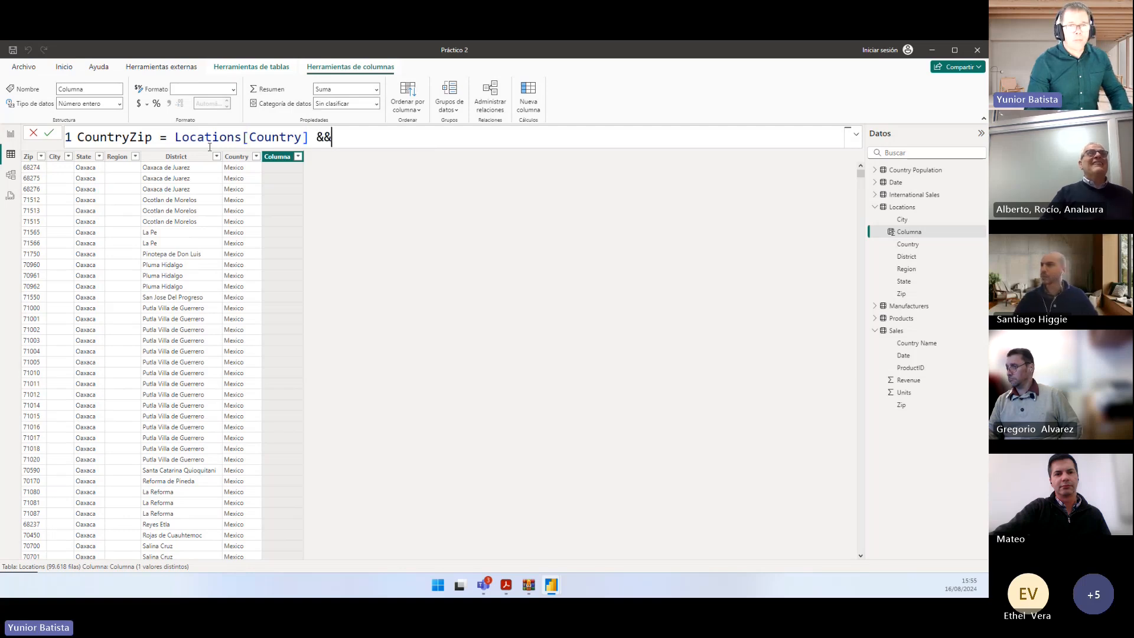
Complete the Locations CountryZip formula by concatenating ", " and Locations[Zip], and commit it
{"action": "key", "text": "Left"}
{"action": "type", "text": "\"\""}
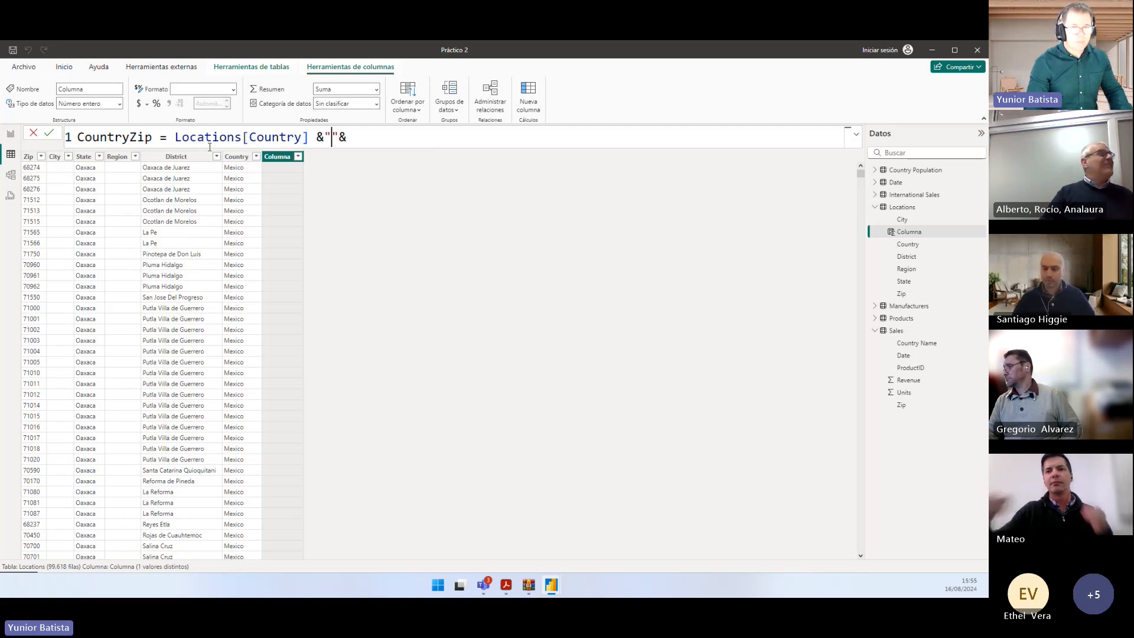
{"action": "key", "text": "Left"}
{"action": "type", "text": ", \"&"}
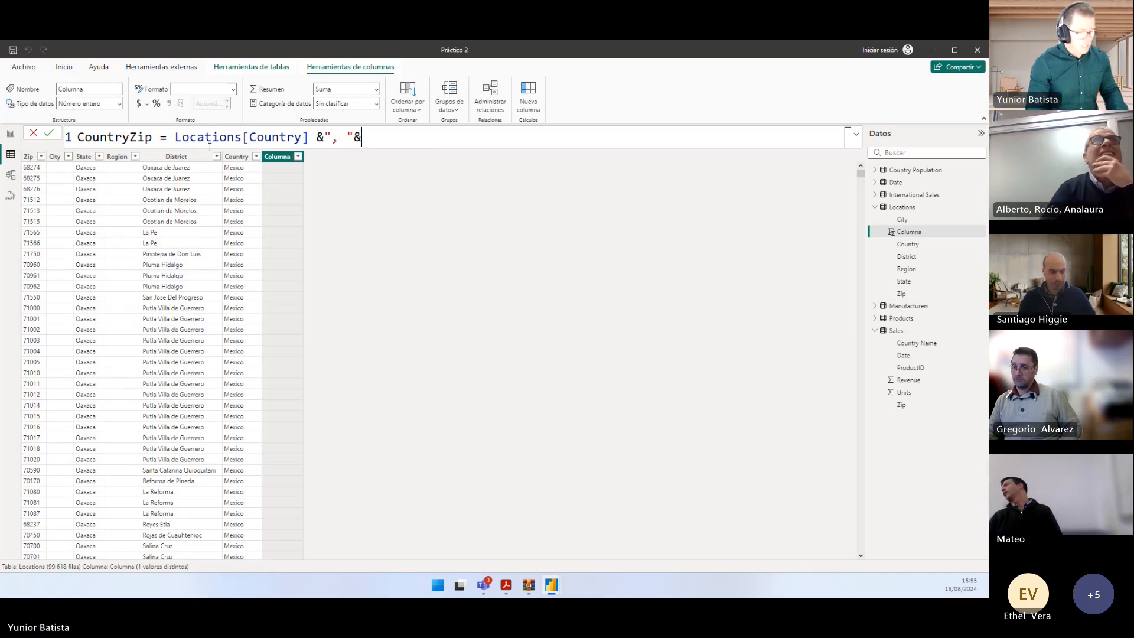
{"action": "type", "text": "zi"}
{"action": "key", "text": "Tab"}
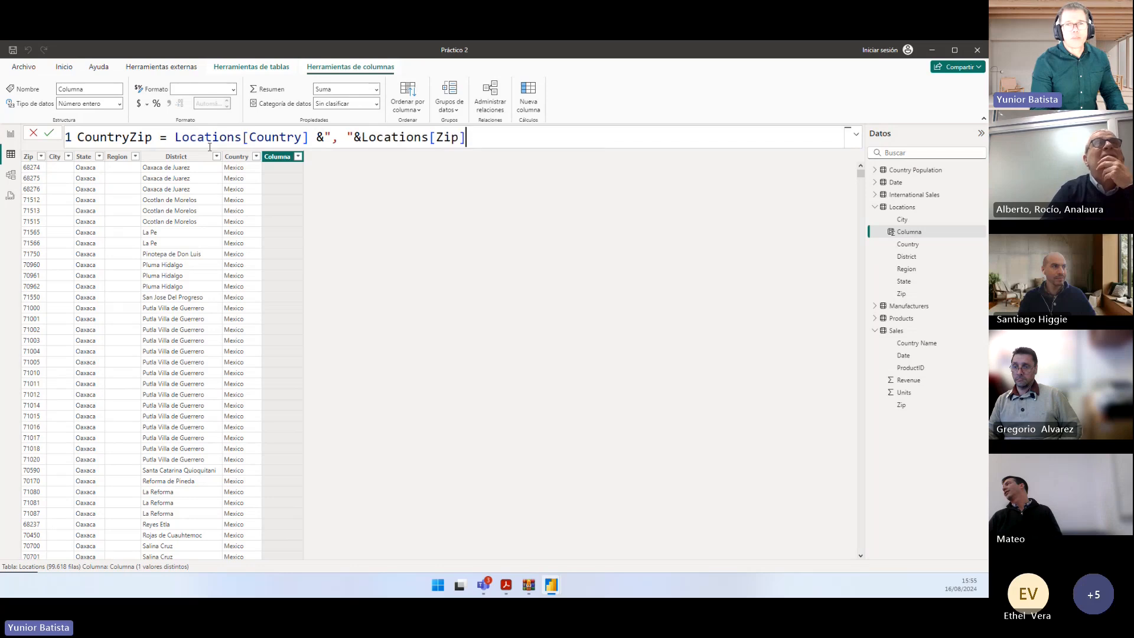
{"action": "key", "text": "Return"}
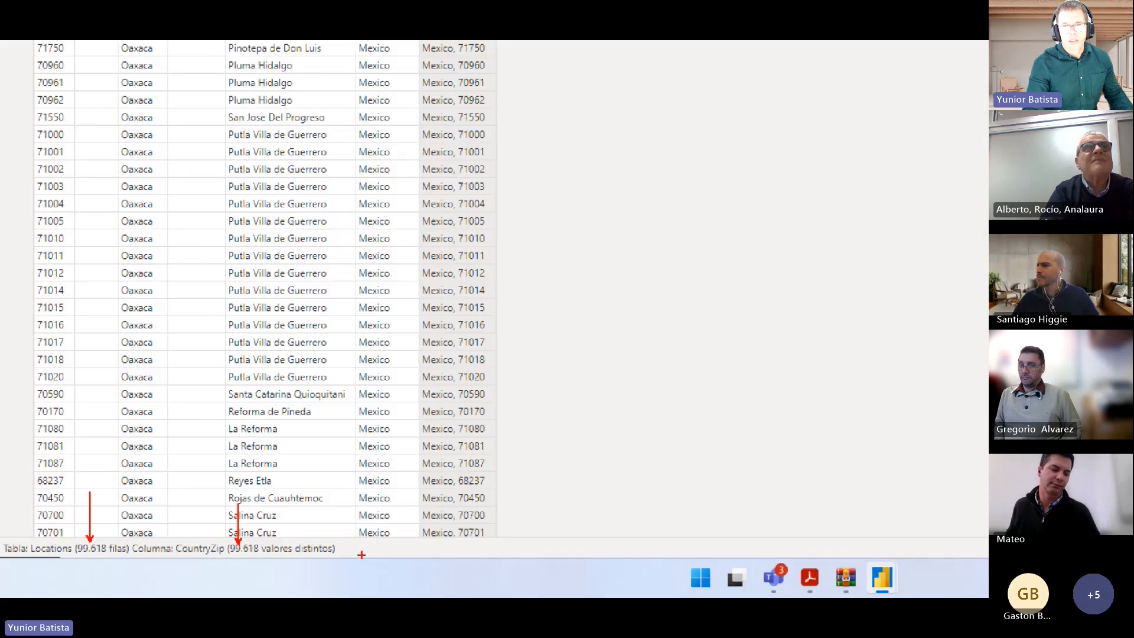
Add a calculated column named CountryZip to the Sales table
{"action": "left_click", "coordinate": [898, 331]}
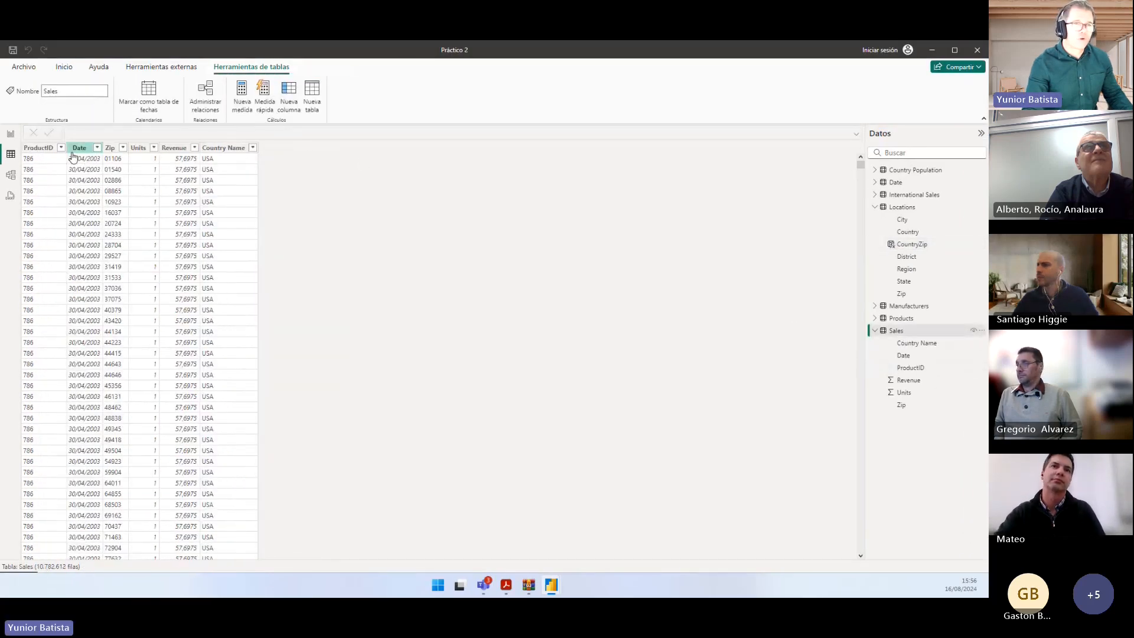
{"action": "left_click", "coordinate": [287, 109]}
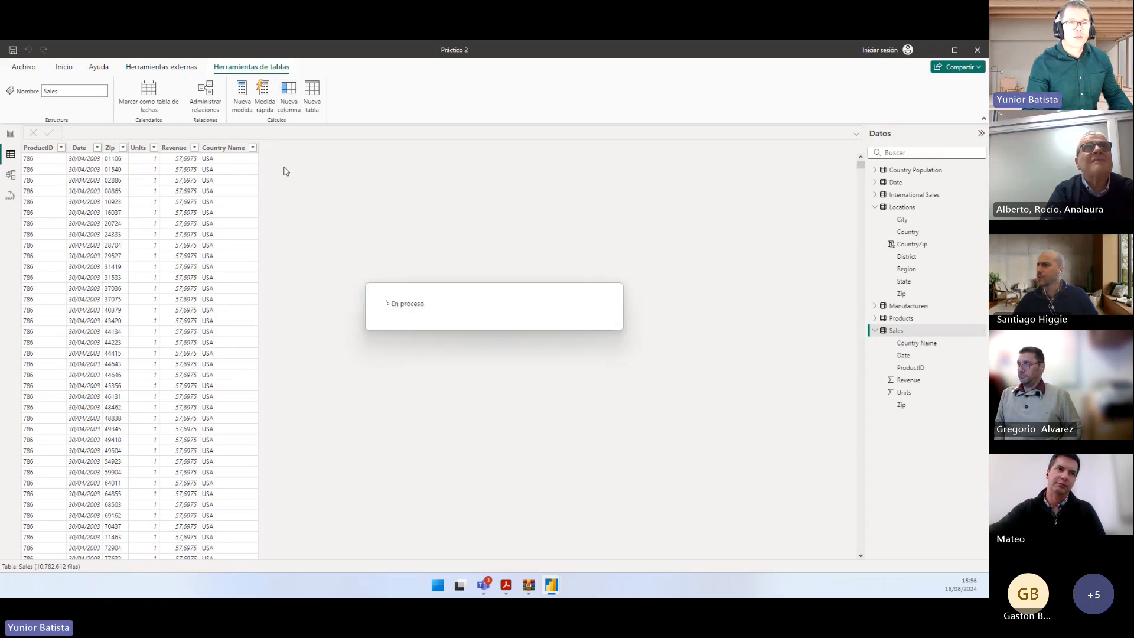
{"action": "type", "text": "CountryZip "}
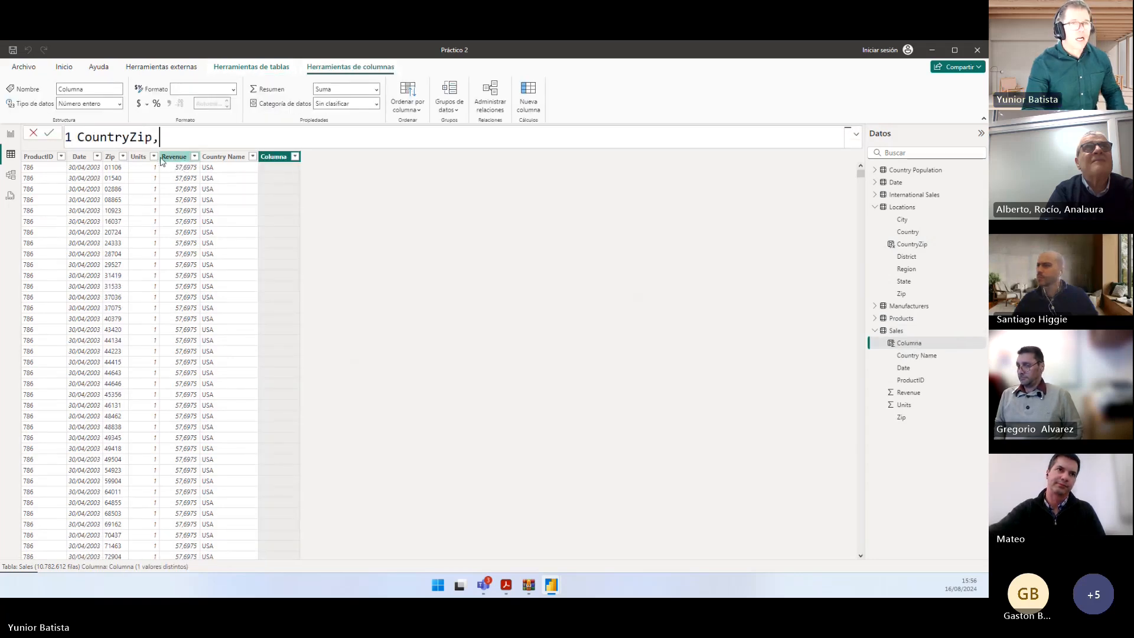
{"action": "type", "text": "= "}
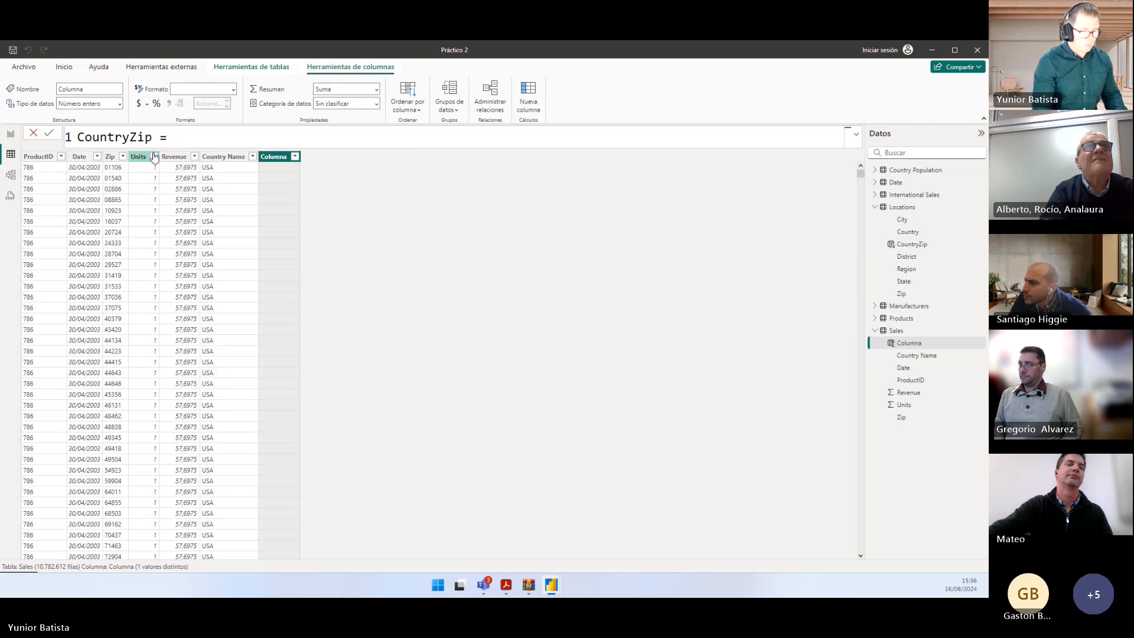
Start the CountryZip formula in Sales with a reference to Sales[Country Name]
{"action": "type", "text": "coun"}
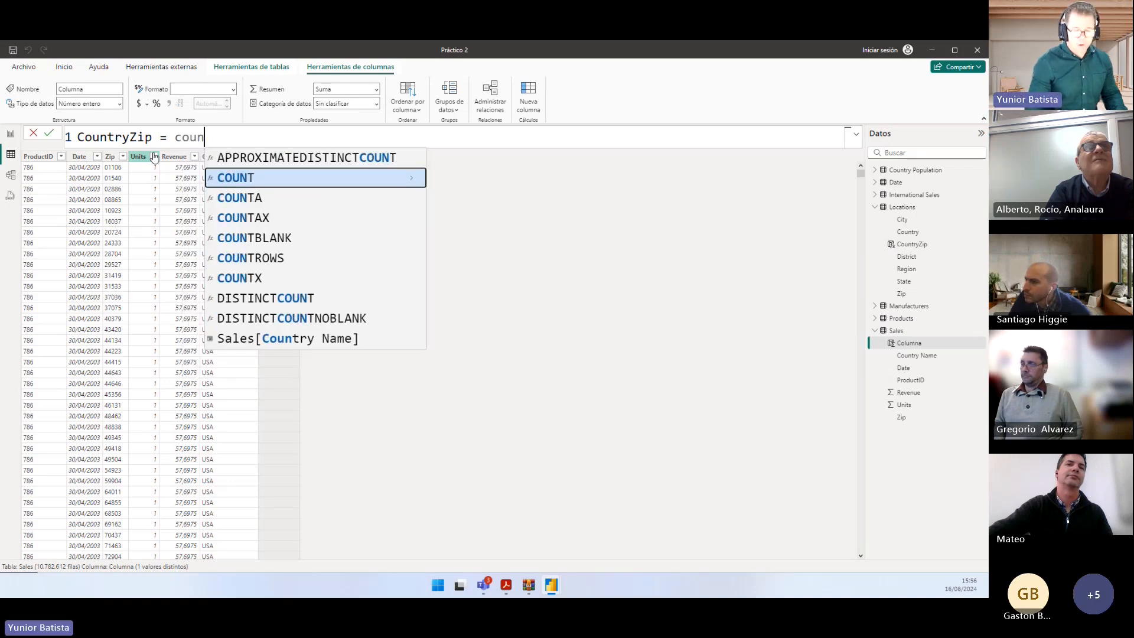
{"action": "key", "text": "Down"}
{"action": "key", "text": "Down"}
{"action": "key", "text": "Down"}
{"action": "key", "text": "Down"}
{"action": "key", "text": "Down"}
{"action": "key", "text": "Down"}
{"action": "key", "text": "Down"}
{"action": "key", "text": "Down"}
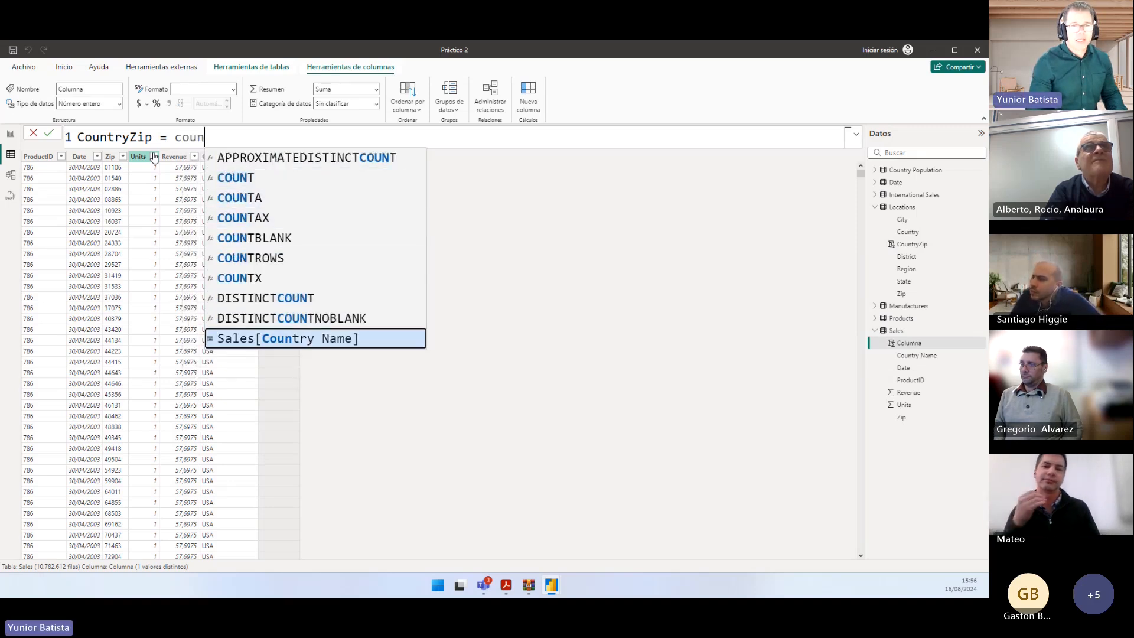
{"action": "key", "text": "Tab"}
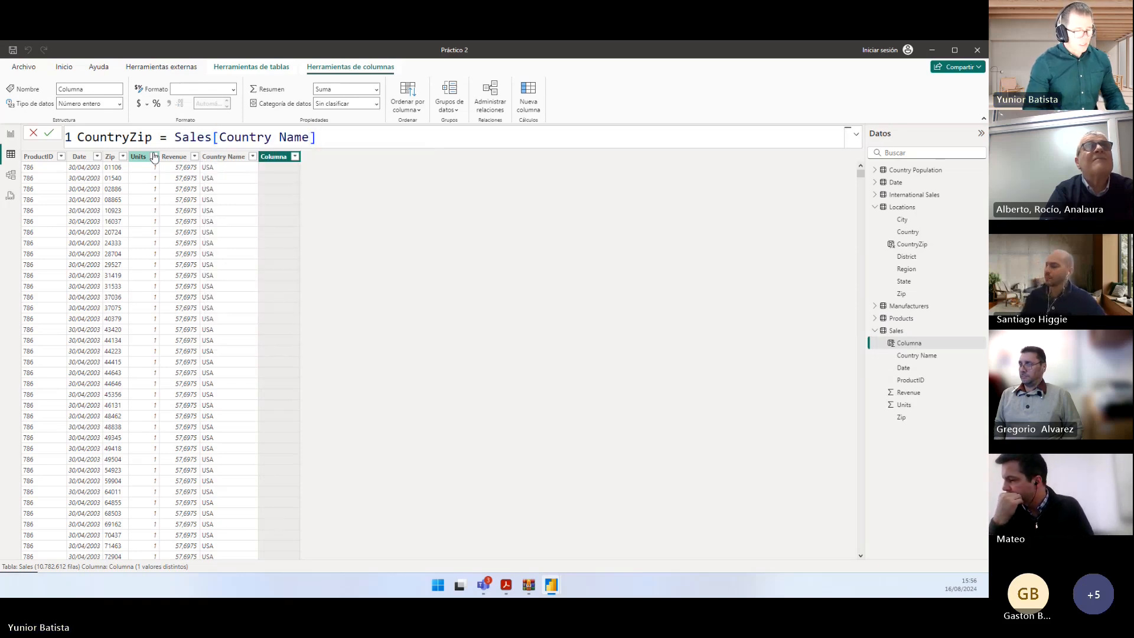
Complete the Sales CountryZip formula by concatenating ", " and Sales[Zip], and commit it
{"action": "key", "text": "Left"}
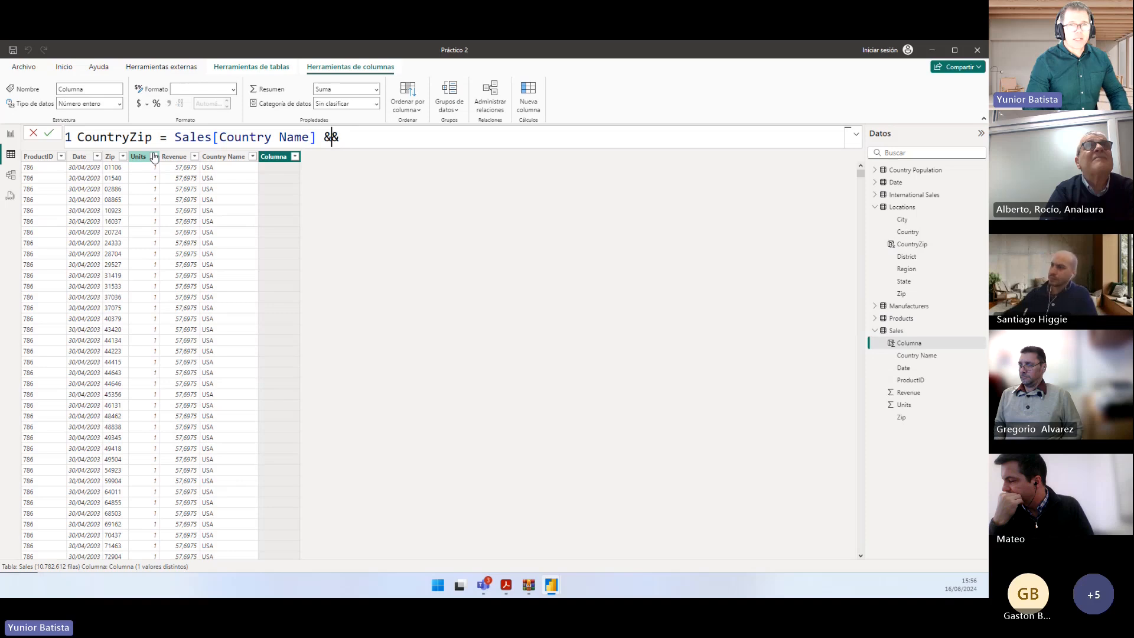
{"action": "type", "text": "\"\""}
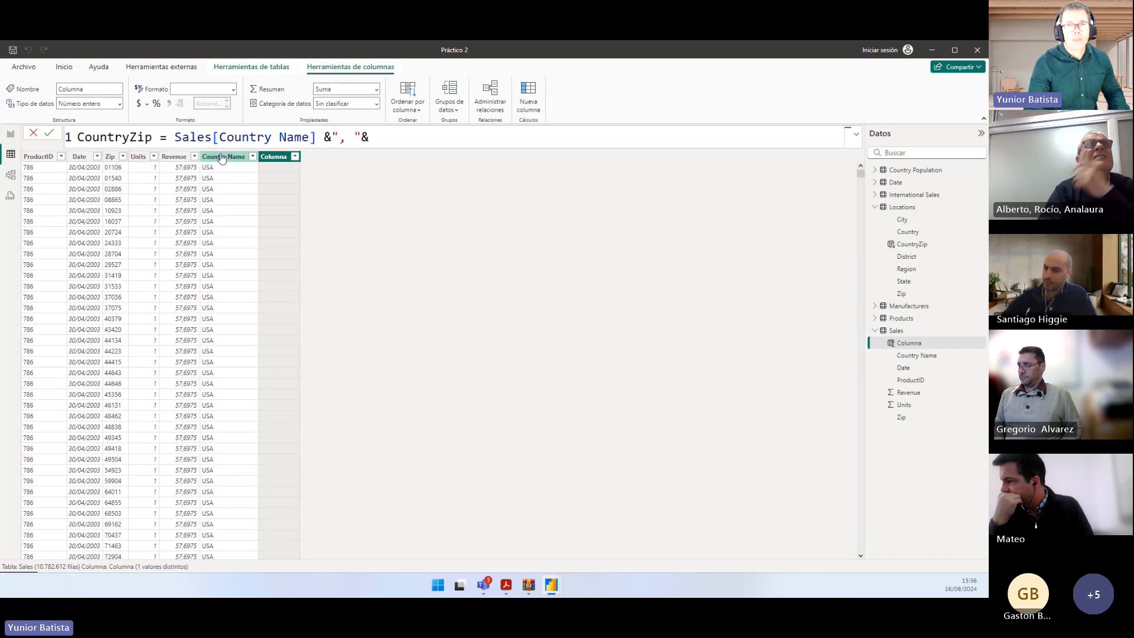
{"action": "left_click", "coordinate": [390, 140]}
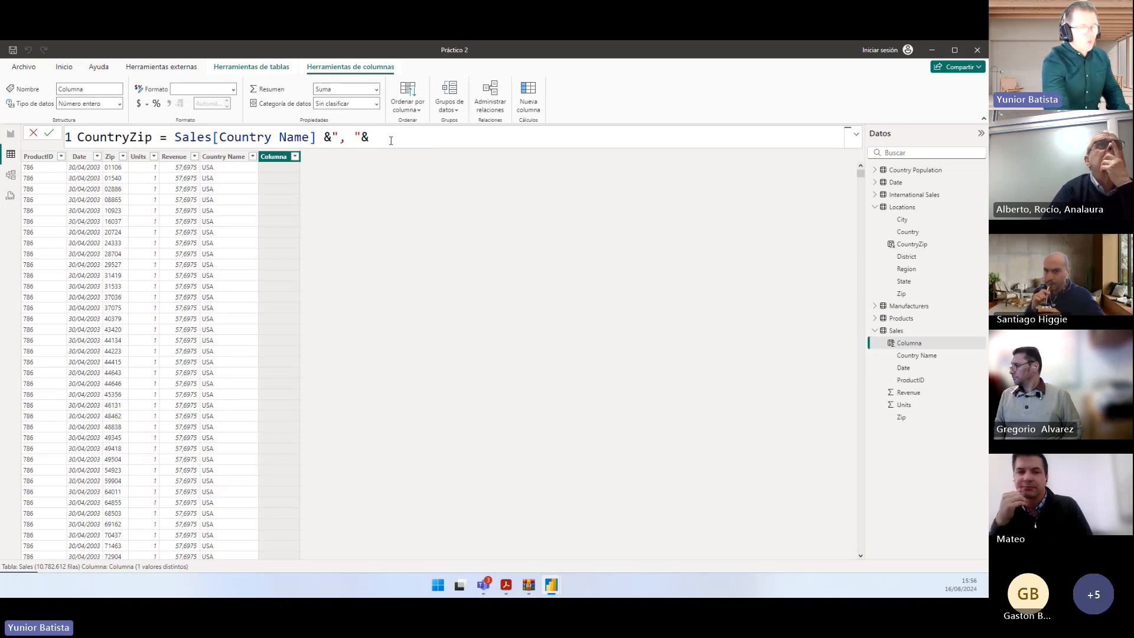
{"action": "type", "text": "zi"}
{"action": "key", "text": "Tab"}
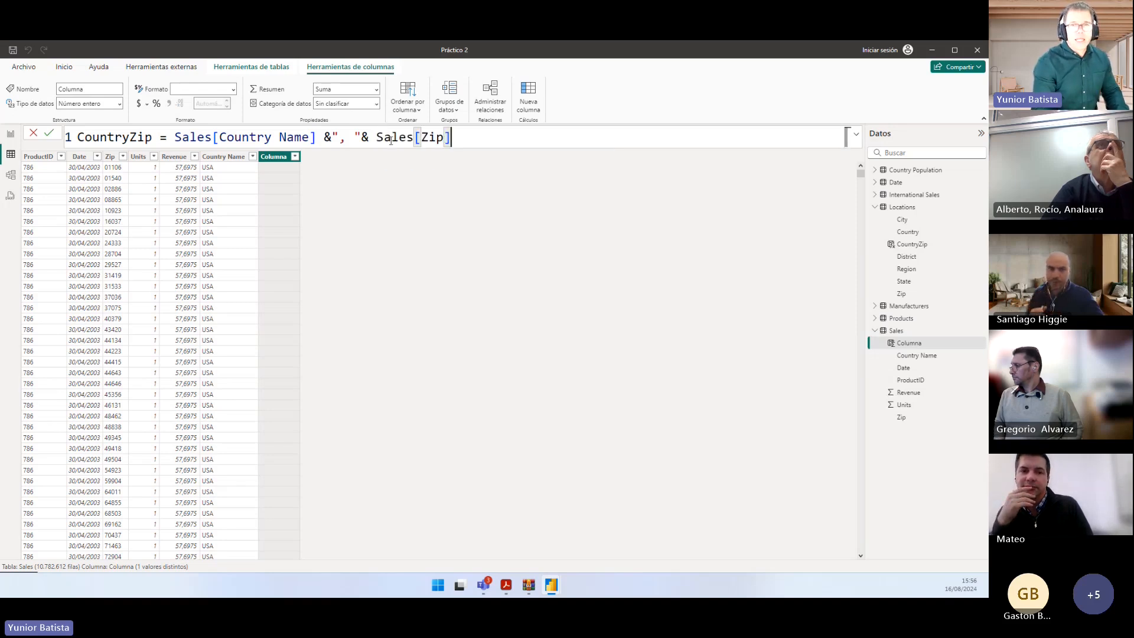
{"action": "key", "text": "Return"}
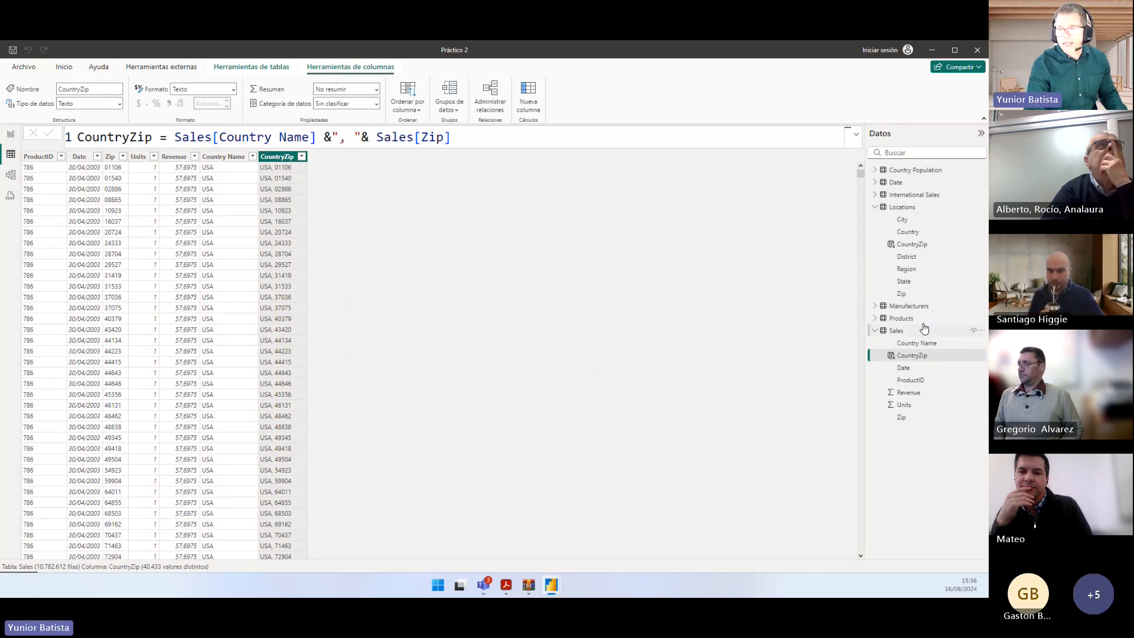
Check the Locations CountryZip column and create an active one-to-many relationship from it to Sales CountryZip with single cross-filter direction
{"action": "left_click", "coordinate": [902, 208]}
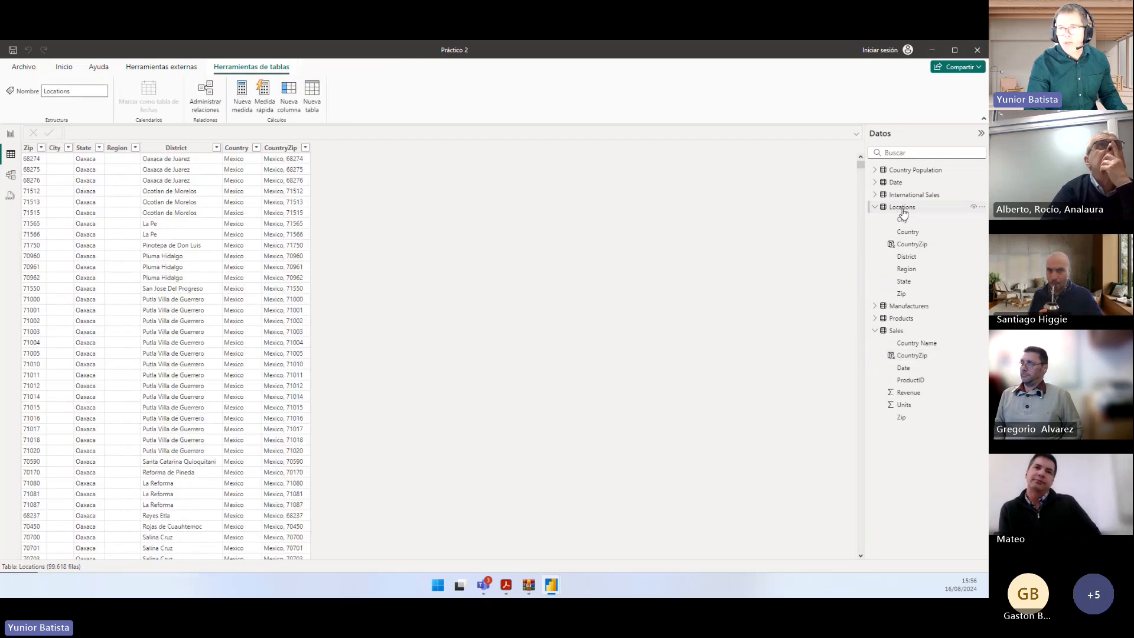
{"action": "left_click", "coordinate": [278, 149]}
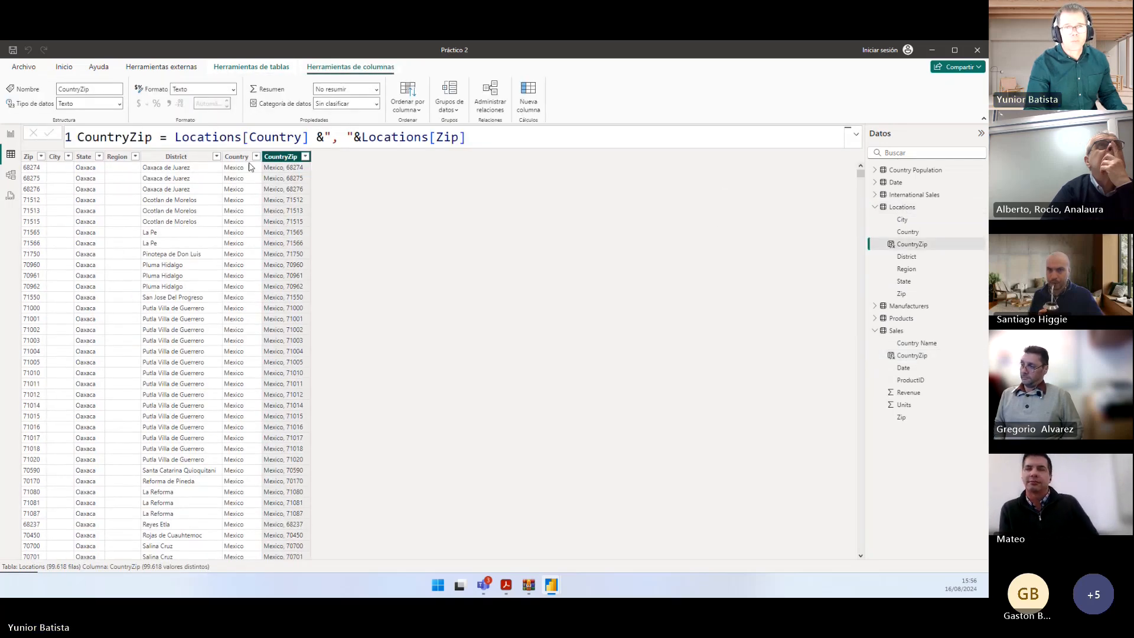
{"action": "left_click", "coordinate": [10, 175]}
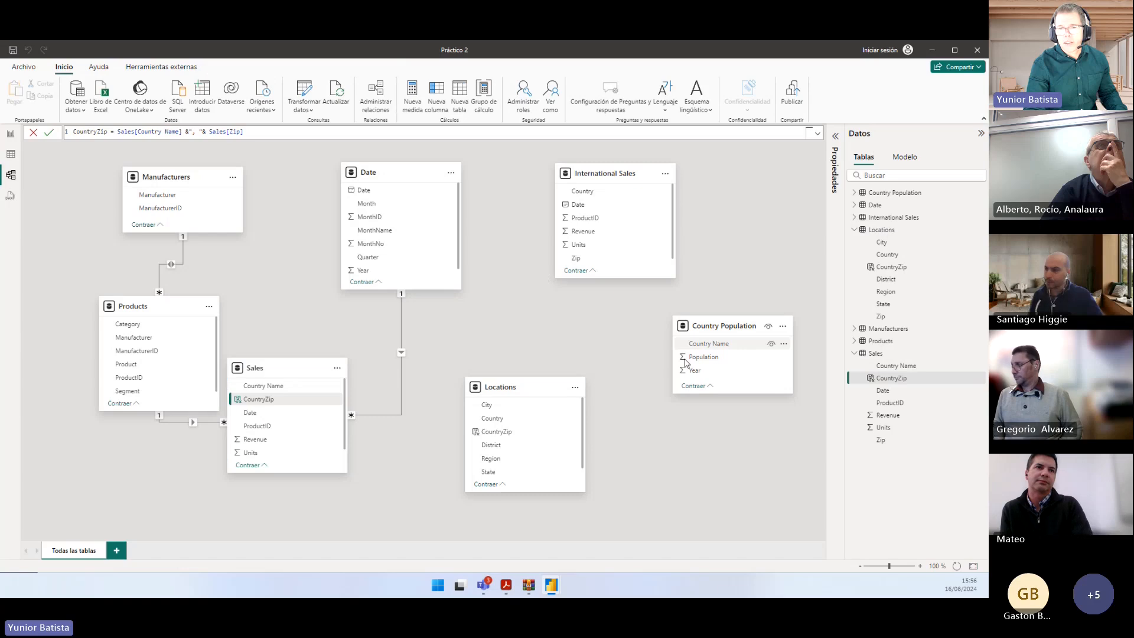
{"action": "left_click_drag", "start_coordinate": [508, 434], "coordinate": [267, 406]}
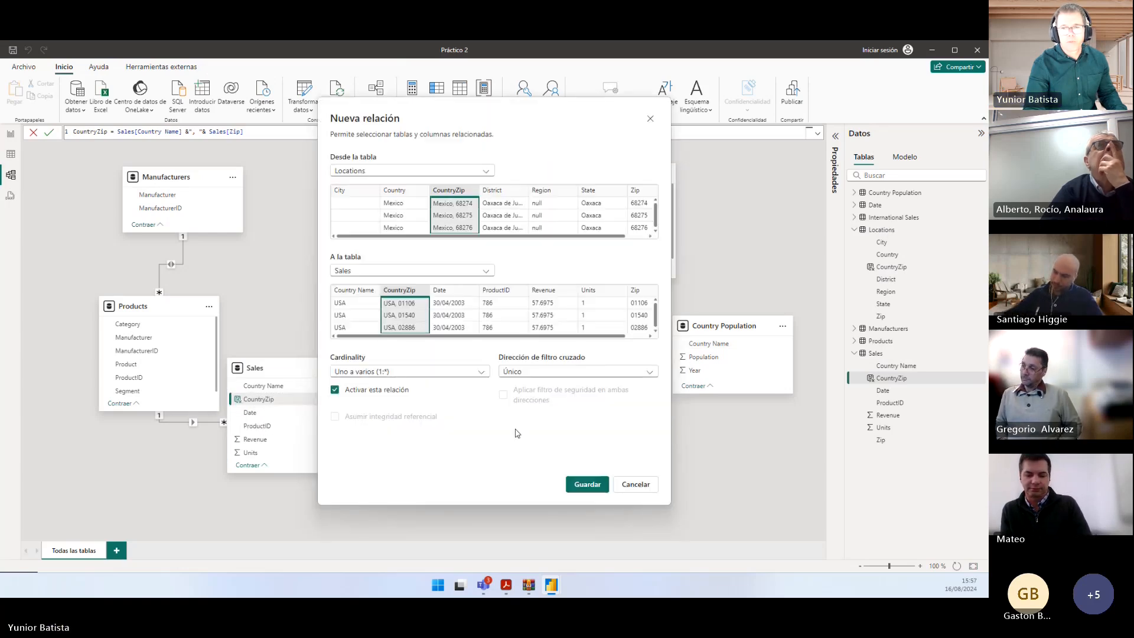
{"action": "left_click", "coordinate": [587, 484]}
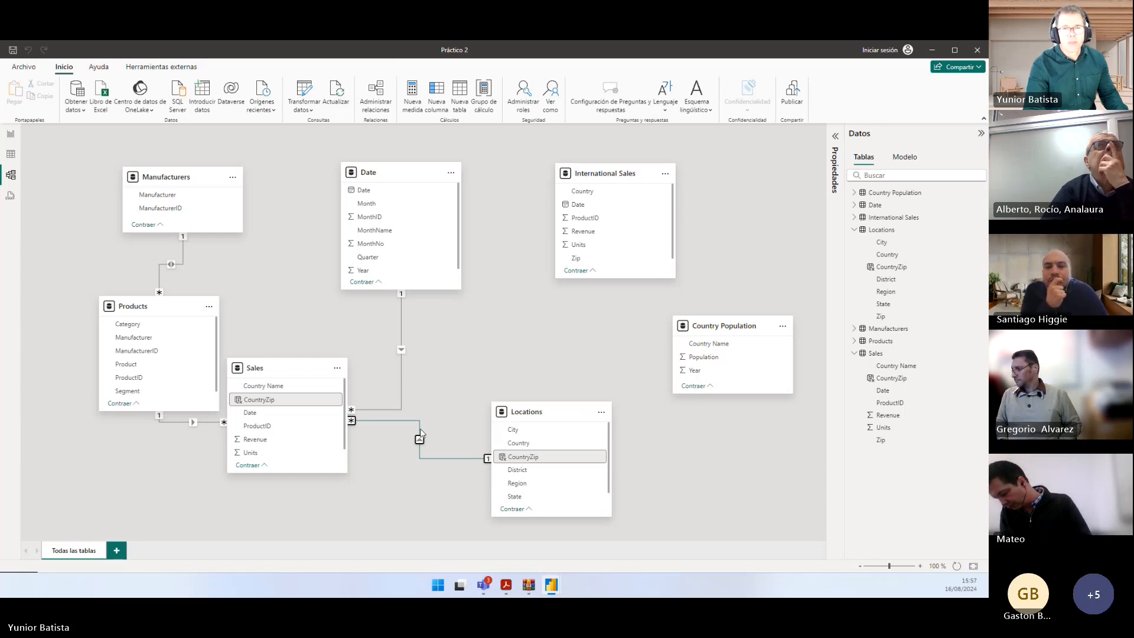
Switch to the exercise PDF and read question 1 on the cardinality of the CountryZip relationship and its answer options
{"action": "key", "text": "alt+Tab"}
{"action": "scroll", "coordinate": [412, 402], "scroll_direction": "down", "scroll_amount": 3}
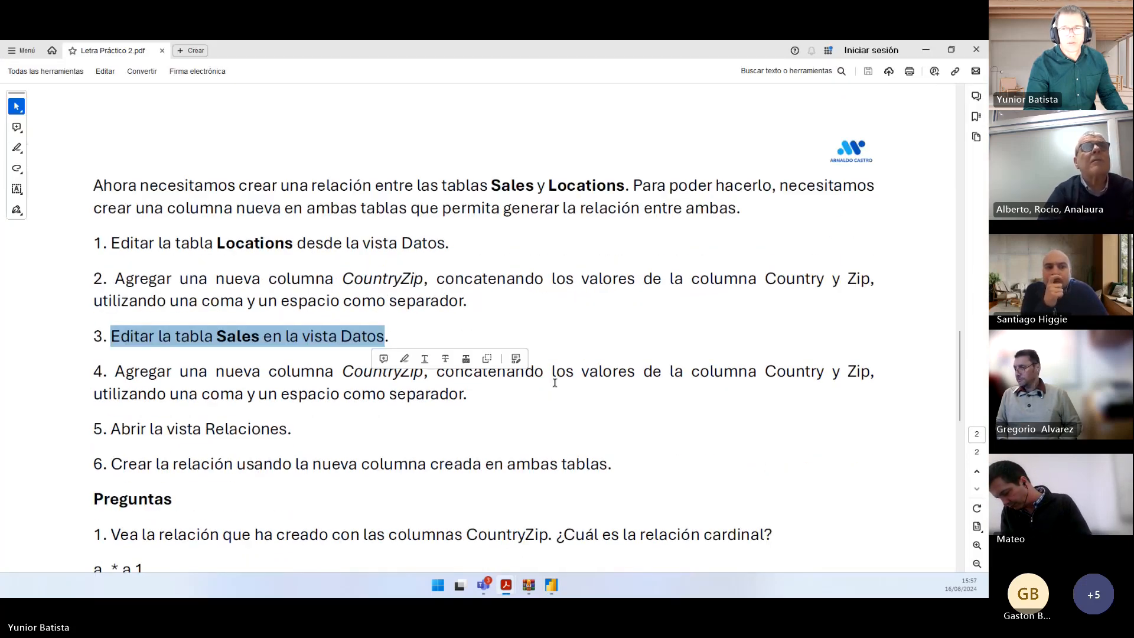
{"action": "scroll", "coordinate": [224, 414], "scroll_direction": "down", "scroll_amount": 2}
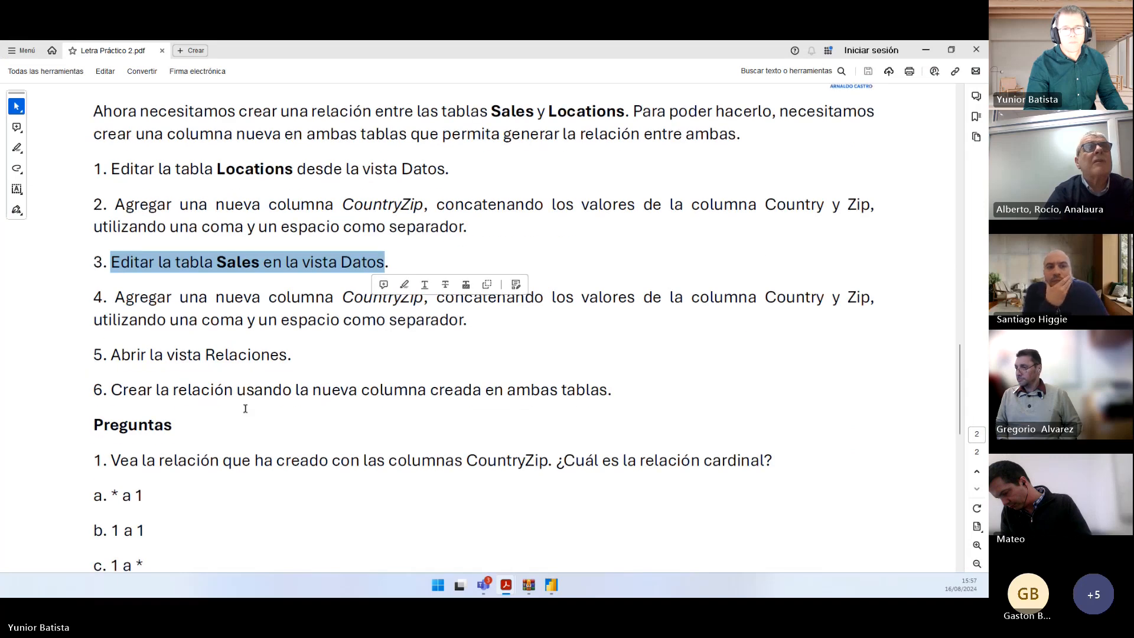
{"action": "scroll", "coordinate": [245, 409], "scroll_direction": "down", "scroll_amount": 4}
{"action": "scroll", "coordinate": [247, 411], "scroll_direction": "down", "scroll_amount": 2}
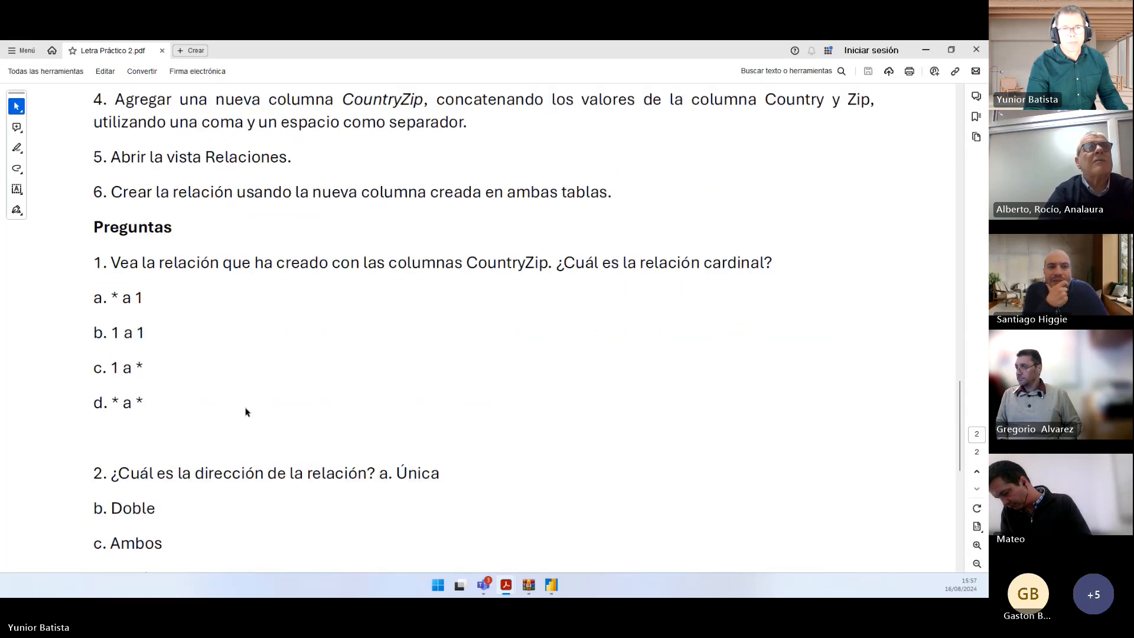
{"action": "scroll", "coordinate": [247, 412], "scroll_direction": "up", "scroll_amount": 2}
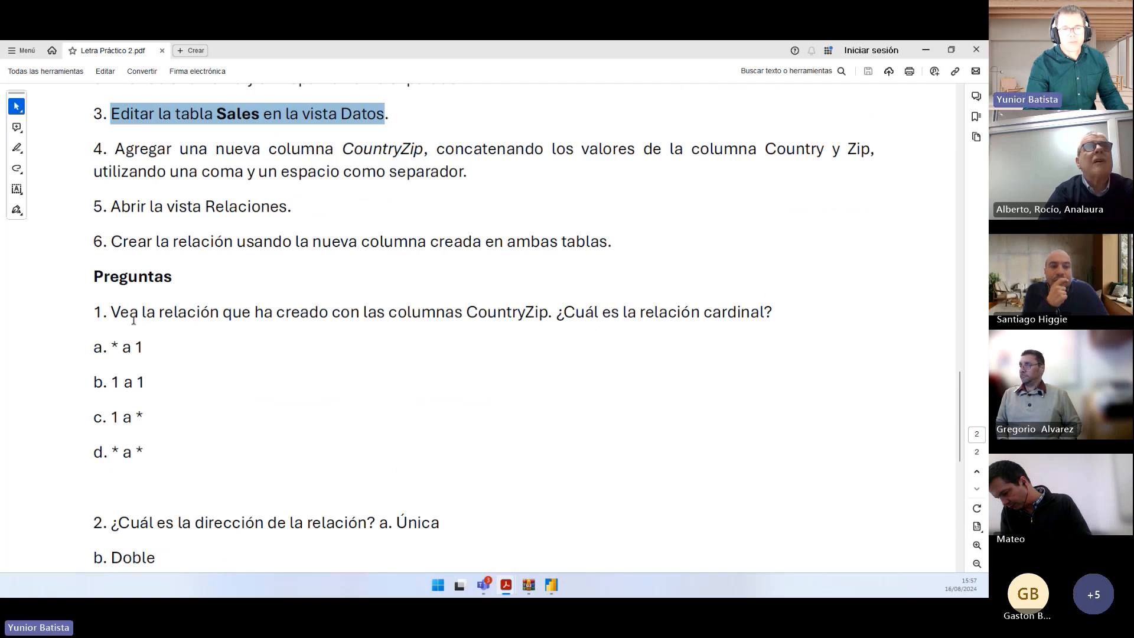
{"action": "left_click_drag", "start_coordinate": [110, 312], "coordinate": [770, 314]}
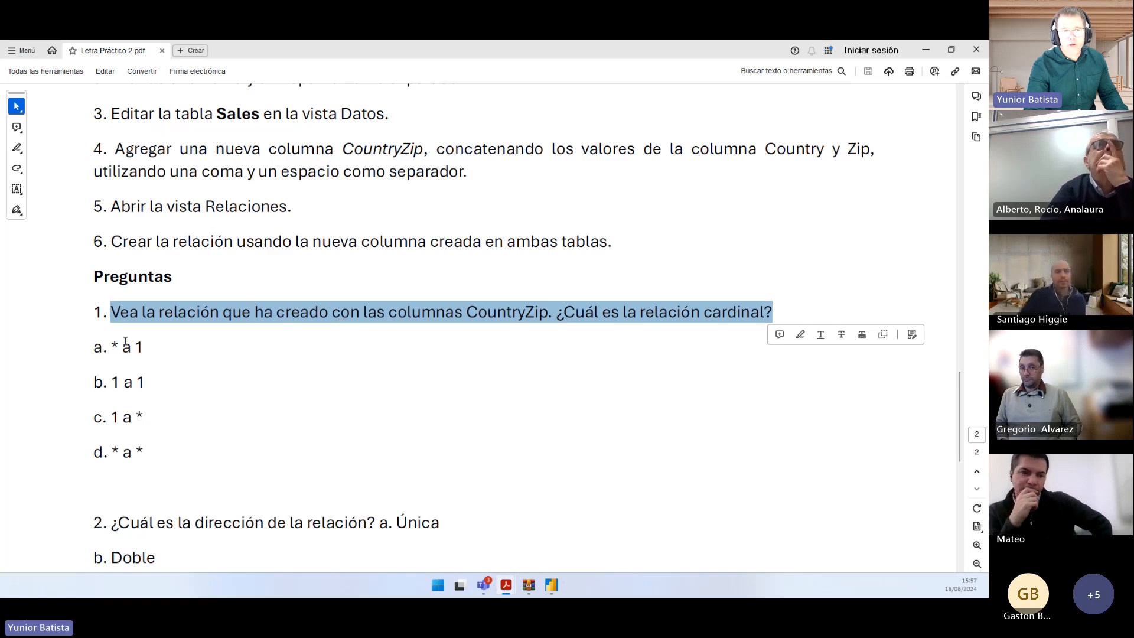
{"action": "mouse_move", "coordinate": [112, 347]}
{"action": "left_mouse_down"}
{"action": "mouse_move", "coordinate": [131, 349]}
{"action": "mouse_move", "coordinate": [129, 385]}
{"action": "mouse_move", "coordinate": [143, 384]}
{"action": "mouse_move", "coordinate": [116, 417]}
{"action": "mouse_move", "coordinate": [144, 419]}
{"action": "mouse_move", "coordinate": [146, 453]}
{"action": "left_mouse_up"}
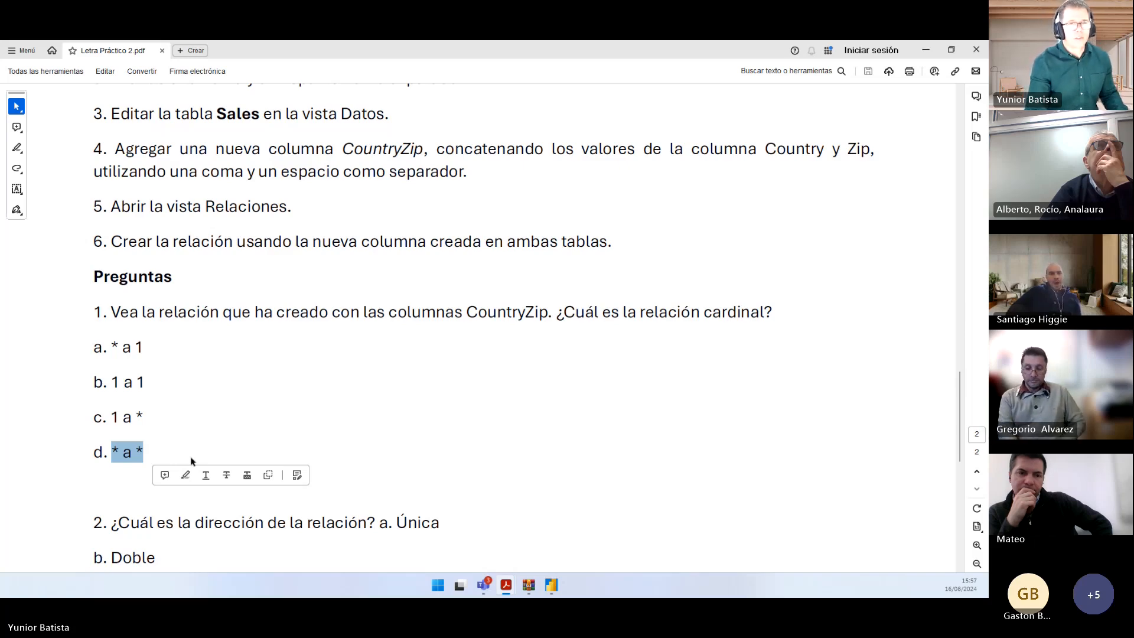
Switch back to Power BI and move the Locations table slightly higher in the model diagram to inspect its relationship with Sales
{"action": "key", "text": "alt+Tab"}
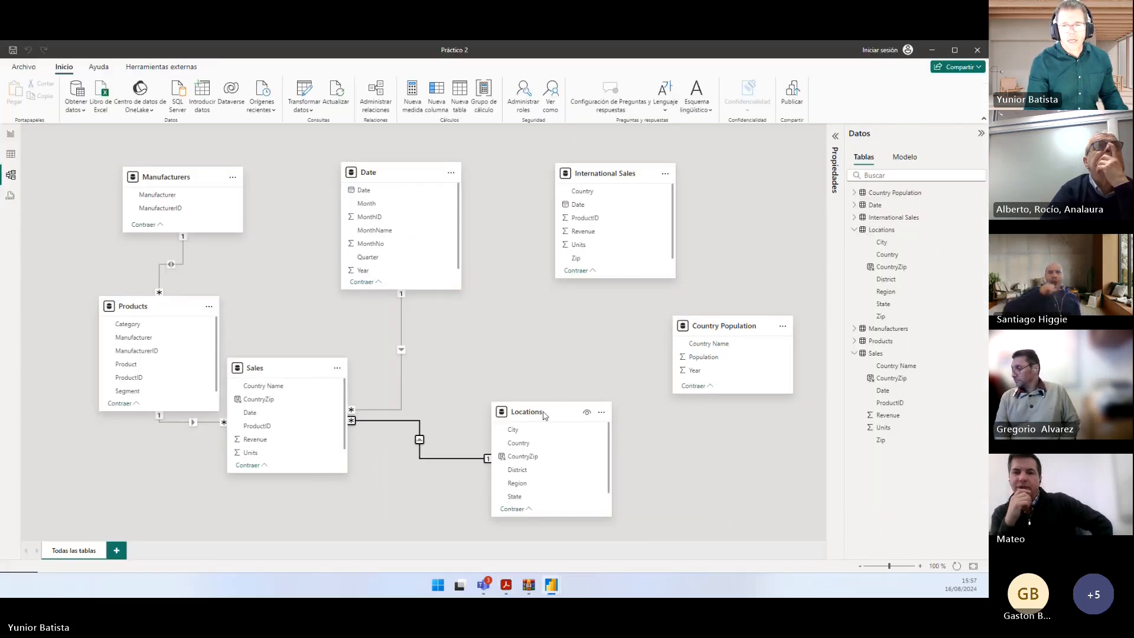
{"action": "left_click_drag", "start_coordinate": [528, 411], "coordinate": [536, 383]}
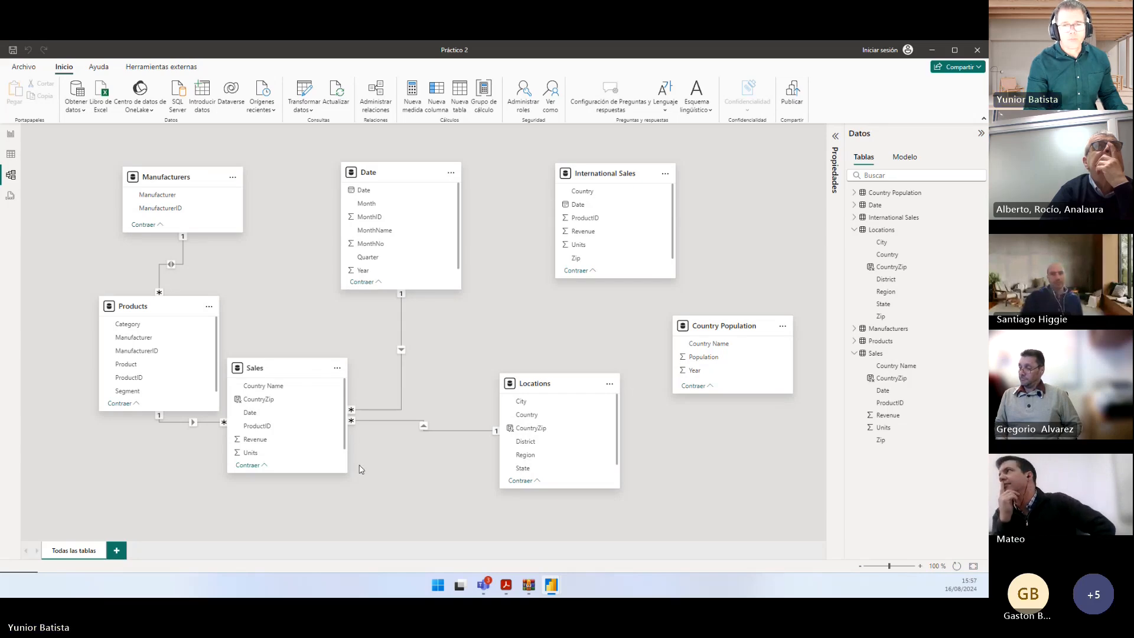
Switch to the exercise PDF and read question 2 on the relationship's direction, going through its four answer options
{"action": "key", "text": "alt+Tab"}
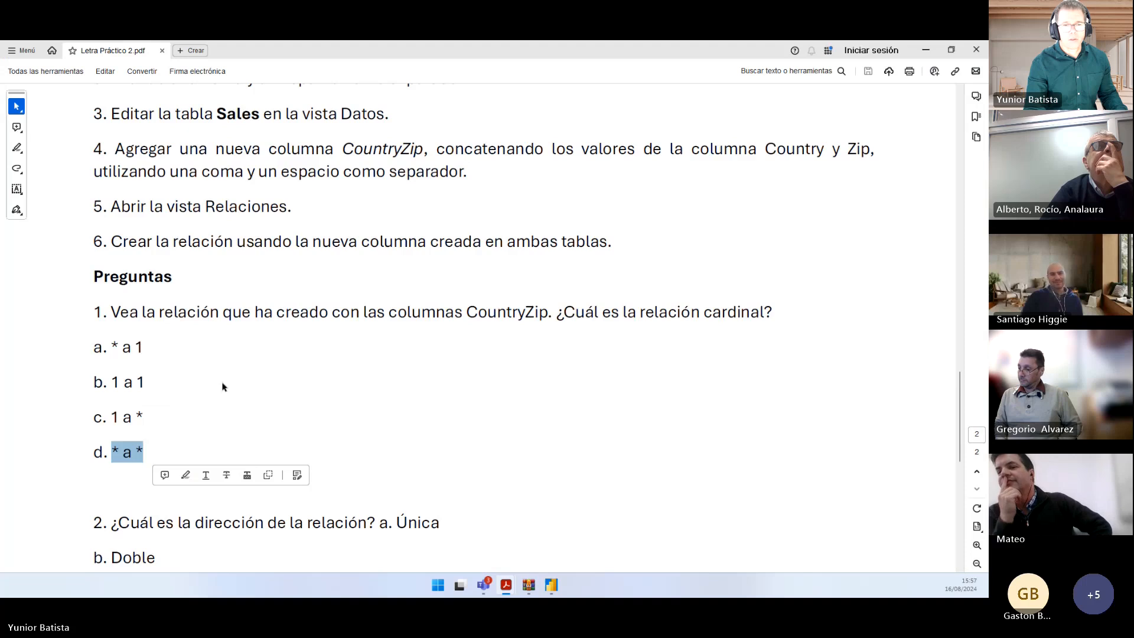
{"action": "scroll", "coordinate": [223, 385], "scroll_direction": "down", "scroll_amount": 5}
{"action": "scroll", "coordinate": [218, 385], "scroll_direction": "down", "scroll_amount": 1}
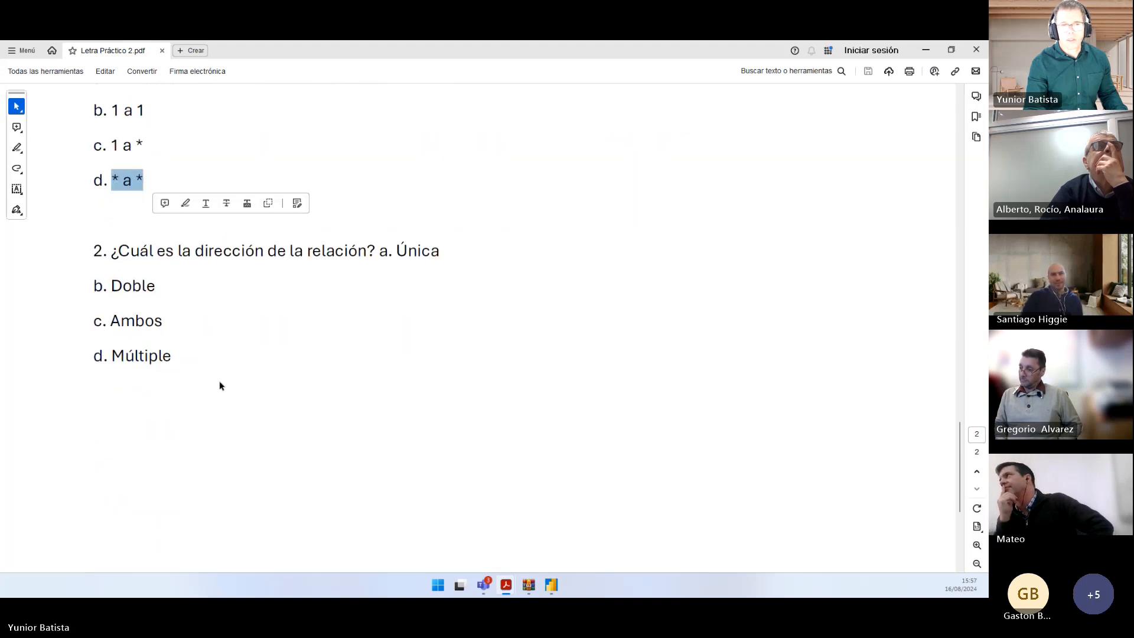
{"action": "scroll", "coordinate": [218, 384], "scroll_direction": "up", "scroll_amount": 1}
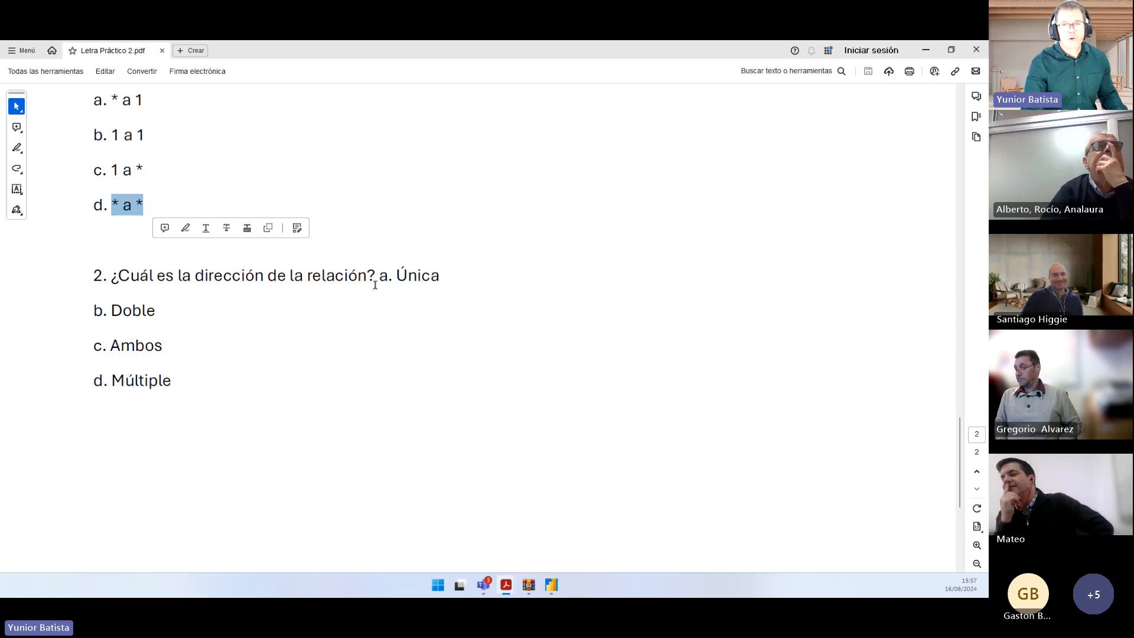
{"action": "left_click_drag", "start_coordinate": [382, 276], "coordinate": [441, 277]}
{"action": "left_click", "coordinate": [139, 308]}
{"action": "double_click", "coordinate": [136, 346]}
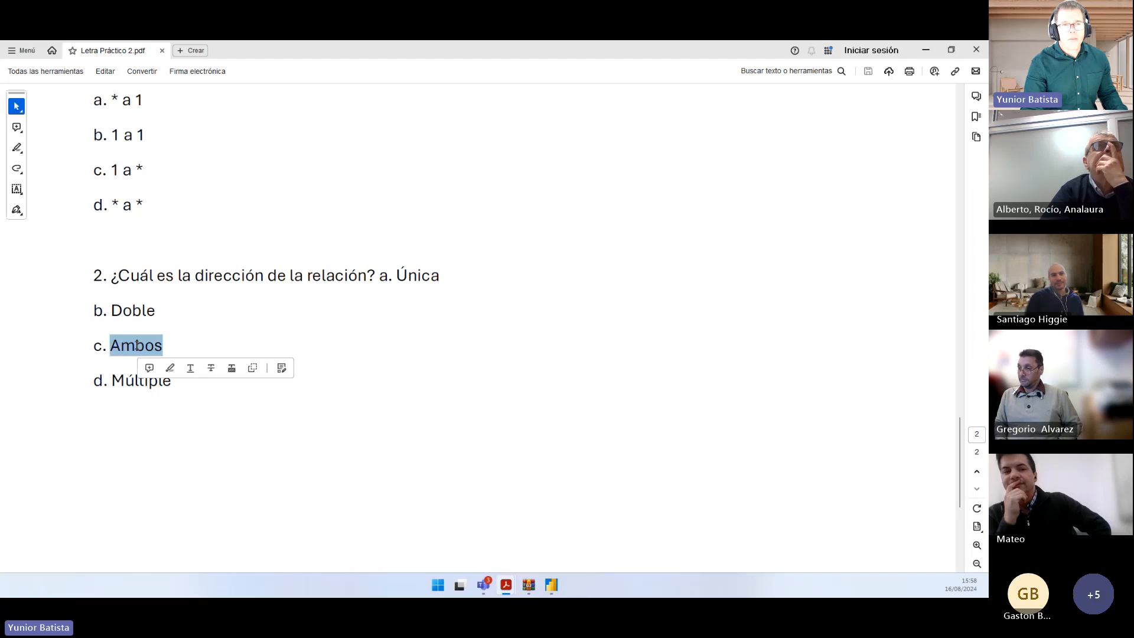
{"action": "left_click", "coordinate": [136, 370]}
{"action": "double_click", "coordinate": [141, 381]}
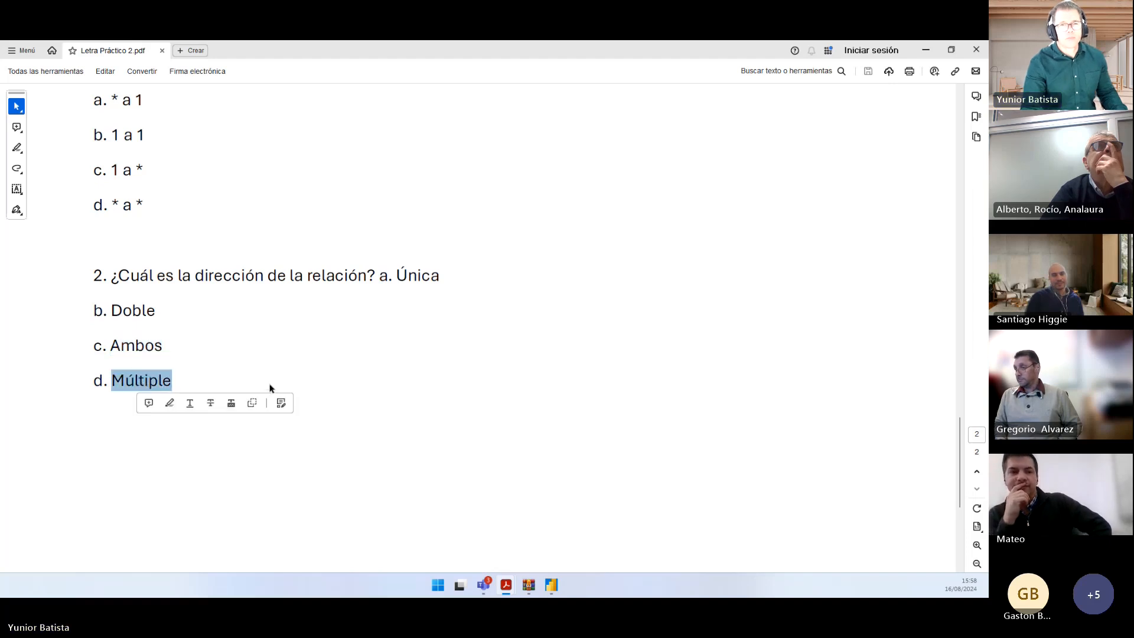
Glance at the relationship diagram in Power BI and reread the direction question and its answers in the exercise PDF
{"action": "key", "text": "alt+Tab"}
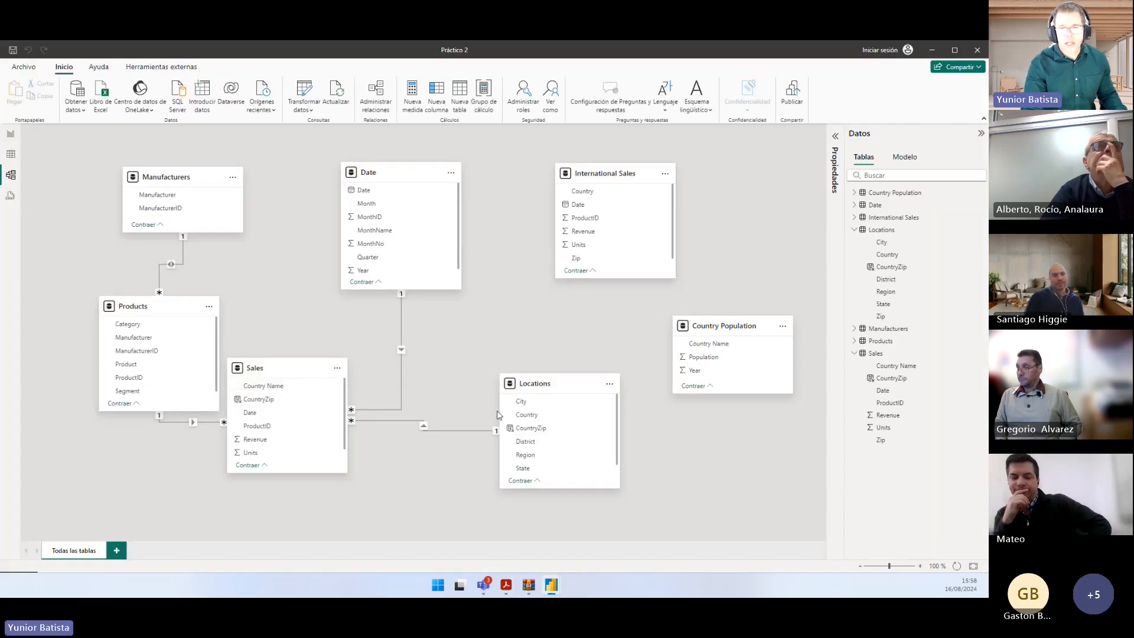
{"action": "key", "text": "alt+Tab"}
{"action": "left_click_drag", "start_coordinate": [193, 275], "coordinate": [367, 277]}
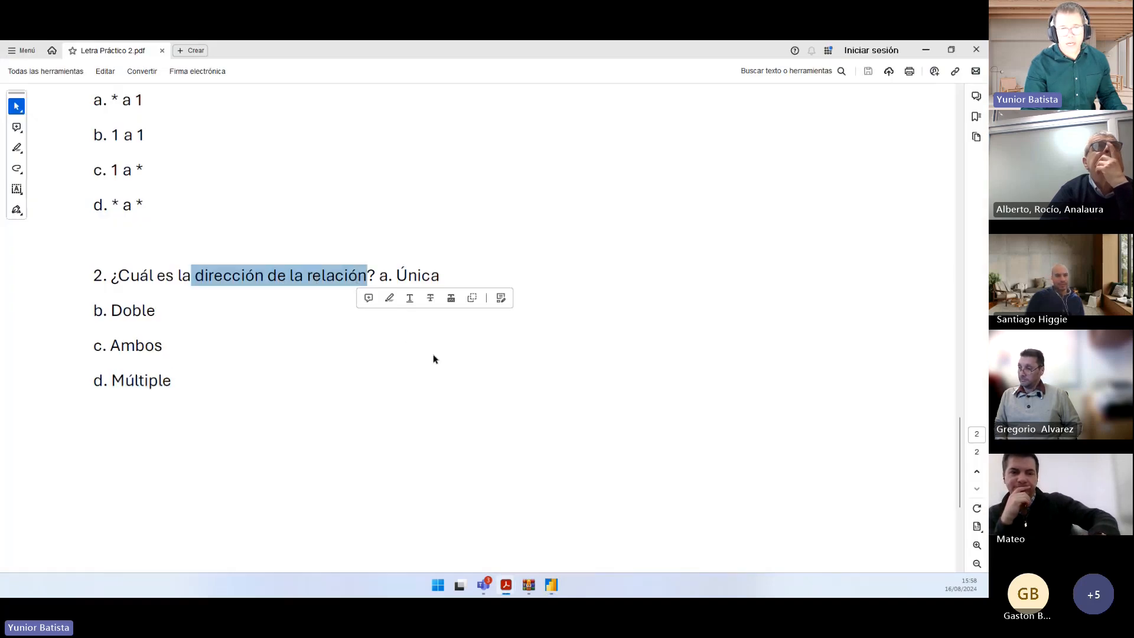
{"action": "left_click", "coordinate": [428, 286]}
{"action": "double_click", "coordinate": [429, 285]}
{"action": "left_click", "coordinate": [137, 307]}
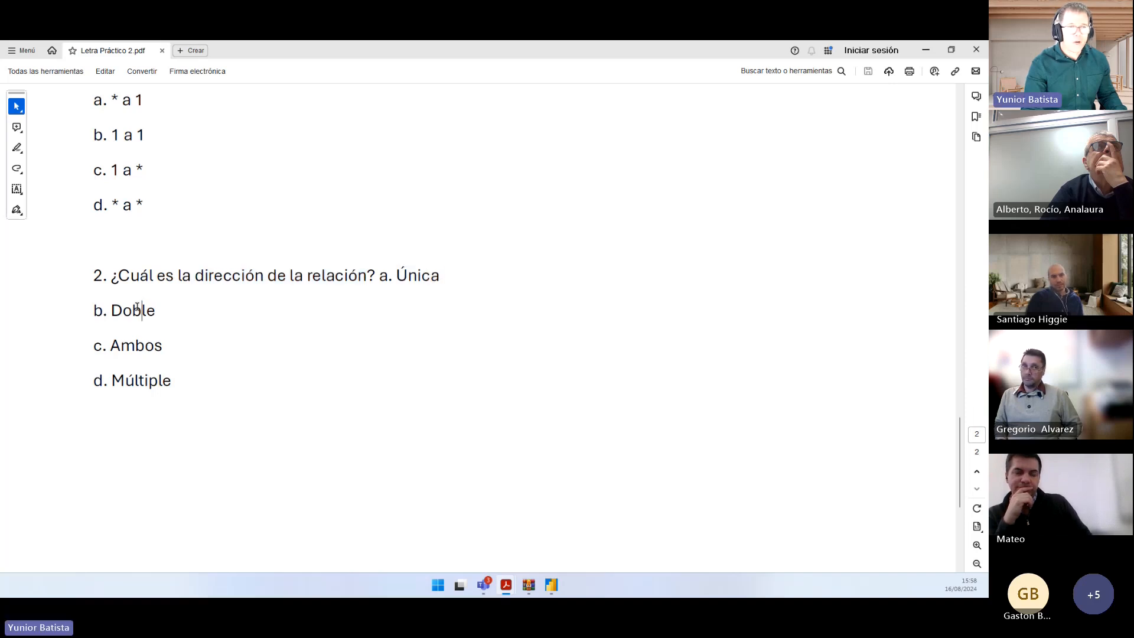
{"action": "double_click", "coordinate": [131, 345]}
{"action": "double_click", "coordinate": [141, 381]}
Examine the cross-filter direction choices in the Sales–Locations relationship's properties in Power BI and compare them with question 2's answers in the PDF
{"action": "key", "text": "alt+Tab"}
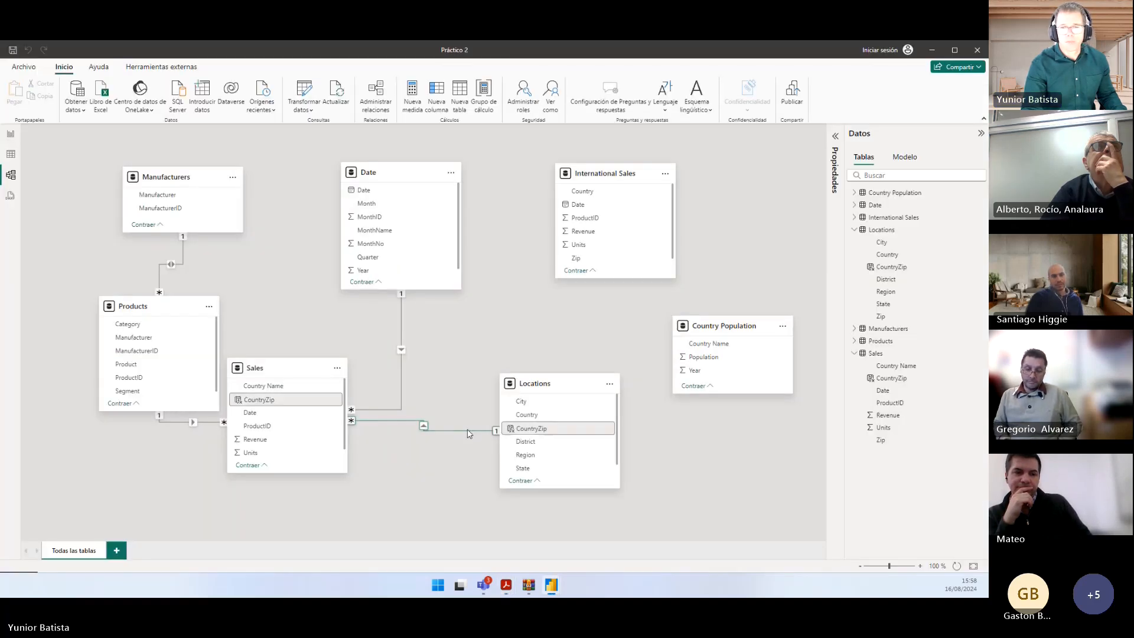
{"action": "left_click", "coordinate": [467, 430]}
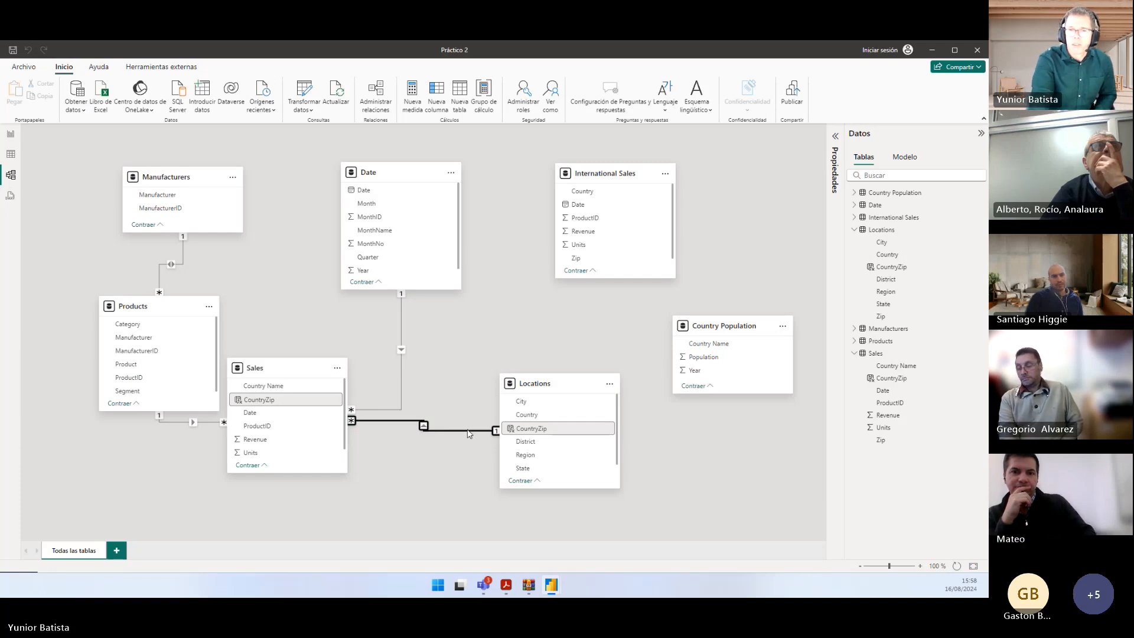
{"action": "left_click", "coordinate": [835, 137]}
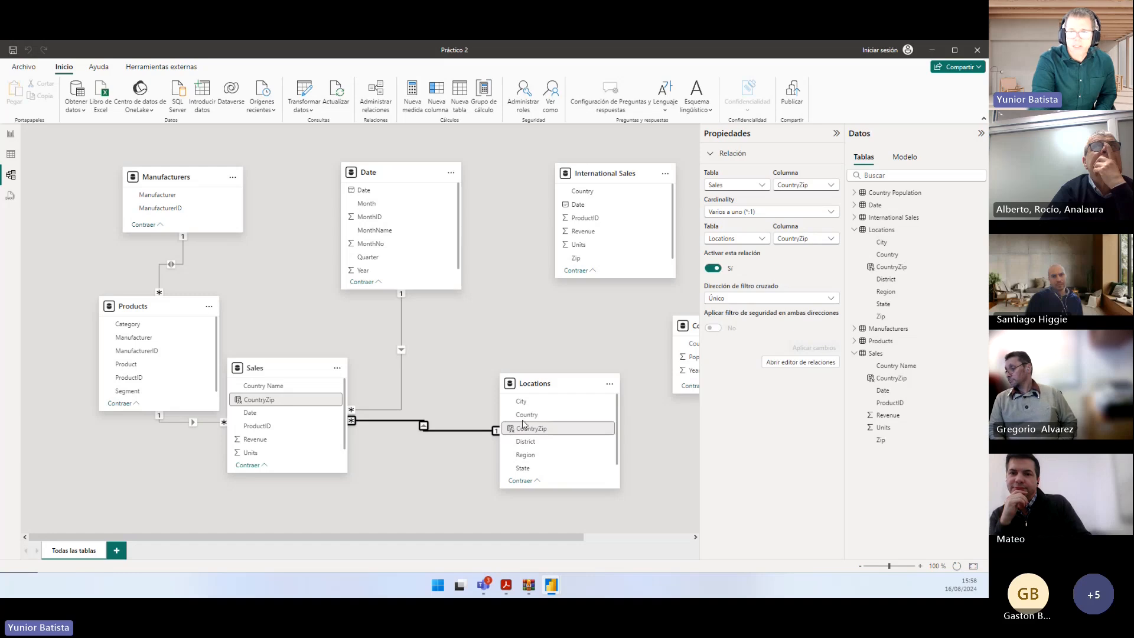
{"action": "left_click", "coordinate": [736, 299]}
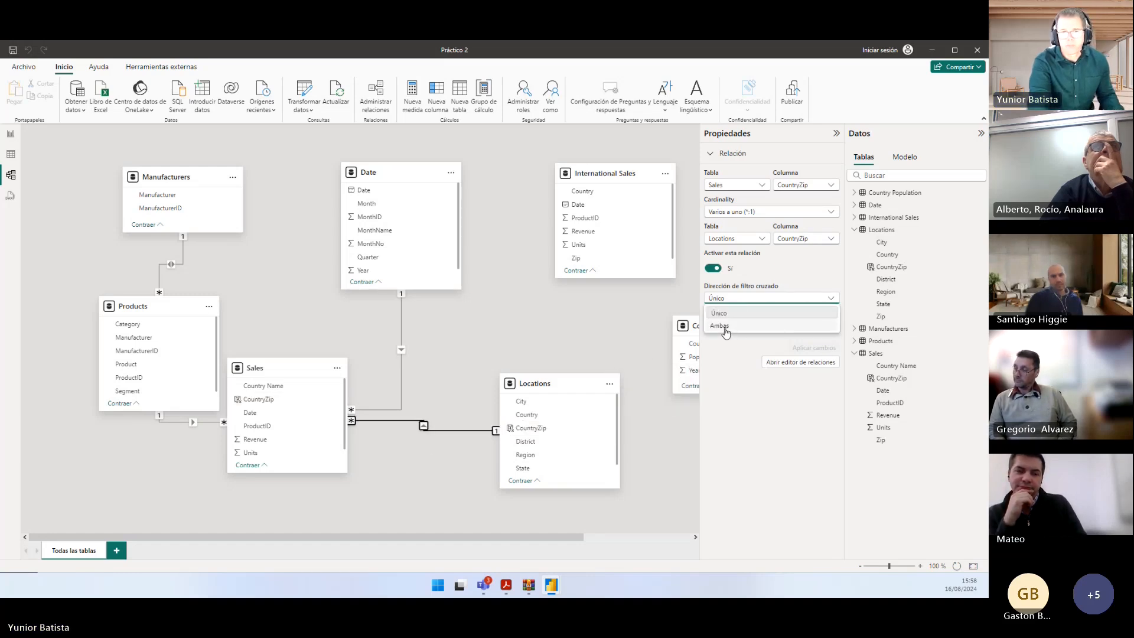
{"action": "key", "text": "alt+Tab"}
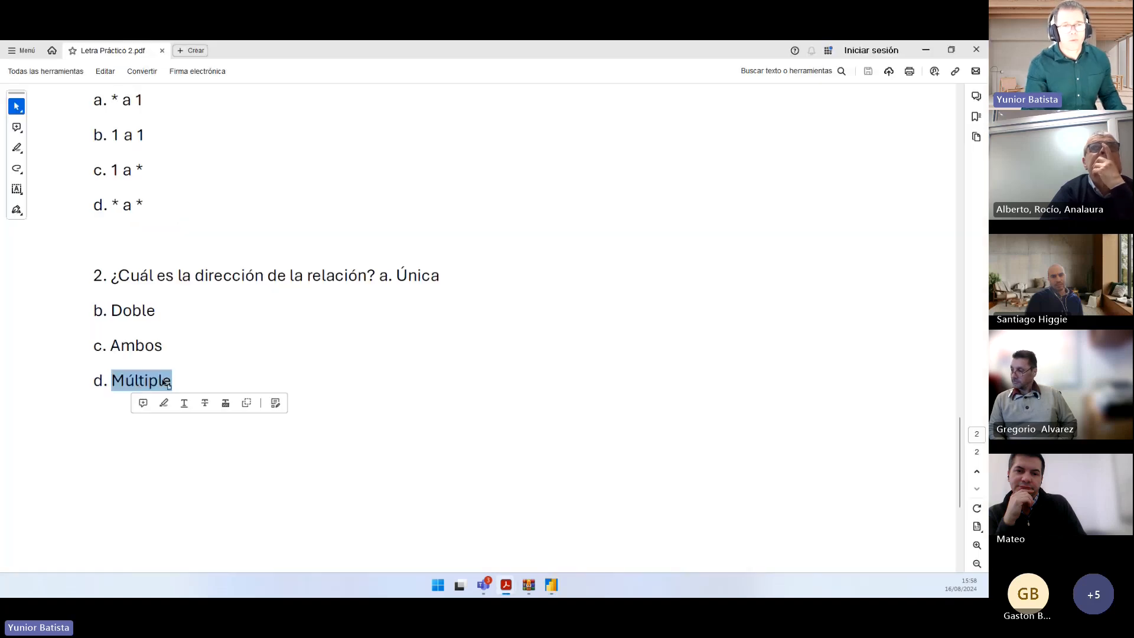
{"action": "double_click", "coordinate": [151, 308]}
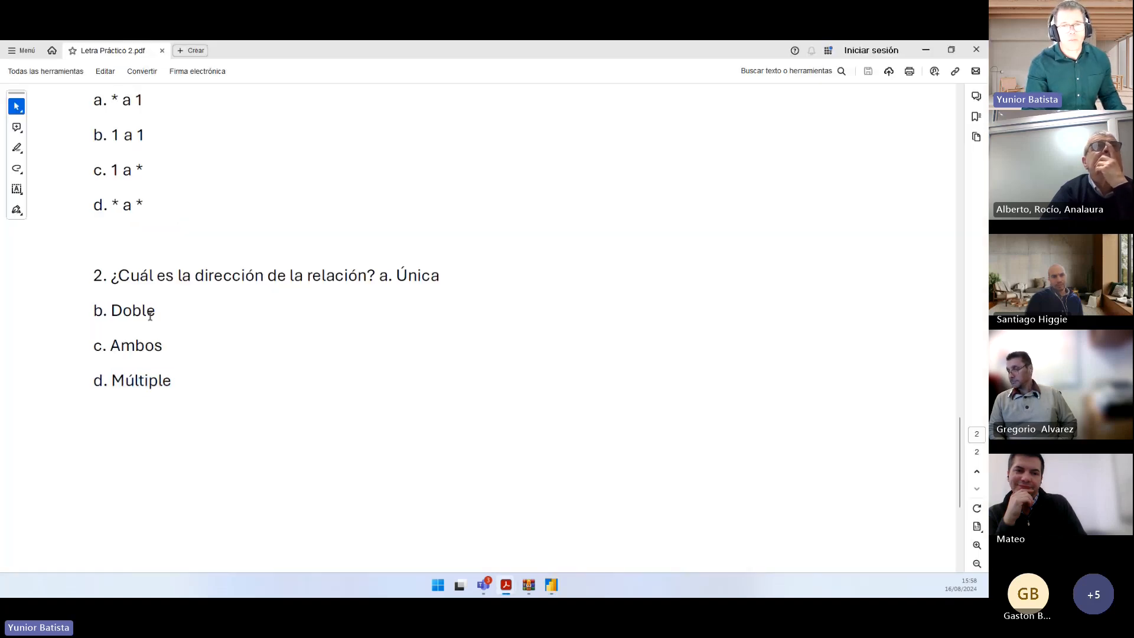
Compare question 2's answers Única and Ambos in the PDF with the cross-filter direction in Power BI's Sales–Locations relationship editor, leaving without saving
{"action": "left_click", "coordinate": [409, 275]}
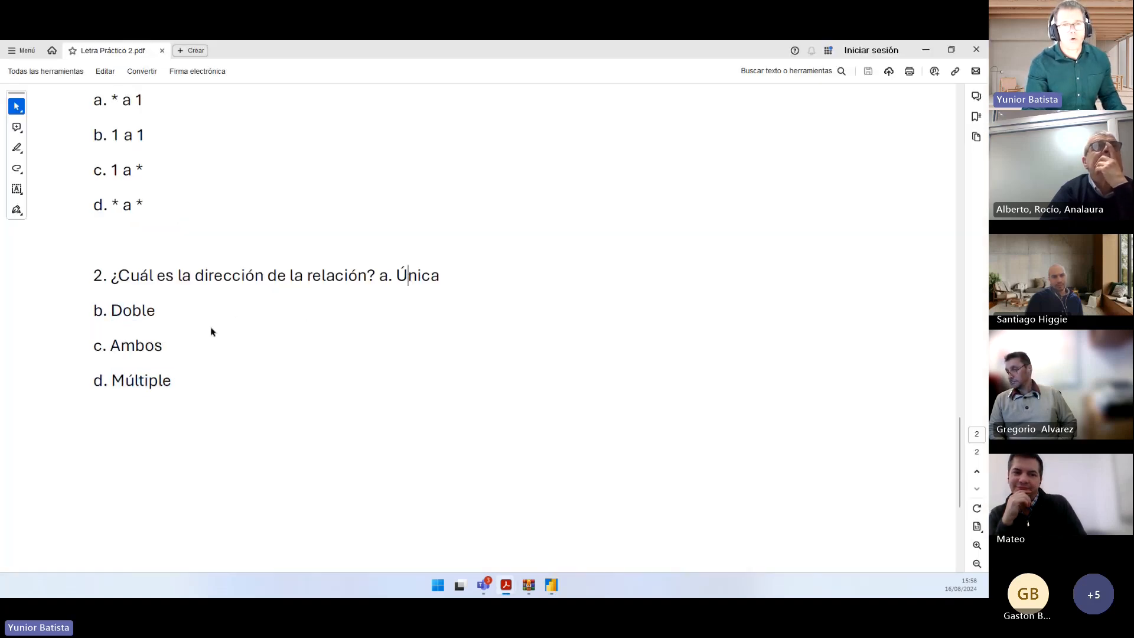
{"action": "double_click", "coordinate": [140, 347]}
{"action": "key", "text": "alt+Tab"}
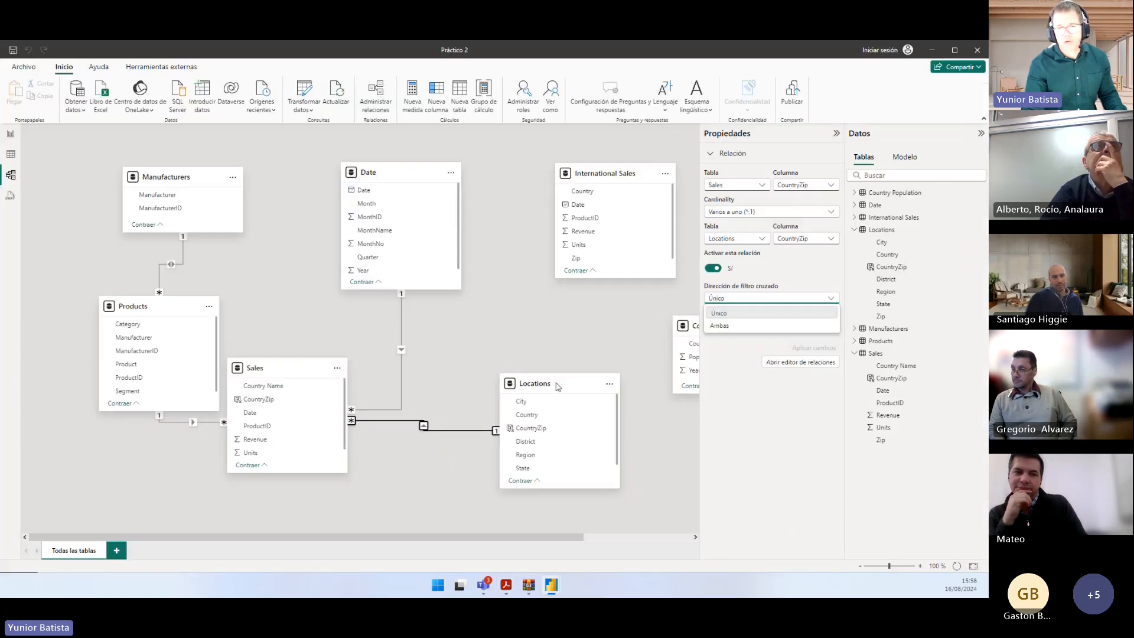
{"action": "double_click", "coordinate": [461, 434]}
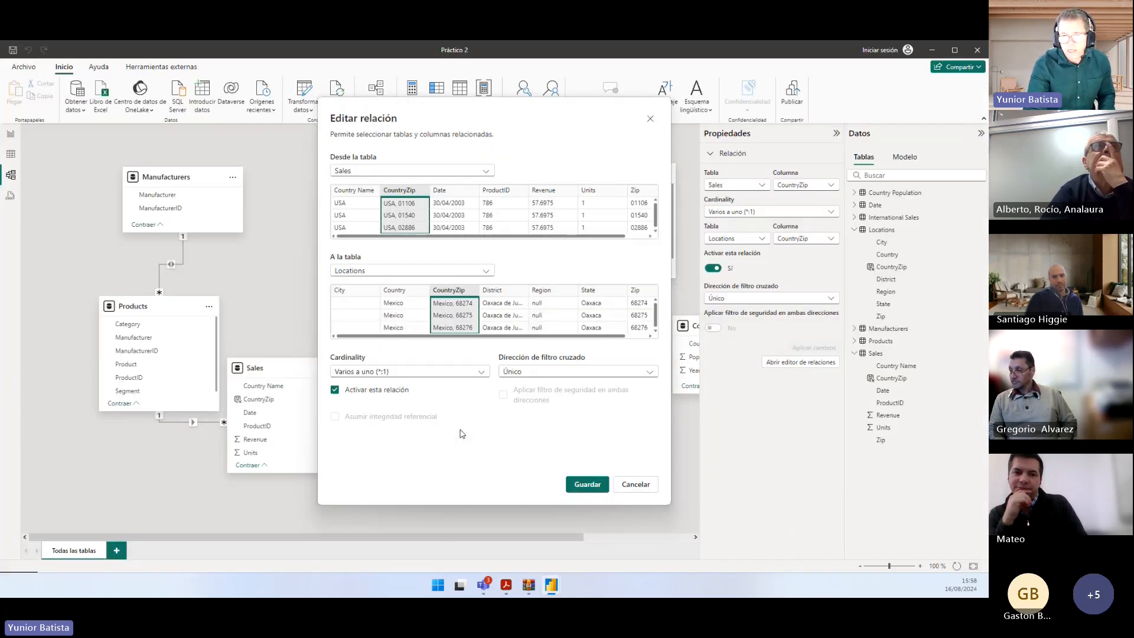
{"action": "left_click", "coordinate": [636, 484]}
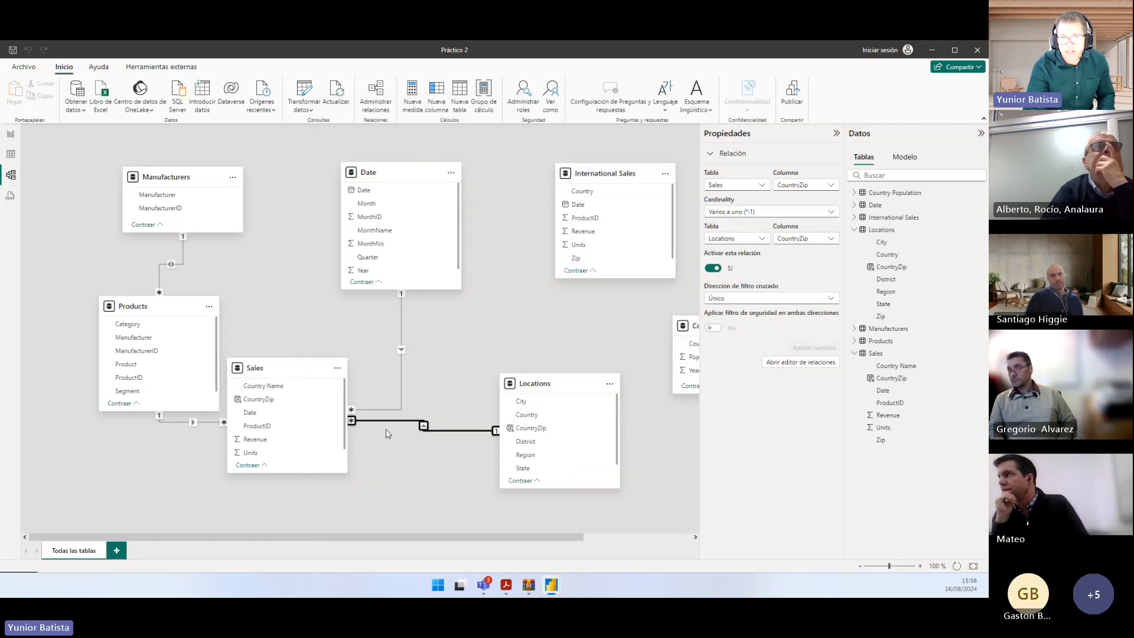
{"action": "left_click", "coordinate": [542, 383]}
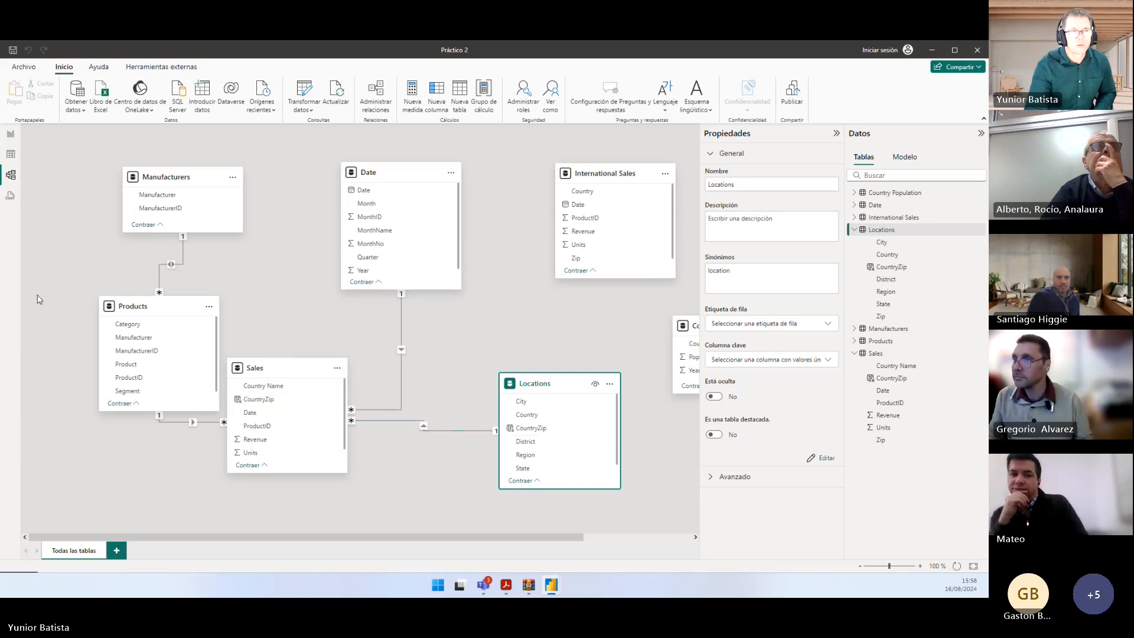
Go to the report view and collapse the field lists of the Locations and Sales tables
{"action": "left_click", "coordinate": [11, 134]}
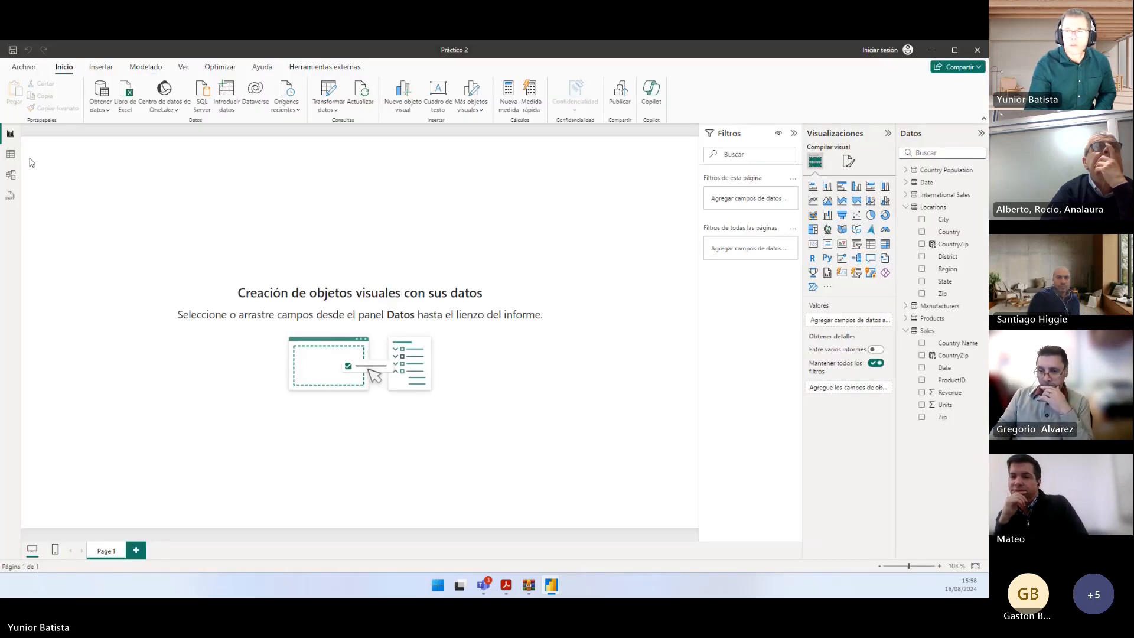
{"action": "left_click", "coordinate": [906, 206]}
{"action": "left_click", "coordinate": [906, 244]}
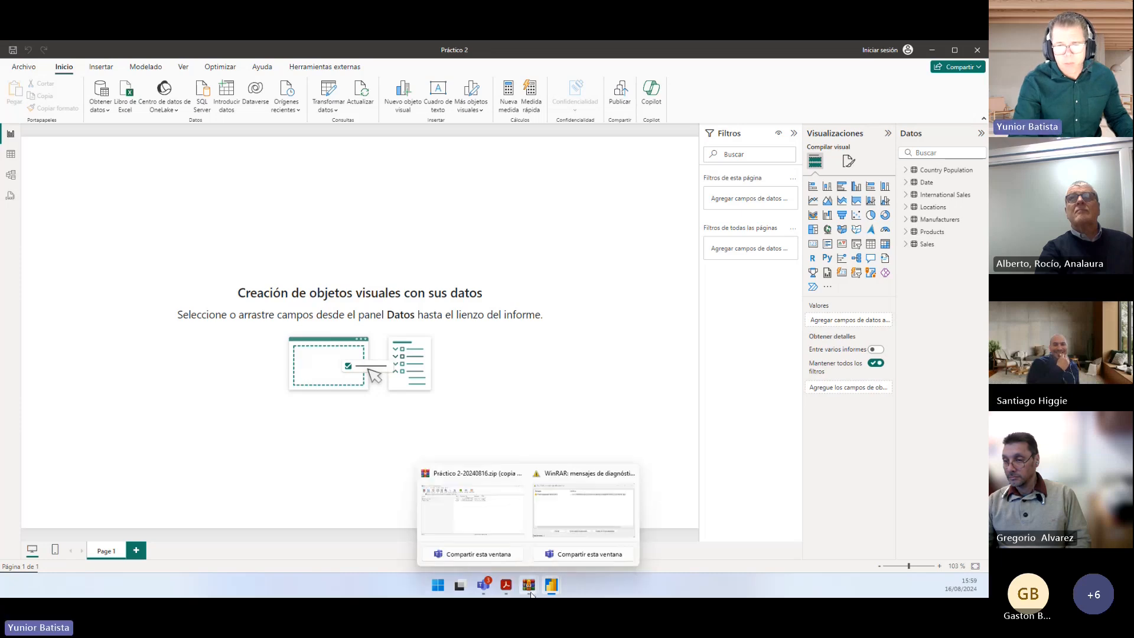
Switch to the Moodle course in the browser and look through the materials around Tema 3: Visualizaciones
{"action": "mouse_move", "coordinate": [509, 592]}
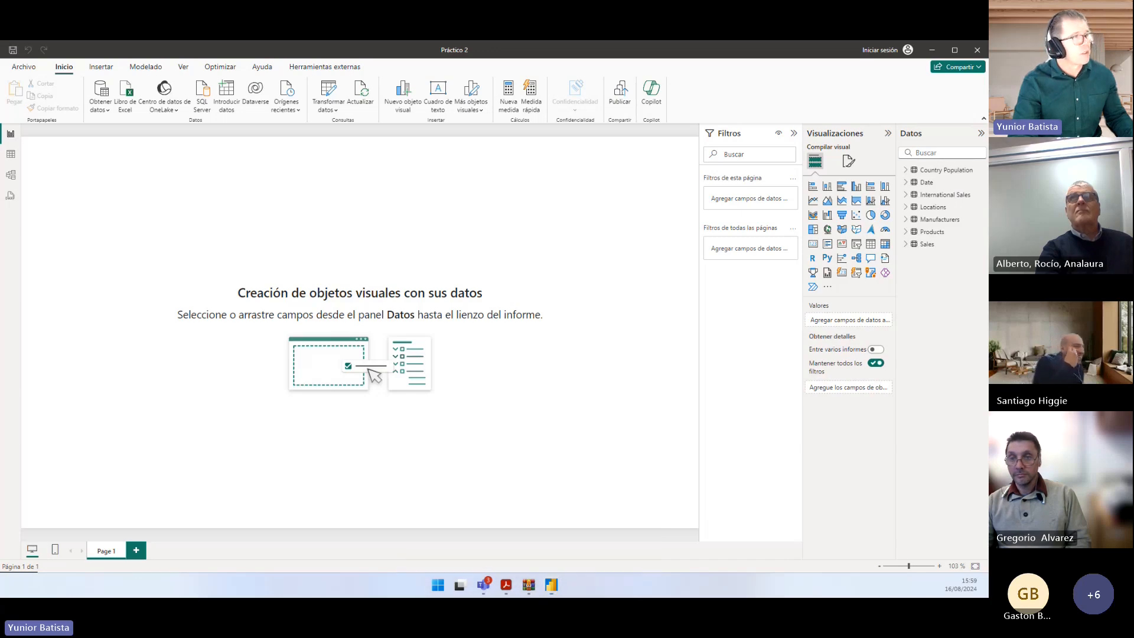
{"action": "left_click_drag", "start_coordinate": [0, 109], "coordinate": [249, 135]}
{"action": "double_click", "coordinate": [248, 134]}
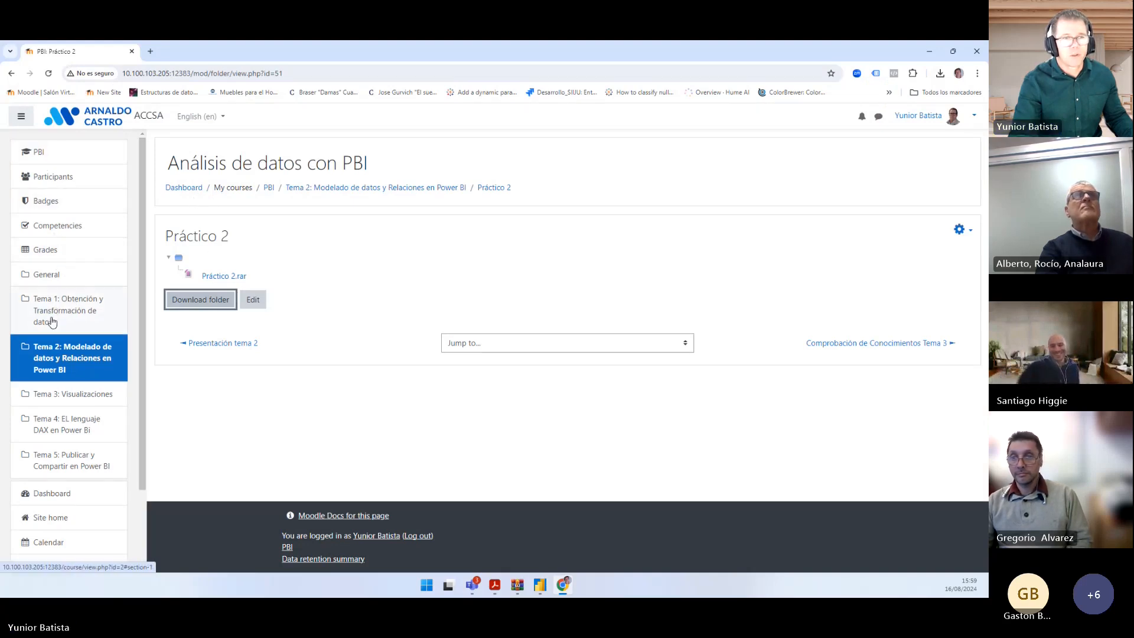
{"action": "left_click", "coordinate": [57, 394]}
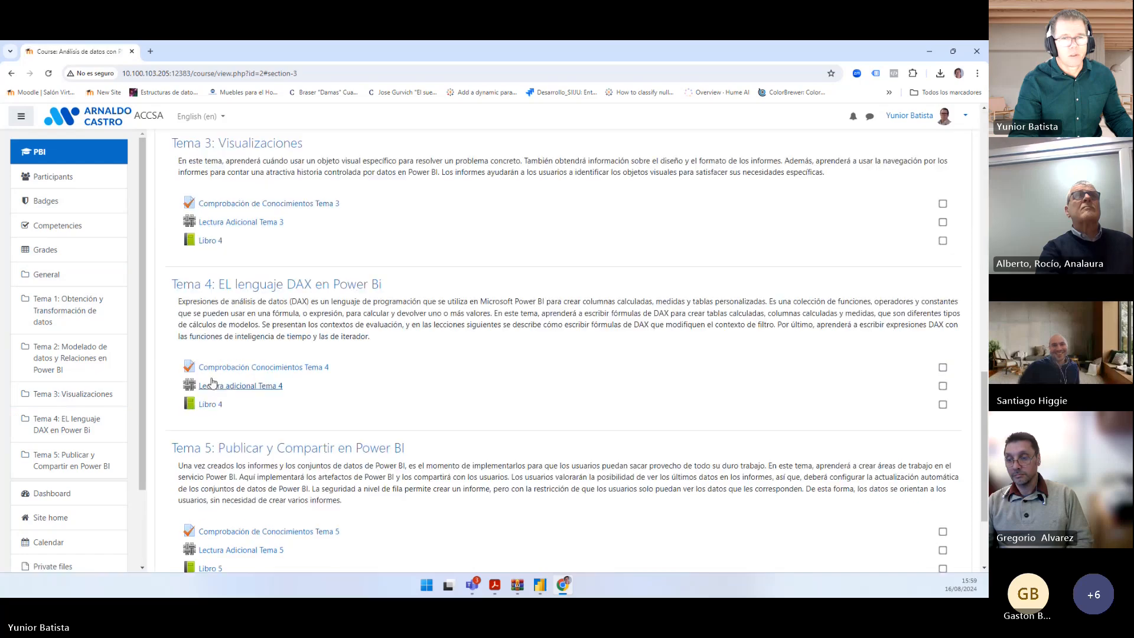
{"action": "scroll", "coordinate": [270, 346], "scroll_direction": "up", "scroll_amount": 3}
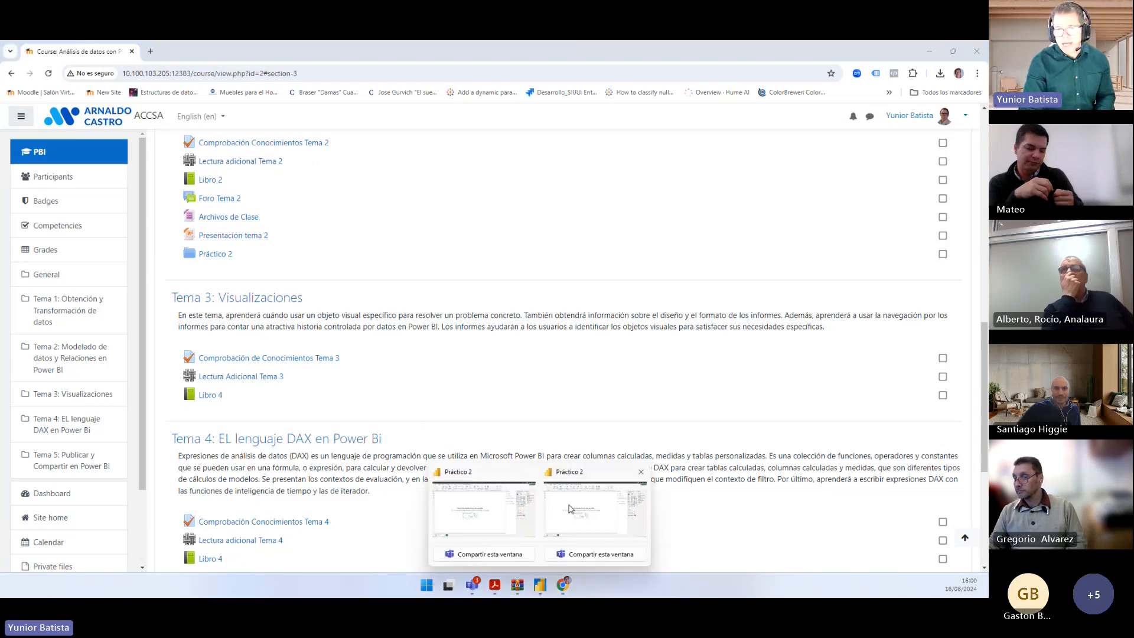
Return to the Práctico 2 report in Power BI, magnify the screen and frame the gallery of visual types with a red rectangle
{"action": "left_click", "coordinate": [512, 522]}
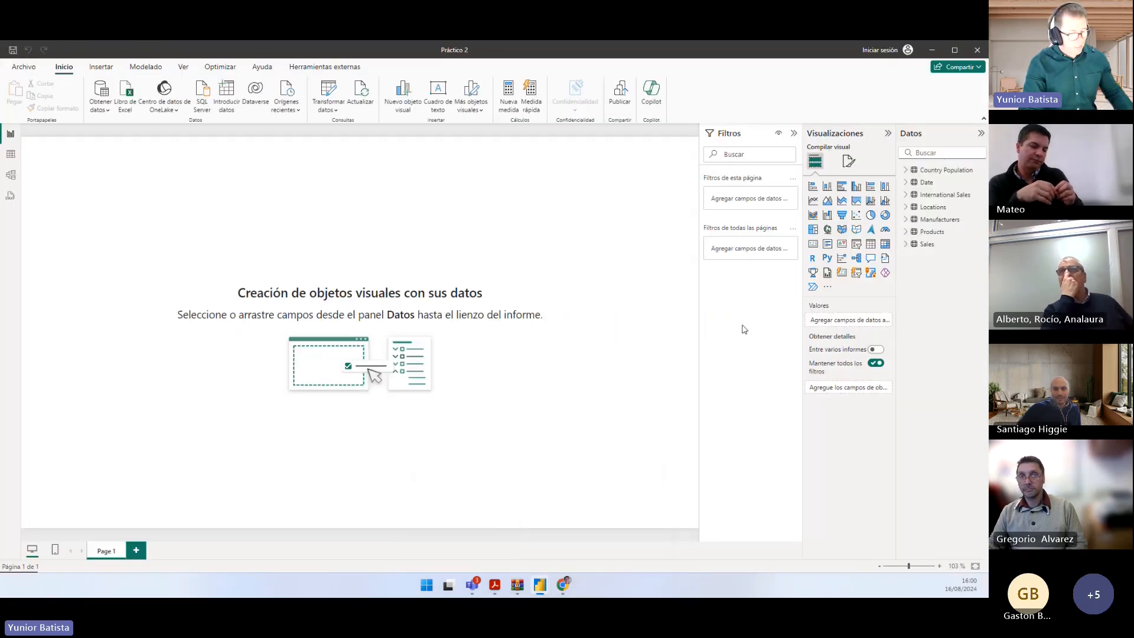
{"action": "key", "text": "ctrl+1"}
{"action": "left_click", "coordinate": [882, 224]}
{"action": "mouse_move", "coordinate": [726, 128]}
{"action": "left_mouse_down"}
{"action": "mouse_move", "coordinate": [800, 271]}
{"action": "mouse_move", "coordinate": [903, 365]}
{"action": "left_mouse_up"}
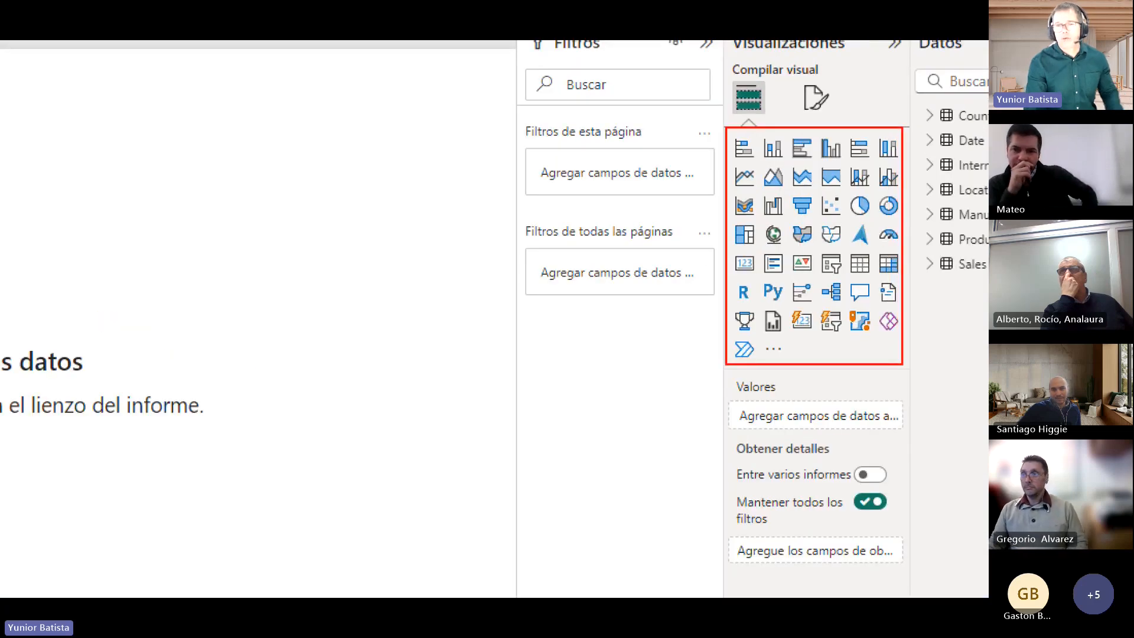